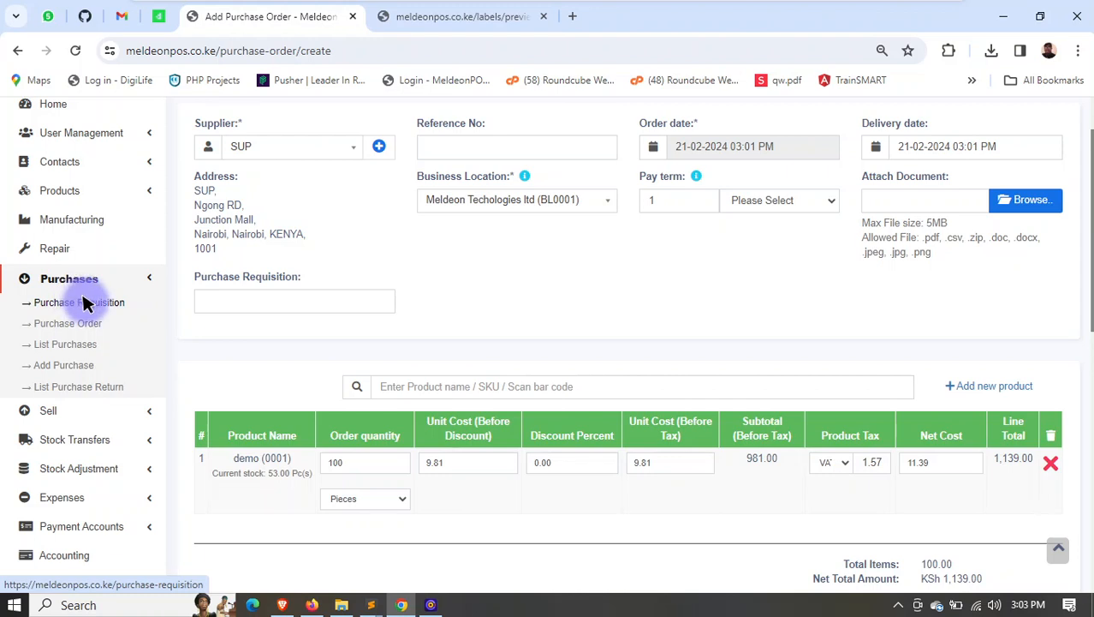
- Leave the unsaved purchase order form and start a new purchase order from the purchase order list
{"action": "left_click", "coordinate": [76, 323]}
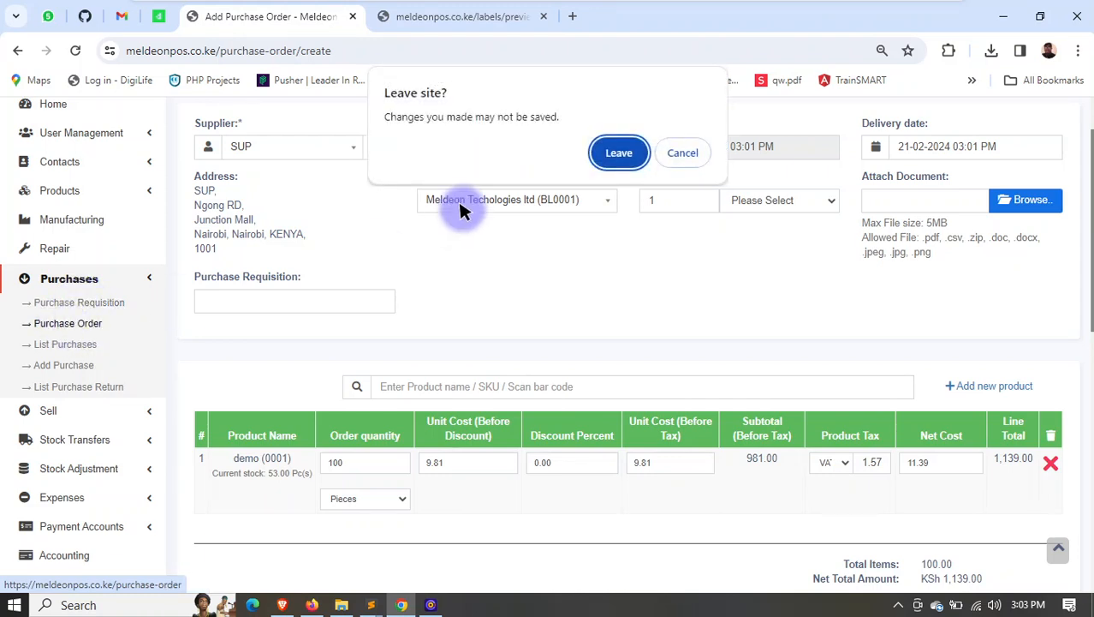
{"action": "left_click", "coordinate": [621, 152]}
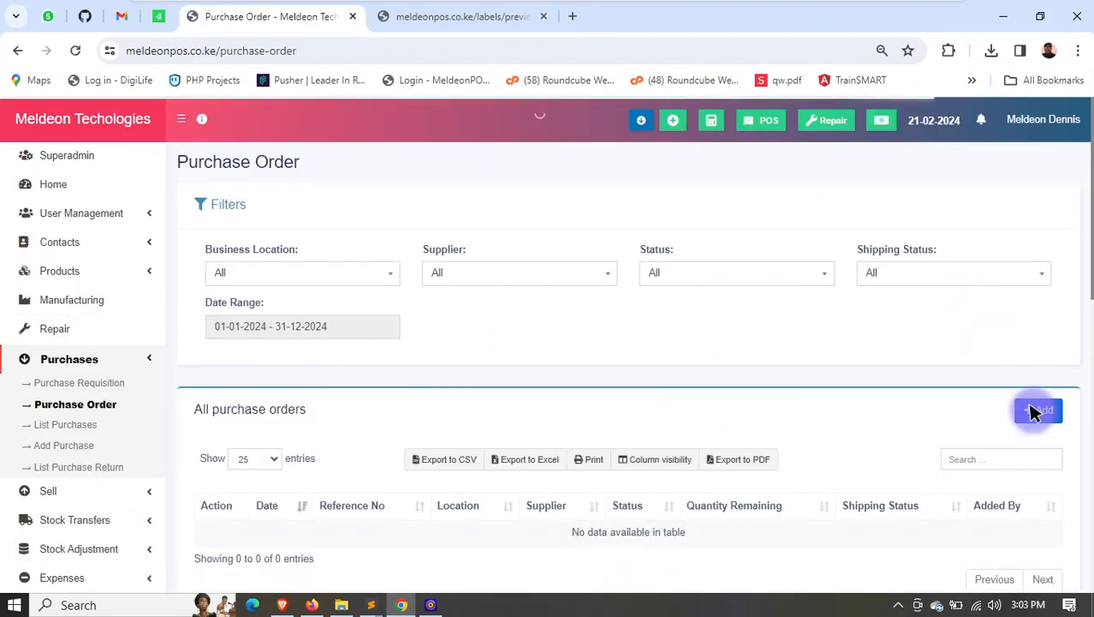
{"action": "left_click", "coordinate": [1032, 409]}
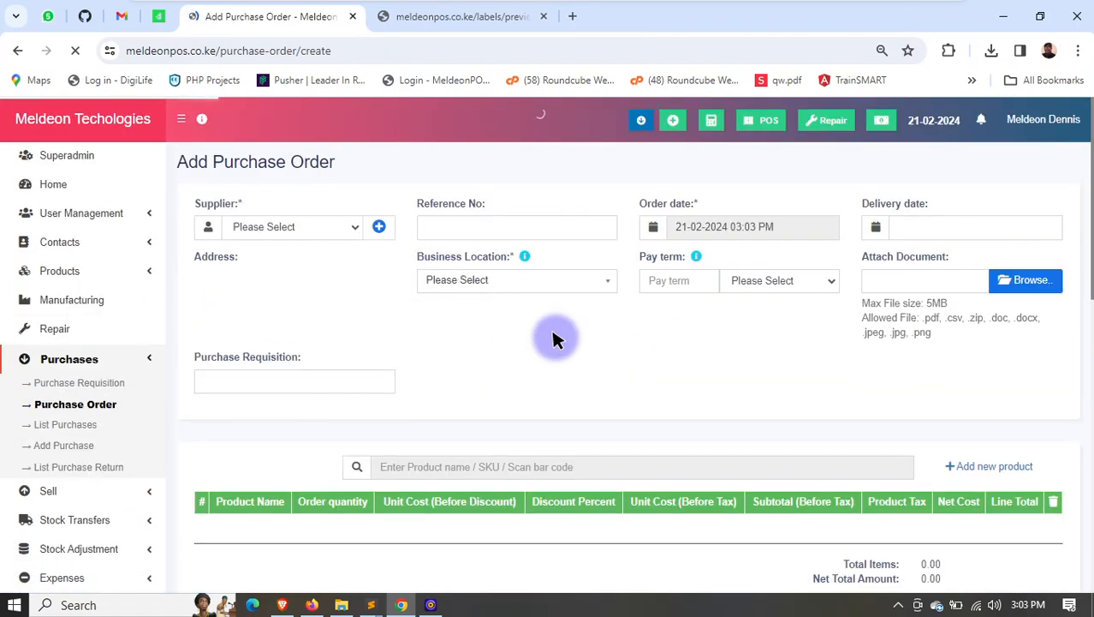
{"action": "left_click", "coordinate": [314, 227]}
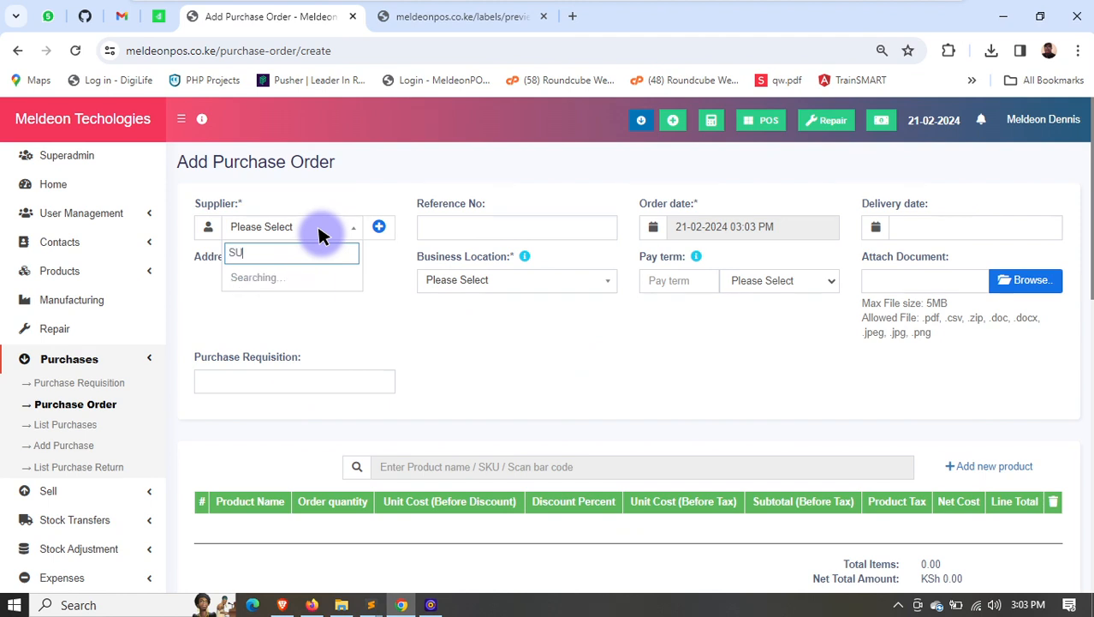
{"action": "left_click", "coordinate": [297, 279]}
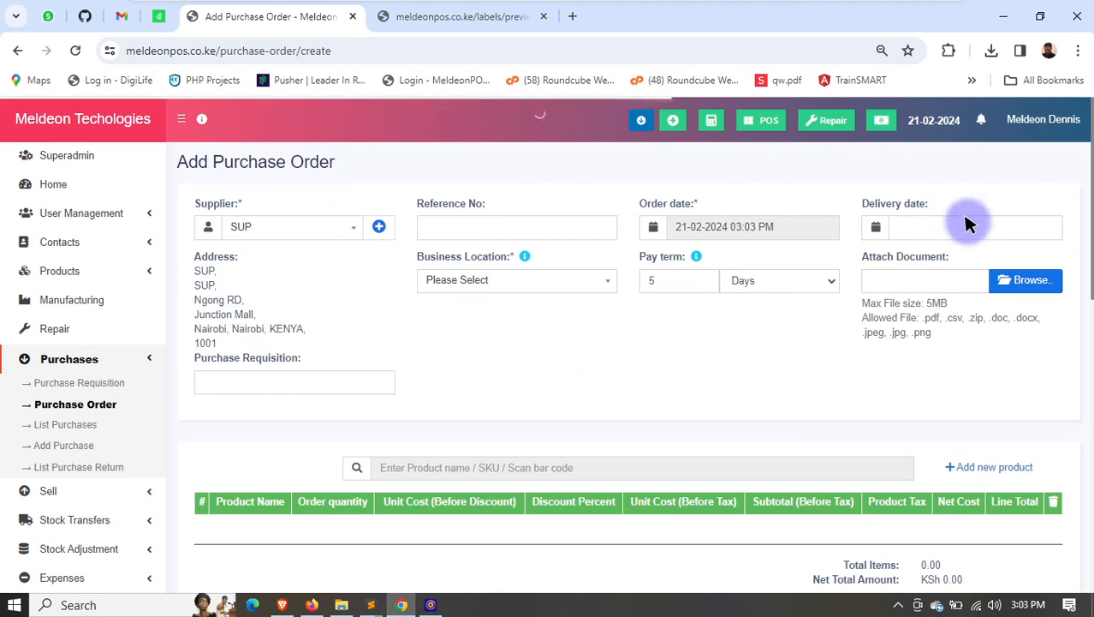
{"action": "left_click", "coordinate": [968, 226]}
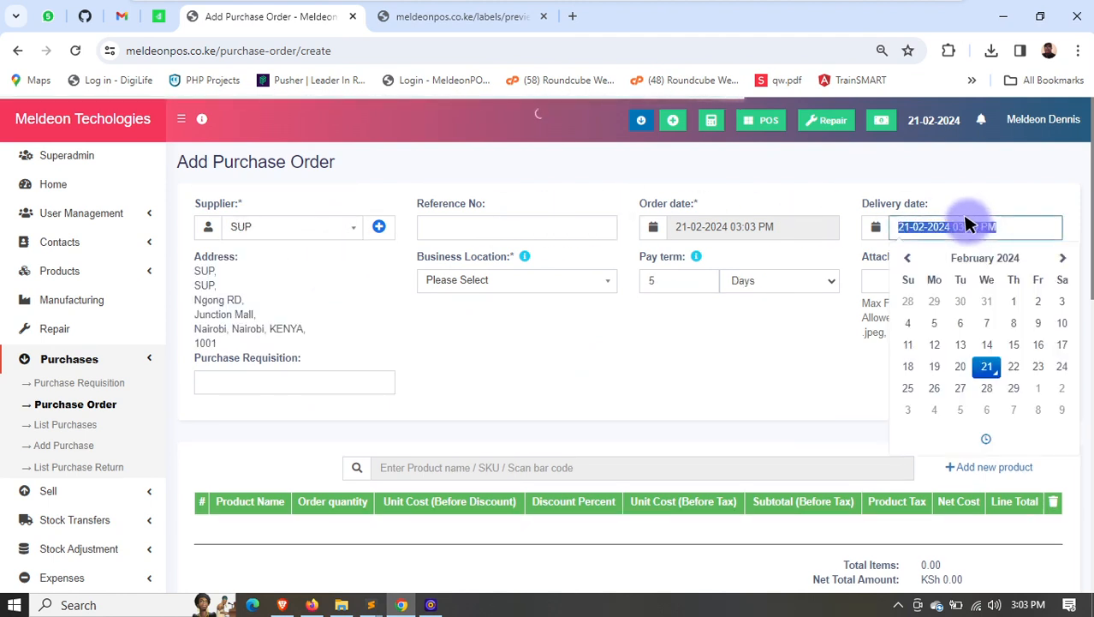
{"action": "left_click", "coordinate": [455, 275]}
{"action": "left_click", "coordinate": [464, 323]}
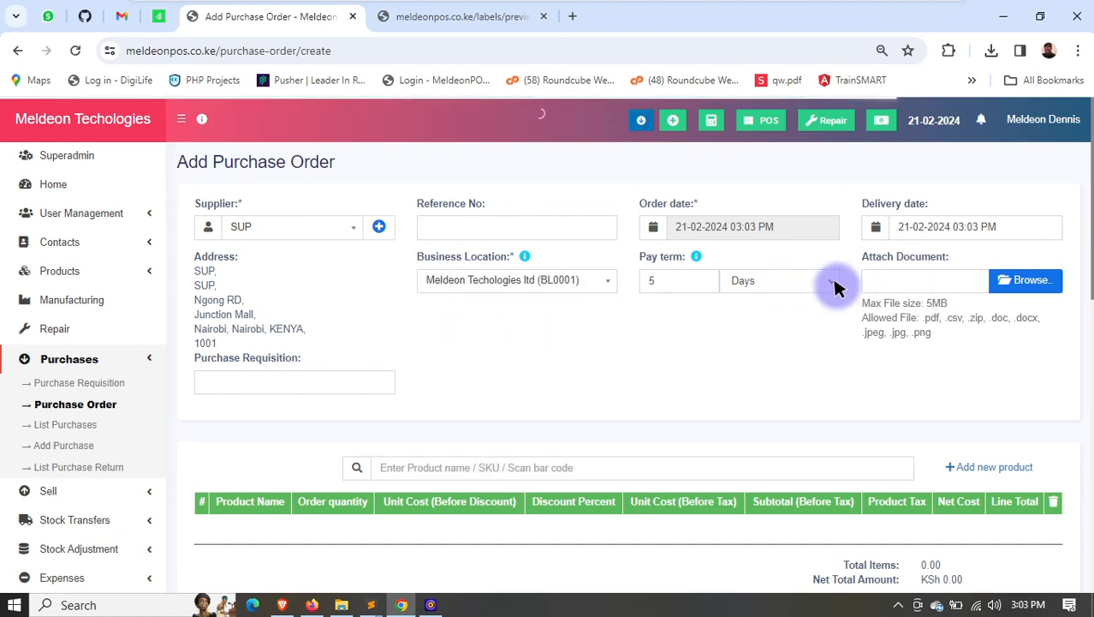
- Add the product demo (0001) to the order with an order quantity of 100
{"action": "scroll", "coordinate": [525, 298], "scroll_direction": "down", "scroll_amount": 2}
{"action": "left_click", "coordinate": [501, 308]}
{"action": "type", "text": "DEMO"}
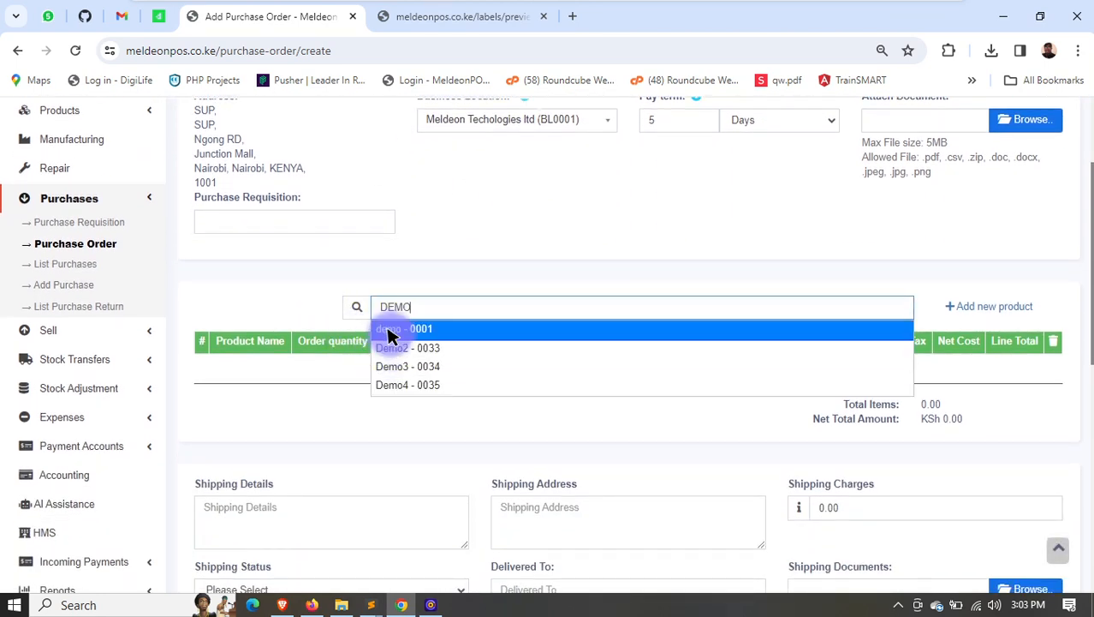
{"action": "left_click", "coordinate": [391, 333]}
{"action": "scroll", "coordinate": [441, 394], "scroll_direction": "down", "scroll_amount": 1}
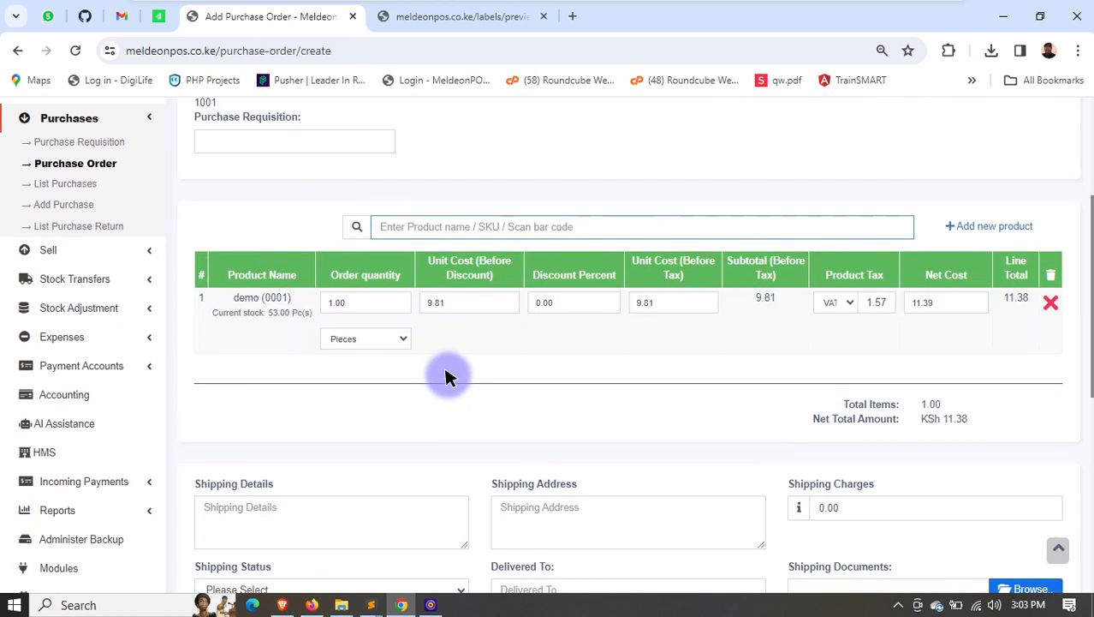
{"action": "left_click", "coordinate": [370, 304]}
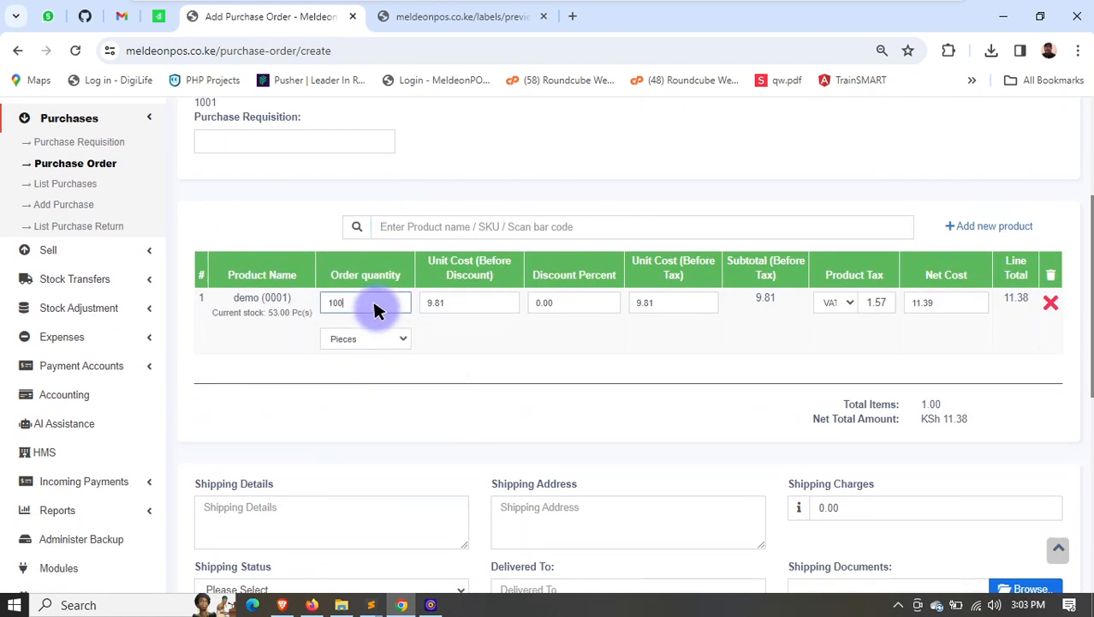
{"action": "left_click", "coordinate": [485, 306]}
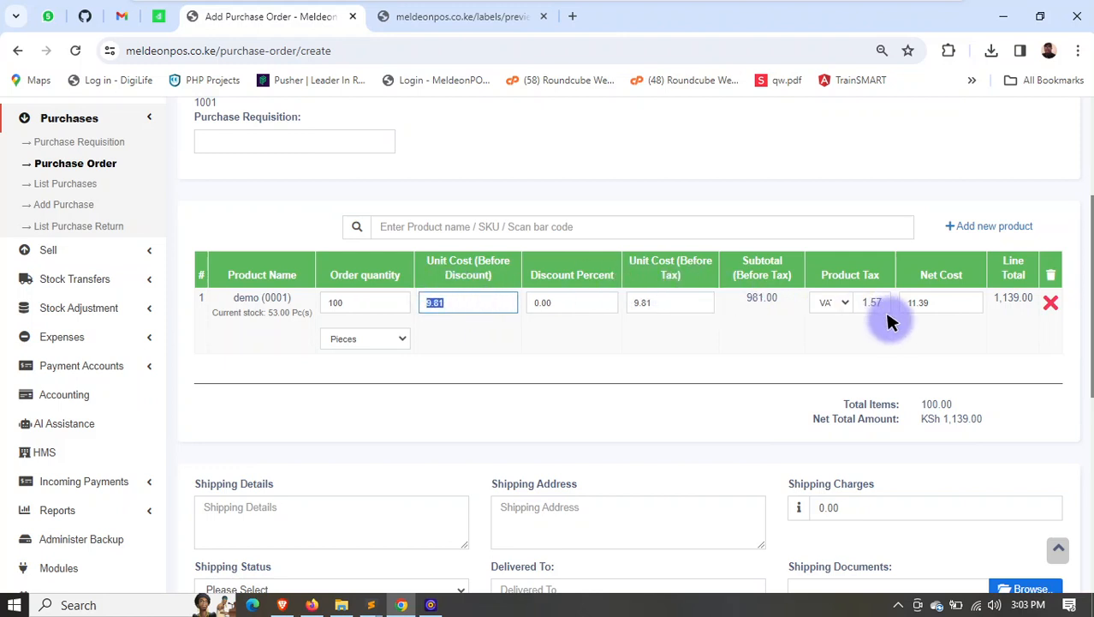
{"action": "left_click", "coordinate": [839, 302]}
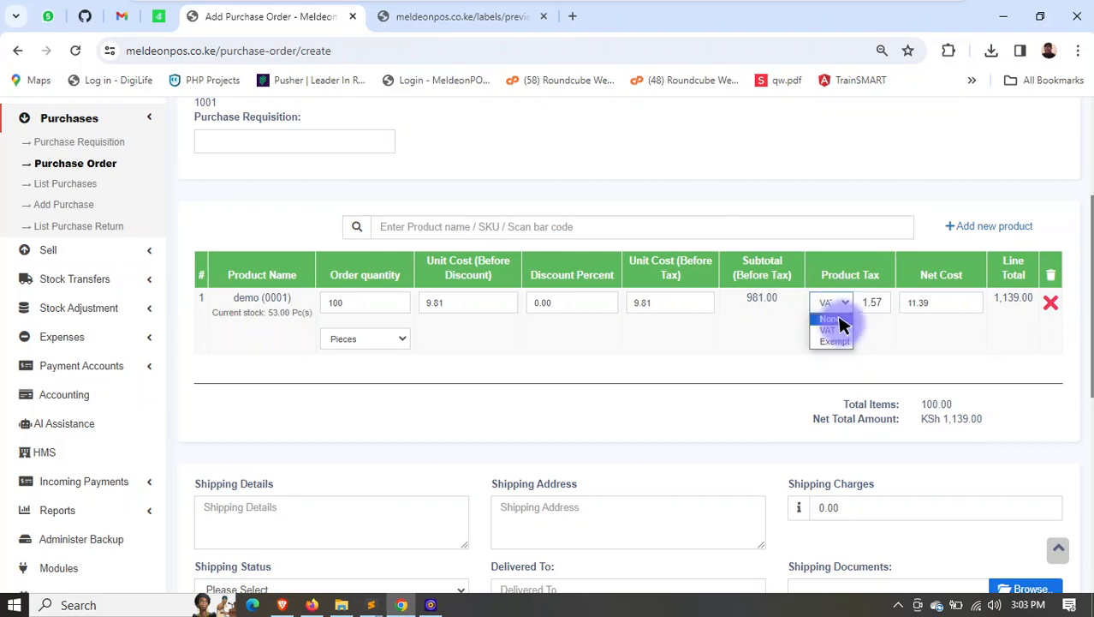
{"action": "left_click", "coordinate": [916, 305]}
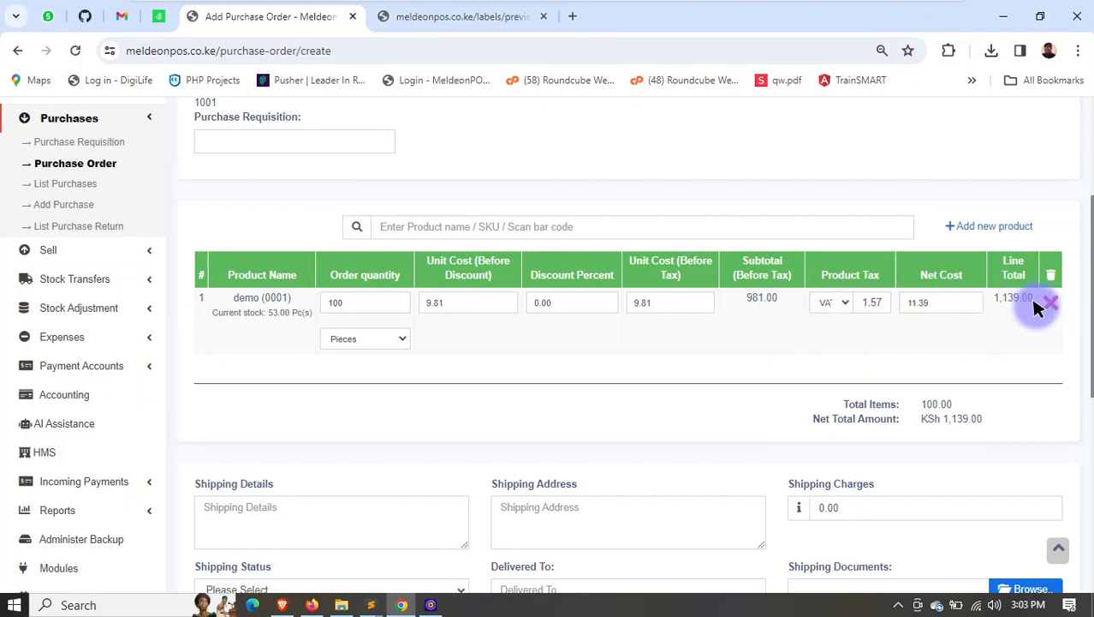
- Enter the delivery address as shipping details and reuse it for the shipping address and delivered-to fields
{"action": "scroll", "coordinate": [452, 344], "scroll_direction": "down", "scroll_amount": 2}
{"action": "scroll", "coordinate": [381, 242], "scroll_direction": "down", "scroll_amount": 2}
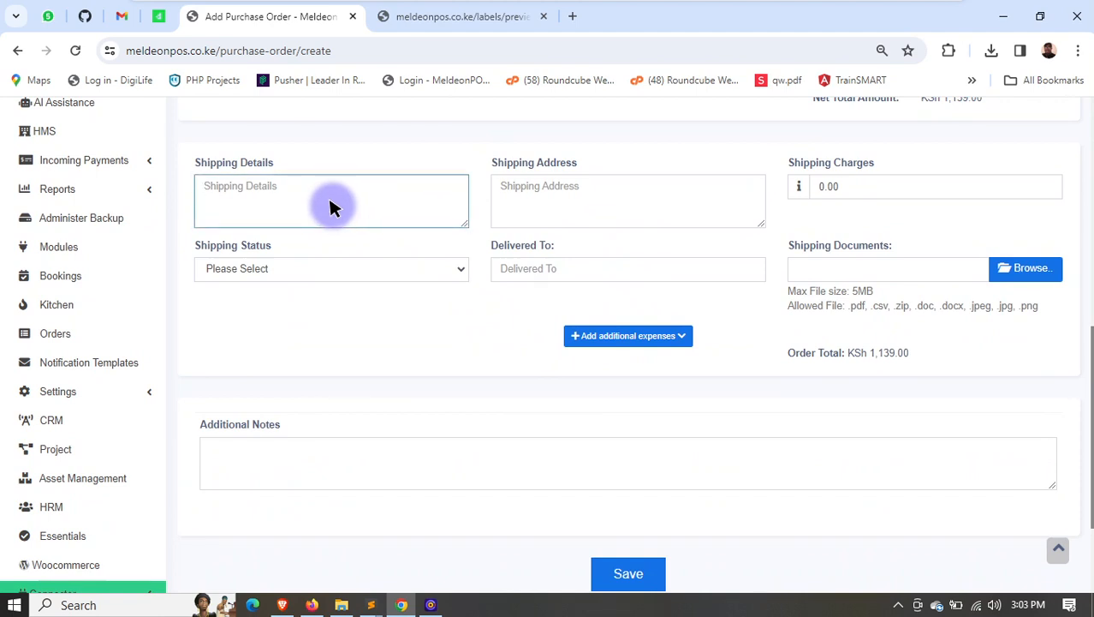
{"action": "type", "text": "CBD 101010"}
{"action": "key", "text": "ctrl+a"}
{"action": "key", "text": "ctrl+c"}
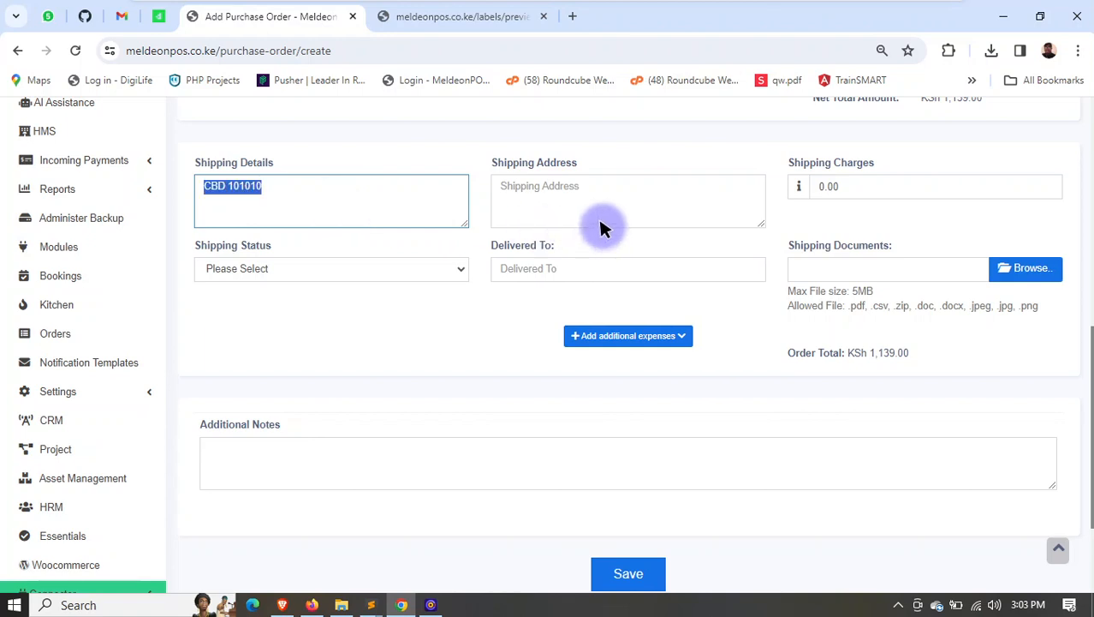
{"action": "left_click", "coordinate": [588, 183]}
{"action": "key", "text": "ctrl+v"}
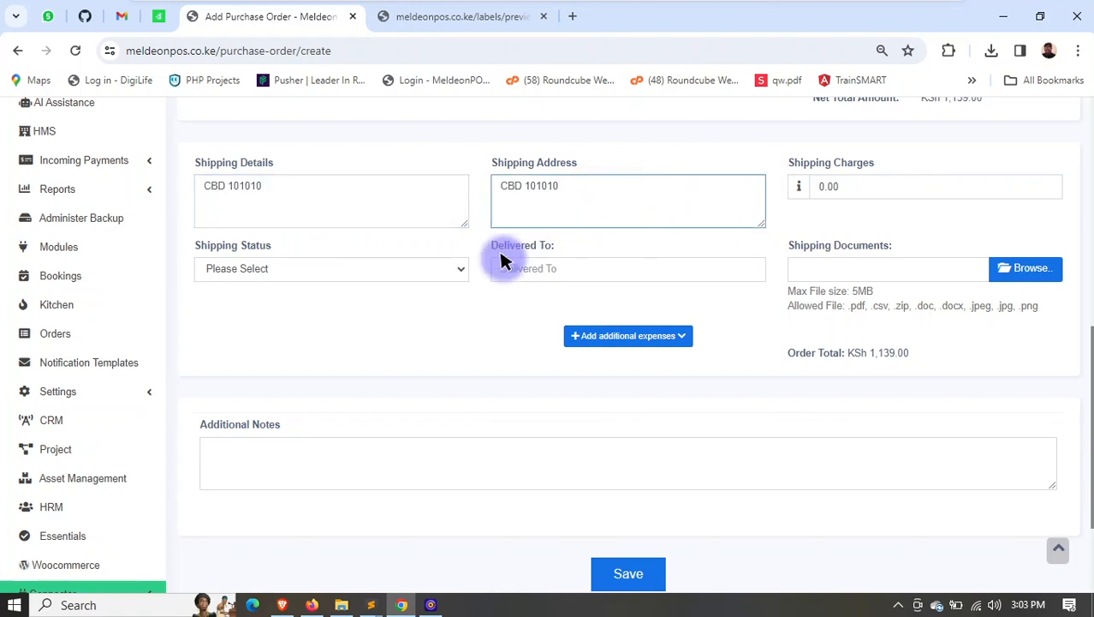
{"action": "left_click", "coordinate": [334, 272]}
{"action": "left_click", "coordinate": [528, 269]}
{"action": "key", "text": "ctrl+v"}
- Set the shipping status to Ordered and save the purchase order
{"action": "left_click", "coordinate": [293, 269]}
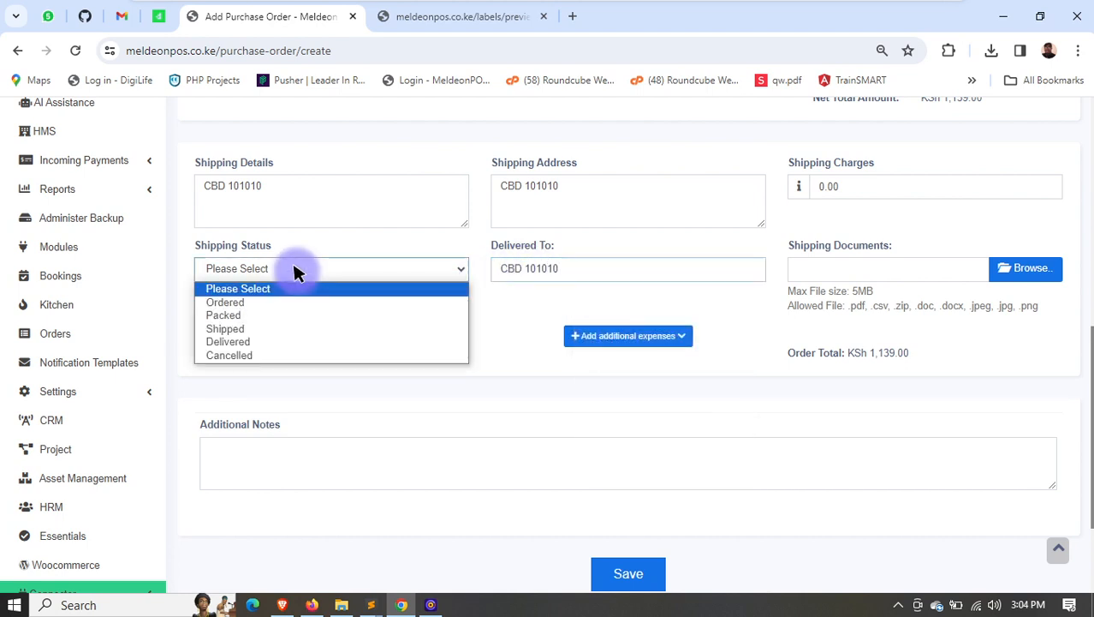
{"action": "left_click", "coordinate": [238, 299]}
{"action": "scroll", "coordinate": [747, 464], "scroll_direction": "down", "scroll_amount": 2}
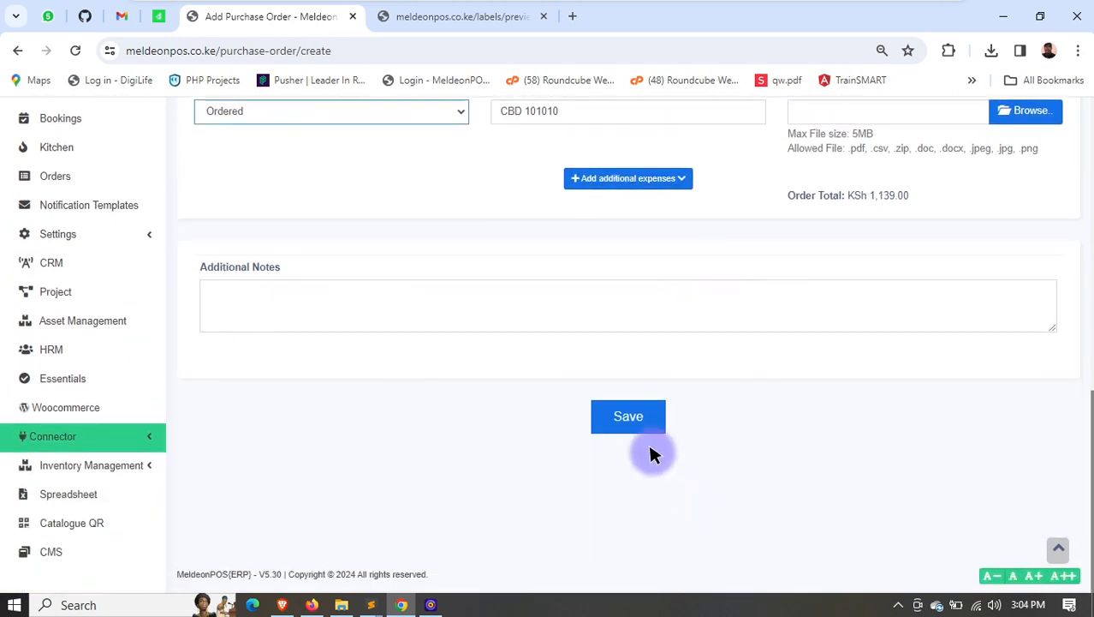
{"action": "left_click", "coordinate": [624, 420]}
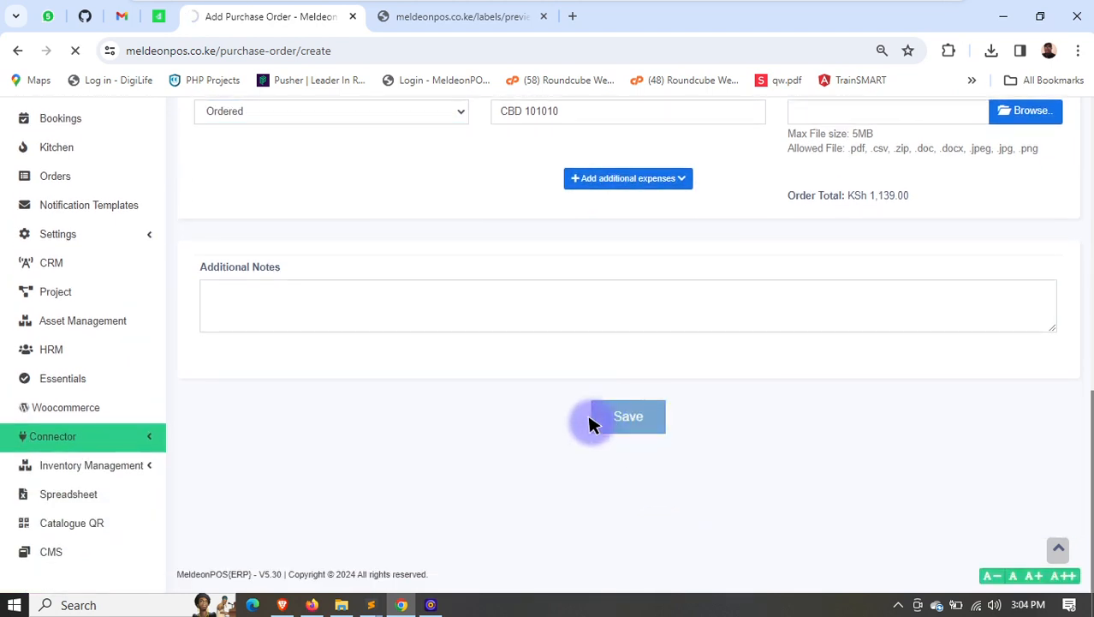
- Close the labels preview page and open the PDF version of the newly saved purchase order
{"action": "left_click", "coordinate": [543, 16]}
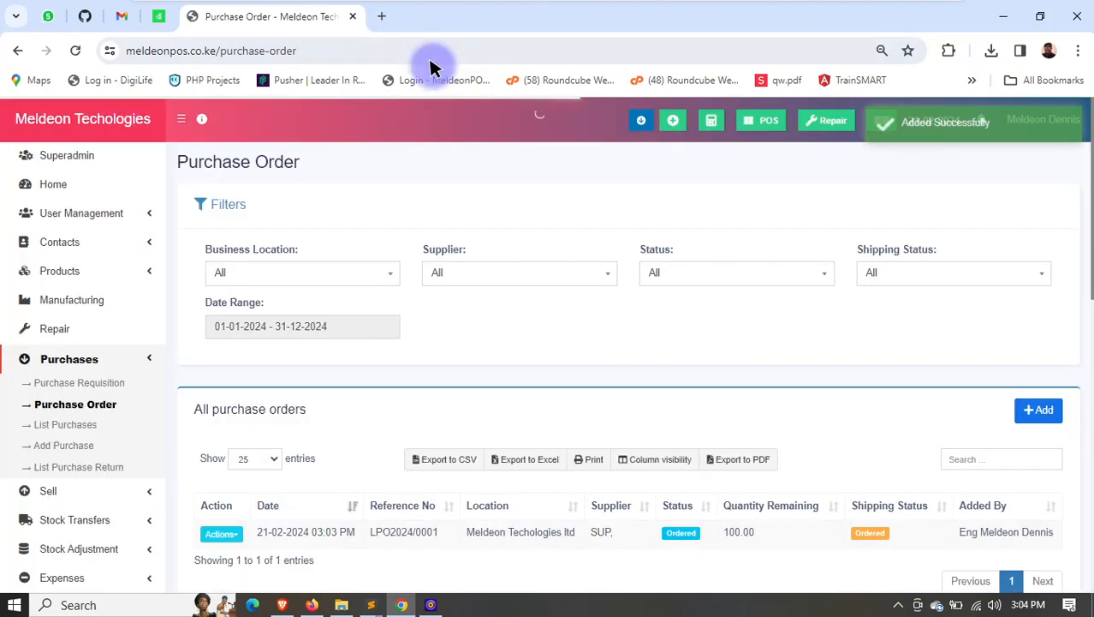
{"action": "scroll", "coordinate": [394, 462], "scroll_direction": "down", "scroll_amount": 3}
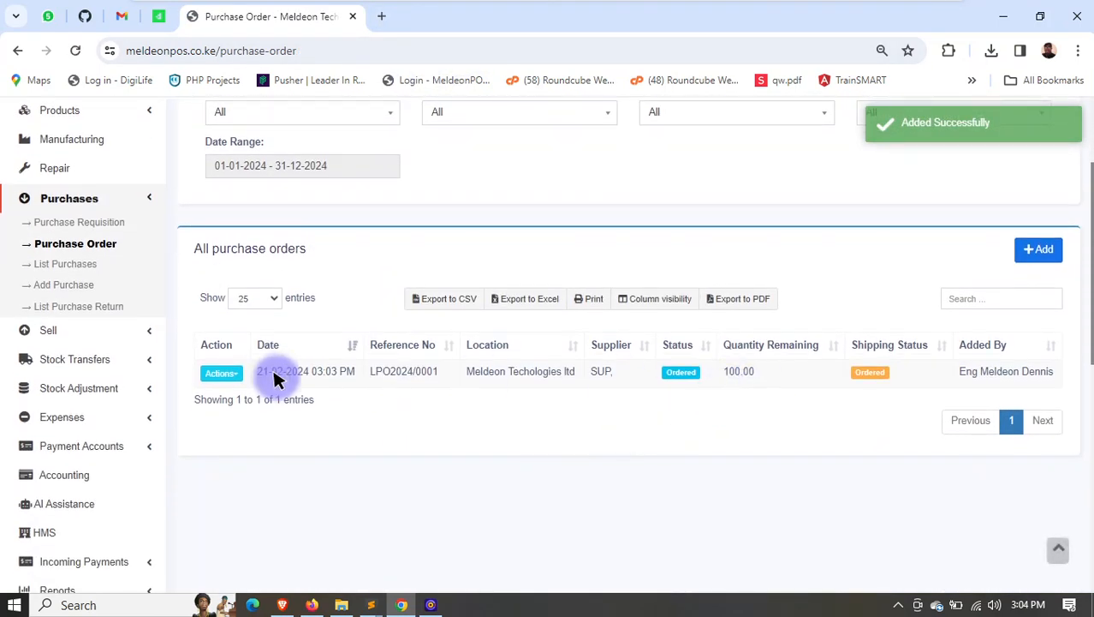
{"action": "left_click", "coordinate": [234, 375]}
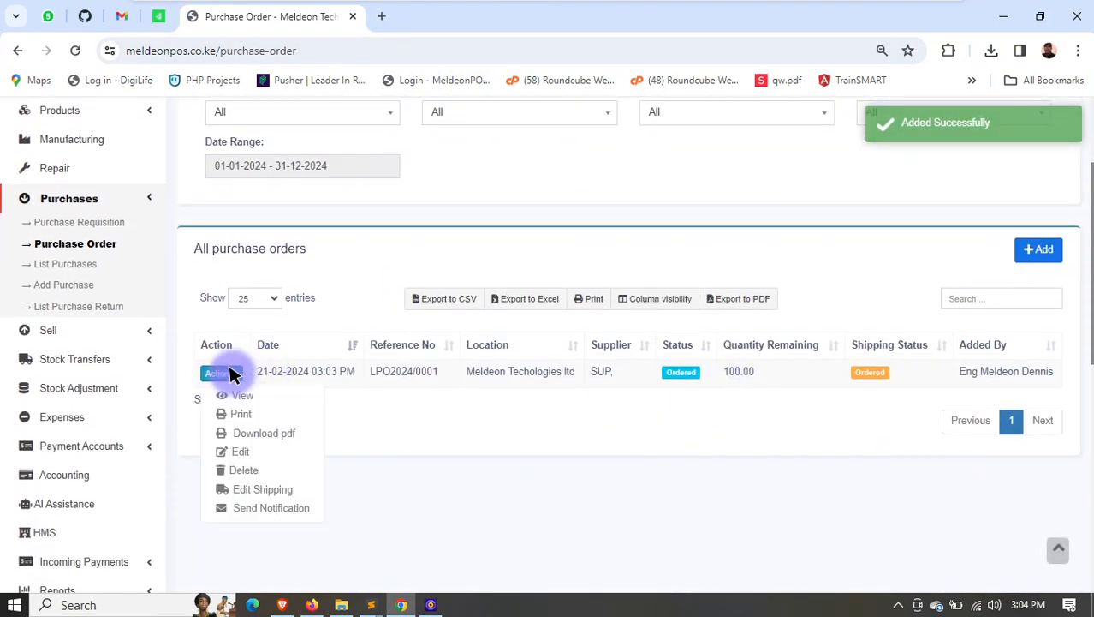
{"action": "left_click", "coordinate": [261, 430]}
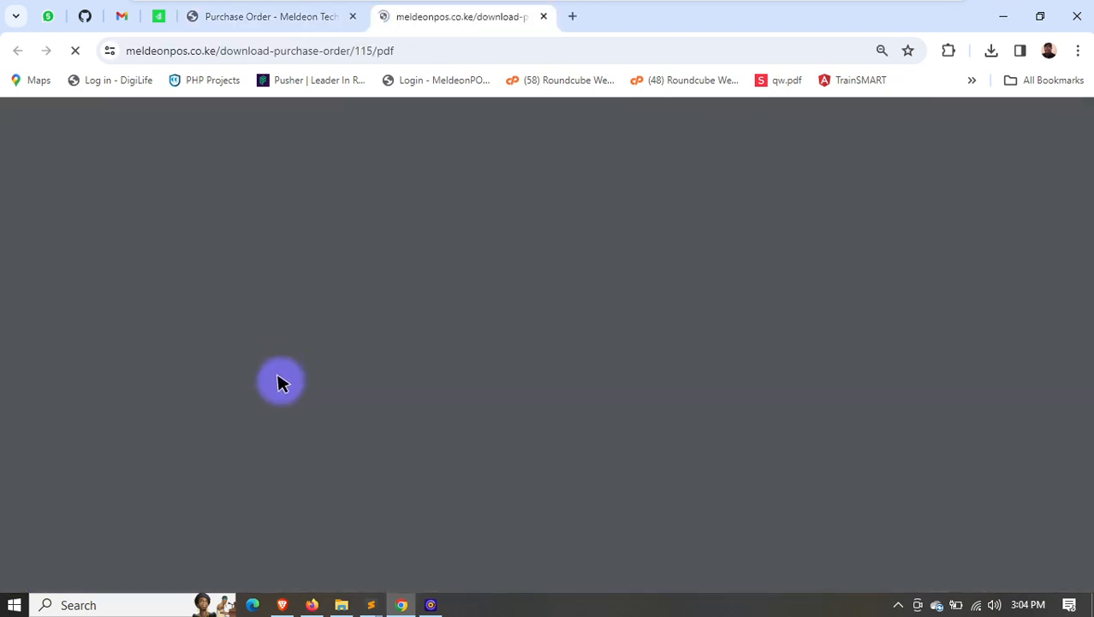
- Review the purchase order PDF, including the company header, order and delivery dates, supplier, product line, totals and signature boxes
{"action": "scroll", "coordinate": [610, 269], "scroll_direction": "down", "scroll_amount": 2}
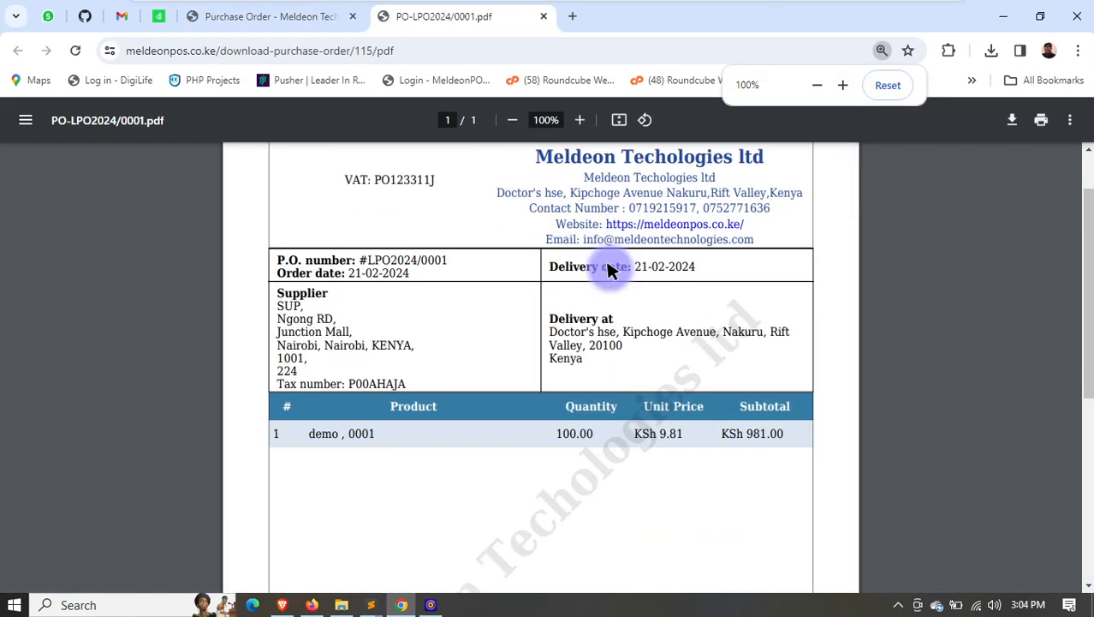
{"action": "scroll", "coordinate": [604, 270], "scroll_direction": "down", "scroll_amount": 2}
{"action": "scroll", "coordinate": [591, 257], "scroll_direction": "up", "scroll_amount": 4}
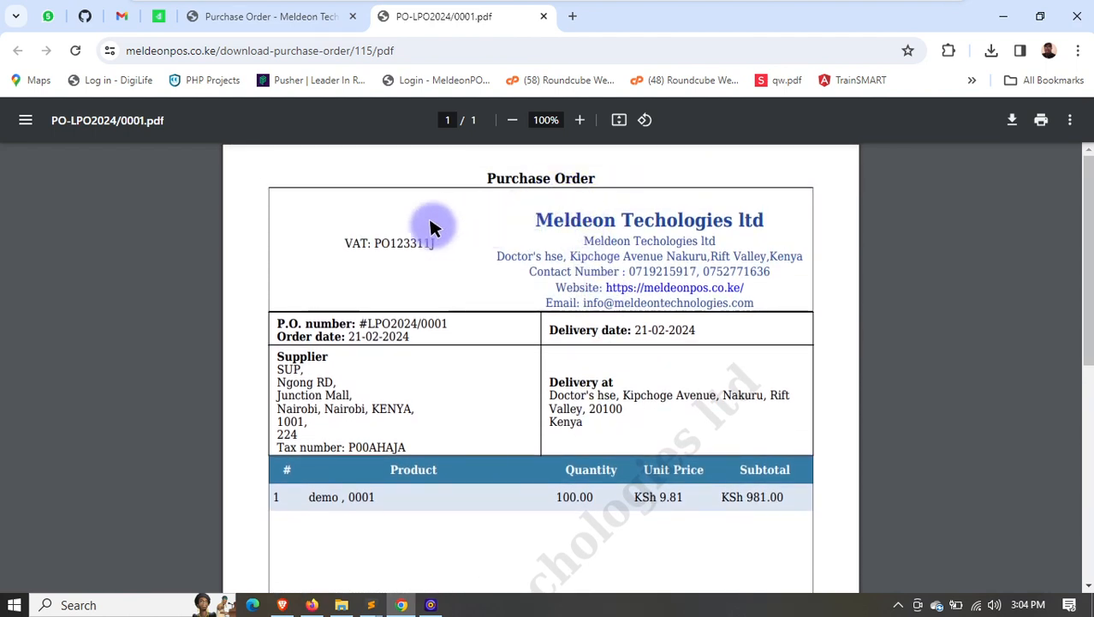
{"action": "left_click_drag", "start_coordinate": [352, 242], "coordinate": [382, 240]}
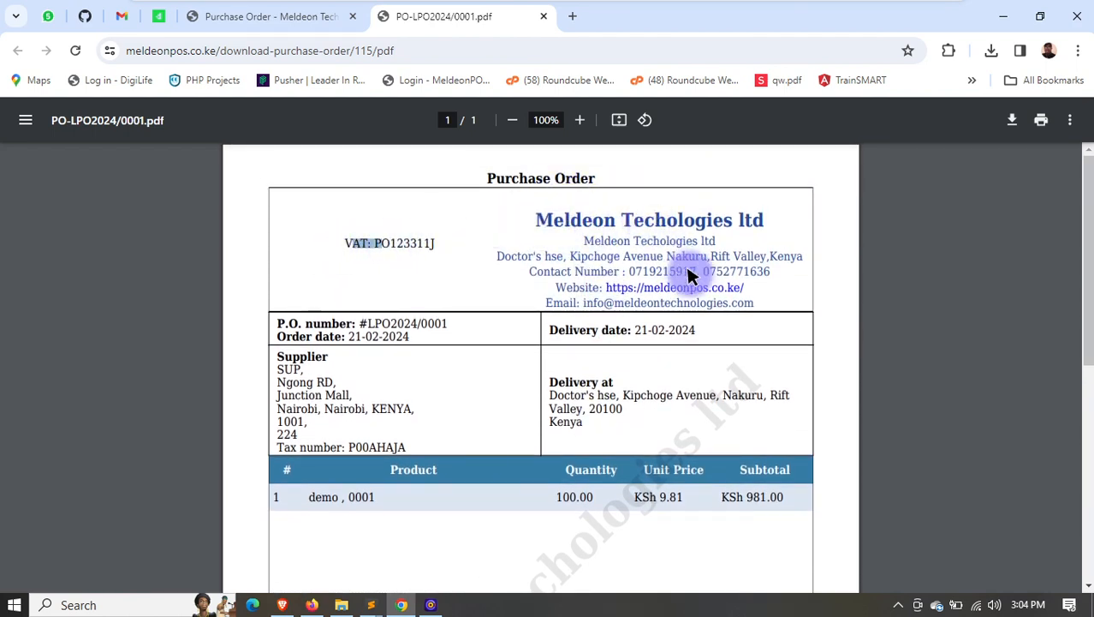
{"action": "scroll", "coordinate": [696, 275], "scroll_direction": "down", "scroll_amount": 1}
{"action": "scroll", "coordinate": [696, 282], "scroll_direction": "down", "scroll_amount": 1}
{"action": "left_click_drag", "start_coordinate": [310, 238], "coordinate": [378, 269]}
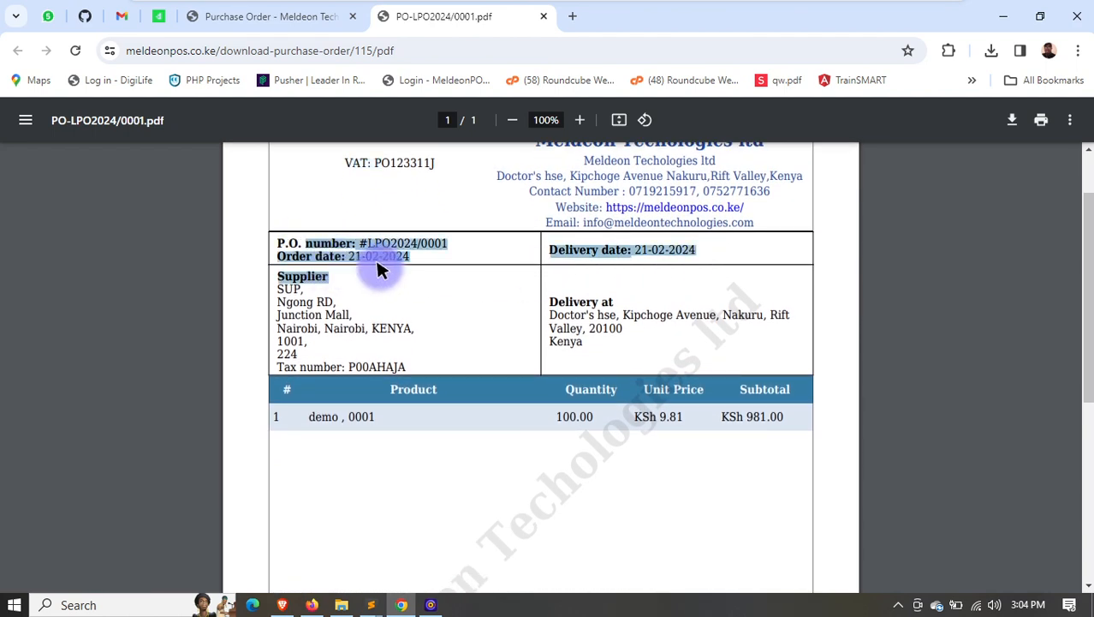
{"action": "scroll", "coordinate": [617, 317], "scroll_direction": "down", "scroll_amount": 1}
{"action": "scroll", "coordinate": [343, 342], "scroll_direction": "down", "scroll_amount": 2}
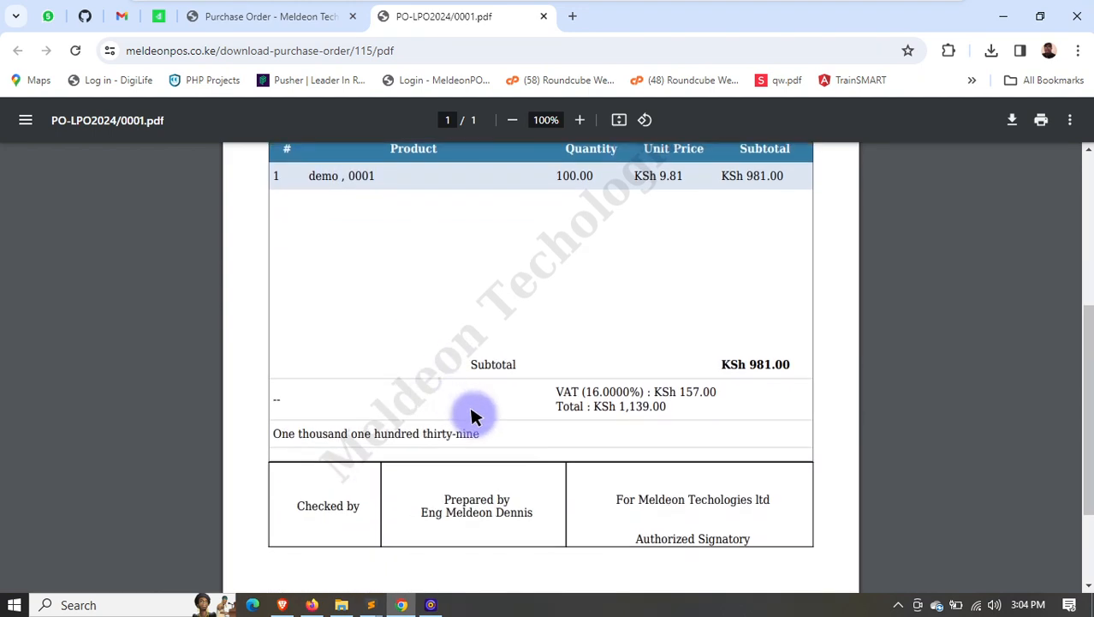
{"action": "scroll", "coordinate": [453, 415], "scroll_direction": "down", "scroll_amount": 1}
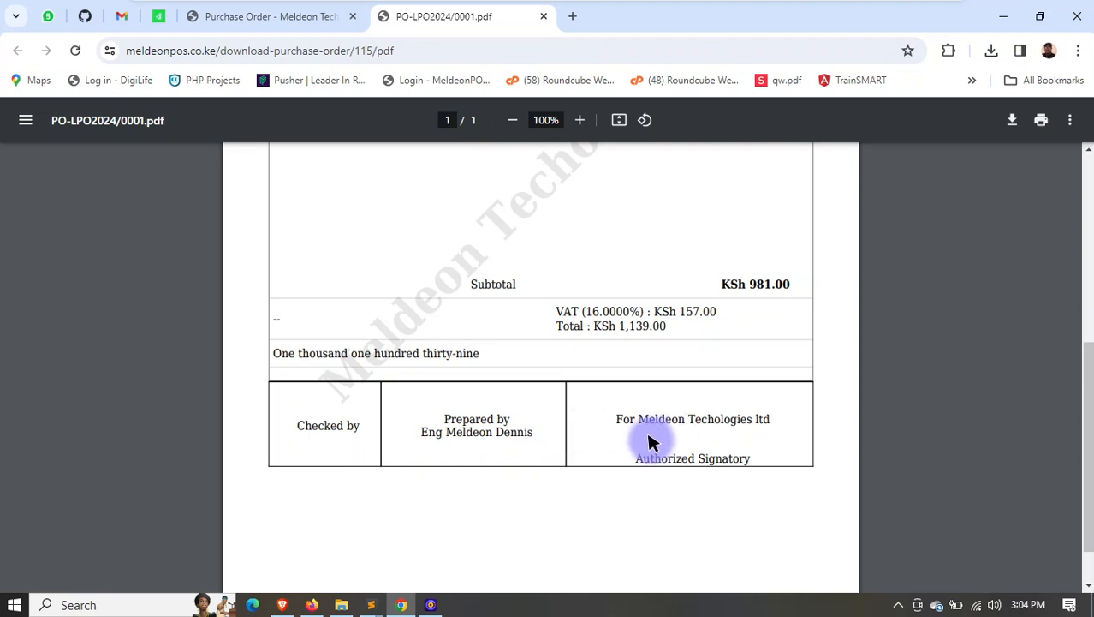
{"action": "scroll", "coordinate": [625, 377], "scroll_direction": "up", "scroll_amount": 5}
{"action": "mouse_move", "coordinate": [287, 6]}
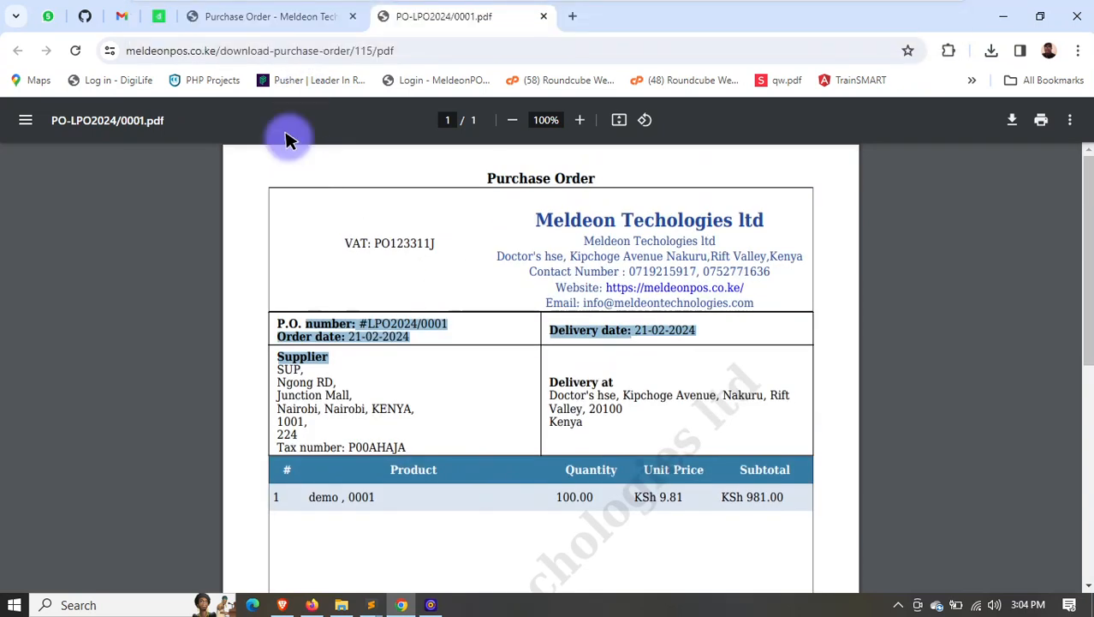
- In a new purchase for supplier SUP, enter reference number INV1212 and set the purchase status to Received
{"action": "left_click", "coordinate": [247, 18]}
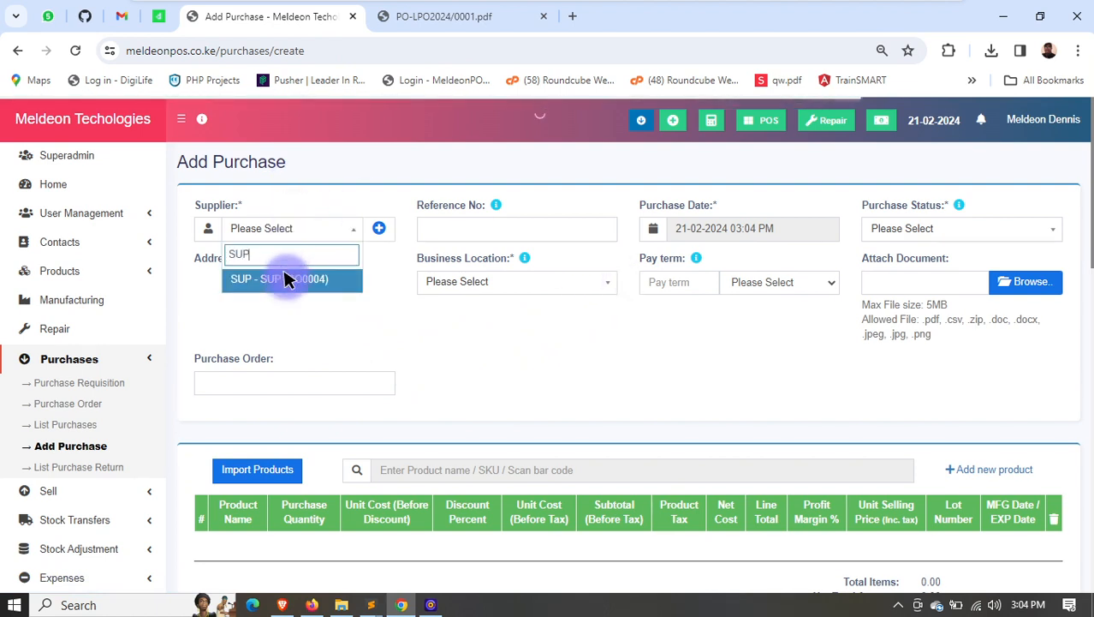
{"action": "left_click", "coordinate": [286, 276]}
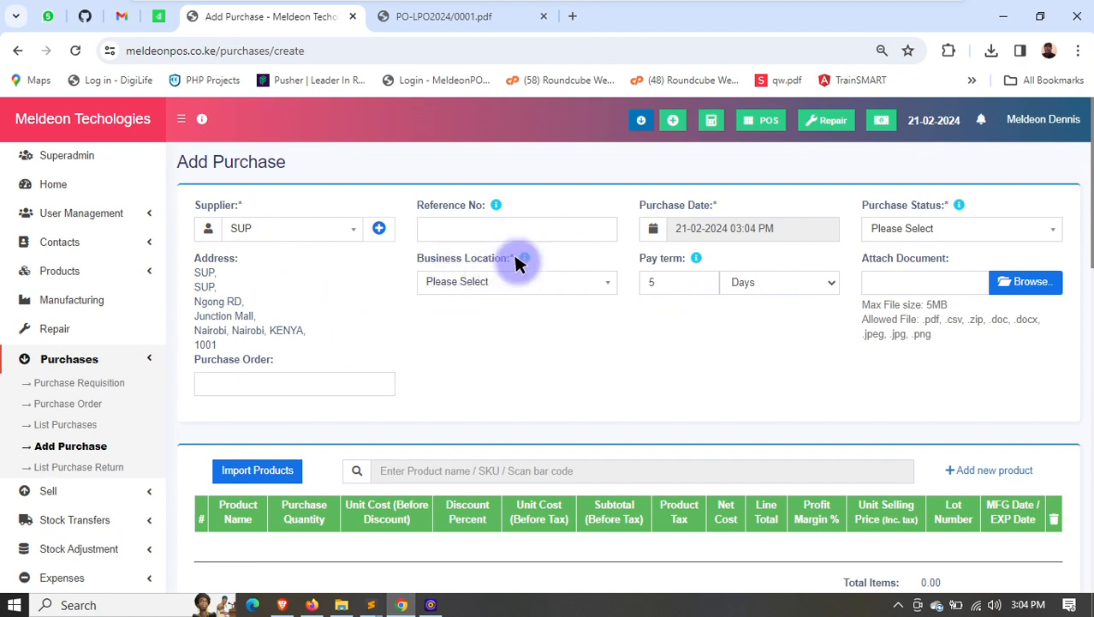
{"action": "left_click", "coordinate": [537, 226]}
{"action": "type", "text": "IN"}
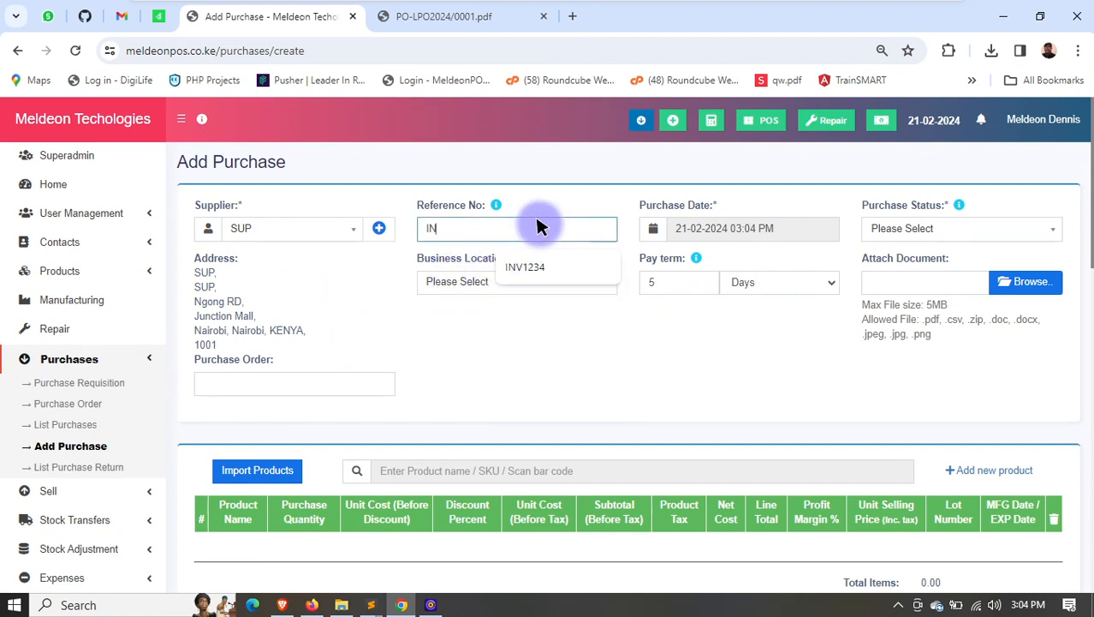
{"action": "type", "text": "V1212"}
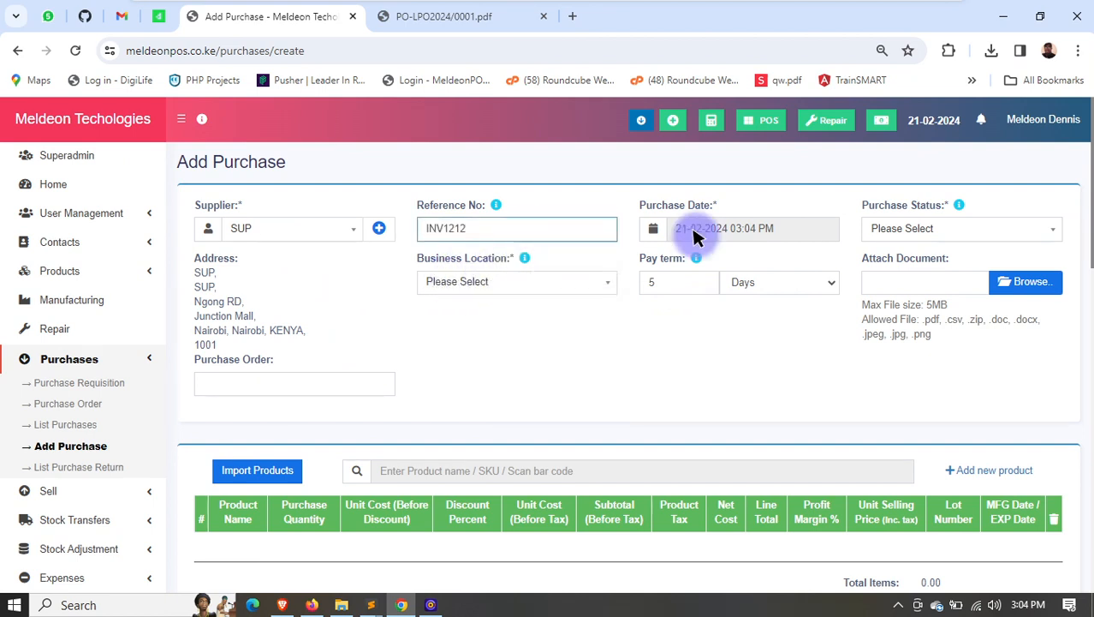
{"action": "left_click", "coordinate": [909, 232]}
{"action": "left_click", "coordinate": [898, 275]}
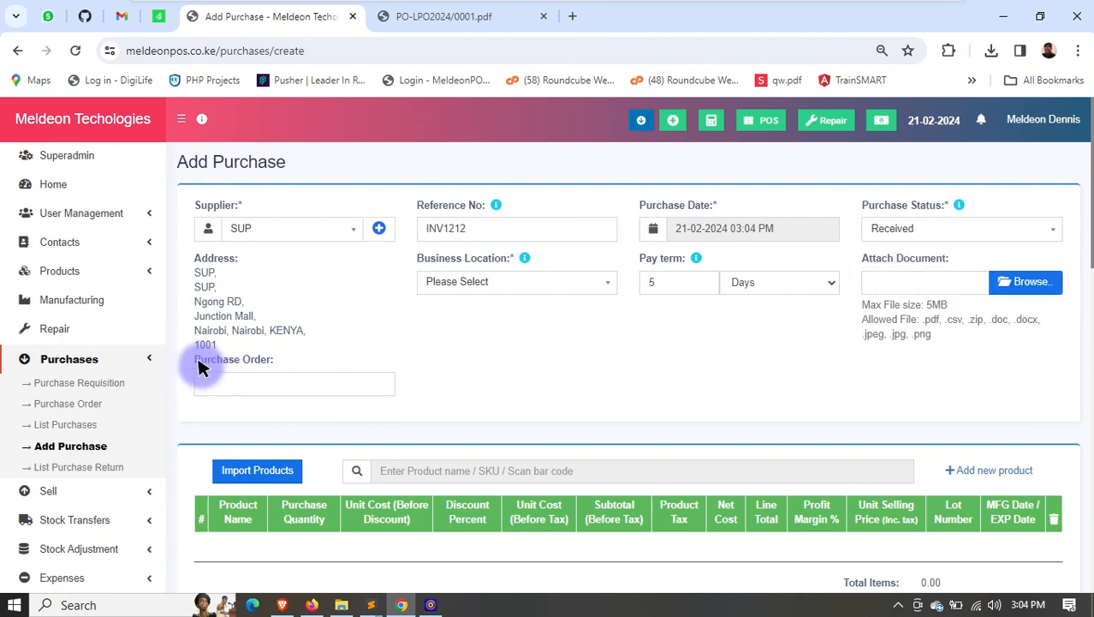
- Link the supplier's existing purchase order to the new purchase and check the loaded product line's quantity and costs
{"action": "left_click", "coordinate": [289, 385]}
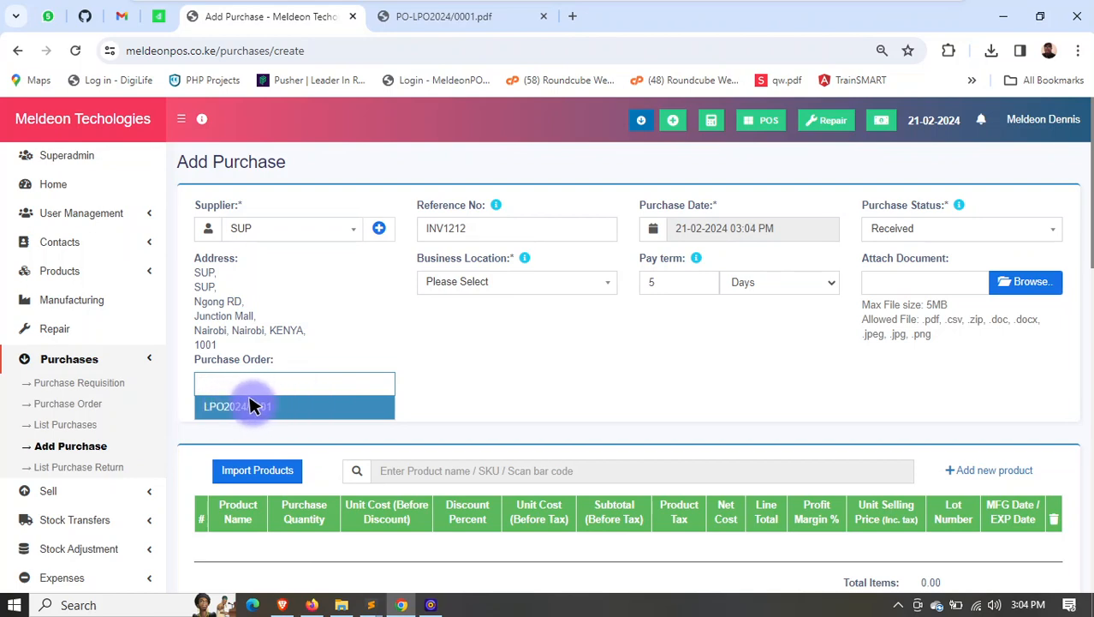
{"action": "left_click", "coordinate": [254, 406]}
{"action": "scroll", "coordinate": [467, 420], "scroll_direction": "down", "scroll_amount": 2}
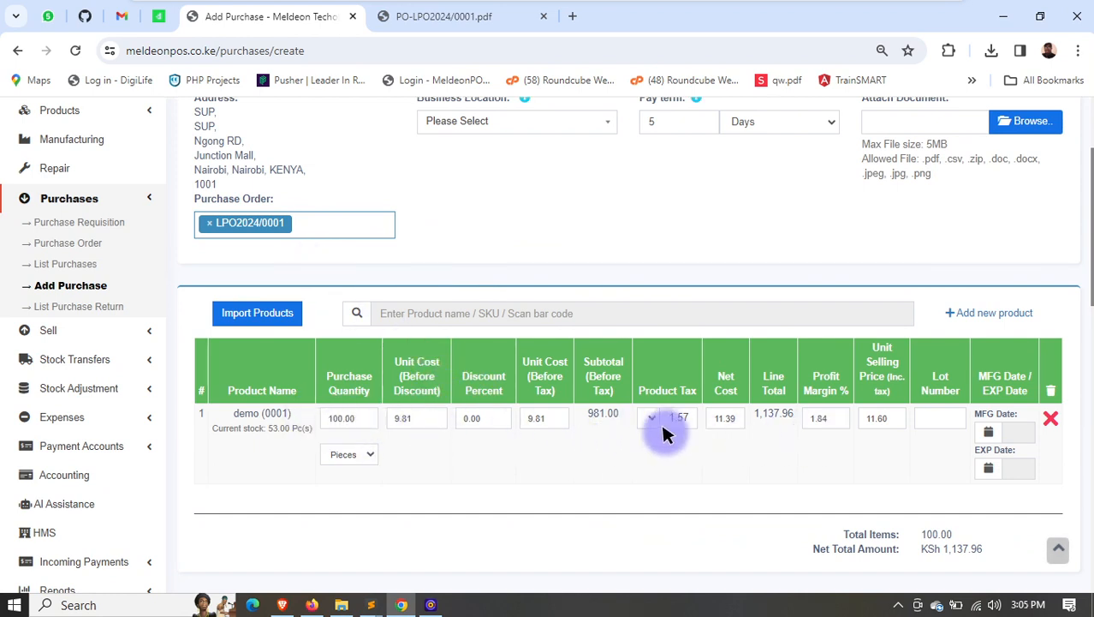
{"action": "double_click", "coordinate": [341, 419]}
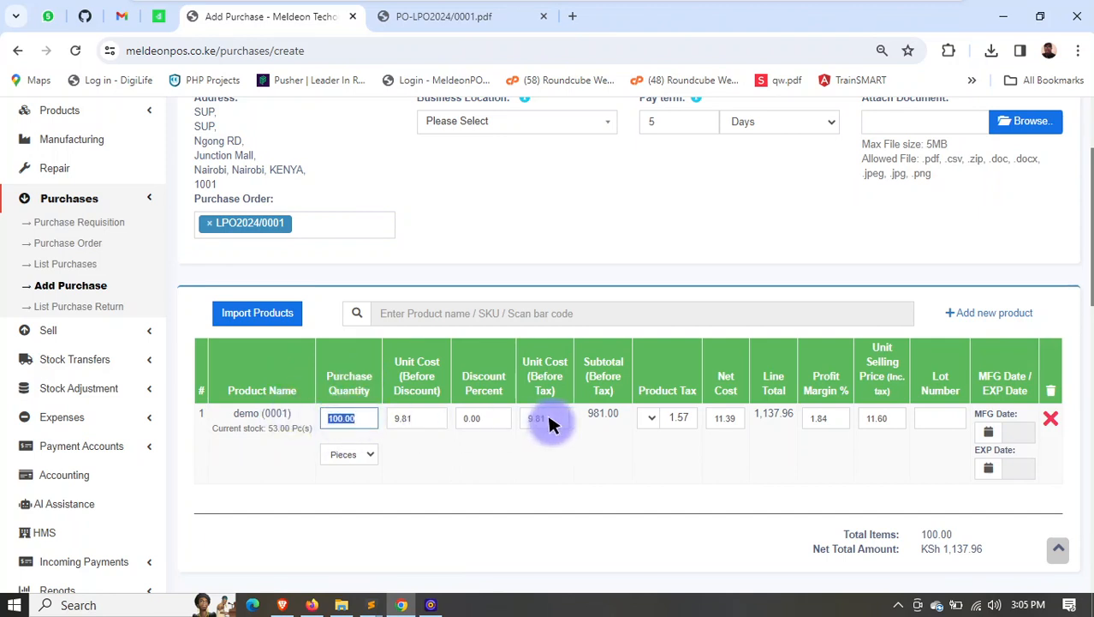
{"action": "scroll", "coordinate": [890, 428], "scroll_direction": "down", "scroll_amount": 1}
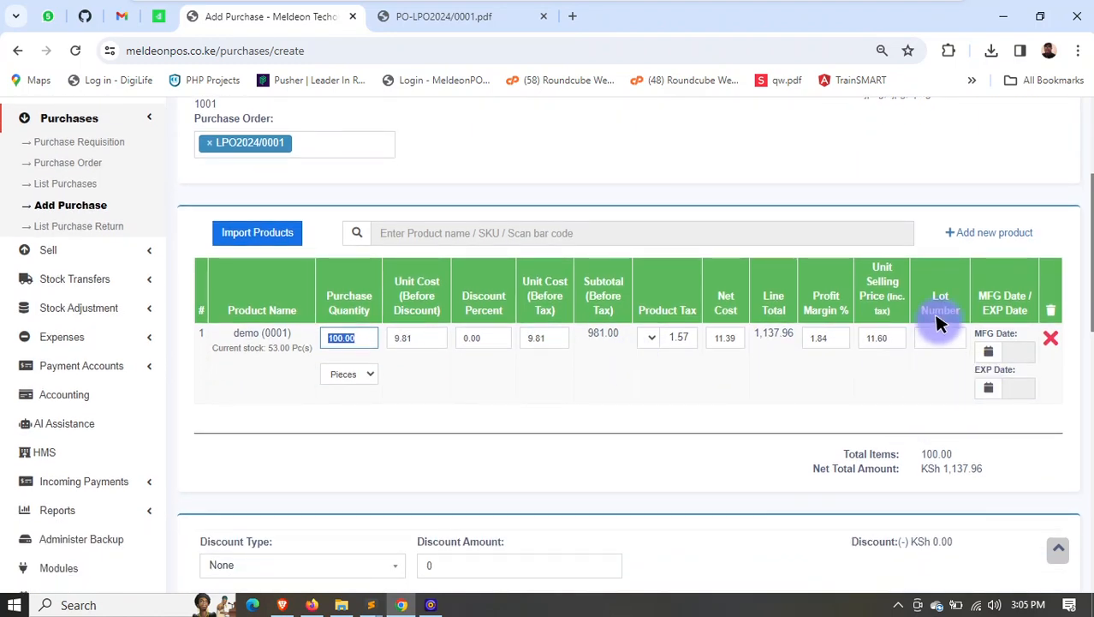
- Set the demo product line's manufacturing date to 14 February 2024 and its expiry date to 29 February 2024
{"action": "left_click", "coordinate": [1011, 353]}
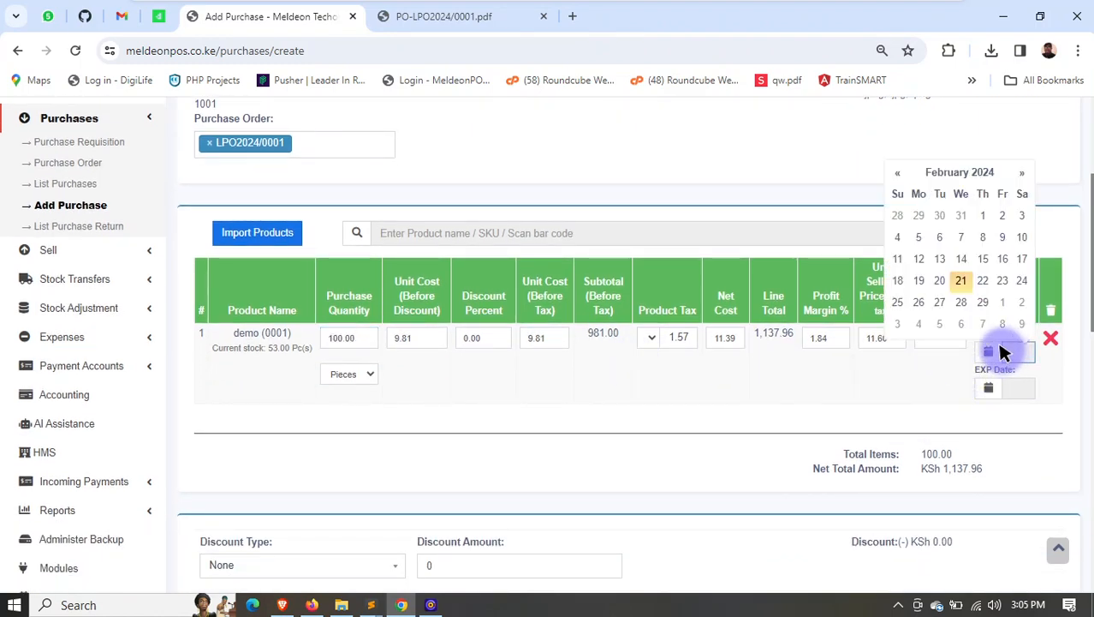
{"action": "left_click", "coordinate": [959, 261]}
{"action": "left_click", "coordinate": [1011, 388]}
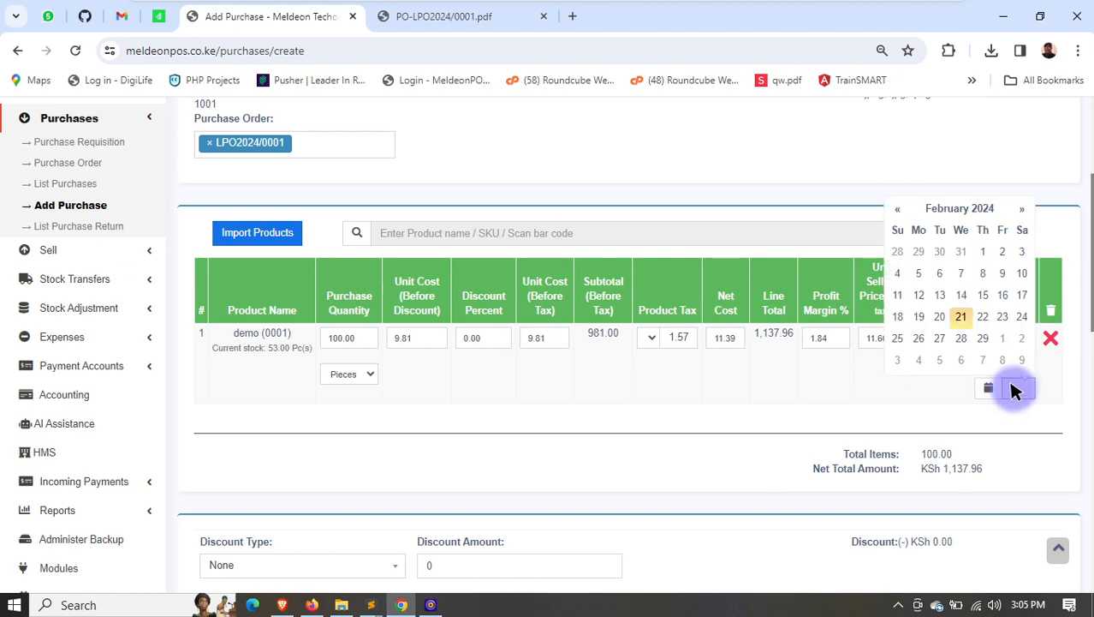
{"action": "left_click", "coordinate": [972, 339]}
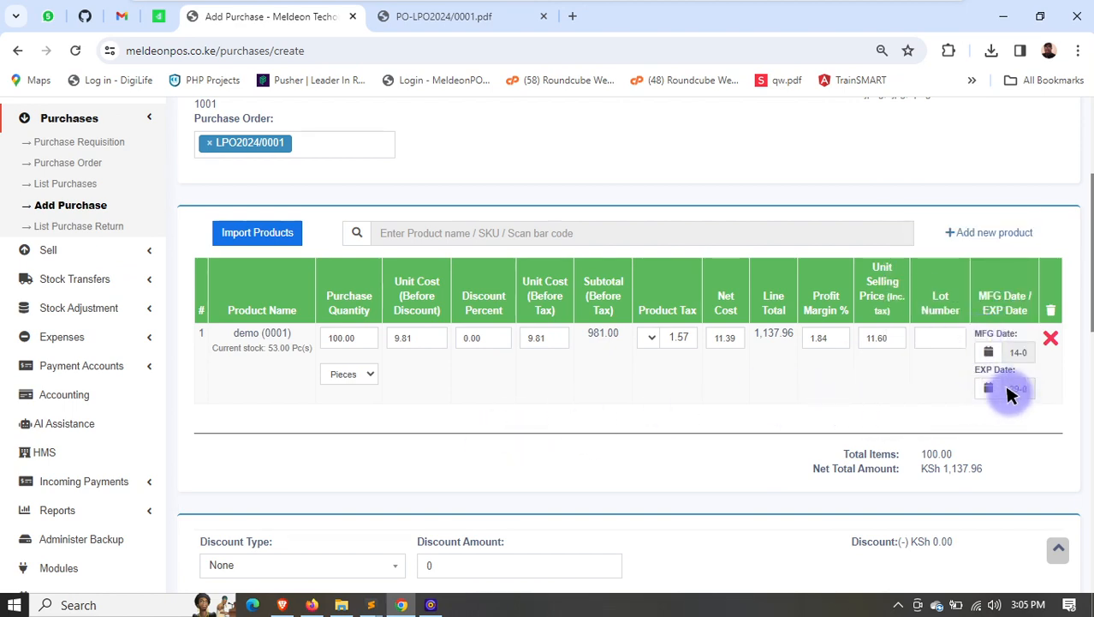
- Enter a payment amount of 1000 for the purchase
{"action": "scroll", "coordinate": [984, 391], "scroll_direction": "down", "scroll_amount": 3}
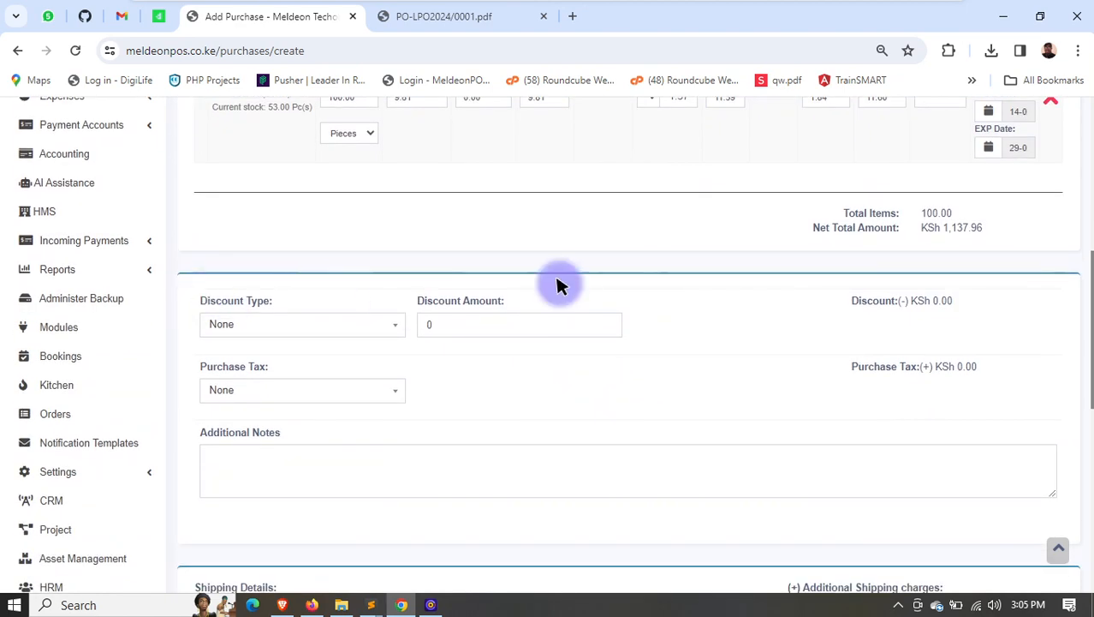
{"action": "scroll", "coordinate": [809, 282], "scroll_direction": "down", "scroll_amount": 4}
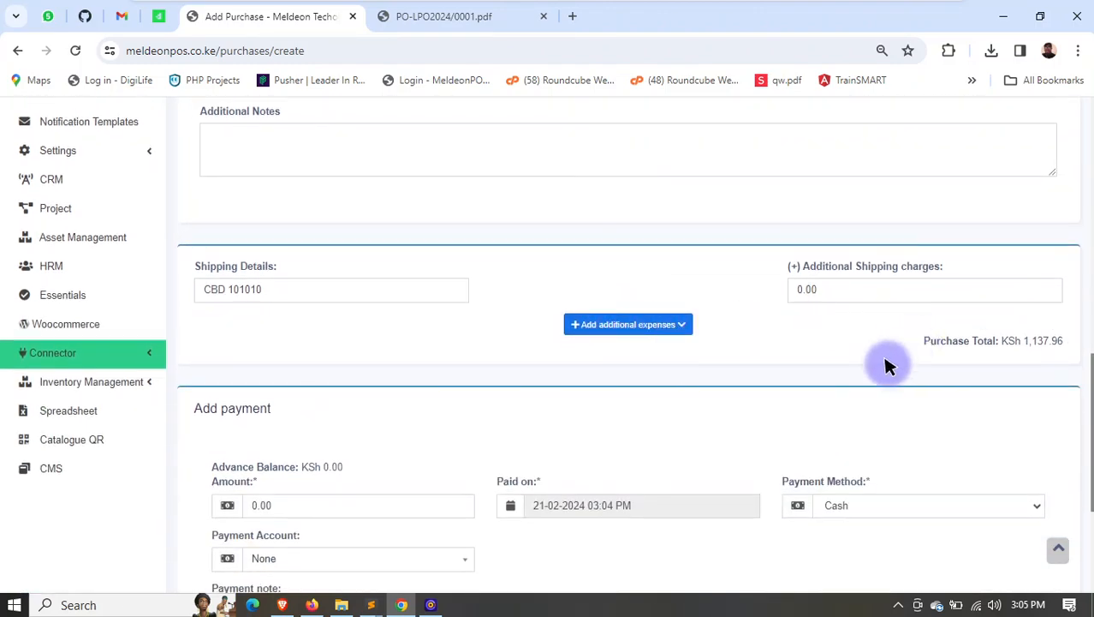
{"action": "scroll", "coordinate": [882, 342], "scroll_direction": "down", "scroll_amount": 1}
{"action": "scroll", "coordinate": [870, 311], "scroll_direction": "down", "scroll_amount": 2}
{"action": "scroll", "coordinate": [943, 173], "scroll_direction": "up", "scroll_amount": 2}
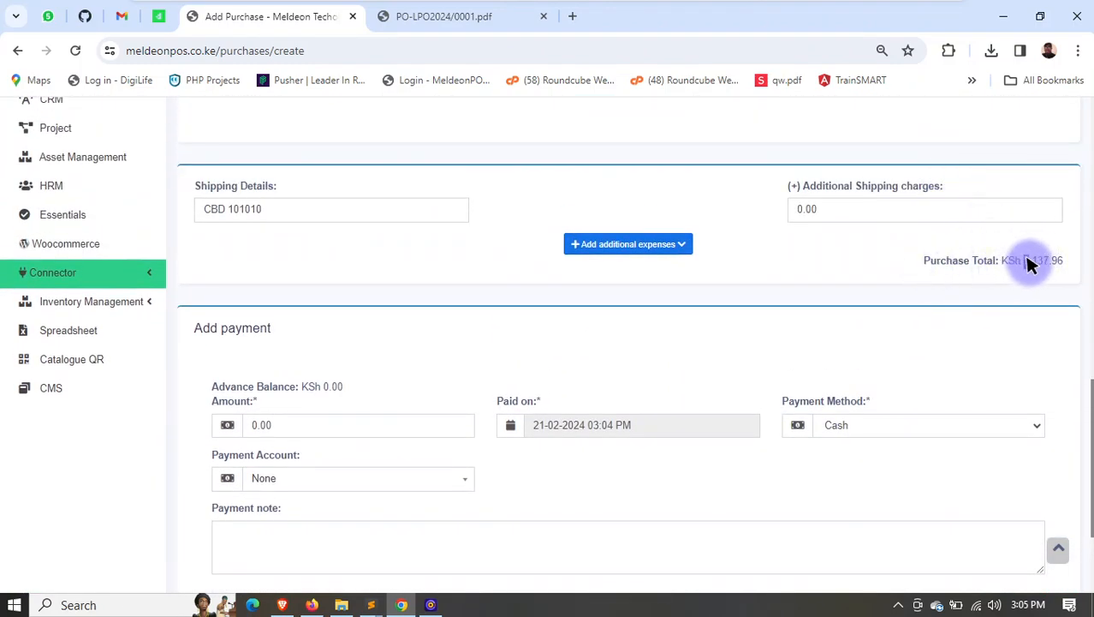
{"action": "type", "text": "1000"}
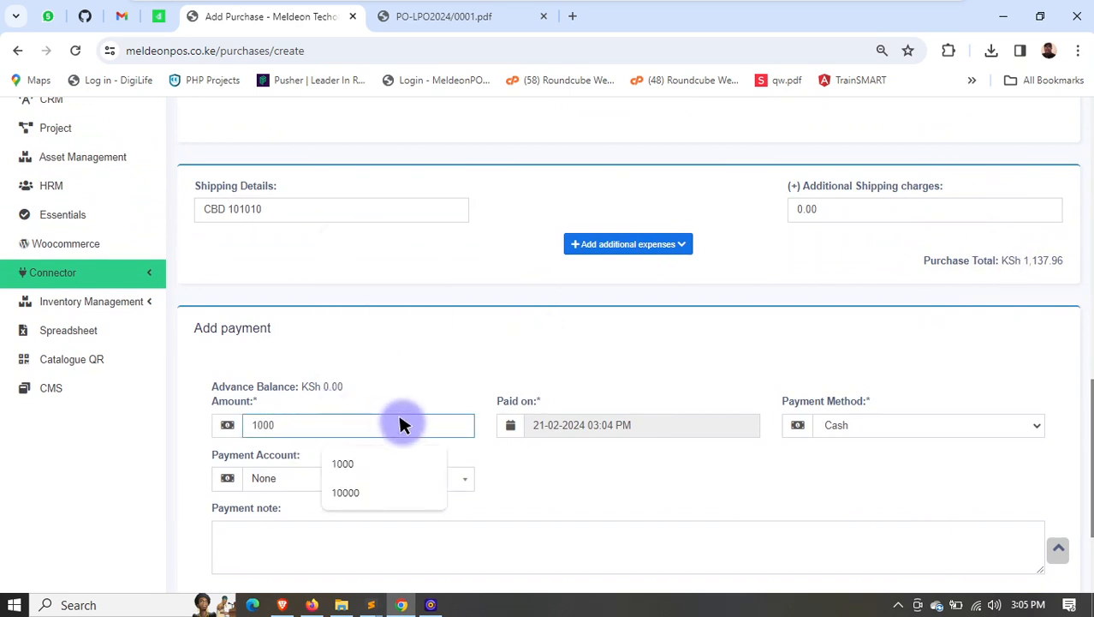
{"action": "left_click", "coordinate": [460, 377]}
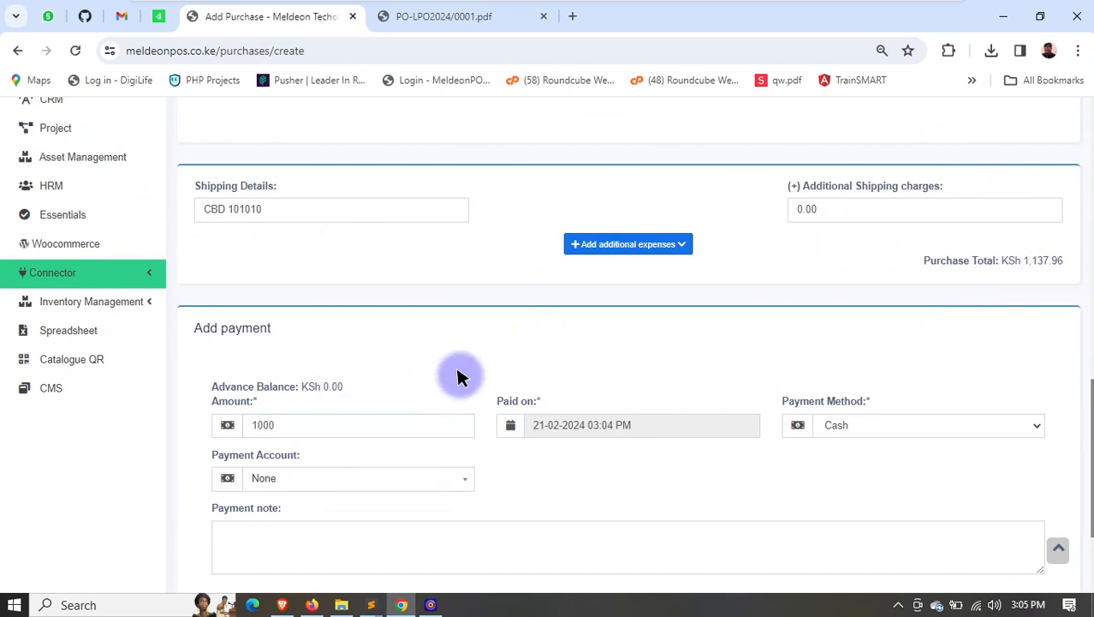
- Set the payment method to Bank Transfer and the payment account to KCB Bank
{"action": "left_click", "coordinate": [822, 423]}
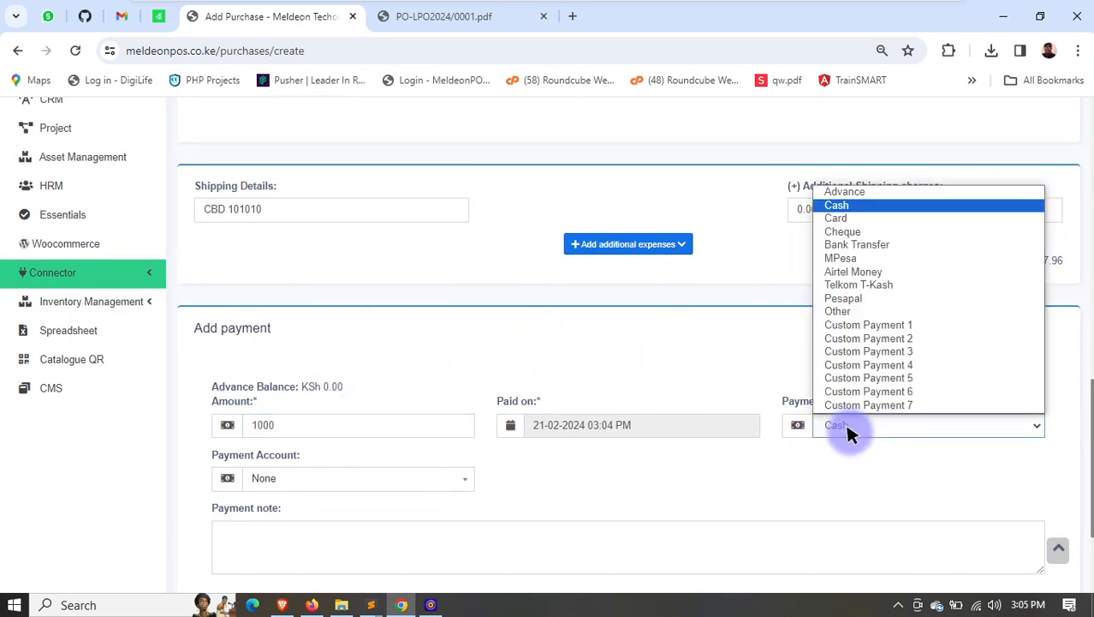
{"action": "left_click", "coordinate": [847, 245]}
{"action": "left_click", "coordinate": [288, 478]}
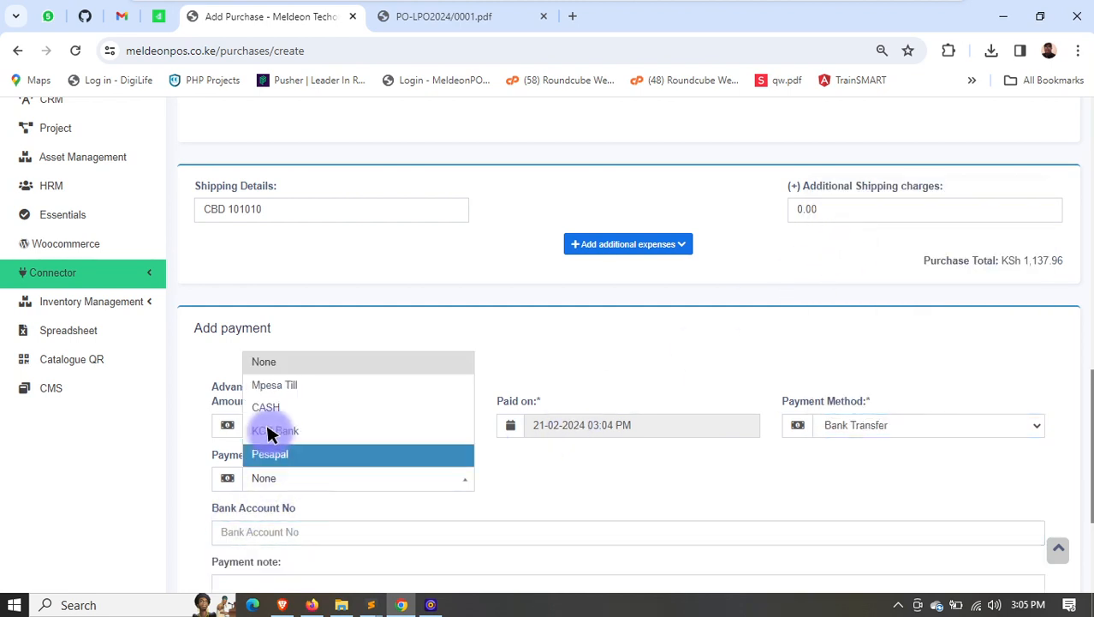
{"action": "left_click", "coordinate": [274, 430]}
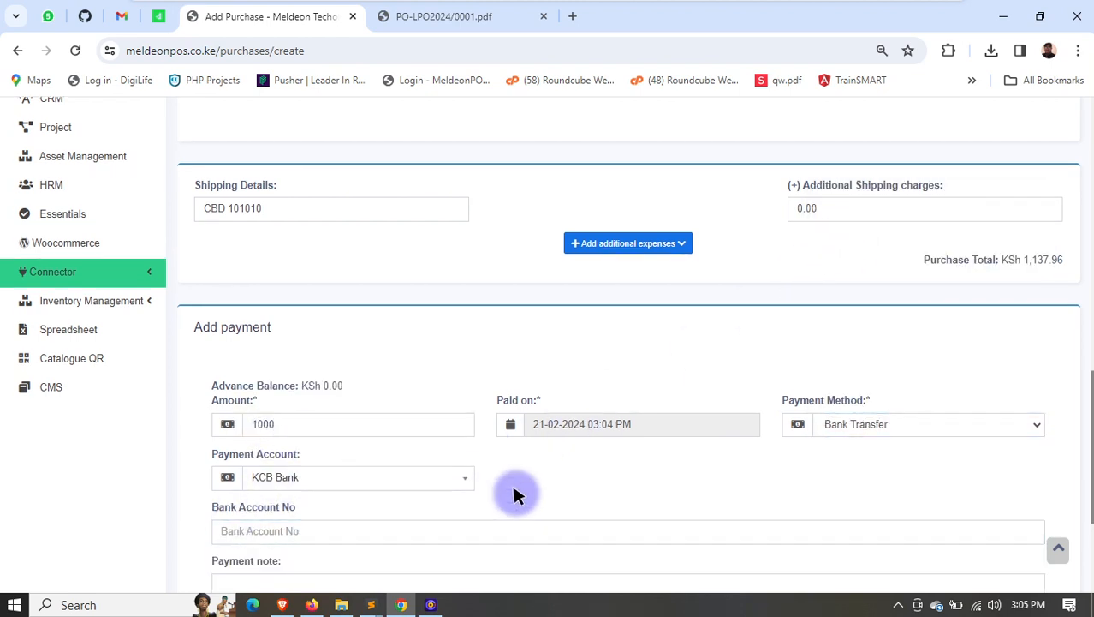
- Fill in the payment's bank account number, add the payment note FFW, and try to save the purchase
{"action": "scroll", "coordinate": [513, 494], "scroll_direction": "down", "scroll_amount": 2}
{"action": "left_click", "coordinate": [378, 374]}
{"action": "left_click", "coordinate": [363, 403]}
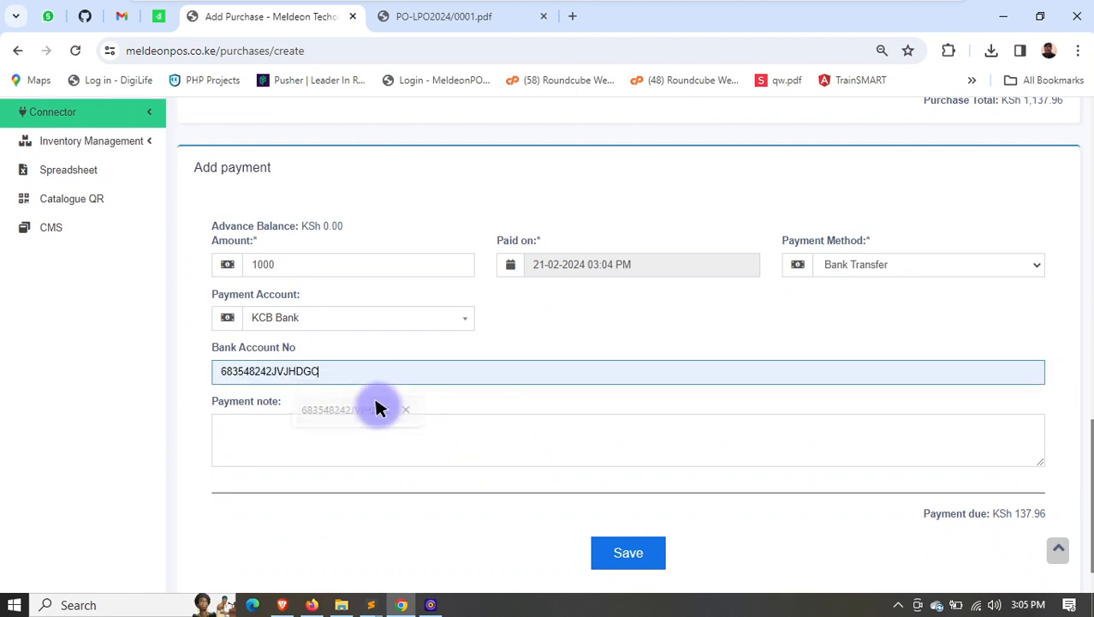
{"action": "left_click", "coordinate": [288, 442]}
{"action": "type", "text": "FFW"}
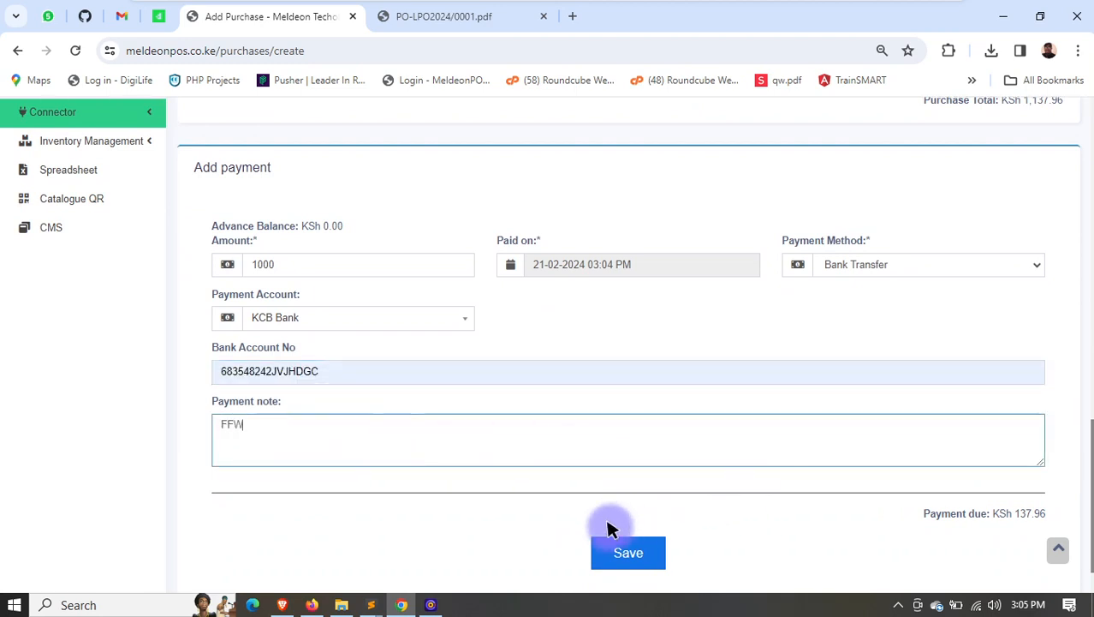
{"action": "left_click_drag", "start_coordinate": [1017, 512], "coordinate": [1032, 510]}
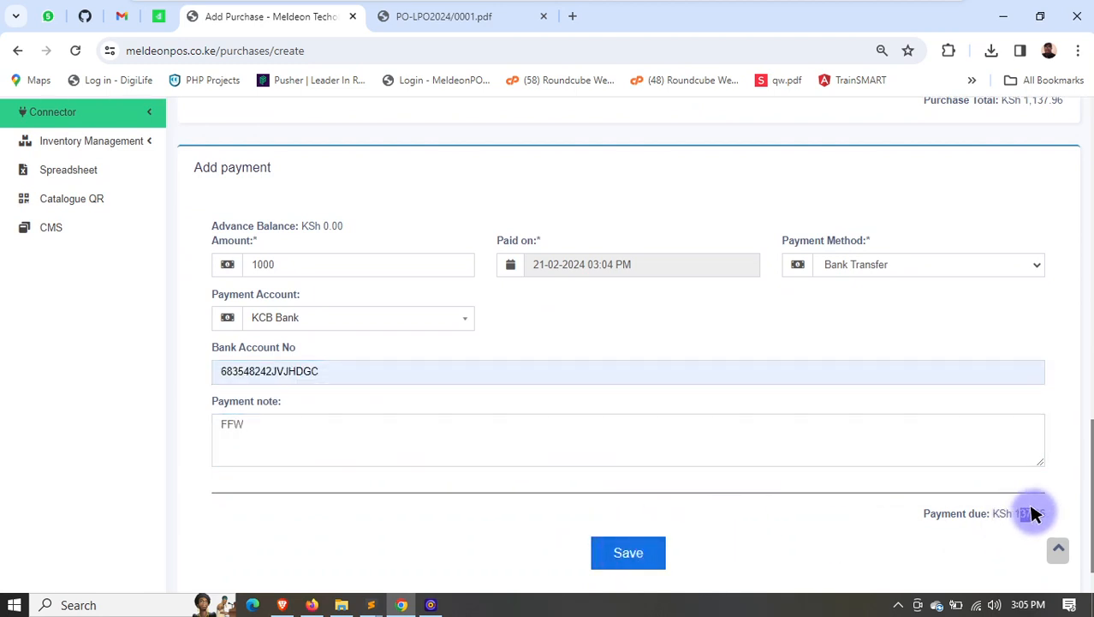
{"action": "left_click", "coordinate": [620, 553]}
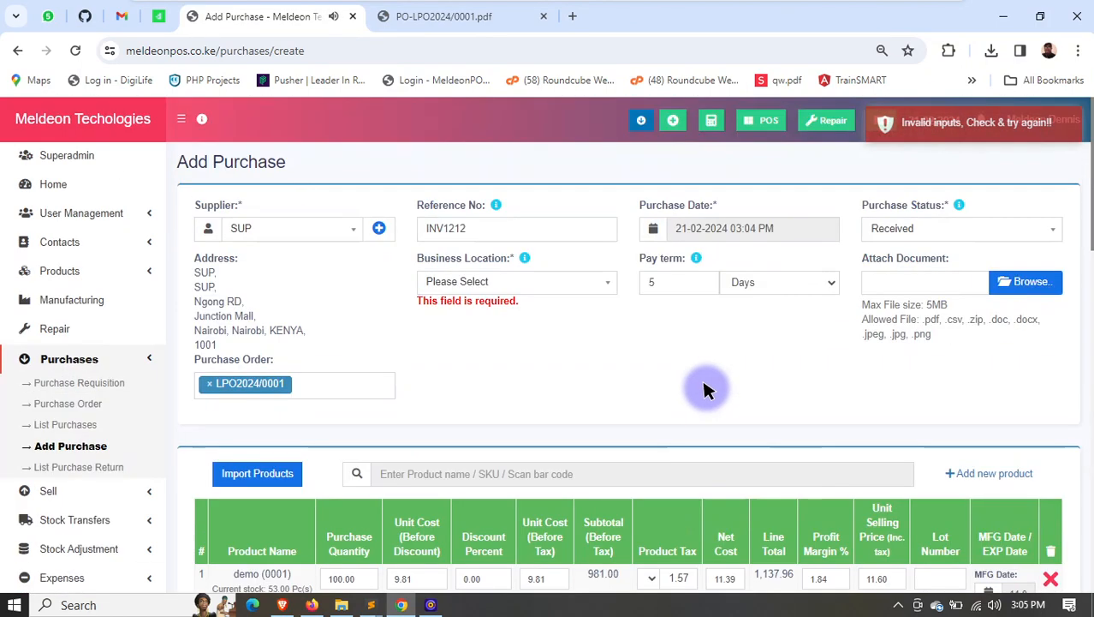
- Set the business location to Meldeon Techologies ltd (BL0001) and try to save the purchase
{"action": "left_click", "coordinate": [452, 282]}
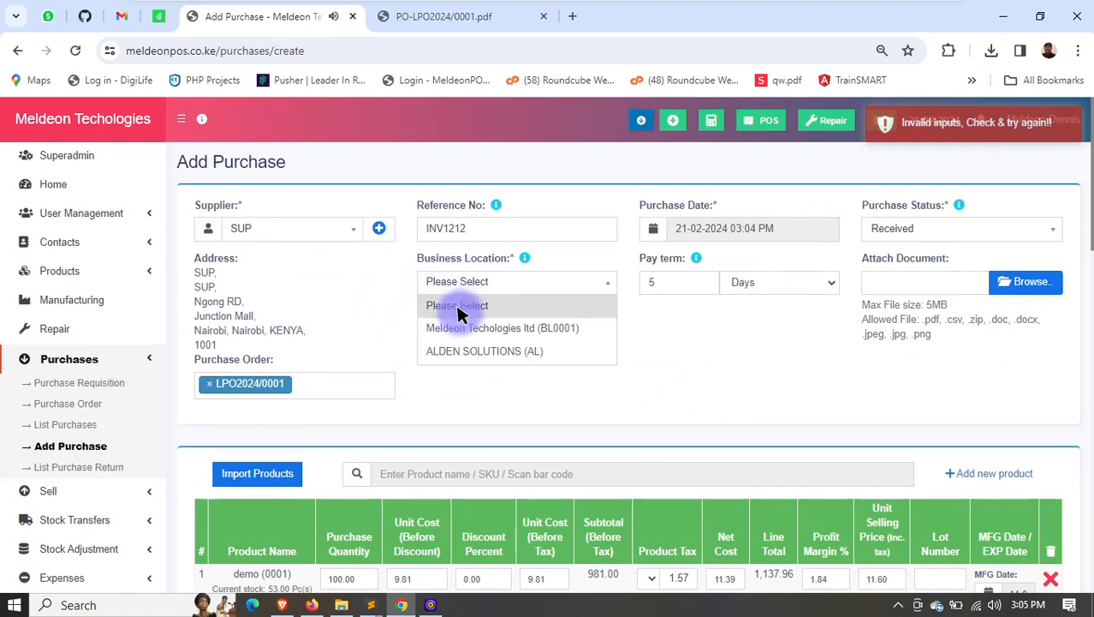
{"action": "left_click", "coordinate": [459, 325]}
{"action": "scroll", "coordinate": [524, 384], "scroll_direction": "down", "scroll_amount": 1}
{"action": "scroll", "coordinate": [524, 385], "scroll_direction": "down", "scroll_amount": 15}
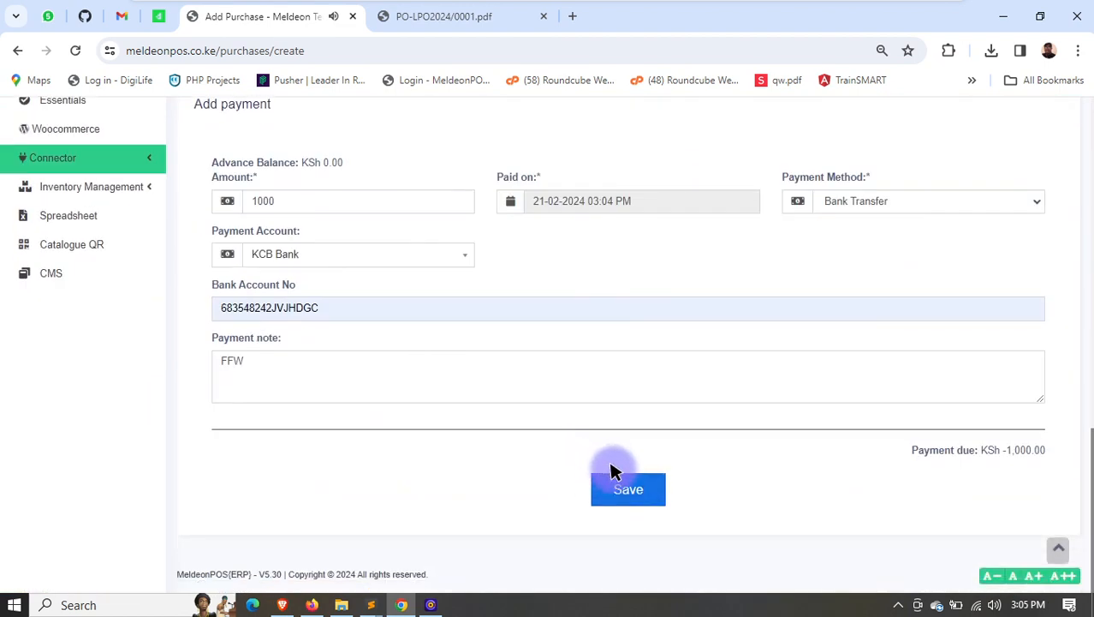
{"action": "left_click", "coordinate": [628, 485]}
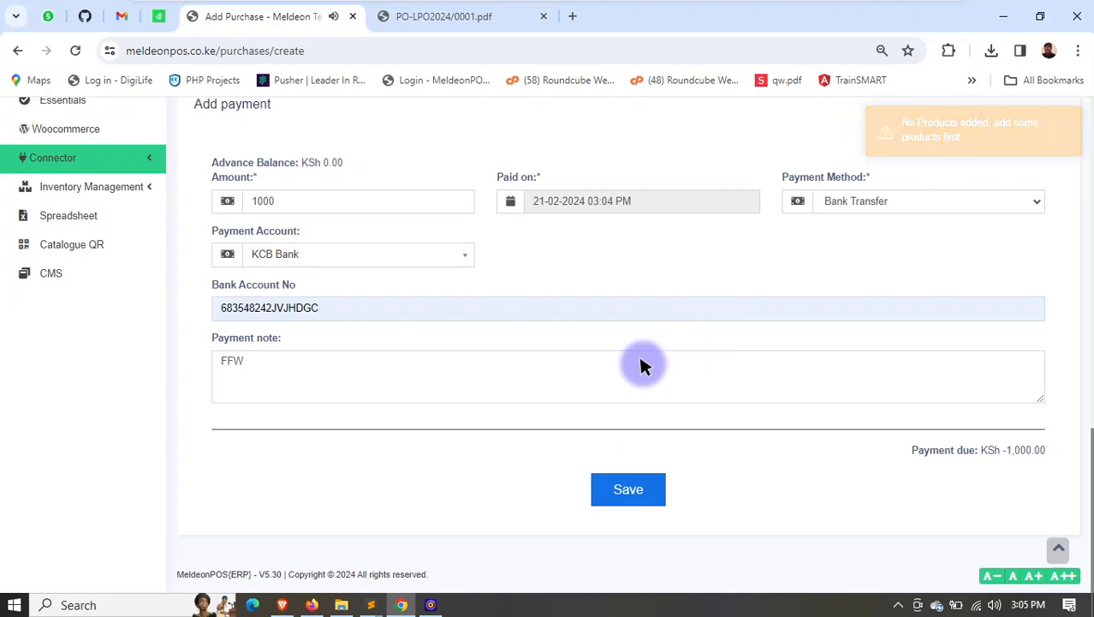
- Reselect Meldeon Techologies ltd (BL0001) as the business location and try again to save the purchase
{"action": "scroll", "coordinate": [639, 364], "scroll_direction": "up", "scroll_amount": 15}
{"action": "left_click", "coordinate": [518, 282]}
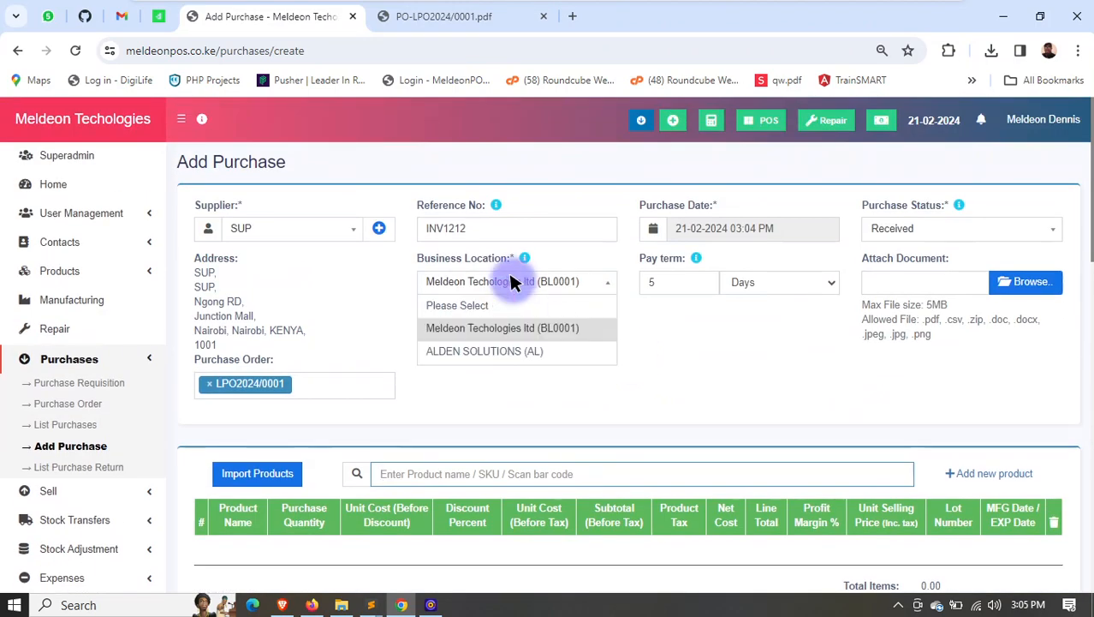
{"action": "left_click", "coordinate": [512, 325]}
{"action": "scroll", "coordinate": [720, 437], "scroll_direction": "down", "scroll_amount": 5}
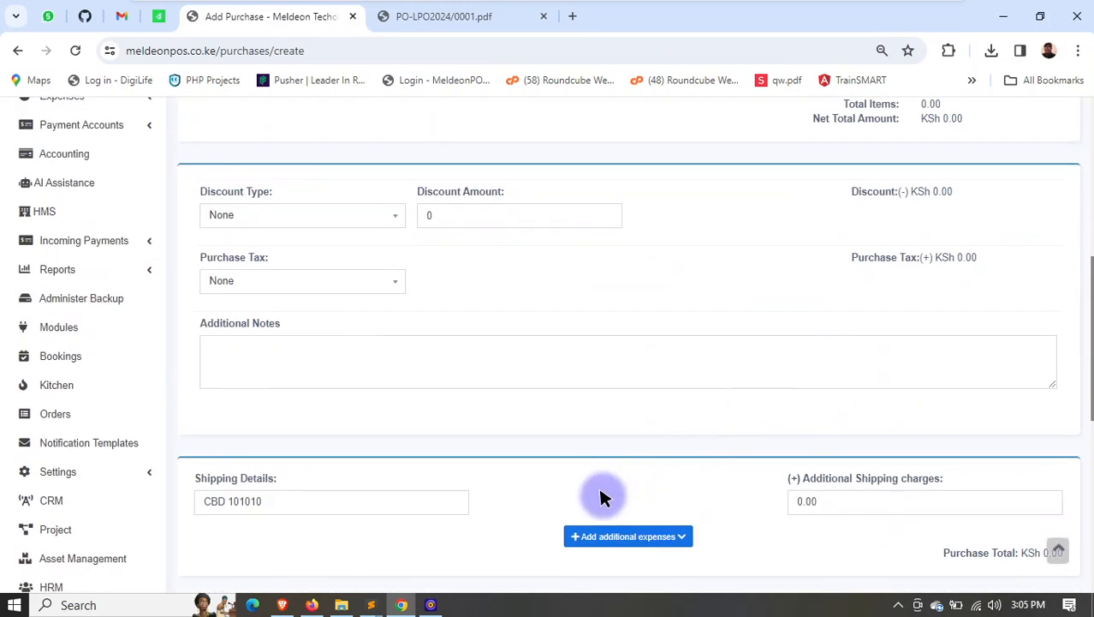
{"action": "scroll", "coordinate": [630, 548], "scroll_direction": "down", "scroll_amount": 5}
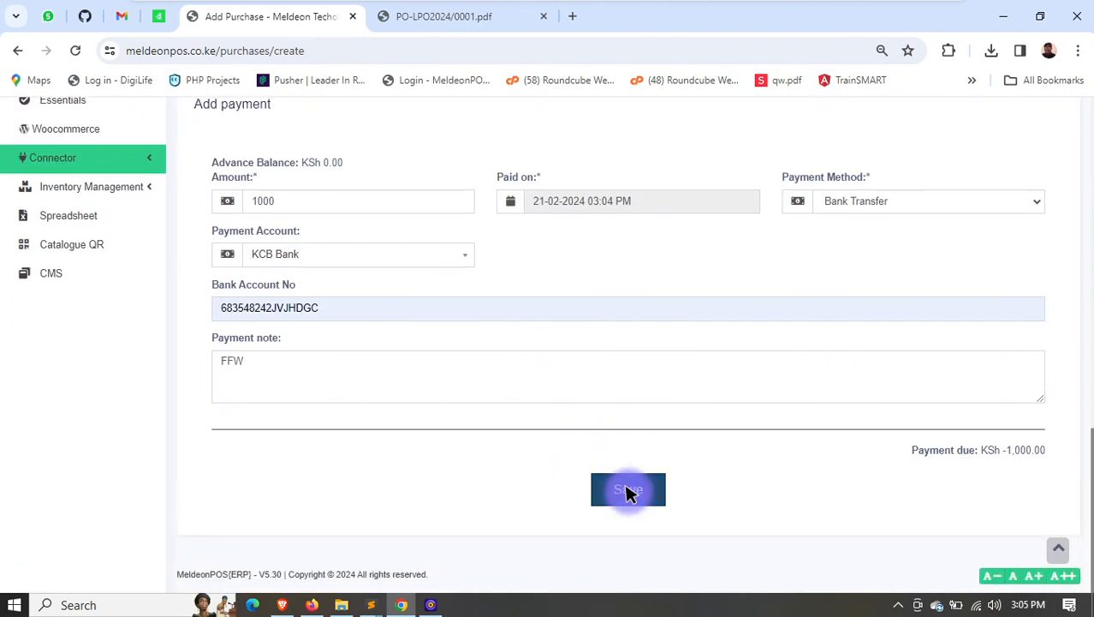
{"action": "left_click", "coordinate": [628, 491]}
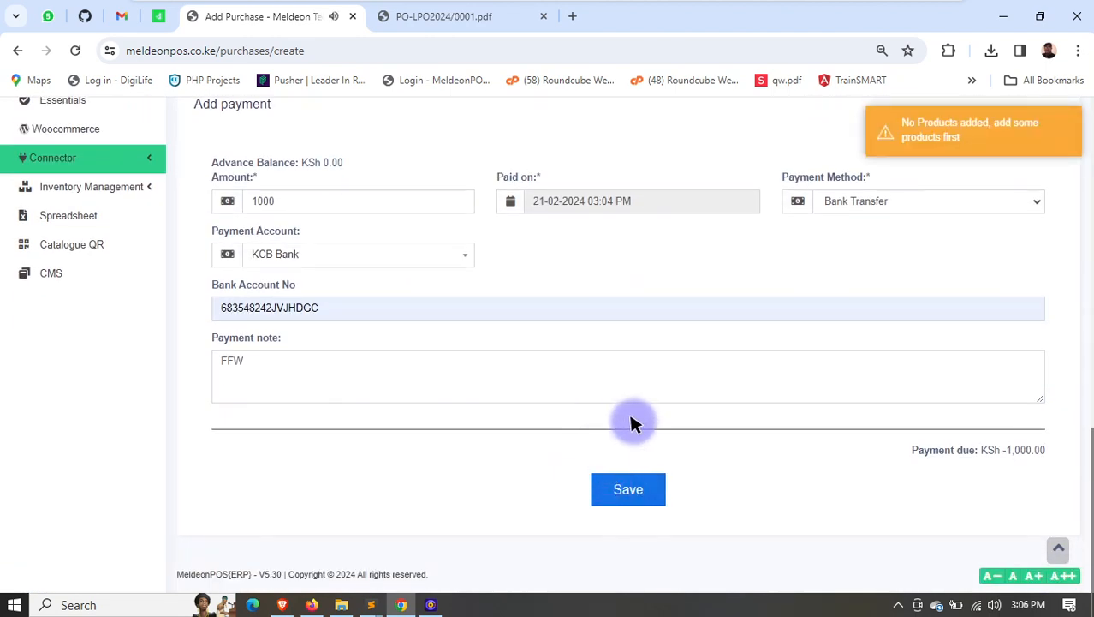
- Remove the linked purchase order, select it again to reload its product line, and save the purchase
{"action": "scroll", "coordinate": [625, 386], "scroll_direction": "up", "scroll_amount": 15}
{"action": "scroll", "coordinate": [452, 395], "scroll_direction": "down", "scroll_amount": 2}
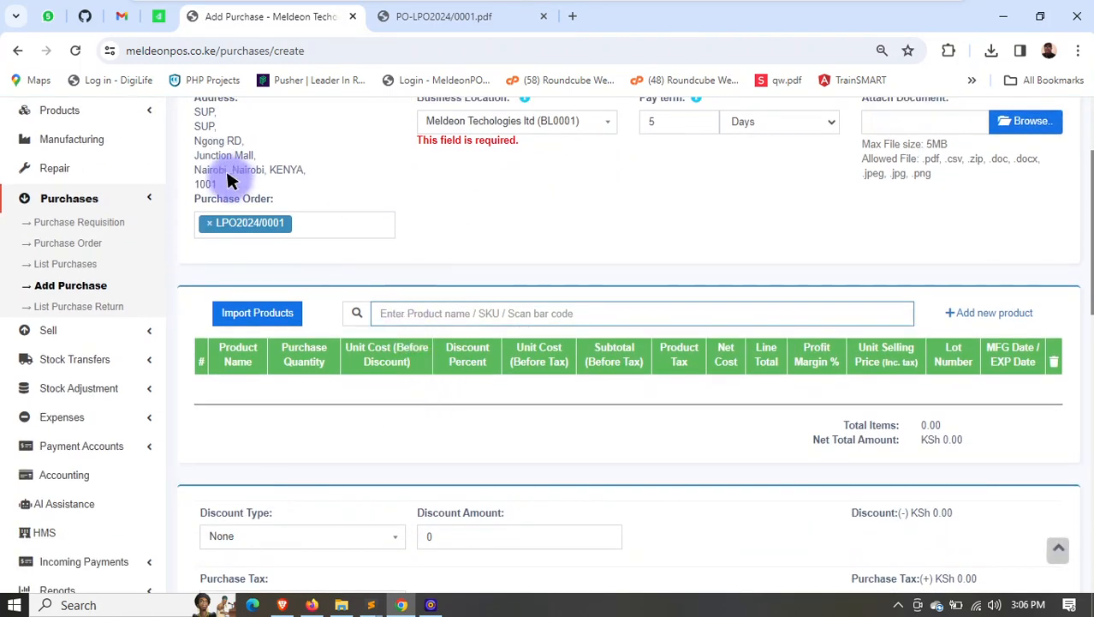
{"action": "left_click", "coordinate": [273, 231]}
{"action": "left_click", "coordinate": [206, 223]}
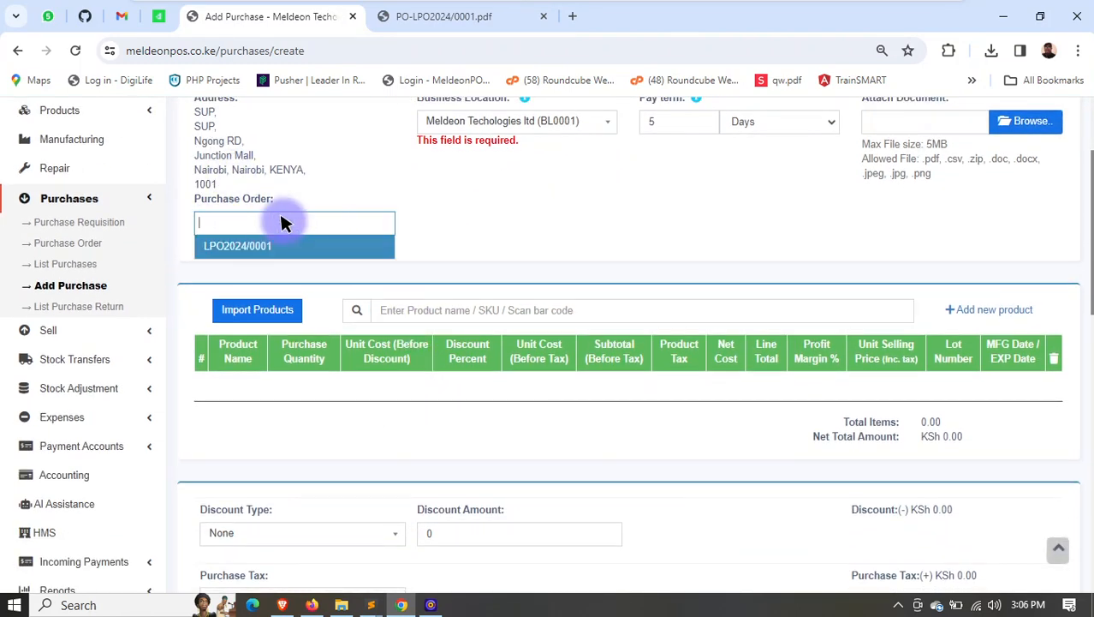
{"action": "left_click", "coordinate": [257, 237]}
{"action": "left_click", "coordinate": [257, 247]}
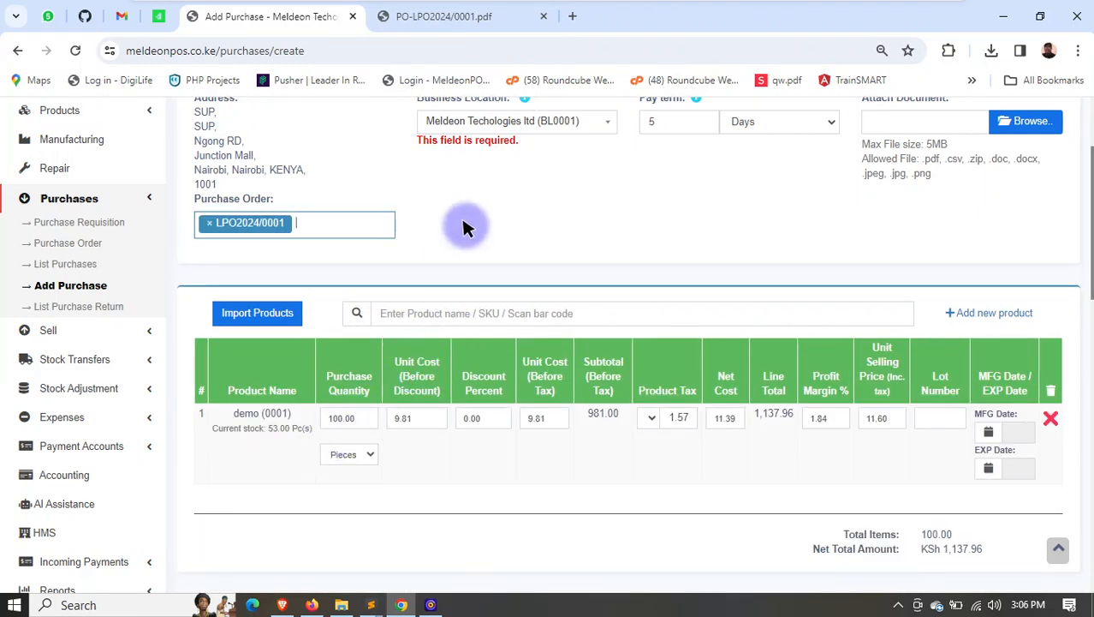
{"action": "scroll", "coordinate": [538, 362], "scroll_direction": "down", "scroll_amount": 12}
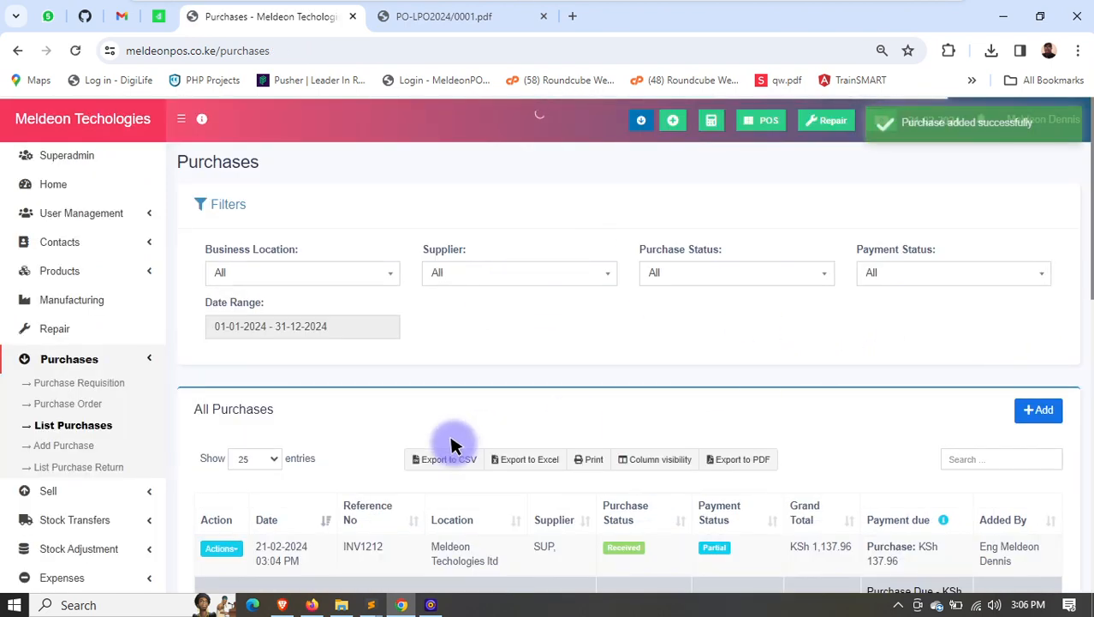
- Open the print preview of purchase INV1212 from the purchases list, review its details, payment info and totals, and cancel printing
{"action": "scroll", "coordinate": [458, 438], "scroll_direction": "down", "scroll_amount": 2}
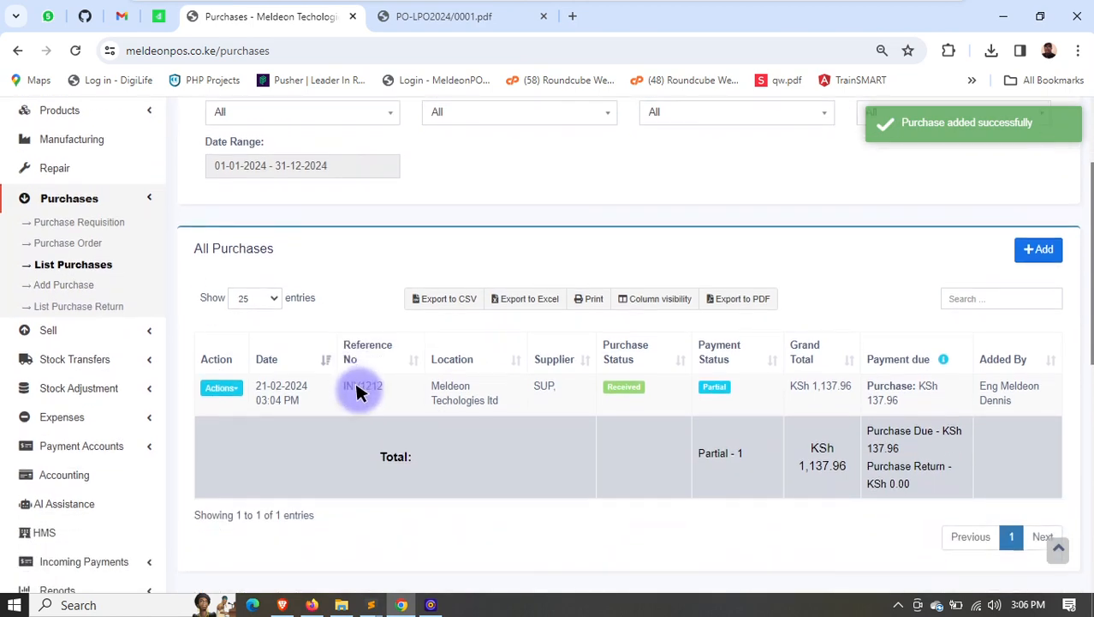
{"action": "scroll", "coordinate": [358, 391], "scroll_direction": "down", "scroll_amount": 1}
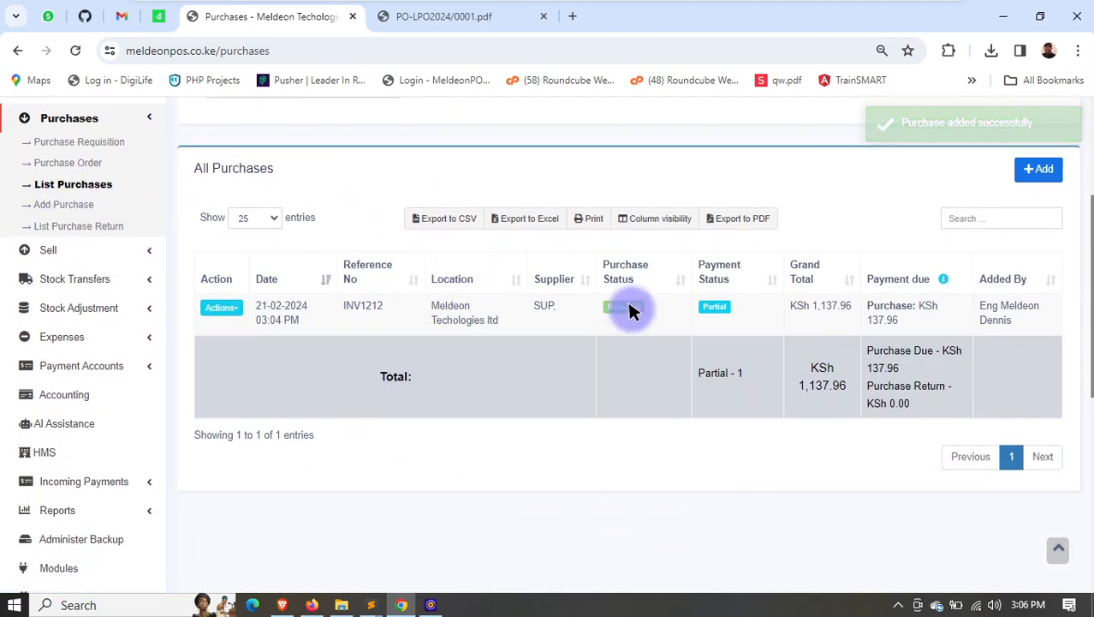
{"action": "left_click", "coordinate": [229, 306]}
{"action": "left_click", "coordinate": [248, 350]}
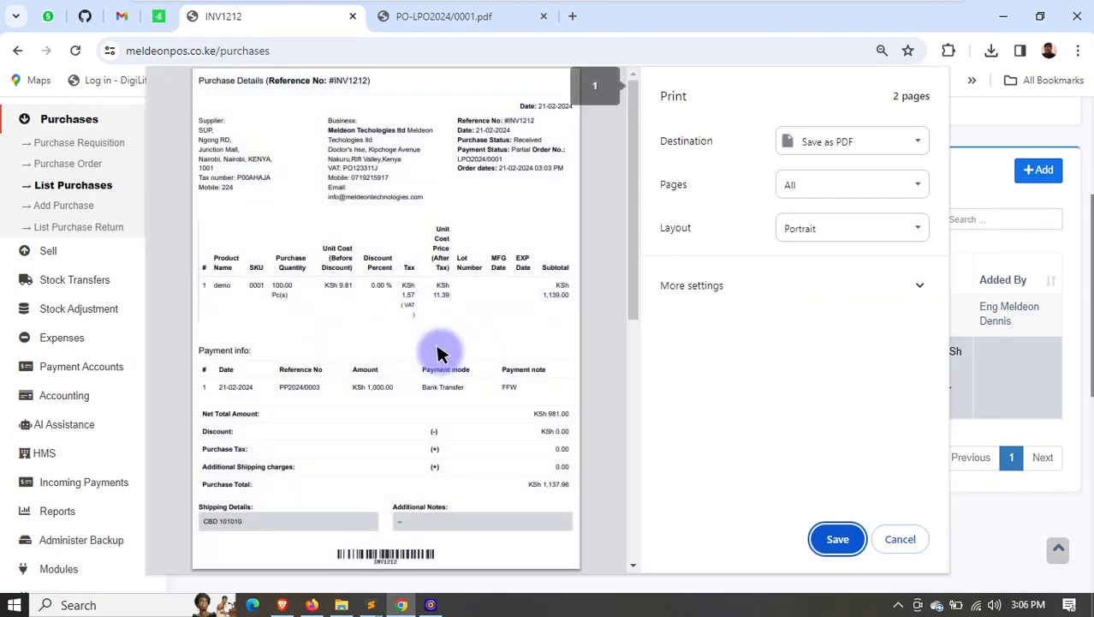
{"action": "scroll", "coordinate": [343, 283], "scroll_direction": "down", "scroll_amount": 2}
{"action": "scroll", "coordinate": [334, 294], "scroll_direction": "down", "scroll_amount": 4}
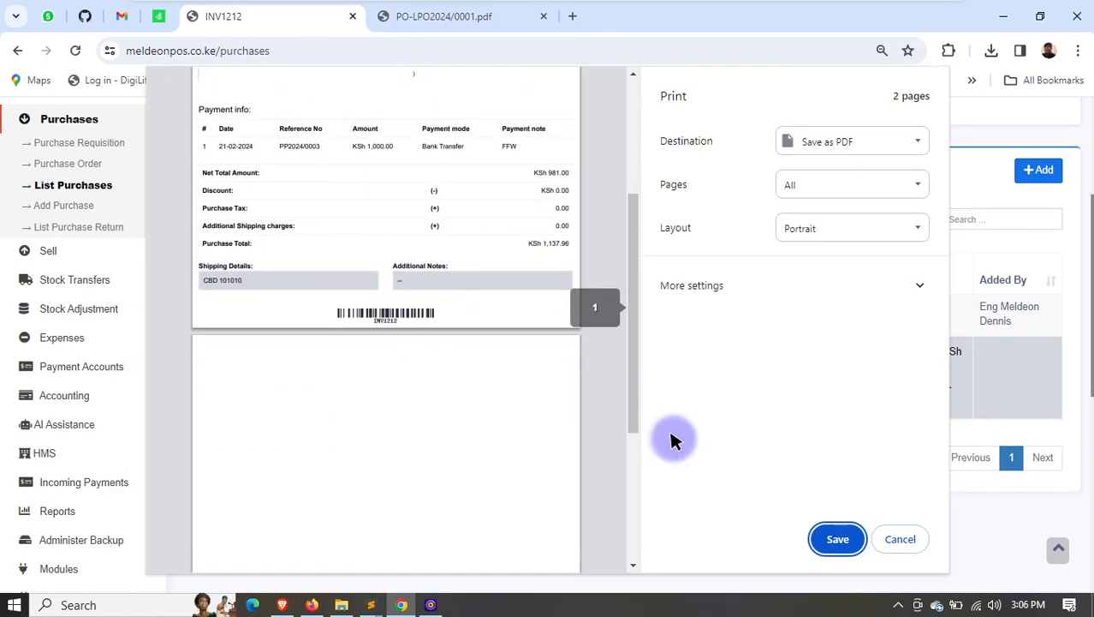
{"action": "left_click", "coordinate": [900, 538]}
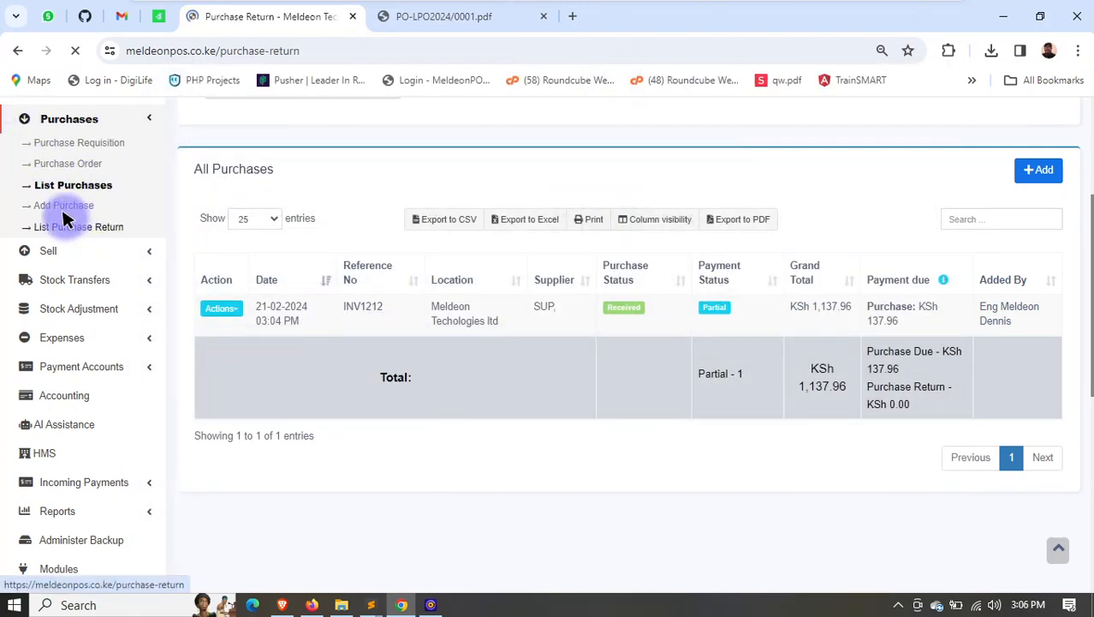
- Look over the purchase returns list
{"action": "scroll", "coordinate": [116, 364], "scroll_direction": "down", "scroll_amount": 1}
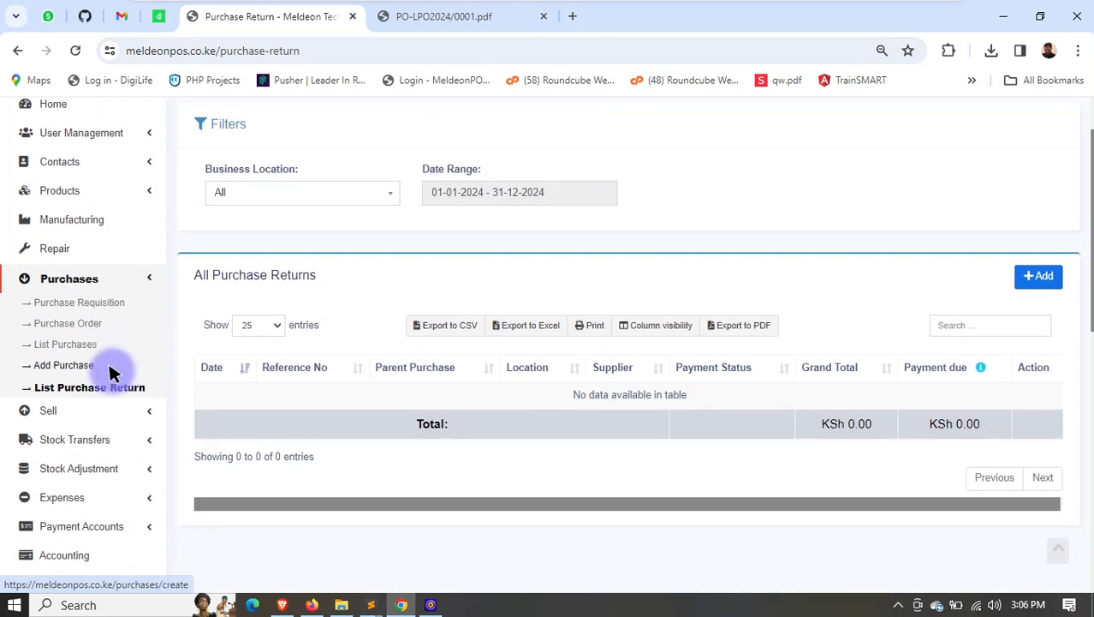
{"action": "left_click", "coordinate": [1038, 277]}
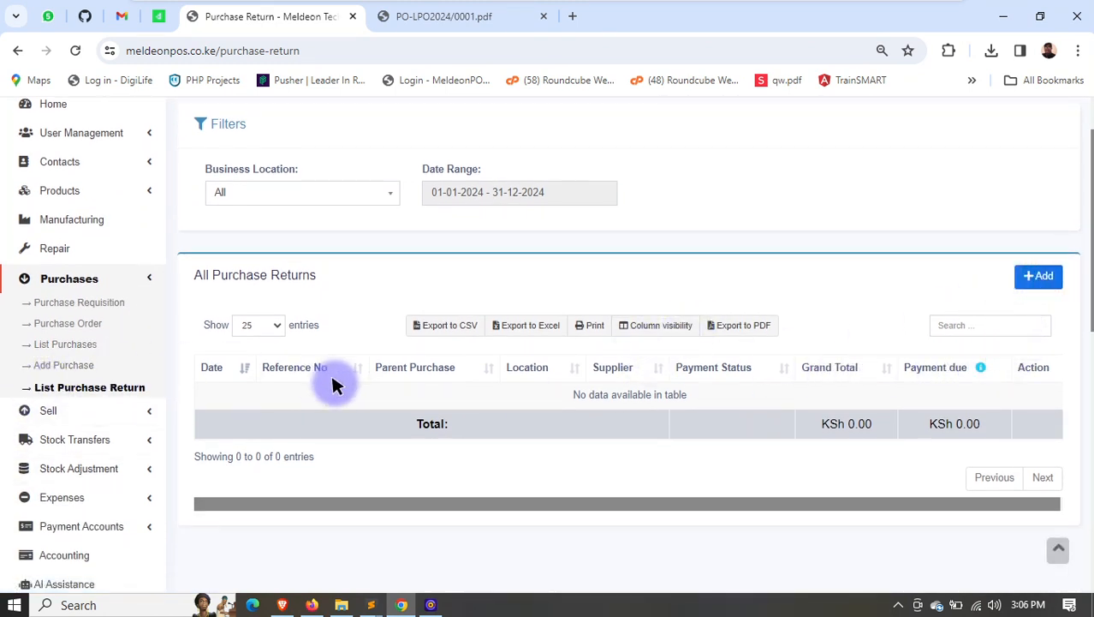
{"action": "left_click", "coordinate": [142, 276]}
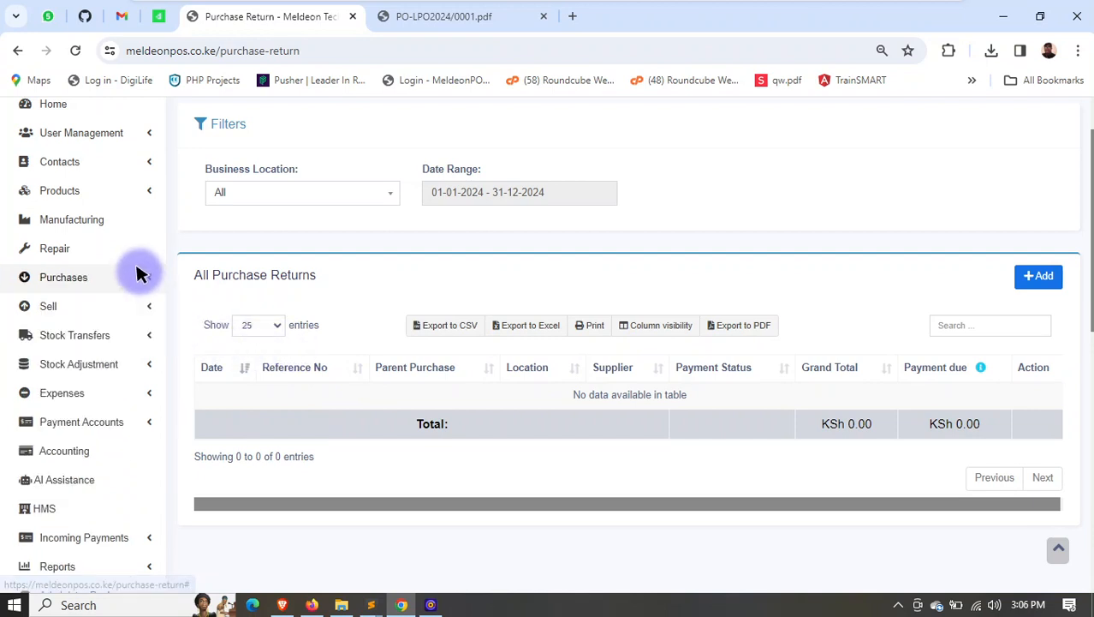
- Open the sales orders list from the Sell section and start a new sales order
{"action": "left_click", "coordinate": [128, 305]}
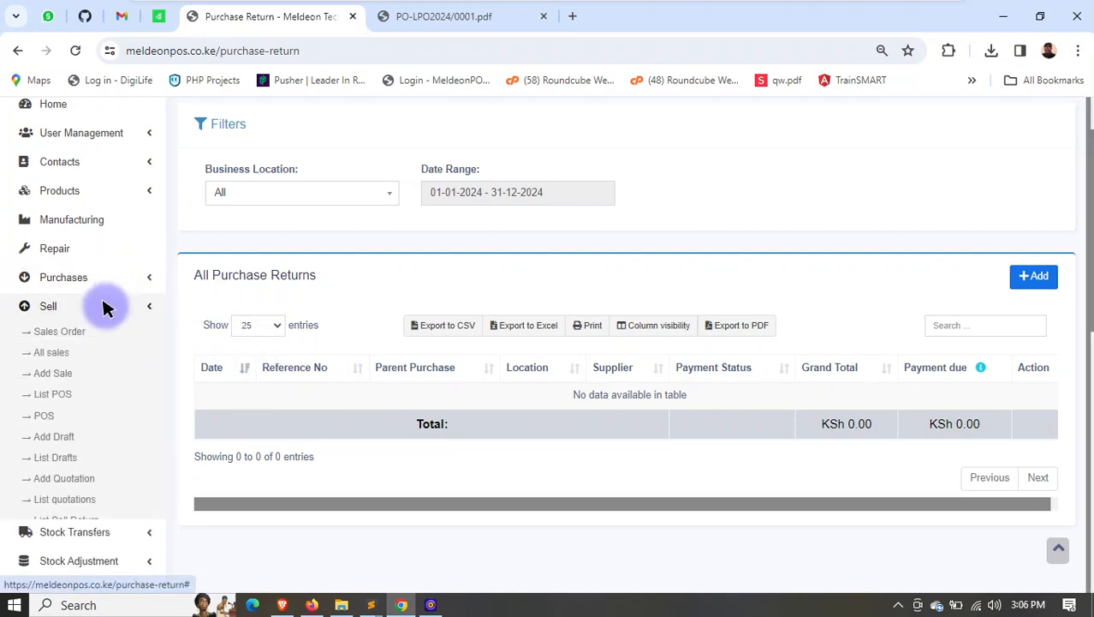
{"action": "scroll", "coordinate": [61, 308], "scroll_direction": "down", "scroll_amount": 1}
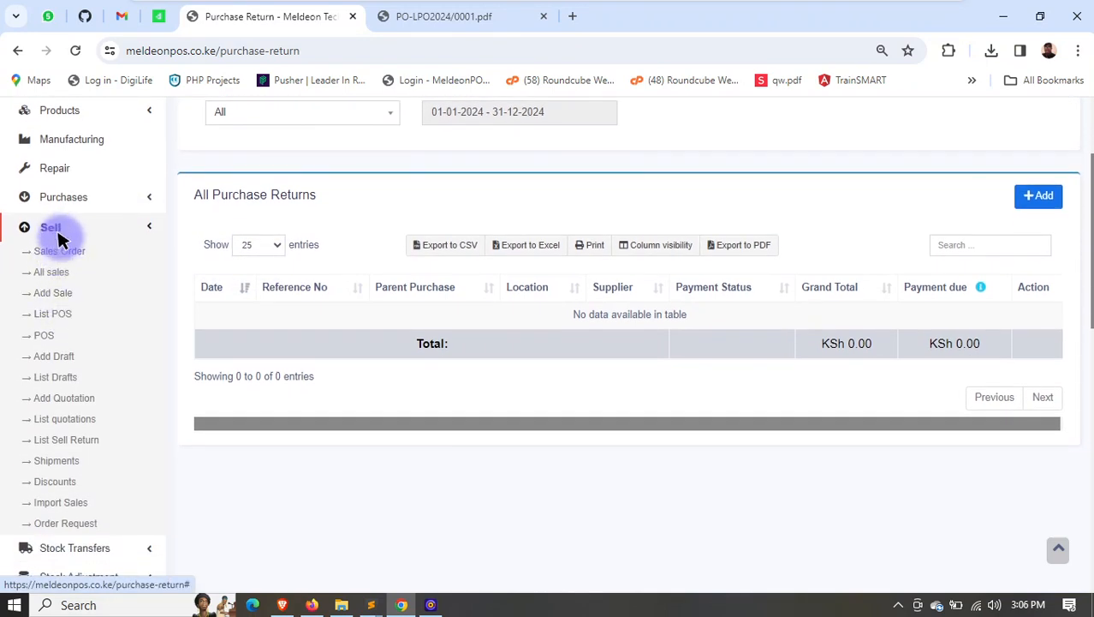
{"action": "scroll", "coordinate": [55, 267], "scroll_direction": "down", "scroll_amount": 2}
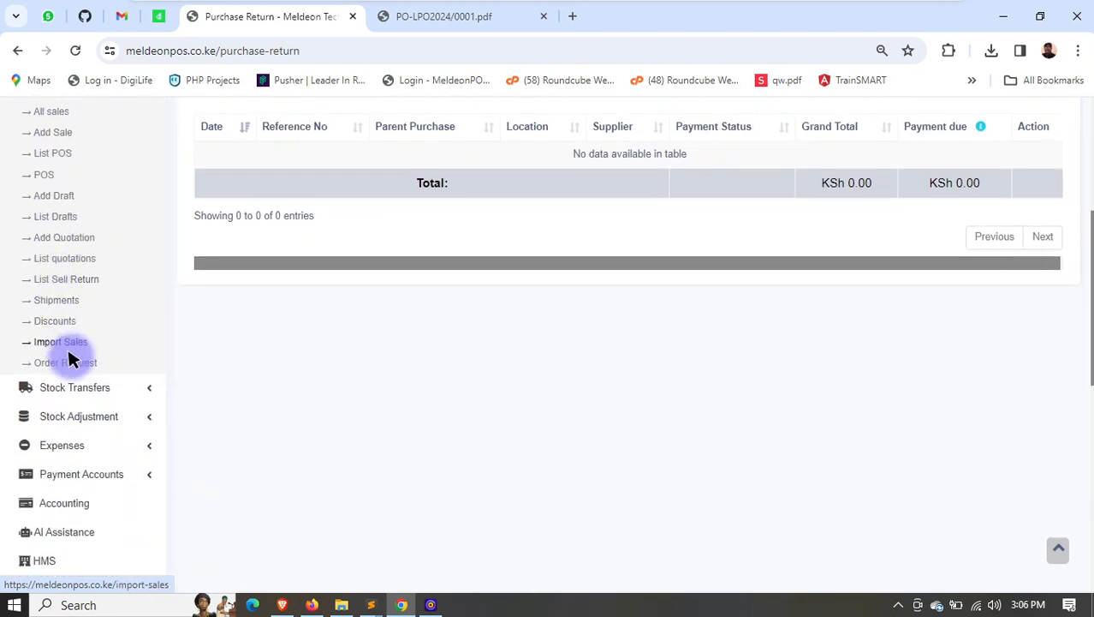
{"action": "scroll", "coordinate": [71, 357], "scroll_direction": "up", "scroll_amount": 1}
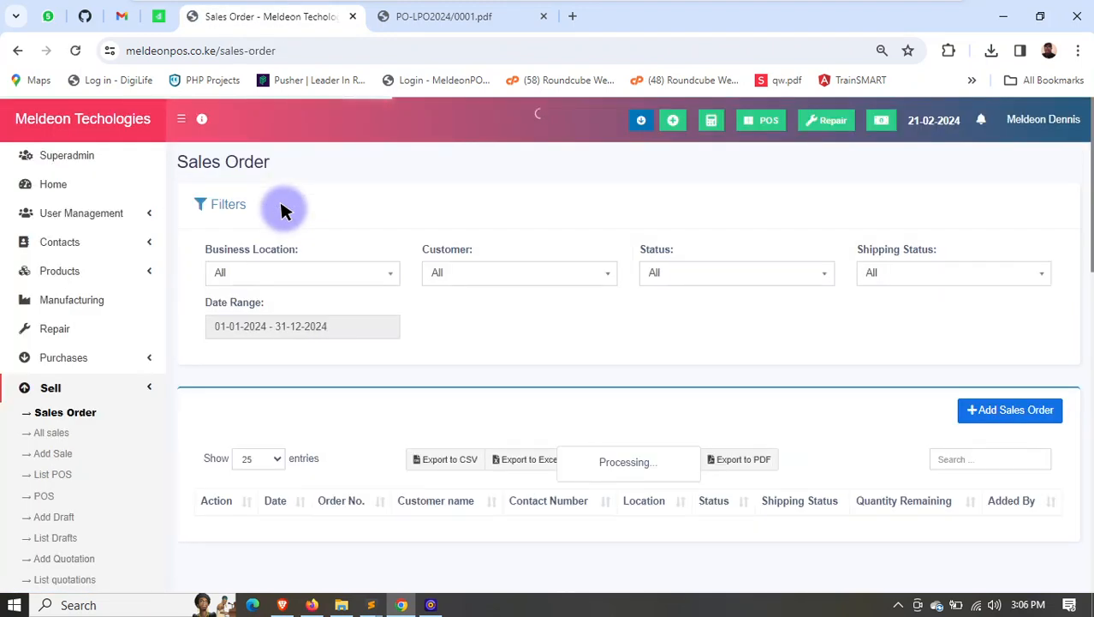
{"action": "scroll", "coordinate": [859, 361], "scroll_direction": "down", "scroll_amount": 2}
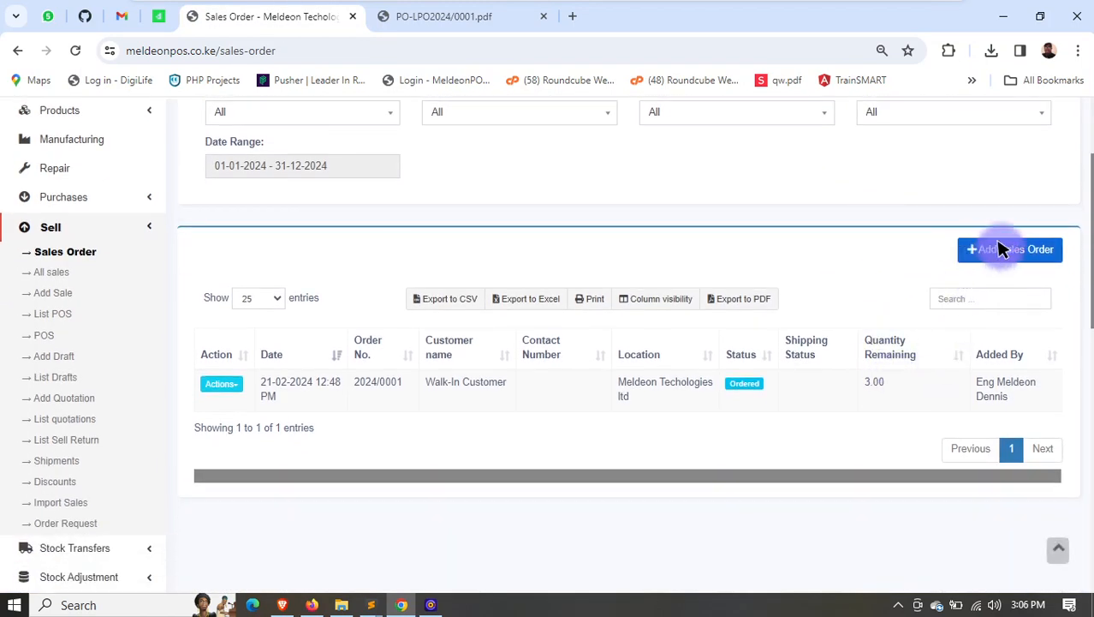
{"action": "left_click", "coordinate": [1002, 248]}
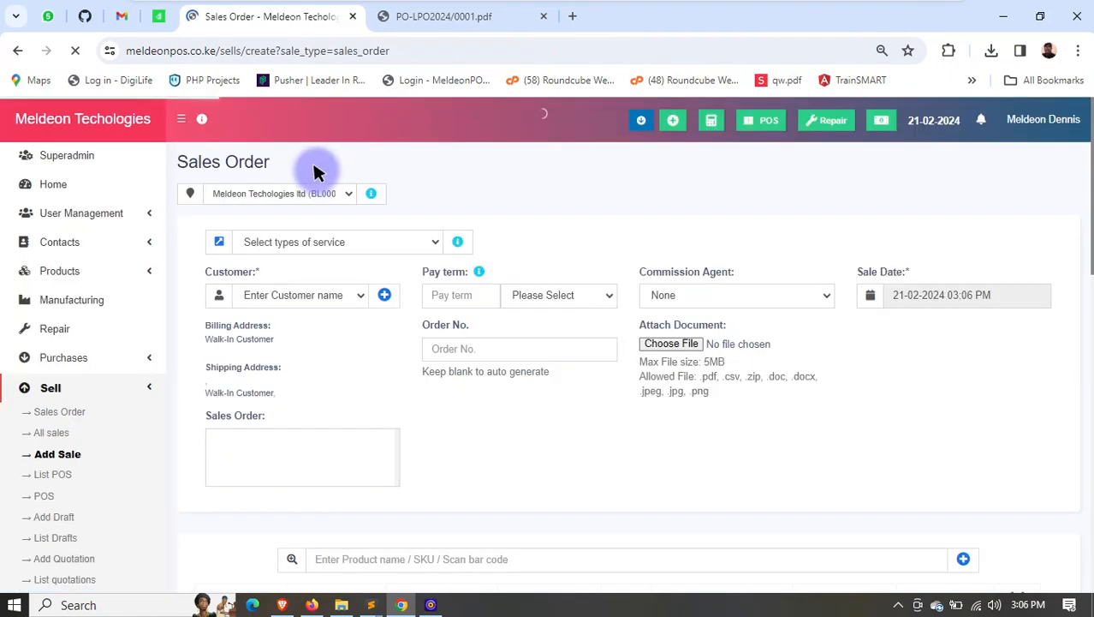
- Set the new sales order's customer to Meldeon Tech ltd
{"action": "scroll", "coordinate": [542, 215], "scroll_direction": "down", "scroll_amount": 1}
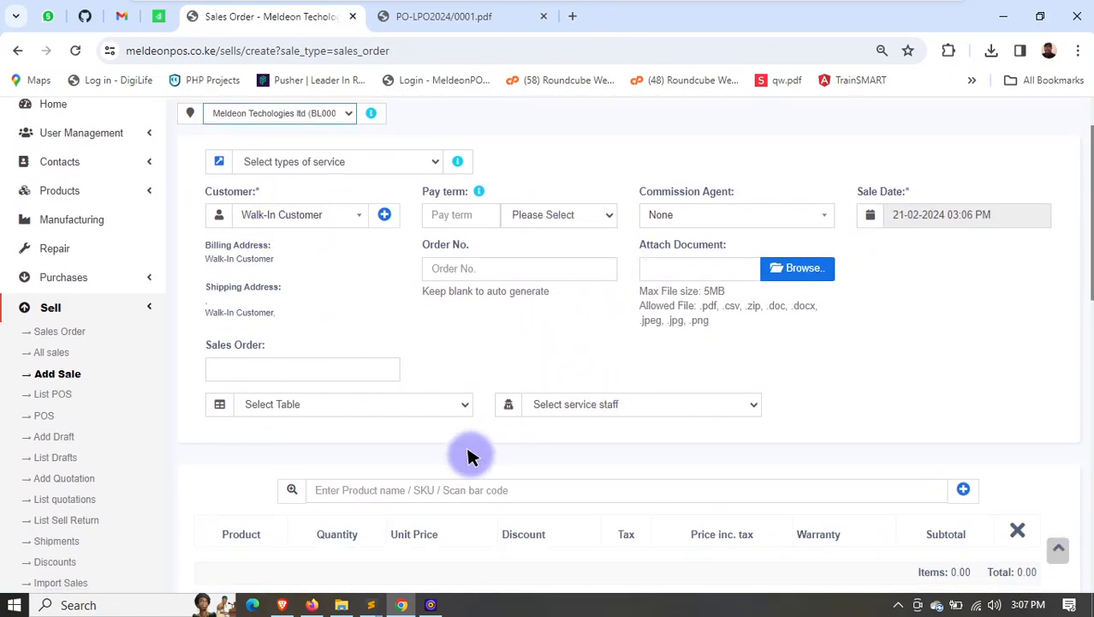
{"action": "scroll", "coordinate": [470, 455], "scroll_direction": "down", "scroll_amount": 1}
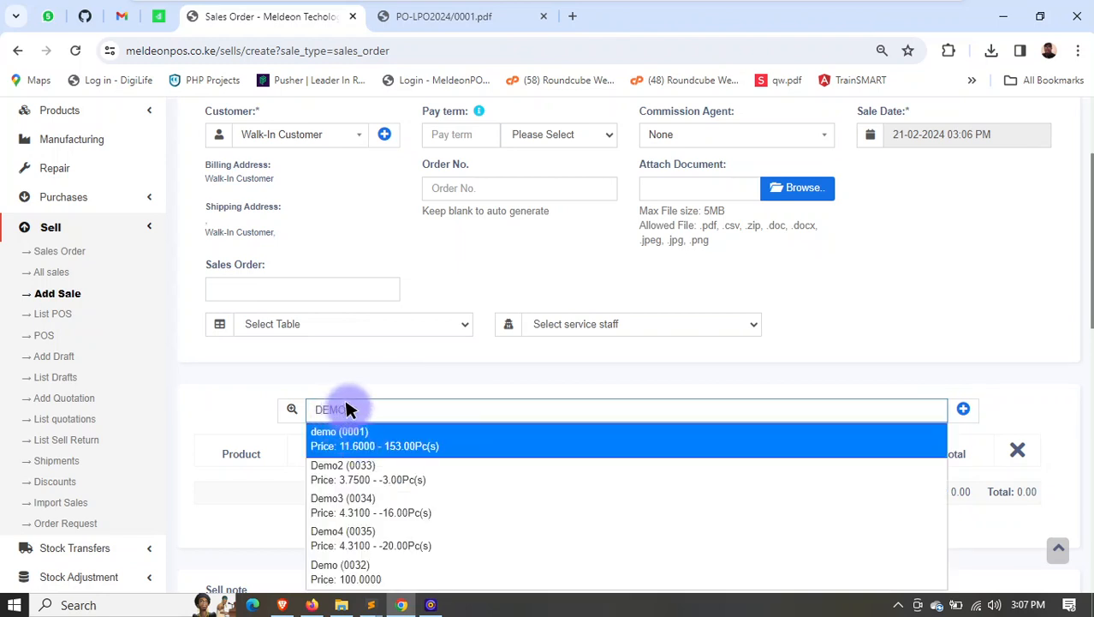
{"action": "scroll", "coordinate": [377, 351], "scroll_direction": "up", "scroll_amount": 2}
{"action": "left_click", "coordinate": [288, 295]}
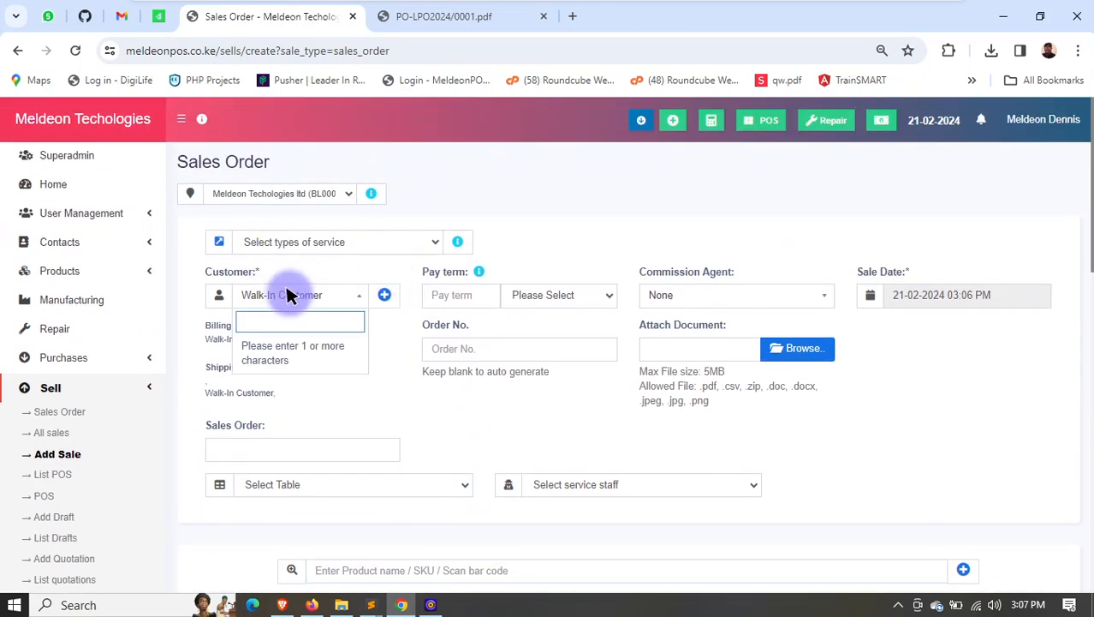
{"action": "type", "text": "MEL"}
{"action": "left_click", "coordinate": [293, 350]}
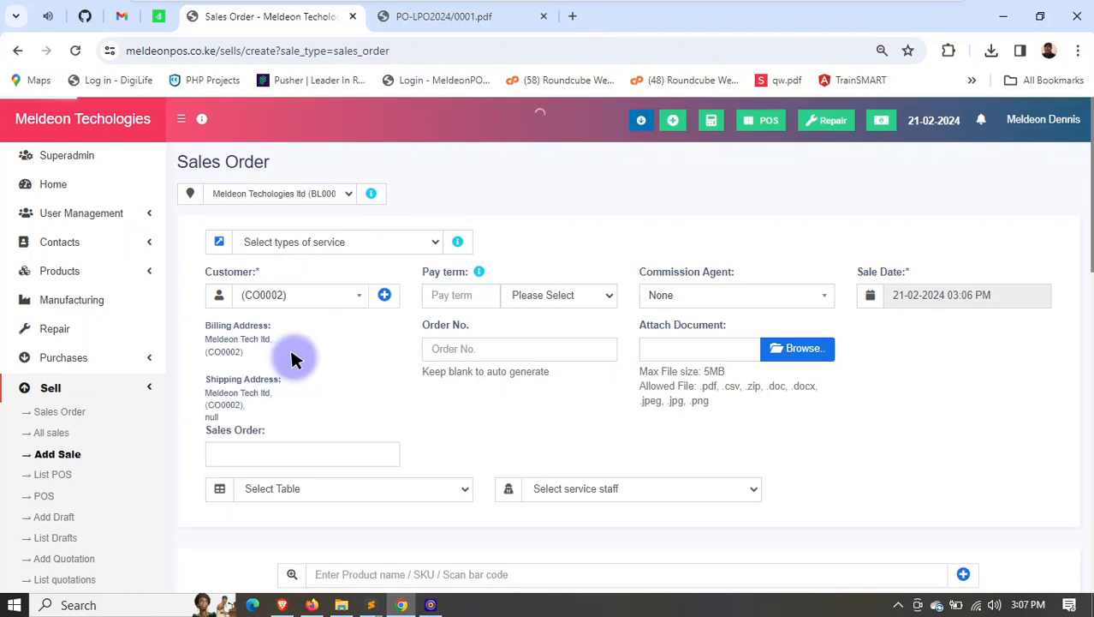
- Add the product demo (0001) with a quantity of 120 pieces and save the sales order
{"action": "scroll", "coordinate": [385, 360], "scroll_direction": "down", "scroll_amount": 3}
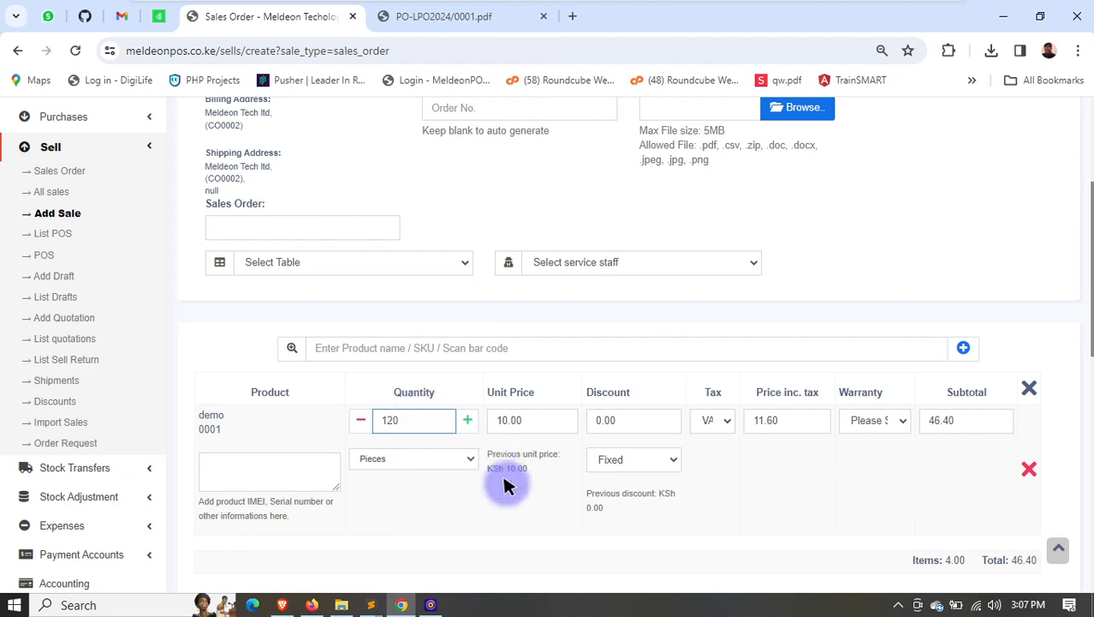
{"action": "left_click", "coordinate": [513, 498]}
{"action": "scroll", "coordinate": [700, 411], "scroll_direction": "down", "scroll_amount": 6}
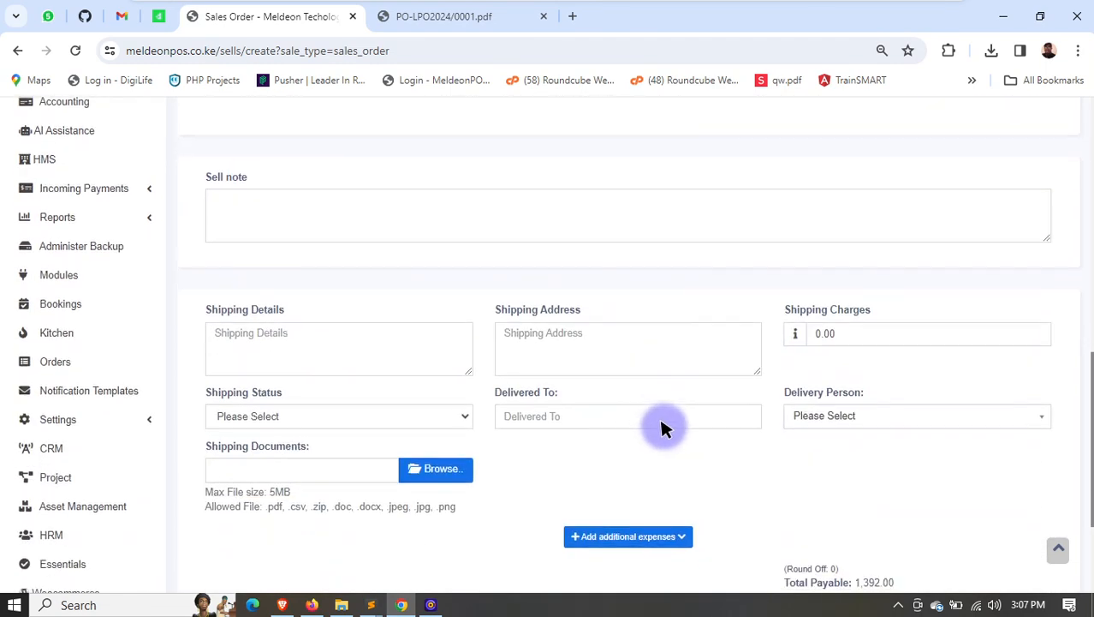
{"action": "scroll", "coordinate": [619, 533], "scroll_direction": "down", "scroll_amount": 3}
{"action": "left_click", "coordinate": [552, 458]}
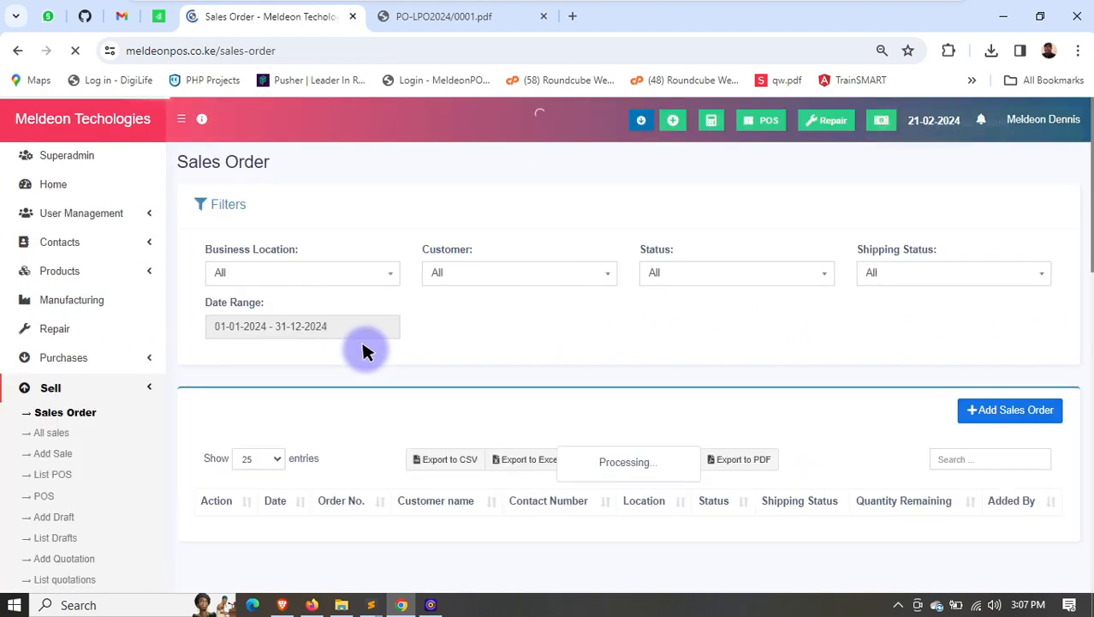
- Check the available actions for the new Meldeon Tech ltd sales order
{"action": "scroll", "coordinate": [719, 302], "scroll_direction": "down", "scroll_amount": 2}
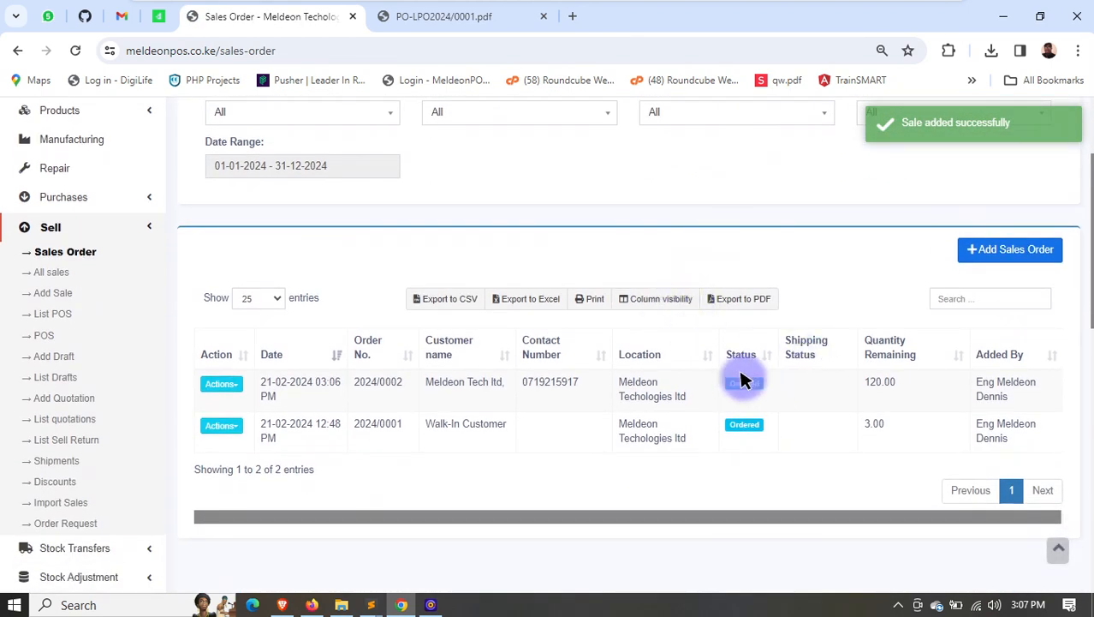
{"action": "left_click", "coordinate": [225, 382]}
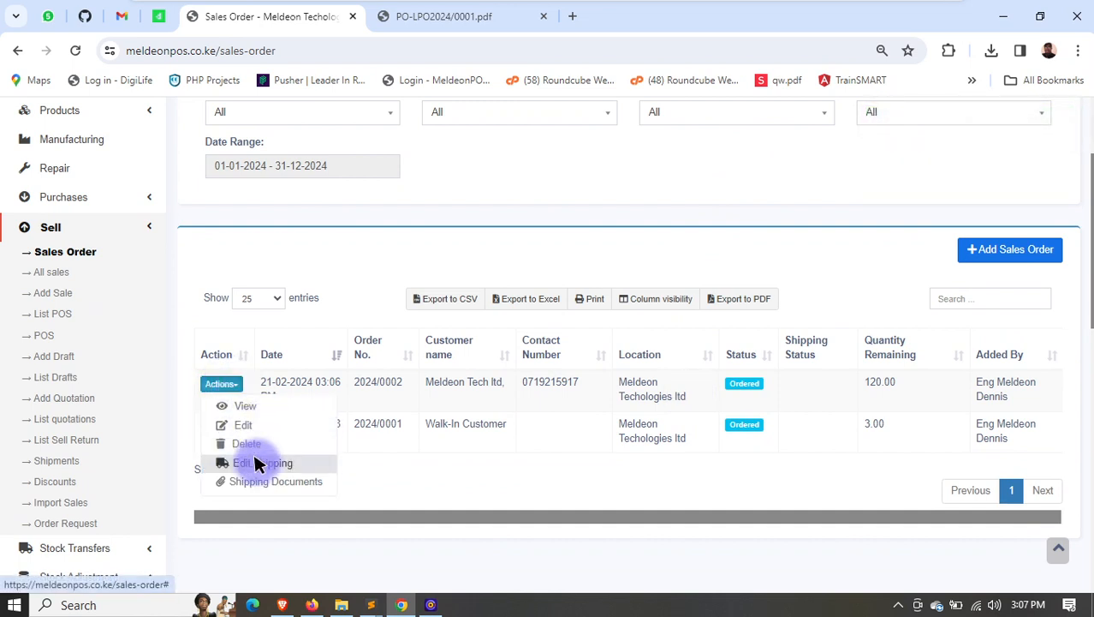
{"action": "scroll", "coordinate": [264, 455], "scroll_direction": "down", "scroll_amount": 2}
{"action": "scroll", "coordinate": [276, 355], "scroll_direction": "up", "scroll_amount": 1}
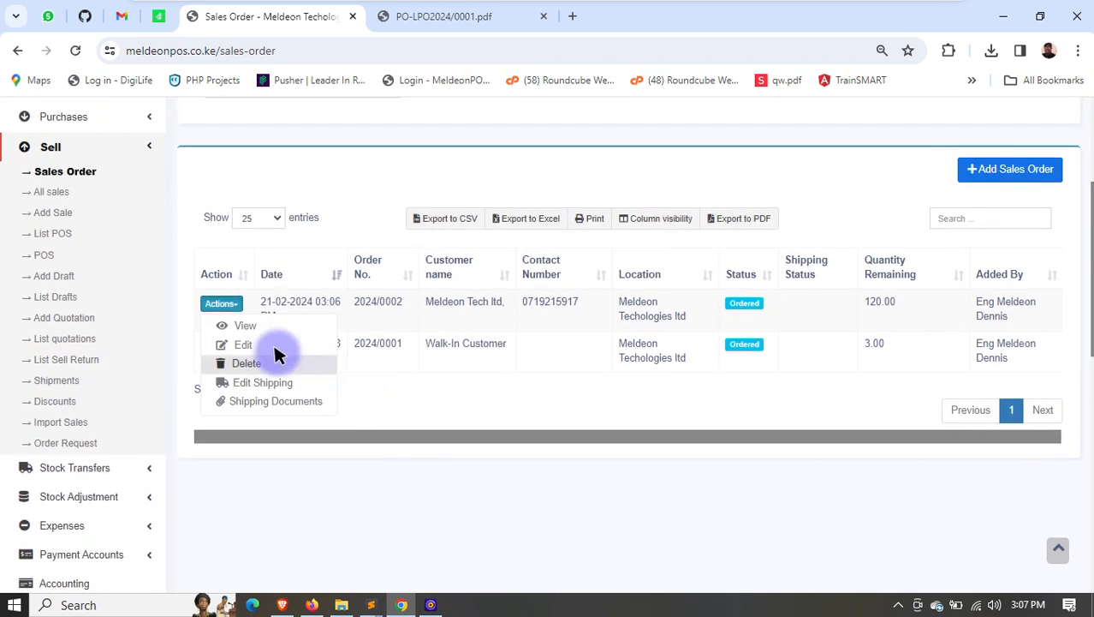
- Open the list of all sales and start a new sale
{"action": "left_click", "coordinate": [47, 193]}
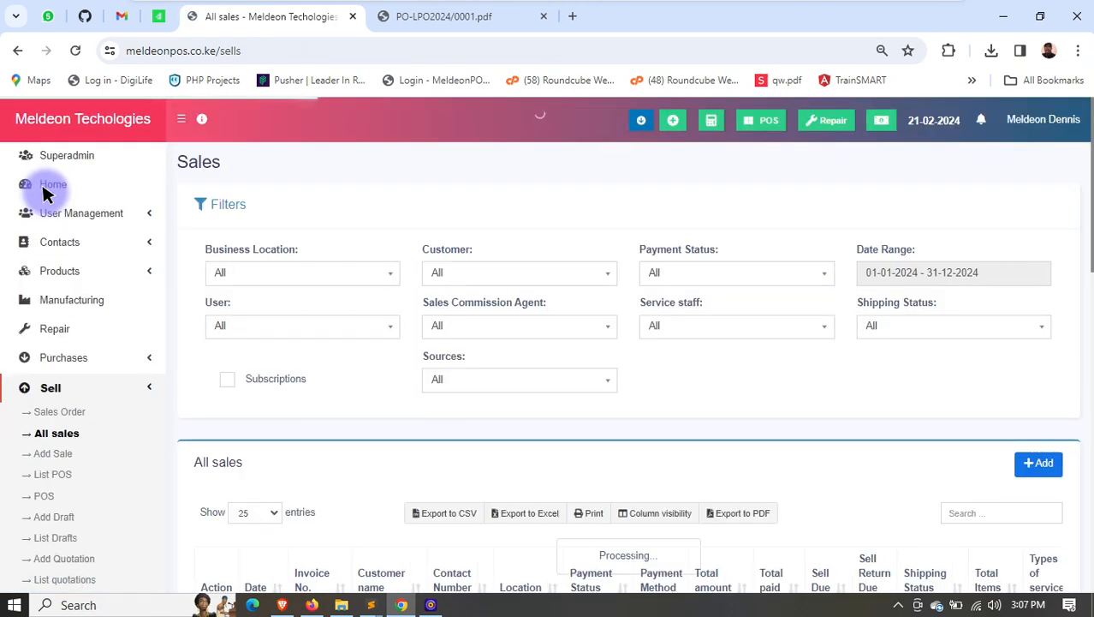
{"action": "scroll", "coordinate": [520, 420], "scroll_direction": "down", "scroll_amount": 3}
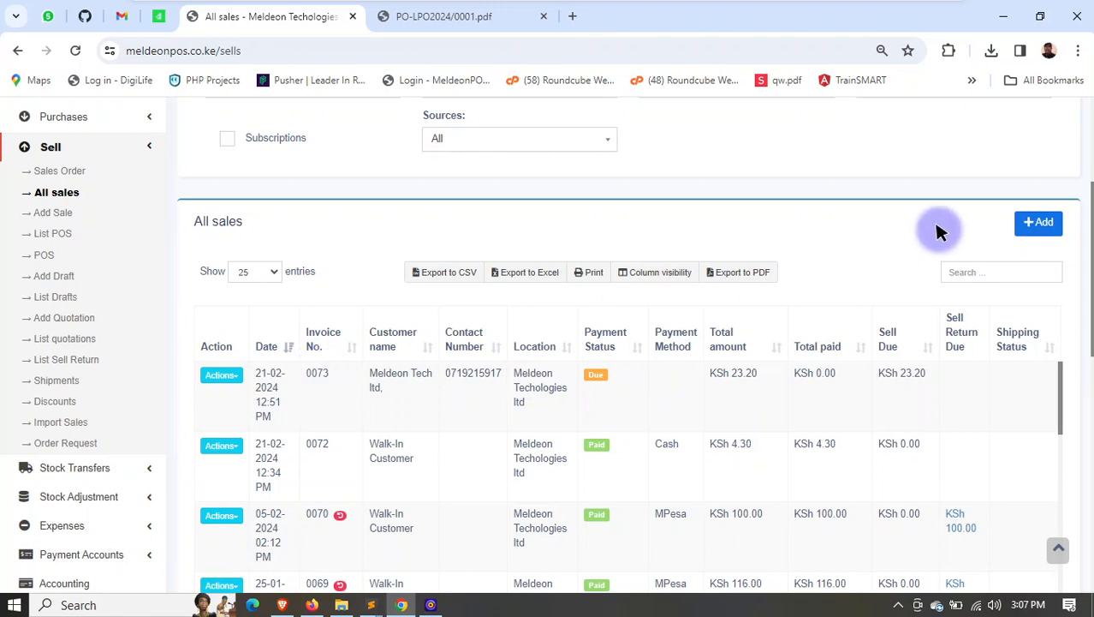
{"action": "left_click", "coordinate": [1036, 225]}
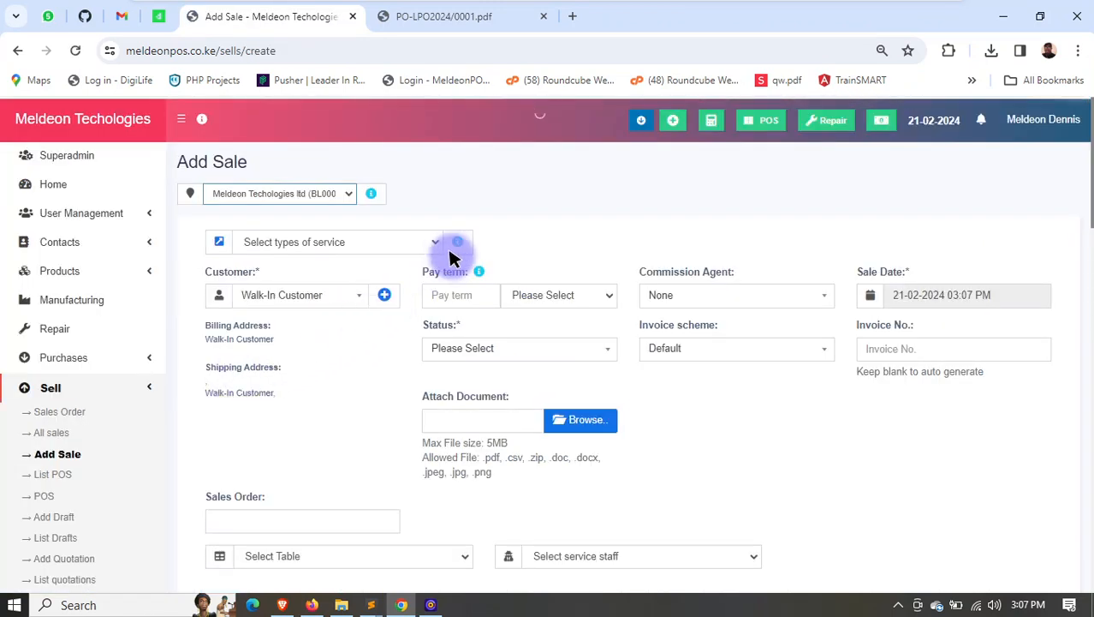
- Link the walk-in customer's sales order to the sale and check its product line
{"action": "scroll", "coordinate": [291, 367], "scroll_direction": "down", "scroll_amount": 2}
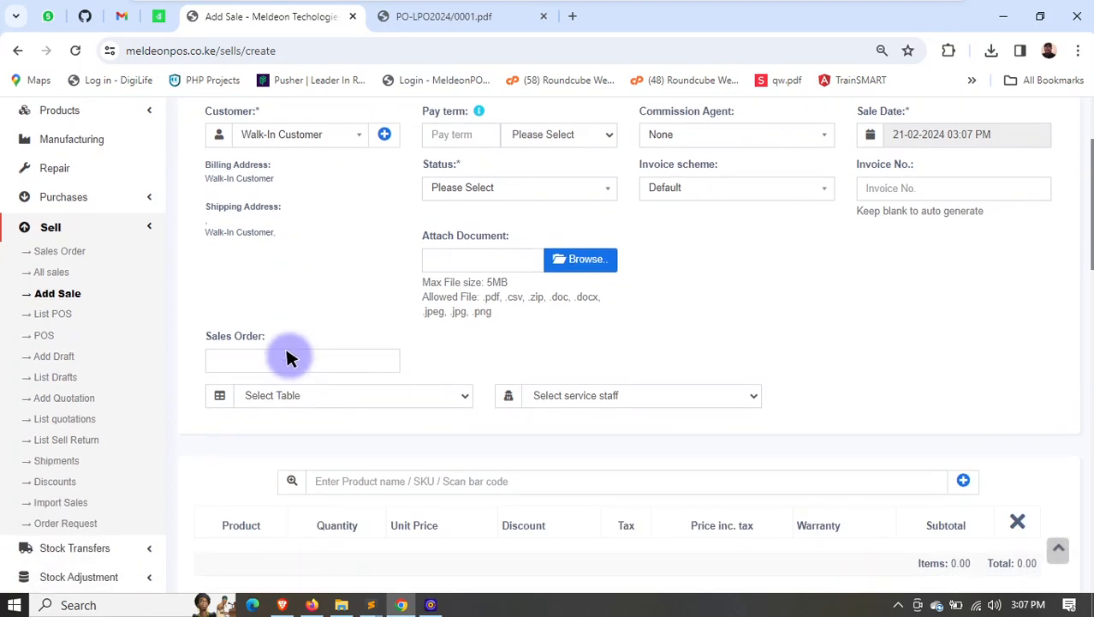
{"action": "left_click", "coordinate": [289, 360]}
{"action": "key", "text": "Return"}
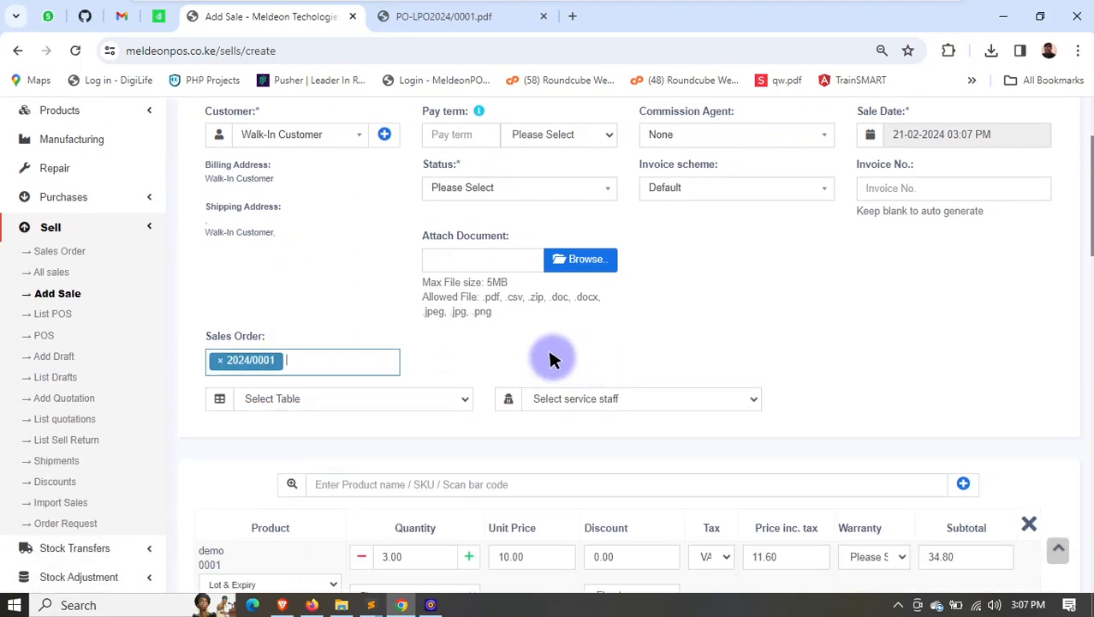
{"action": "scroll", "coordinate": [530, 398], "scroll_direction": "down", "scroll_amount": 2}
{"action": "scroll", "coordinate": [401, 396], "scroll_direction": "up", "scroll_amount": 2}
{"action": "scroll", "coordinate": [360, 334], "scroll_direction": "up", "scroll_amount": 2}
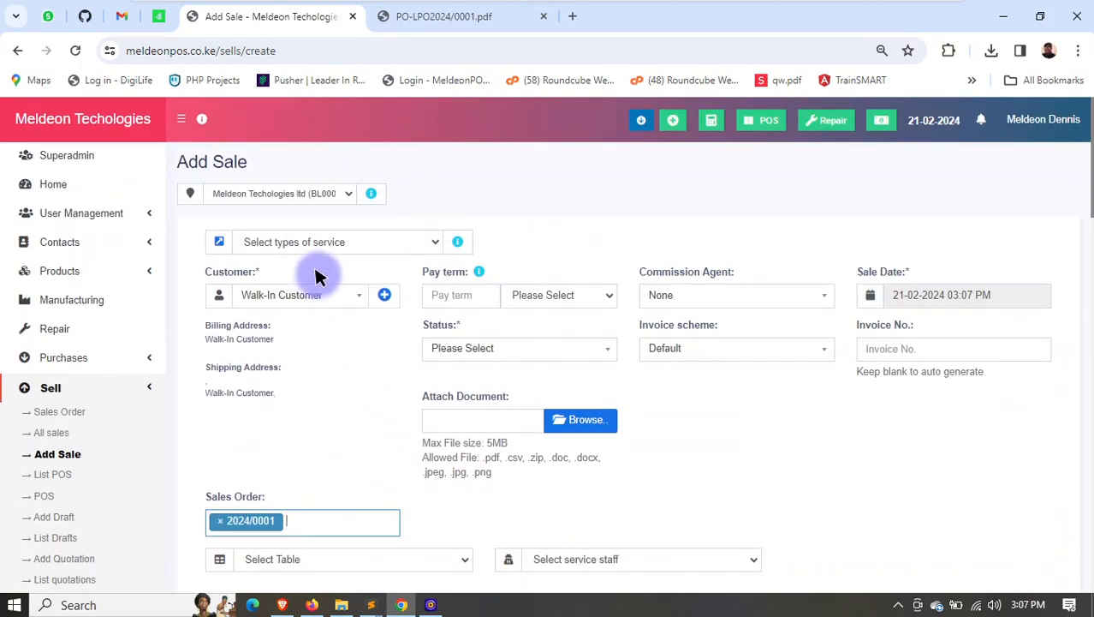
- Set the sale's customer to Meldeon Tech ltd and link that customer's sales order to load its product line
{"action": "left_click", "coordinate": [329, 293]}
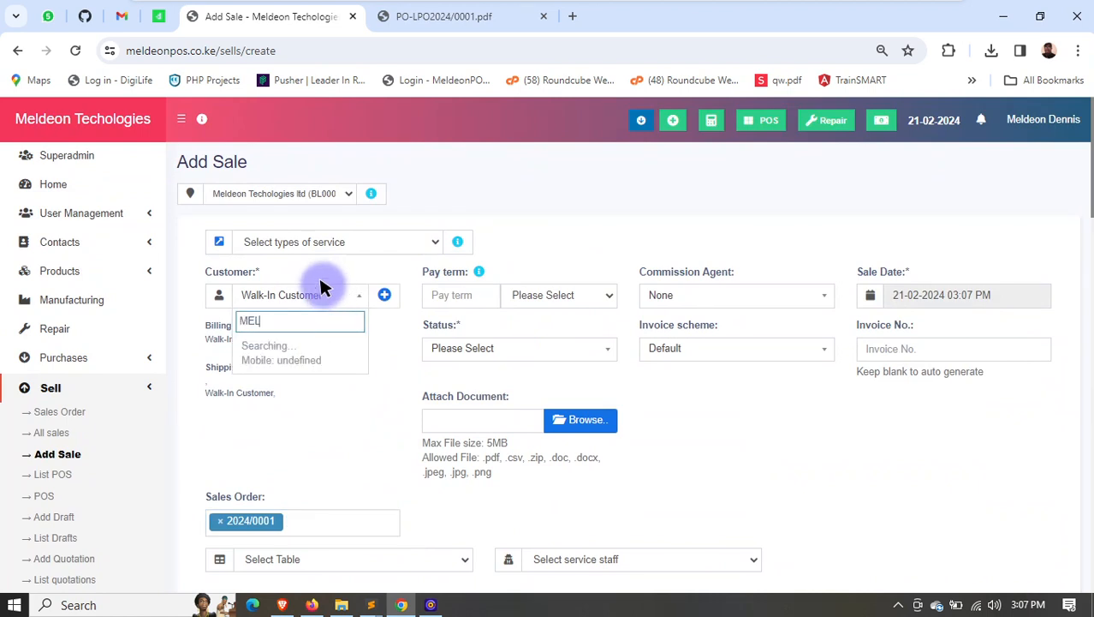
{"action": "left_click", "coordinate": [306, 342]}
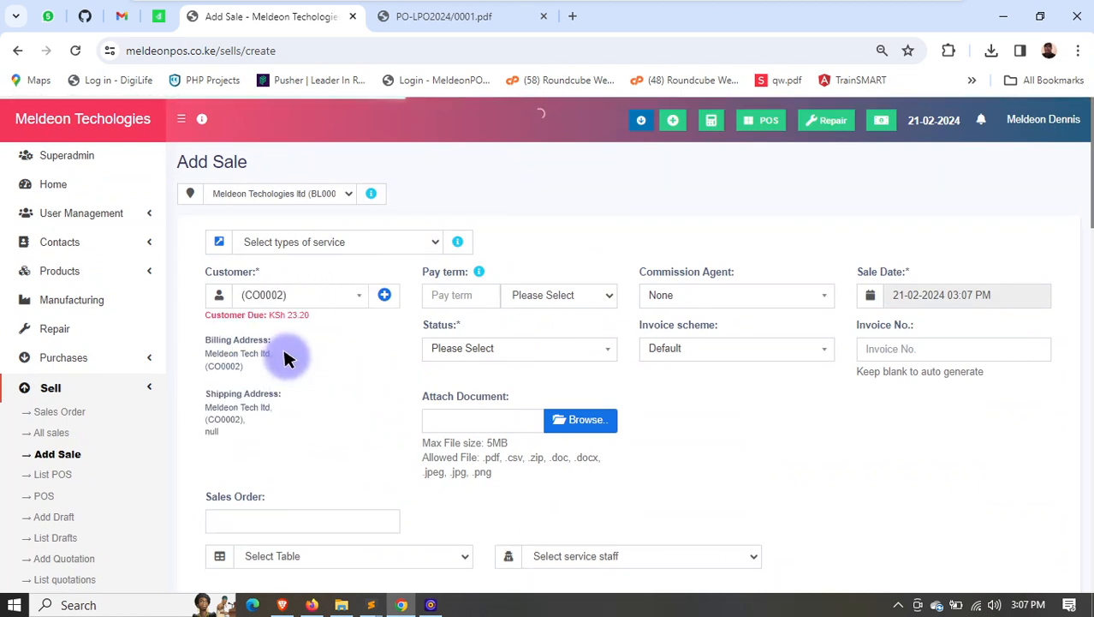
{"action": "scroll", "coordinate": [300, 369], "scroll_direction": "down", "scroll_amount": 2}
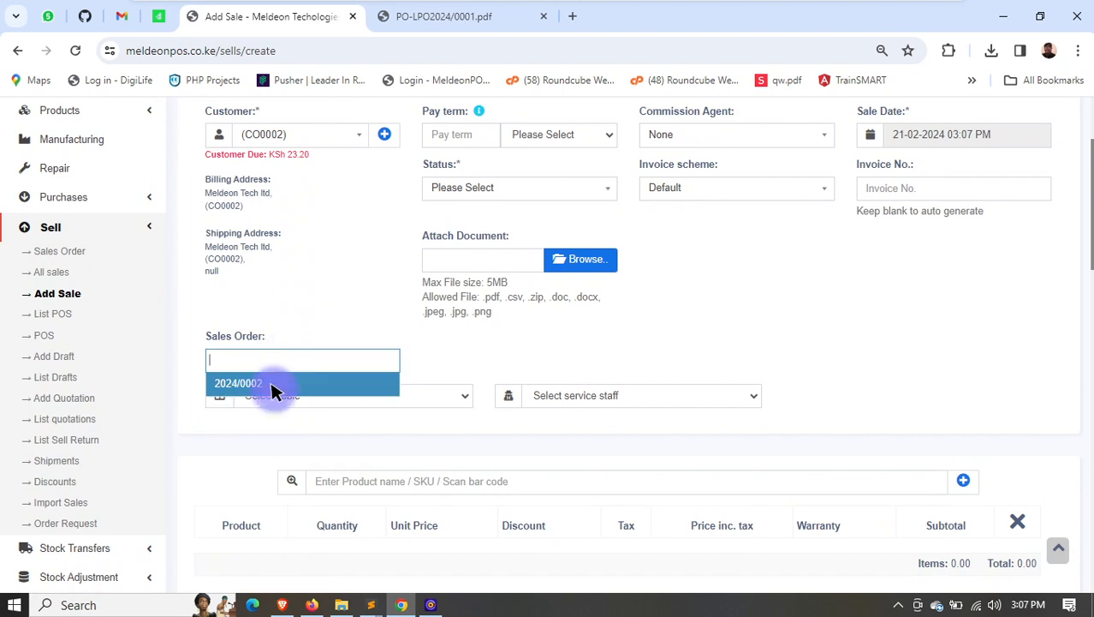
{"action": "left_click", "coordinate": [254, 382]}
{"action": "scroll", "coordinate": [604, 440], "scroll_direction": "down", "scroll_amount": 2}
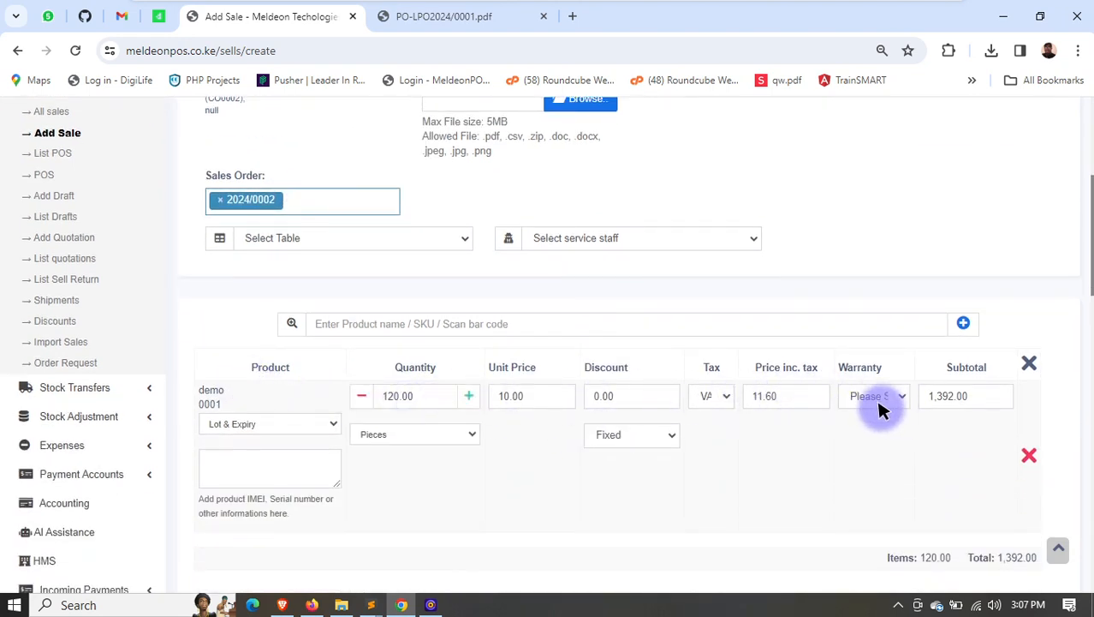
{"action": "left_click", "coordinate": [777, 432]}
- Set the sale's status to Final
{"action": "scroll", "coordinate": [708, 384], "scroll_direction": "up", "scroll_amount": 4}
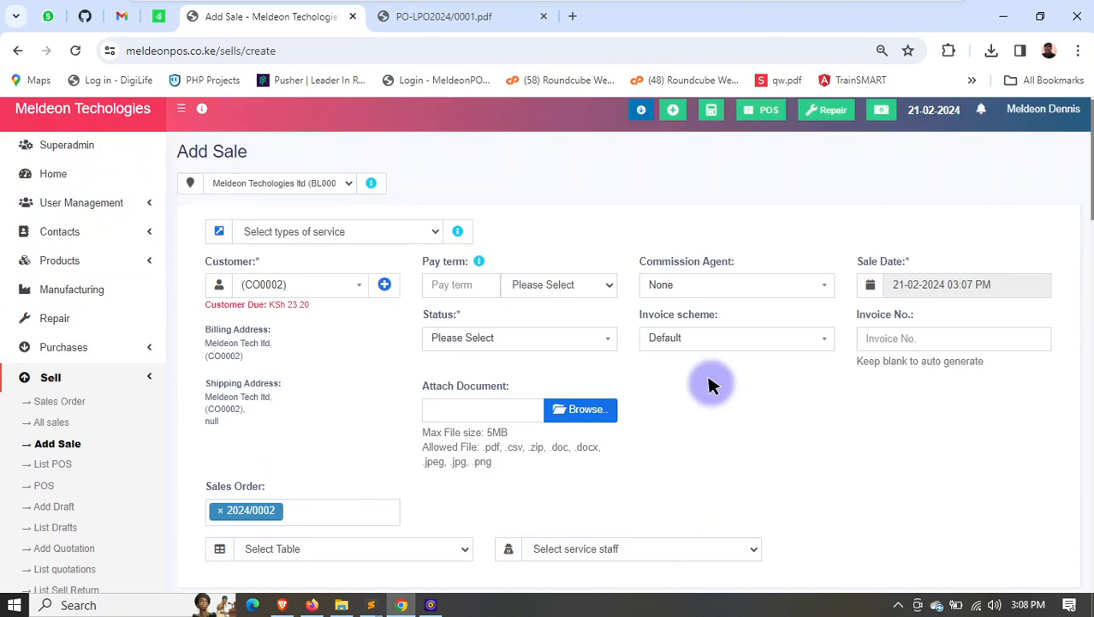
{"action": "left_click", "coordinate": [482, 359]}
{"action": "left_click", "coordinate": [457, 394]}
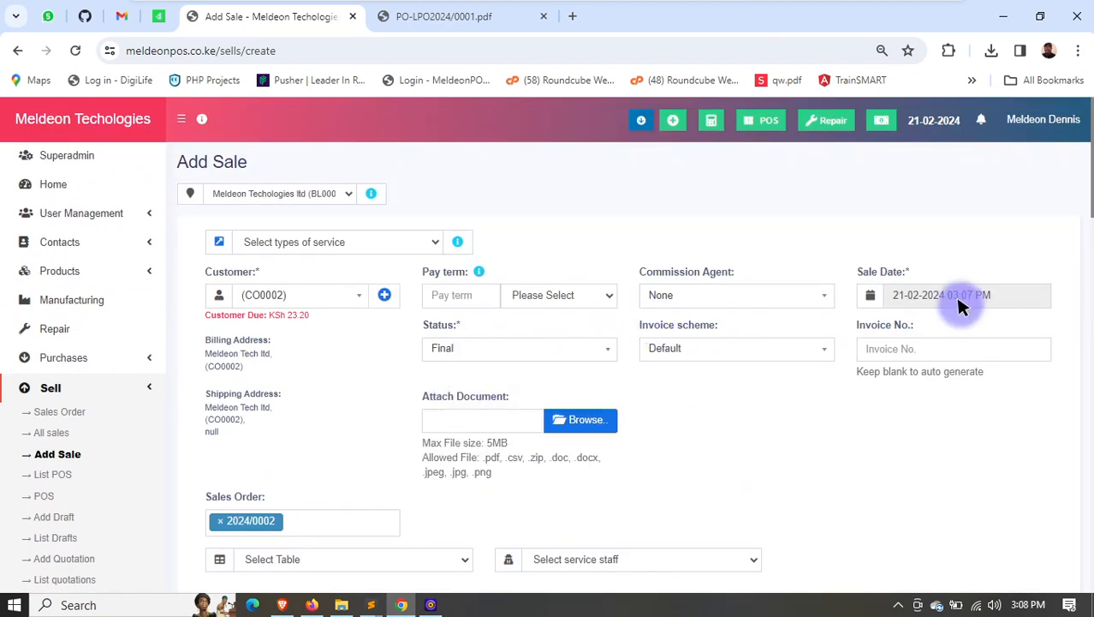
- Set the sale's payment method to MPesa and its payment account to Mpesa Till
{"action": "scroll", "coordinate": [598, 323], "scroll_direction": "down", "scroll_amount": 6}
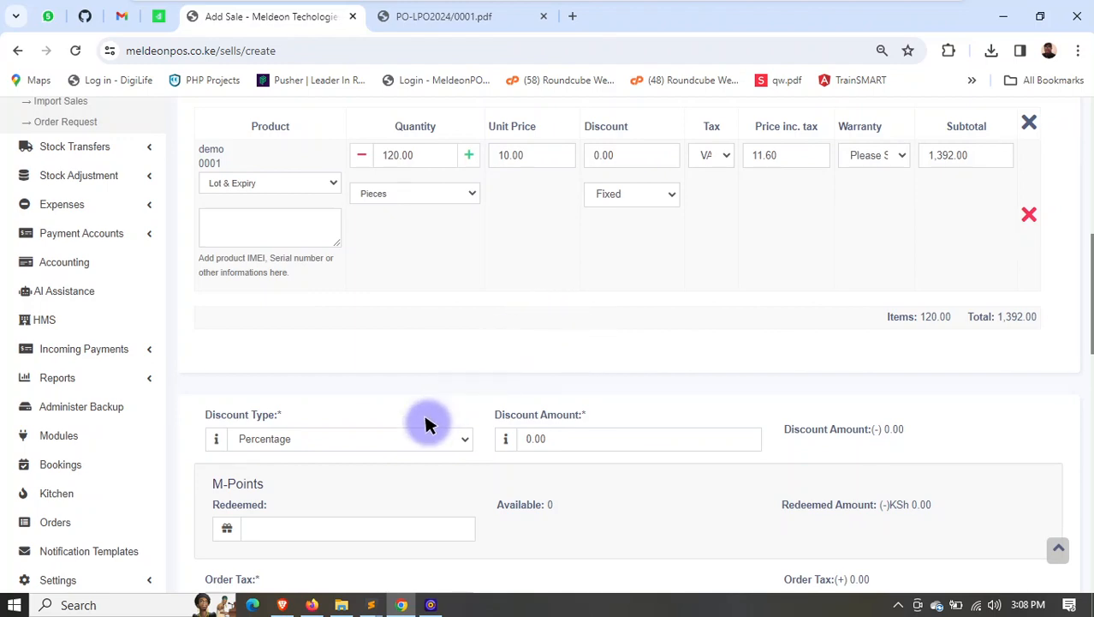
{"action": "scroll", "coordinate": [428, 422], "scroll_direction": "down", "scroll_amount": 8}
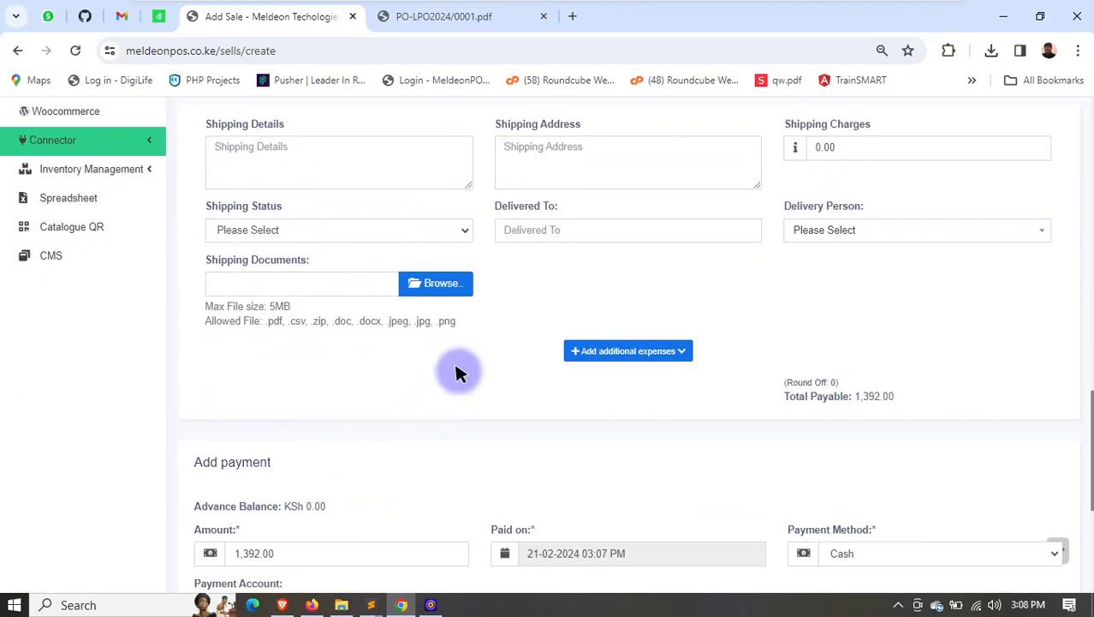
{"action": "scroll", "coordinate": [458, 372], "scroll_direction": "down", "scroll_amount": 3}
{"action": "left_click", "coordinate": [856, 313]}
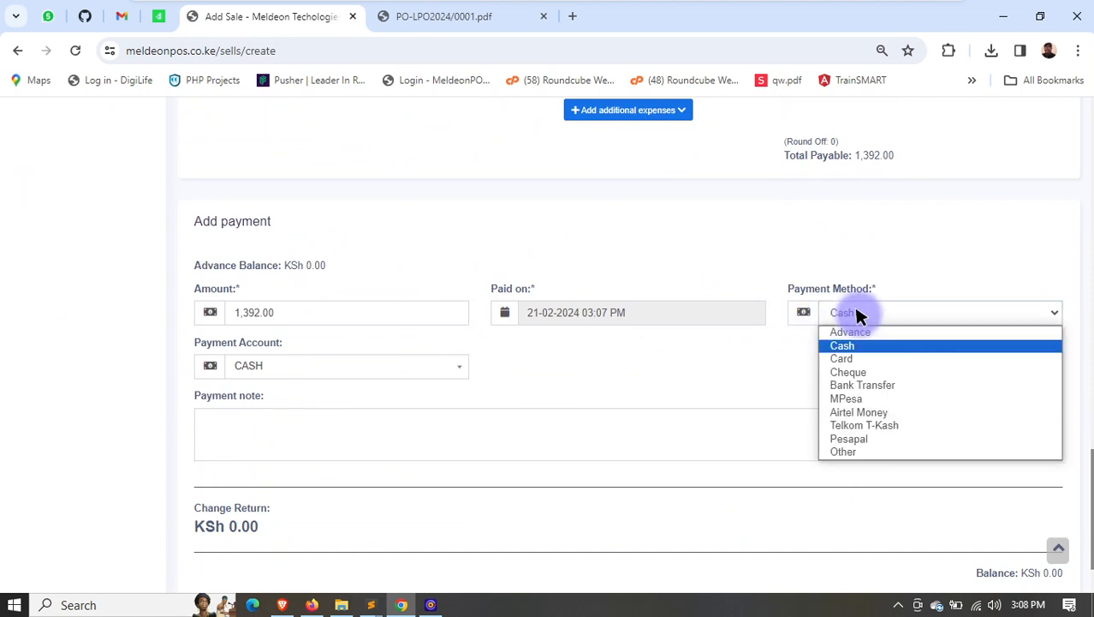
{"action": "left_click", "coordinate": [860, 399]}
{"action": "left_click", "coordinate": [421, 360]}
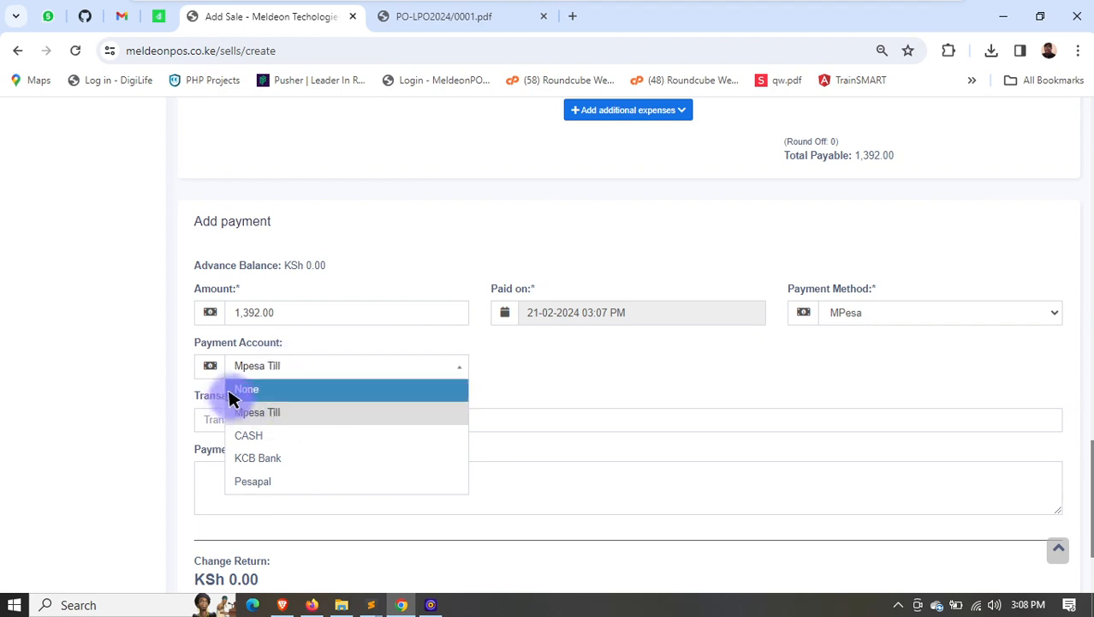
{"action": "left_click", "coordinate": [258, 415]}
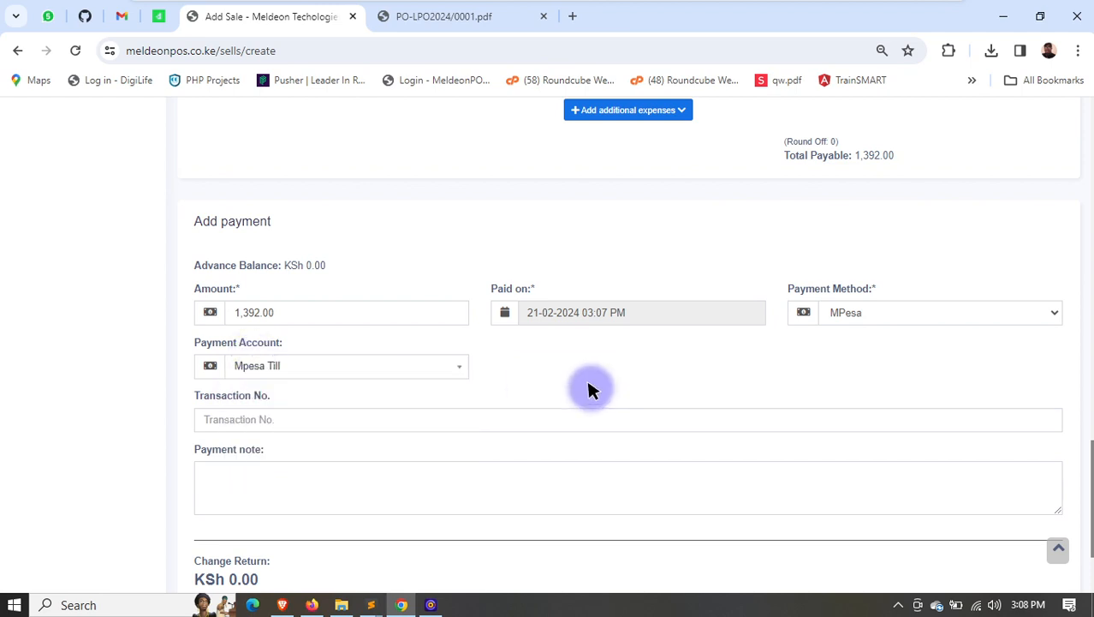
- Save the sale with the transaction number left blank and check its row in the list of all sales
{"action": "left_click", "coordinate": [254, 420]}
{"action": "scroll", "coordinate": [532, 445], "scroll_direction": "down", "scroll_amount": 2}
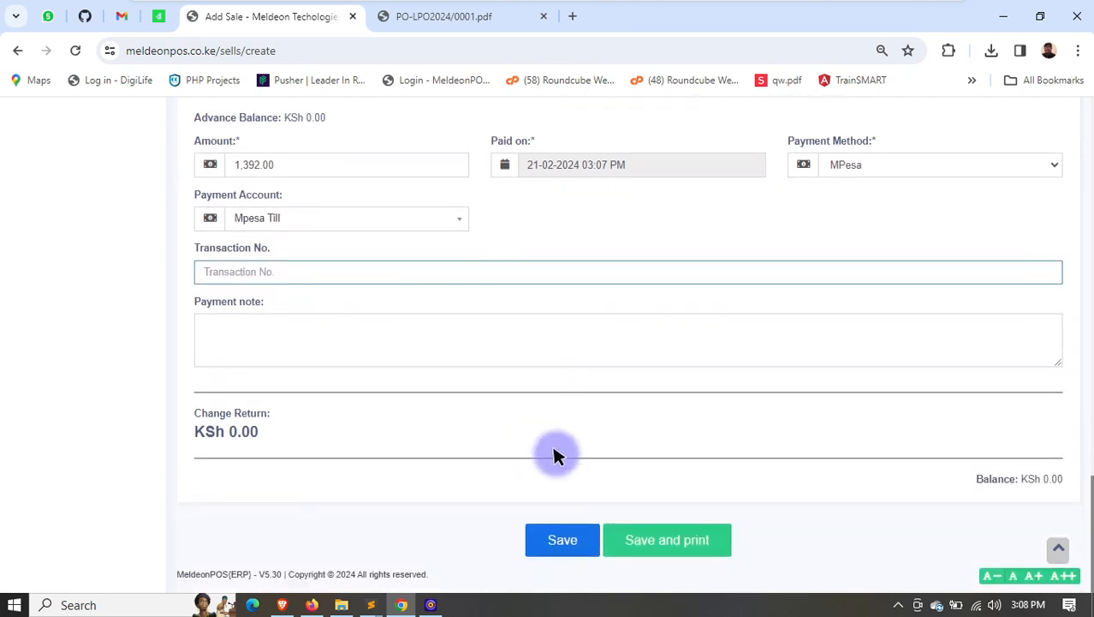
{"action": "left_click", "coordinate": [573, 542]}
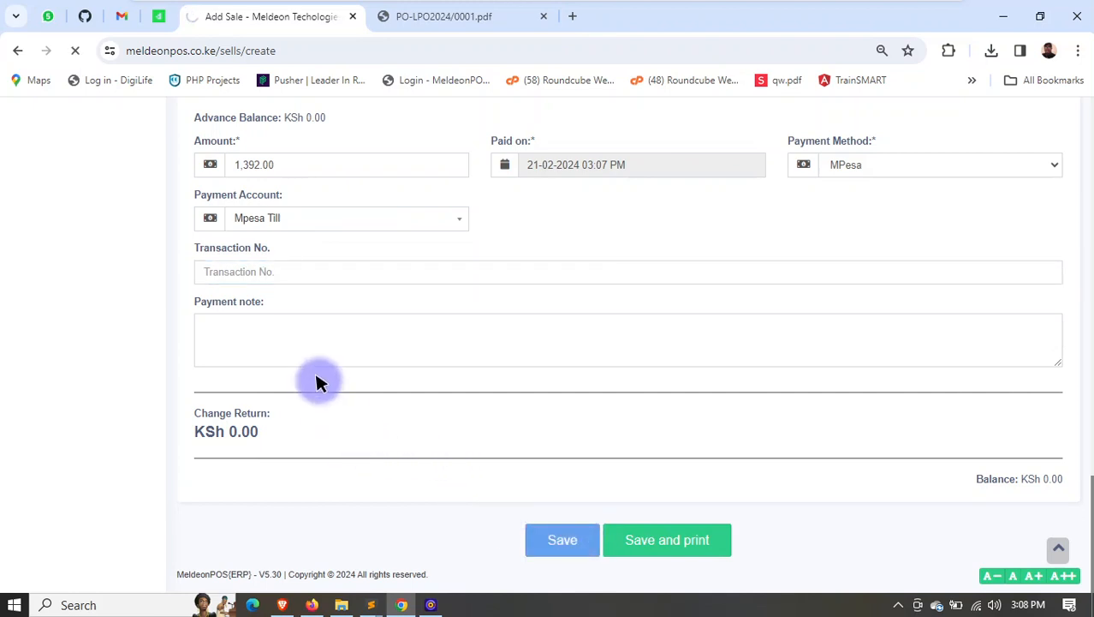
{"action": "scroll", "coordinate": [581, 407], "scroll_direction": "down", "scroll_amount": 2}
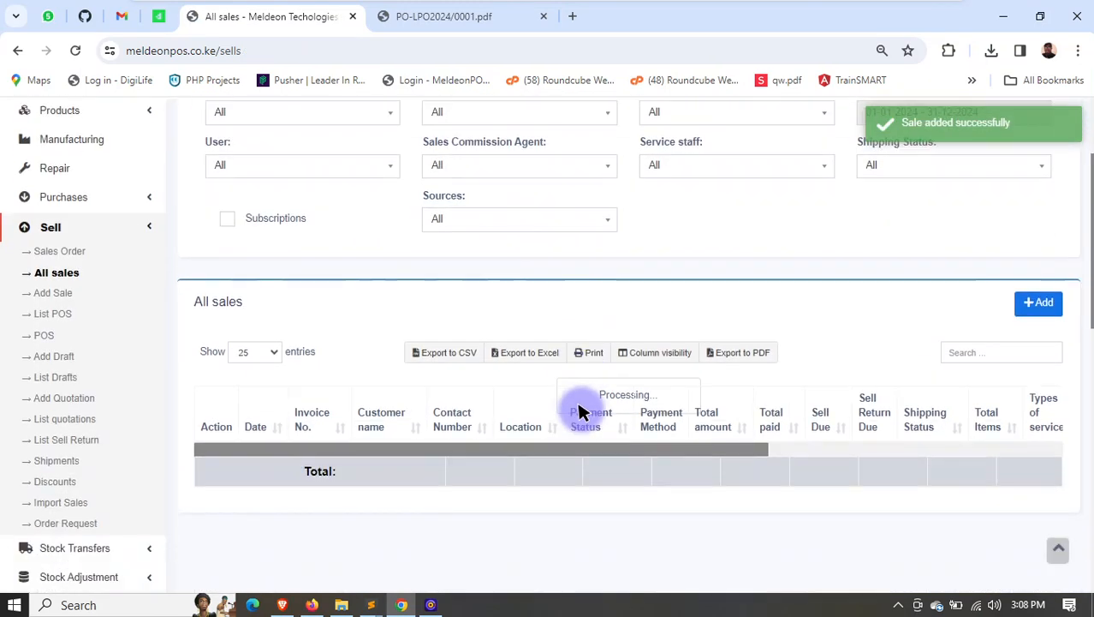
{"action": "scroll", "coordinate": [488, 425], "scroll_direction": "down", "scroll_amount": 1}
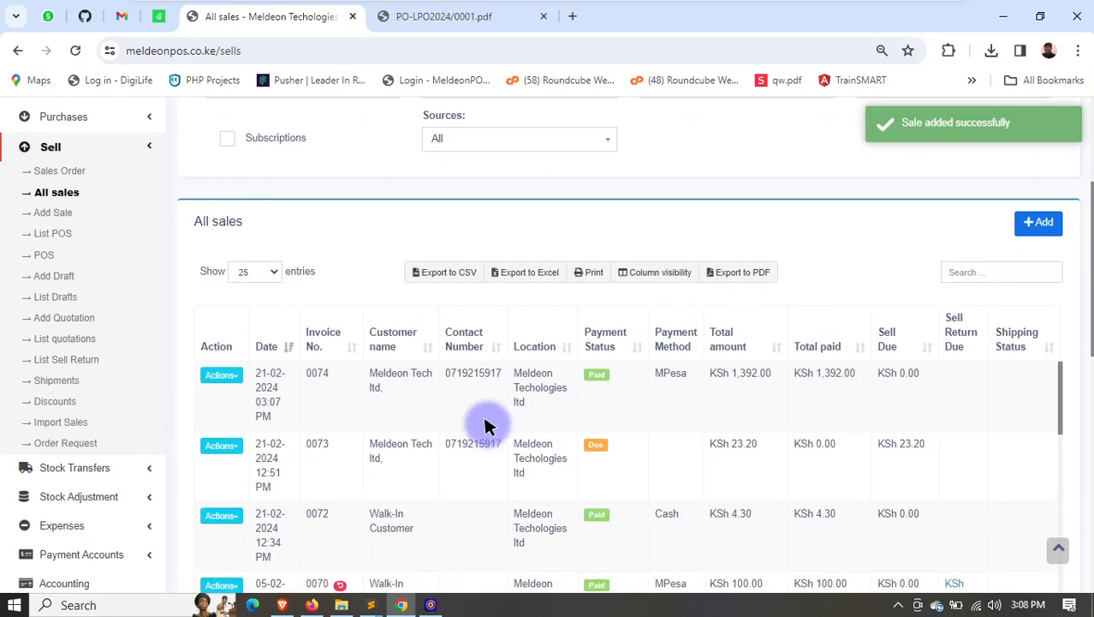
- Preview the newest sale's invoice with kot80 as the print destination and close the preview without printing
{"action": "left_click", "coordinate": [224, 376]}
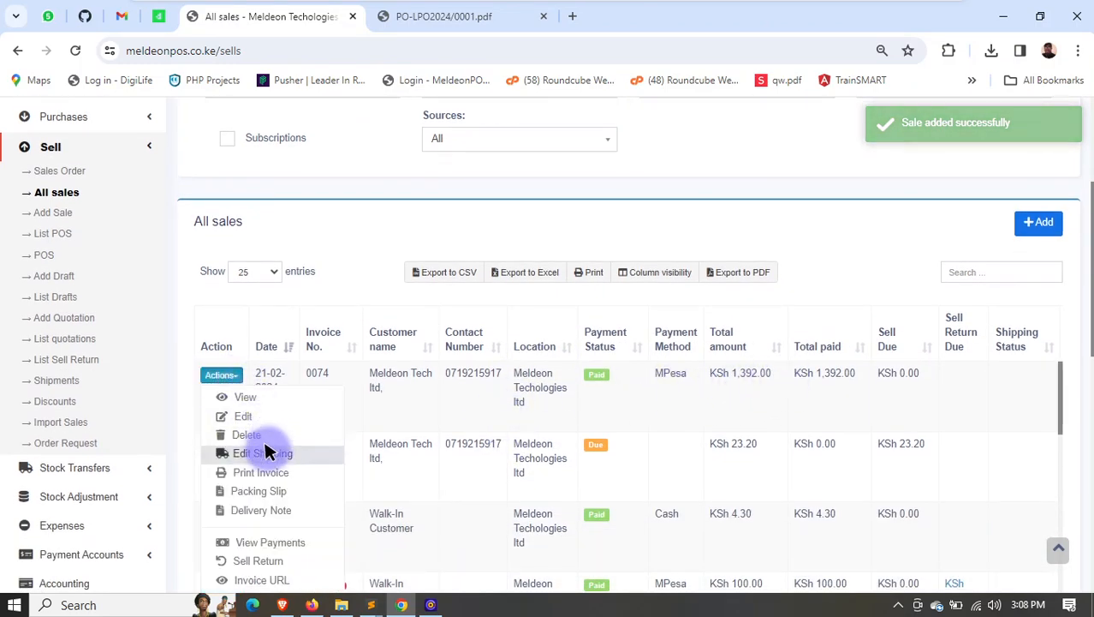
{"action": "left_click", "coordinate": [262, 472]}
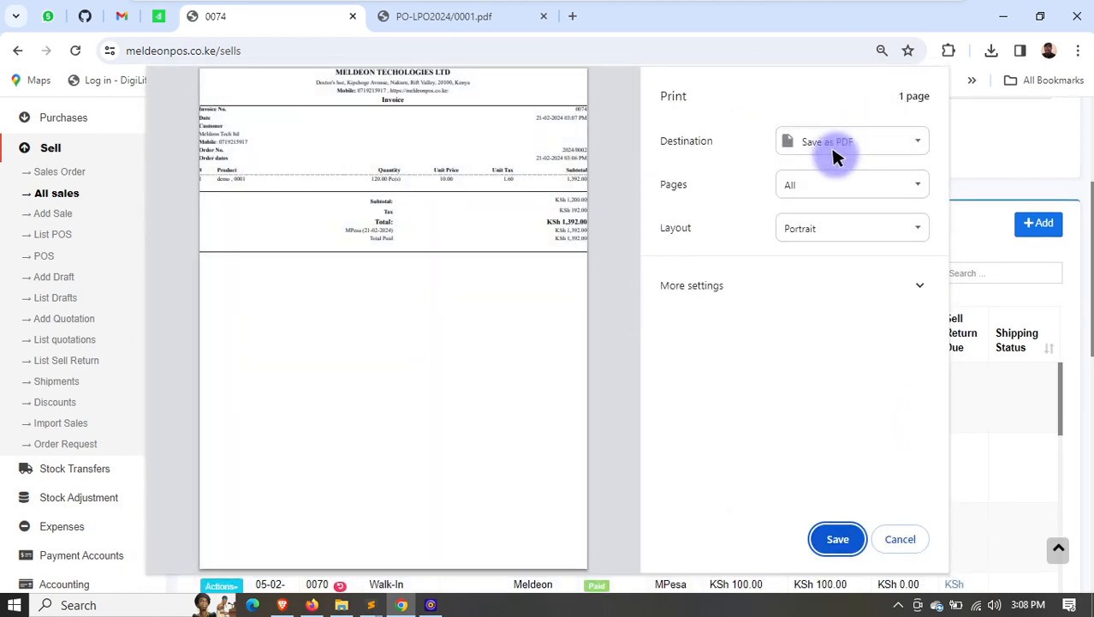
{"action": "left_click", "coordinate": [834, 153]}
{"action": "left_click", "coordinate": [816, 161]}
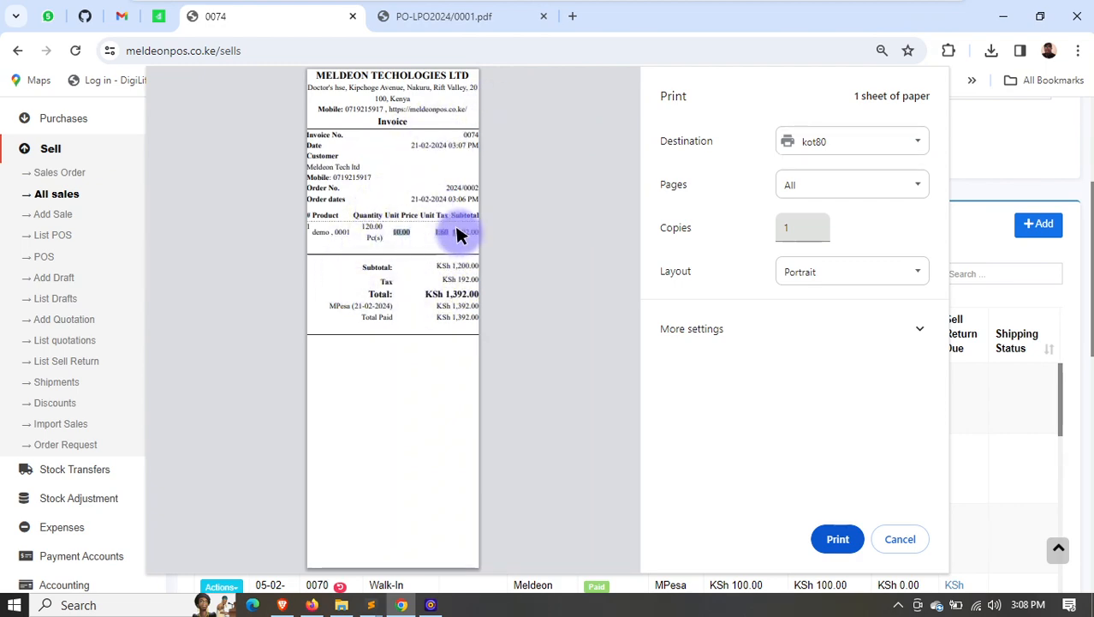
{"action": "left_click", "coordinate": [901, 540]}
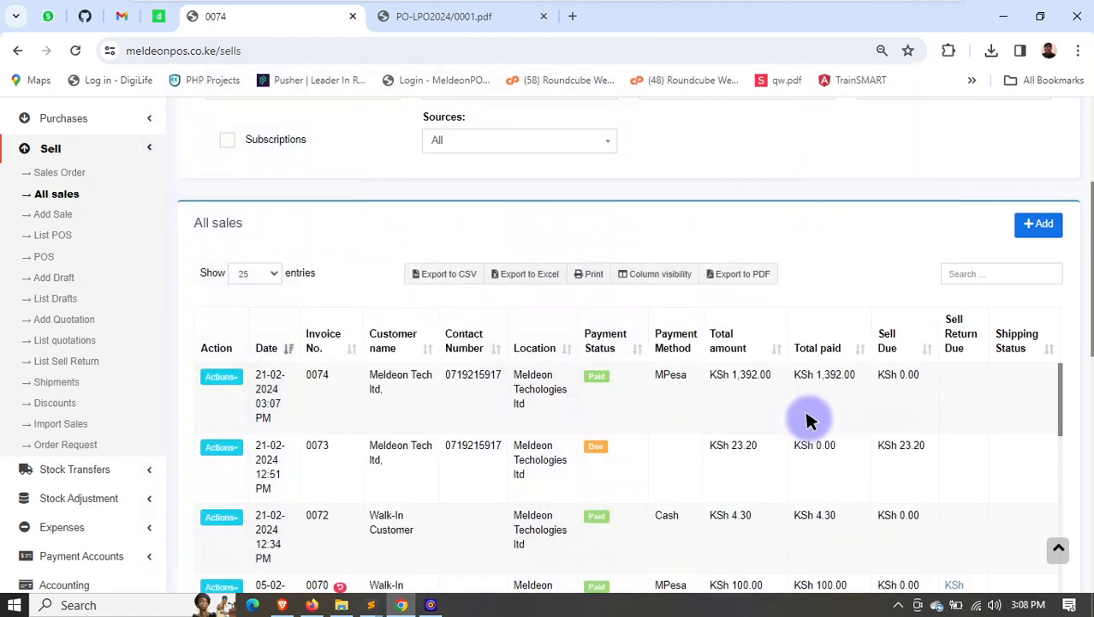
- Review the newest sale's notification options, turning email off and WhatsApp on, and close the dialog without sending
{"action": "left_click", "coordinate": [222, 378]}
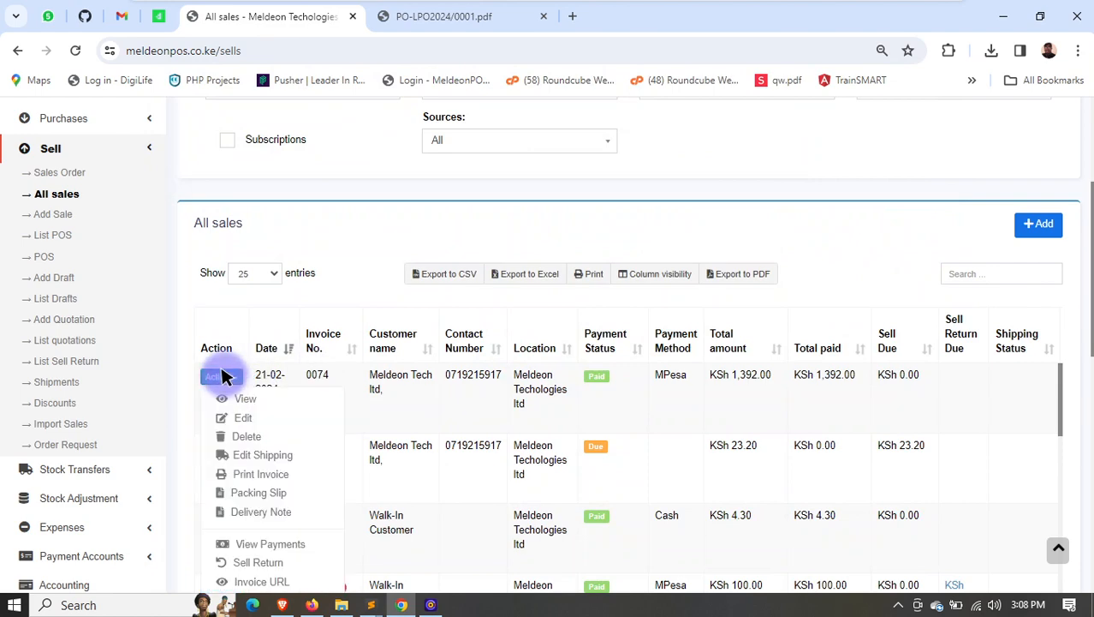
{"action": "scroll", "coordinate": [247, 430], "scroll_direction": "down", "scroll_amount": 2}
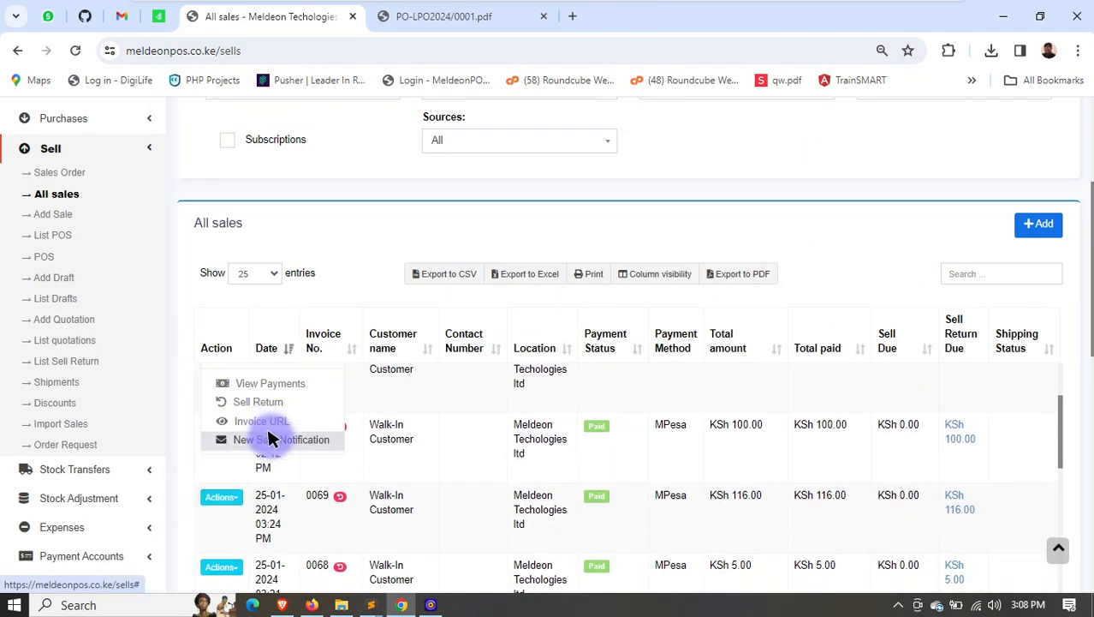
{"action": "left_click", "coordinate": [274, 439]}
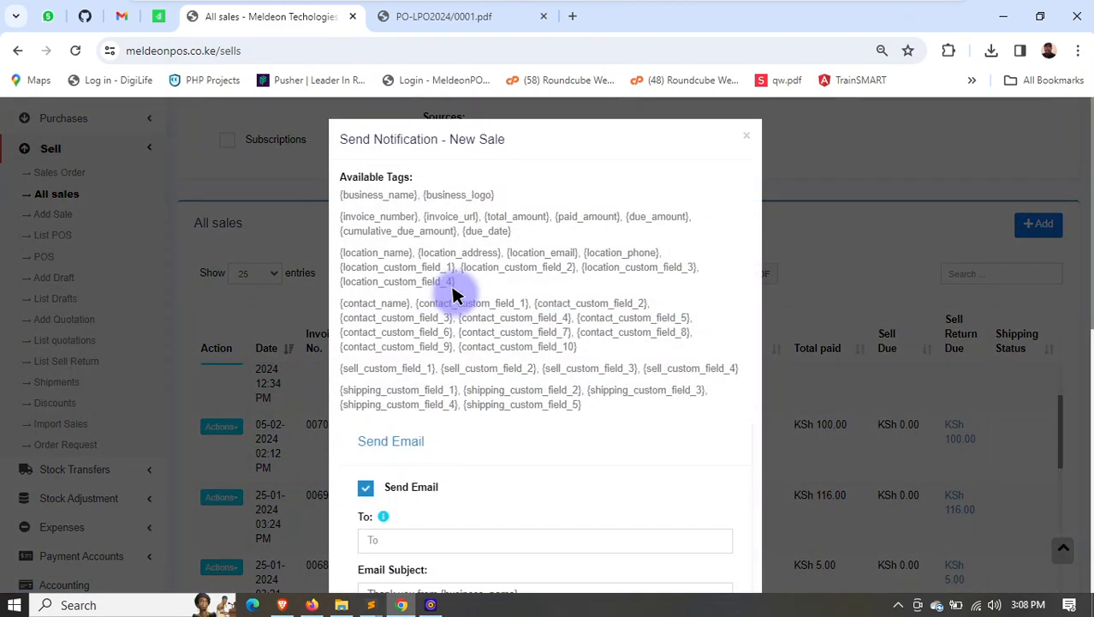
{"action": "scroll", "coordinate": [455, 293], "scroll_direction": "down", "scroll_amount": 2}
{"action": "left_click", "coordinate": [420, 379]}
{"action": "left_click", "coordinate": [408, 325]}
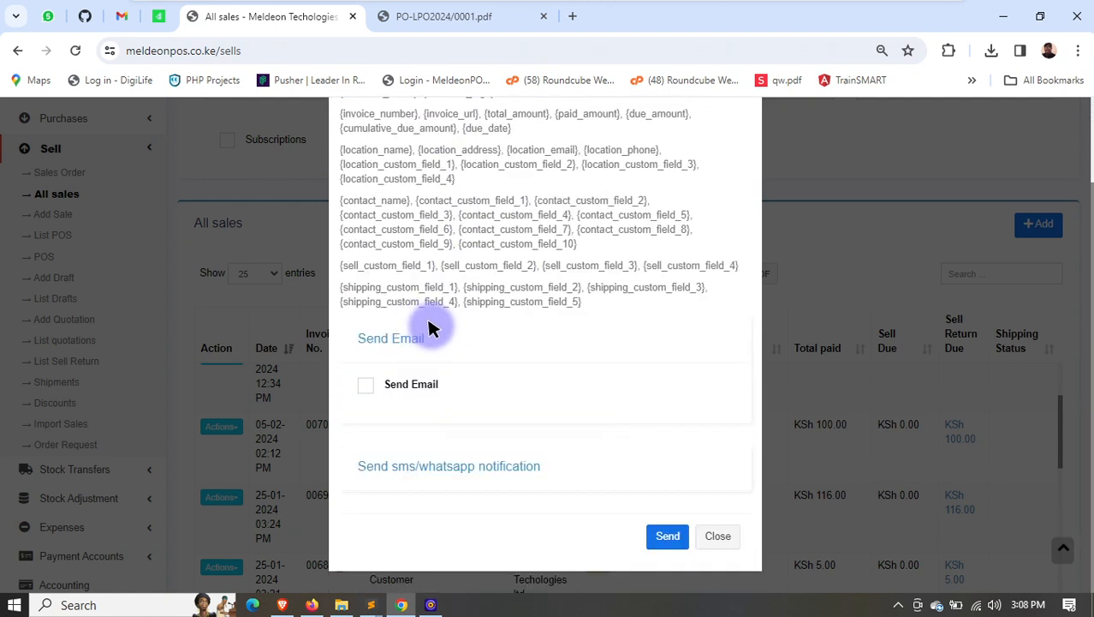
{"action": "left_click", "coordinate": [429, 467]}
{"action": "scroll", "coordinate": [465, 431], "scroll_direction": "down", "scroll_amount": 2}
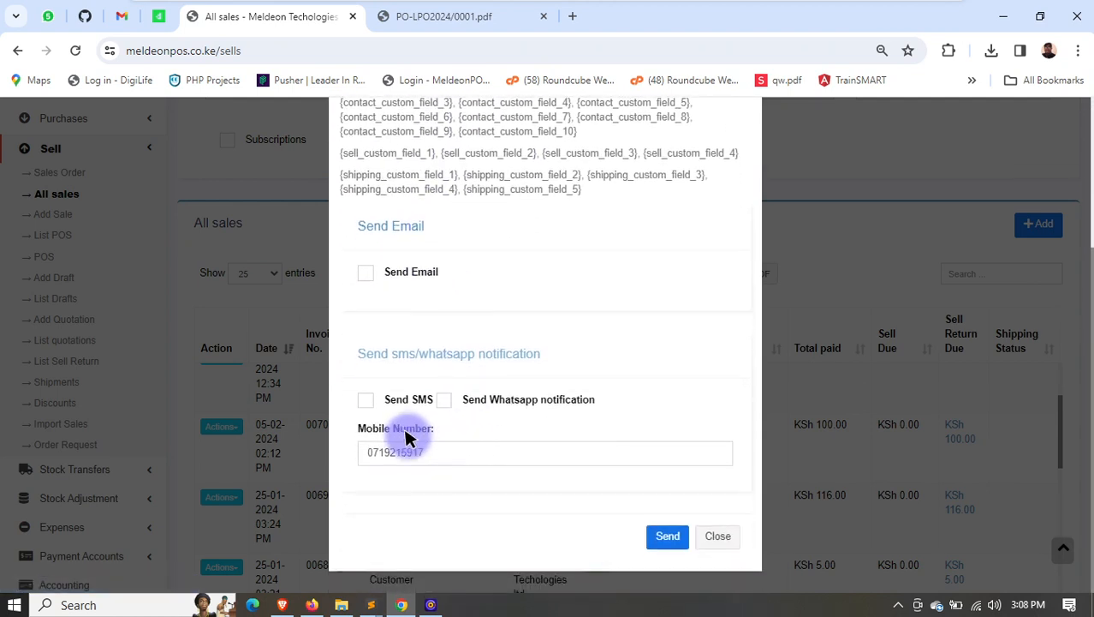
{"action": "left_click", "coordinate": [476, 401]}
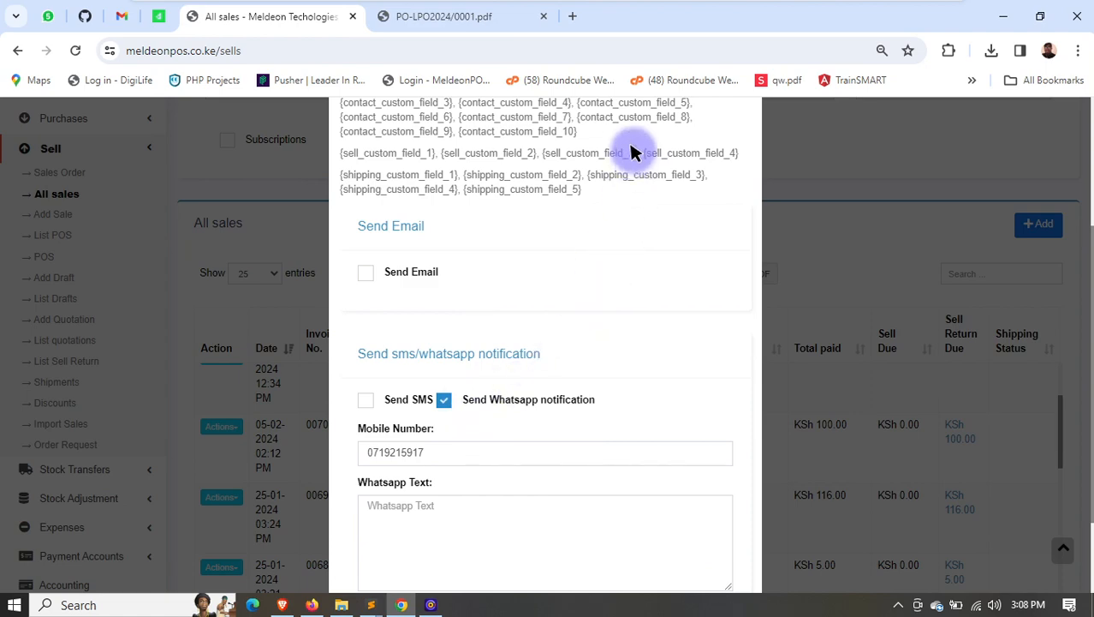
{"action": "scroll", "coordinate": [729, 167], "scroll_direction": "up", "scroll_amount": 3}
{"action": "left_click", "coordinate": [743, 135]}
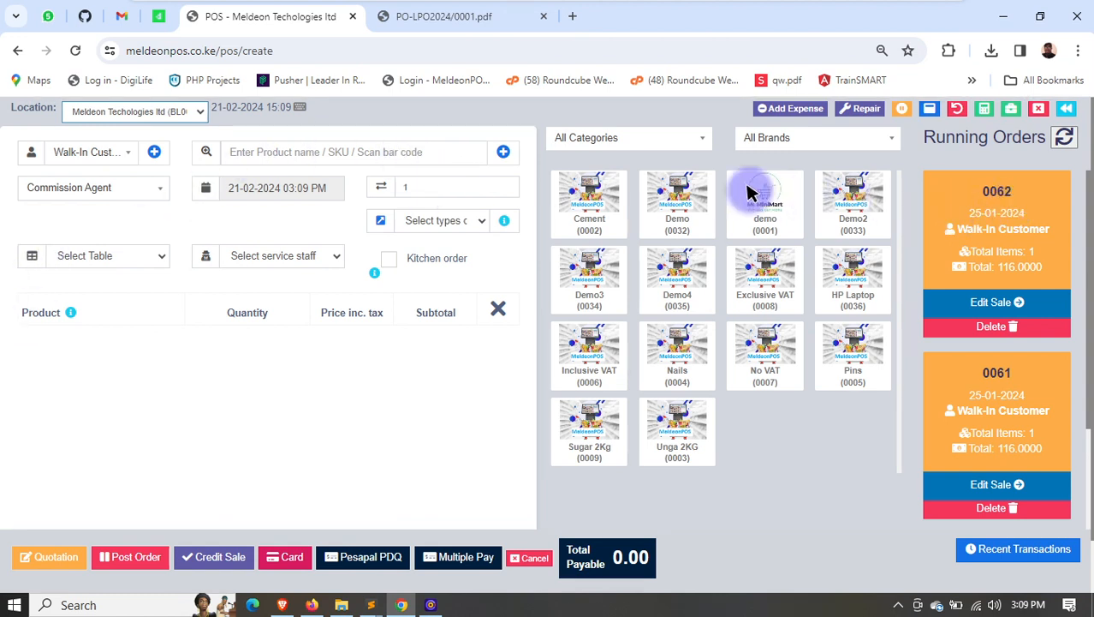
- Add one Cement to the POS sale and check the business locations and the date shown for it
{"action": "left_click", "coordinate": [602, 200]}
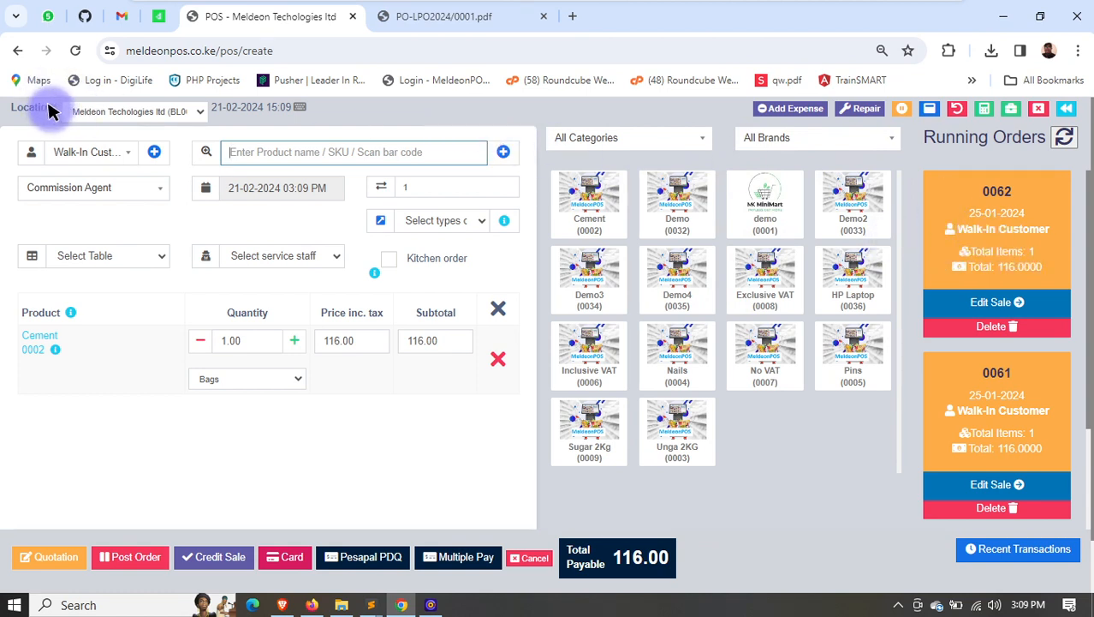
{"action": "left_click", "coordinate": [96, 112]}
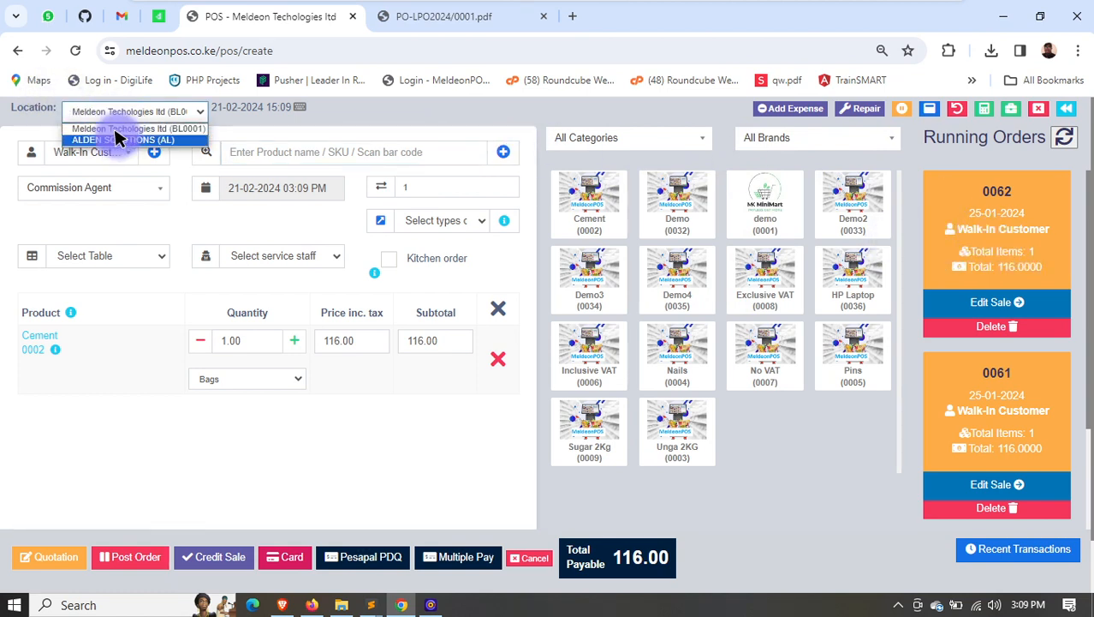
{"action": "left_click", "coordinate": [300, 109]}
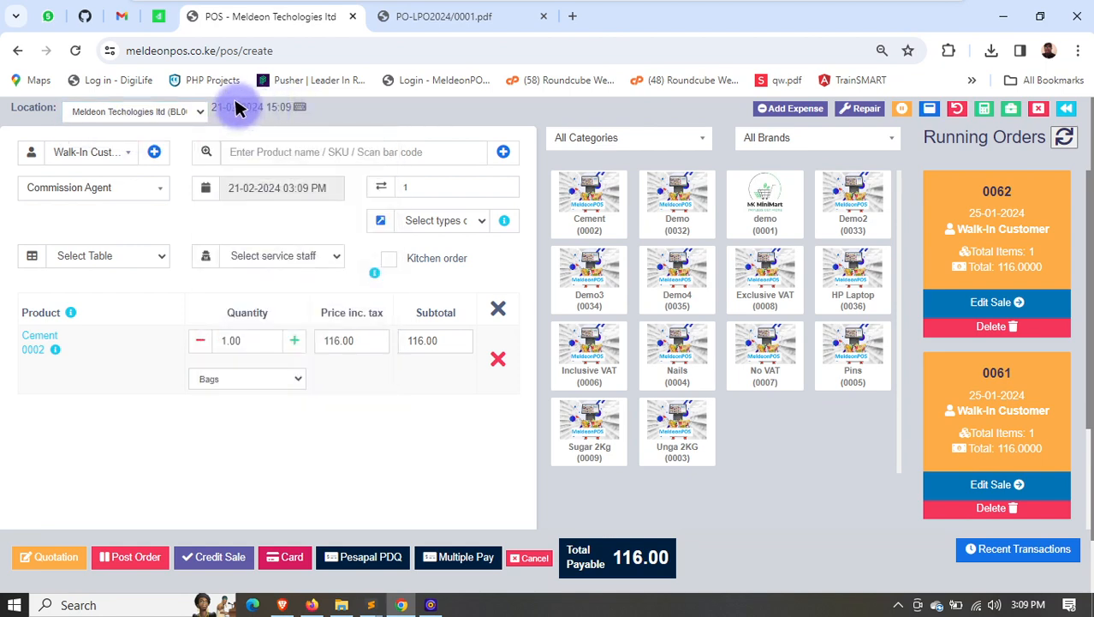
{"action": "left_click_drag", "start_coordinate": [223, 107], "coordinate": [271, 107]}
{"action": "mouse_move", "coordinate": [300, 106]}
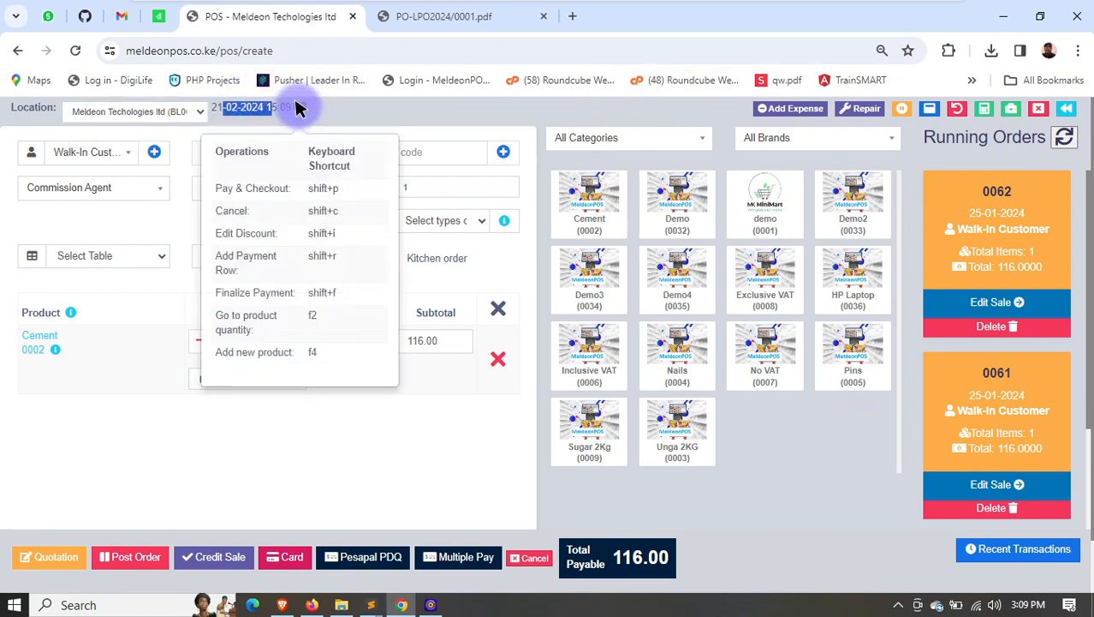
- View the Add Expense form from the POS screen and close it without entering anything
{"action": "left_click", "coordinate": [787, 110]}
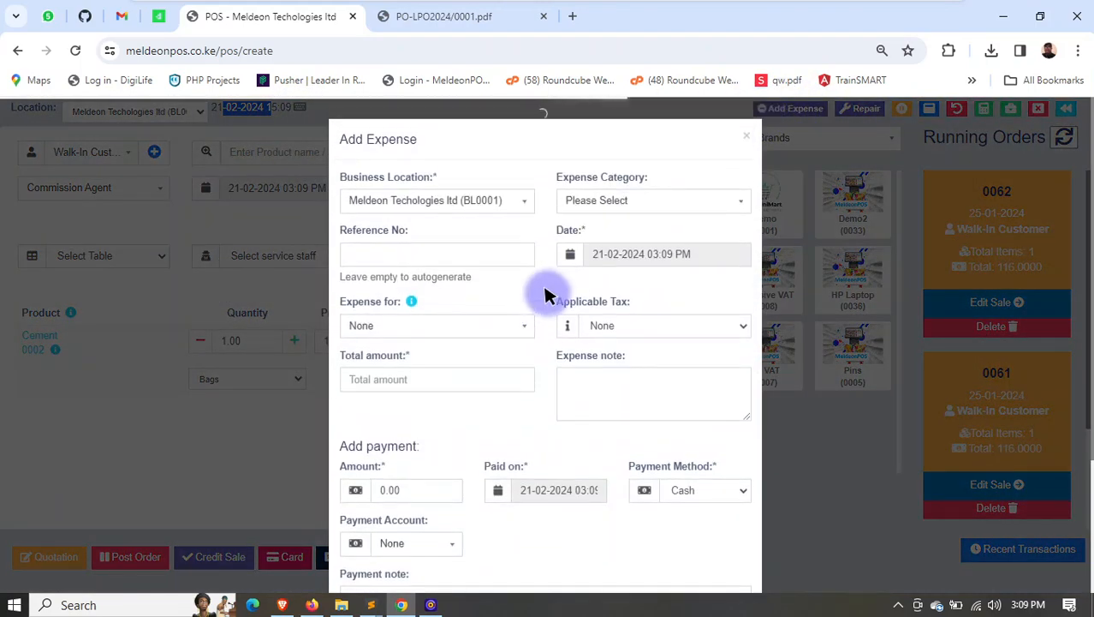
{"action": "left_click", "coordinate": [746, 139]}
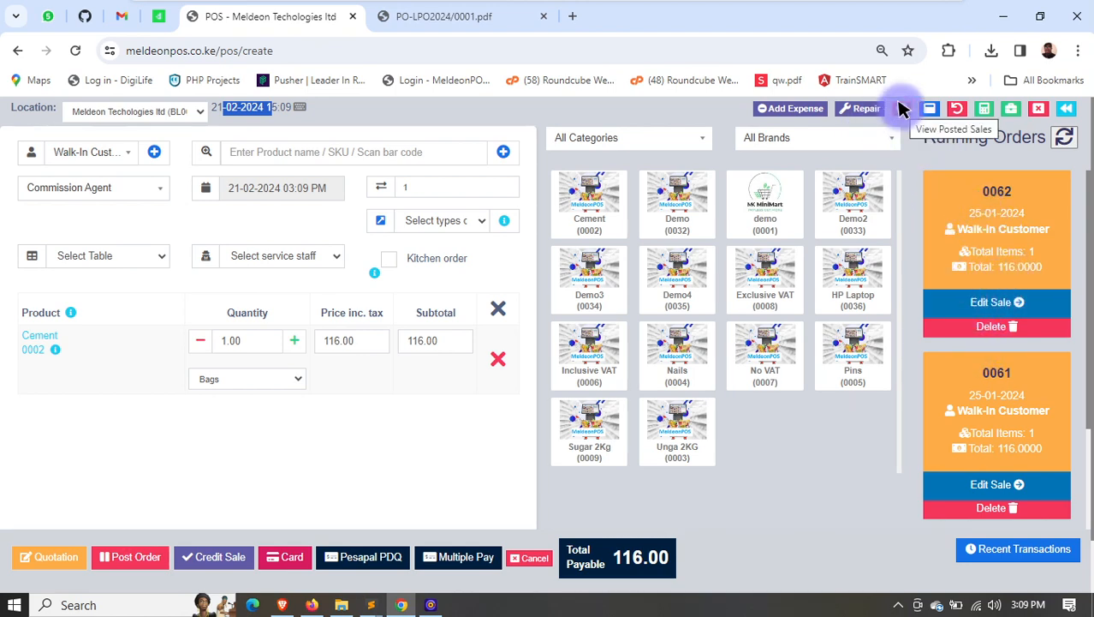
- Look through the running orders on the POS screen
{"action": "scroll", "coordinate": [1002, 341], "scroll_direction": "down", "scroll_amount": 1}
{"action": "scroll", "coordinate": [1002, 327], "scroll_direction": "up", "scroll_amount": 1}
{"action": "scroll", "coordinate": [1001, 316], "scroll_direction": "down", "scroll_amount": 1}
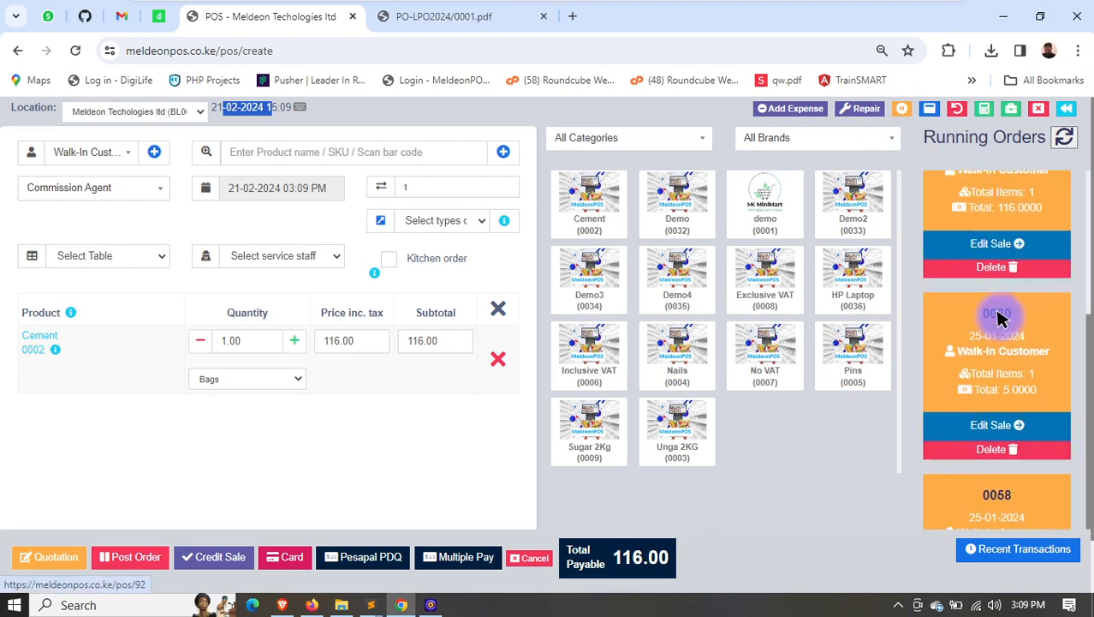
{"action": "scroll", "coordinate": [997, 316], "scroll_direction": "down", "scroll_amount": 1}
{"action": "scroll", "coordinate": [977, 171], "scroll_direction": "up", "scroll_amount": 4}
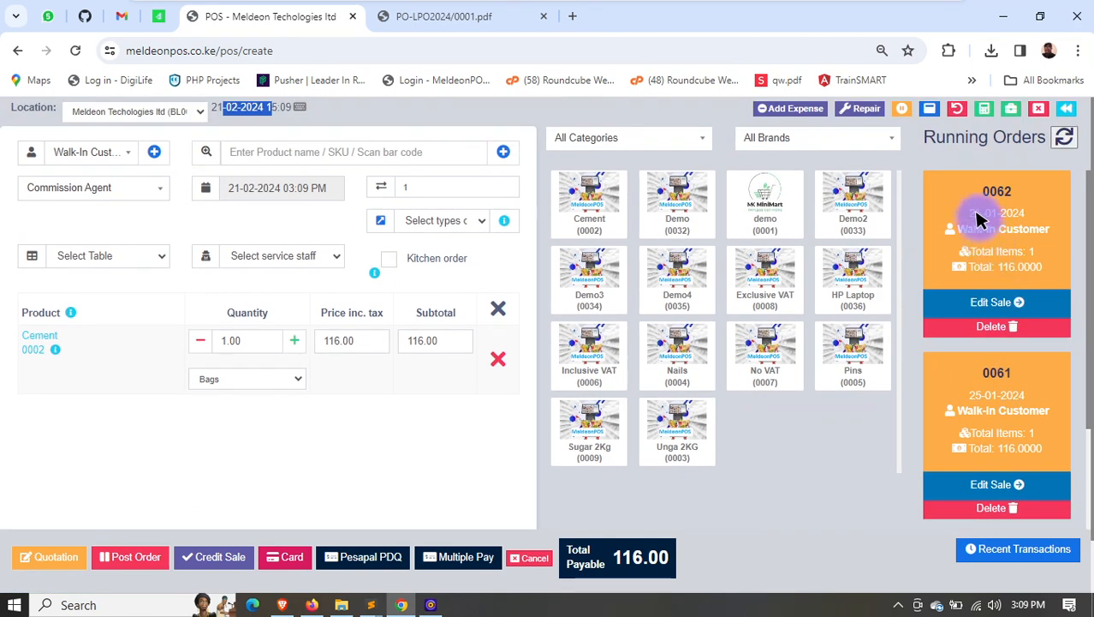
{"action": "left_click_drag", "start_coordinate": [937, 140], "coordinate": [1023, 139]}
{"action": "scroll", "coordinate": [1015, 334], "scroll_direction": "down", "scroll_amount": 1}
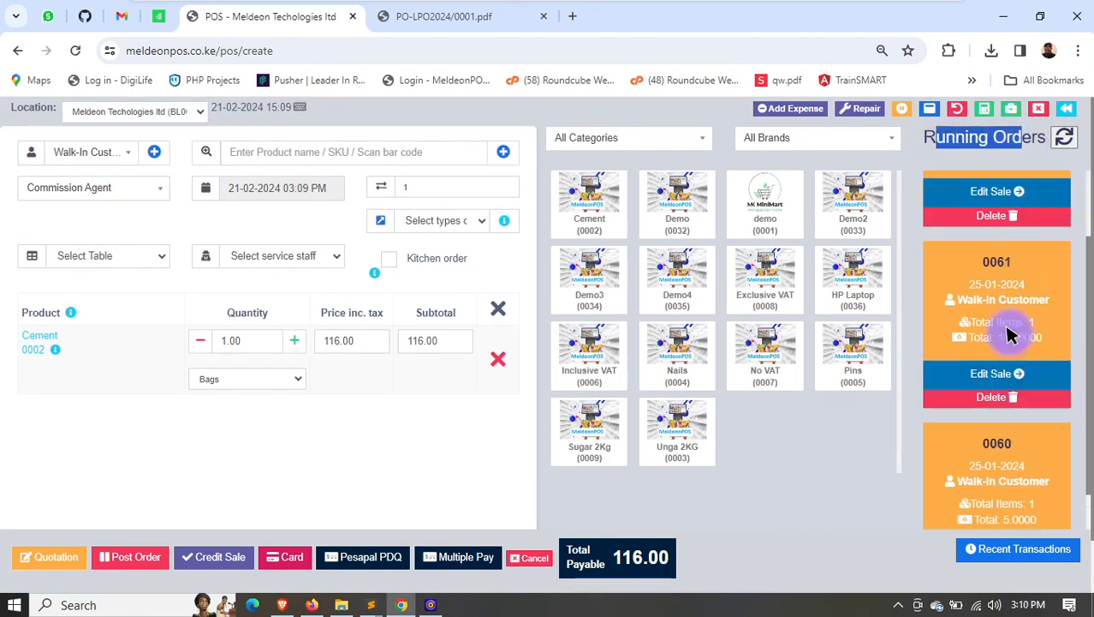
{"action": "scroll", "coordinate": [985, 300], "scroll_direction": "up", "scroll_amount": 1}
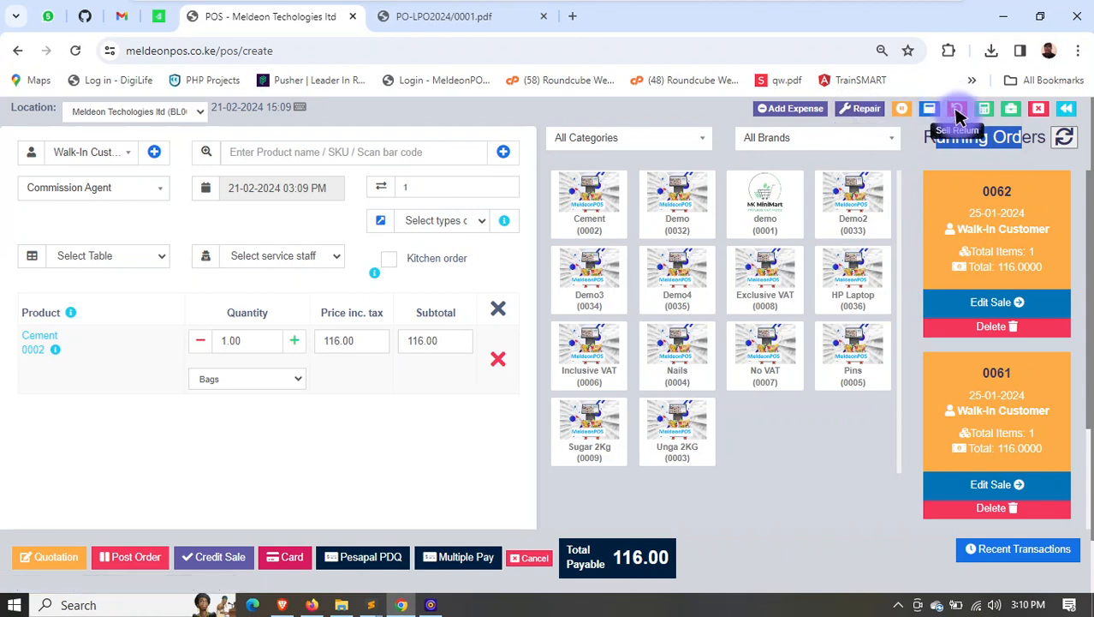
- Review the register details from payment methods to types of service and close them without printing
{"action": "left_click", "coordinate": [1011, 108]}
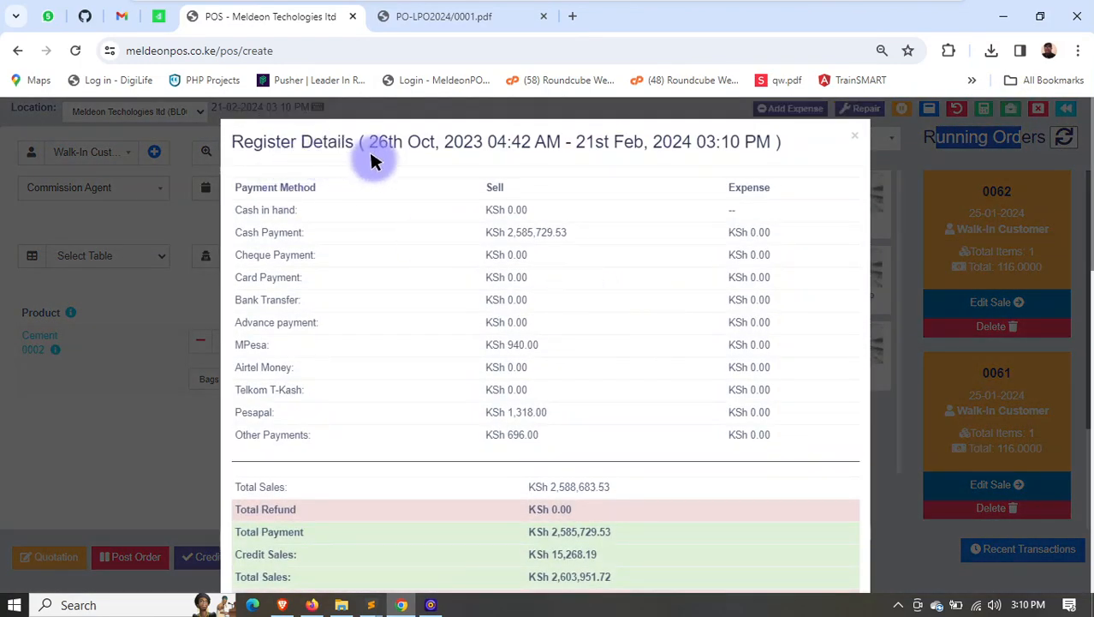
{"action": "scroll", "coordinate": [601, 295], "scroll_direction": "down", "scroll_amount": 10}
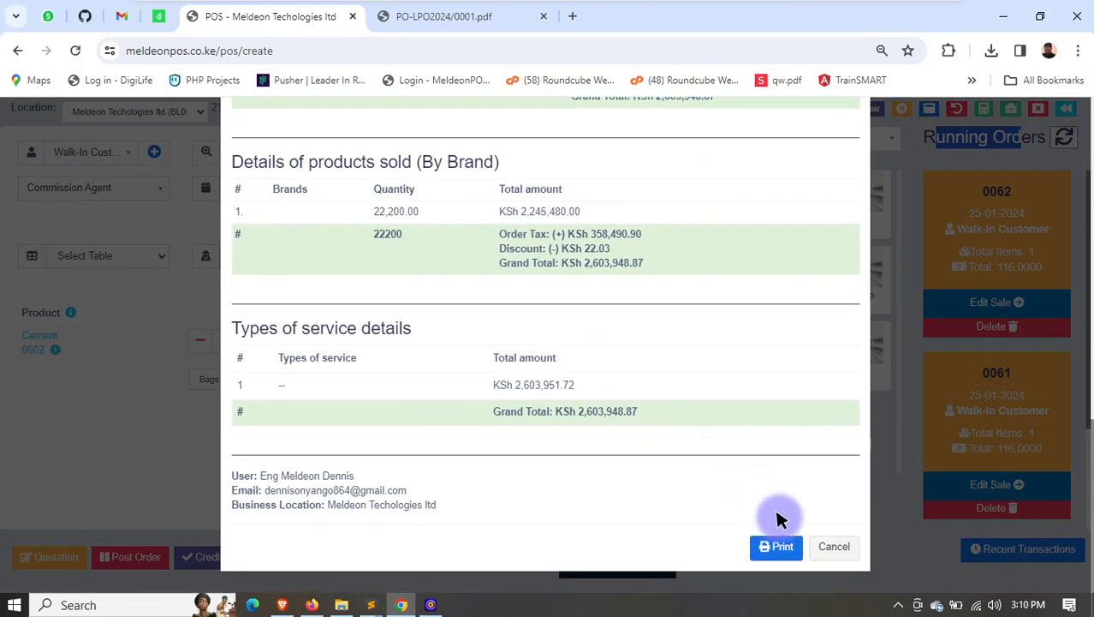
{"action": "scroll", "coordinate": [786, 382], "scroll_direction": "up", "scroll_amount": 10}
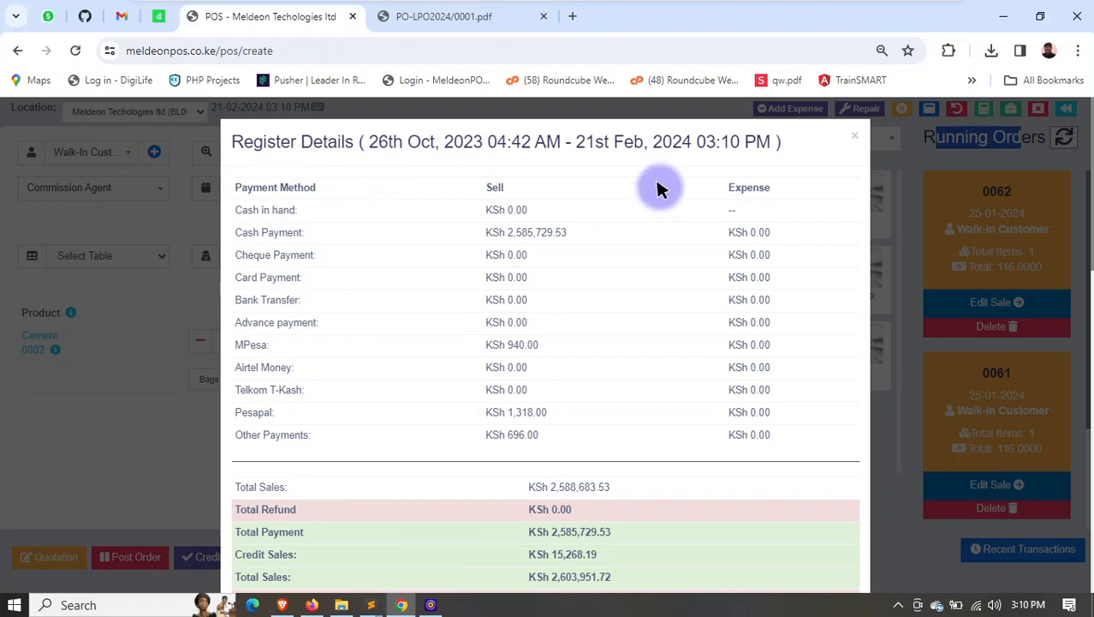
{"action": "scroll", "coordinate": [733, 372], "scroll_direction": "down", "scroll_amount": 10}
{"action": "left_click", "coordinate": [833, 547]}
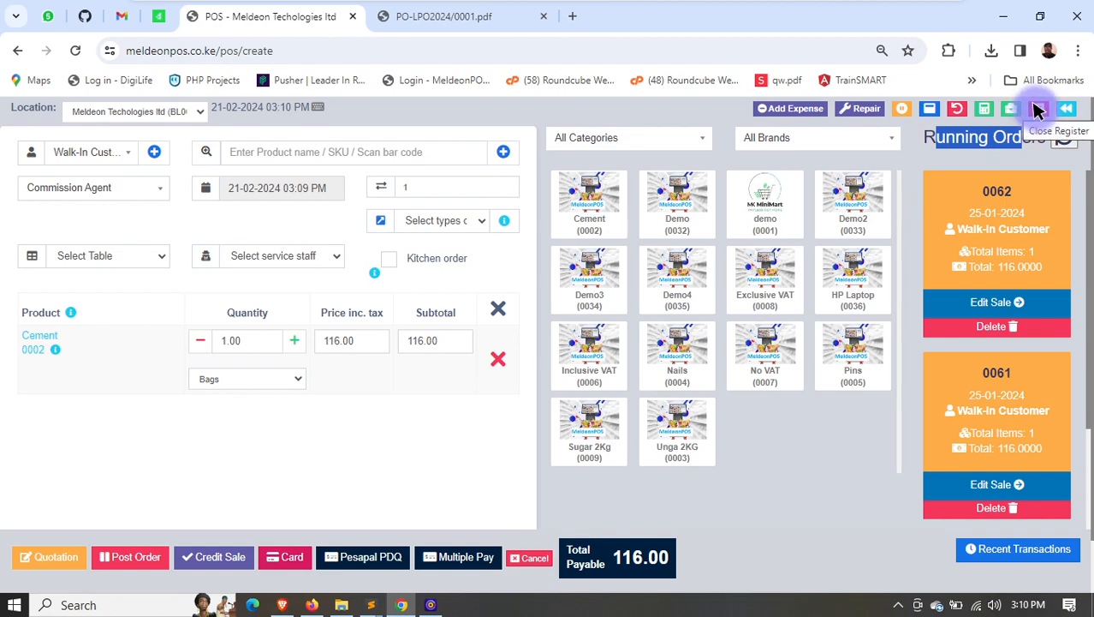
- Review the close-register summary from payment methods through products sold to the closing note, and cancel without closing the register
{"action": "left_click", "coordinate": [1038, 108]}
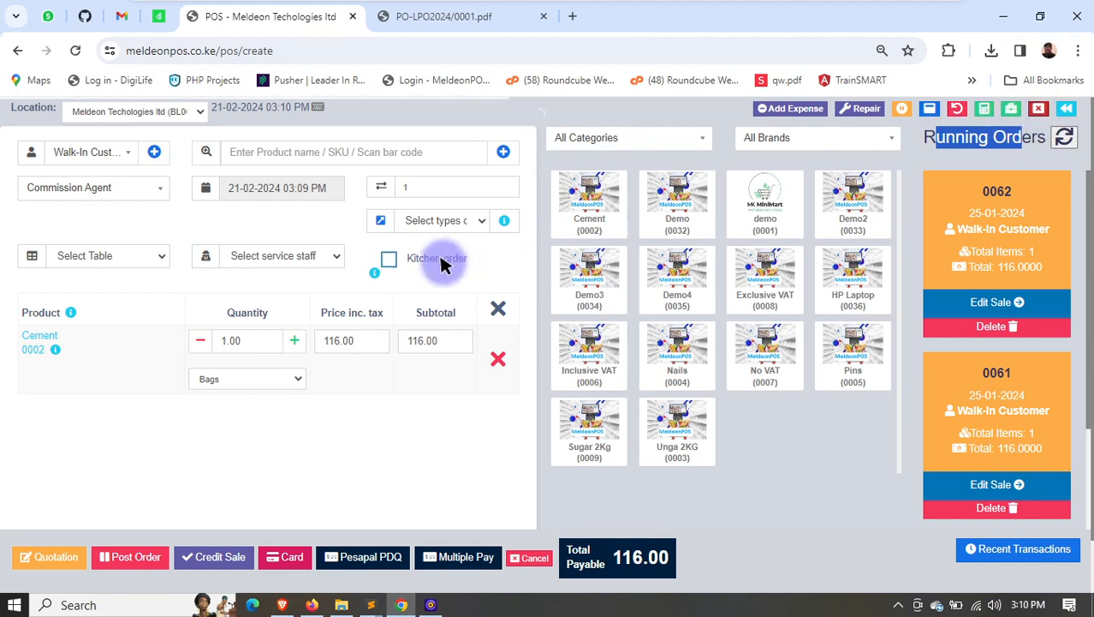
{"action": "scroll", "coordinate": [503, 218], "scroll_direction": "down", "scroll_amount": 15}
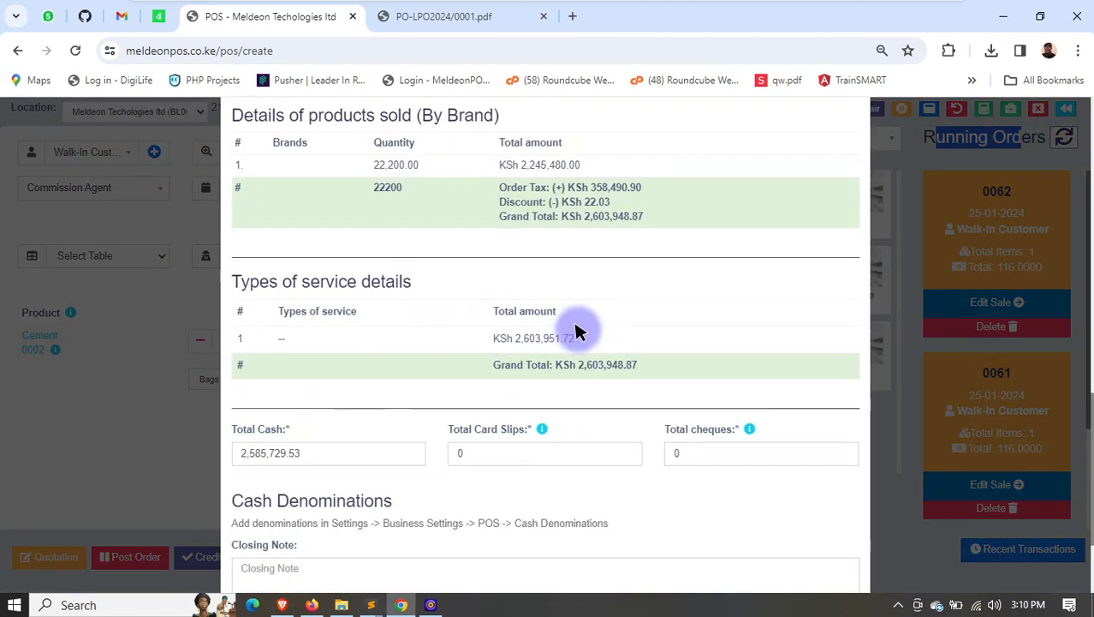
{"action": "scroll", "coordinate": [454, 309], "scroll_direction": "up", "scroll_amount": 15}
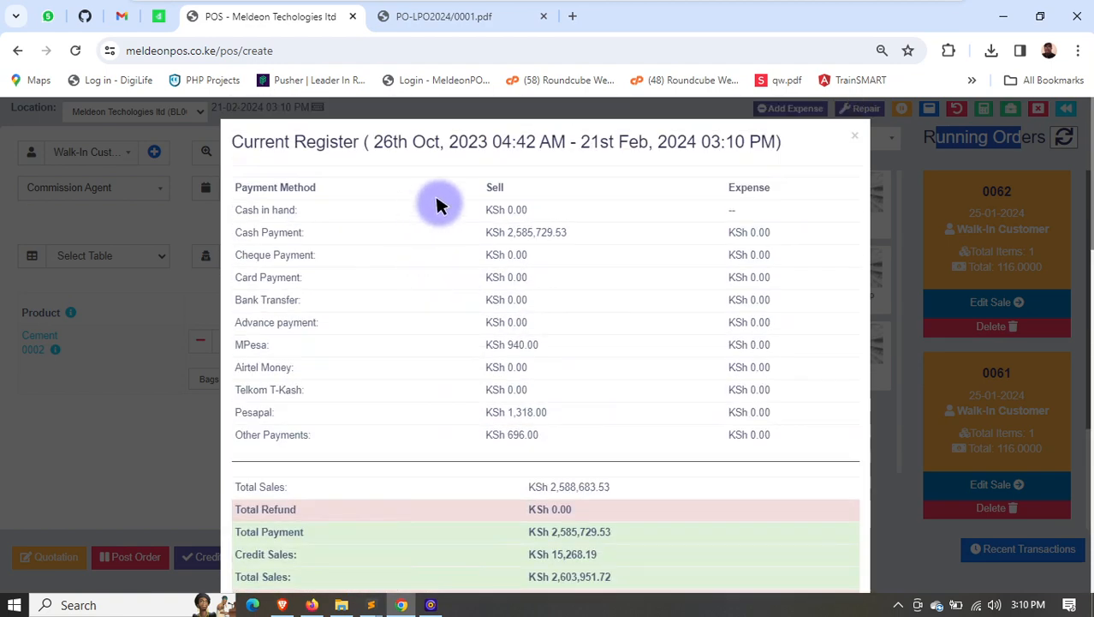
{"action": "left_click_drag", "start_coordinate": [494, 233], "coordinate": [527, 255]}
{"action": "left_click_drag", "start_coordinate": [505, 320], "coordinate": [520, 404]}
{"action": "scroll", "coordinate": [521, 399], "scroll_direction": "down", "scroll_amount": 10}
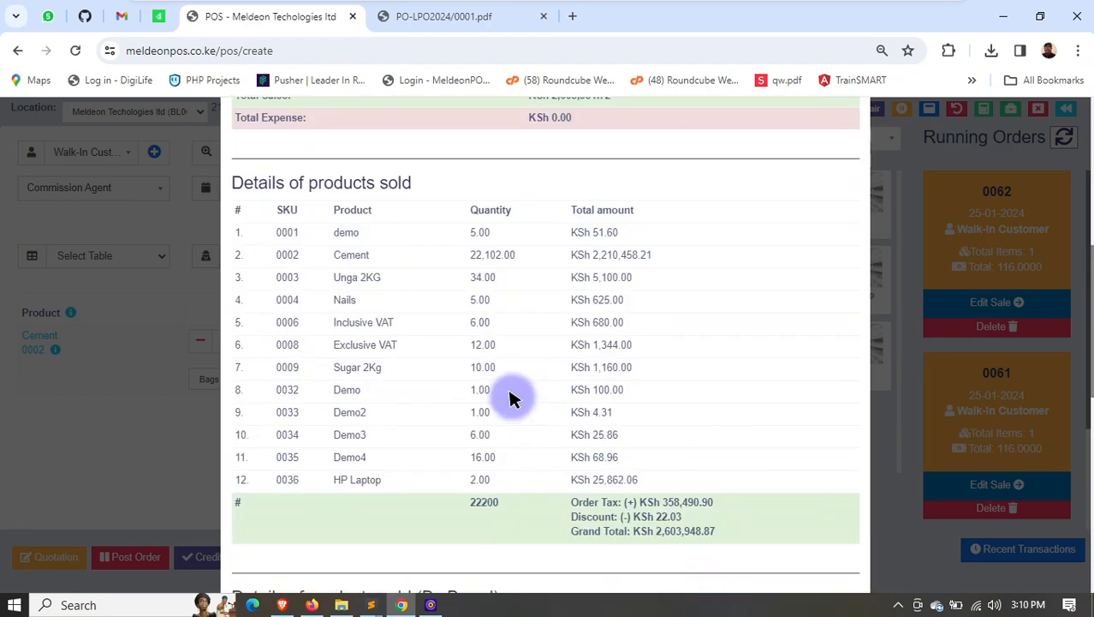
{"action": "scroll", "coordinate": [435, 506], "scroll_direction": "down", "scroll_amount": 3}
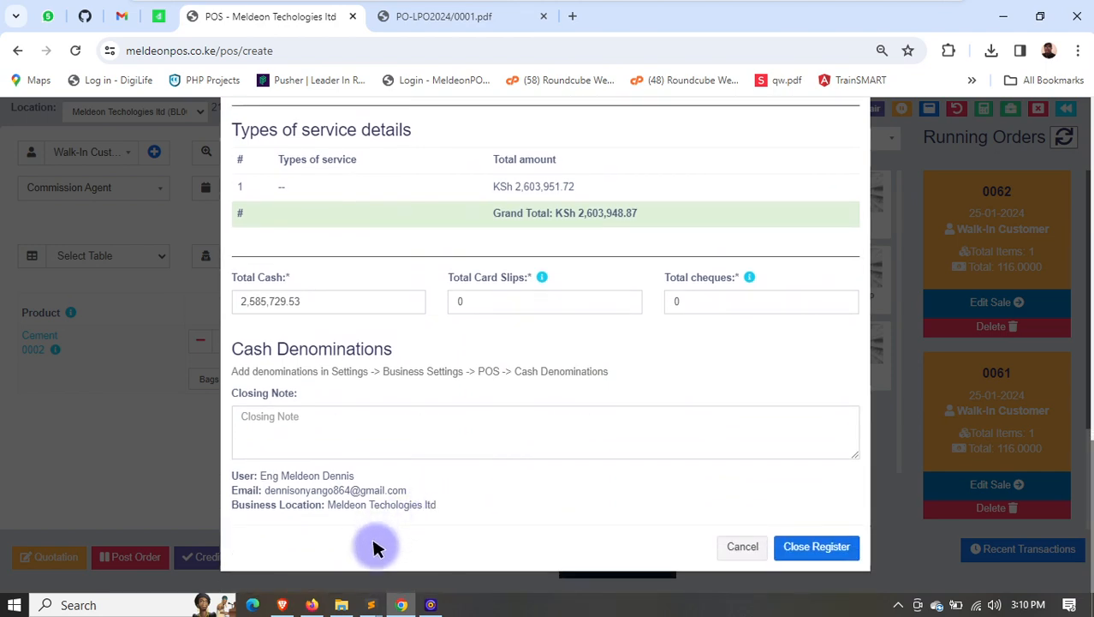
{"action": "left_click", "coordinate": [744, 544]}
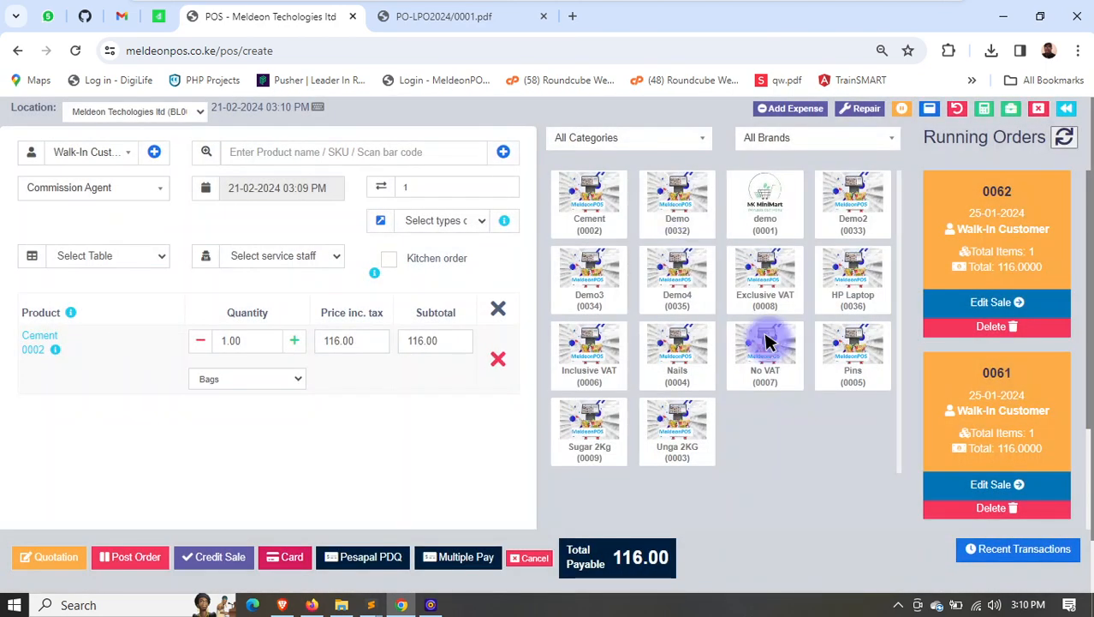
- Look through the customer, product search, commission agent and price group fields of the POS sale without changing them
{"action": "left_click", "coordinate": [98, 153]}
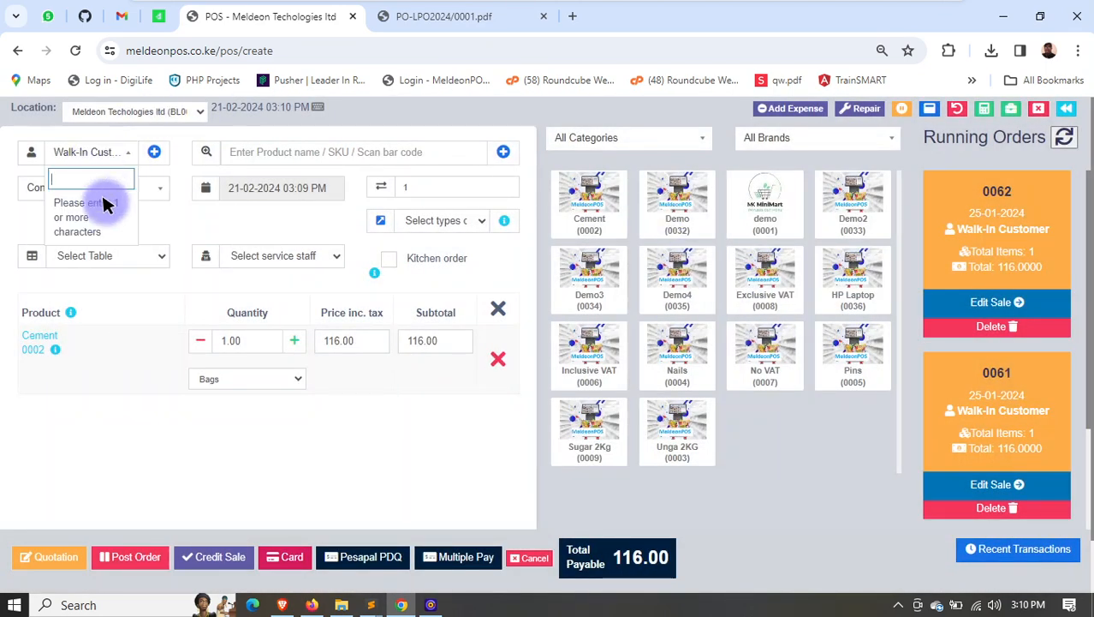
{"action": "left_click", "coordinate": [274, 152]}
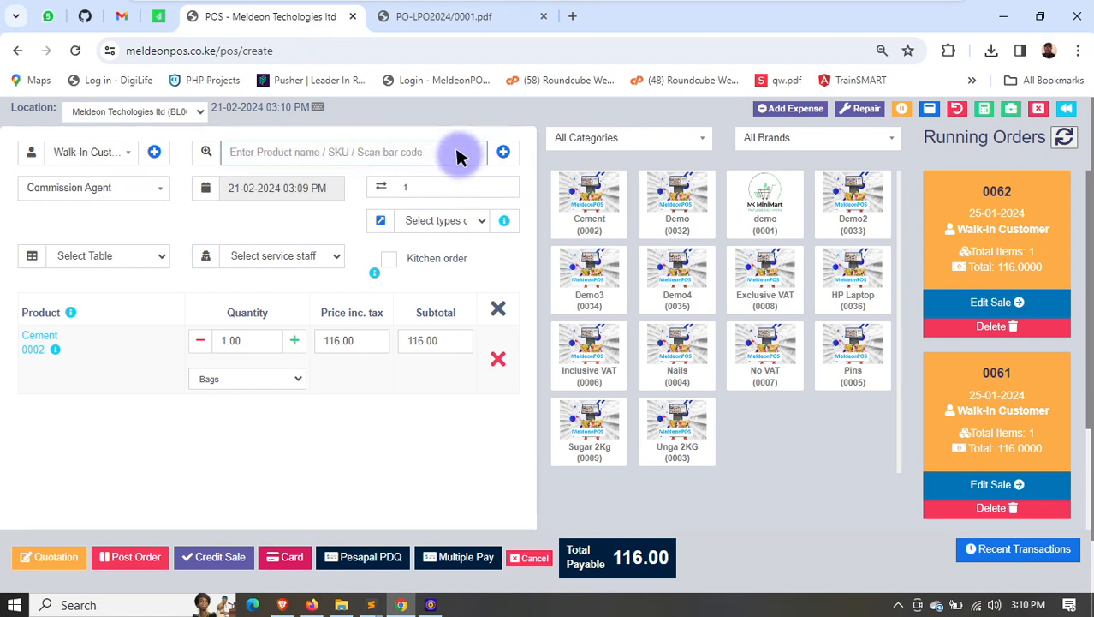
{"action": "left_click", "coordinate": [72, 190]}
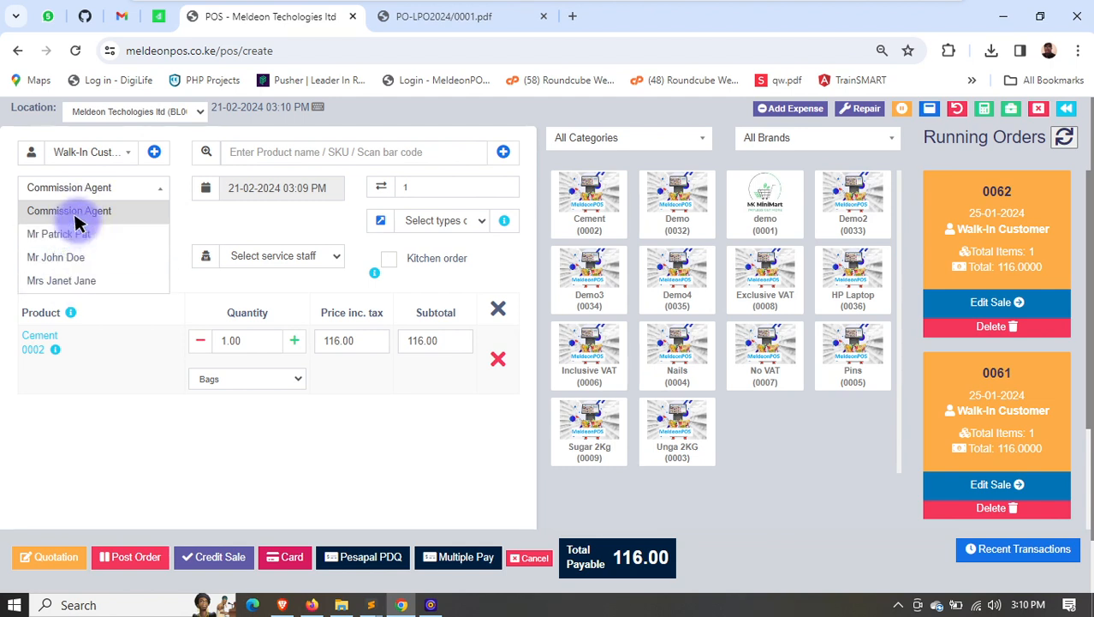
{"action": "left_click", "coordinate": [437, 187]}
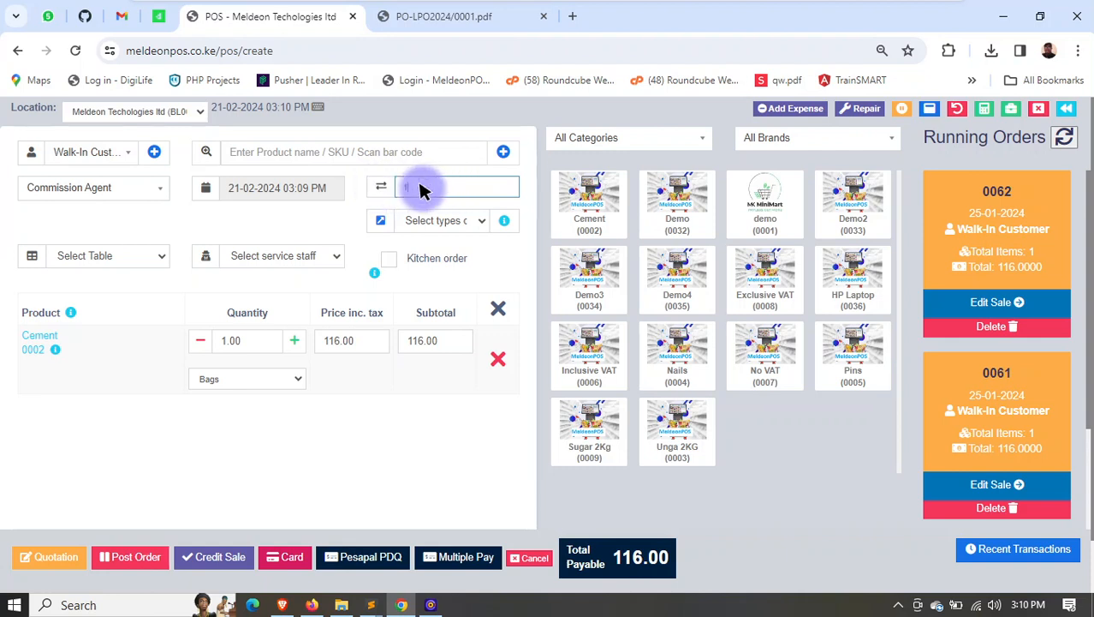
{"action": "left_click", "coordinate": [385, 187]}
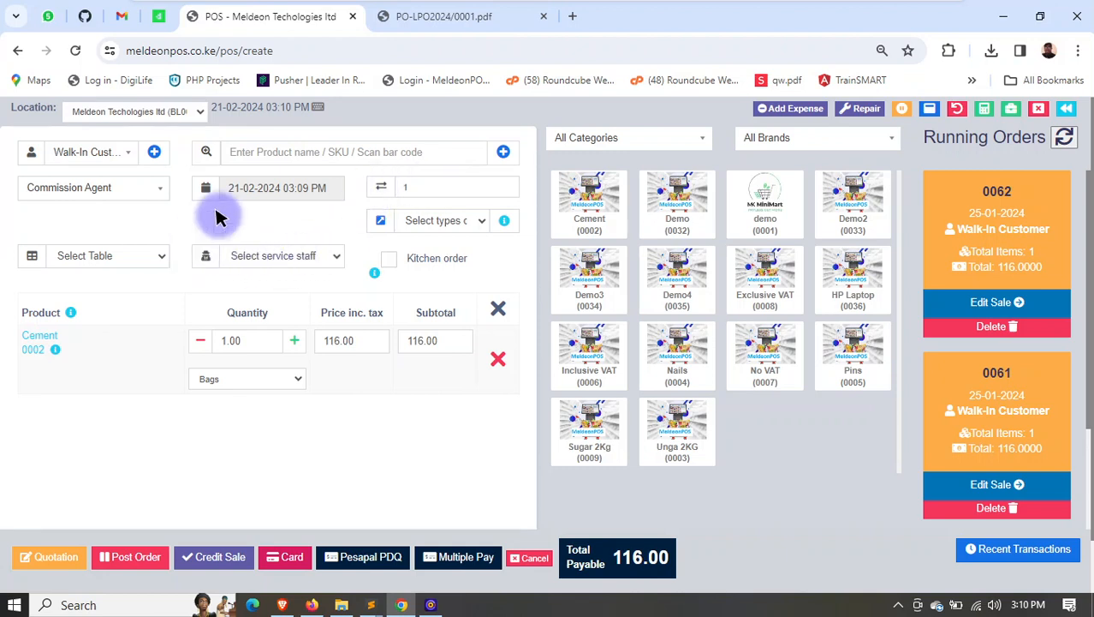
- Add one Nails to the sale and check the category and brand filter options for the product list
{"action": "scroll", "coordinate": [210, 368], "scroll_direction": "down", "scroll_amount": 1}
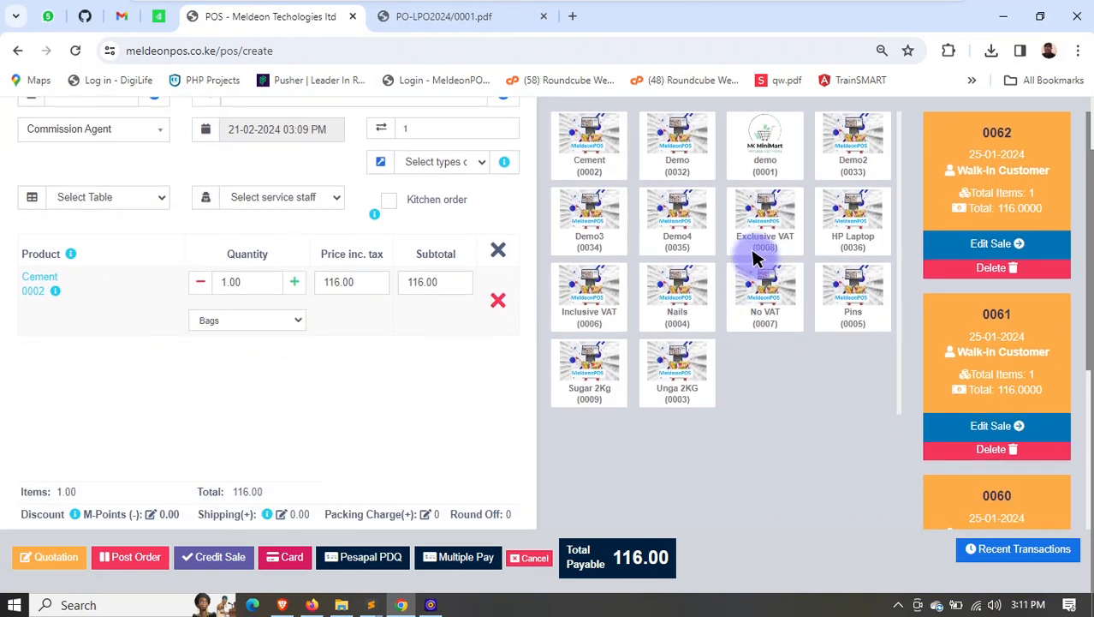
{"action": "left_click", "coordinate": [678, 301]}
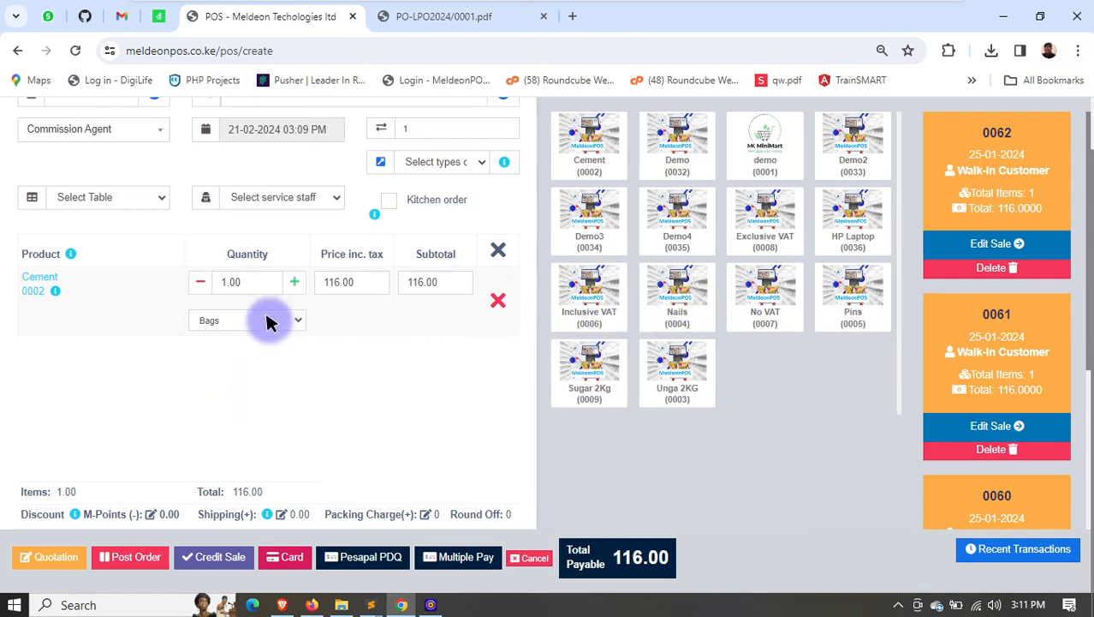
{"action": "scroll", "coordinate": [659, 293], "scroll_direction": "up", "scroll_amount": 1}
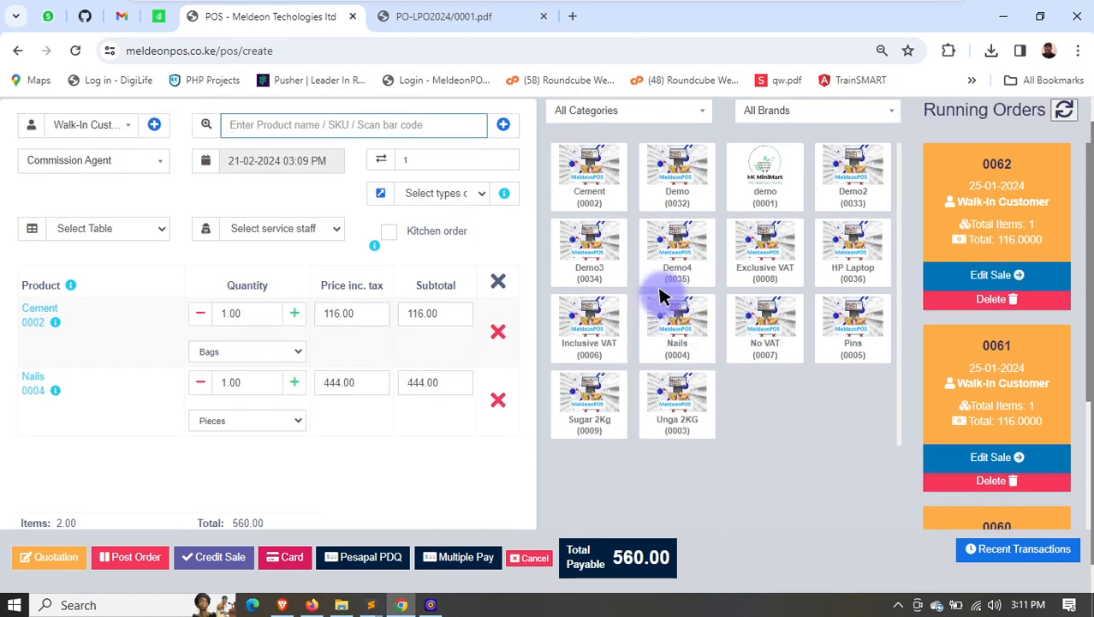
{"action": "left_click", "coordinate": [618, 137]}
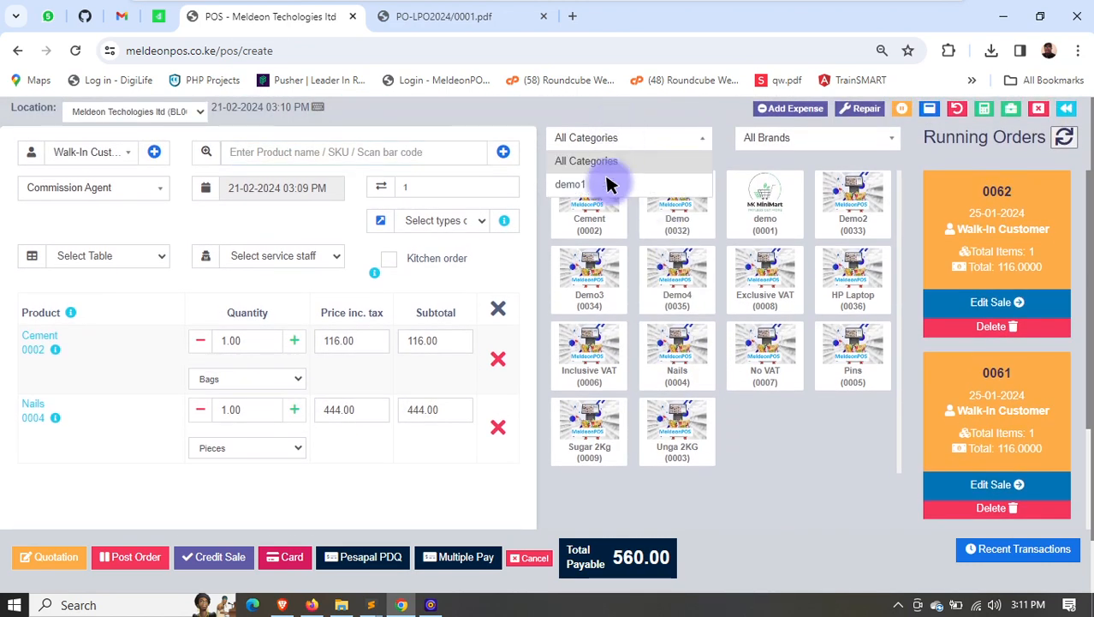
{"action": "left_click", "coordinate": [784, 138]}
- Save the Cement and Nails sale as a quotation and dismiss its printout
{"action": "scroll", "coordinate": [373, 420], "scroll_direction": "down", "scroll_amount": 1}
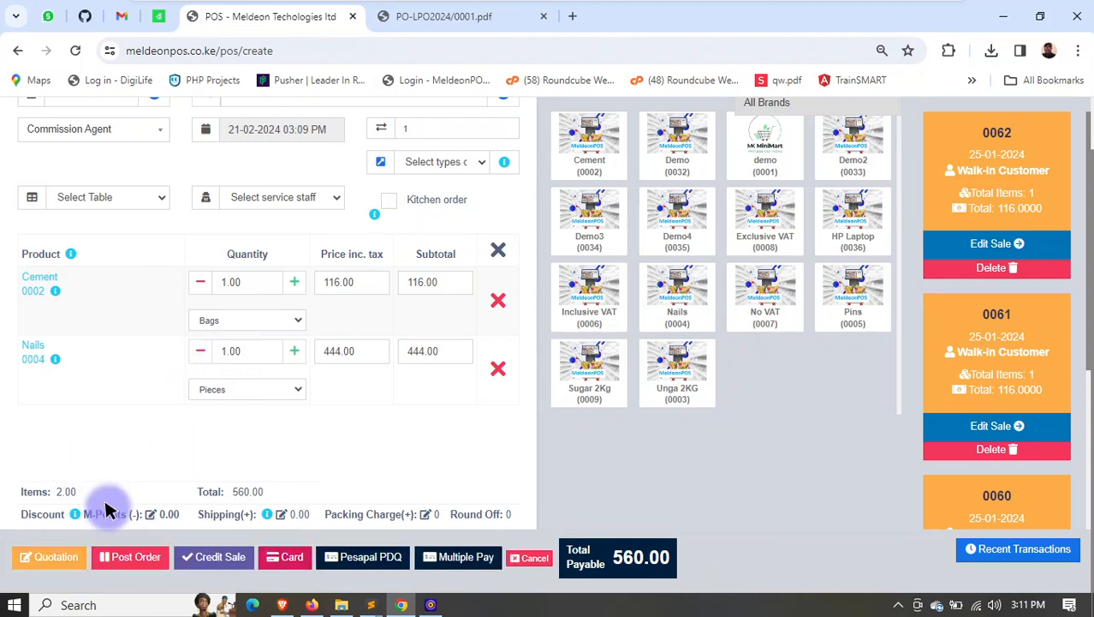
{"action": "left_click", "coordinate": [57, 555]}
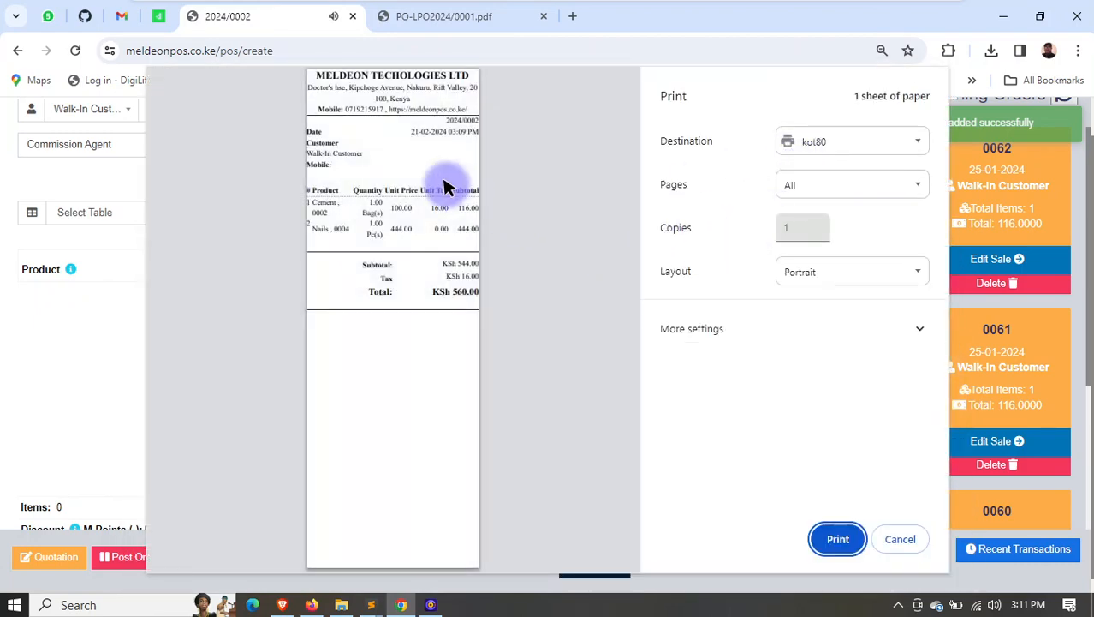
{"action": "left_click", "coordinate": [896, 536]}
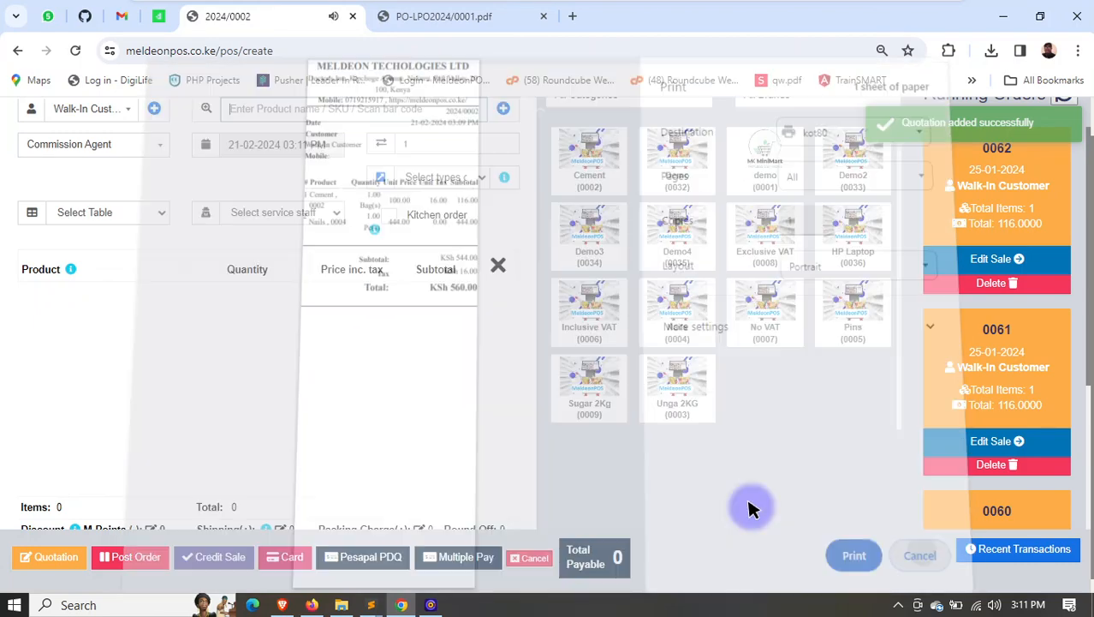
- Post the sale of one Cement as an order without a suspend note and dismiss the invoice printout
{"action": "left_click", "coordinate": [143, 554]}
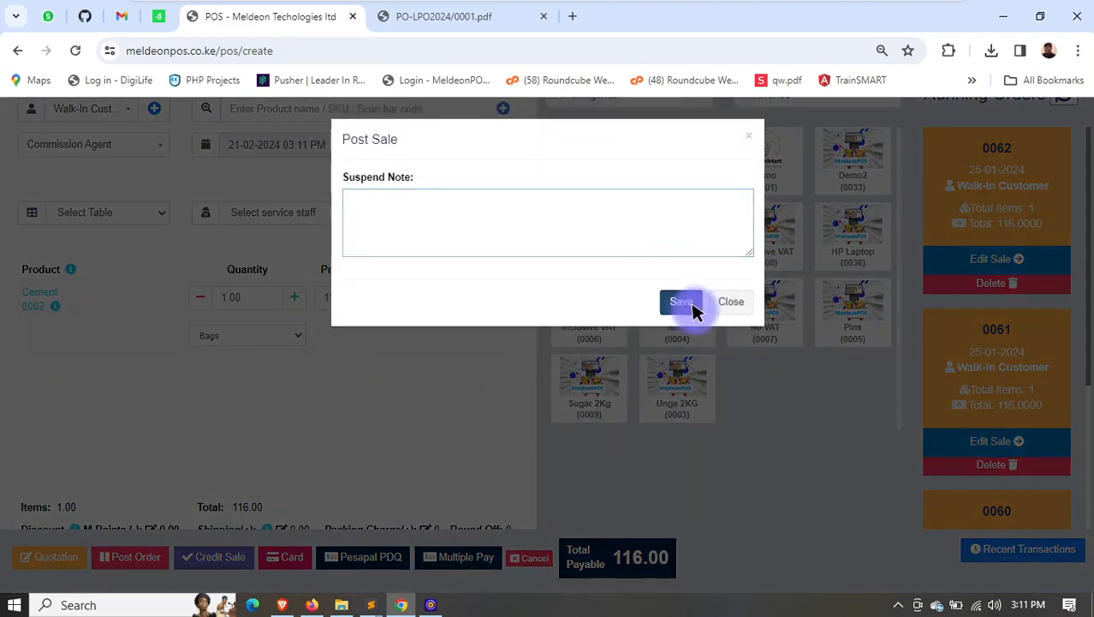
{"action": "left_click", "coordinate": [681, 303]}
{"action": "left_click", "coordinate": [1002, 281]}
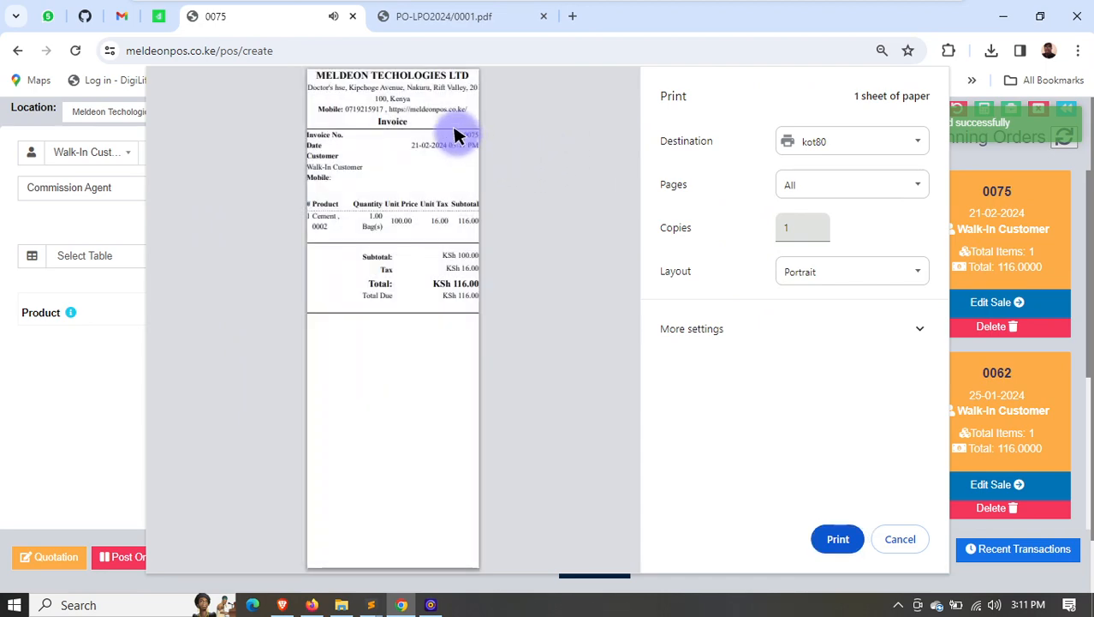
{"action": "left_click", "coordinate": [900, 539]}
- Check the running orders for the order that was just posted
{"action": "scroll", "coordinate": [1016, 321], "scroll_direction": "down", "scroll_amount": 3}
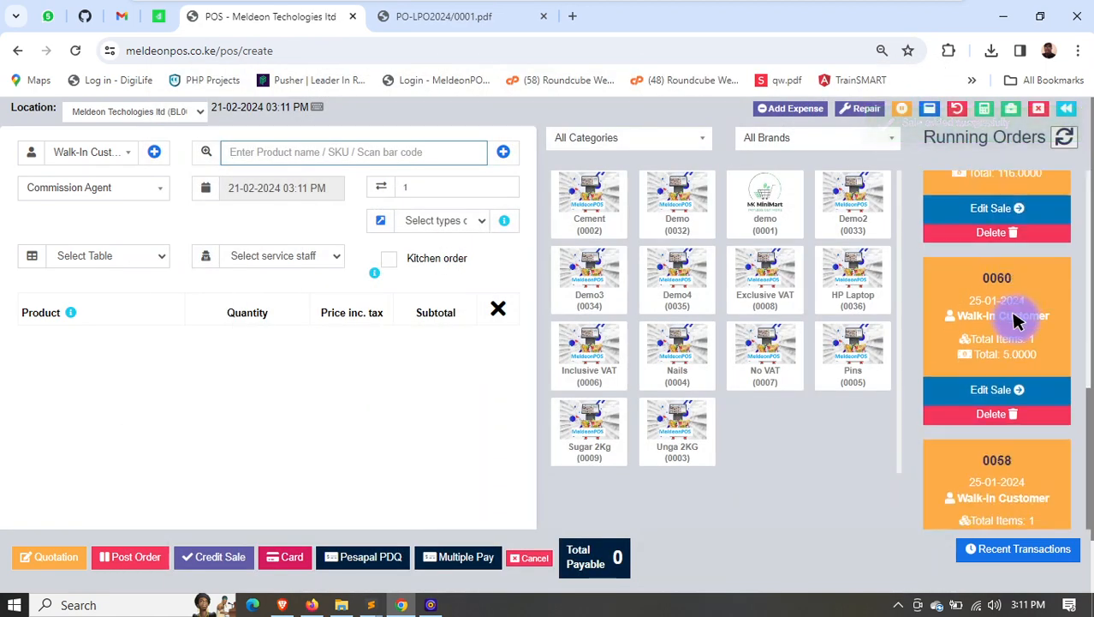
{"action": "scroll", "coordinate": [1017, 321], "scroll_direction": "up", "scroll_amount": 3}
{"action": "left_click_drag", "start_coordinate": [981, 204], "coordinate": [1013, 190]}
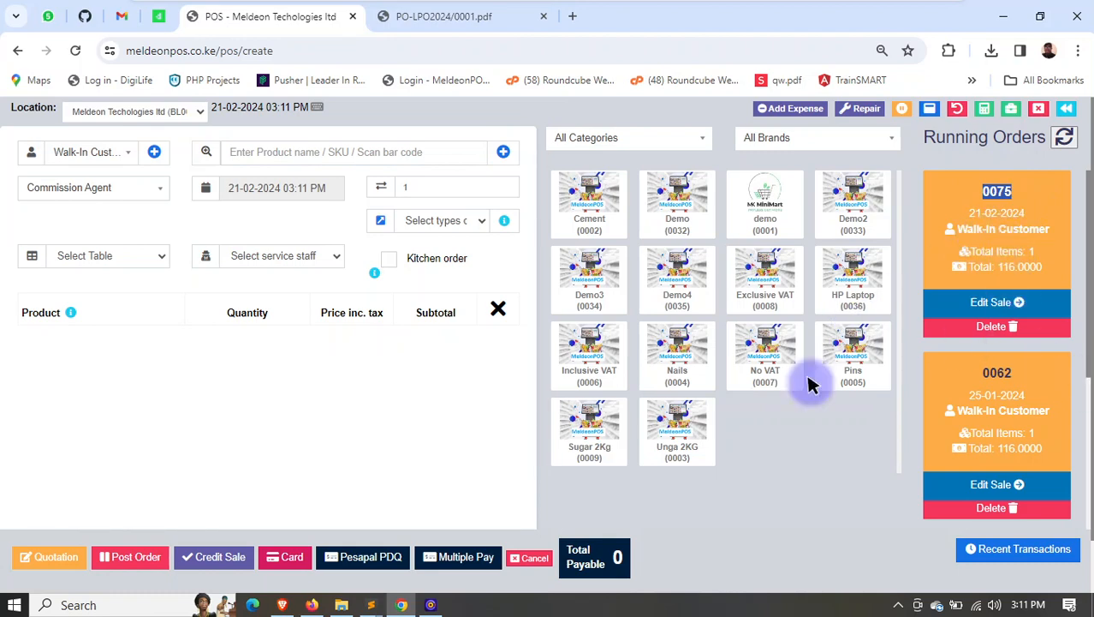
{"action": "scroll", "coordinate": [508, 335], "scroll_direction": "down", "scroll_amount": 1}
{"action": "scroll", "coordinate": [303, 298], "scroll_direction": "up", "scroll_amount": 1}
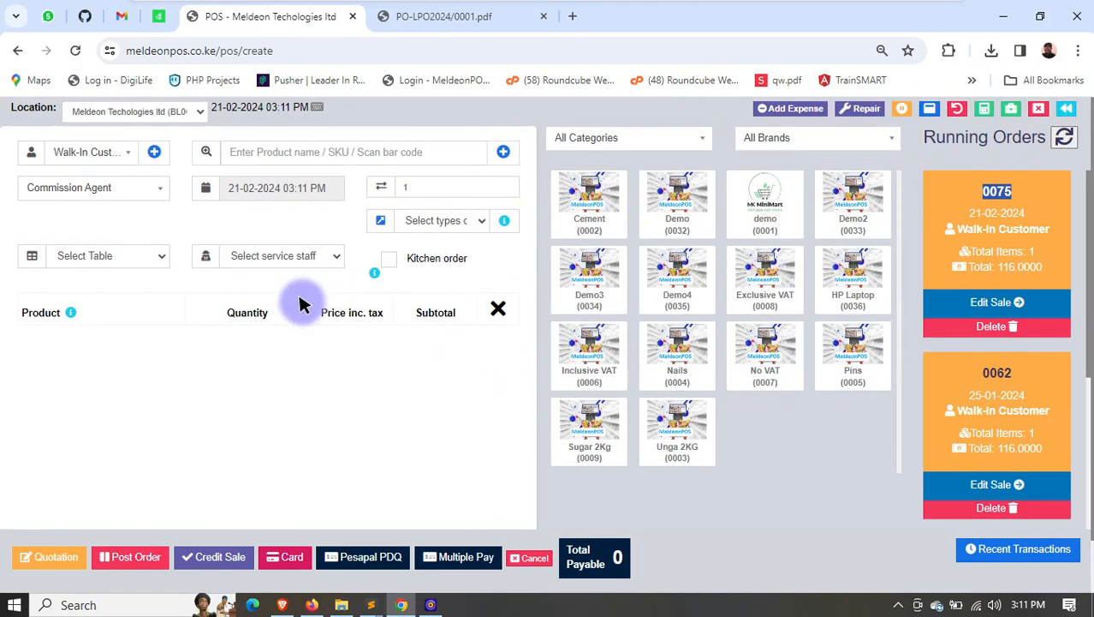
- Add one Cement to a new sale and set the customer to Meldeon Tech ltd
{"action": "left_click", "coordinate": [572, 211]}
{"action": "left_click", "coordinate": [216, 561]}
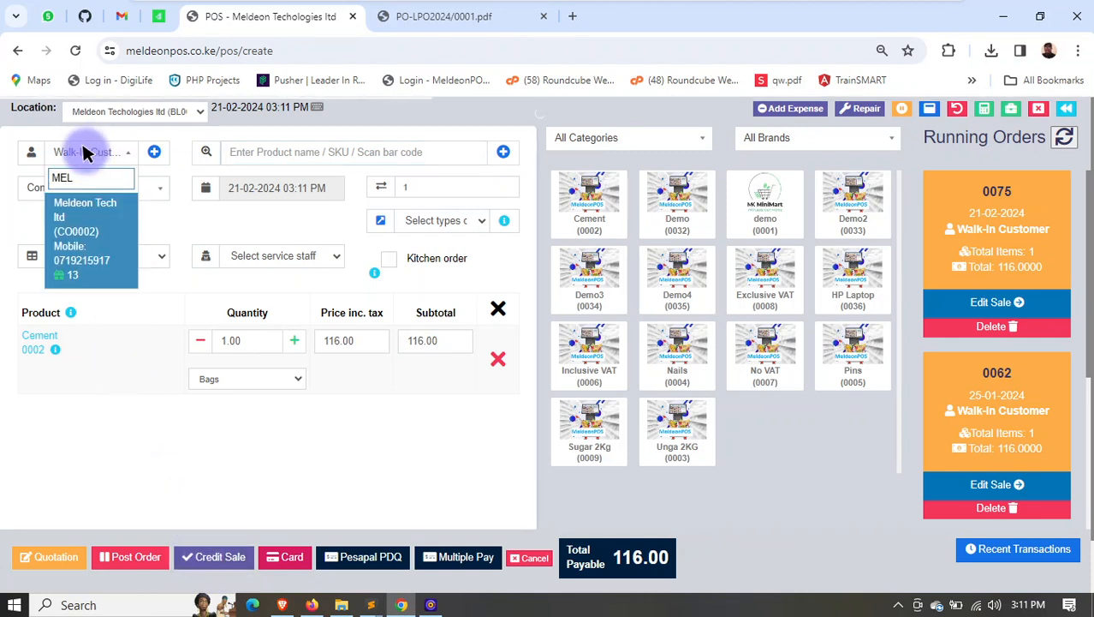
{"action": "left_click", "coordinate": [103, 213]}
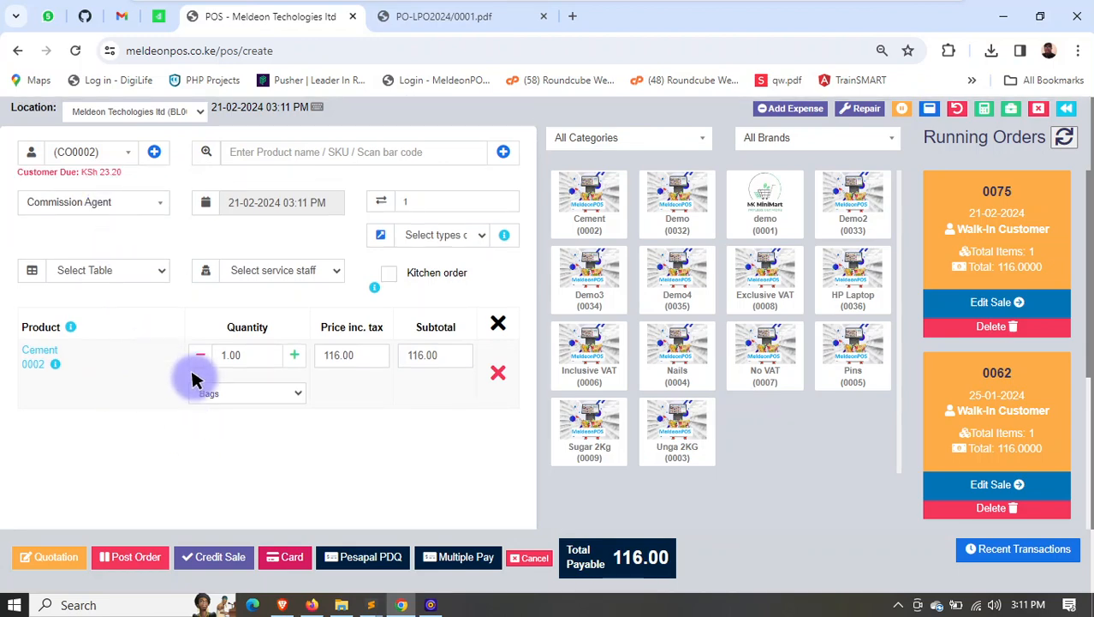
- Record the sale as a credit sale, check the customer and total due on its invoice, and close the invoice without printing
{"action": "left_click", "coordinate": [216, 556]}
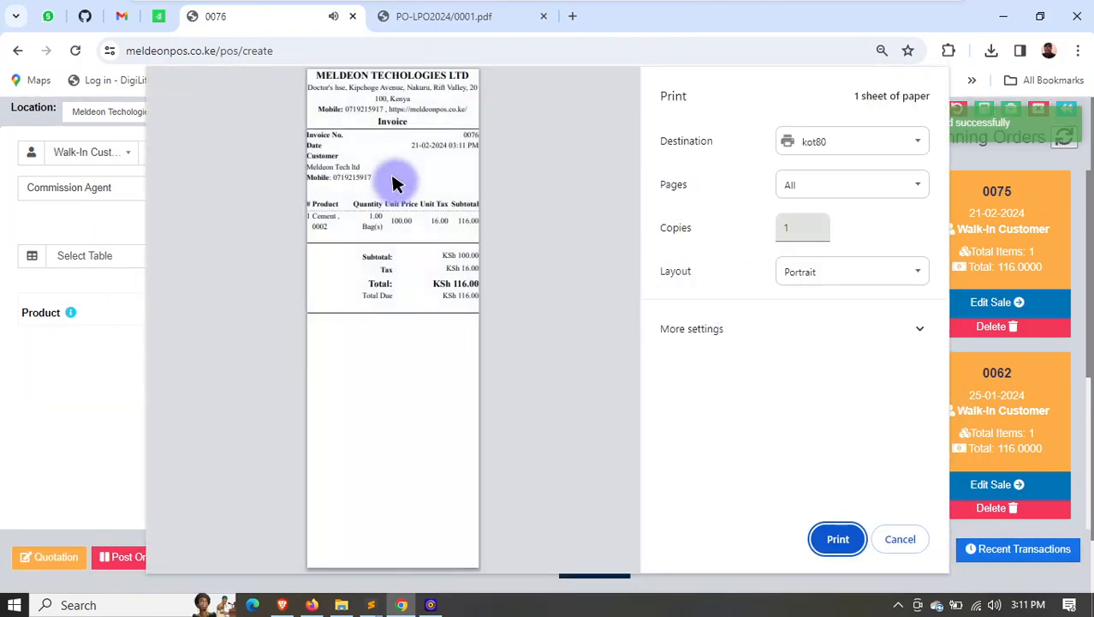
{"action": "left_click_drag", "start_coordinate": [313, 167], "coordinate": [477, 291]}
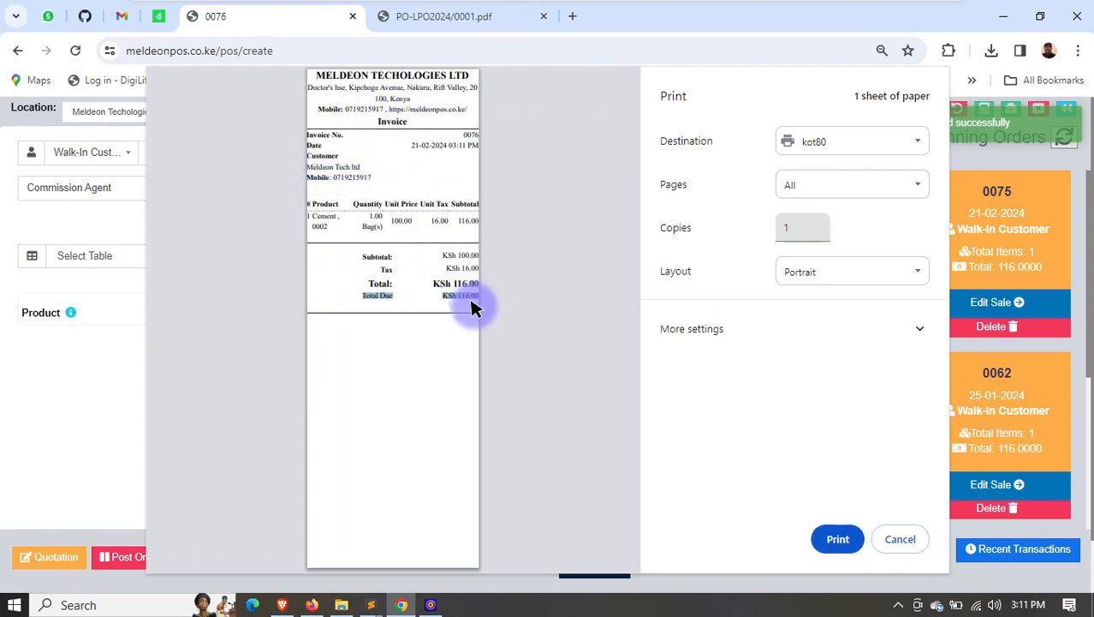
{"action": "left_click", "coordinate": [914, 538]}
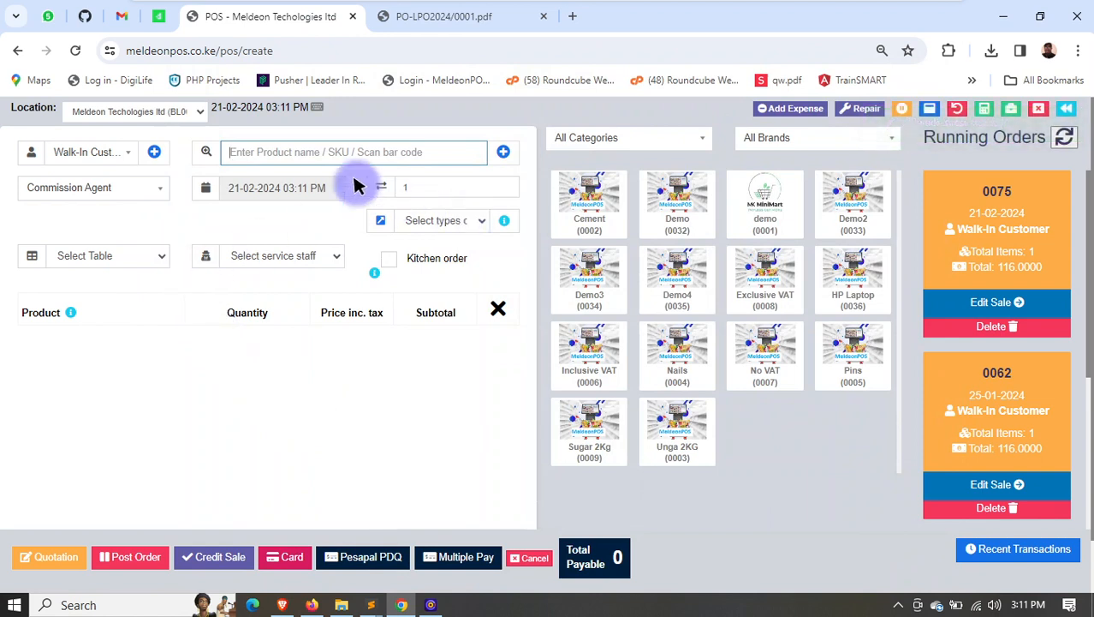
- Select Meldeon Tech ltd as the customer again and check the amount the customer owes
{"action": "left_click", "coordinate": [135, 146]}
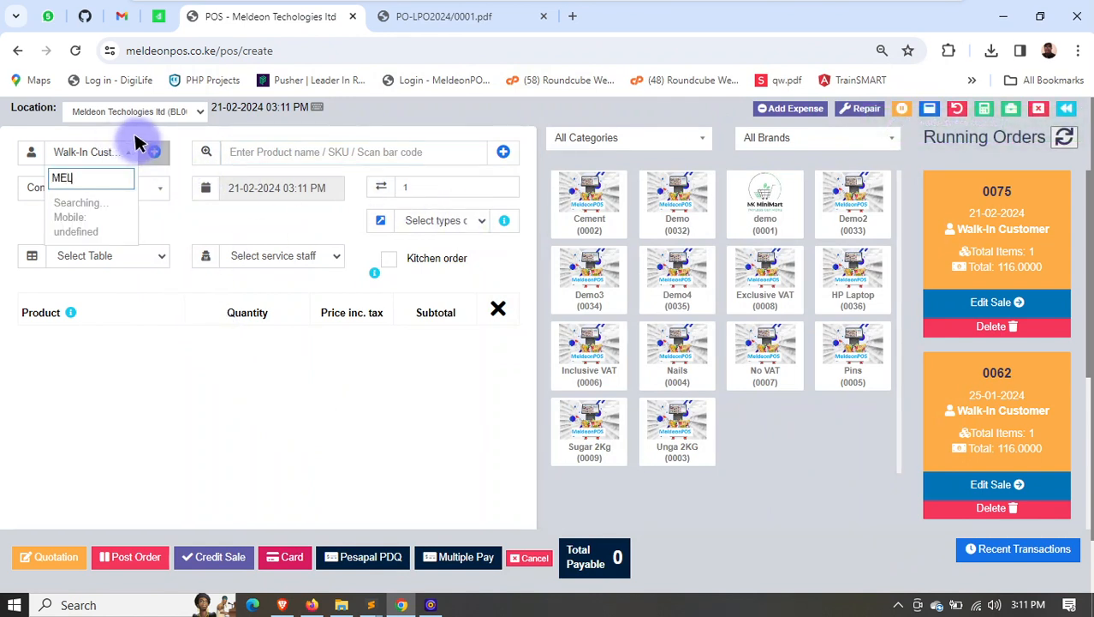
{"action": "type", "text": "MELD"}
{"action": "left_click", "coordinate": [98, 214]}
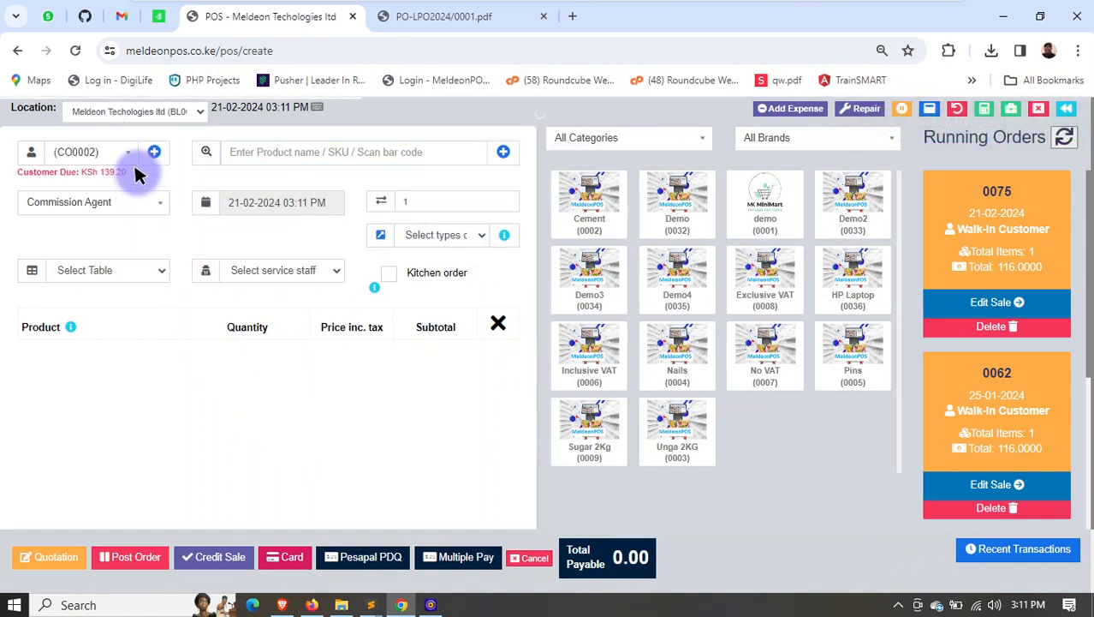
{"action": "left_click_drag", "start_coordinate": [128, 172], "coordinate": [91, 171]}
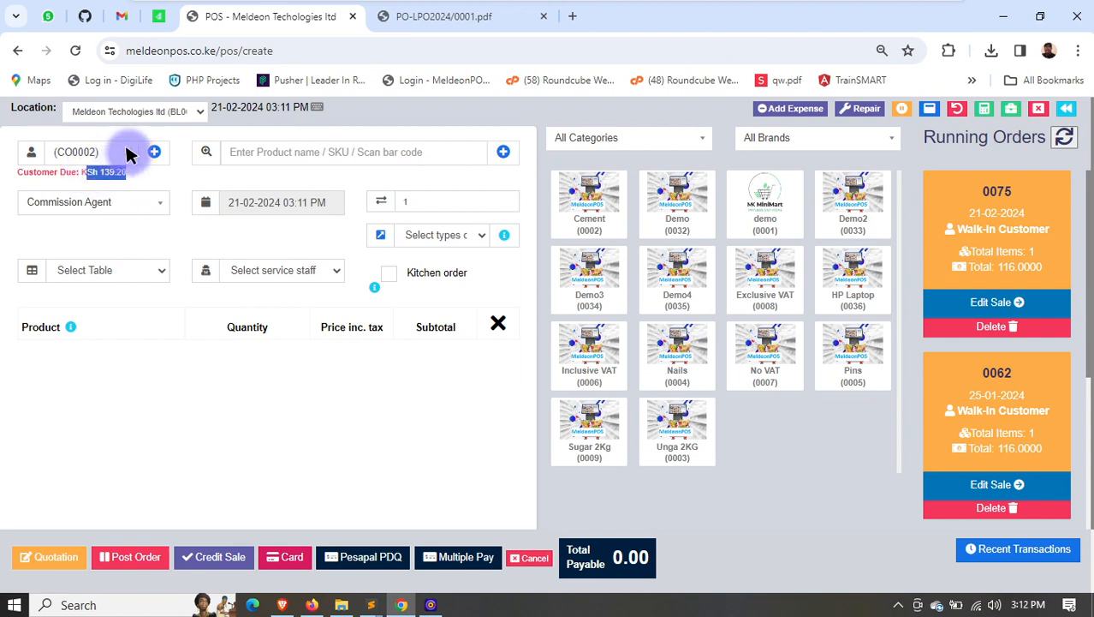
- Try to add the Demo product to the sale, and reload the POS page for a fresh sale
{"action": "left_click", "coordinate": [677, 214]}
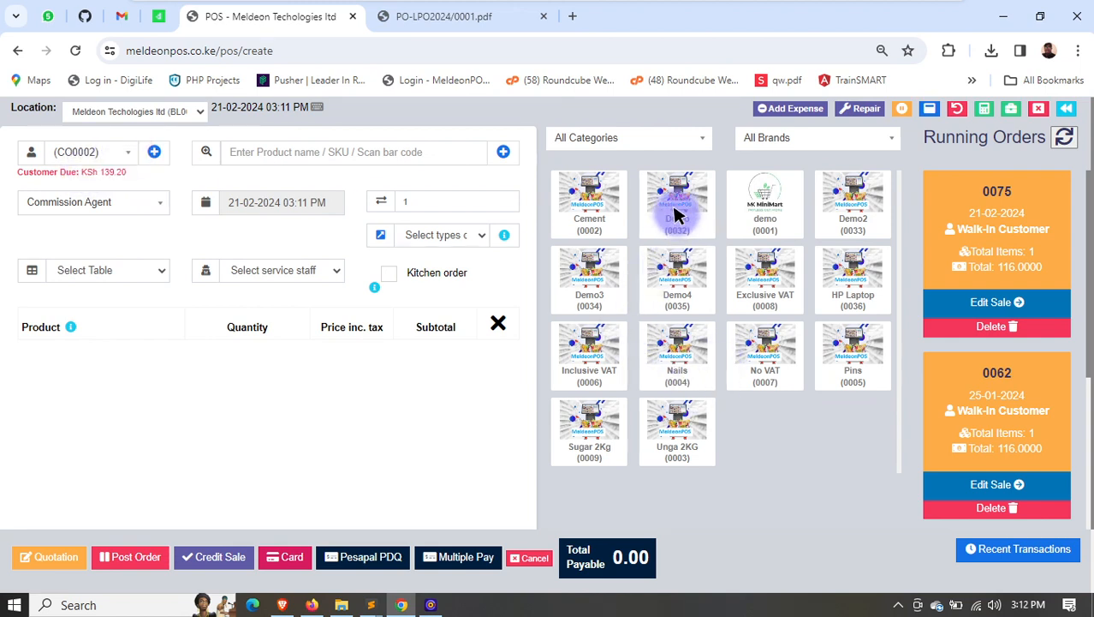
{"action": "left_click", "coordinate": [315, 50]}
{"action": "key", "text": "Return"}
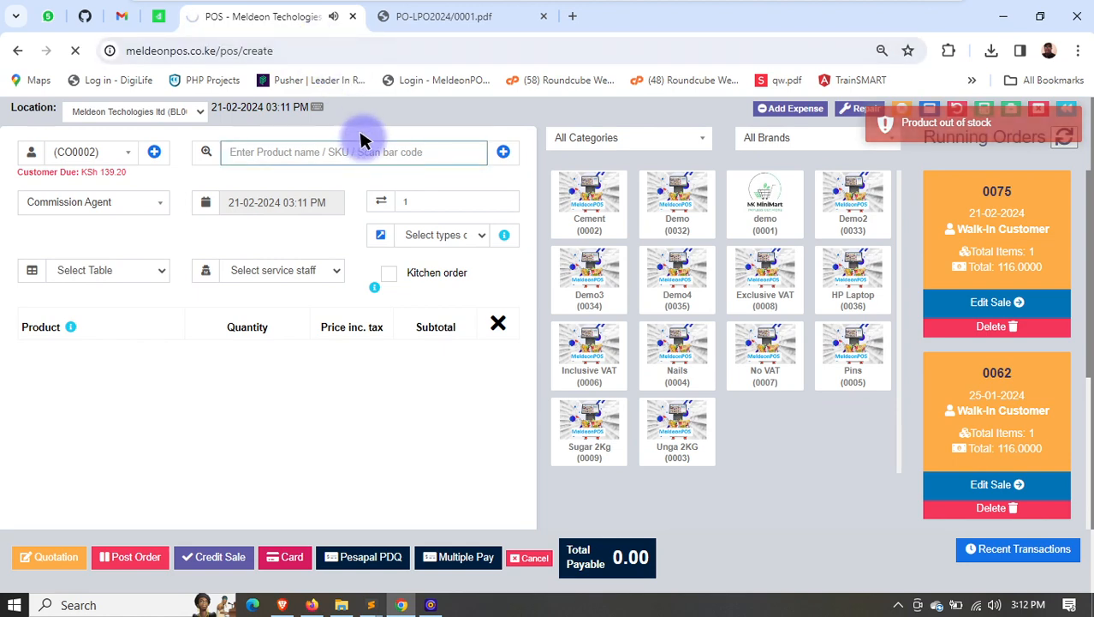
- Add one Cement and one Demo3 to the sale and enter a cash payment of 50 using Multiple Pay
{"action": "left_click", "coordinate": [593, 210]}
{"action": "left_click", "coordinate": [582, 294]}
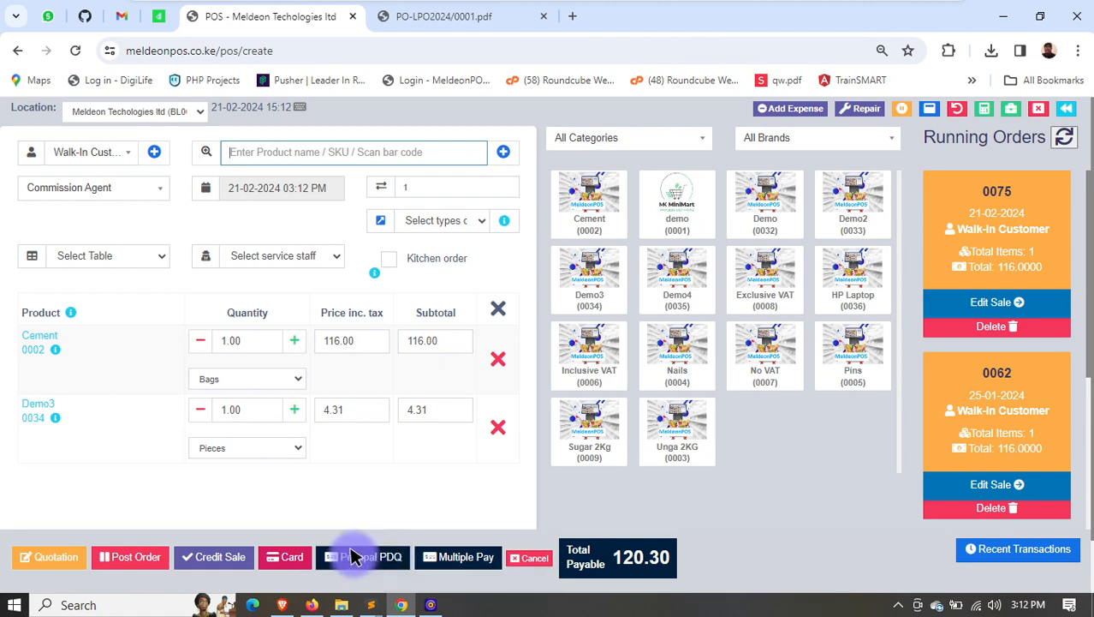
{"action": "left_click", "coordinate": [454, 556]}
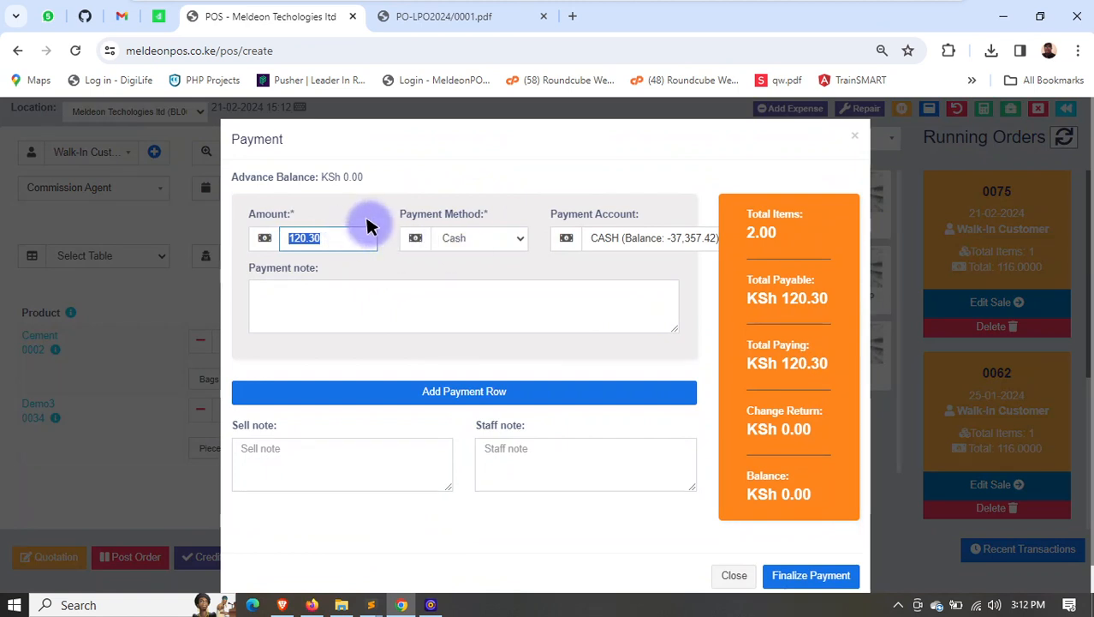
{"action": "type", "text": "50"}
{"action": "left_click", "coordinate": [513, 238]}
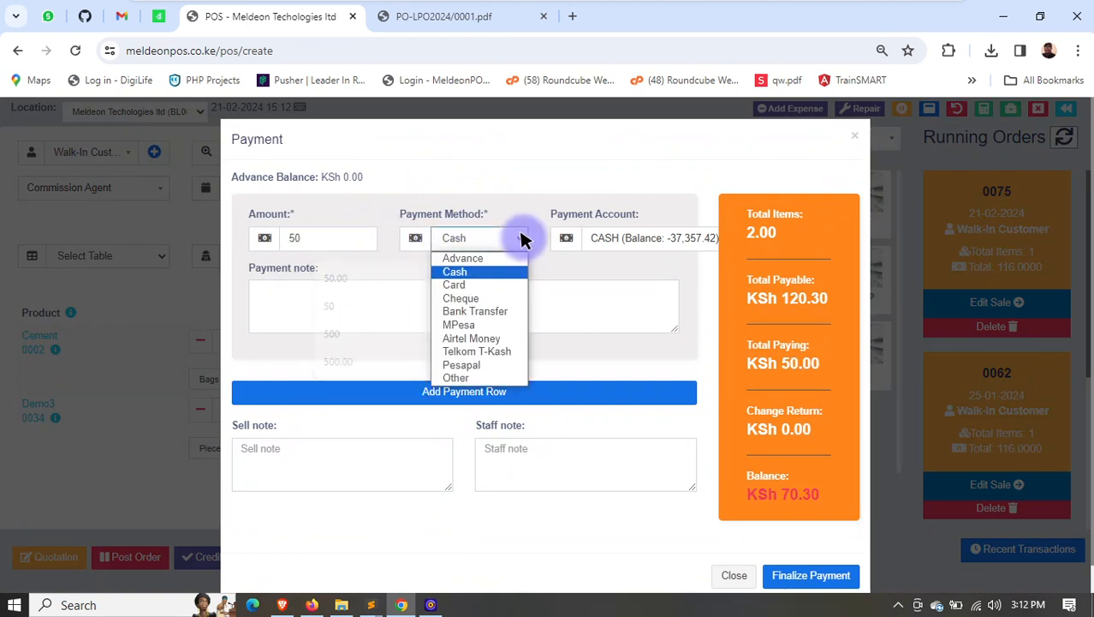
{"action": "left_click", "coordinate": [562, 255]}
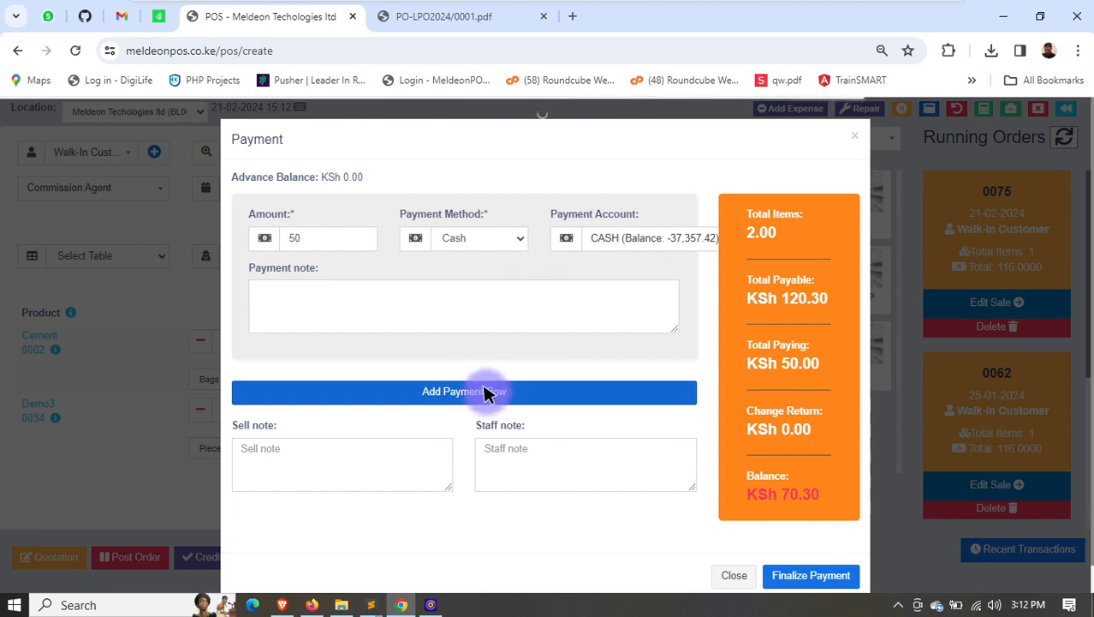
- Add a second payment row that covers the remaining 70.30 by MPesa
{"action": "left_click", "coordinate": [486, 393]}
{"action": "left_click", "coordinate": [488, 447]}
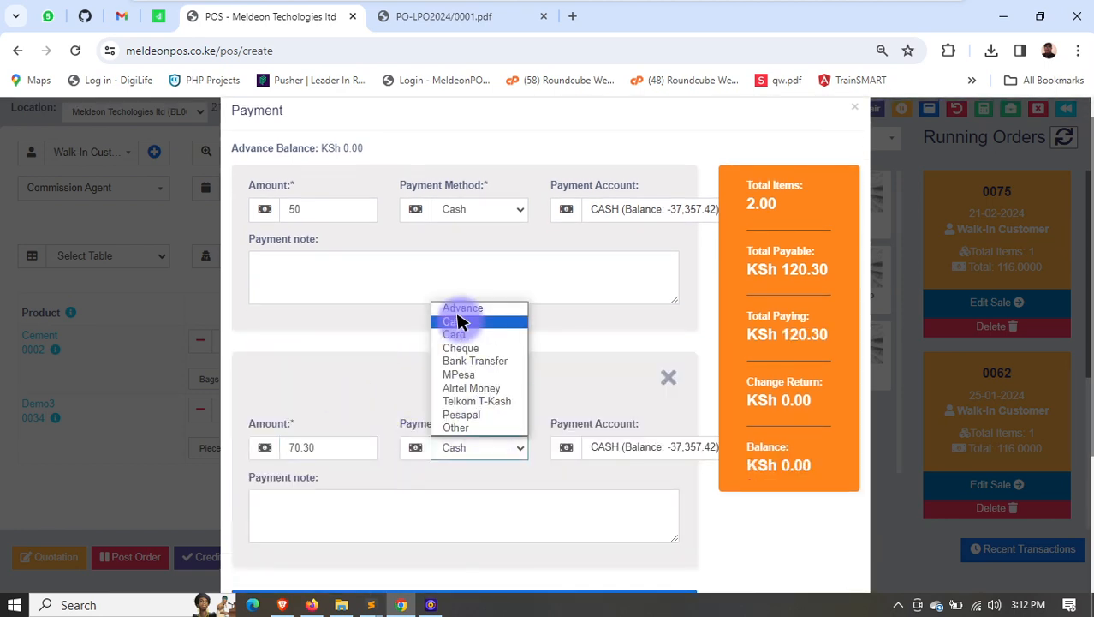
{"action": "left_click", "coordinate": [469, 375]}
{"action": "scroll", "coordinate": [518, 416], "scroll_direction": "down", "scroll_amount": 5}
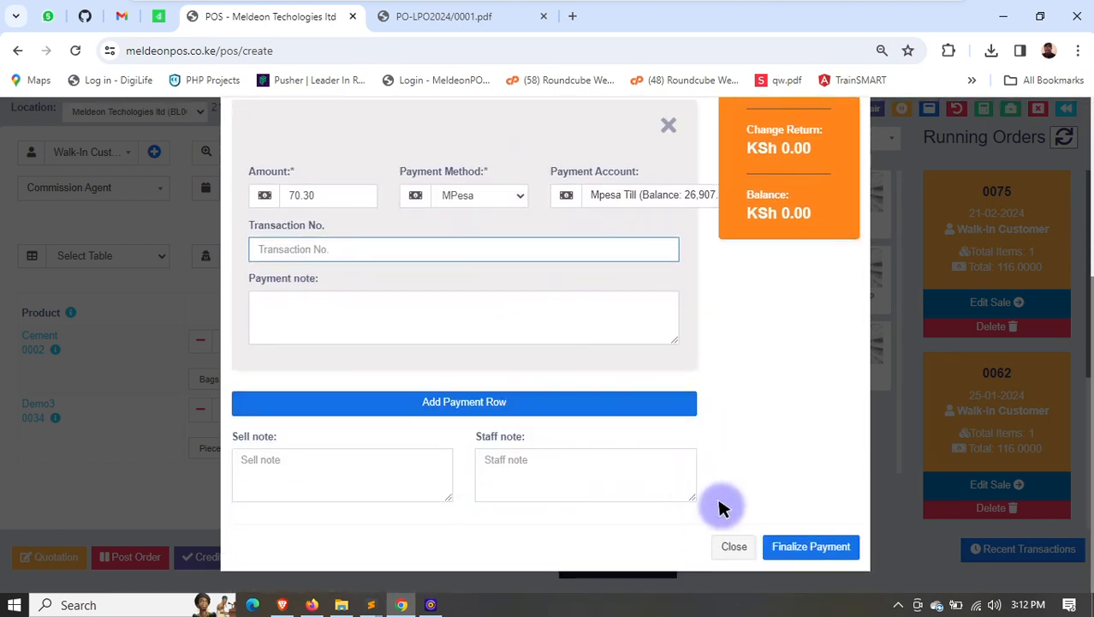
- Finalize the payment, check the cash and MPesa lines on the invoice, and close it without printing
{"action": "left_click", "coordinate": [802, 537]}
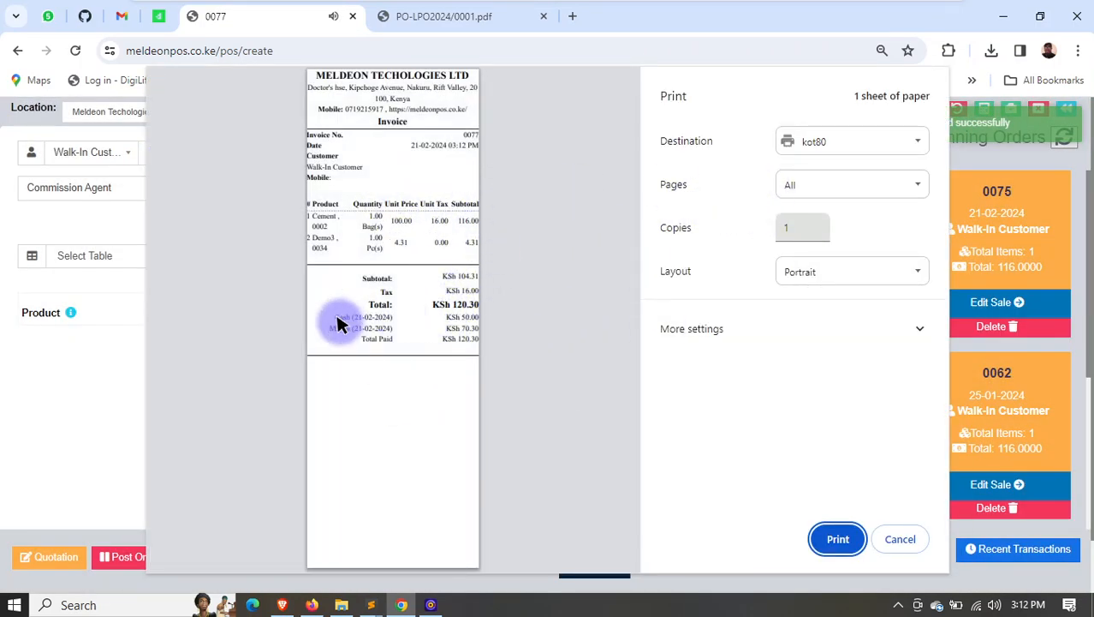
{"action": "left_click_drag", "start_coordinate": [372, 332], "coordinate": [455, 355]}
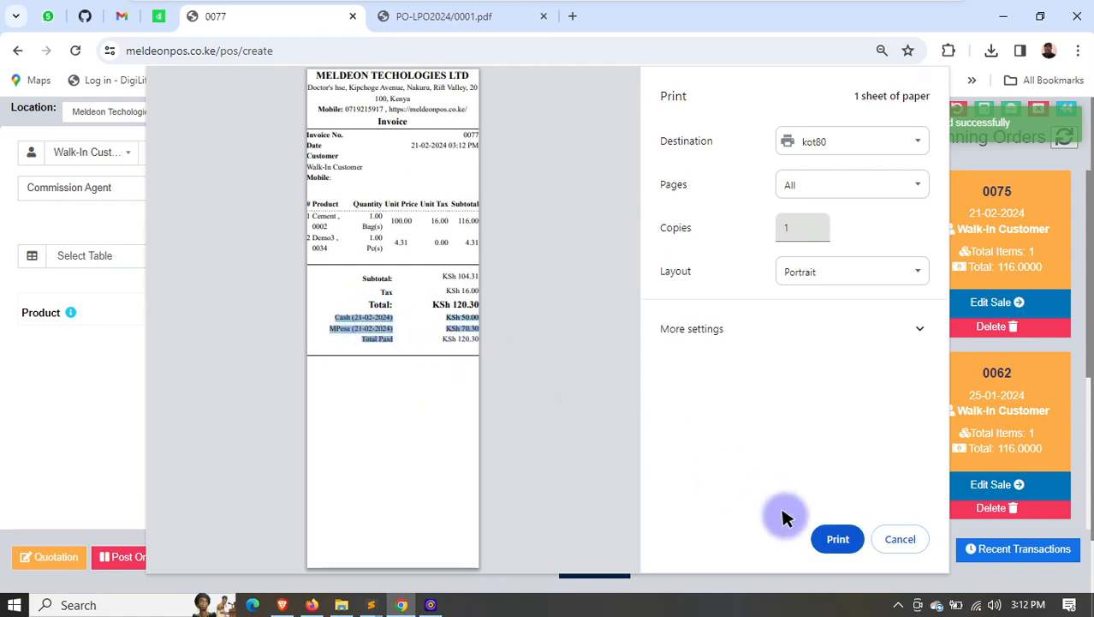
{"action": "left_click", "coordinate": [888, 533]}
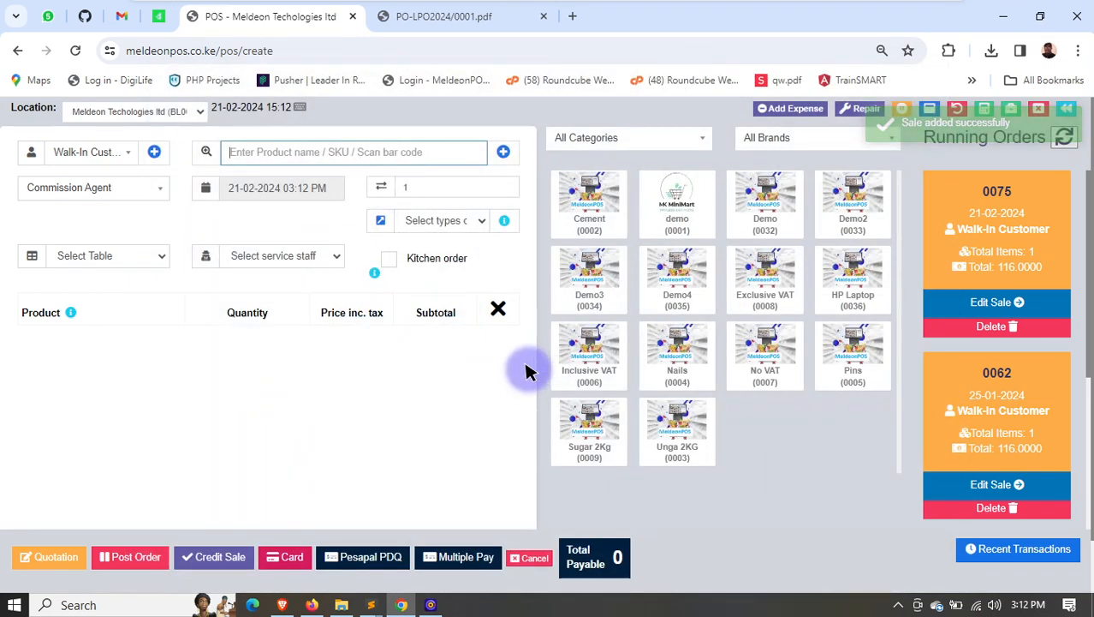
- Look through the final, quotation and draft lists of the recent transactions and close them
{"action": "left_click", "coordinate": [1021, 550]}
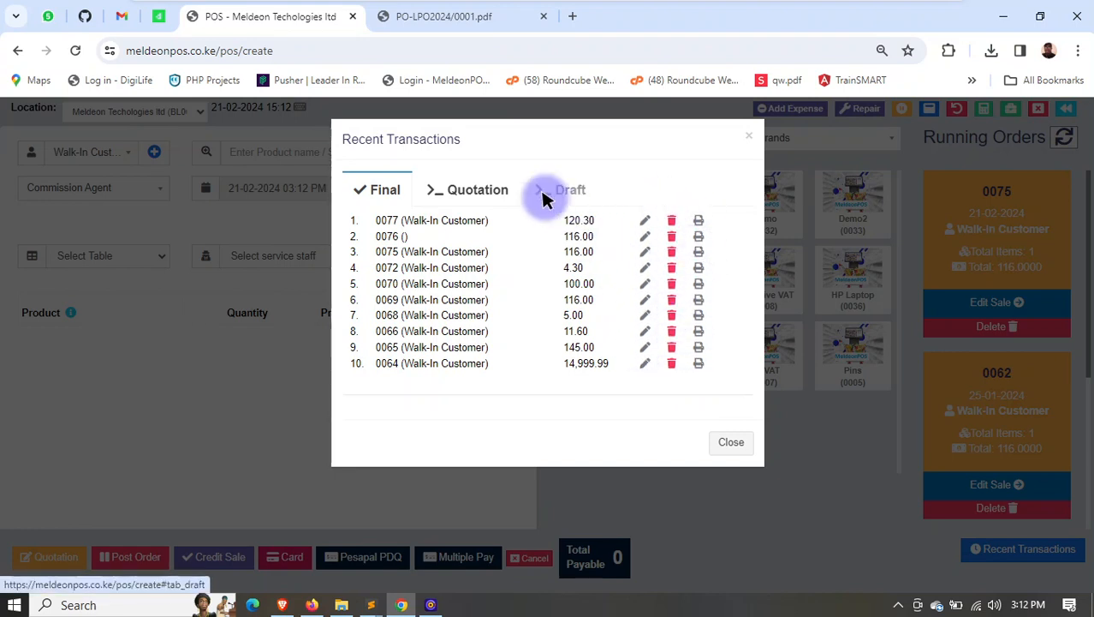
{"action": "left_click", "coordinate": [478, 189]}
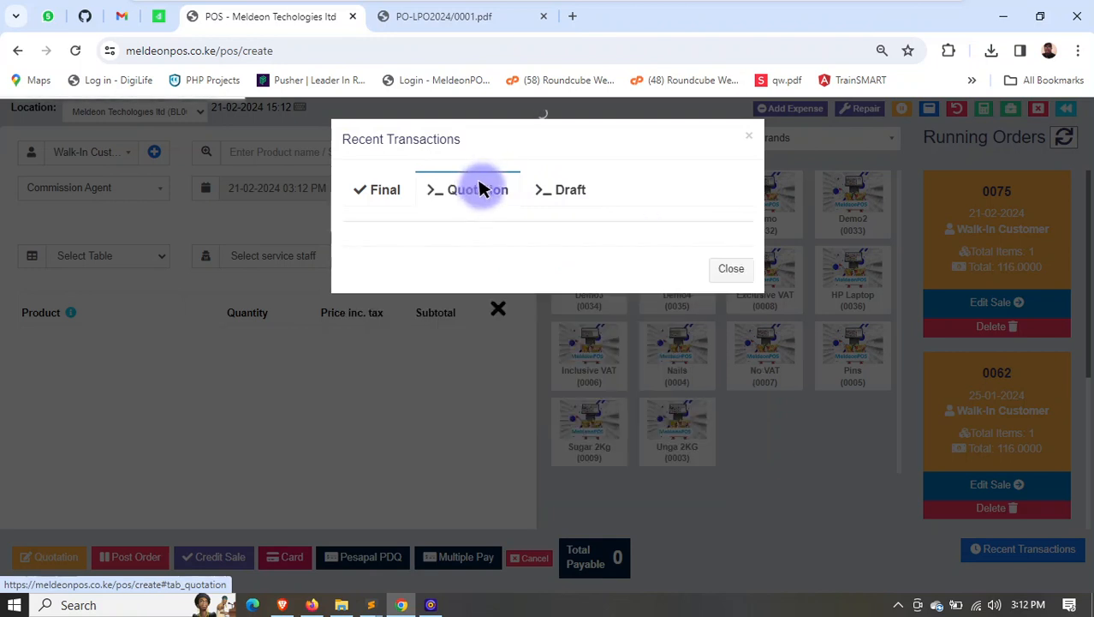
{"action": "left_click", "coordinate": [572, 189]}
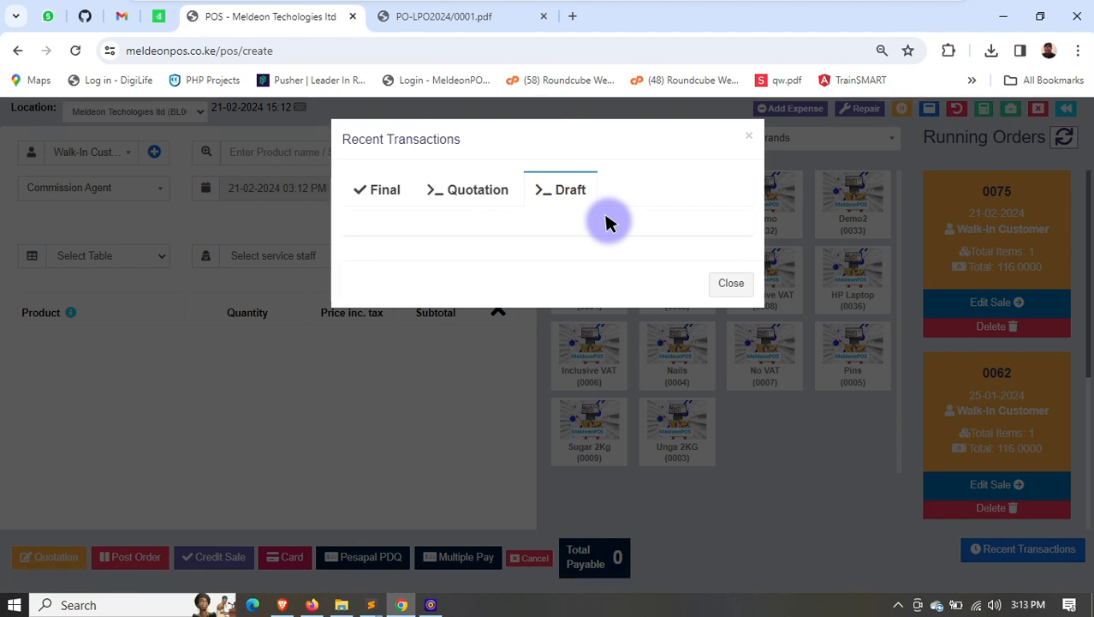
{"action": "left_click", "coordinate": [730, 284]}
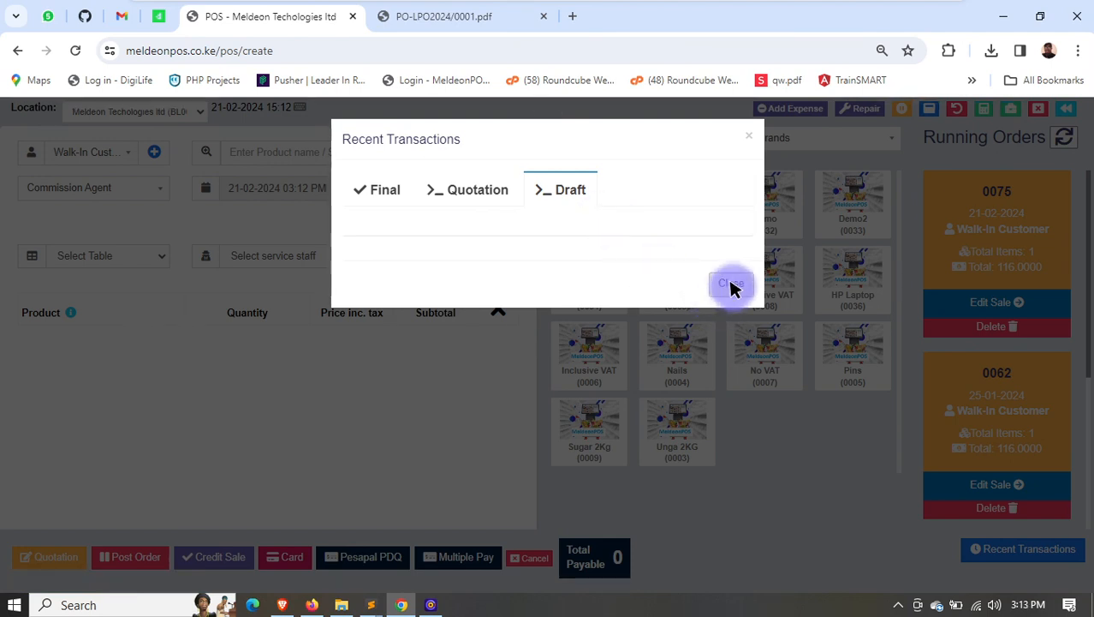
{"action": "left_click", "coordinate": [730, 284]}
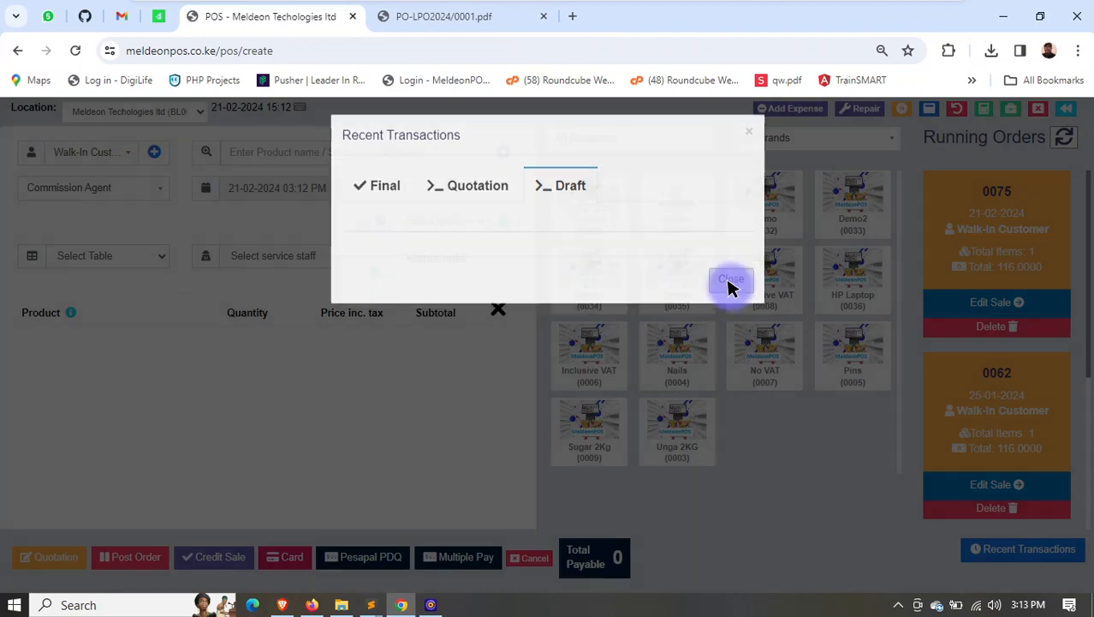
- Leave the POS screen for the POS sales list and look over its sales and the other Sell pages
{"action": "scroll", "coordinate": [878, 312], "scroll_direction": "up", "scroll_amount": 2}
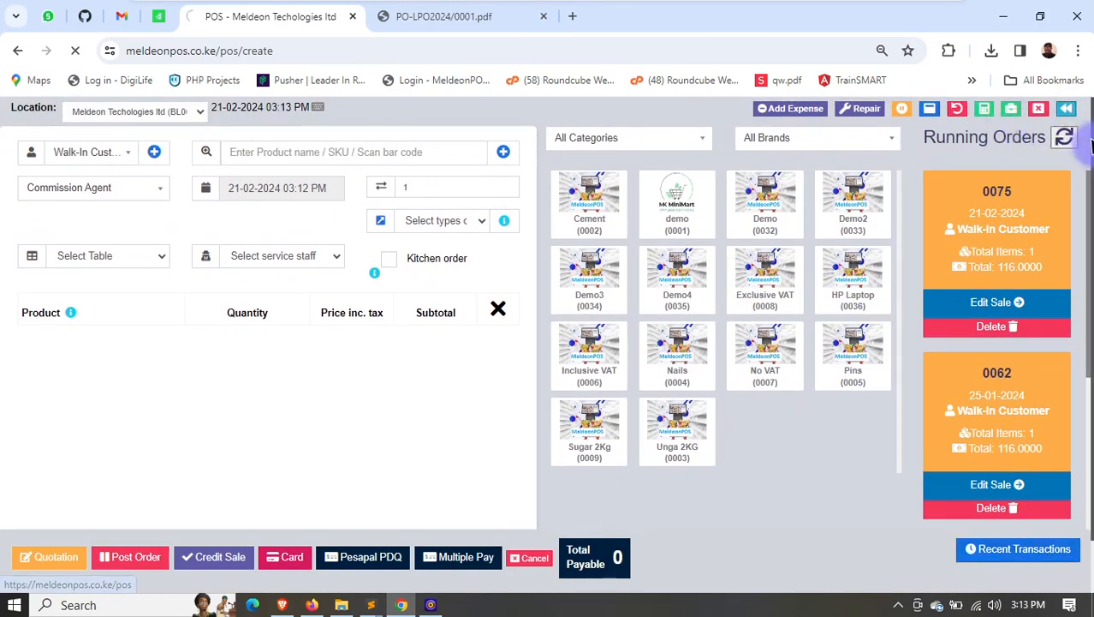
{"action": "scroll", "coordinate": [34, 342], "scroll_direction": "down", "scroll_amount": 2}
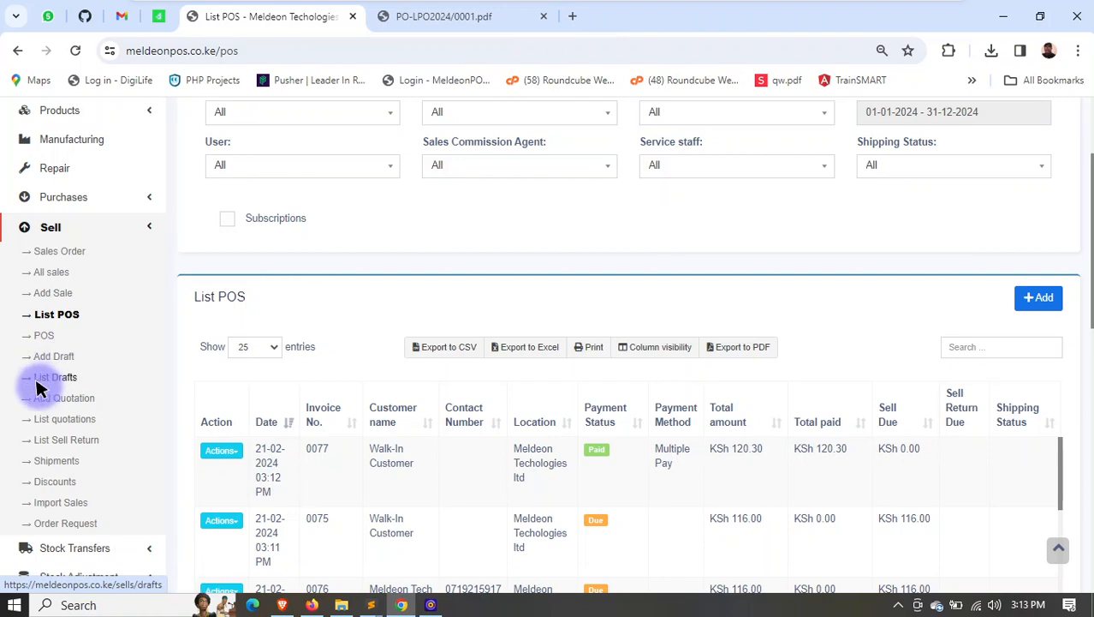
{"action": "scroll", "coordinate": [65, 403], "scroll_direction": "down", "scroll_amount": 1}
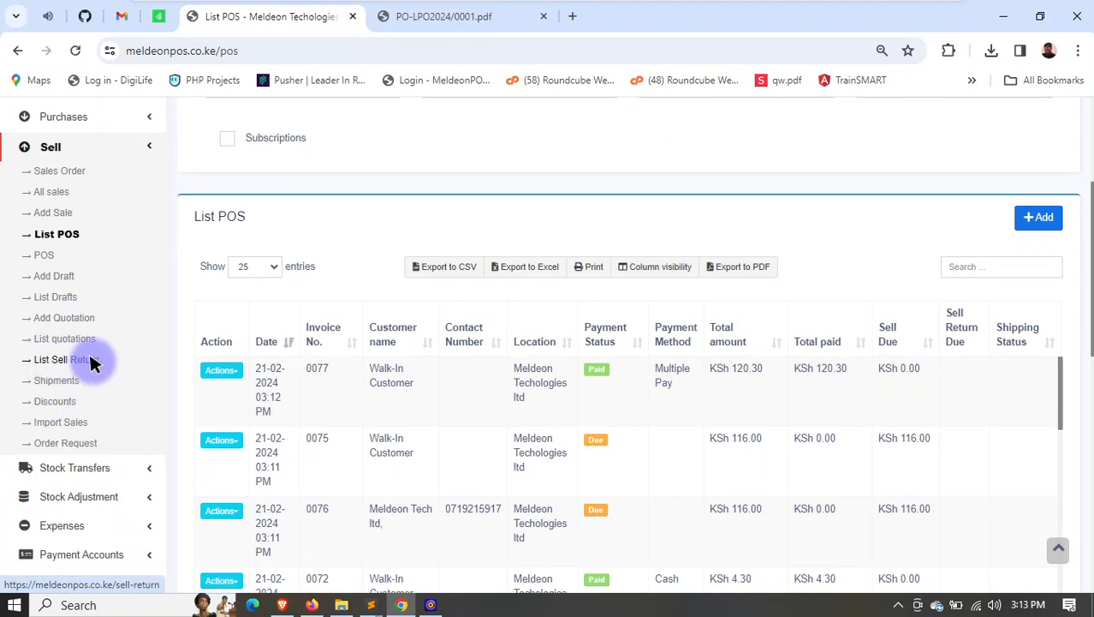
{"action": "scroll", "coordinate": [79, 389], "scroll_direction": "down", "scroll_amount": 1}
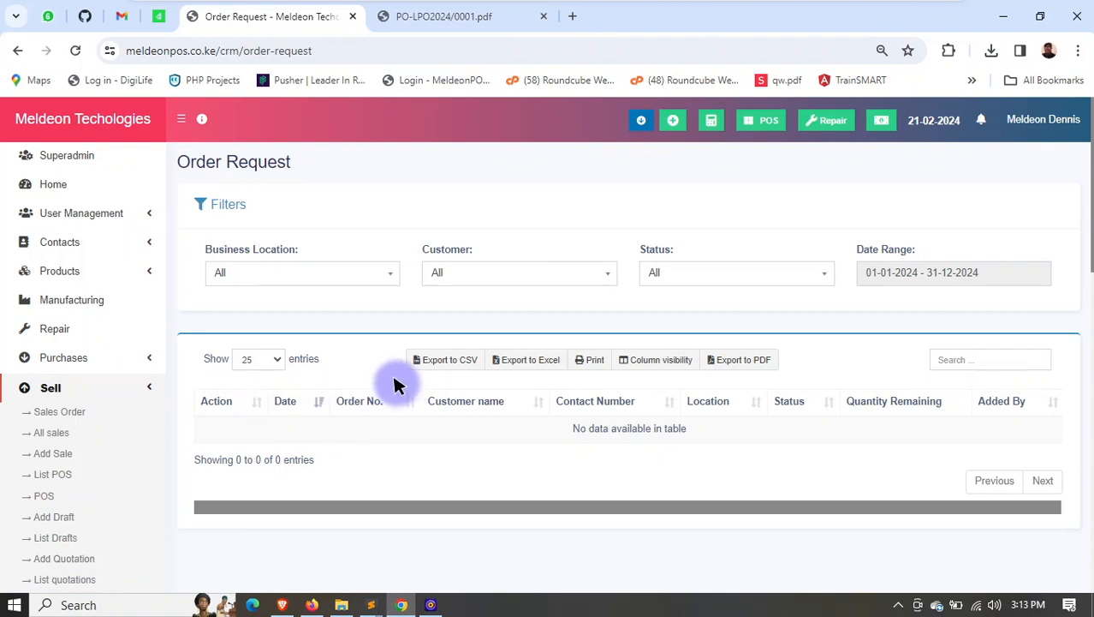
- Sort the order requests by order number, reload the Order Request page, and look over its table
{"action": "left_click", "coordinate": [404, 406]}
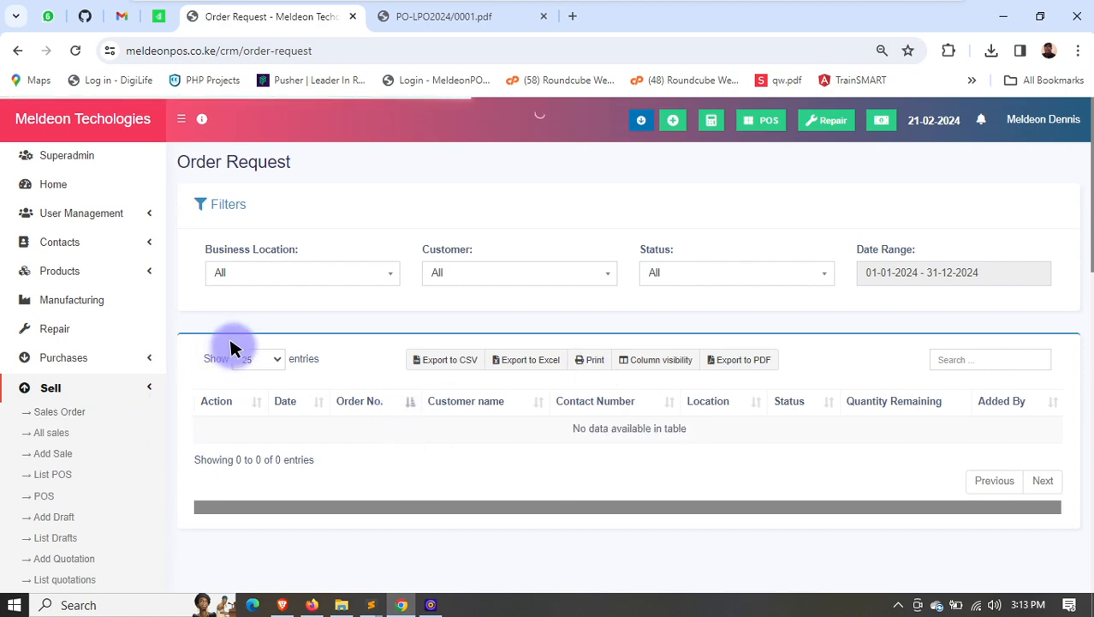
{"action": "scroll", "coordinate": [43, 437], "scroll_direction": "down", "scroll_amount": 4}
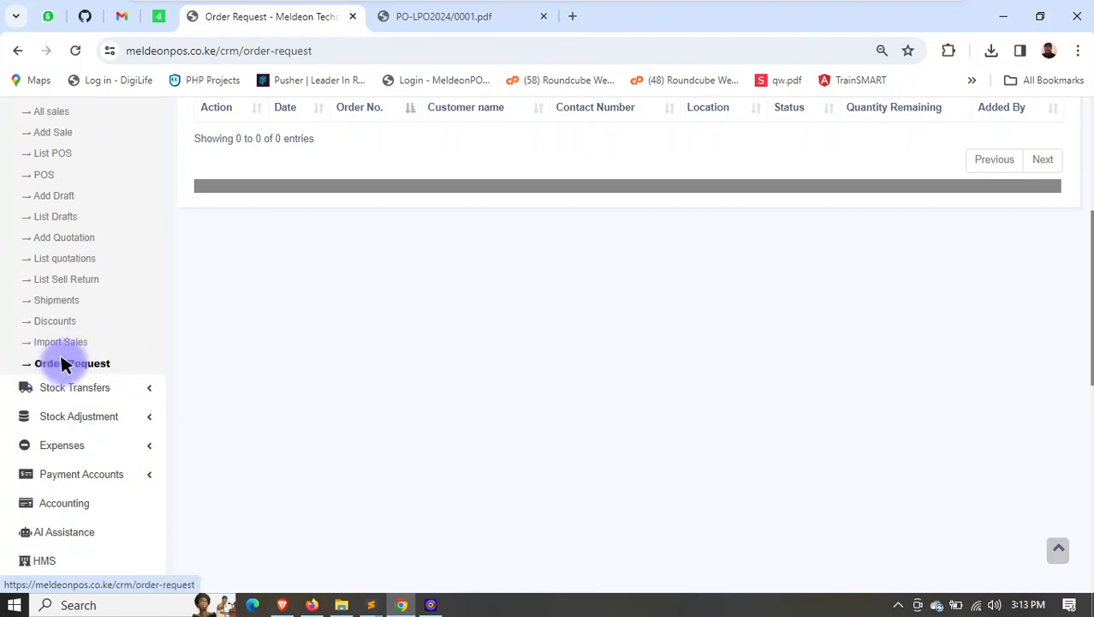
{"action": "left_click", "coordinate": [73, 362]}
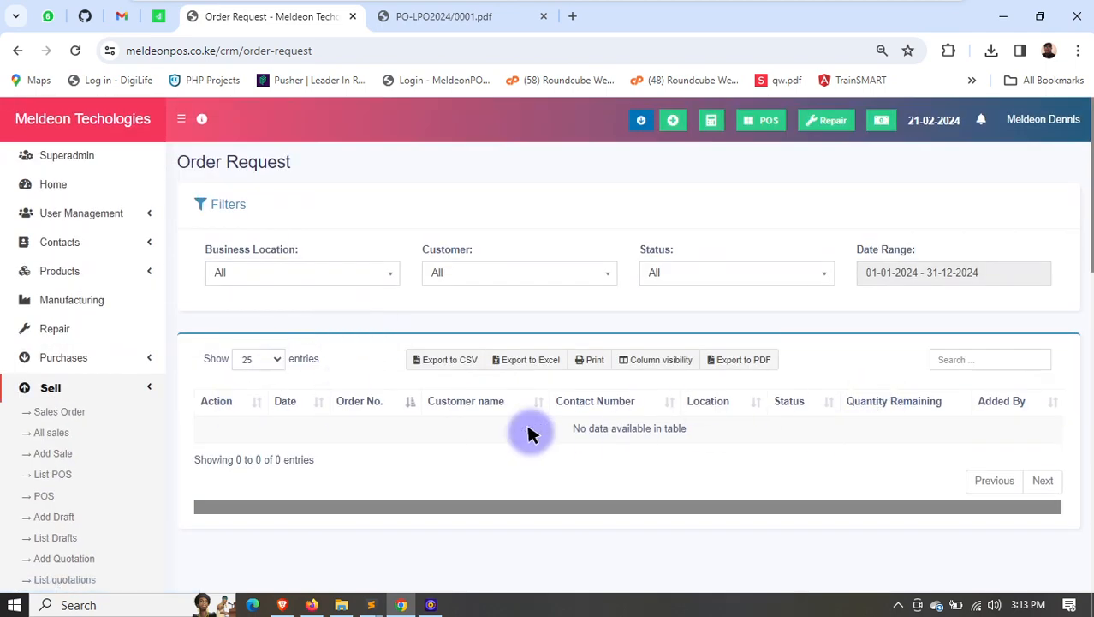
{"action": "scroll", "coordinate": [531, 428], "scroll_direction": "down", "scroll_amount": 3}
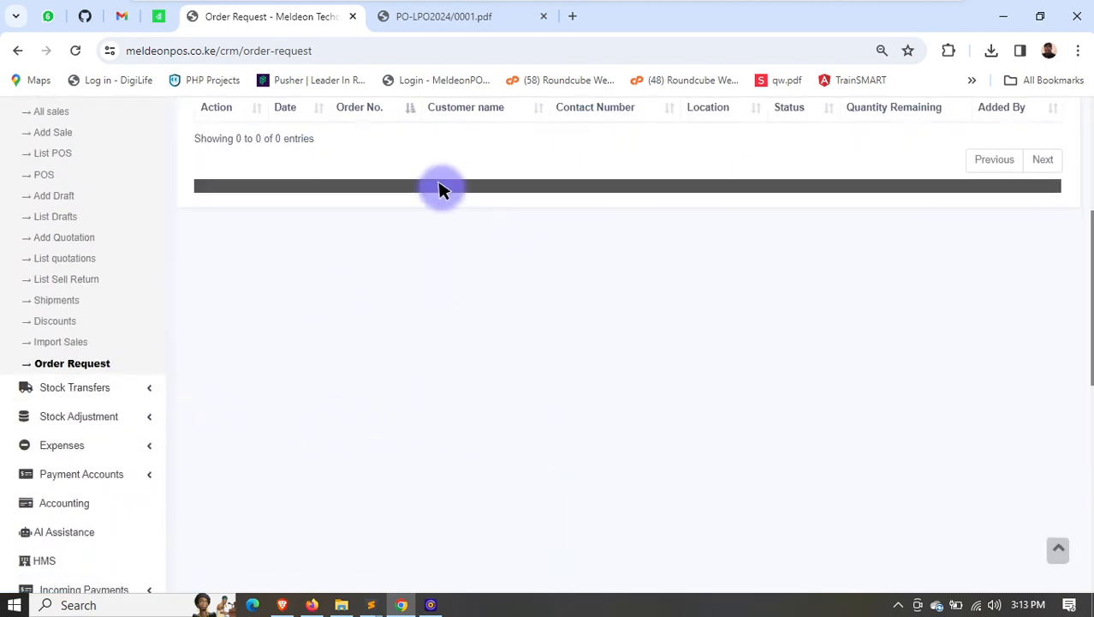
{"action": "scroll", "coordinate": [433, 185], "scroll_direction": "up", "scroll_amount": 3}
{"action": "scroll", "coordinate": [47, 350], "scroll_direction": "down", "scroll_amount": 1}
{"action": "scroll", "coordinate": [47, 349], "scroll_direction": "down", "scroll_amount": 1}
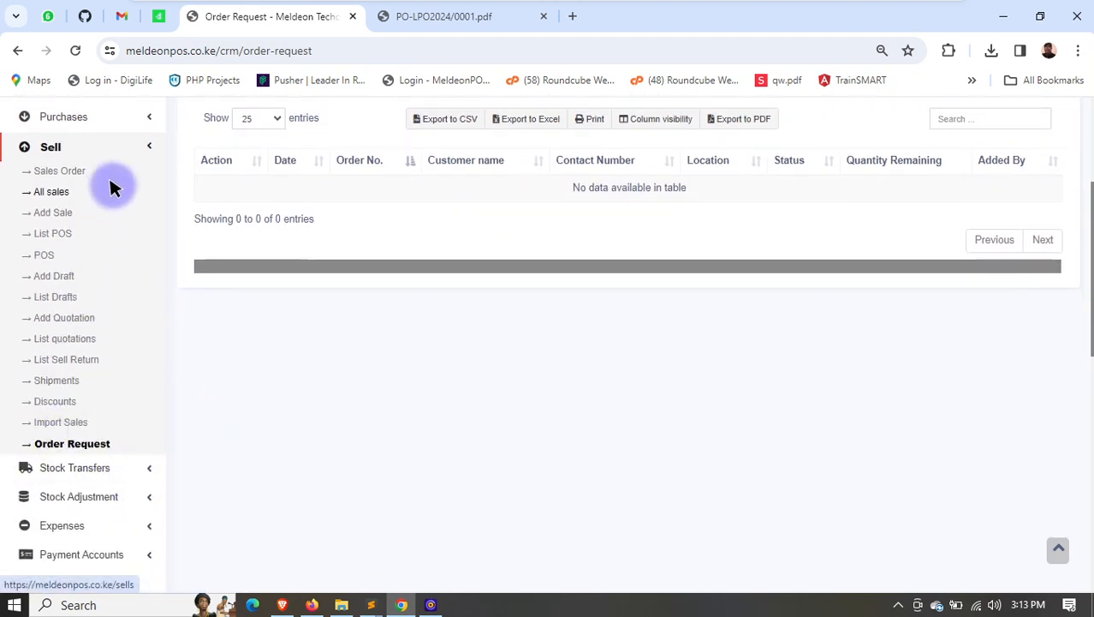
- Start a new stock transfer and set its status to In Transit
{"action": "left_click", "coordinate": [133, 143]}
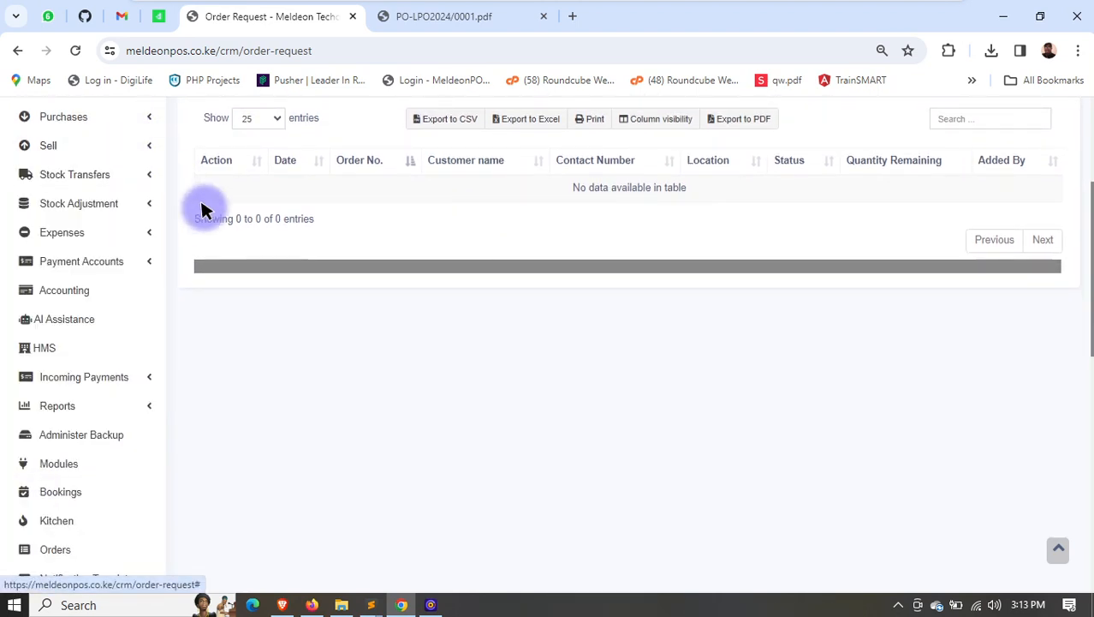
{"action": "left_click", "coordinate": [126, 171]}
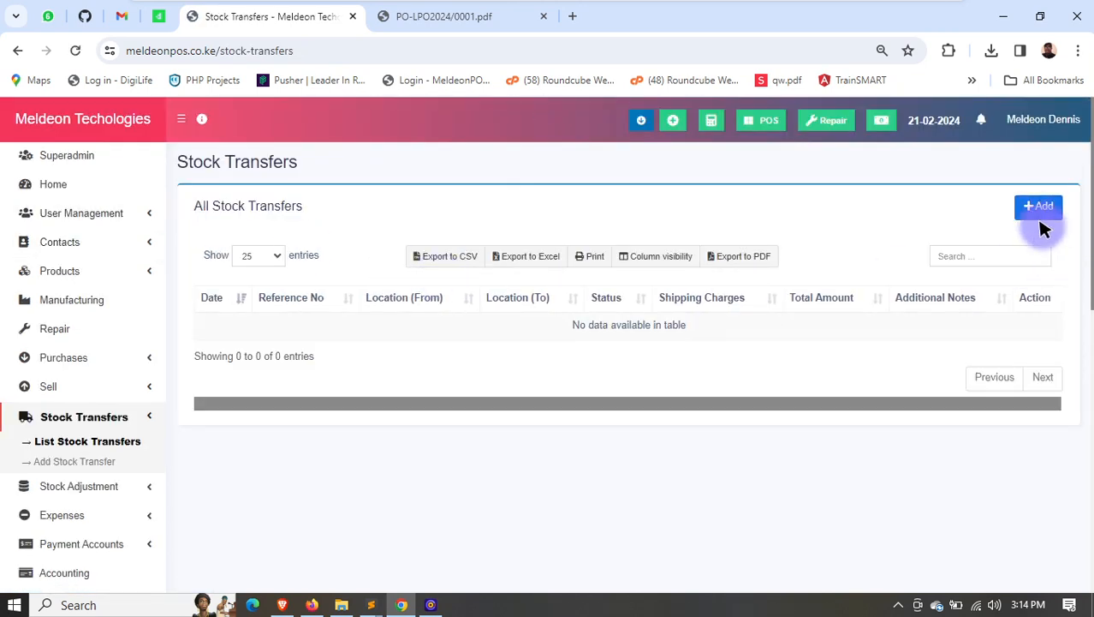
{"action": "left_click", "coordinate": [1034, 207]}
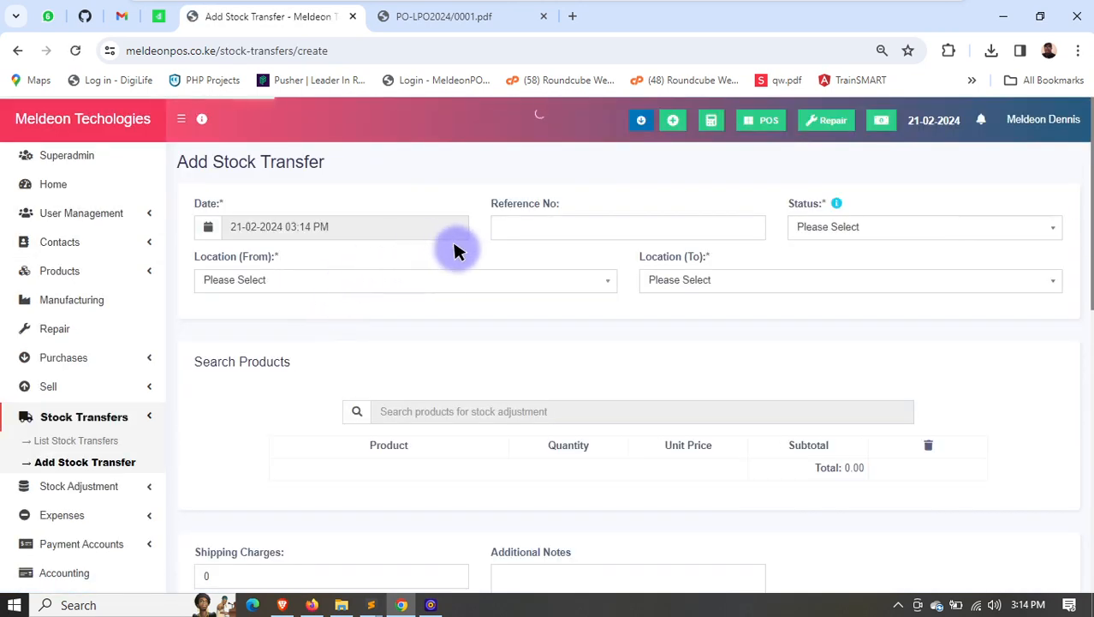
{"action": "left_click", "coordinate": [885, 224]}
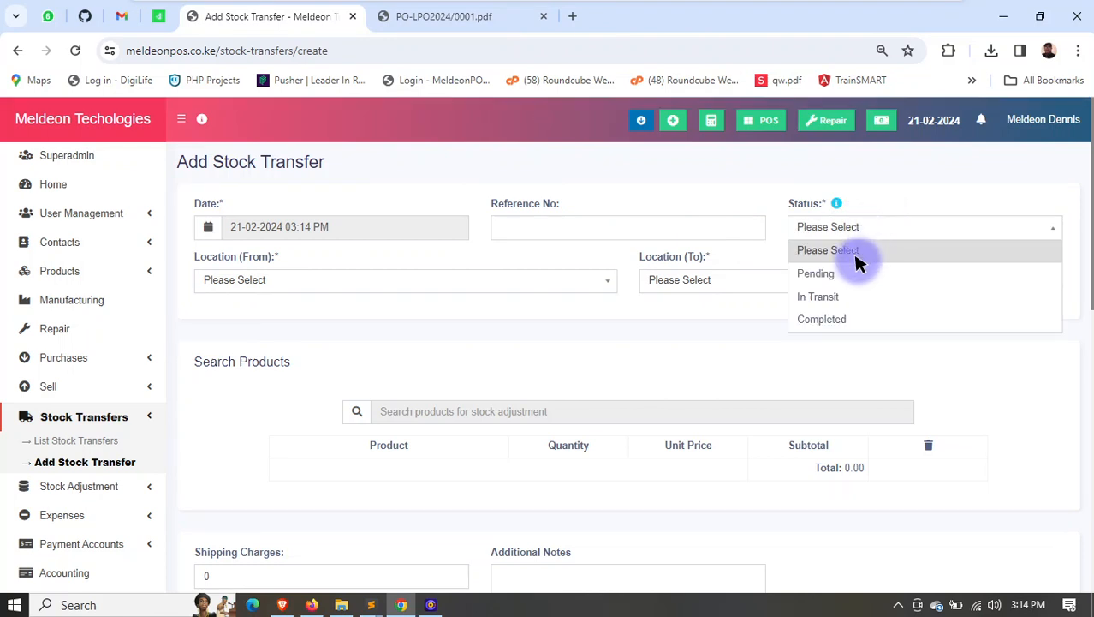
{"action": "left_click", "coordinate": [831, 298]}
- Set the transfer's source location to Meldeon Techologies ltd (BL0001) and its destination to ALDEN SOLUTIONS (AL)
{"action": "left_click", "coordinate": [384, 284]}
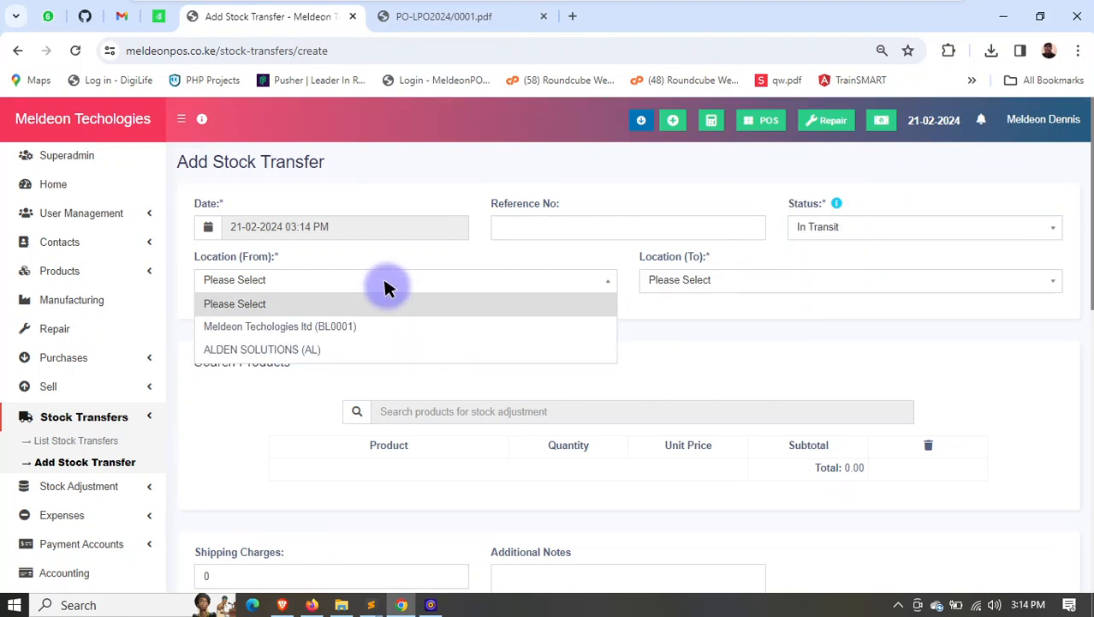
{"action": "left_click", "coordinate": [330, 328]}
{"action": "left_click", "coordinate": [672, 281]}
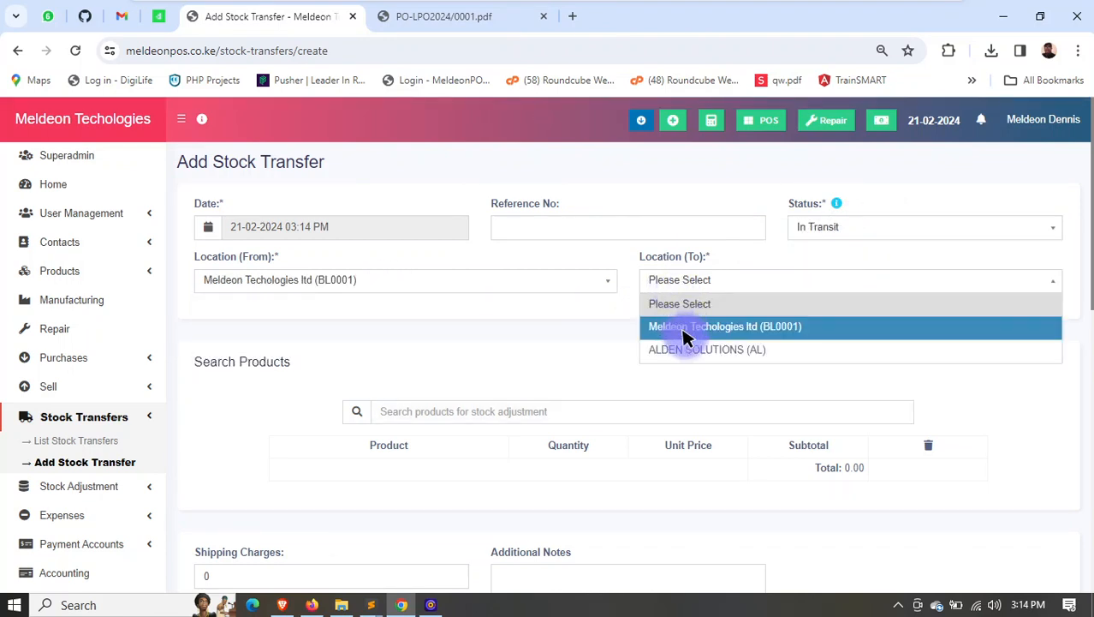
{"action": "left_click", "coordinate": [690, 350]}
- Search for DEMO and add the demo product (0001) to the stock transfer
{"action": "type", "text": "DEMO"}
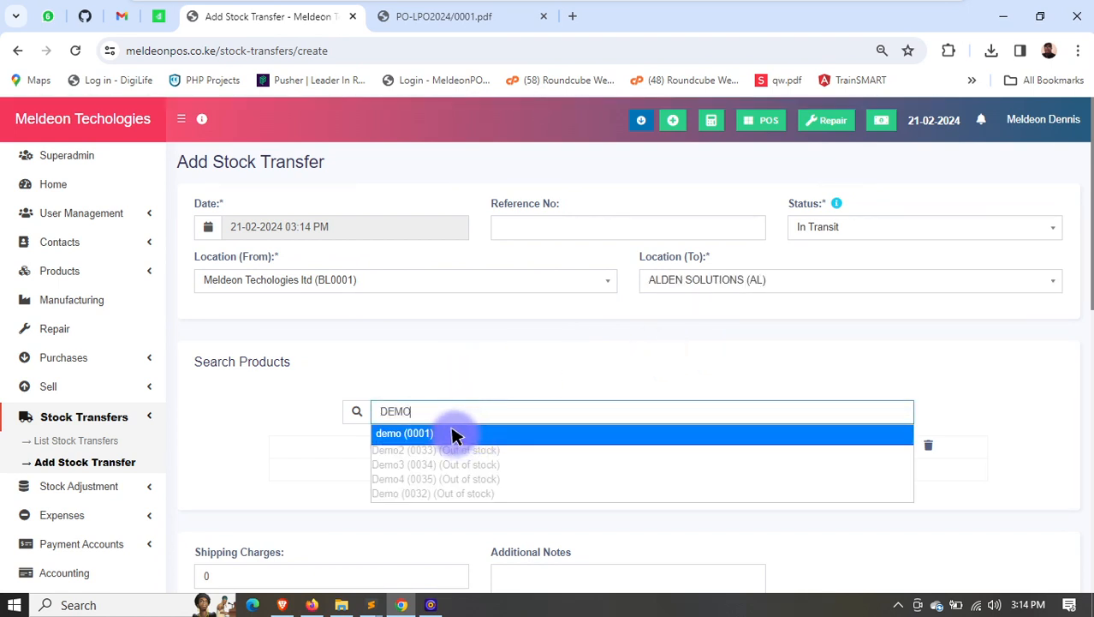
{"action": "left_click", "coordinate": [451, 434]}
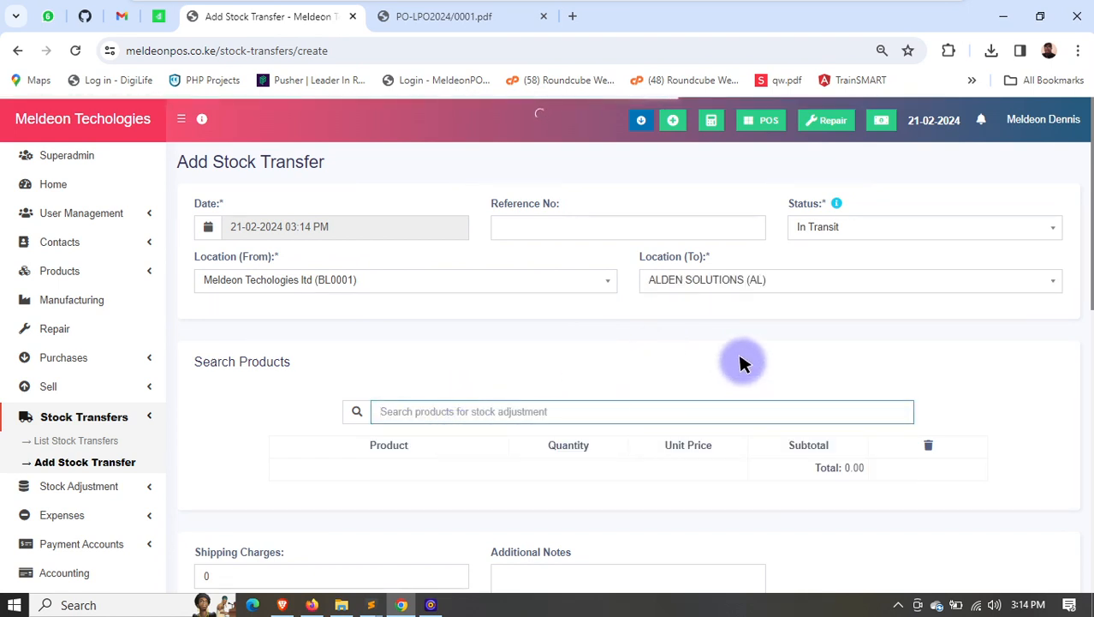
{"action": "scroll", "coordinate": [740, 361], "scroll_direction": "down", "scroll_amount": 2}
- Try a transfer quantity of 44 for the demo product and replace it with 20
{"action": "left_click_drag", "start_coordinate": [327, 337], "coordinate": [358, 336]}
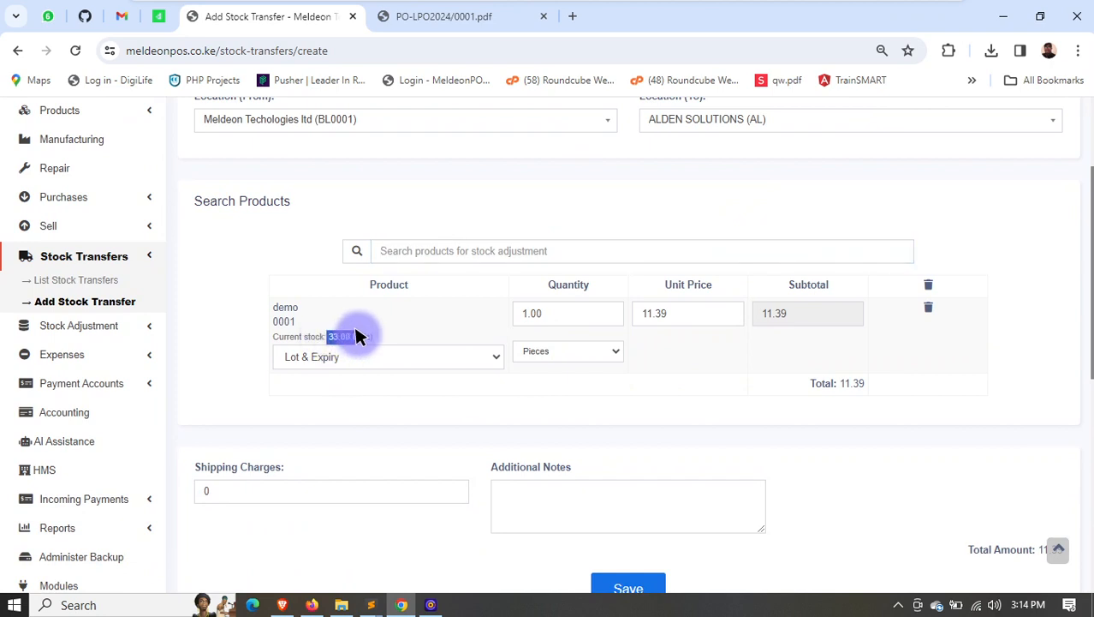
{"action": "left_click", "coordinate": [572, 317]}
{"action": "type", "text": "44"}
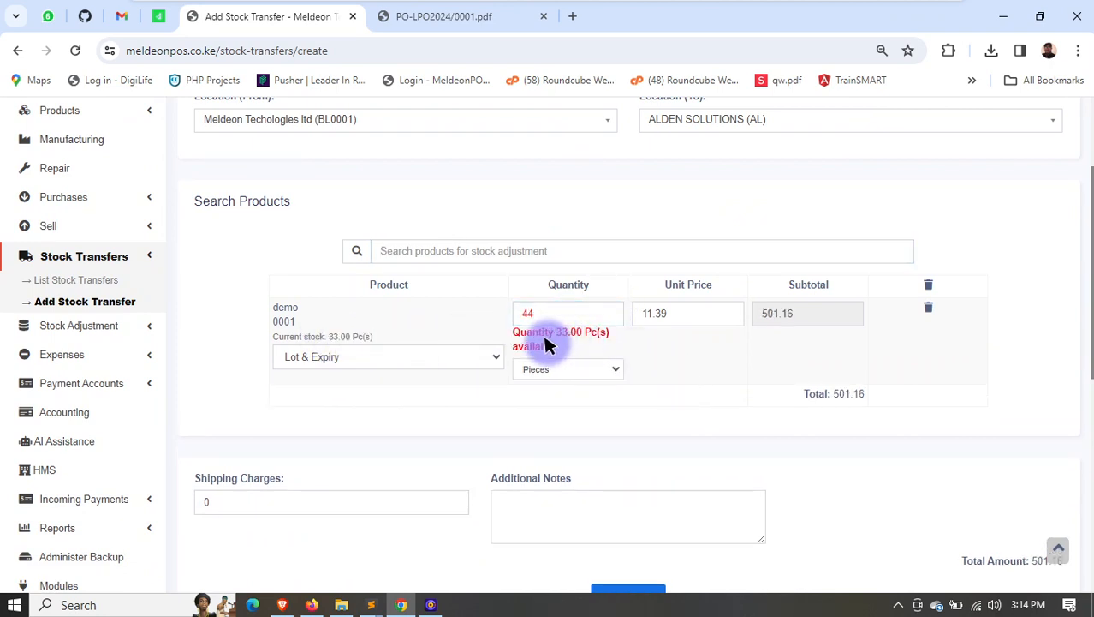
{"action": "left_click_drag", "start_coordinate": [549, 334], "coordinate": [458, 317]}
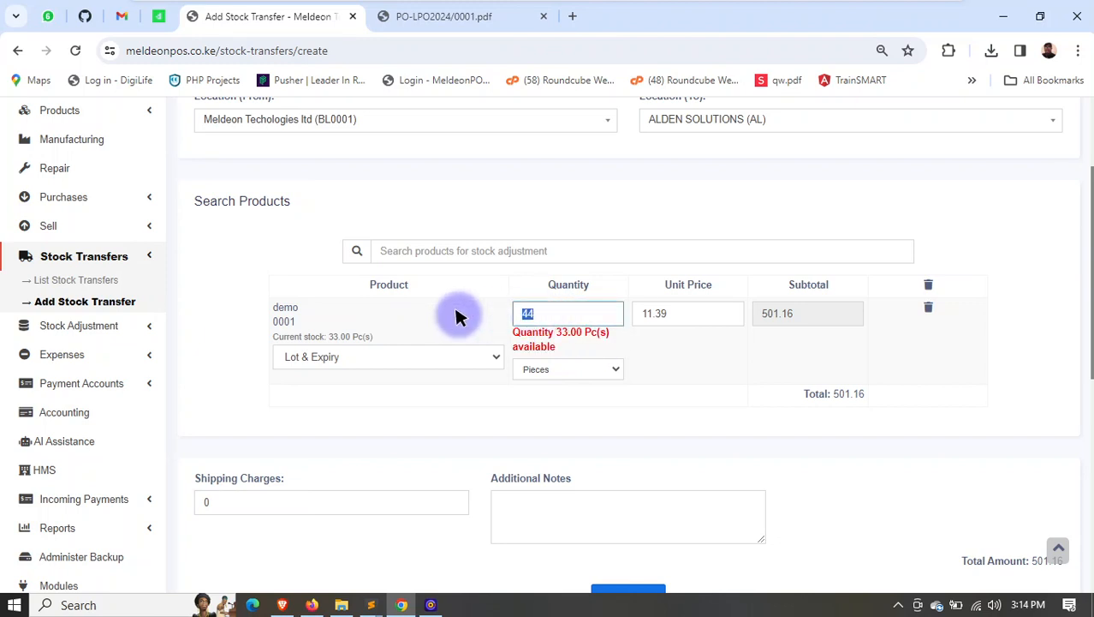
{"action": "type", "text": "20"}
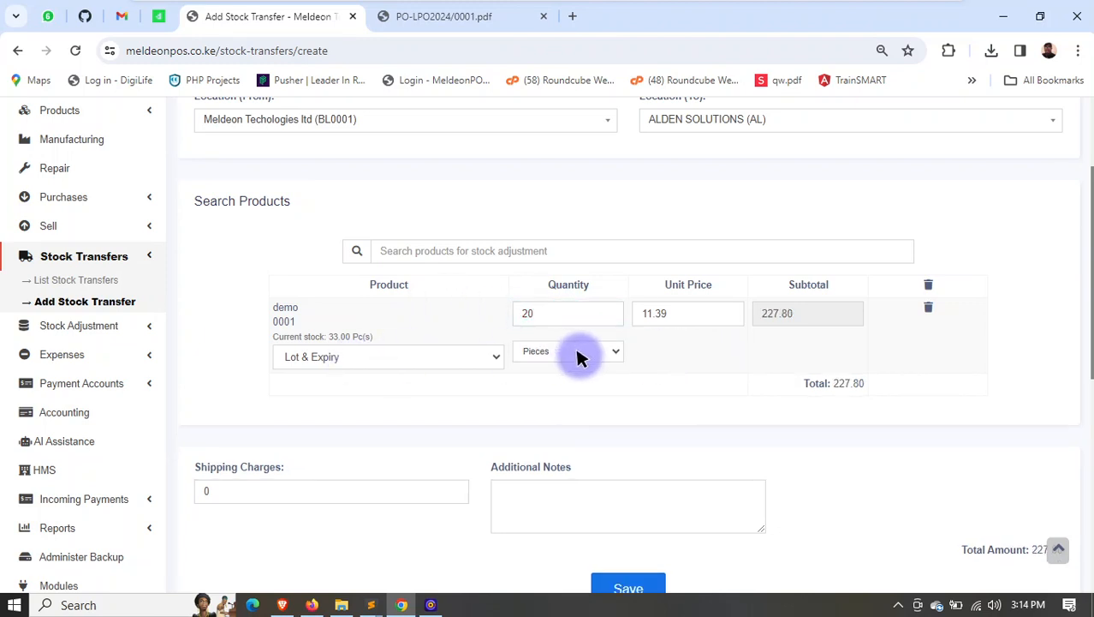
- Set the stock transfer's shipping charges to 20 and save the transfer
{"action": "scroll", "coordinate": [766, 345], "scroll_direction": "down", "scroll_amount": 2}
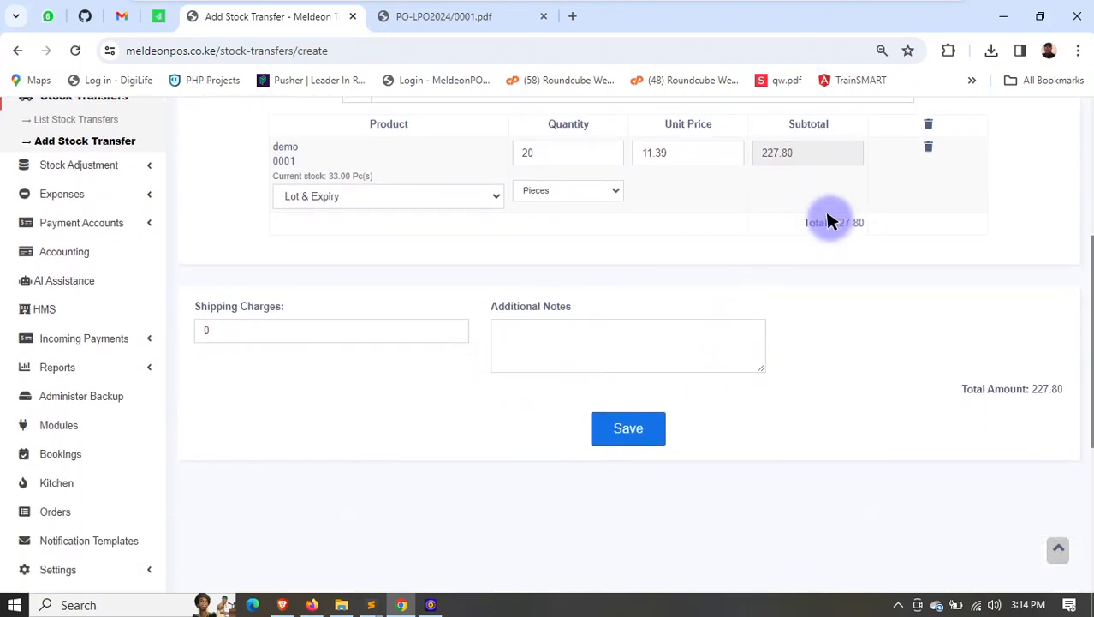
{"action": "left_click_drag", "start_coordinate": [828, 221], "coordinate": [814, 247]}
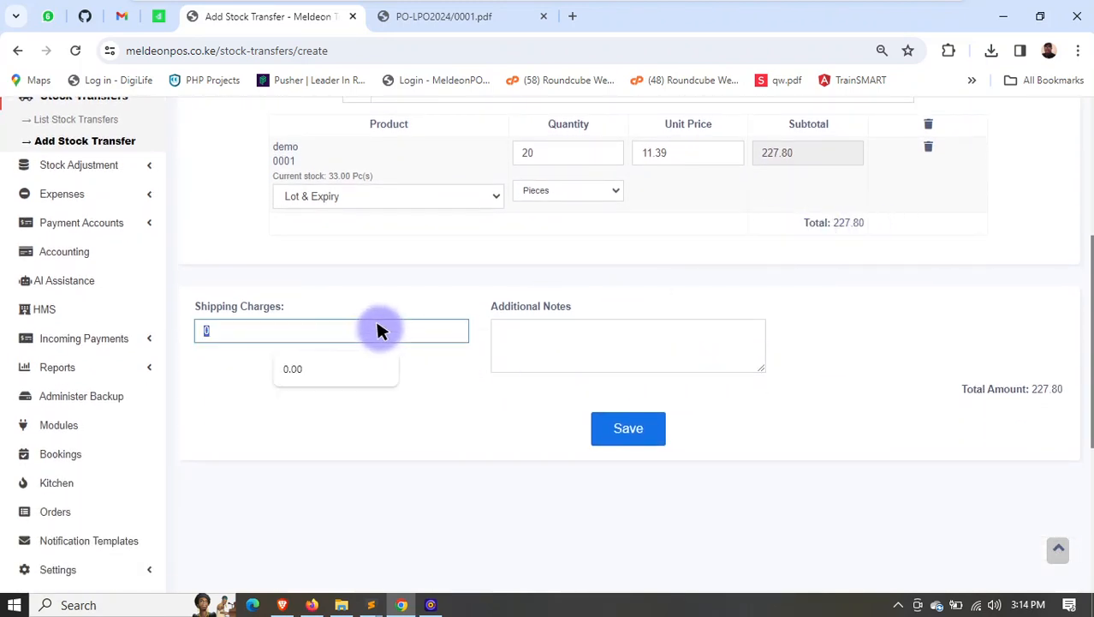
{"action": "type", "text": "20"}
{"action": "left_click", "coordinate": [455, 376]}
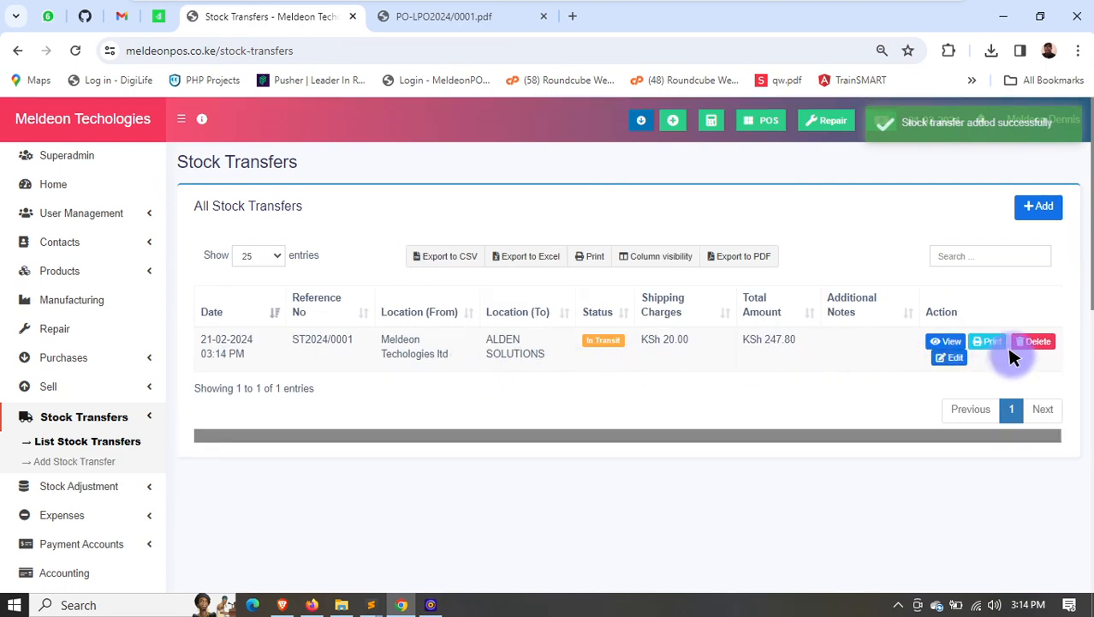
- Update the status of stock transfer ST2024/0001 to Completed
{"action": "left_click", "coordinate": [606, 340]}
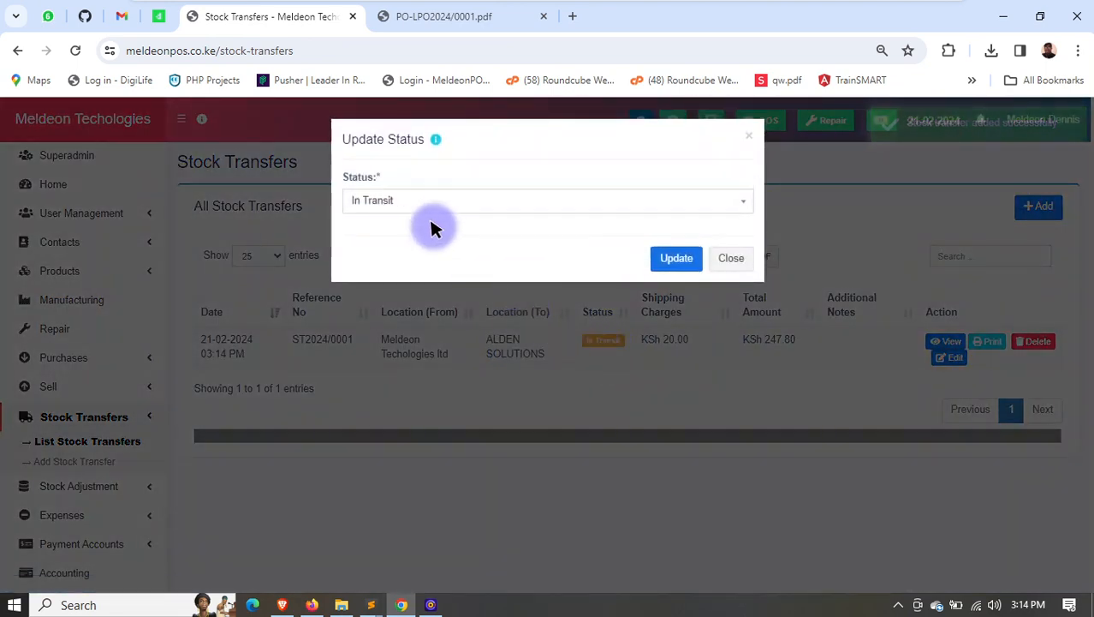
{"action": "left_click", "coordinate": [430, 197]}
{"action": "left_click", "coordinate": [394, 292]}
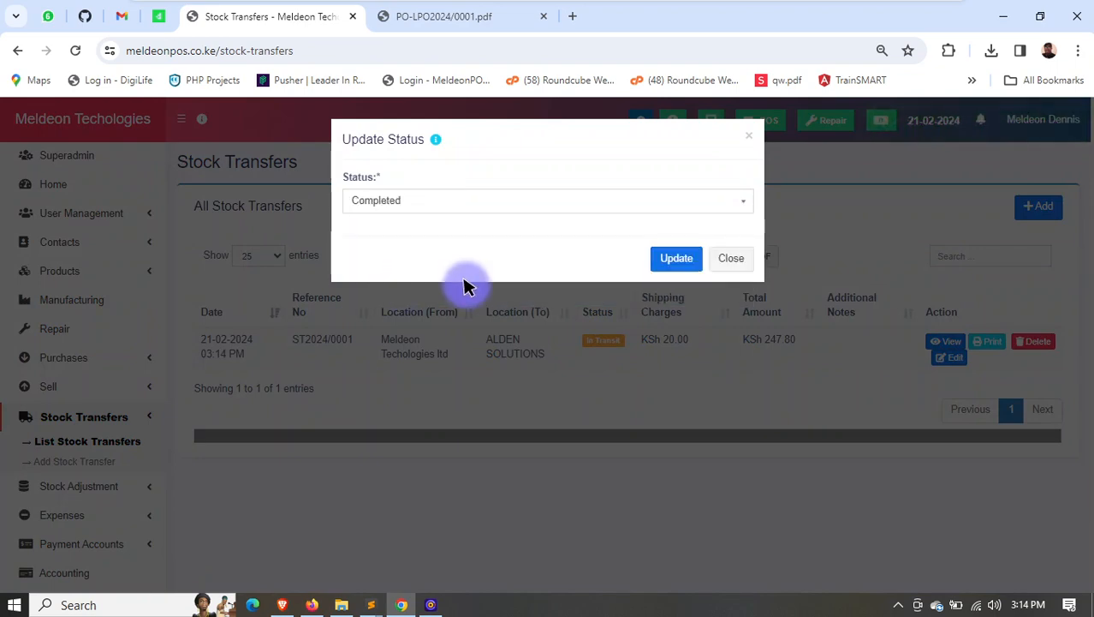
{"action": "left_click", "coordinate": [675, 259]}
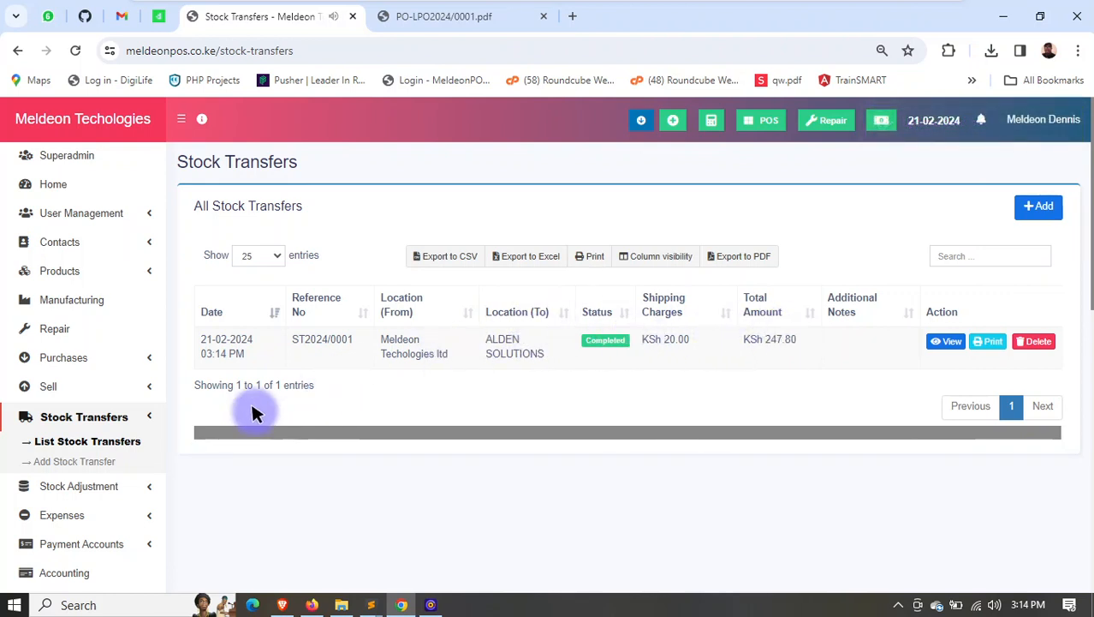
- Look at the stock adjustment options and open the list of all expenses
{"action": "scroll", "coordinate": [99, 428], "scroll_direction": "down", "scroll_amount": 1}
{"action": "left_click", "coordinate": [97, 407]}
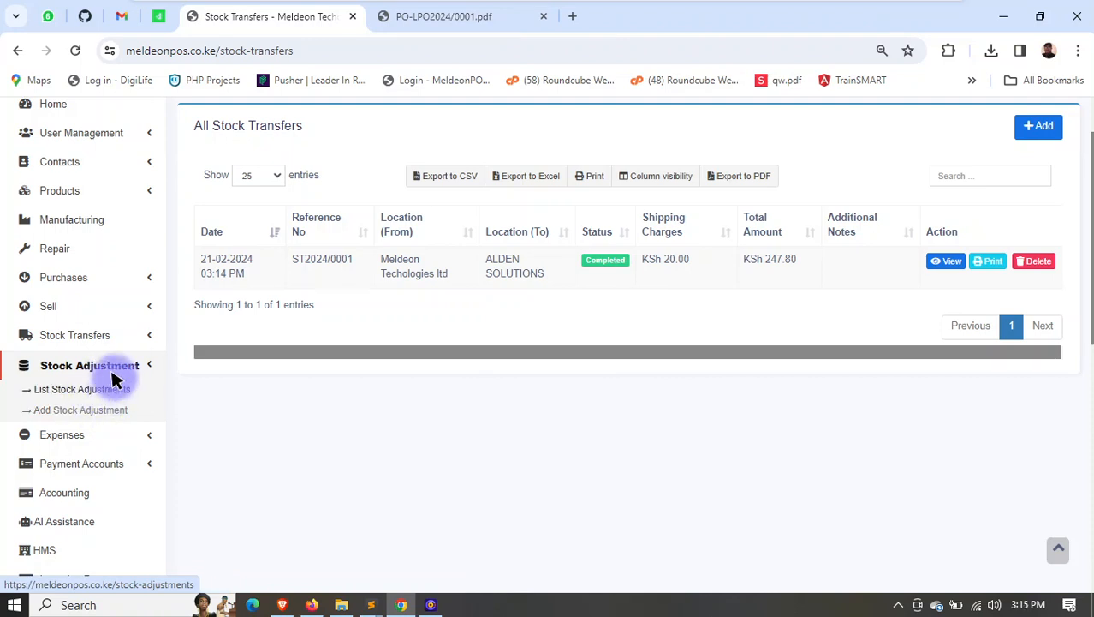
{"action": "left_click", "coordinate": [125, 363]}
{"action": "left_click", "coordinate": [92, 392]}
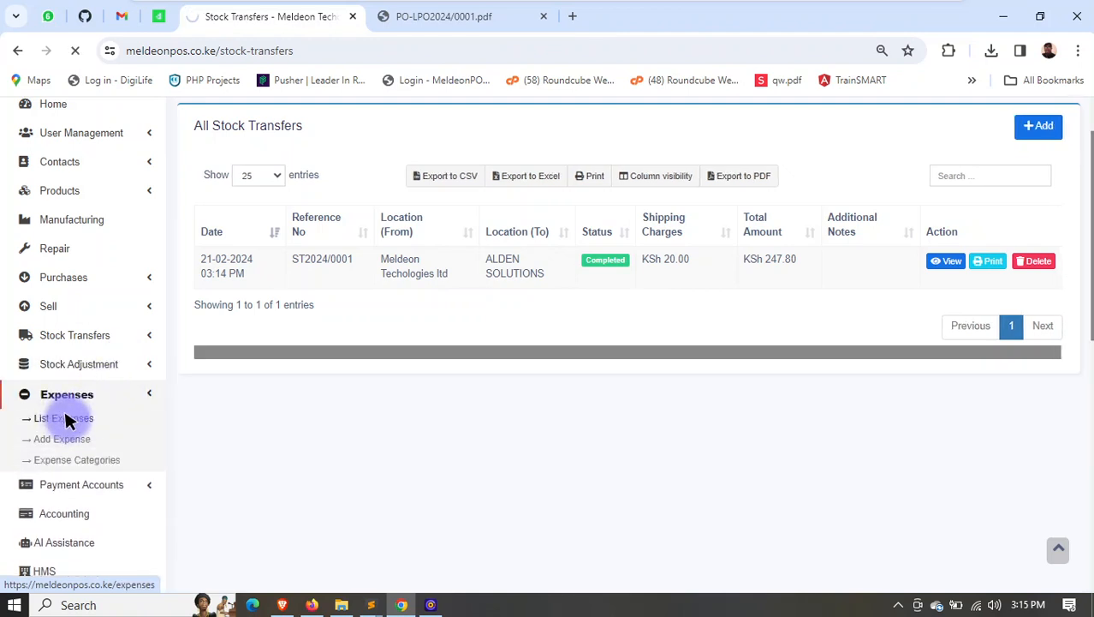
{"action": "scroll", "coordinate": [591, 420], "scroll_direction": "down", "scroll_amount": 2}
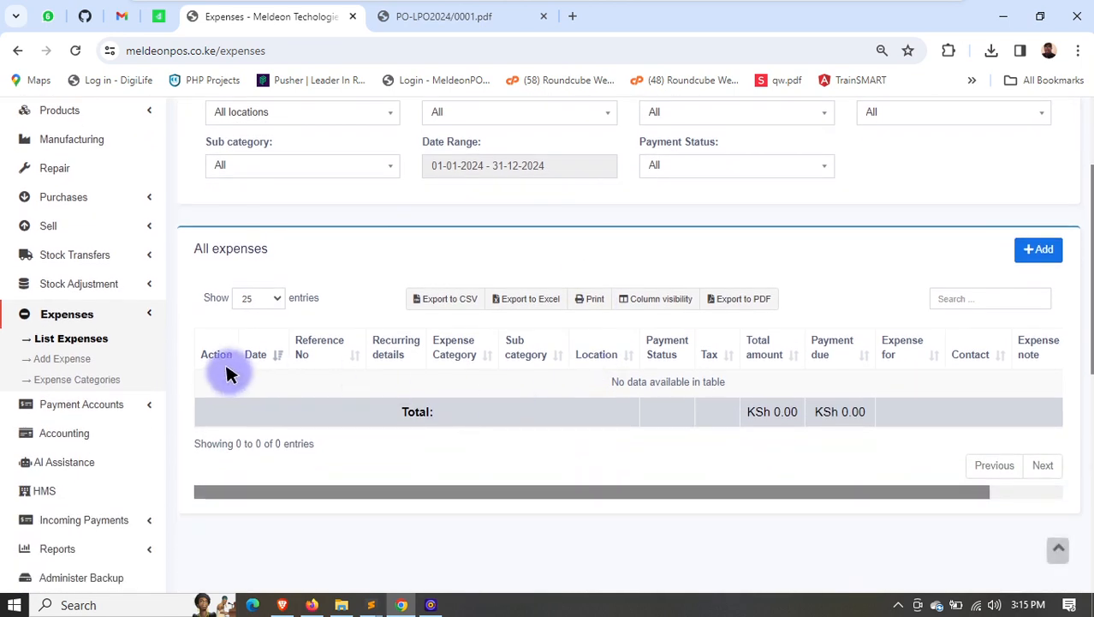
- Start a new expense for business location Meldeon Techologies ltd (BL0001), checking the category choices and leaving the reference number empty
{"action": "left_click", "coordinate": [1035, 250]}
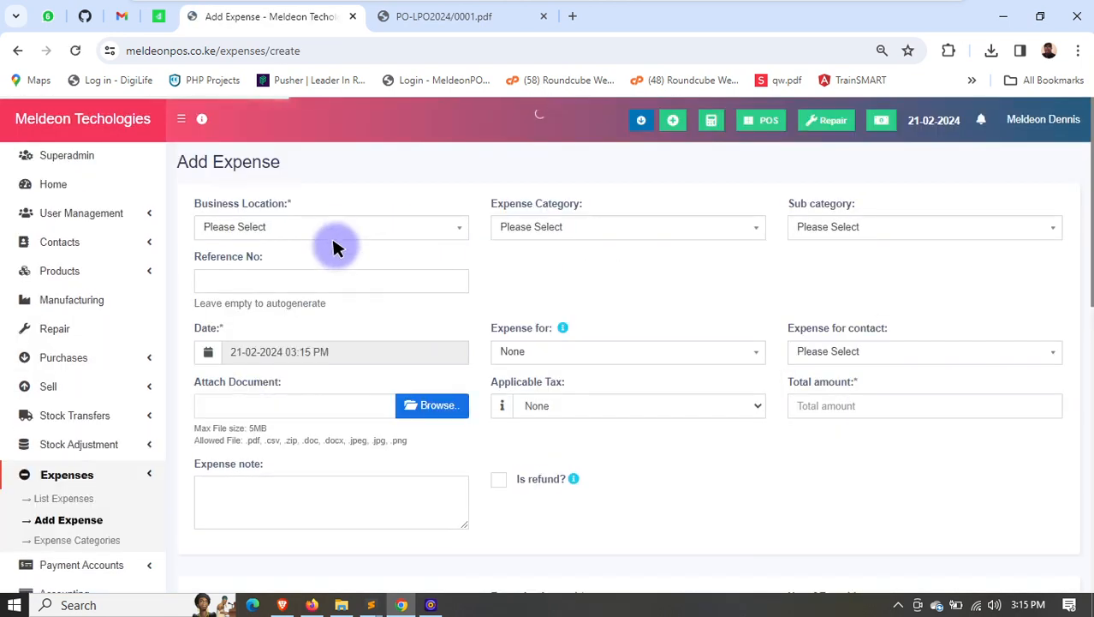
{"action": "left_click", "coordinate": [326, 224]}
{"action": "left_click", "coordinate": [313, 276]}
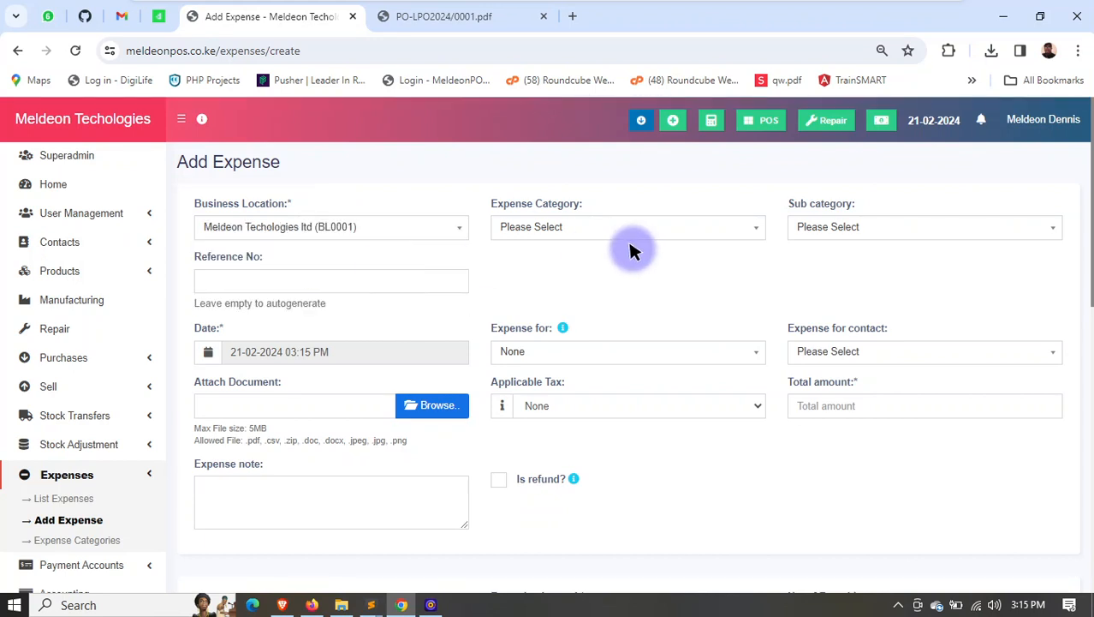
{"action": "left_click", "coordinate": [642, 228]}
{"action": "left_click", "coordinate": [815, 229]}
{"action": "scroll", "coordinate": [410, 321], "scroll_direction": "down", "scroll_amount": 1}
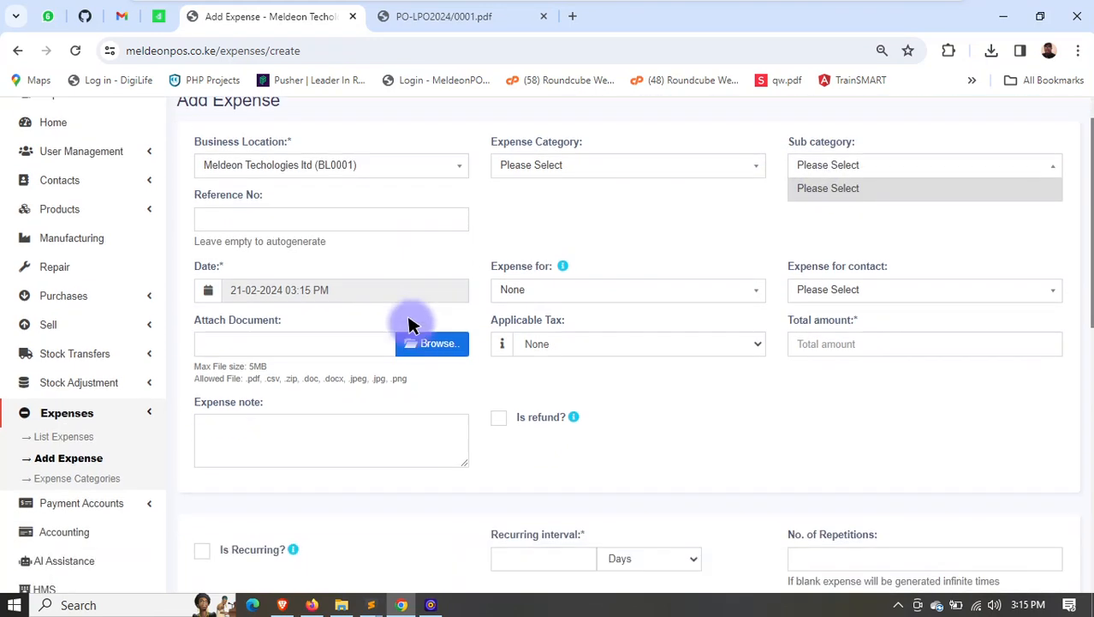
{"action": "left_click", "coordinate": [344, 202]}
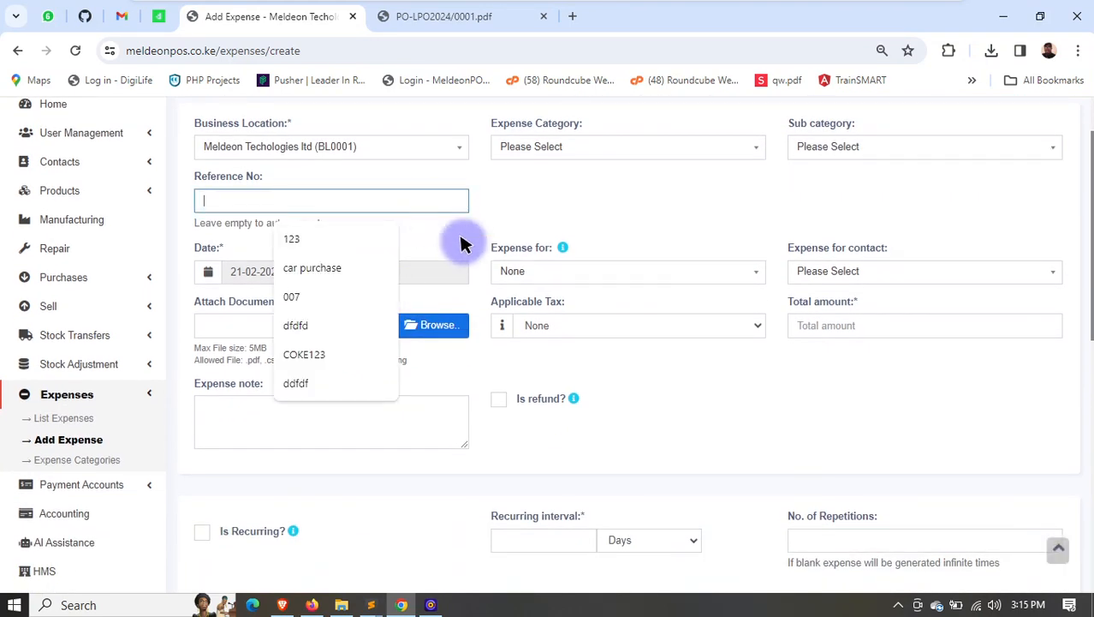
- Assign the expense to the staff member, set its contact to Manji Wholesalers, and keep the applicable tax at None
{"action": "left_click", "coordinate": [604, 274]}
{"action": "left_click", "coordinate": [601, 370]}
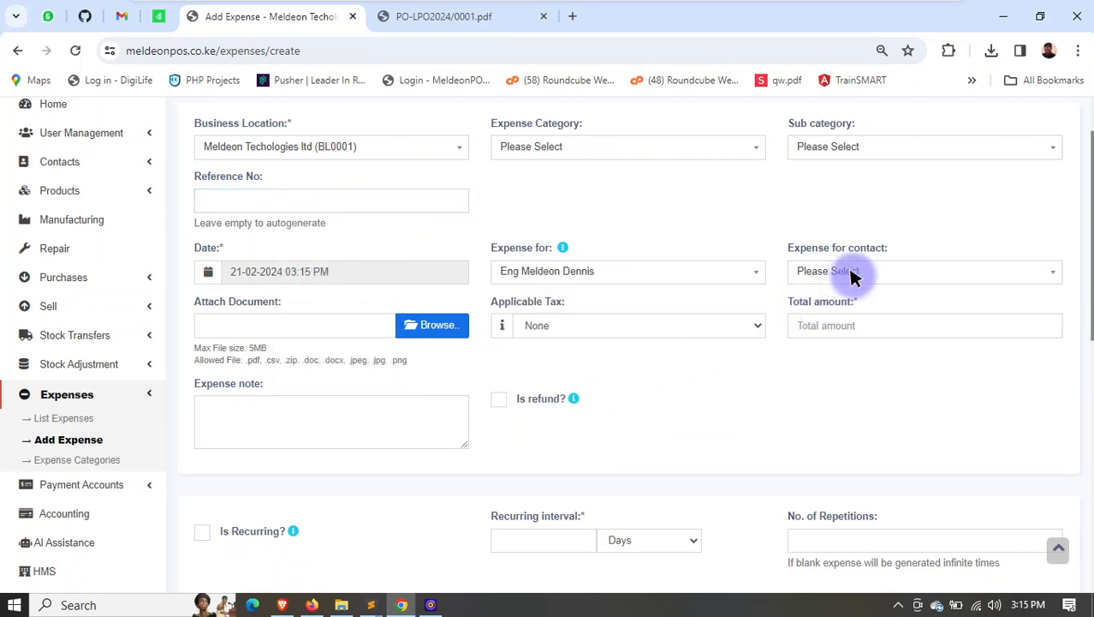
{"action": "left_click", "coordinate": [852, 273]}
{"action": "left_click", "coordinate": [844, 365]}
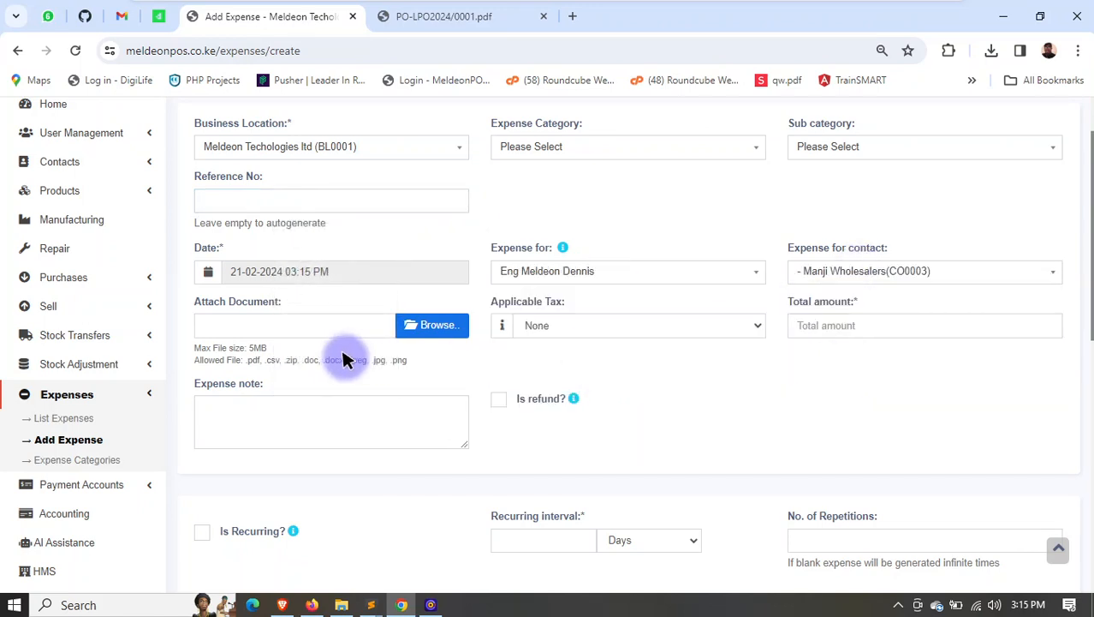
{"action": "left_click", "coordinate": [641, 325]}
{"action": "left_click", "coordinate": [770, 358]}
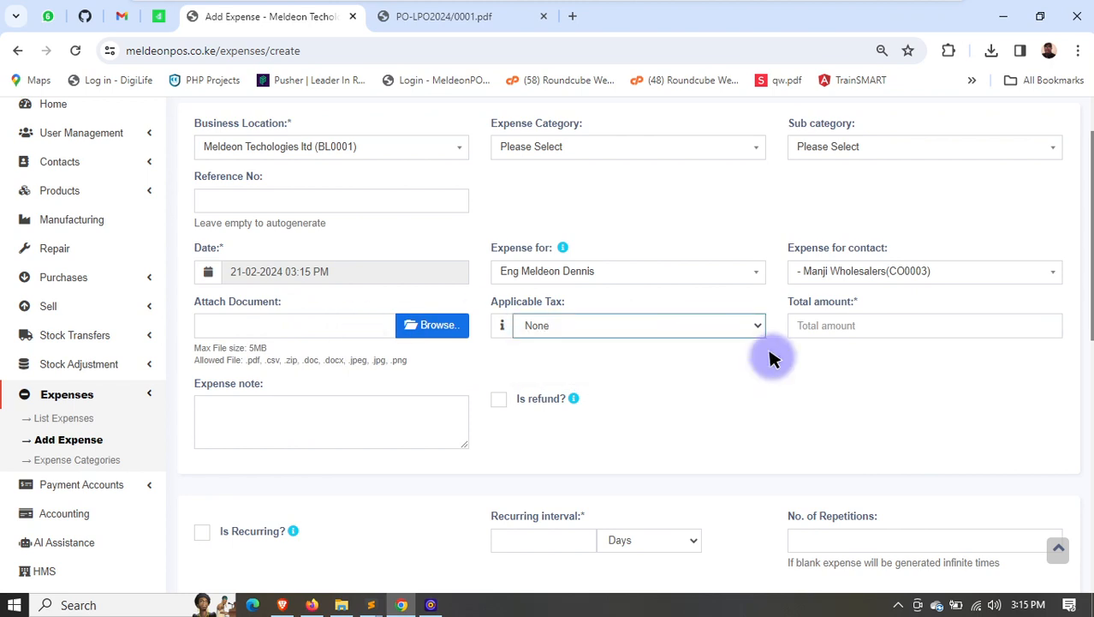
{"action": "left_click", "coordinate": [406, 417]}
- Make the expense recurring at an interval of 28 days, leaving the number of repetitions blank
{"action": "scroll", "coordinate": [471, 402], "scroll_direction": "down", "scroll_amount": 2}
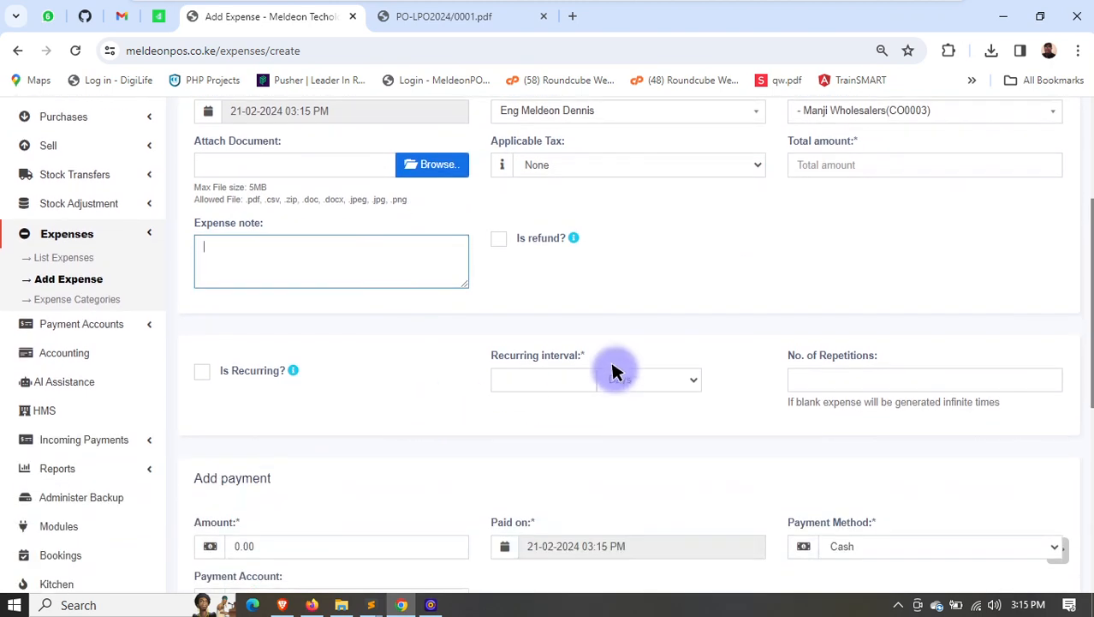
{"action": "scroll", "coordinate": [771, 368], "scroll_direction": "down", "scroll_amount": 1}
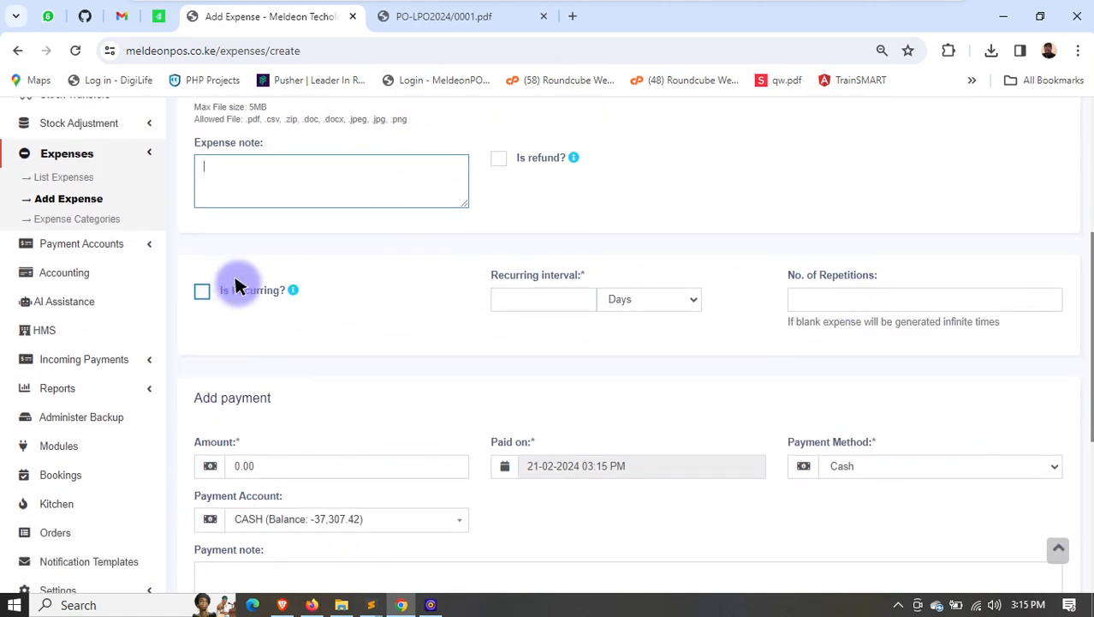
{"action": "left_click", "coordinate": [544, 297]}
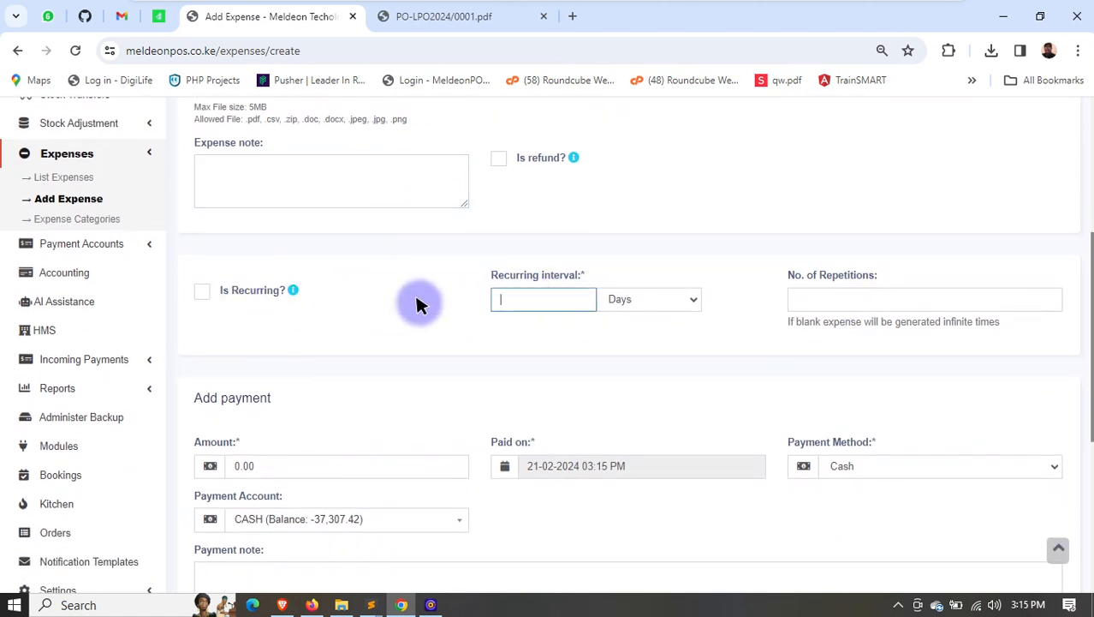
{"action": "left_click", "coordinate": [232, 291]}
{"action": "left_click", "coordinate": [561, 300]}
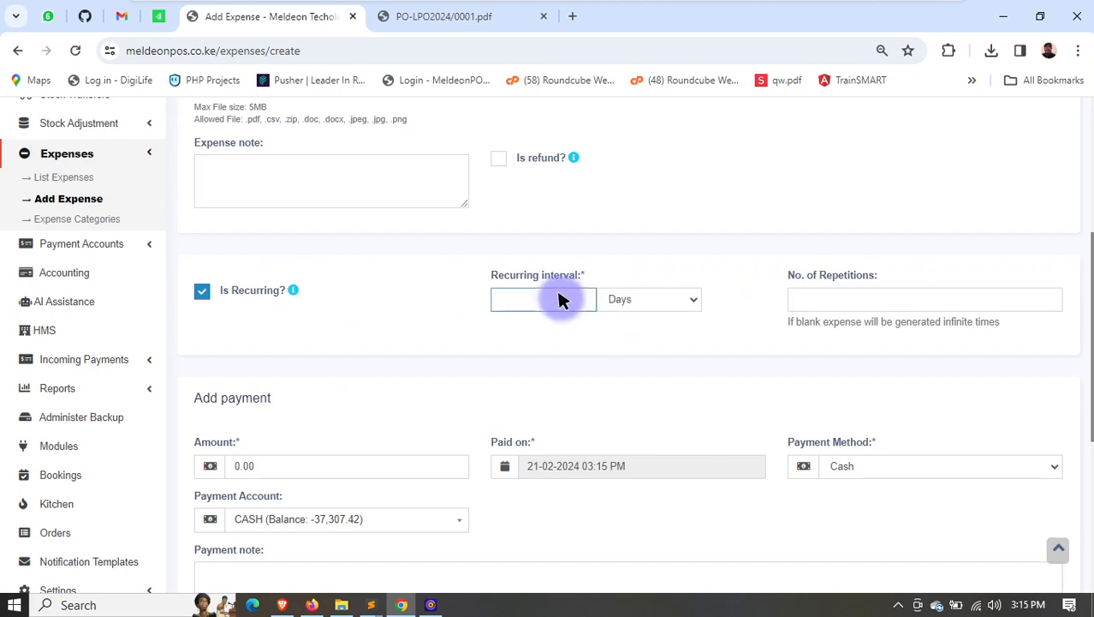
{"action": "left_click", "coordinate": [647, 304]}
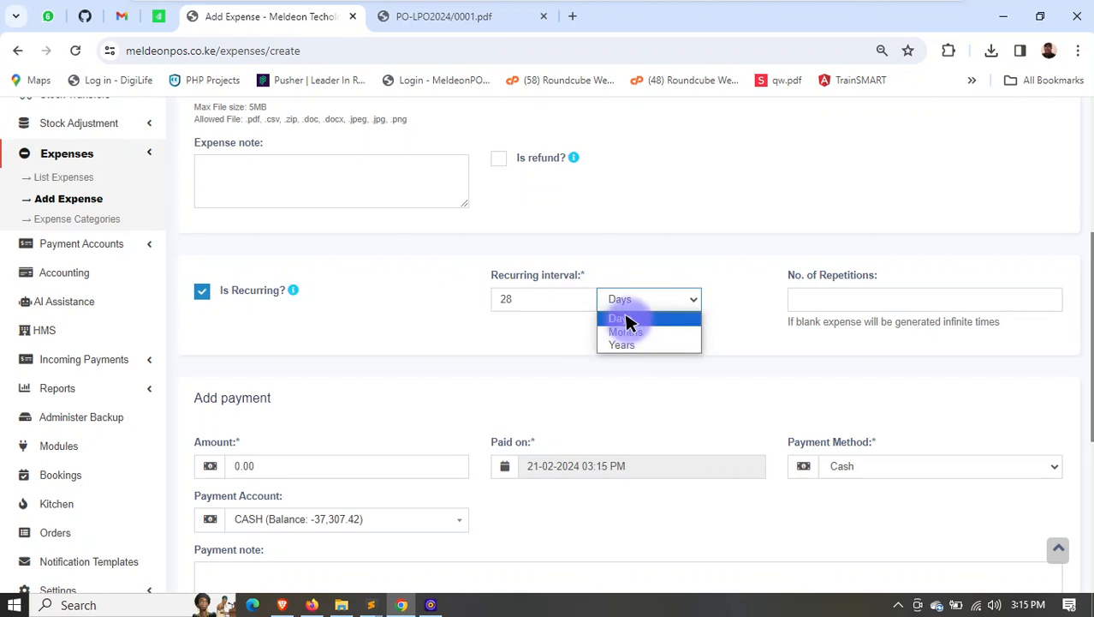
{"action": "left_click", "coordinate": [630, 319]}
{"action": "left_click", "coordinate": [844, 300]}
- Look over the expense's payment section, then abandon the unsaved expense for the list of payment accounts
{"action": "scroll", "coordinate": [507, 387], "scroll_direction": "down", "scroll_amount": 2}
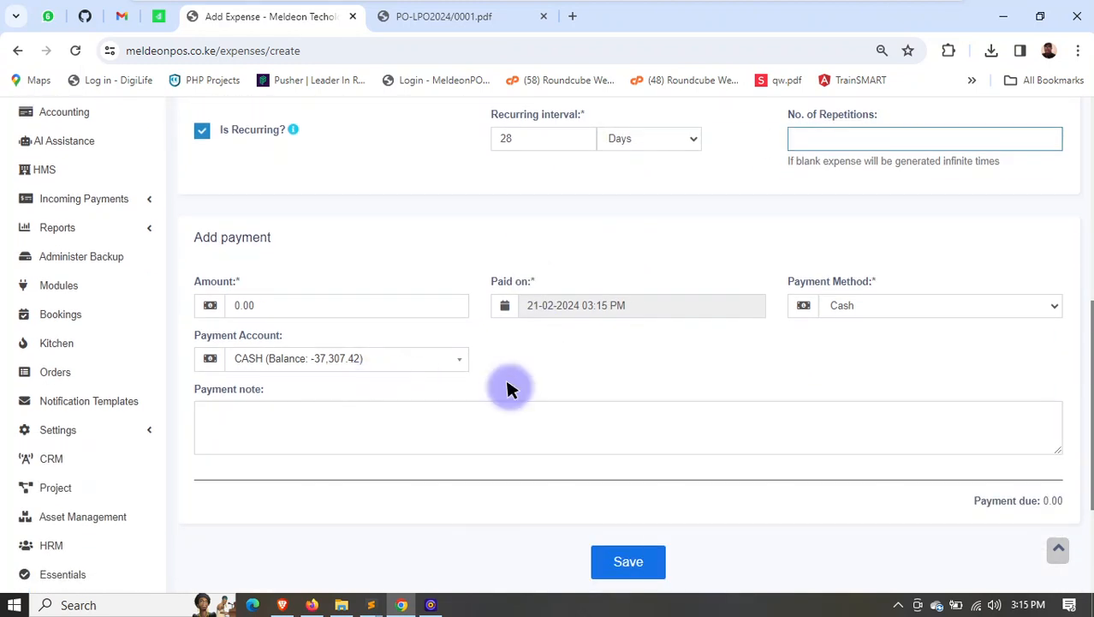
{"action": "scroll", "coordinate": [531, 454], "scroll_direction": "down", "scroll_amount": 1}
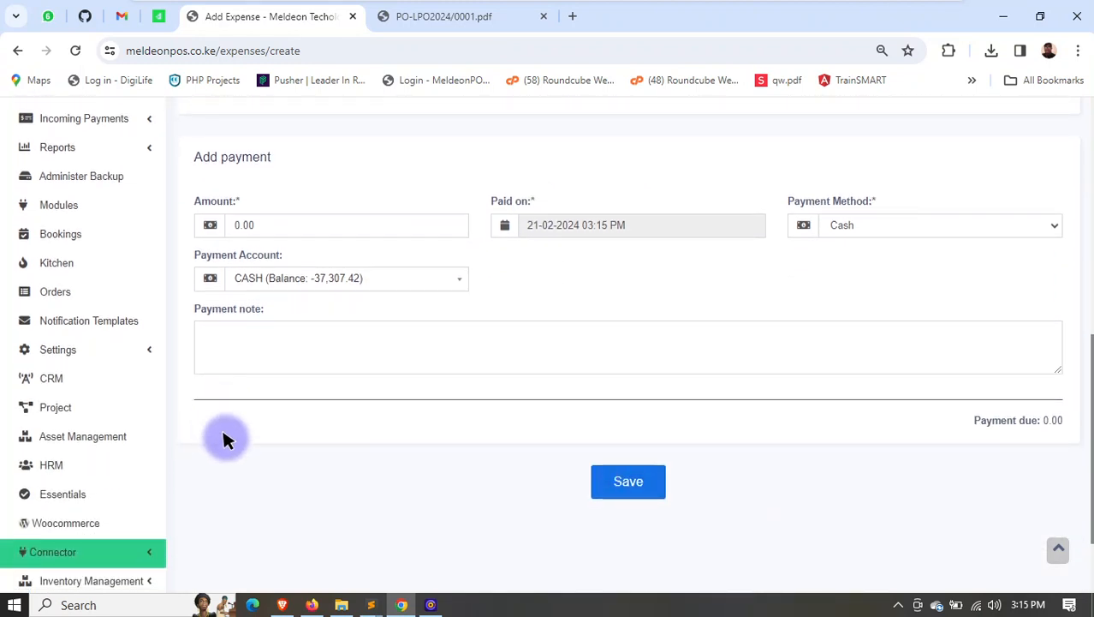
{"action": "scroll", "coordinate": [123, 457], "scroll_direction": "down", "scroll_amount": 2}
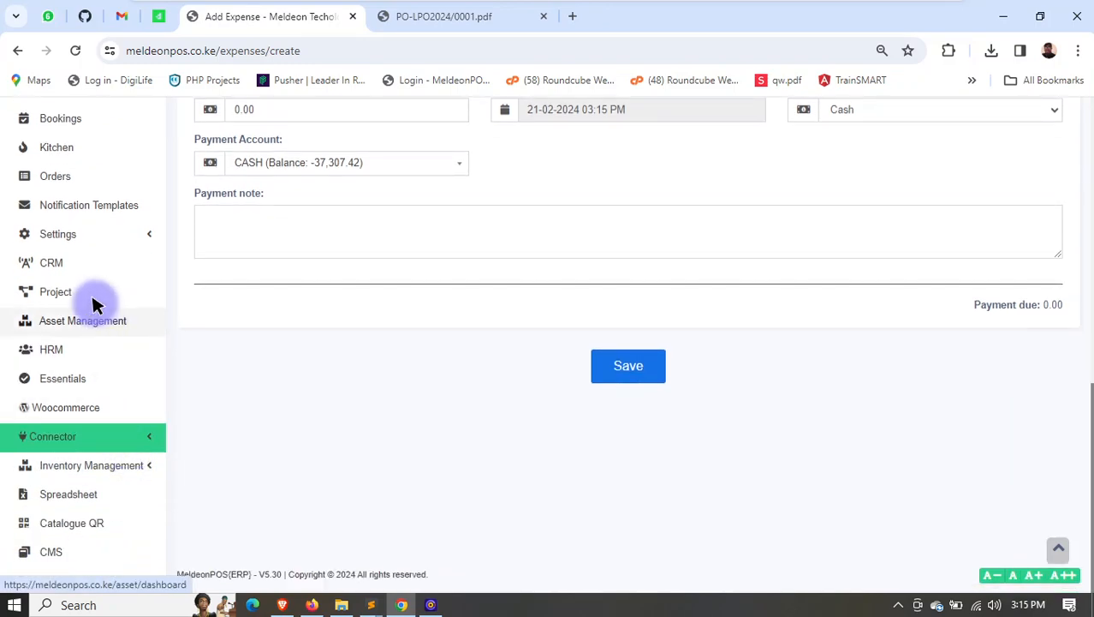
{"action": "scroll", "coordinate": [106, 342], "scroll_direction": "up", "scroll_amount": 4}
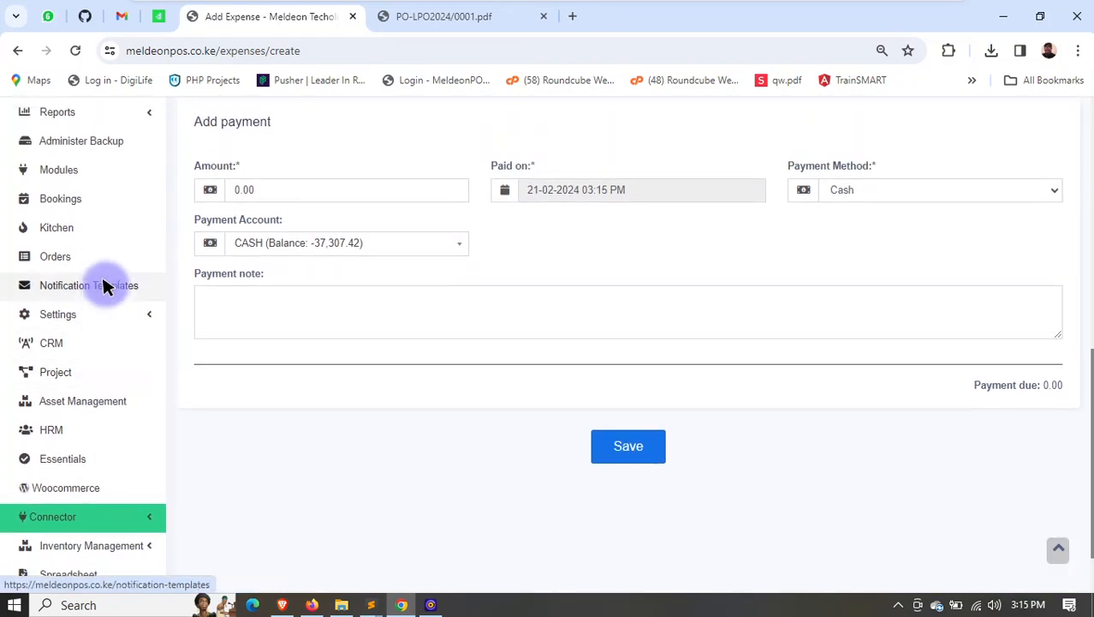
{"action": "scroll", "coordinate": [112, 267], "scroll_direction": "up", "scroll_amount": 3}
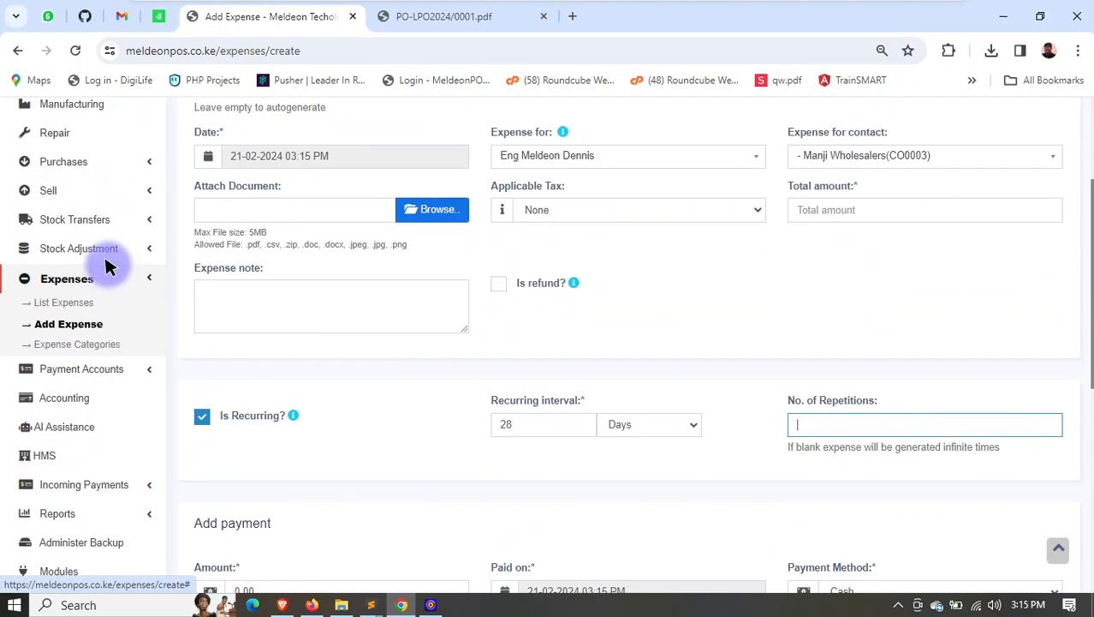
{"action": "left_click", "coordinate": [138, 276]}
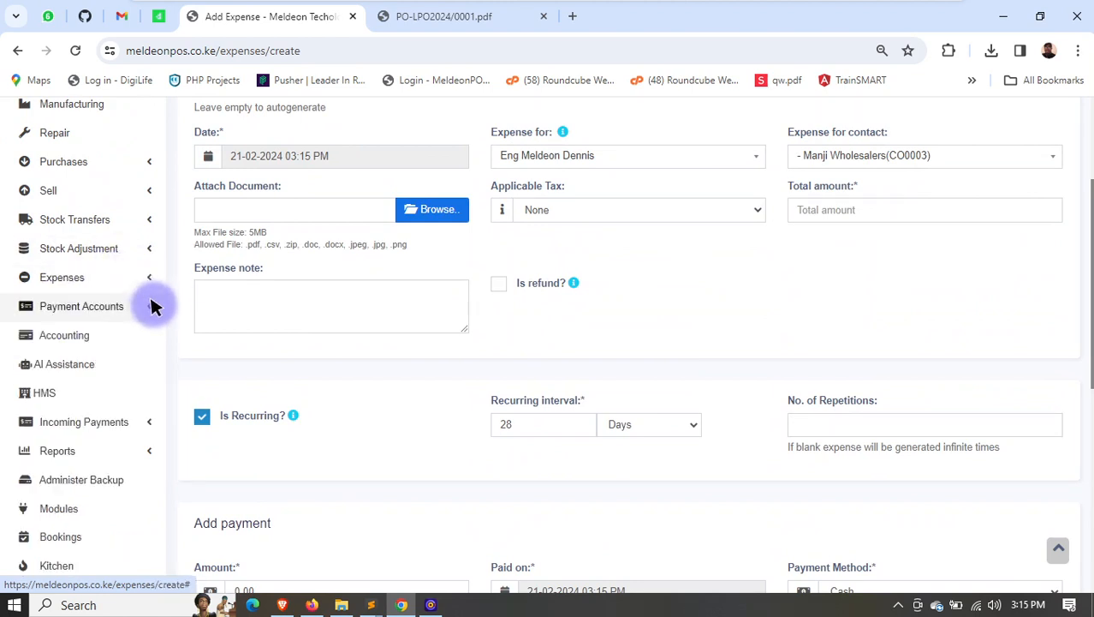
{"action": "left_click", "coordinate": [147, 305]}
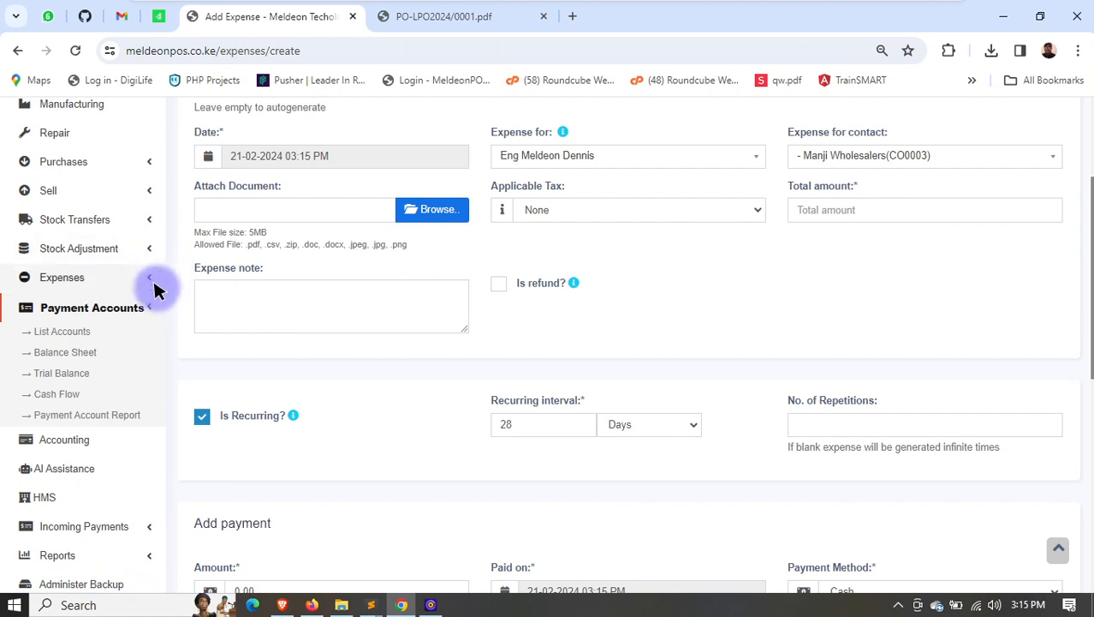
{"action": "left_click", "coordinate": [67, 330]}
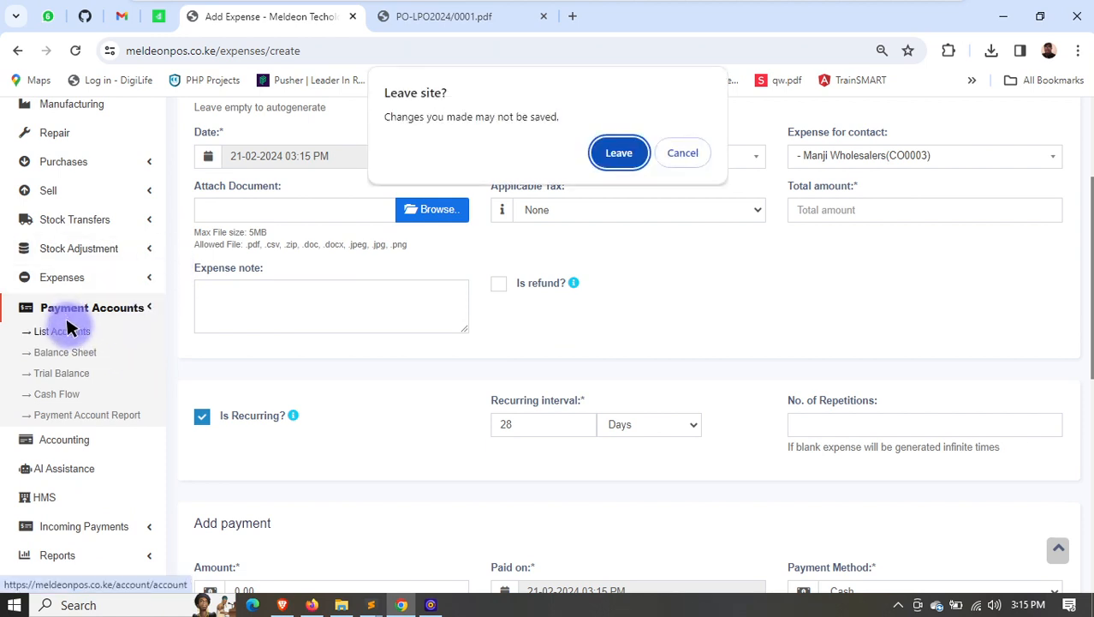
{"action": "left_click", "coordinate": [623, 149]}
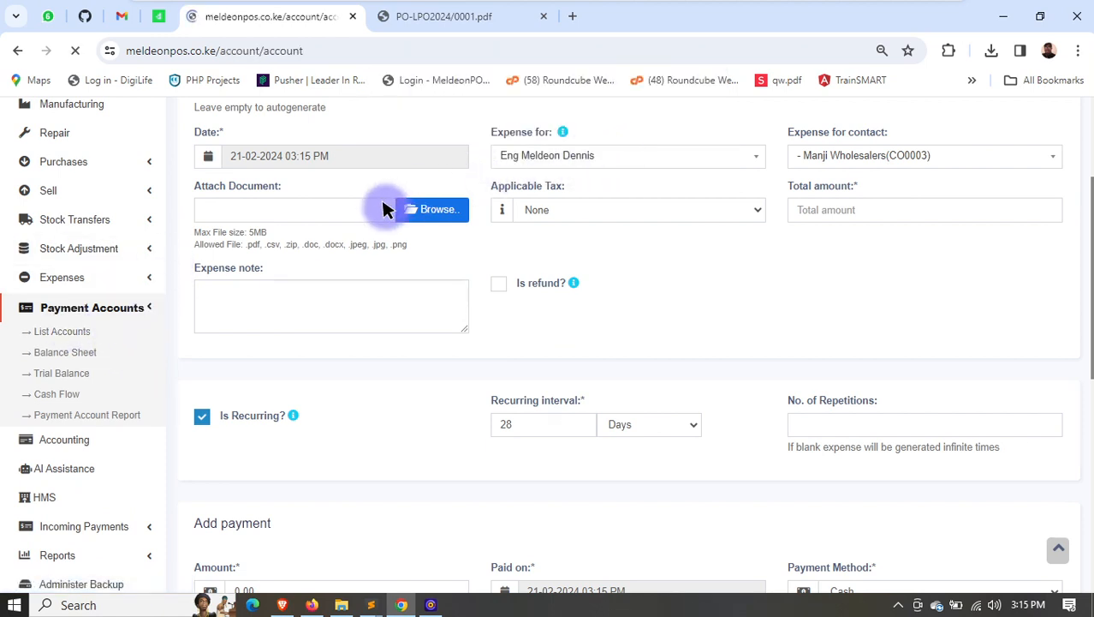
- View the payment account types, then examine the names of the active accounts in the accounts list
{"action": "left_click", "coordinate": [364, 255]}
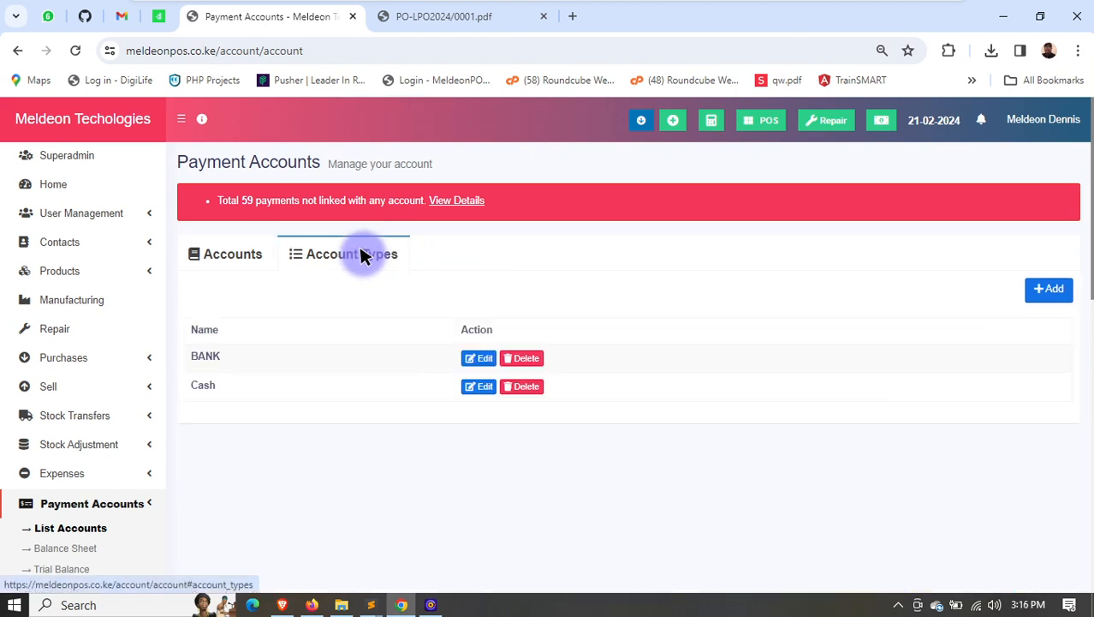
{"action": "left_click", "coordinate": [225, 257]}
{"action": "scroll", "coordinate": [298, 361], "scroll_direction": "down", "scroll_amount": 2}
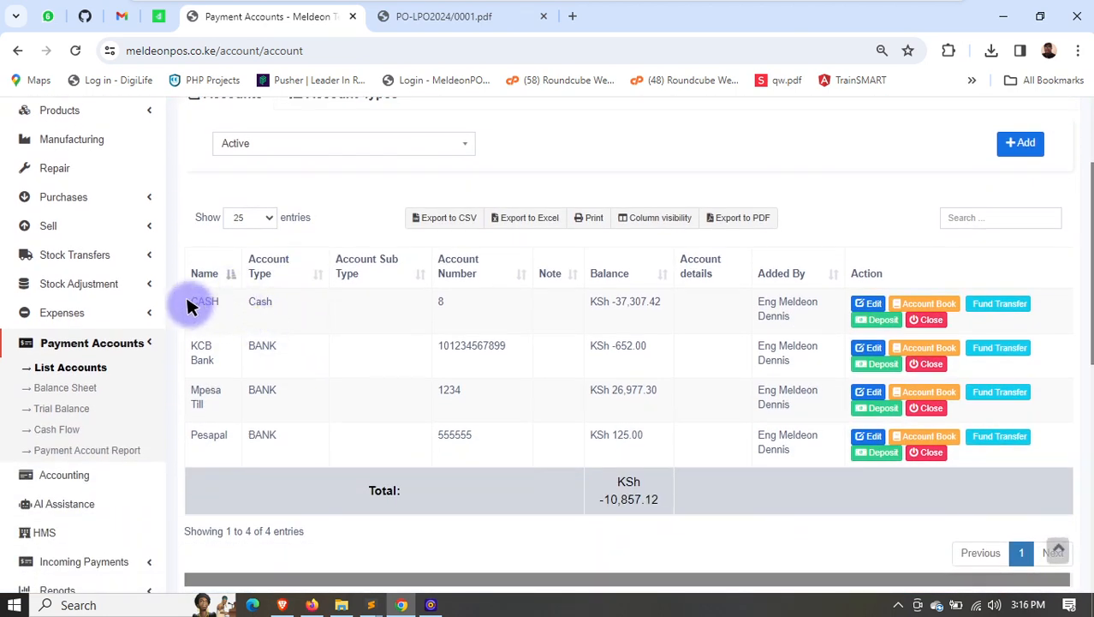
{"action": "left_click_drag", "start_coordinate": [188, 300], "coordinate": [235, 303]}
{"action": "left_click_drag", "start_coordinate": [187, 343], "coordinate": [220, 357]}
{"action": "left_click_drag", "start_coordinate": [199, 401], "coordinate": [232, 416]}
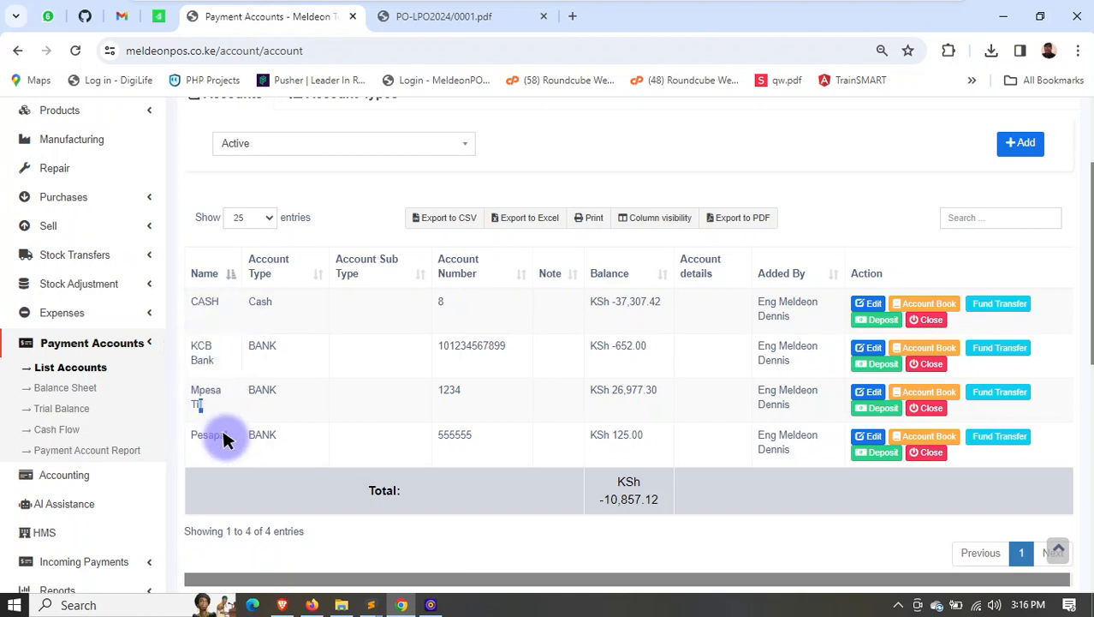
- Open the balance sheet and examine its liabilities, assets and account balances
{"action": "scroll", "coordinate": [703, 420], "scroll_direction": "down", "scroll_amount": 1}
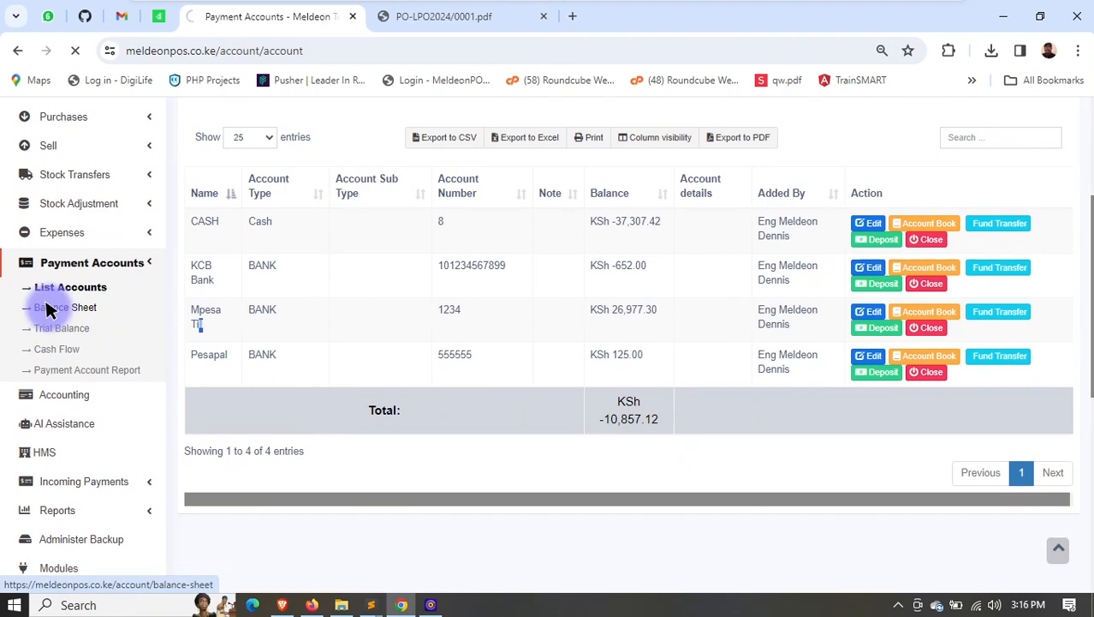
{"action": "scroll", "coordinate": [726, 376], "scroll_direction": "down", "scroll_amount": 3}
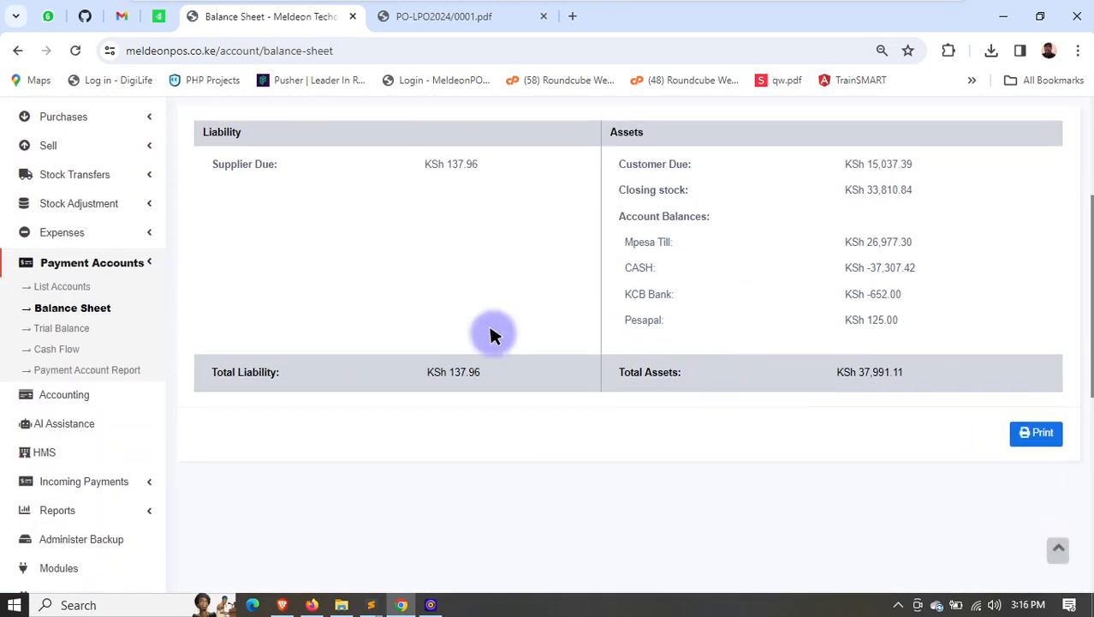
- Filter the balance sheet by the date 21-02-2024
{"action": "scroll", "coordinate": [505, 325], "scroll_direction": "up", "scroll_amount": 3}
{"action": "left_click", "coordinate": [486, 274]}
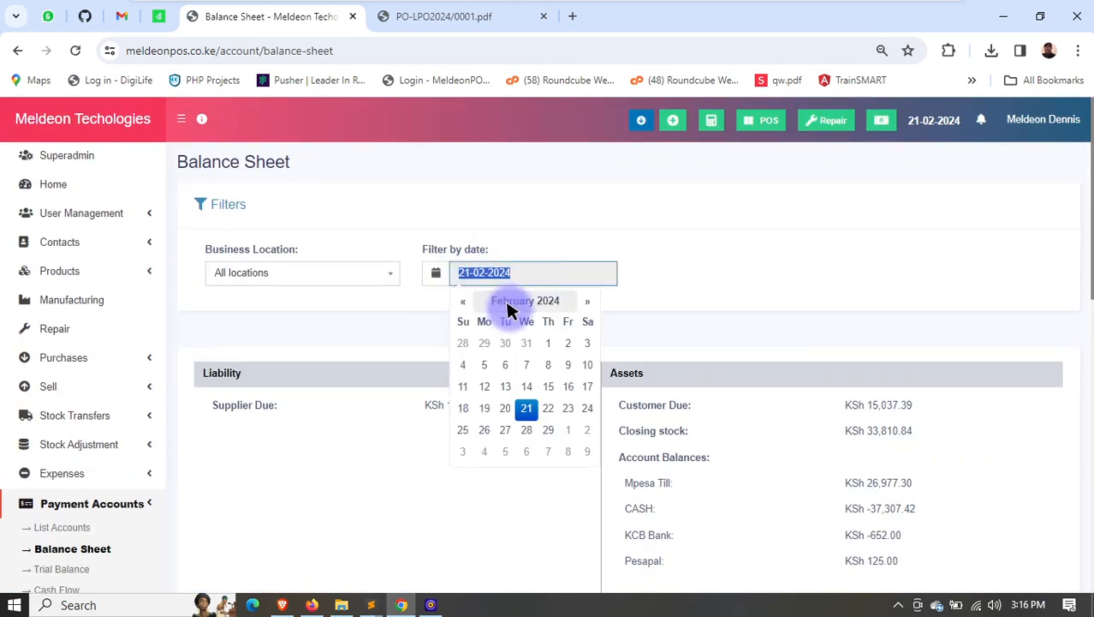
{"action": "left_click", "coordinate": [526, 410]}
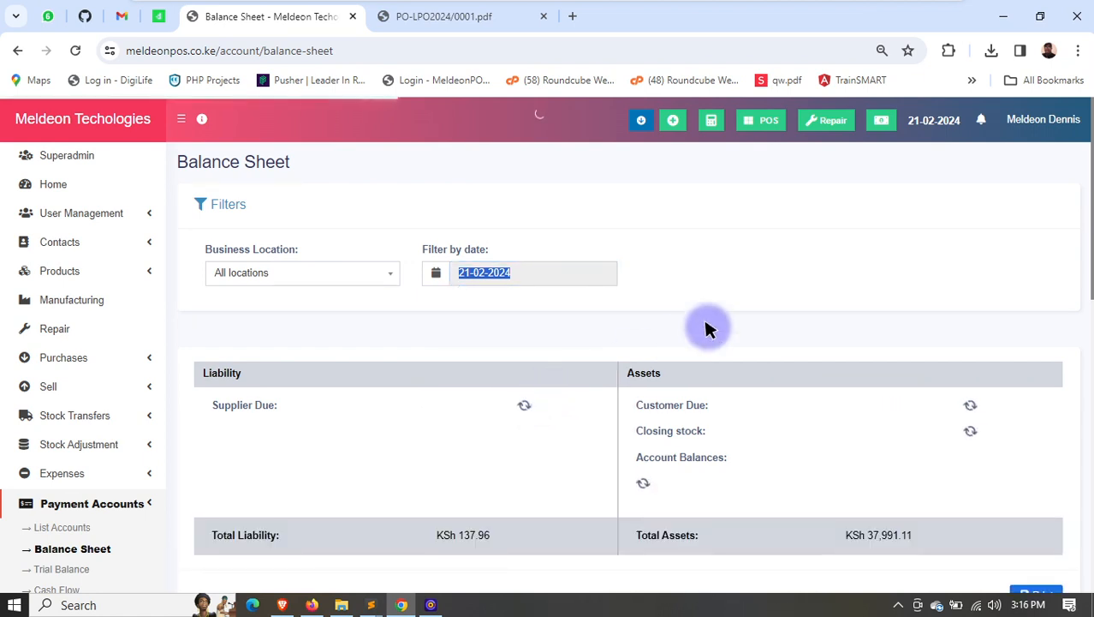
- Examine the balance sheet's customer due, closing stock, account balances, supplier due and total liability
{"action": "scroll", "coordinate": [745, 338], "scroll_direction": "down", "scroll_amount": 2}
{"action": "left_click_drag", "start_coordinate": [839, 245], "coordinate": [900, 399]}
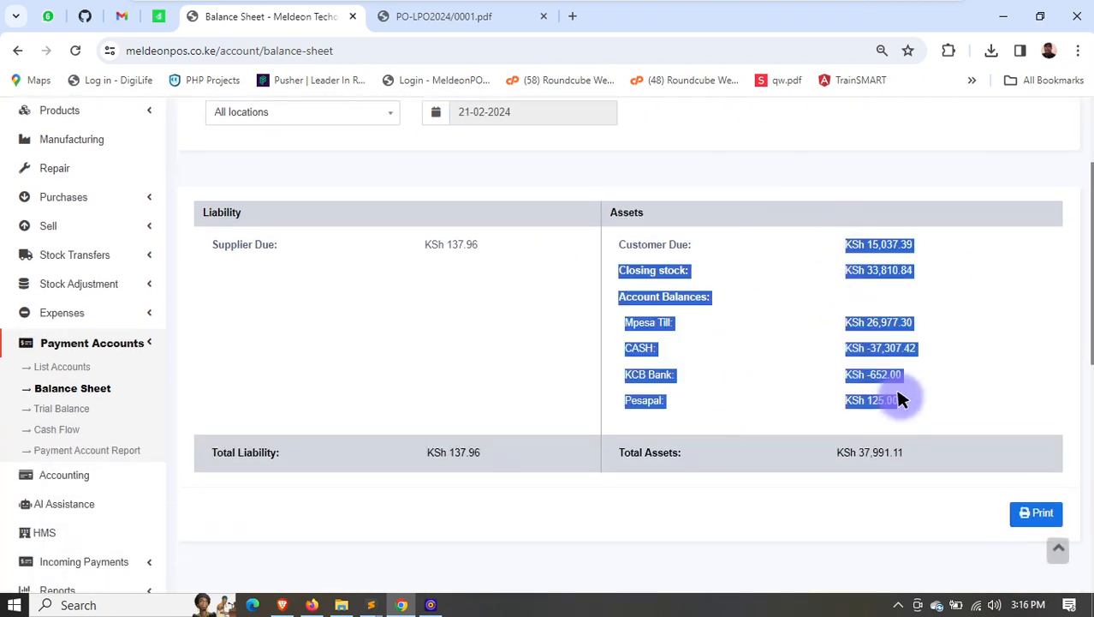
{"action": "left_click_drag", "start_coordinate": [637, 246], "coordinate": [745, 274]}
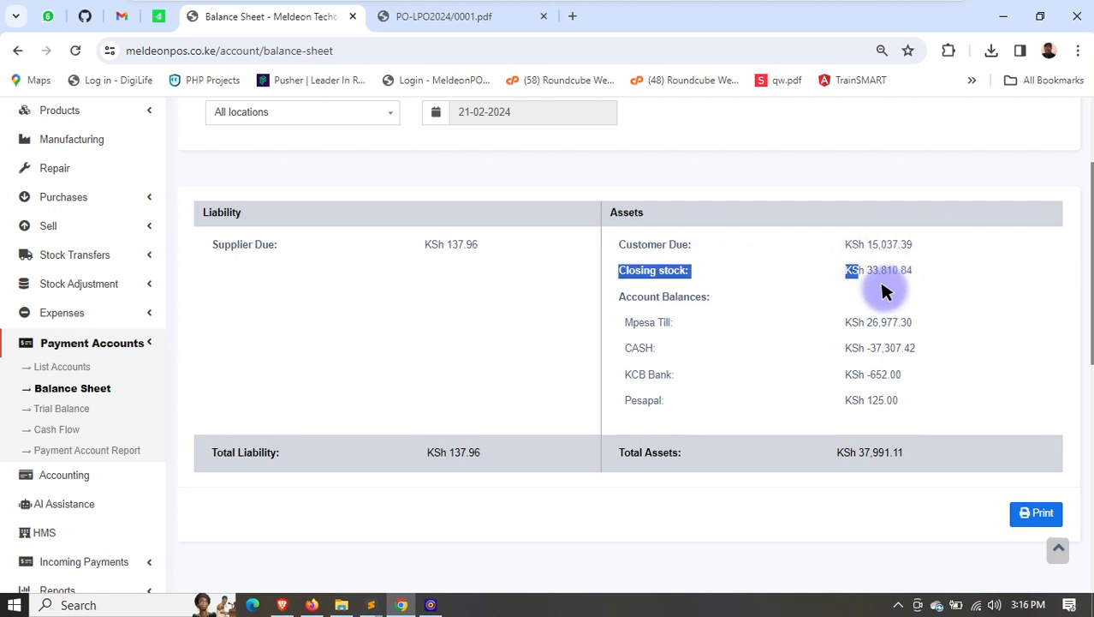
{"action": "left_click_drag", "start_coordinate": [625, 322], "coordinate": [672, 324]}
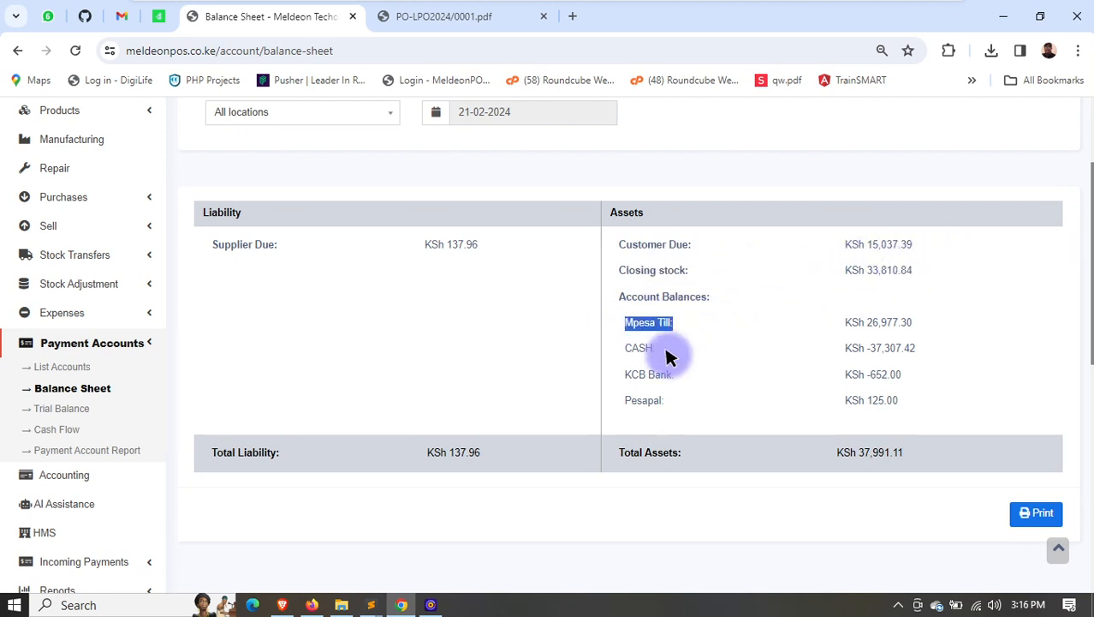
{"action": "left_click", "coordinate": [647, 345]}
{"action": "left_click_drag", "start_coordinate": [631, 375], "coordinate": [671, 382]}
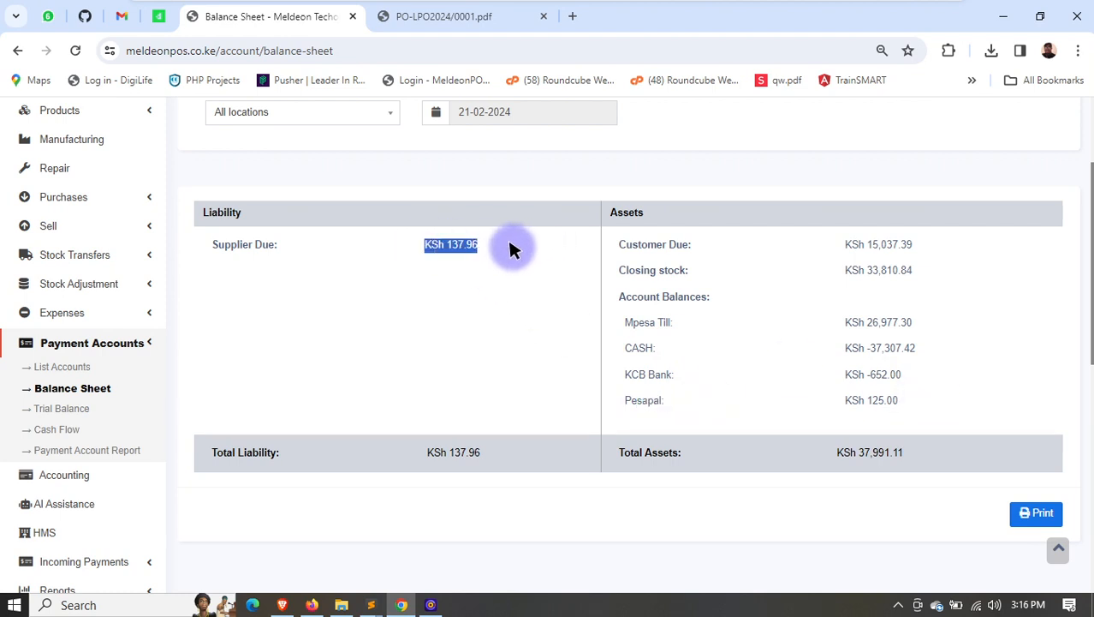
{"action": "scroll", "coordinate": [441, 363], "scroll_direction": "down", "scroll_amount": 2}
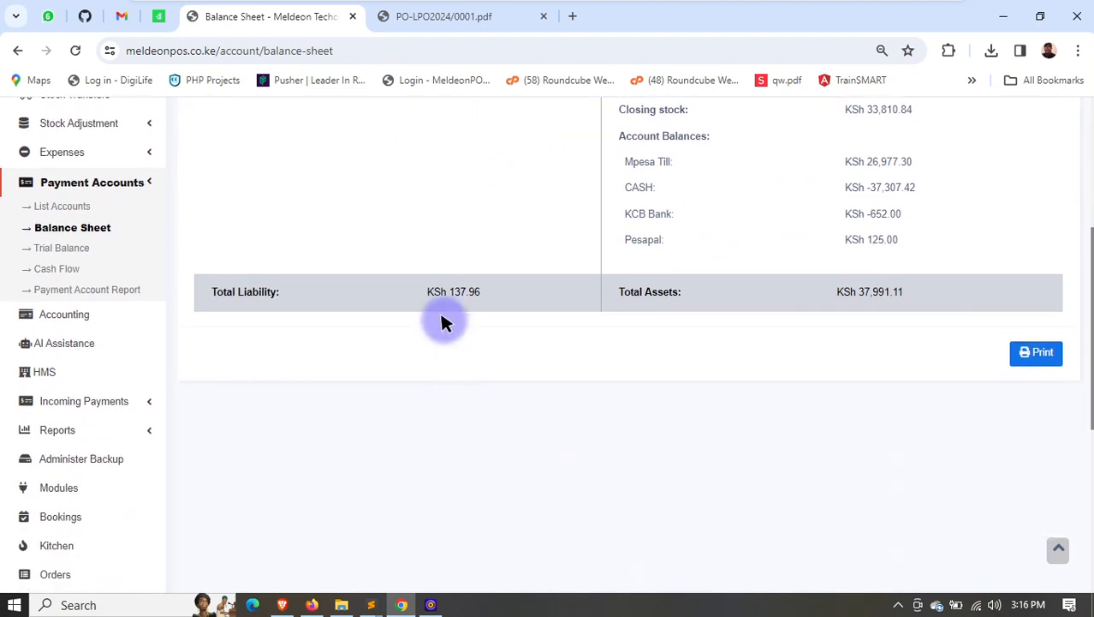
- Open the trial balance and examine its filters, customer due and account balances
{"action": "left_click", "coordinate": [64, 246]}
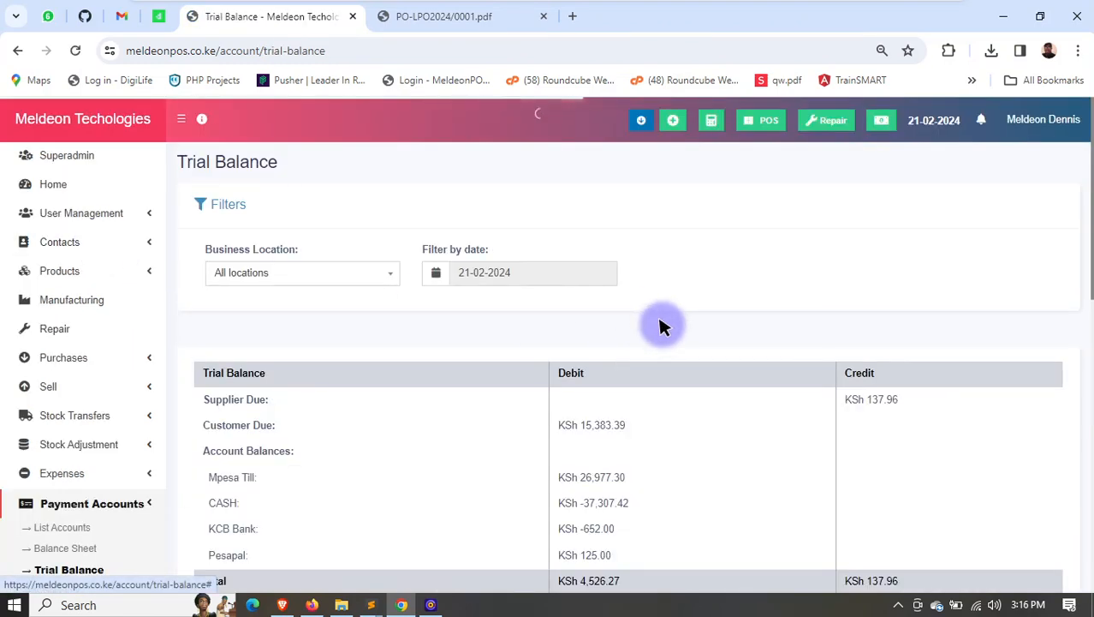
{"action": "scroll", "coordinate": [659, 326], "scroll_direction": "down", "scroll_amount": 1}
{"action": "scroll", "coordinate": [496, 390], "scroll_direction": "up", "scroll_amount": 2}
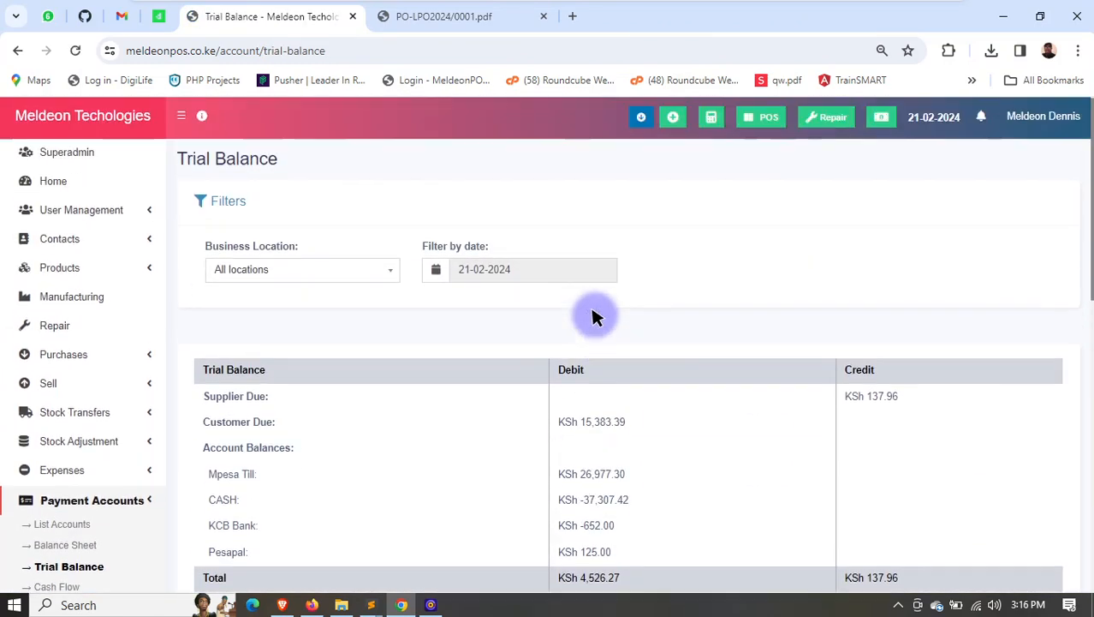
{"action": "left_click", "coordinate": [334, 279]}
{"action": "left_click", "coordinate": [334, 279]}
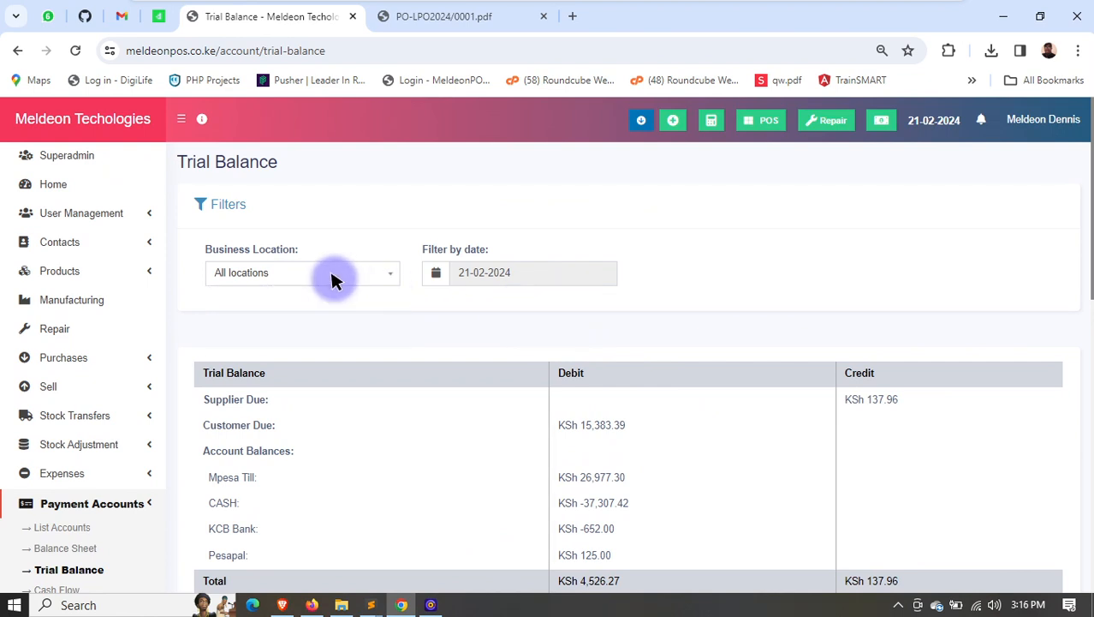
{"action": "scroll", "coordinate": [261, 402], "scroll_direction": "down", "scroll_amount": 1}
{"action": "left_click_drag", "start_coordinate": [240, 351], "coordinate": [320, 448]}
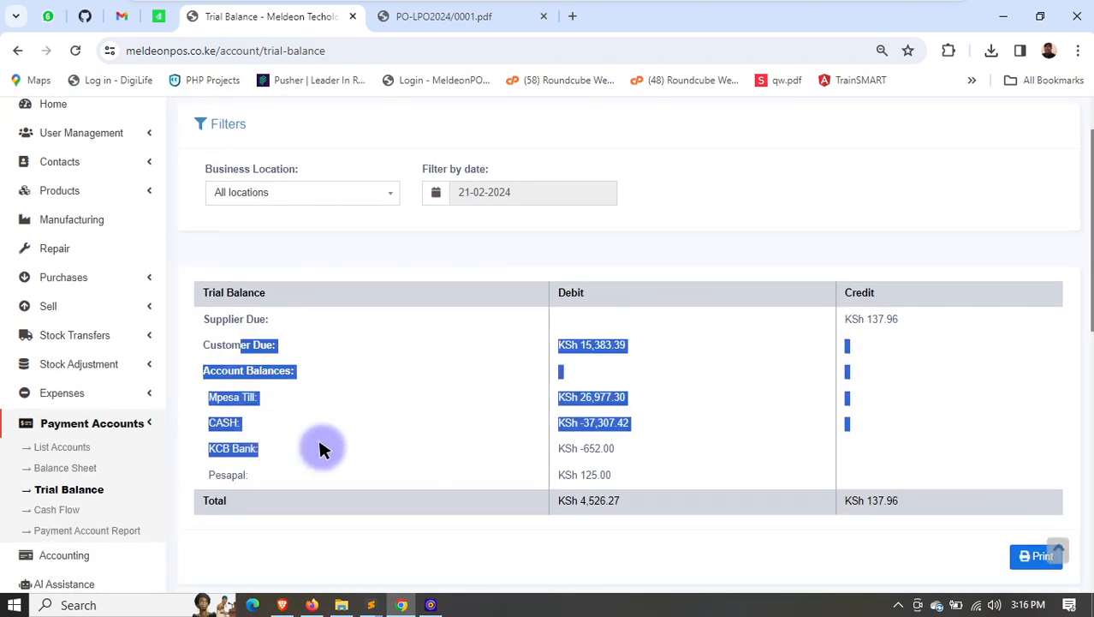
- Open the cash flow report and filter it to the Mpesa Till account
{"action": "scroll", "coordinate": [51, 428], "scroll_direction": "down", "scroll_amount": 2}
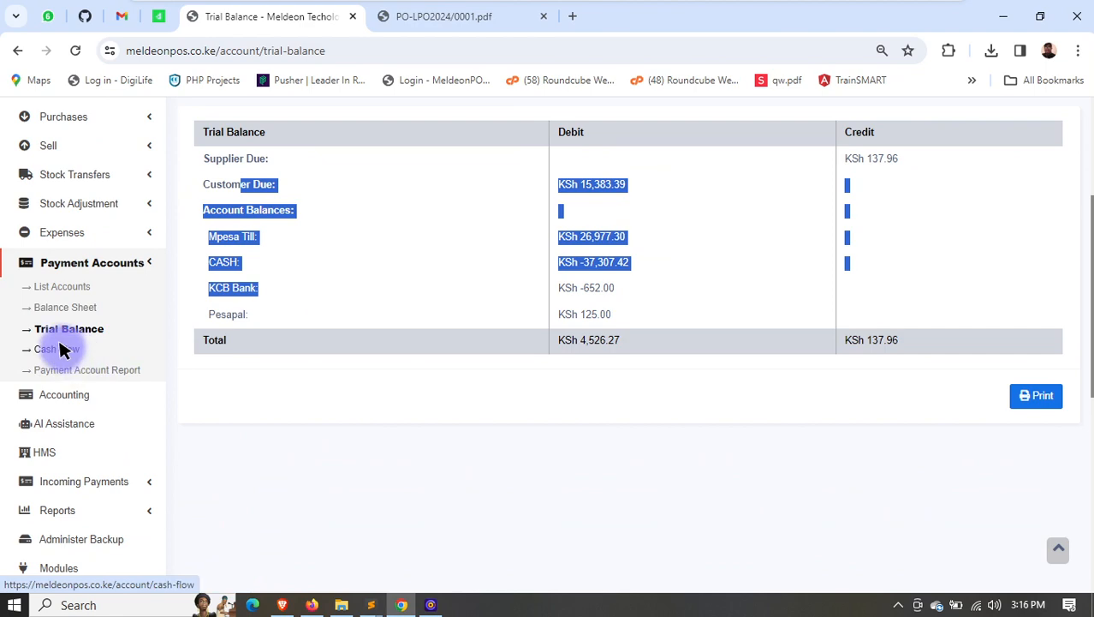
{"action": "left_click", "coordinate": [61, 349]}
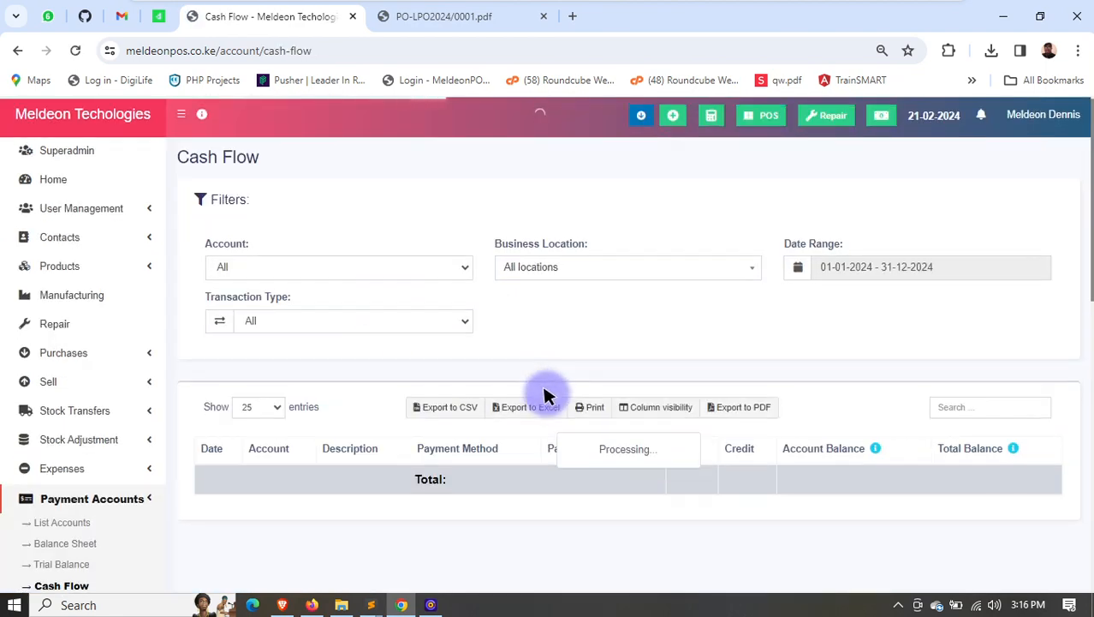
{"action": "scroll", "coordinate": [535, 387], "scroll_direction": "down", "scroll_amount": 3}
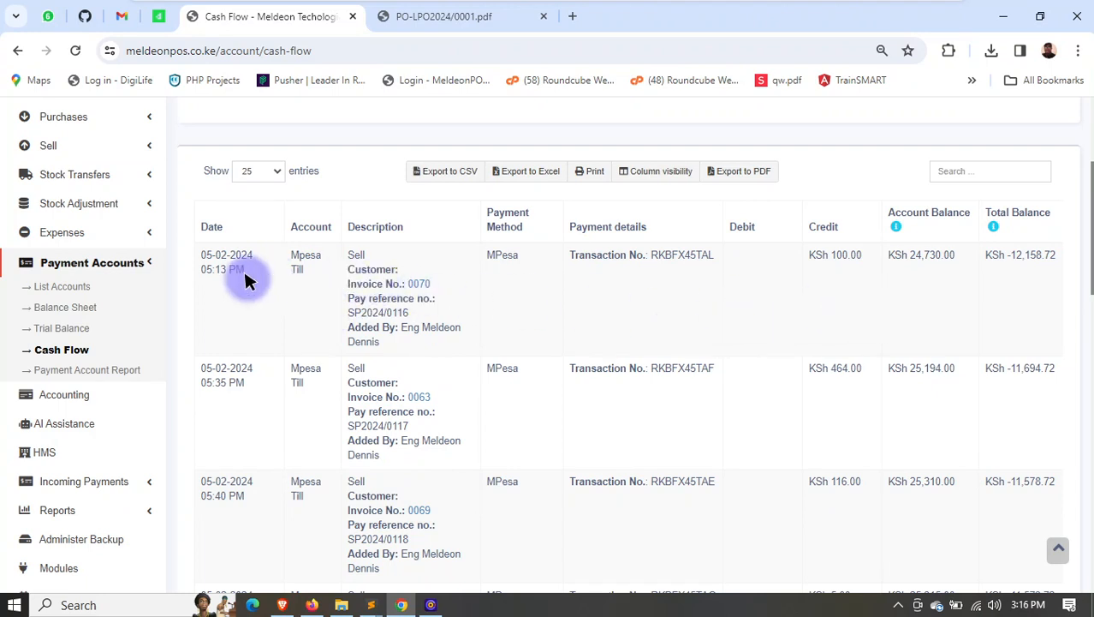
{"action": "scroll", "coordinate": [208, 274], "scroll_direction": "up", "scroll_amount": 2}
{"action": "left_click", "coordinate": [356, 191]}
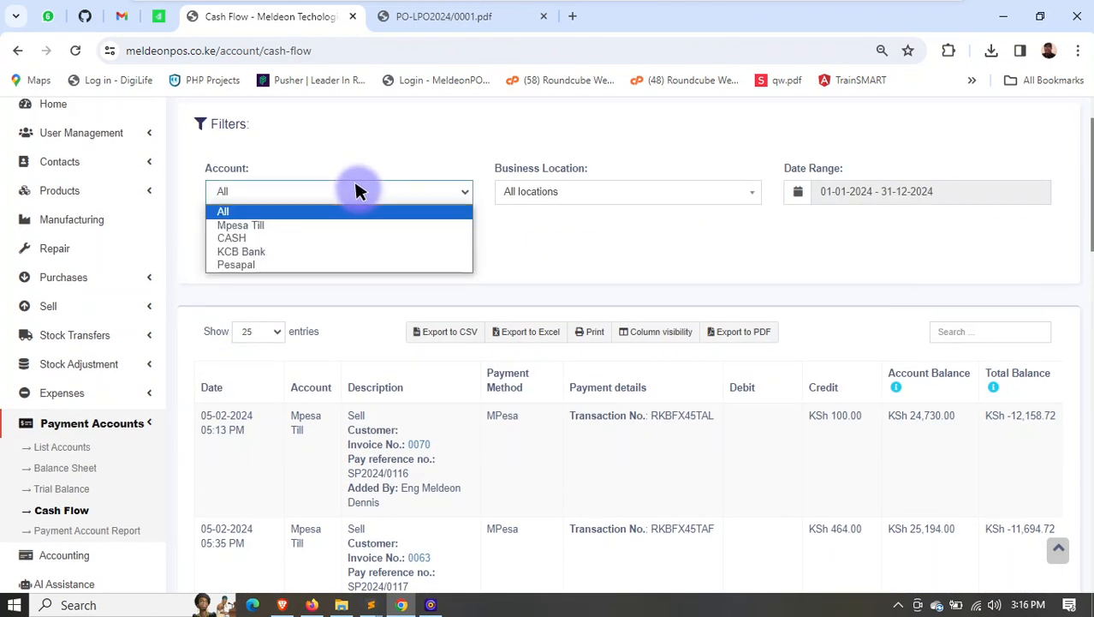
{"action": "left_click", "coordinate": [354, 184]}
{"action": "left_click", "coordinate": [386, 190]}
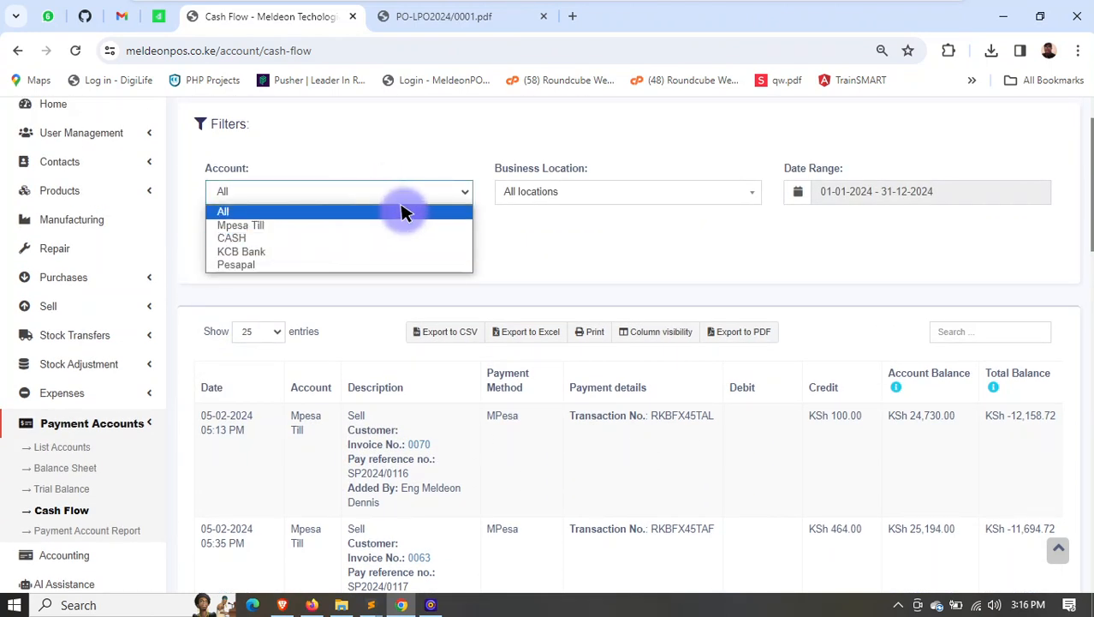
{"action": "left_click", "coordinate": [244, 226]}
- Restrict the cash flow to the location Meldeon Techologies ltd (BL0001) and to the current day's date range
{"action": "left_click", "coordinate": [567, 184]}
{"action": "left_click", "coordinate": [566, 235]}
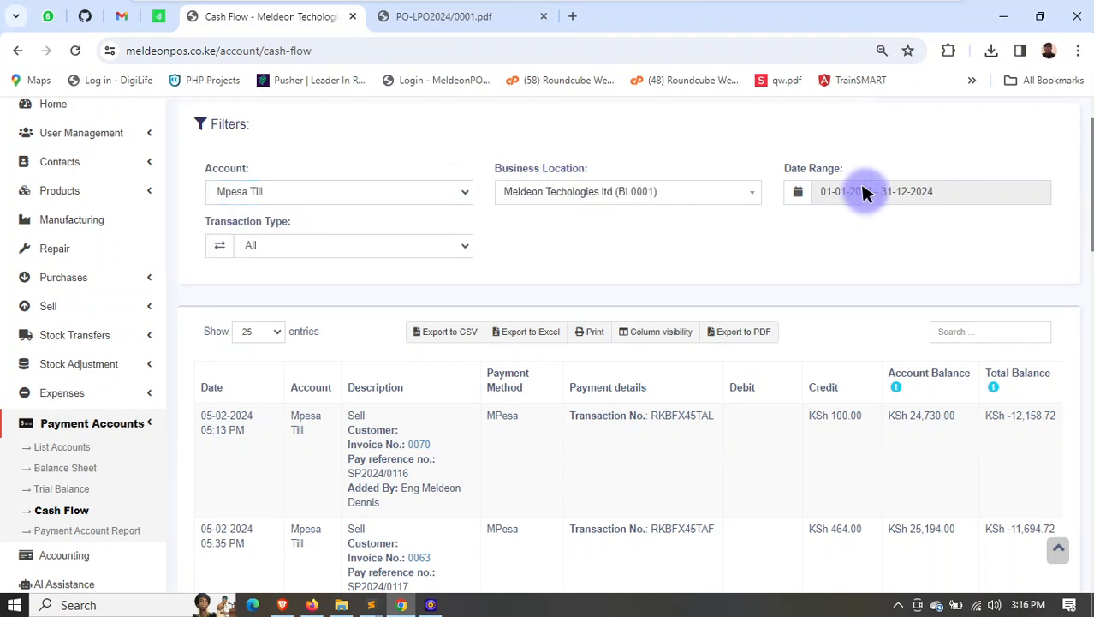
{"action": "left_click", "coordinate": [864, 193]}
{"action": "left_click", "coordinate": [836, 223]}
- Examine the filtered cash flow transactions and their total credit
{"action": "scroll", "coordinate": [454, 315], "scroll_direction": "down", "scroll_amount": 4}
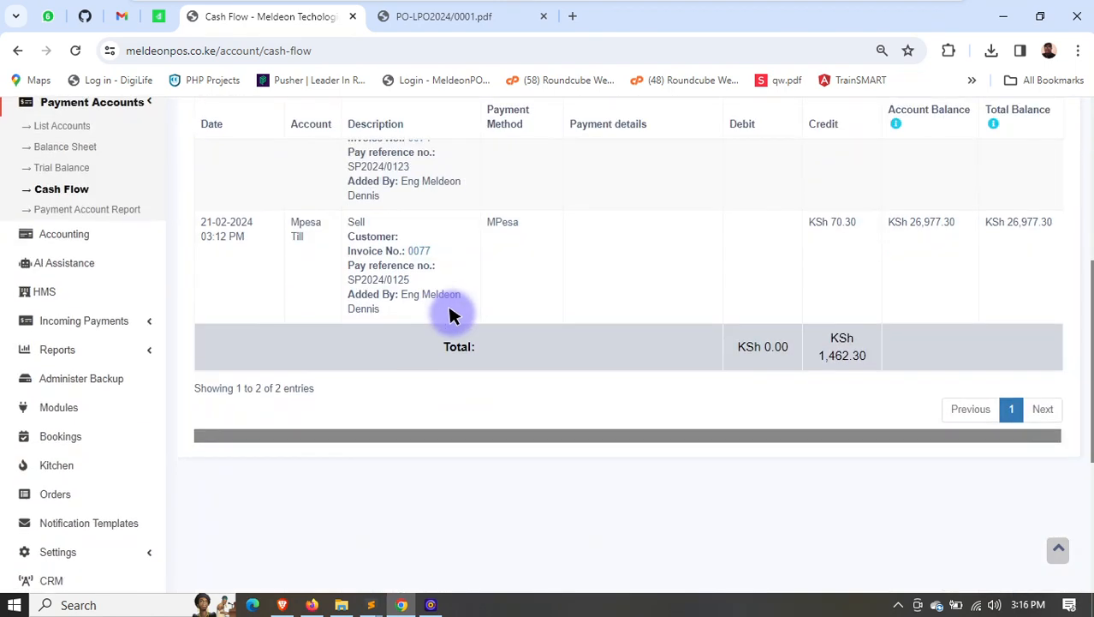
{"action": "scroll", "coordinate": [467, 322], "scroll_direction": "up", "scroll_amount": 3}
{"action": "scroll", "coordinate": [601, 372], "scroll_direction": "down", "scroll_amount": 4}
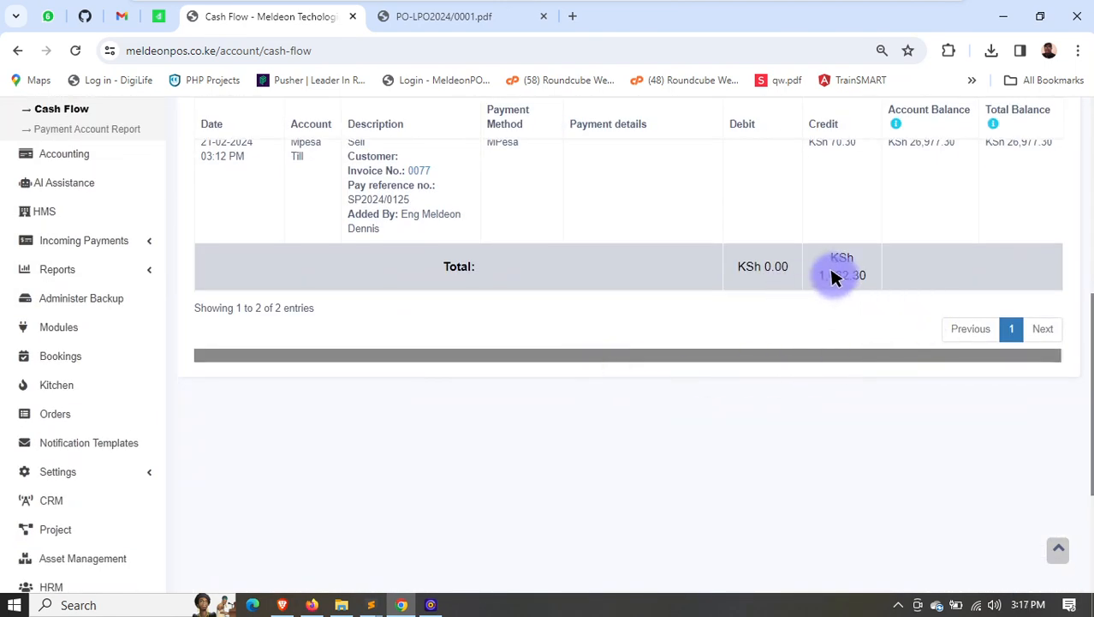
{"action": "double_click", "coordinate": [835, 274]}
{"action": "scroll", "coordinate": [435, 318], "scroll_direction": "up", "scroll_amount": 4}
{"action": "scroll", "coordinate": [240, 359], "scroll_direction": "down", "scroll_amount": 1}
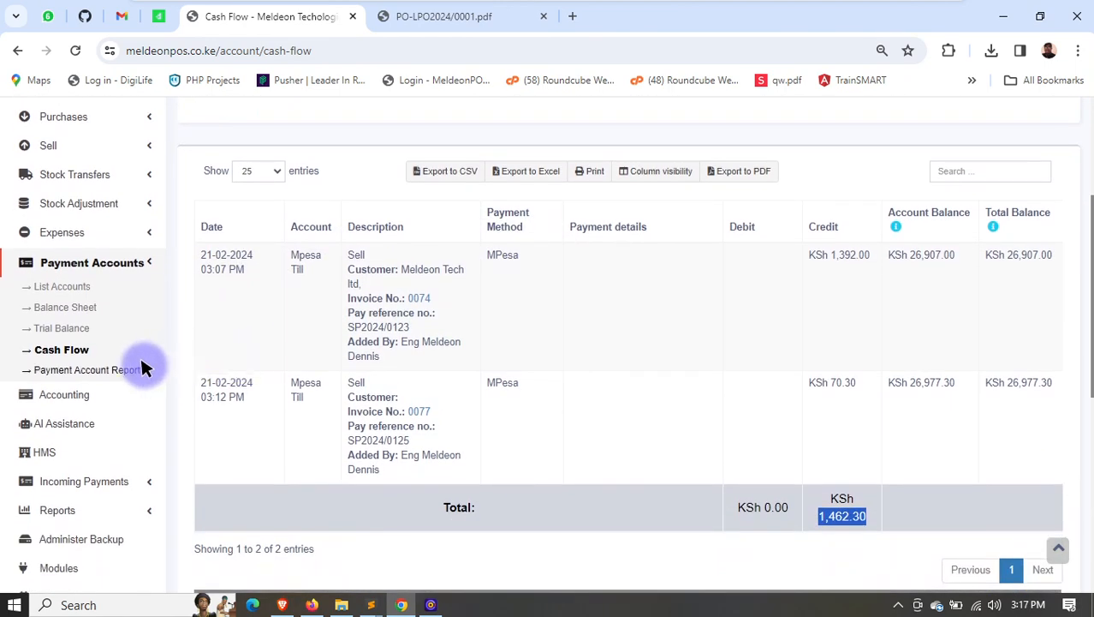
- Open the accounting module's chart of accounts and expand the Current assets group to examine its accounts
{"action": "left_click", "coordinate": [145, 262]}
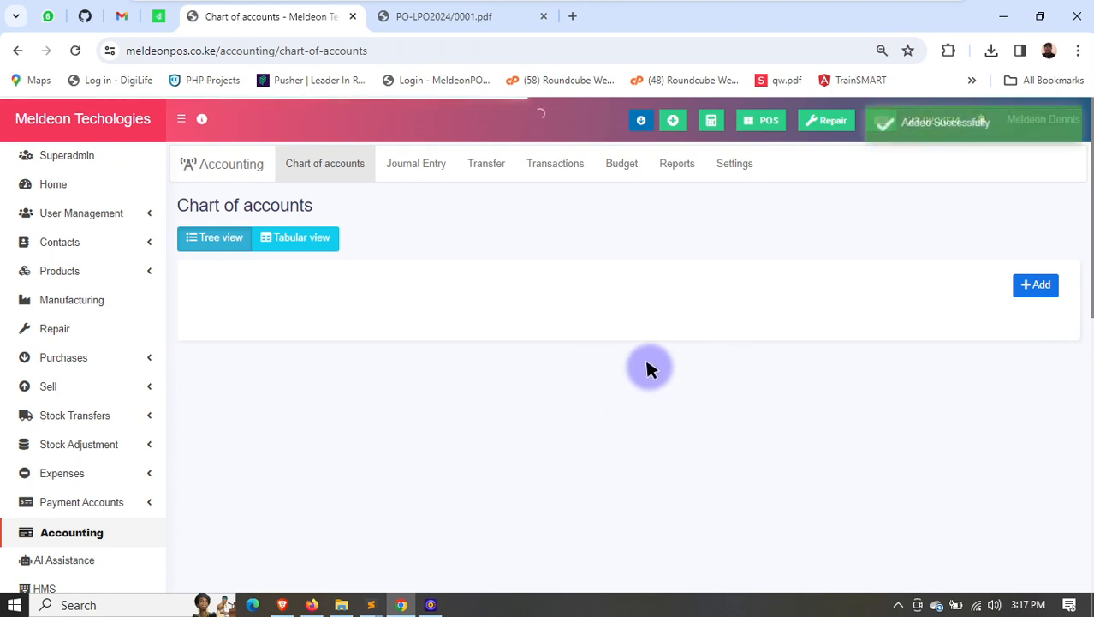
{"action": "scroll", "coordinate": [420, 417], "scroll_direction": "down", "scroll_amount": 2}
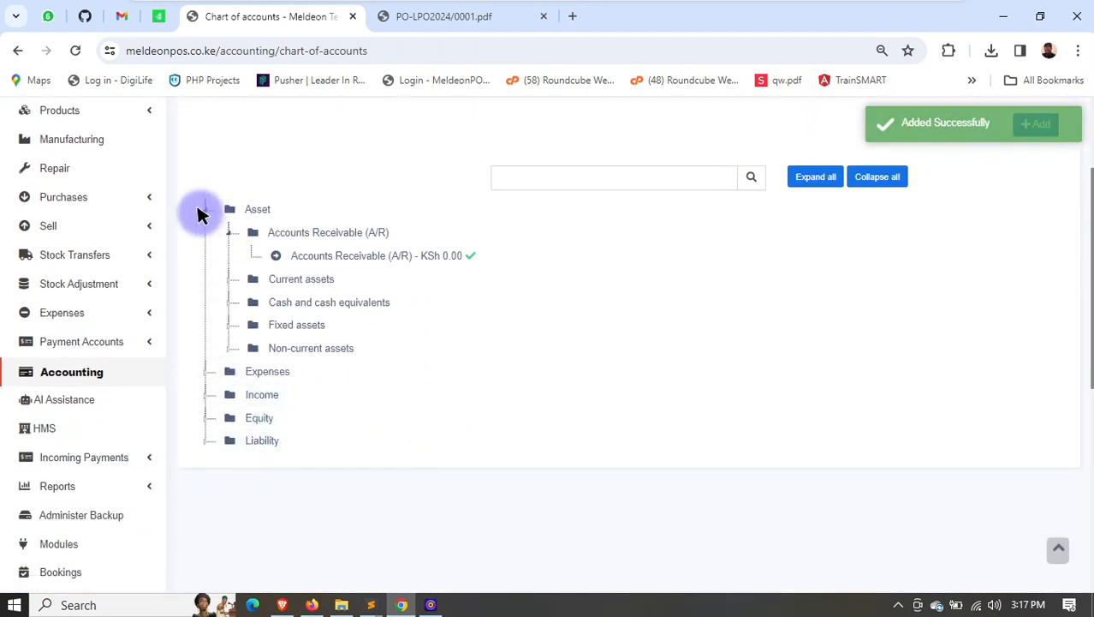
{"action": "left_click", "coordinate": [233, 280]}
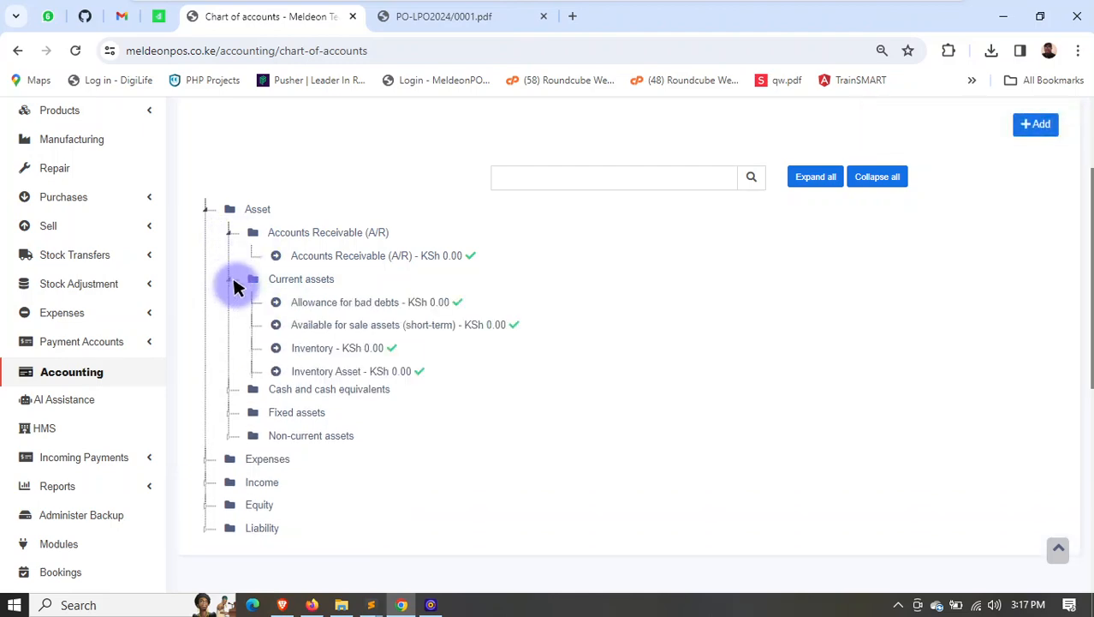
{"action": "scroll", "coordinate": [233, 440], "scroll_direction": "down", "scroll_amount": 2}
{"action": "scroll", "coordinate": [278, 342], "scroll_direction": "up", "scroll_amount": 4}
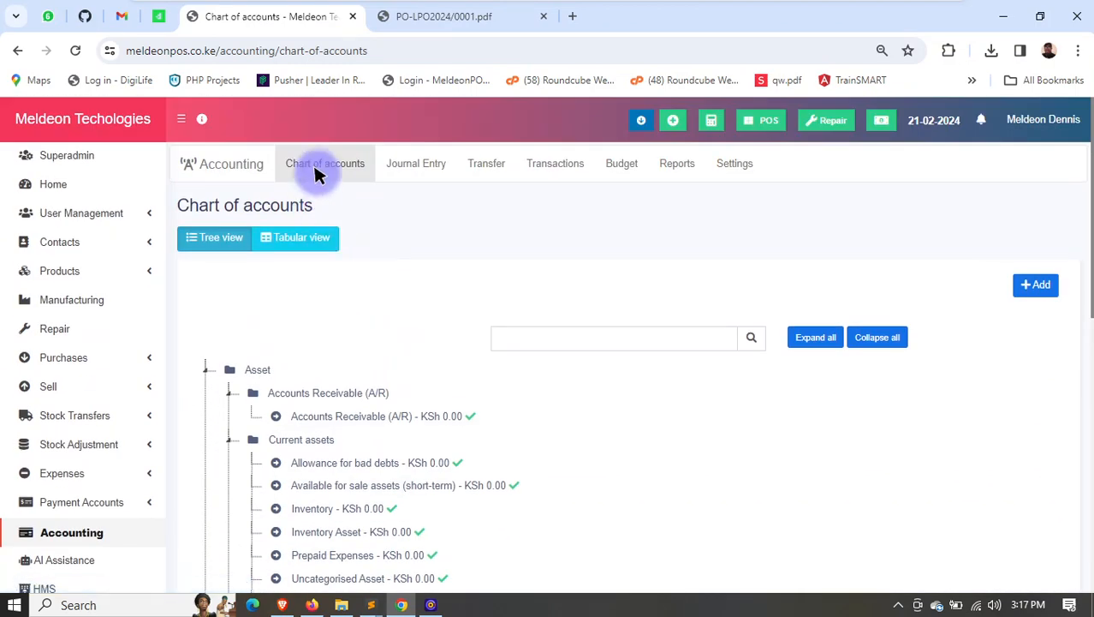
- View the accounting module's journal entries, then its transfers
{"action": "left_click", "coordinate": [417, 161]}
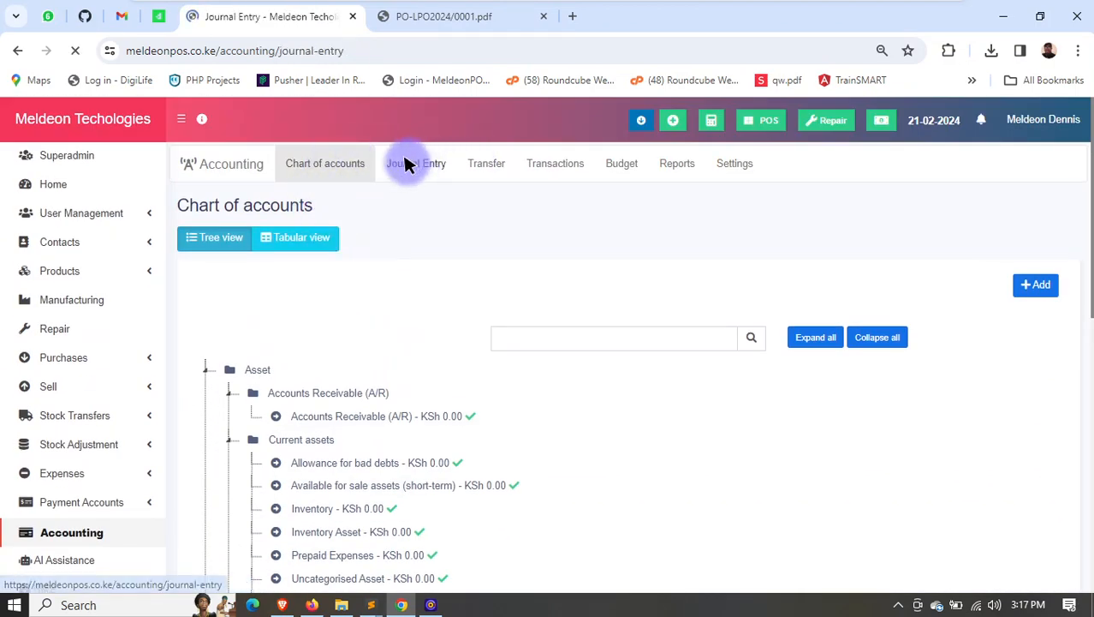
{"action": "scroll", "coordinate": [445, 411], "scroll_direction": "down", "scroll_amount": 3}
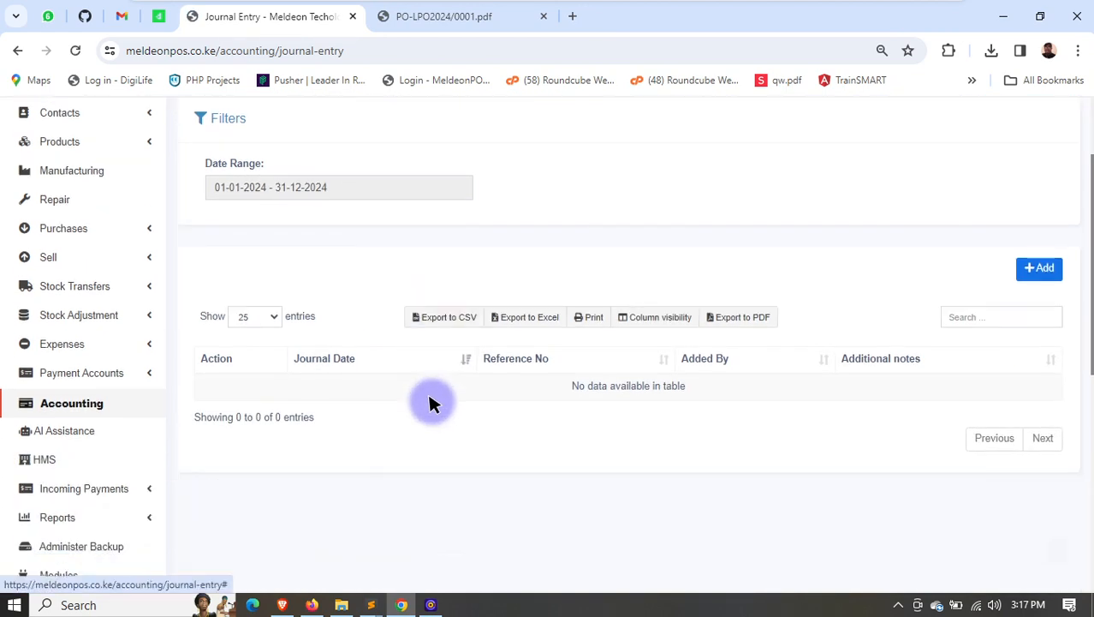
{"action": "scroll", "coordinate": [417, 120], "scroll_direction": "up", "scroll_amount": 3}
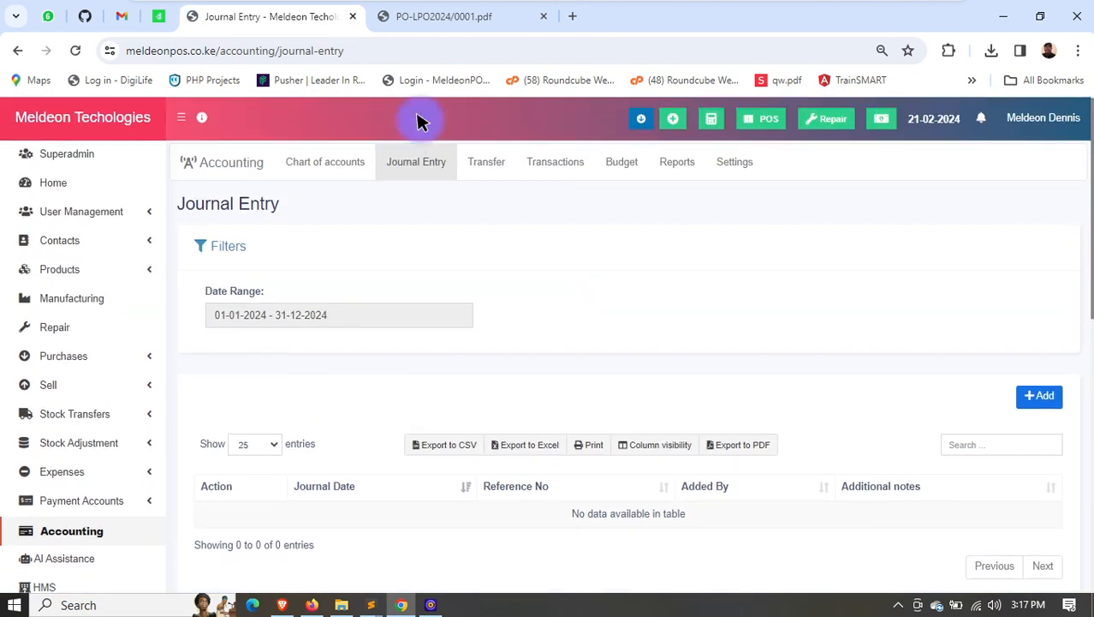
{"action": "left_click", "coordinate": [487, 161]}
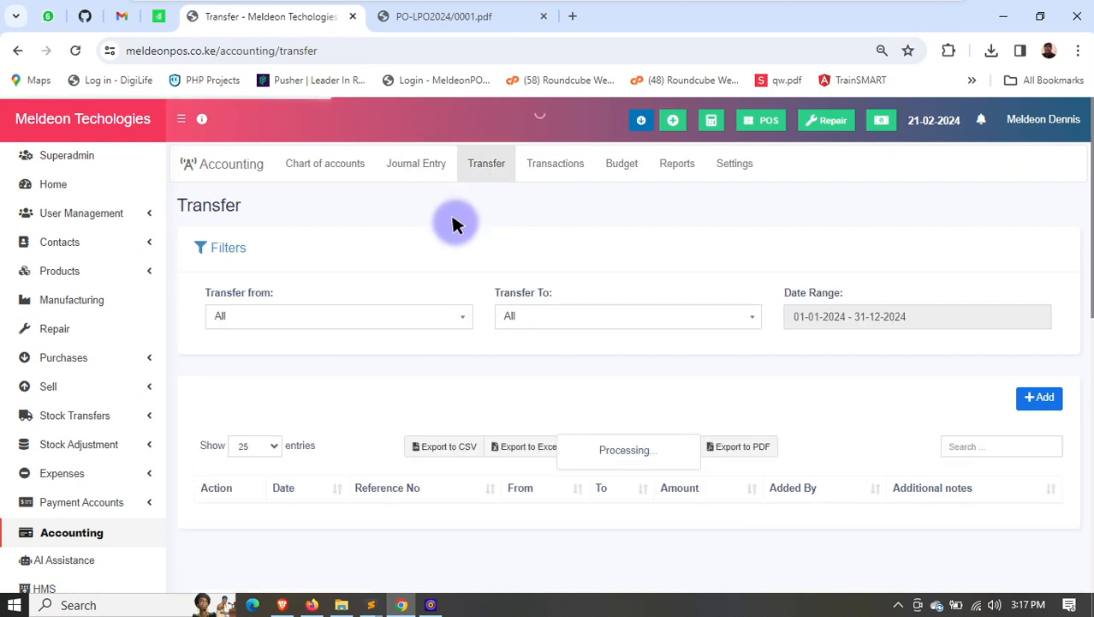
- Open the accounting transactions and look through the sales, purchase payments and purchases
{"action": "left_click", "coordinate": [551, 165]}
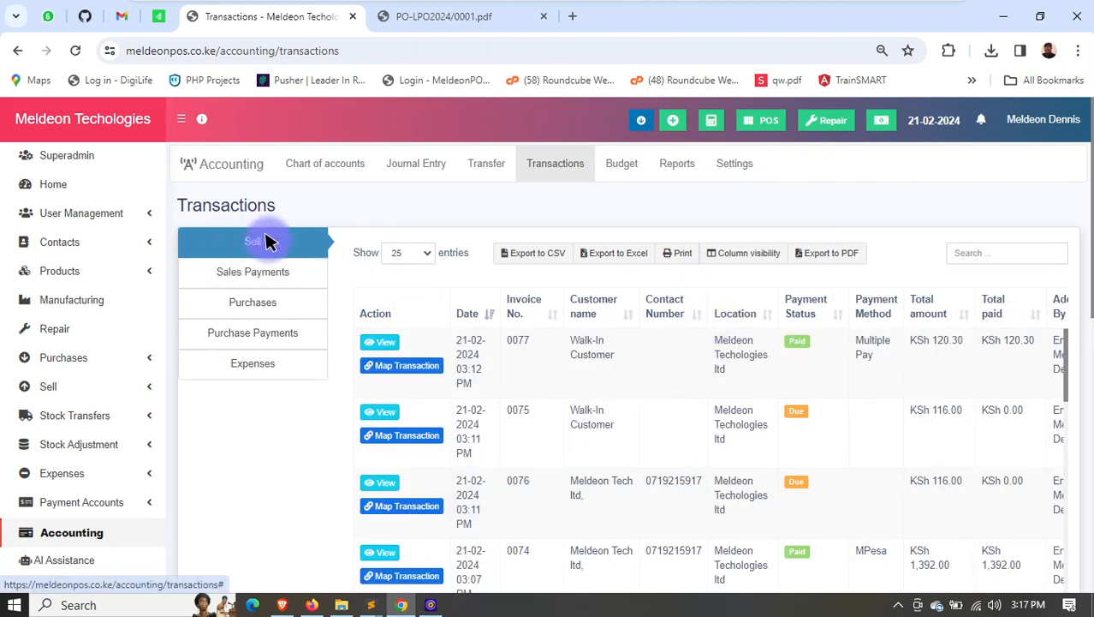
{"action": "scroll", "coordinate": [861, 364], "scroll_direction": "down", "scroll_amount": 10}
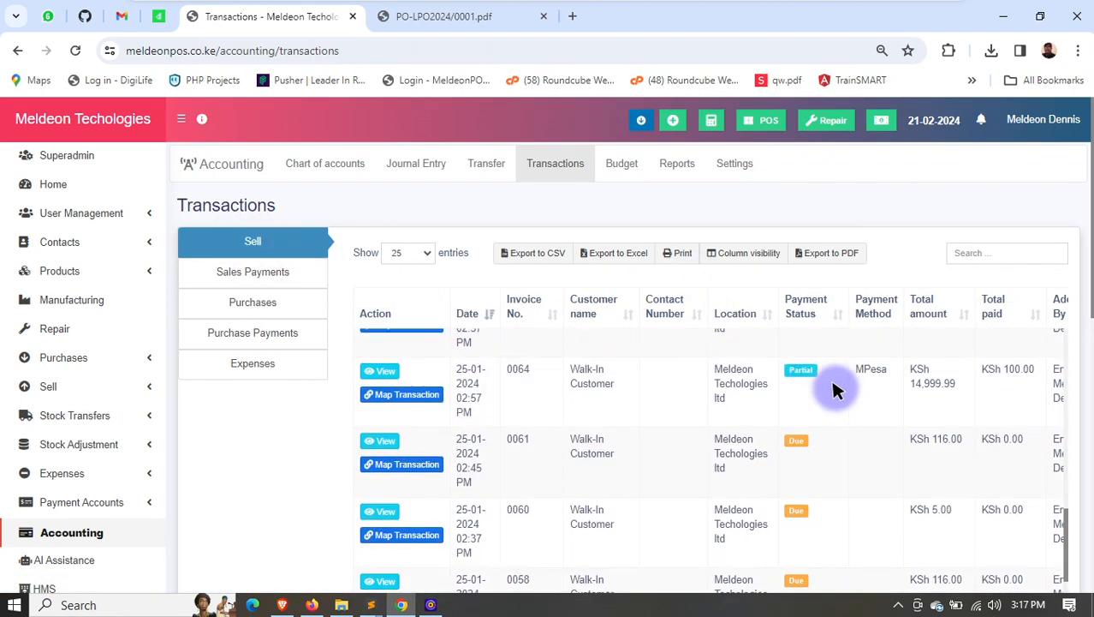
{"action": "left_click", "coordinate": [277, 331]}
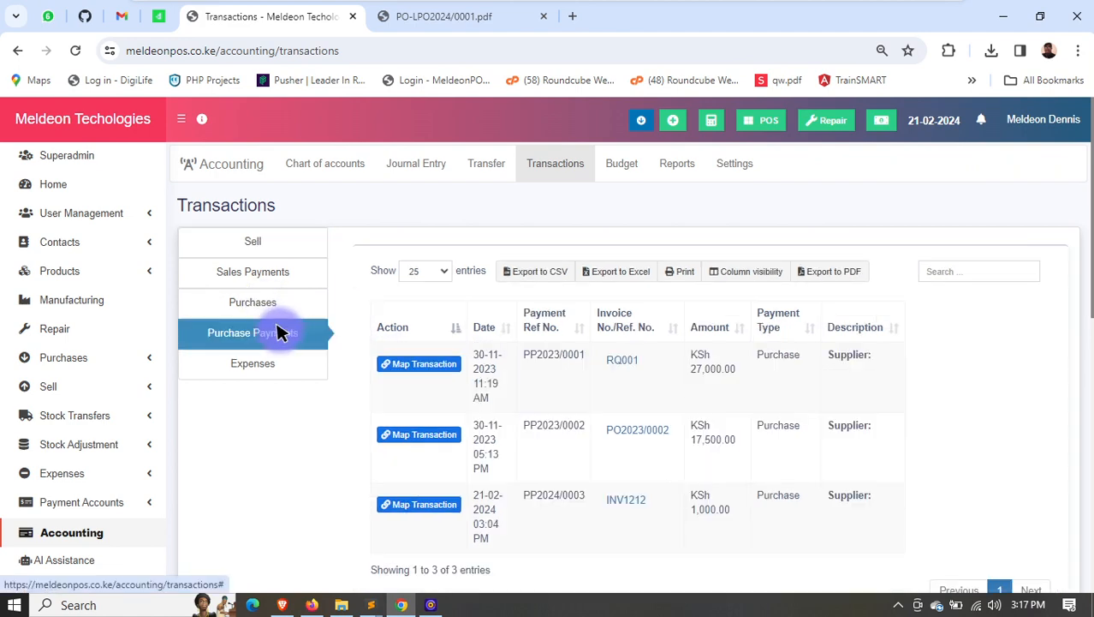
{"action": "left_click", "coordinate": [276, 303]}
{"action": "scroll", "coordinate": [728, 475], "scroll_direction": "down", "scroll_amount": 2}
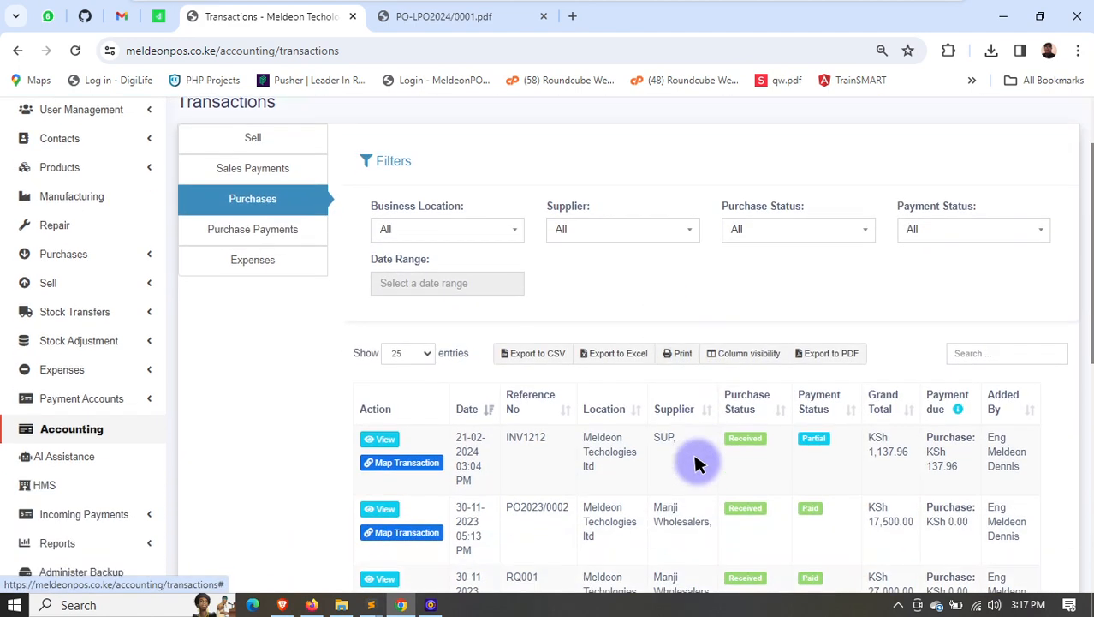
{"action": "scroll", "coordinate": [630, 416], "scroll_direction": "down", "scroll_amount": 1}
- Open the accounting budget for the 2024 financial year
{"action": "scroll", "coordinate": [631, 423], "scroll_direction": "up", "scroll_amount": 3}
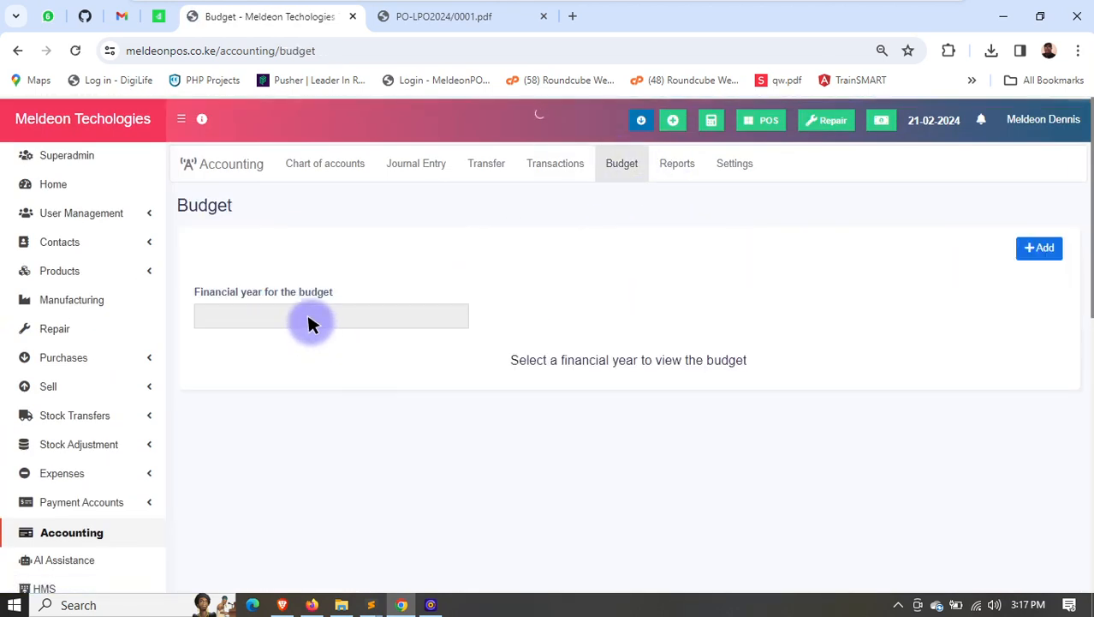
{"action": "left_click", "coordinate": [386, 318]}
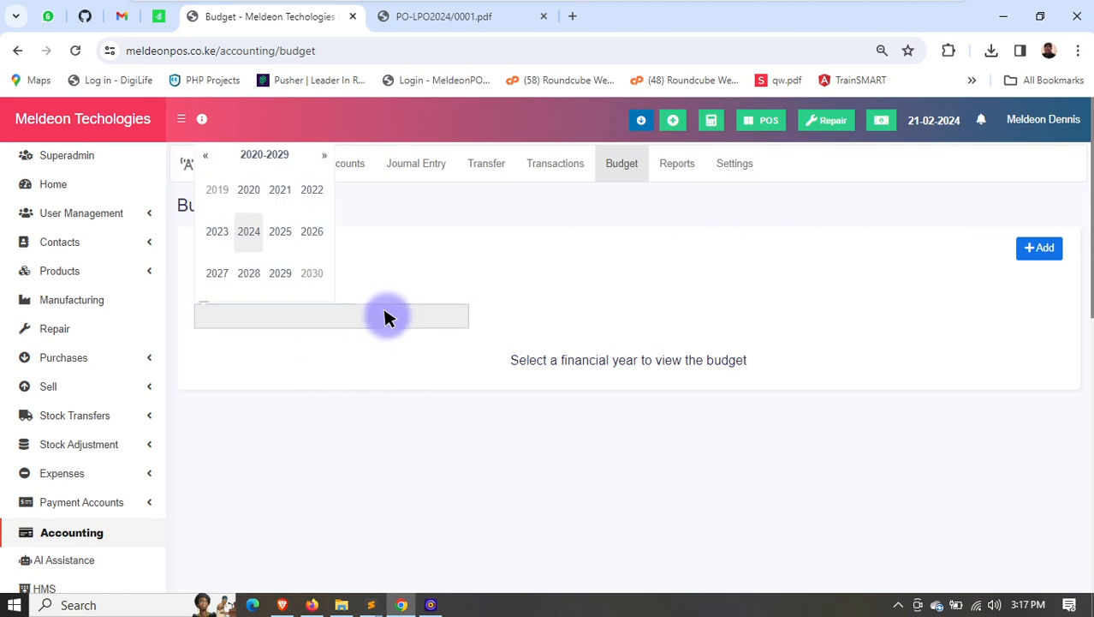
{"action": "left_click", "coordinate": [248, 231]}
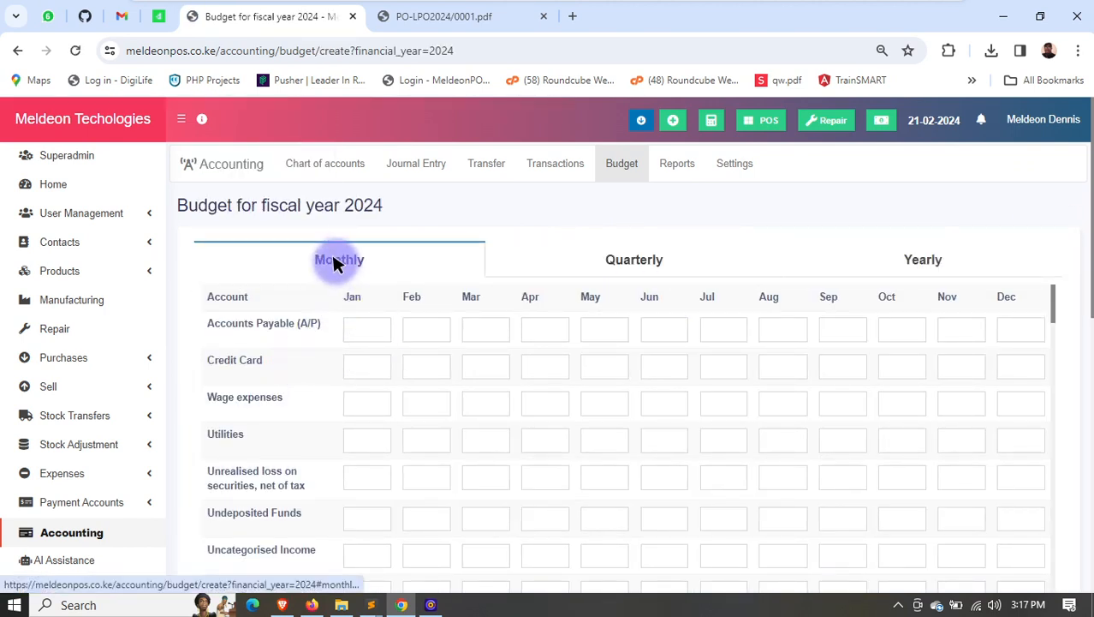
- View the 2024 budget in its quarterly layout, and examine the accounts in the yearly layout
{"action": "left_click", "coordinate": [642, 260]}
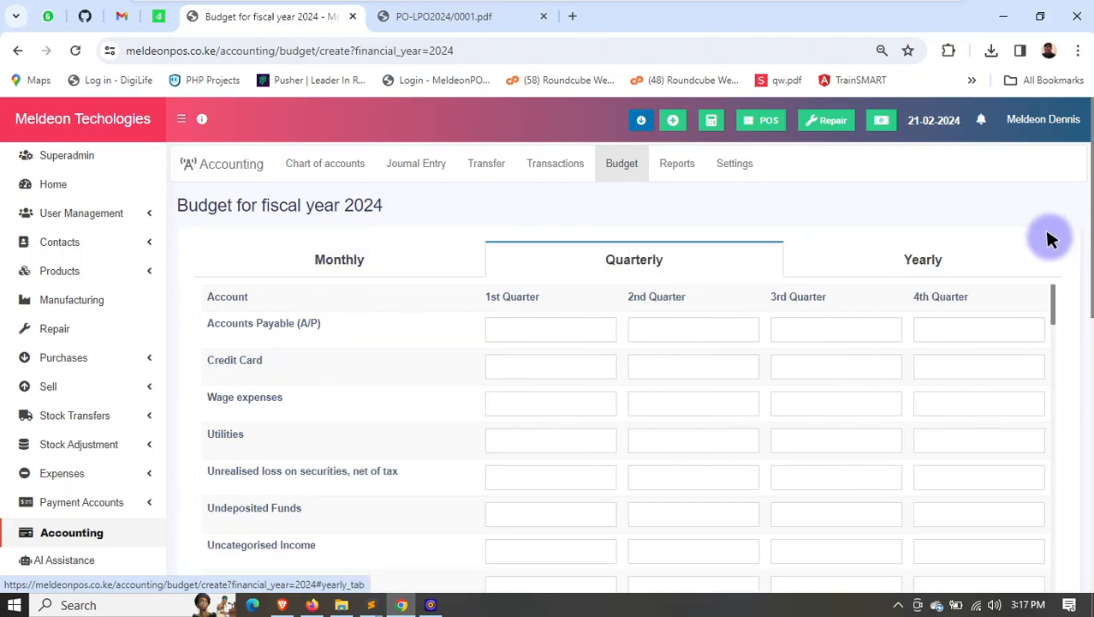
{"action": "left_click", "coordinate": [942, 254]}
{"action": "scroll", "coordinate": [598, 366], "scroll_direction": "down", "scroll_amount": 4}
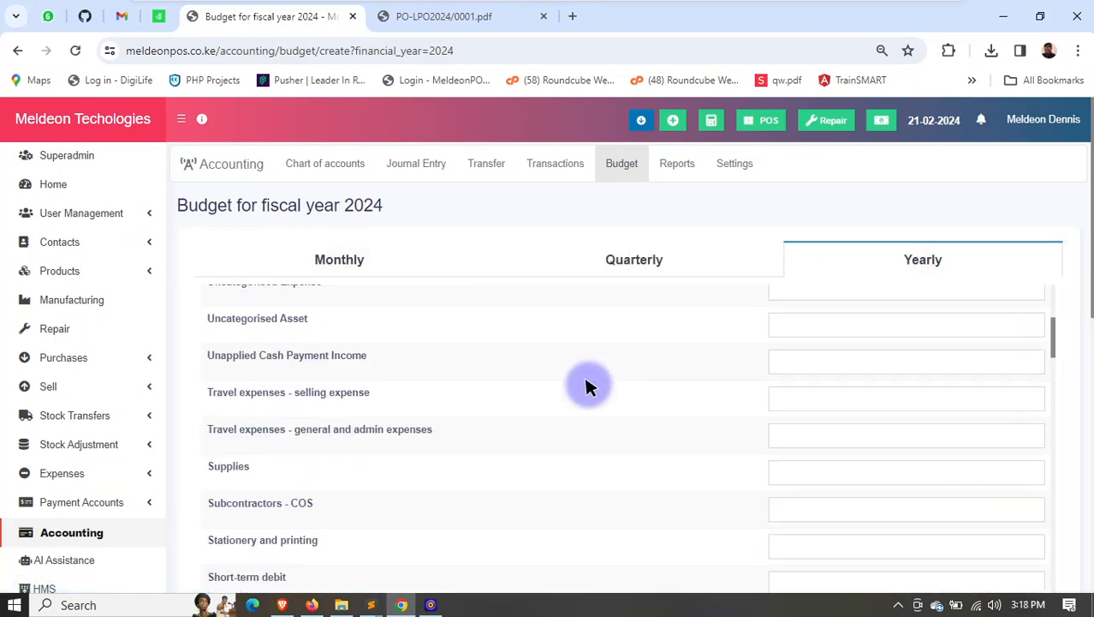
{"action": "scroll", "coordinate": [620, 379], "scroll_direction": "up", "scroll_amount": 4}
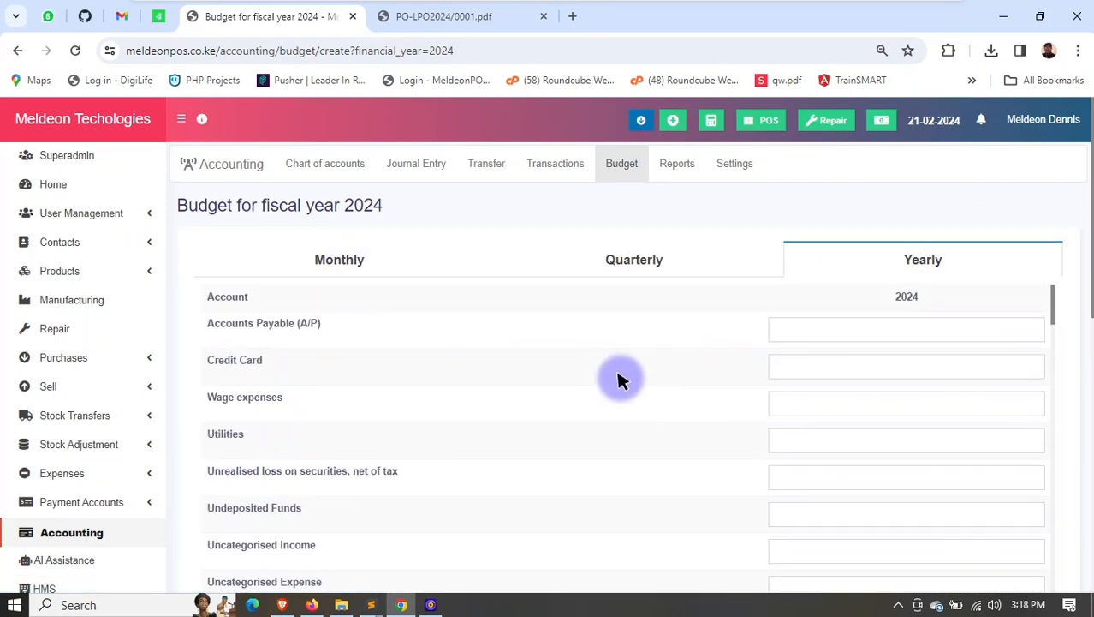
- Open the accounting reports and look through the available ones, from Trial Balance and Ledger Report to the receivable and payable ageing reports
{"action": "left_click", "coordinate": [676, 164]}
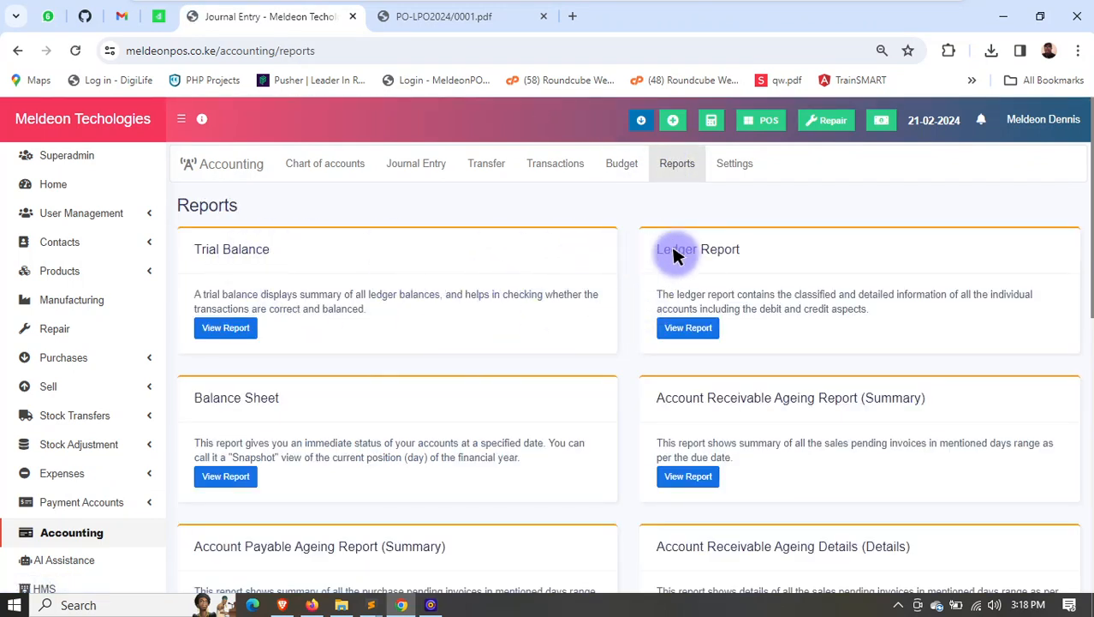
{"action": "left_click_drag", "start_coordinate": [673, 250], "coordinate": [741, 250]}
{"action": "left_click_drag", "start_coordinate": [211, 404], "coordinate": [404, 416]}
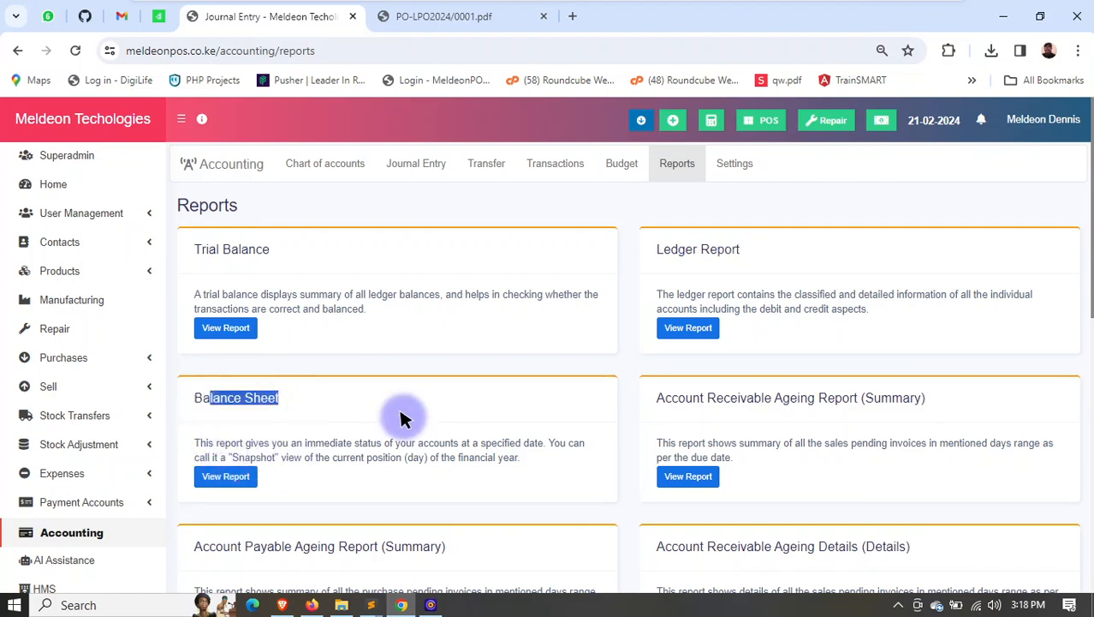
{"action": "scroll", "coordinate": [771, 412], "scroll_direction": "down", "scroll_amount": 1}
{"action": "left_click_drag", "start_coordinate": [693, 318], "coordinate": [859, 319]}
{"action": "scroll", "coordinate": [878, 345], "scroll_direction": "down", "scroll_amount": 1}
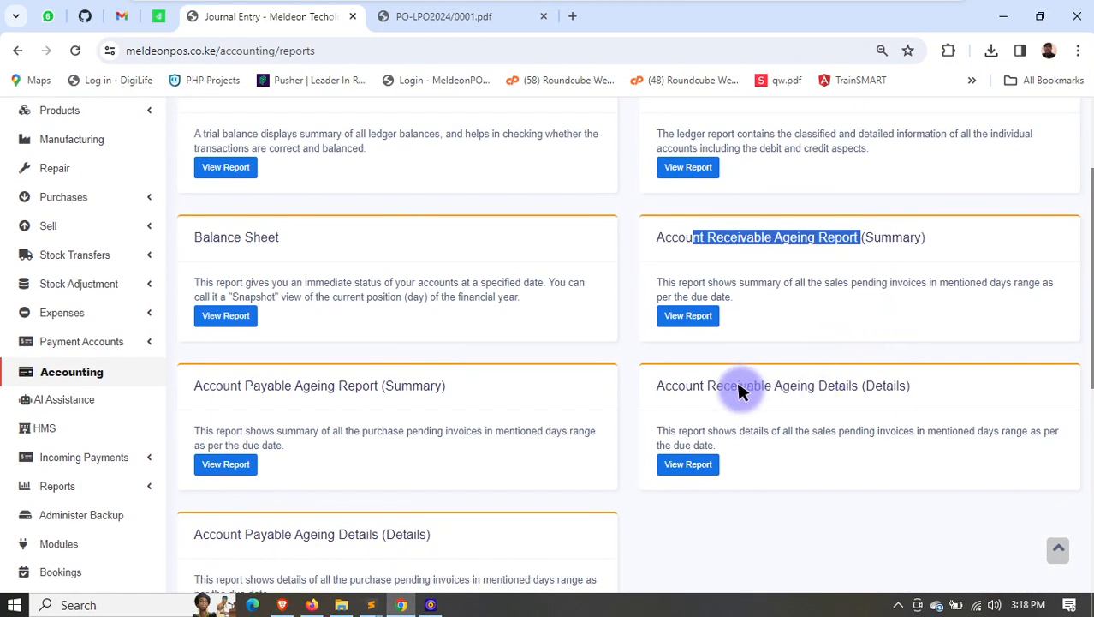
{"action": "left_click_drag", "start_coordinate": [740, 386], "coordinate": [828, 386]}
{"action": "scroll", "coordinate": [676, 395], "scroll_direction": "down", "scroll_amount": 3}
{"action": "scroll", "coordinate": [458, 438], "scroll_direction": "up", "scroll_amount": 5}
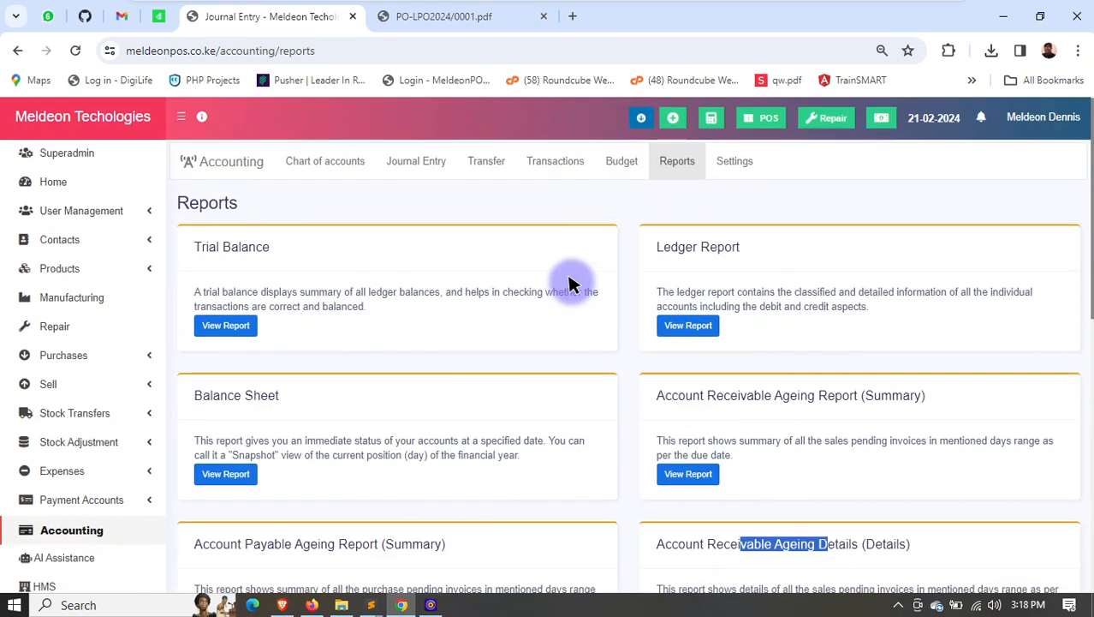
- Open the accounting settings and examine the transaction mapping of payment and deposit accounts for each business location
{"action": "left_click", "coordinate": [731, 166]}
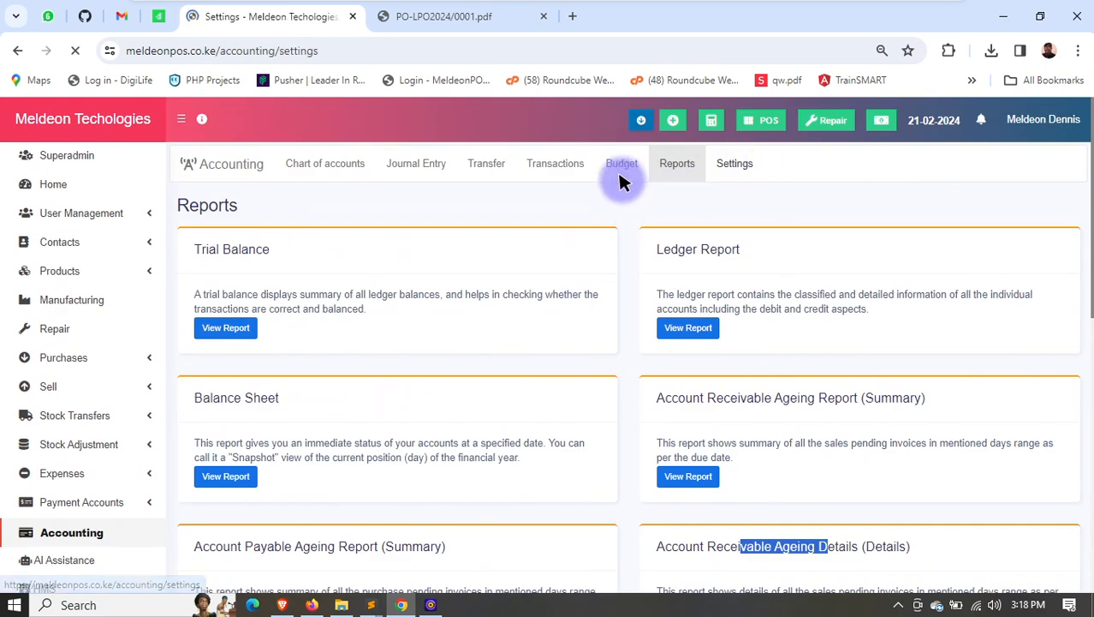
{"action": "scroll", "coordinate": [265, 342], "scroll_direction": "down", "scroll_amount": 2}
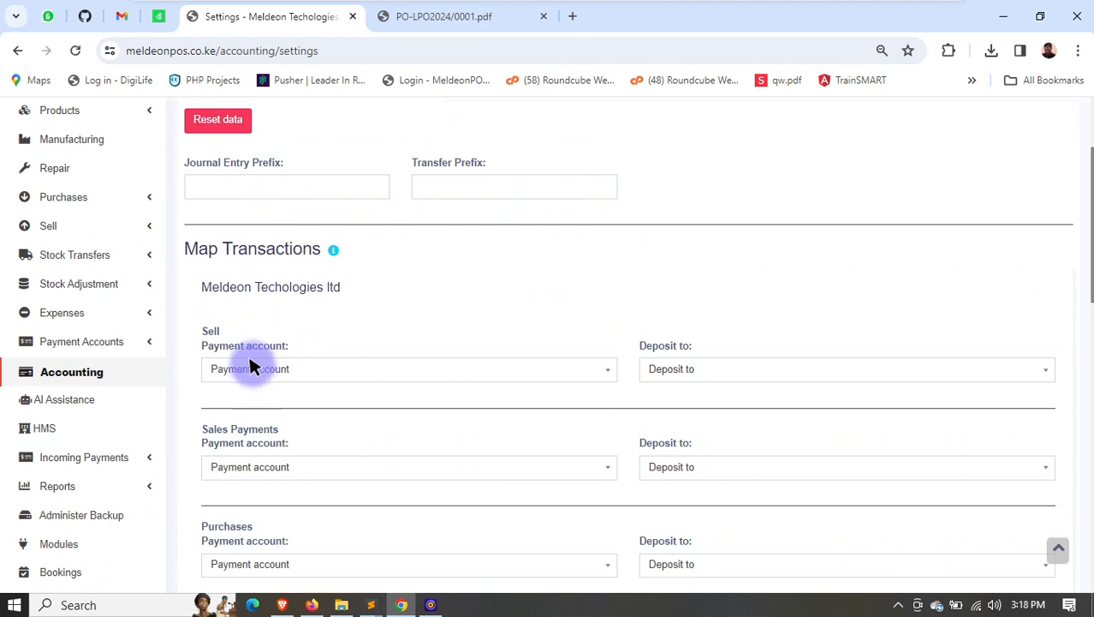
{"action": "left_click", "coordinate": [250, 366]}
{"action": "left_click", "coordinate": [484, 279]}
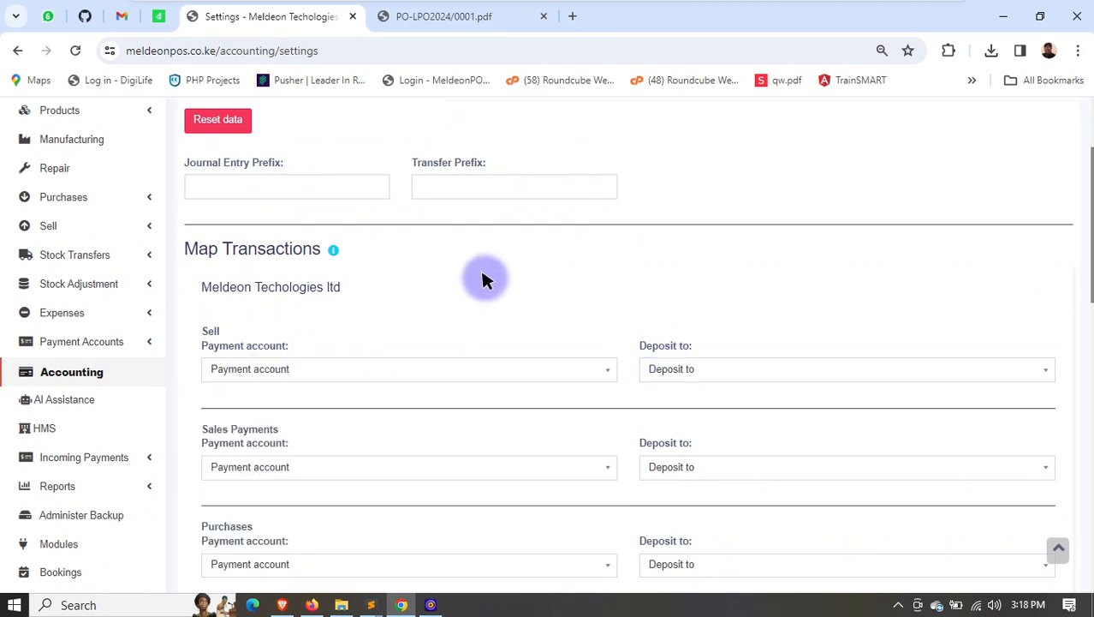
{"action": "scroll", "coordinate": [482, 279], "scroll_direction": "down", "scroll_amount": 6}
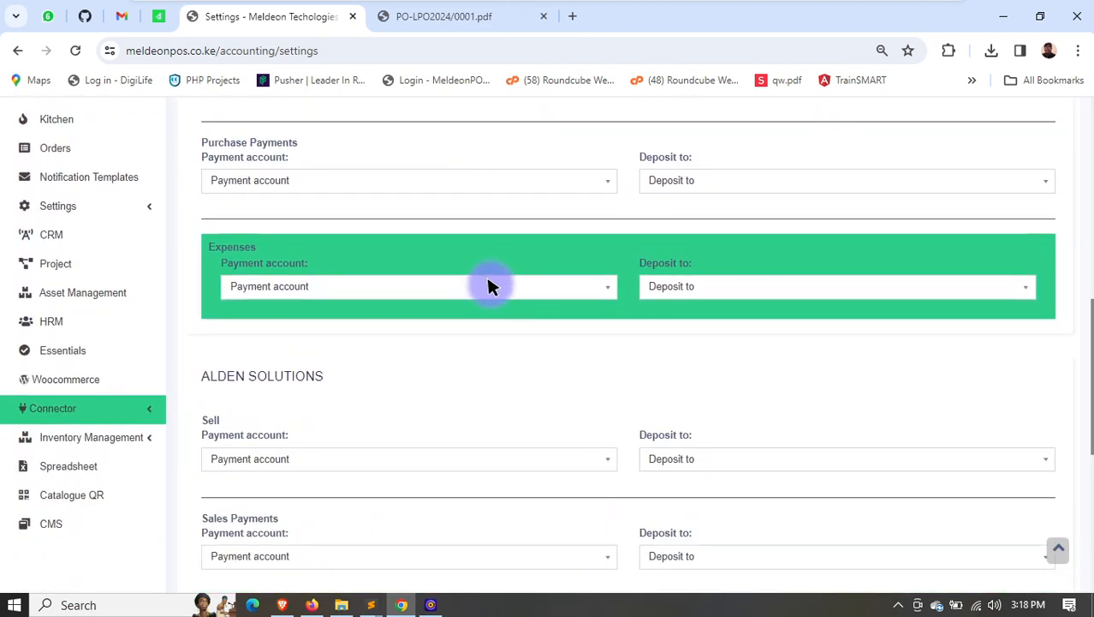
{"action": "scroll", "coordinate": [488, 284], "scroll_direction": "down", "scroll_amount": 2}
{"action": "scroll", "coordinate": [514, 343], "scroll_direction": "up", "scroll_amount": 10}
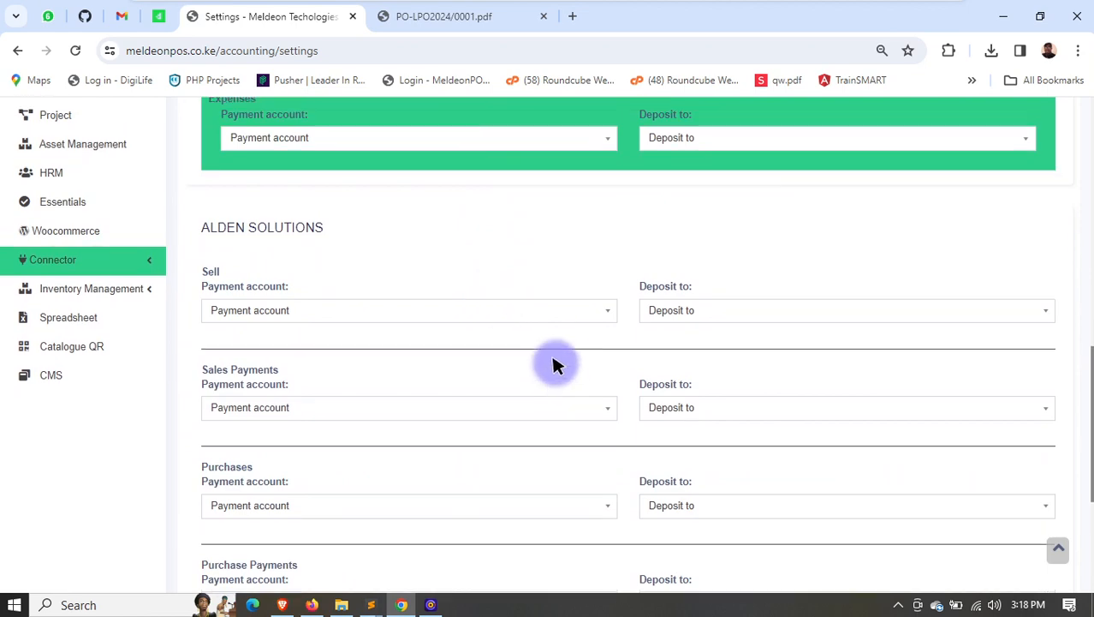
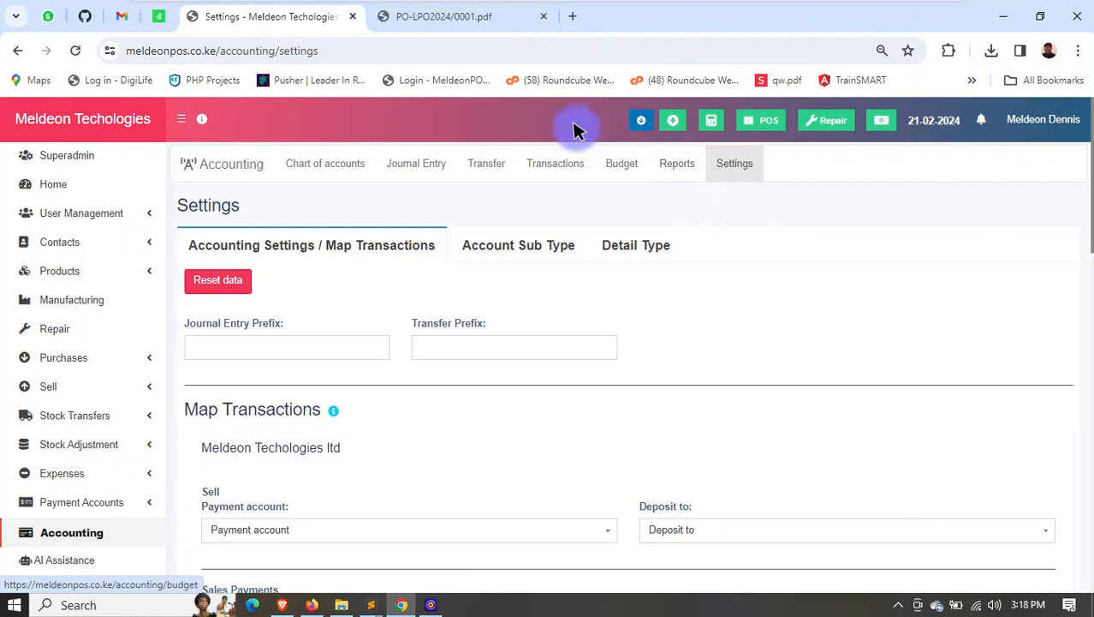
- Open AI Assistance and look through its content generators, from product descriptions and social media posts to ads, emails, proposals and knowledge base
{"action": "scroll", "coordinate": [74, 362], "scroll_direction": "down", "scroll_amount": 2}
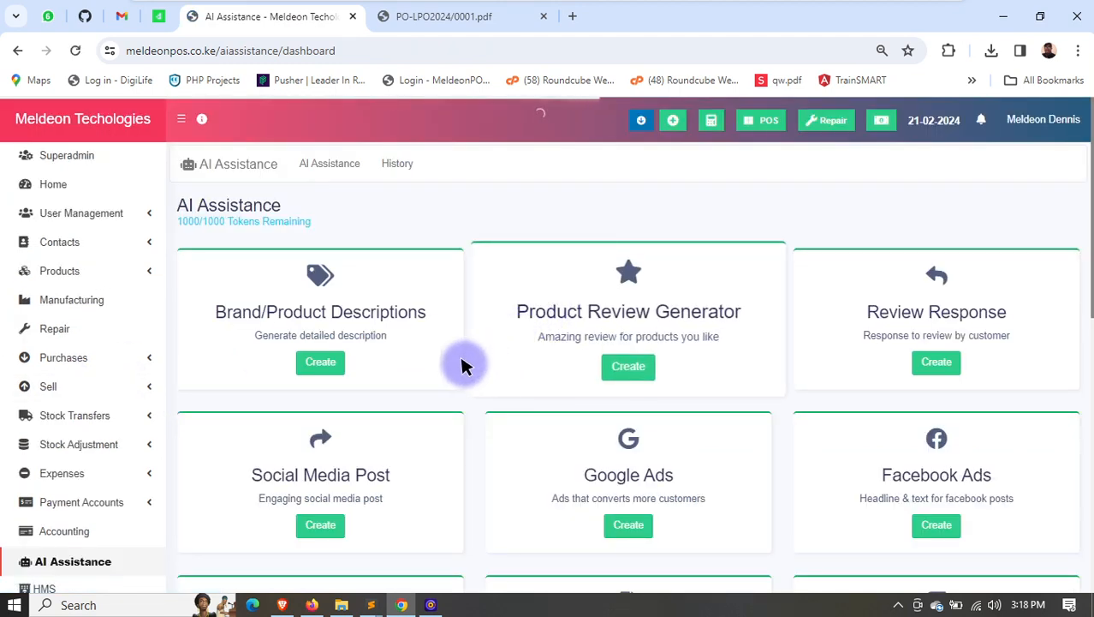
{"action": "left_click_drag", "start_coordinate": [235, 311], "coordinate": [373, 324]}
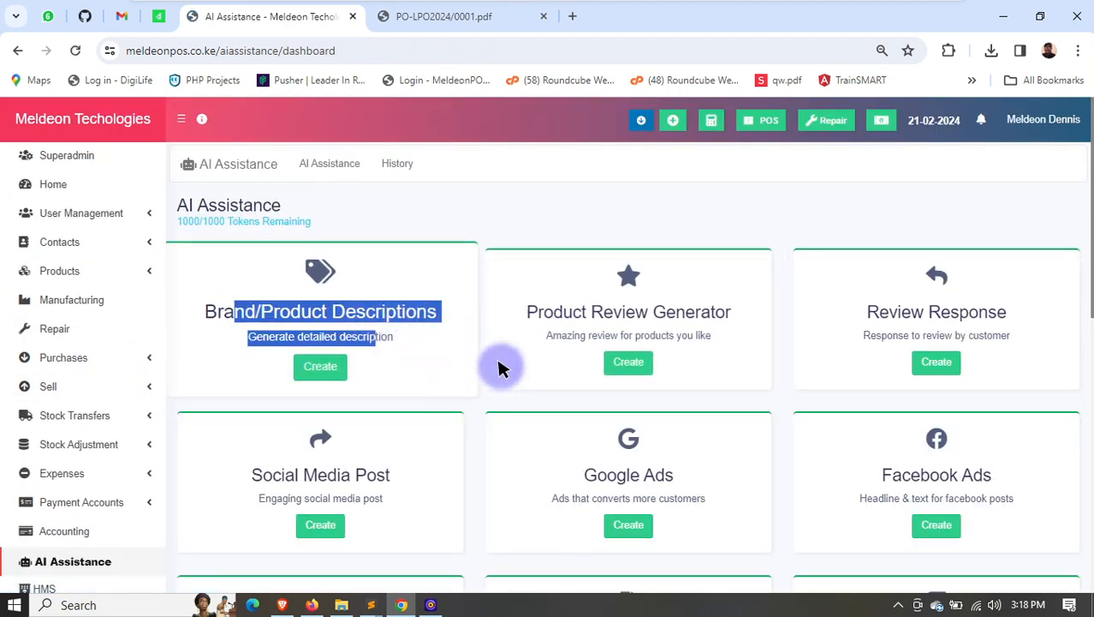
{"action": "scroll", "coordinate": [489, 374], "scroll_direction": "down", "scroll_amount": 2}
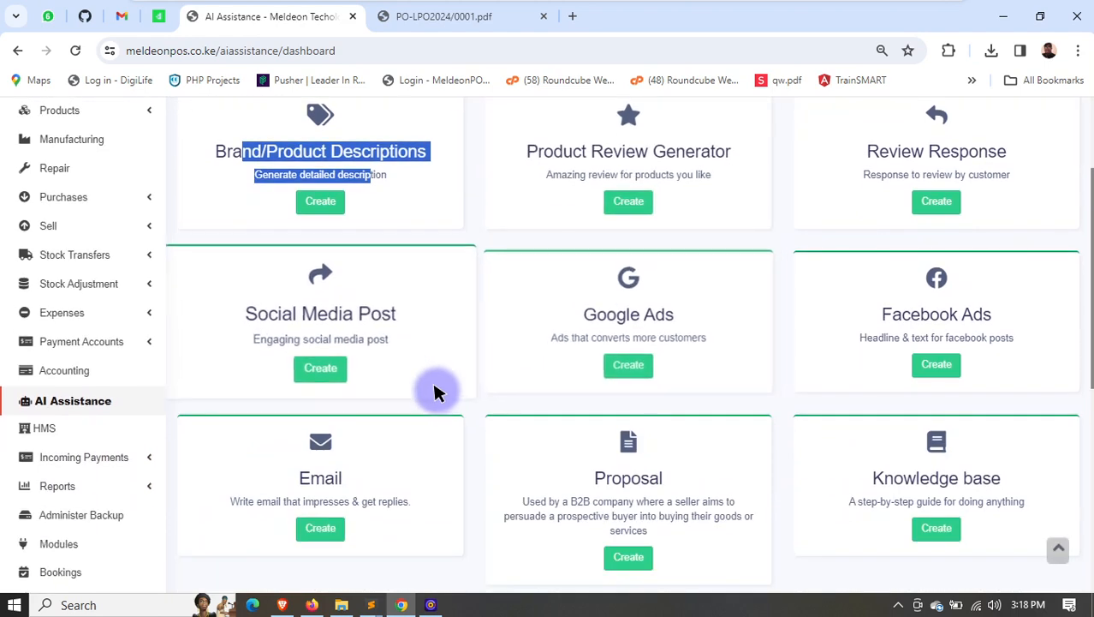
{"action": "scroll", "coordinate": [435, 392], "scroll_direction": "down", "scroll_amount": 2}
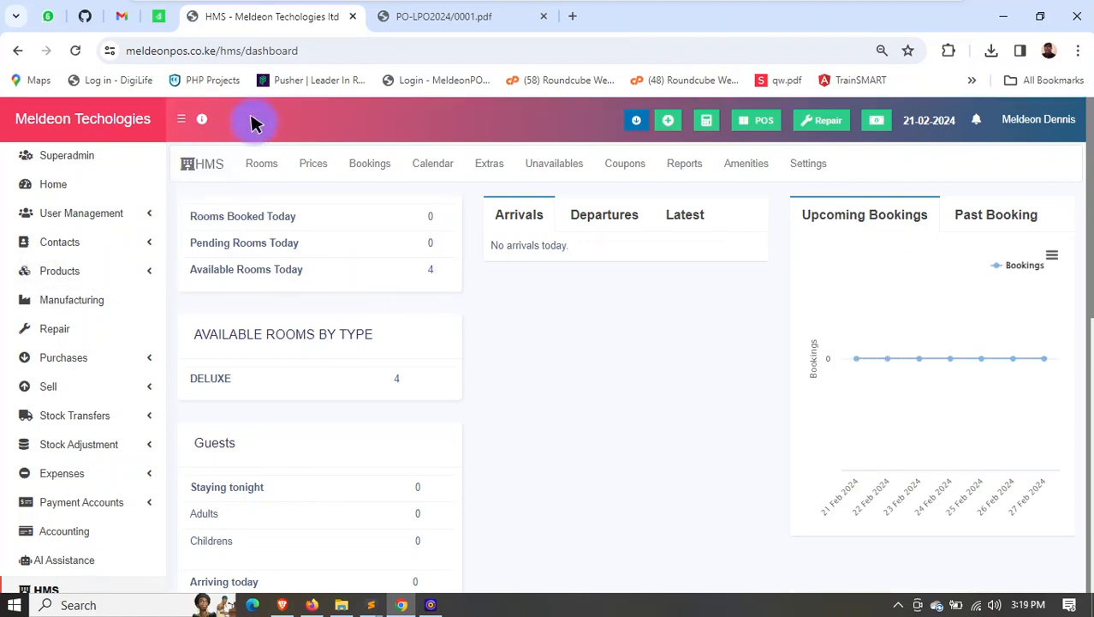
- Open the hotel management module's rooms and examine the room pricing form with its weekday and guest-based price options
{"action": "left_click", "coordinate": [260, 164]}
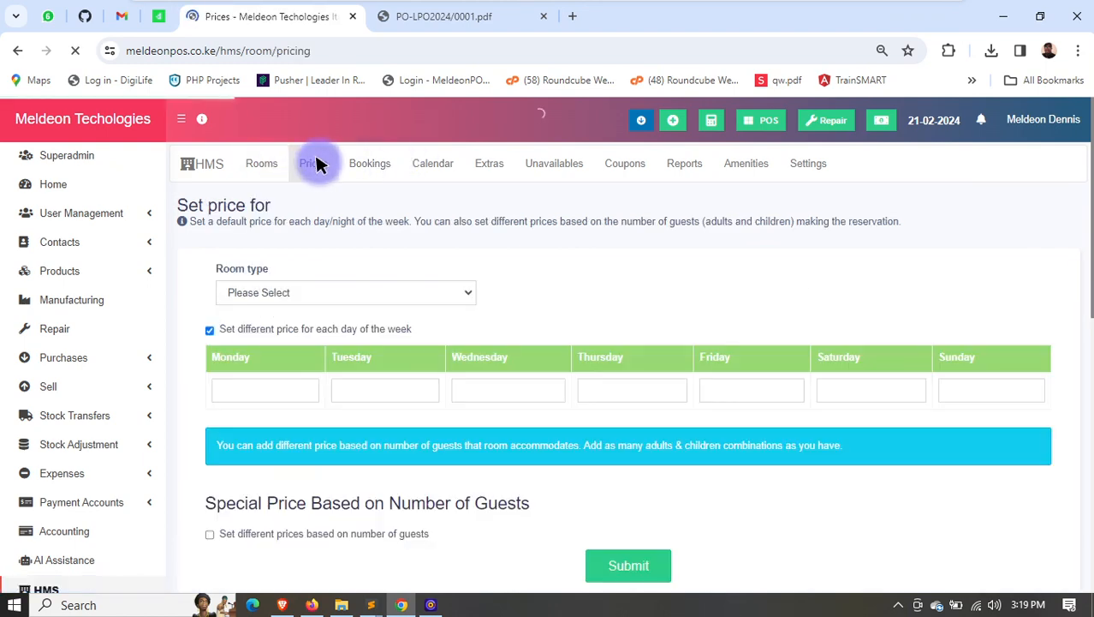
{"action": "scroll", "coordinate": [398, 186], "scroll_direction": "down", "scroll_amount": 1}
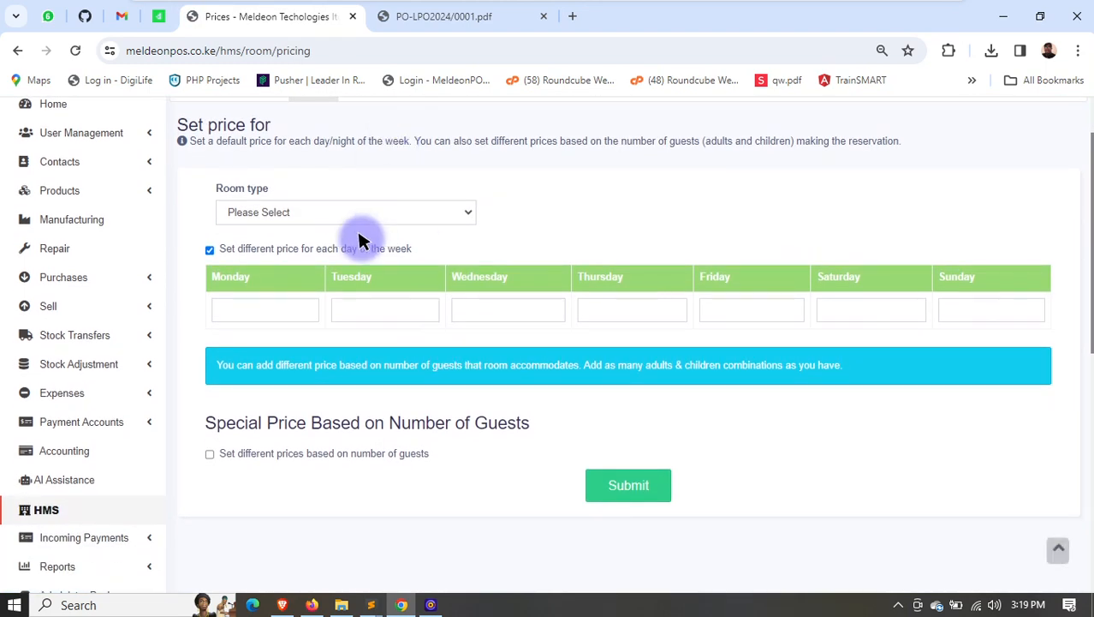
{"action": "scroll", "coordinate": [389, 172], "scroll_direction": "up", "scroll_amount": 1}
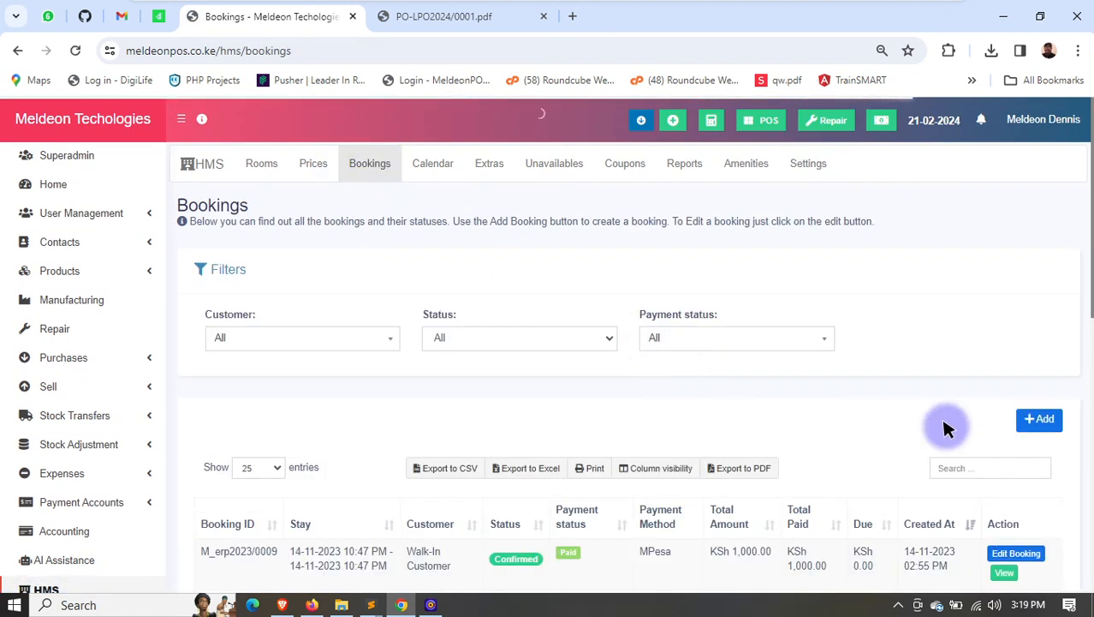
- Start a new hotel booking for the customer Meldeon Tech ltd with the status Confirmed
{"action": "left_click", "coordinate": [1023, 420]}
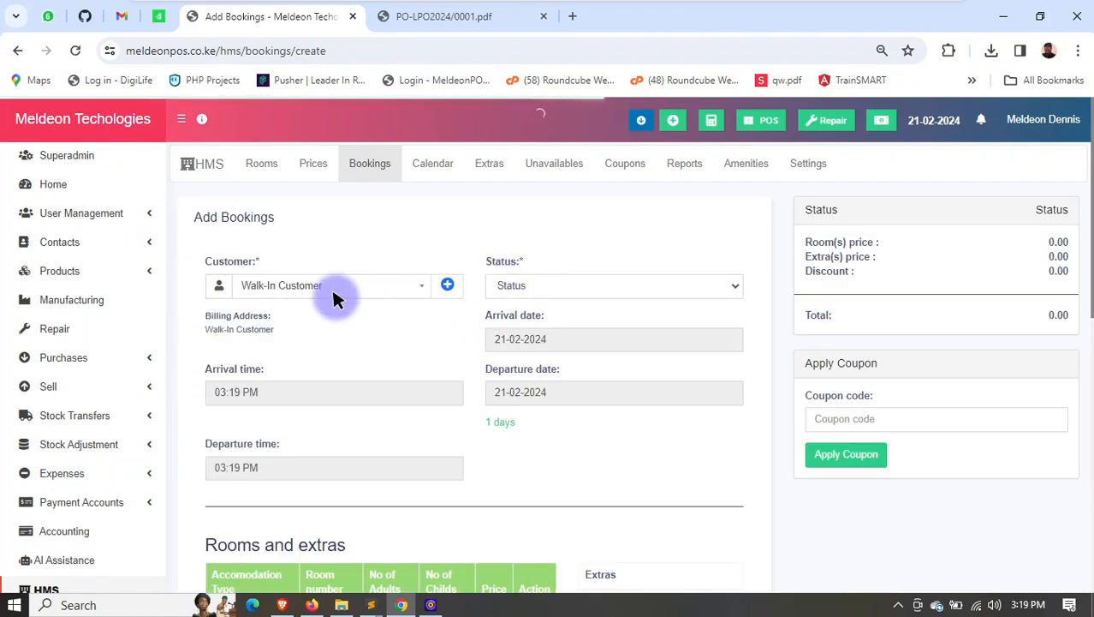
{"action": "left_click", "coordinate": [338, 292]}
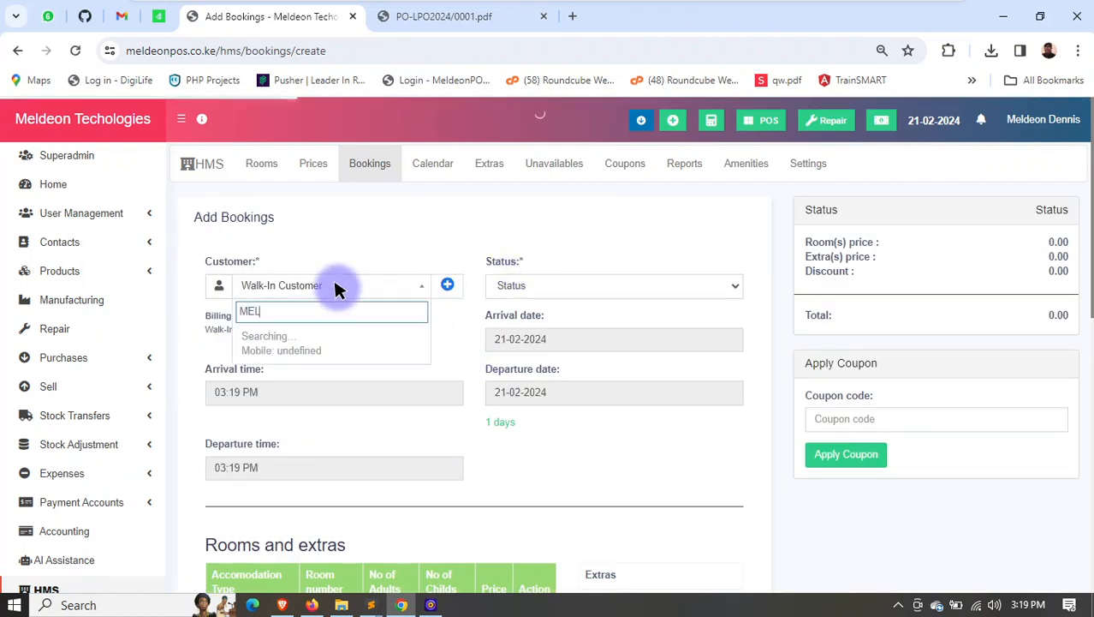
{"action": "left_click", "coordinate": [298, 346]}
{"action": "left_click", "coordinate": [533, 288]}
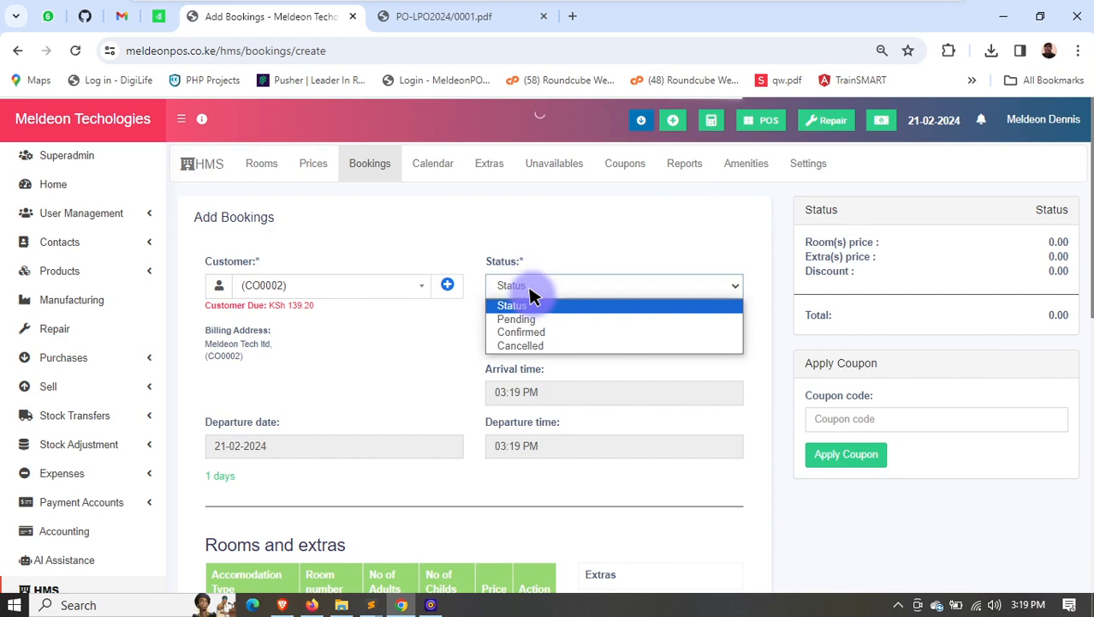
{"action": "left_click", "coordinate": [537, 332]}
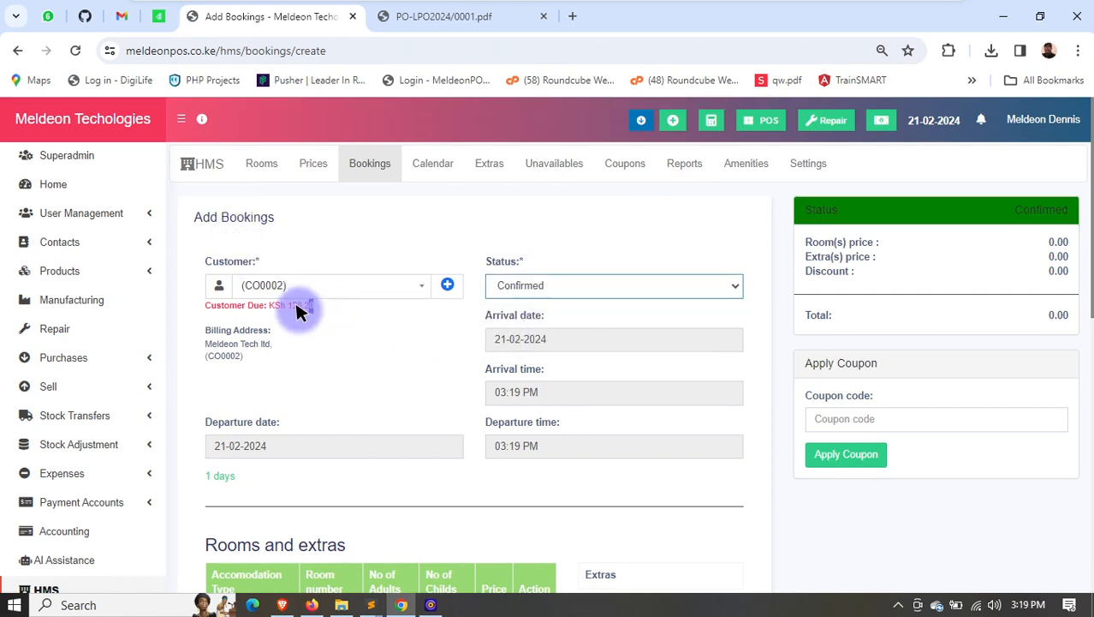
- Add room RM TEST A of accommodation type DELUXE to the booking for 1 adult and 1 child, priced at 2500
{"action": "scroll", "coordinate": [453, 330], "scroll_direction": "down", "scroll_amount": 1}
{"action": "scroll", "coordinate": [411, 396], "scroll_direction": "down", "scroll_amount": 1}
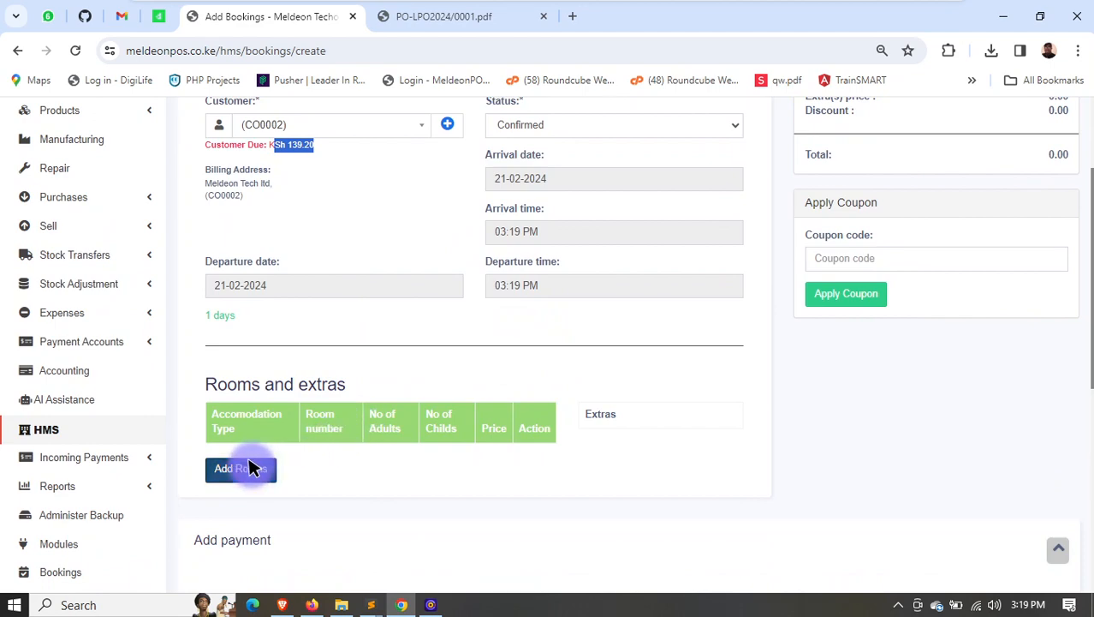
{"action": "left_click", "coordinate": [252, 466]}
{"action": "left_click", "coordinate": [411, 204]}
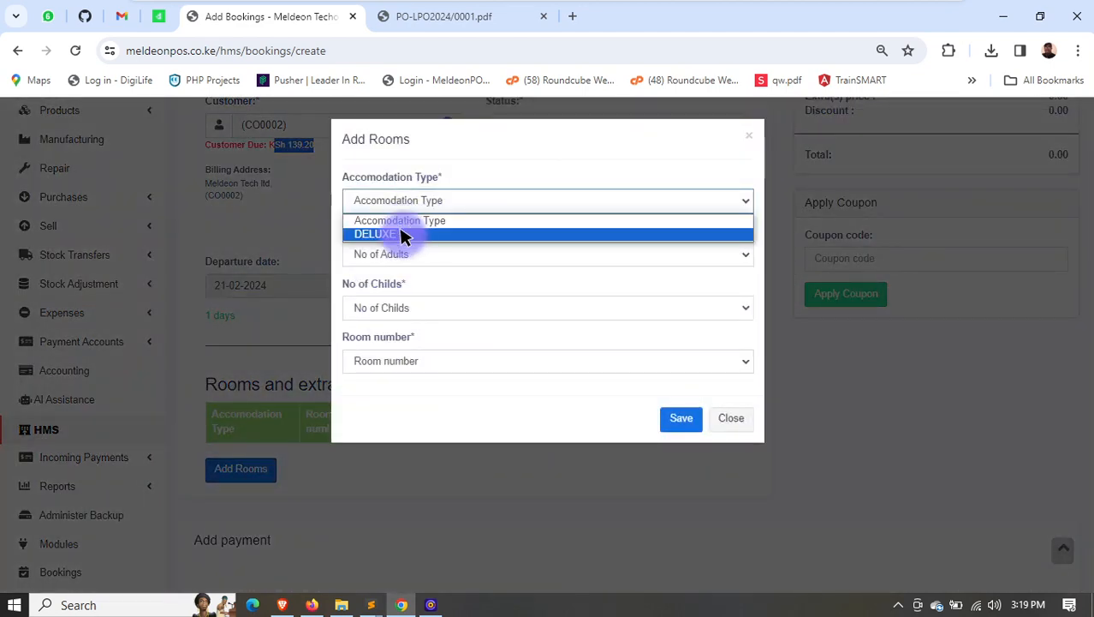
{"action": "left_click", "coordinate": [403, 235]}
{"action": "left_click", "coordinate": [404, 306]}
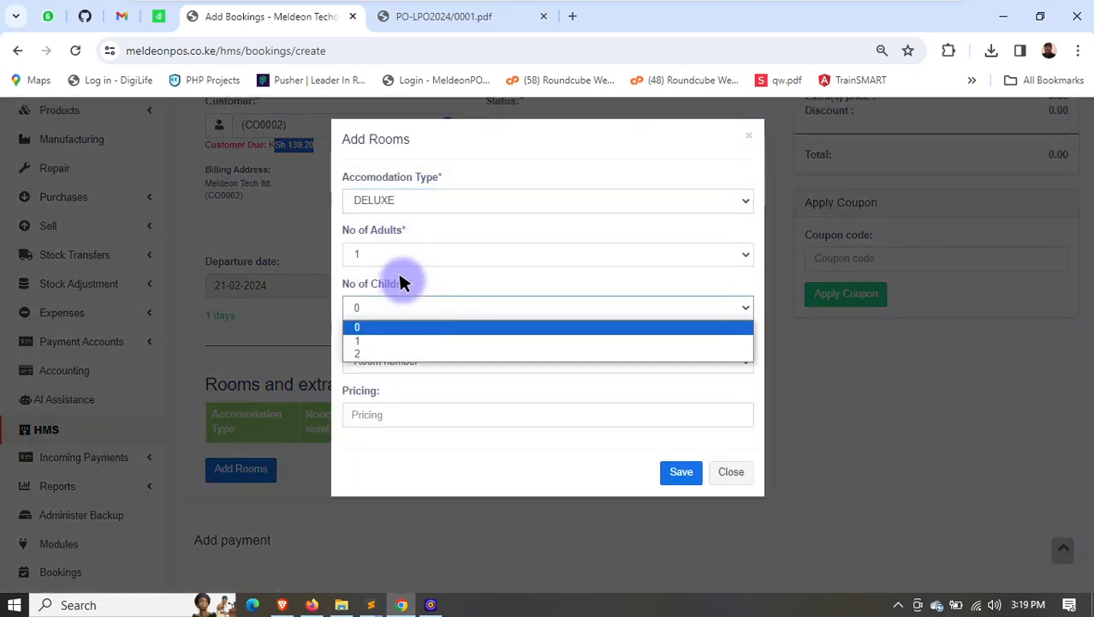
{"action": "left_click", "coordinate": [379, 340]}
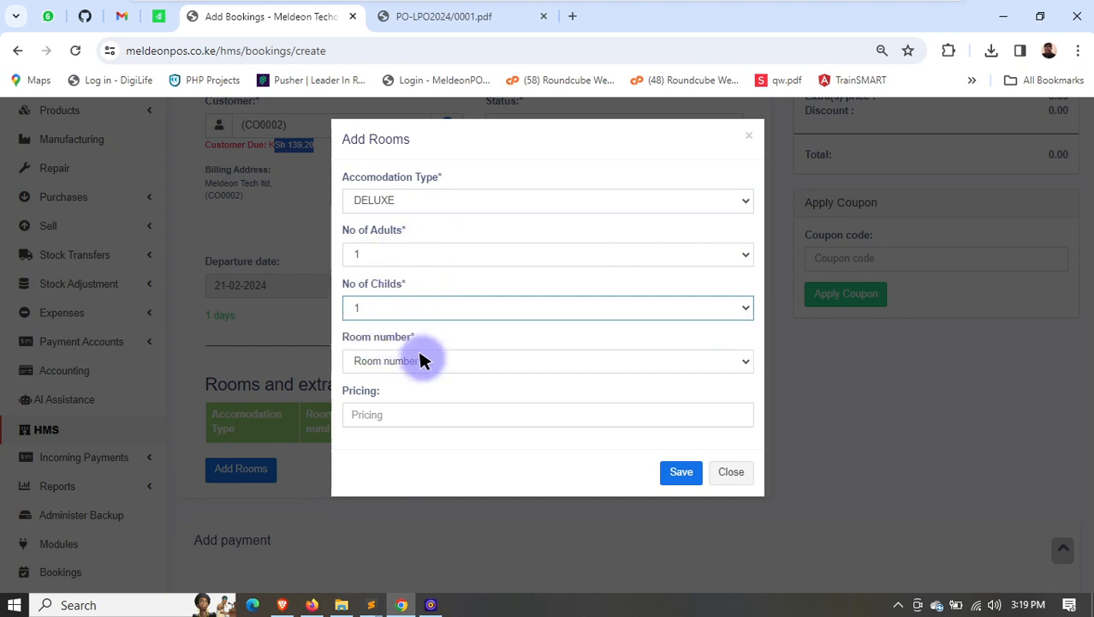
{"action": "left_click", "coordinate": [409, 364]}
{"action": "left_click", "coordinate": [419, 393]}
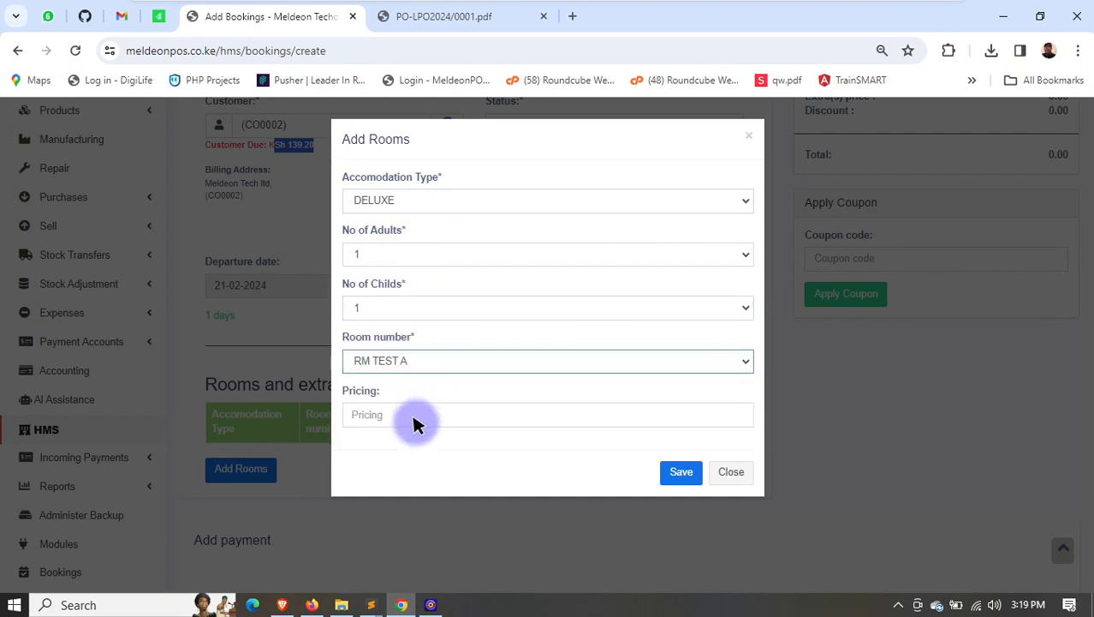
{"action": "left_click", "coordinate": [417, 419]}
{"action": "type", "text": "2500"}
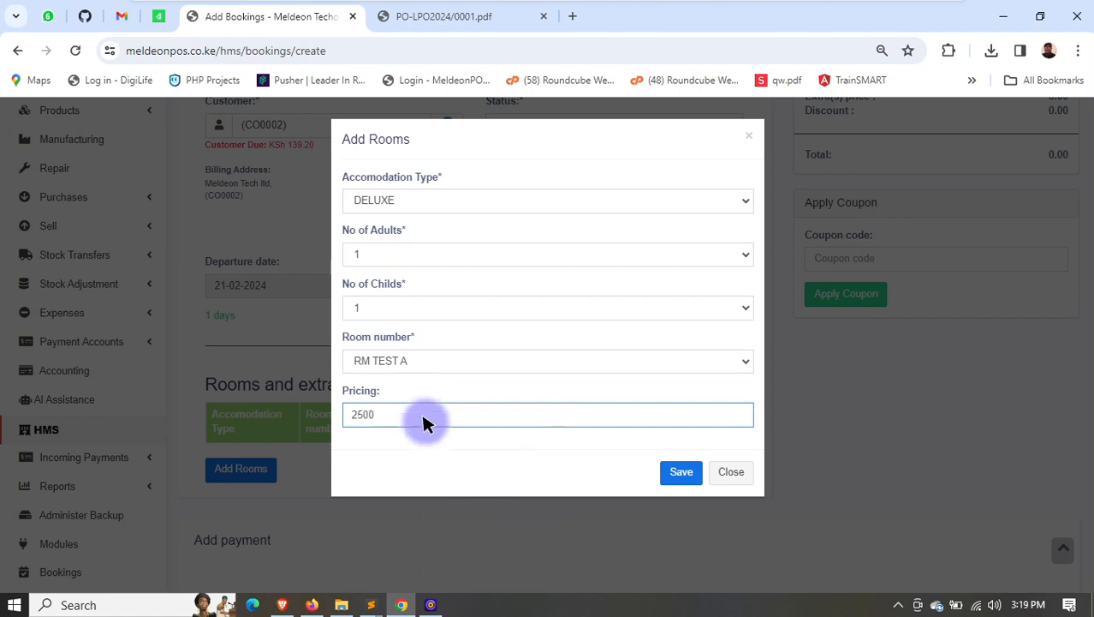
{"action": "left_click", "coordinate": [680, 471]}
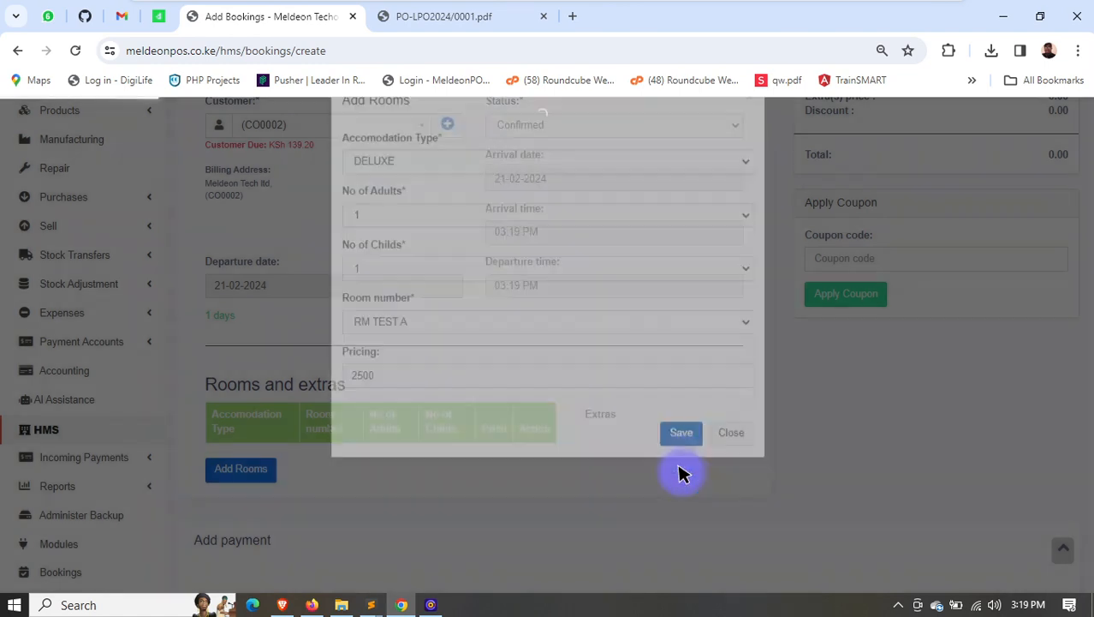
- Check the booking's price summary and coupon entry, and set the payment account to Mpesa Till
{"action": "scroll", "coordinate": [1002, 257], "scroll_direction": "up", "scroll_amount": 1}
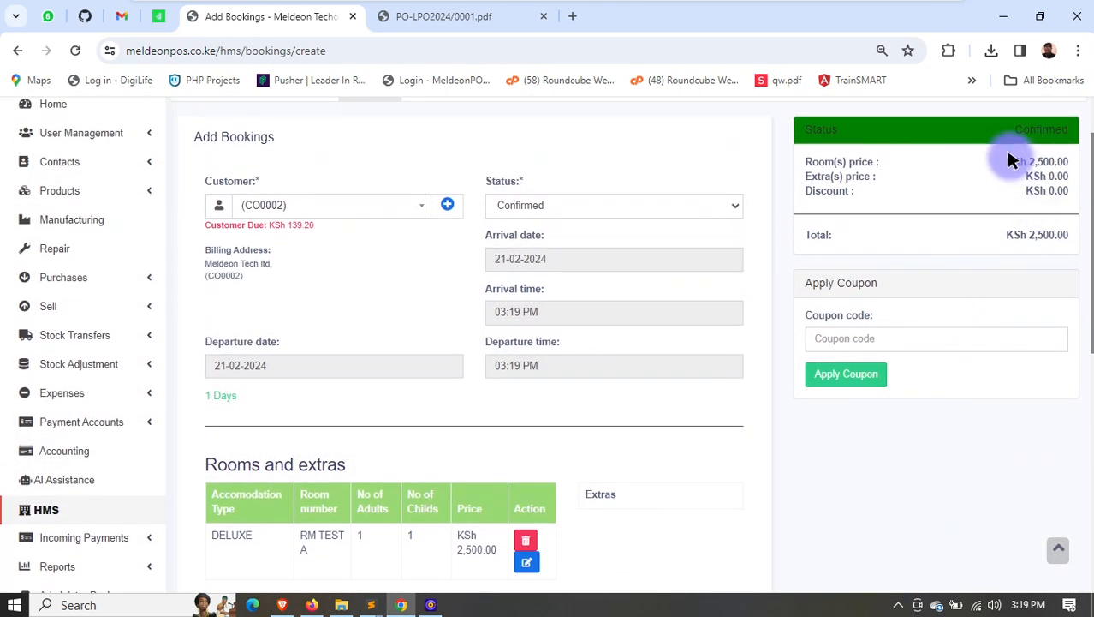
{"action": "left_click", "coordinate": [845, 341]}
{"action": "scroll", "coordinate": [580, 375], "scroll_direction": "down", "scroll_amount": 2}
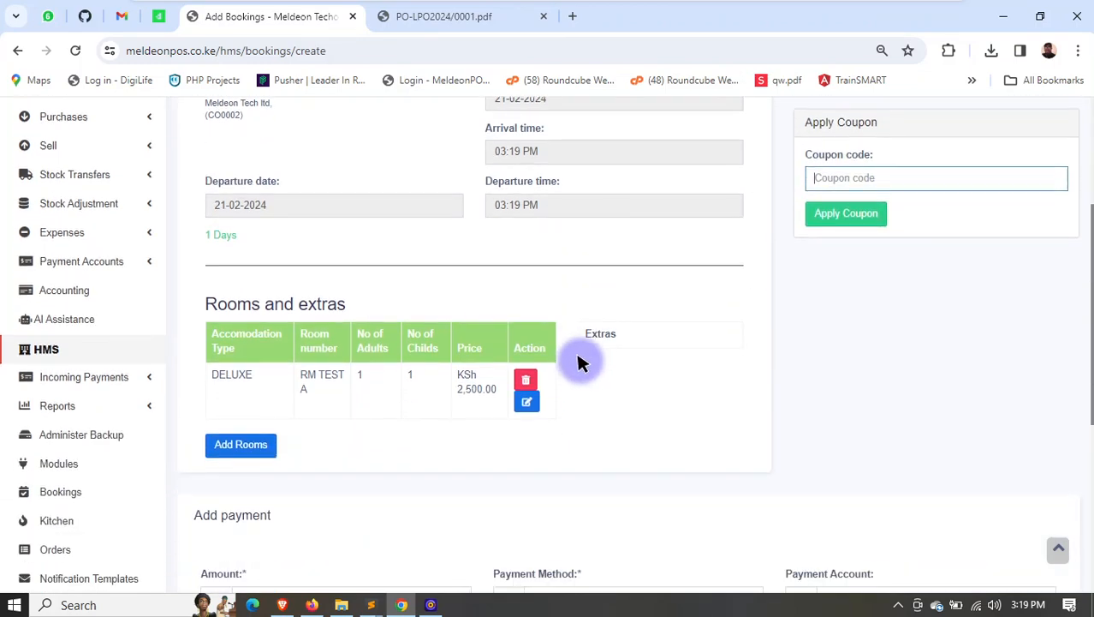
{"action": "scroll", "coordinate": [350, 412], "scroll_direction": "down", "scroll_amount": 2}
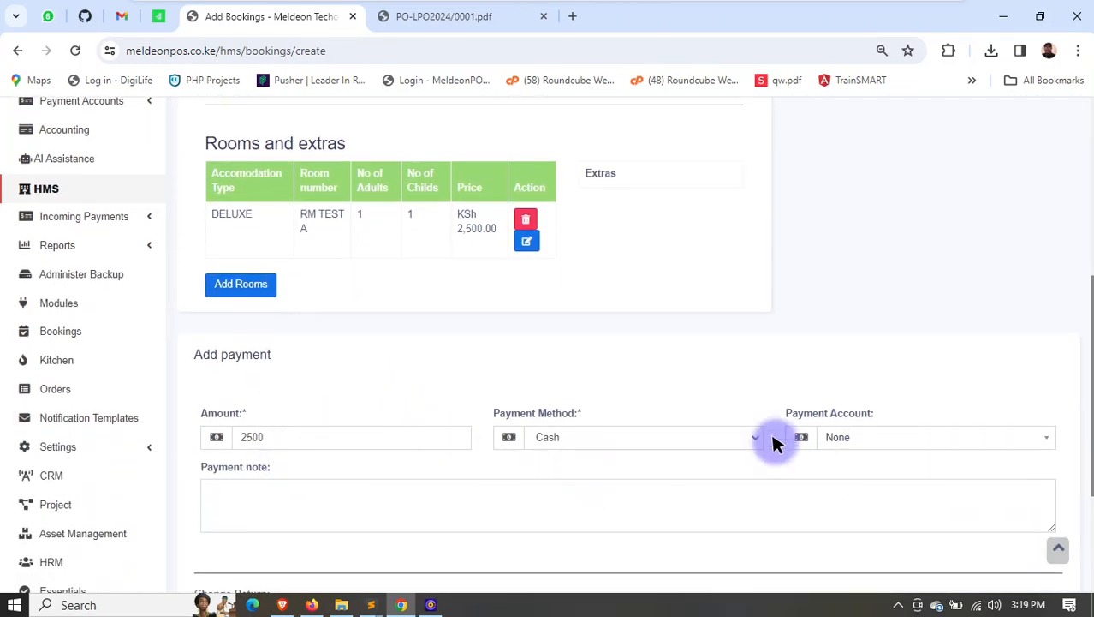
{"action": "left_click", "coordinate": [867, 439]}
{"action": "left_click", "coordinate": [878, 485]}
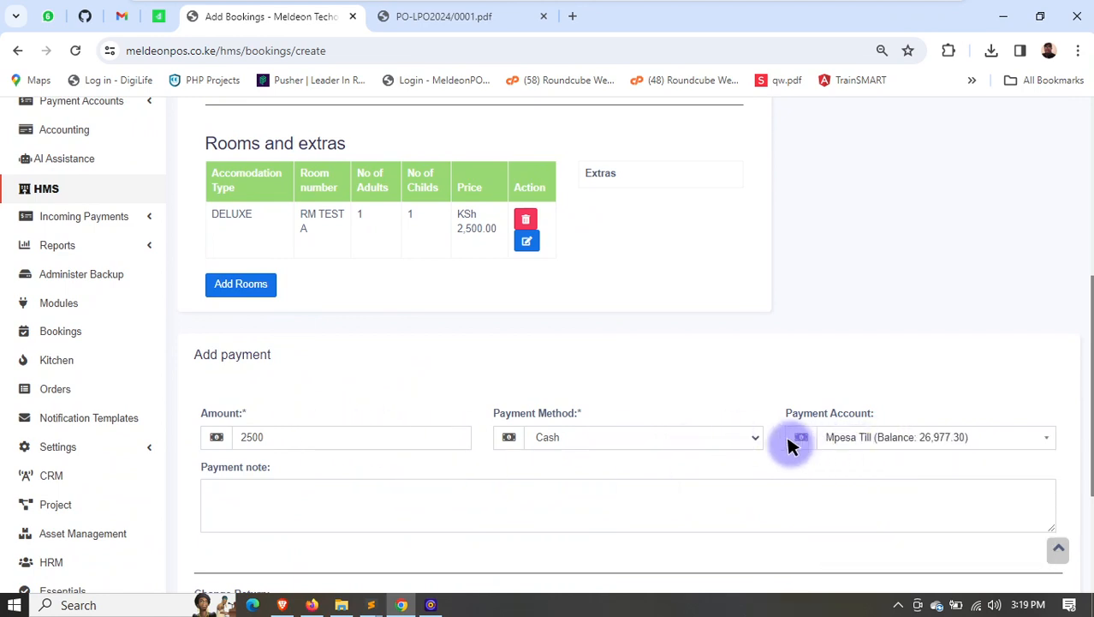
- Set the payment method to MPesa with transaction number REFFEFER, and save the booking
{"action": "scroll", "coordinate": [792, 443], "scroll_direction": "down", "scroll_amount": 1}
{"action": "left_click", "coordinate": [582, 364]}
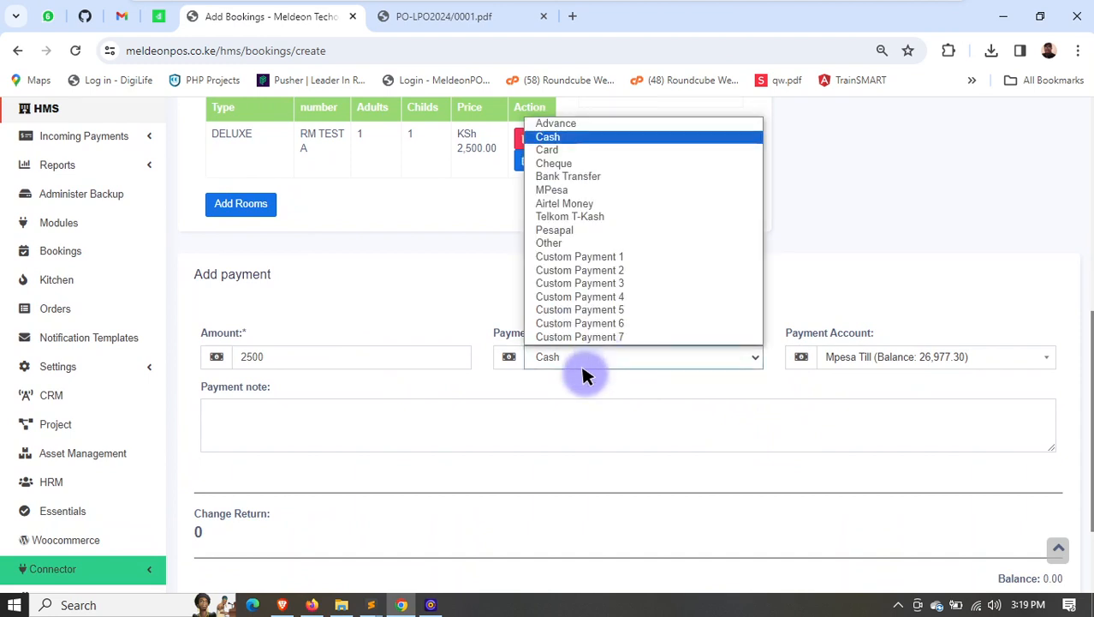
{"action": "left_click", "coordinate": [556, 190]}
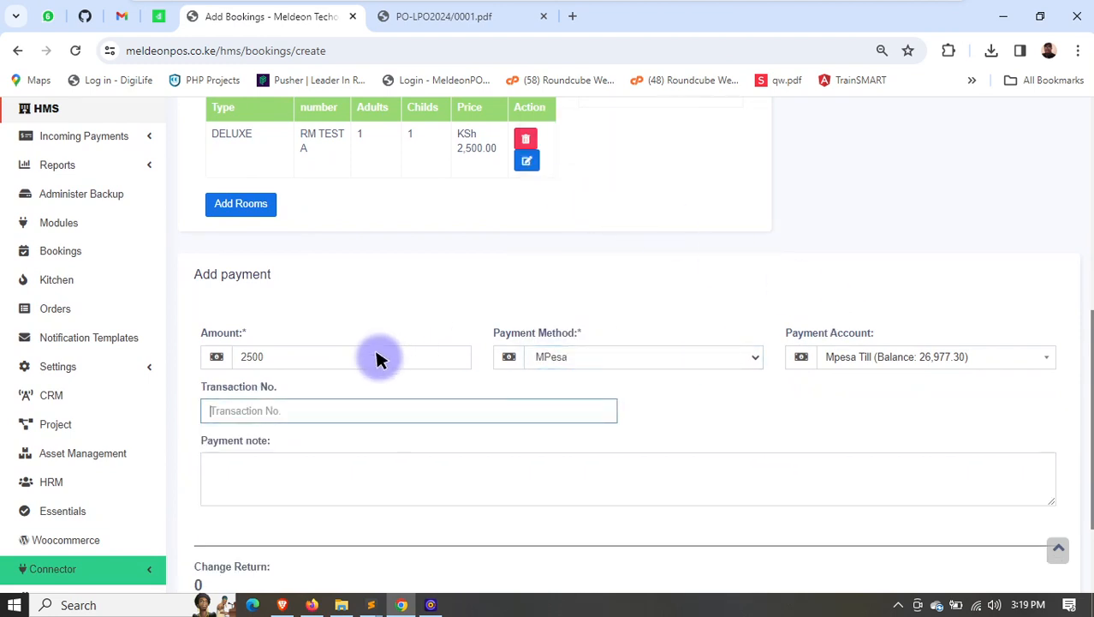
{"action": "type", "text": "REFFEFER"}
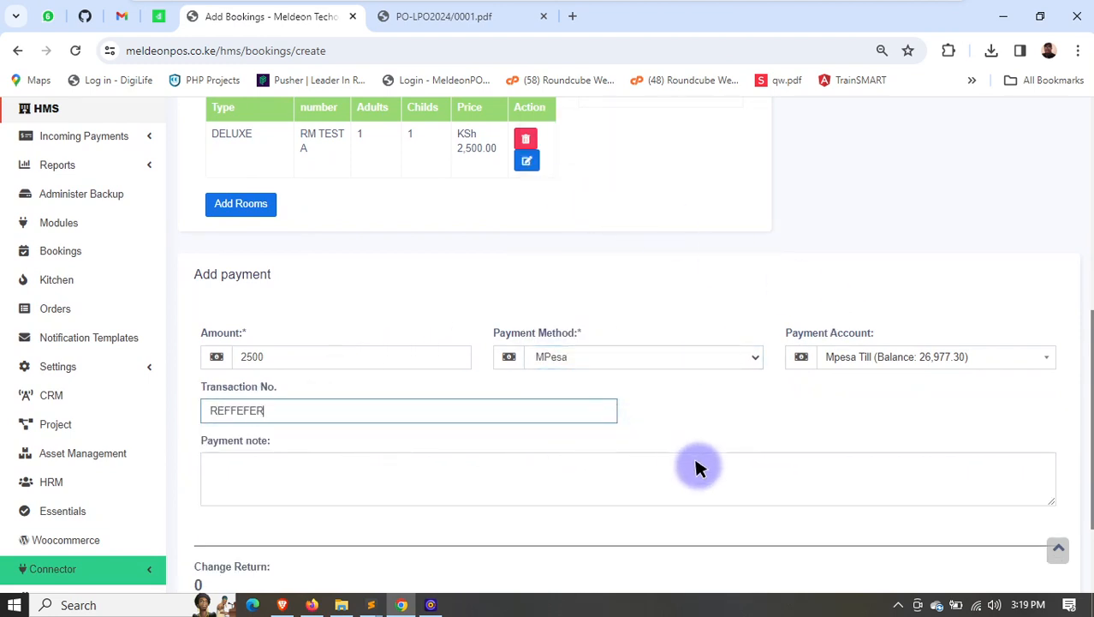
{"action": "scroll", "coordinate": [685, 458], "scroll_direction": "down", "scroll_amount": 2}
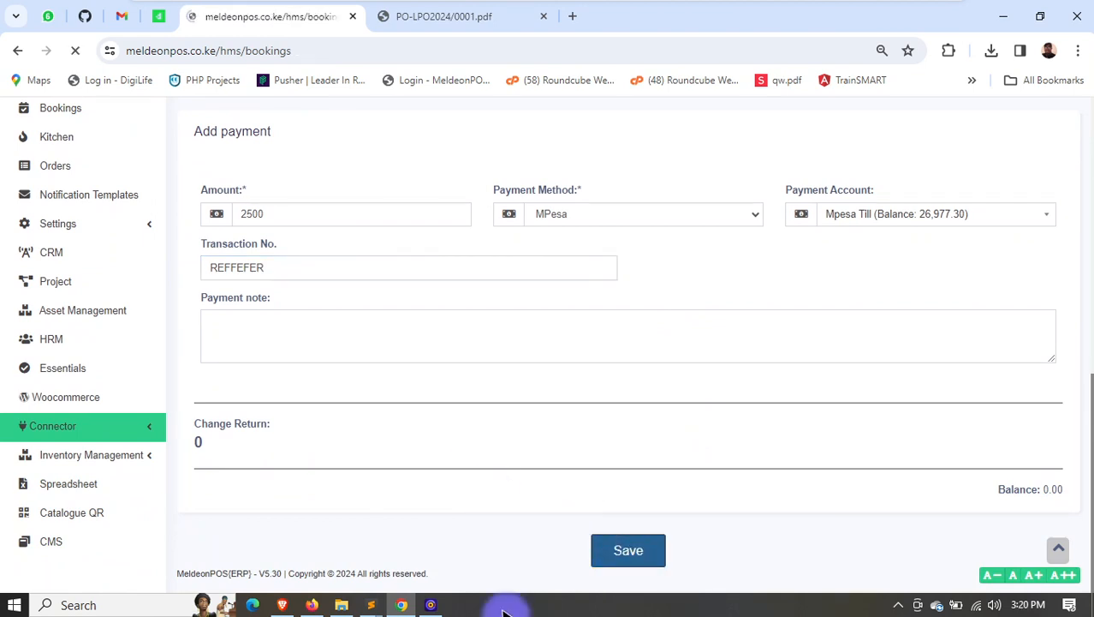
- Open the newly saved booking from the bookings list and display its printable receipt
{"action": "scroll", "coordinate": [948, 438], "scroll_direction": "down", "scroll_amount": 2}
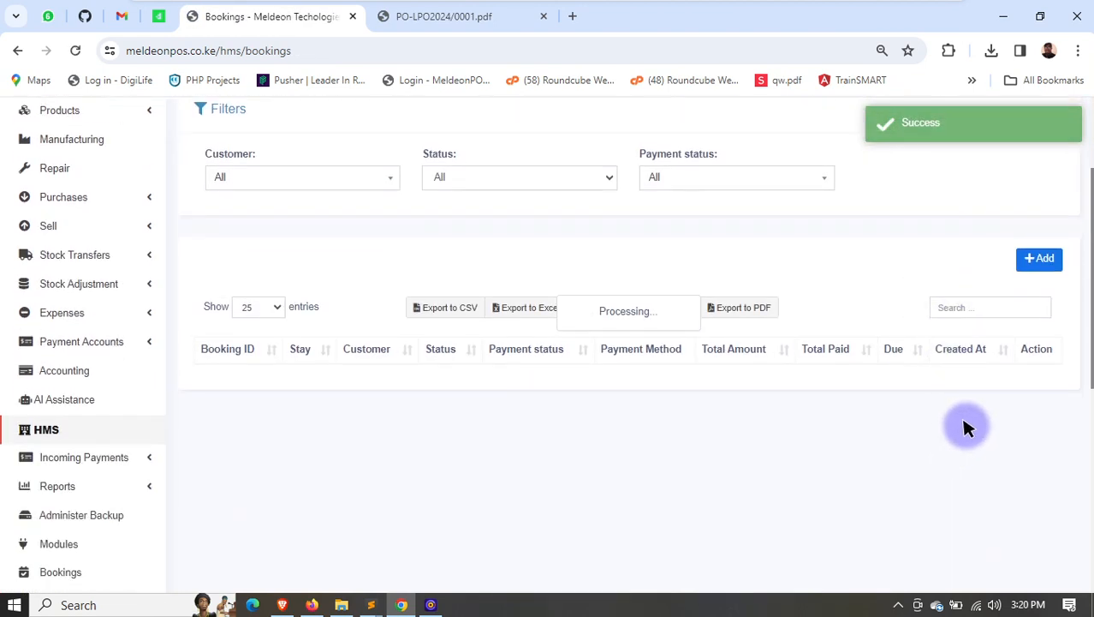
{"action": "left_click", "coordinate": [1014, 395]}
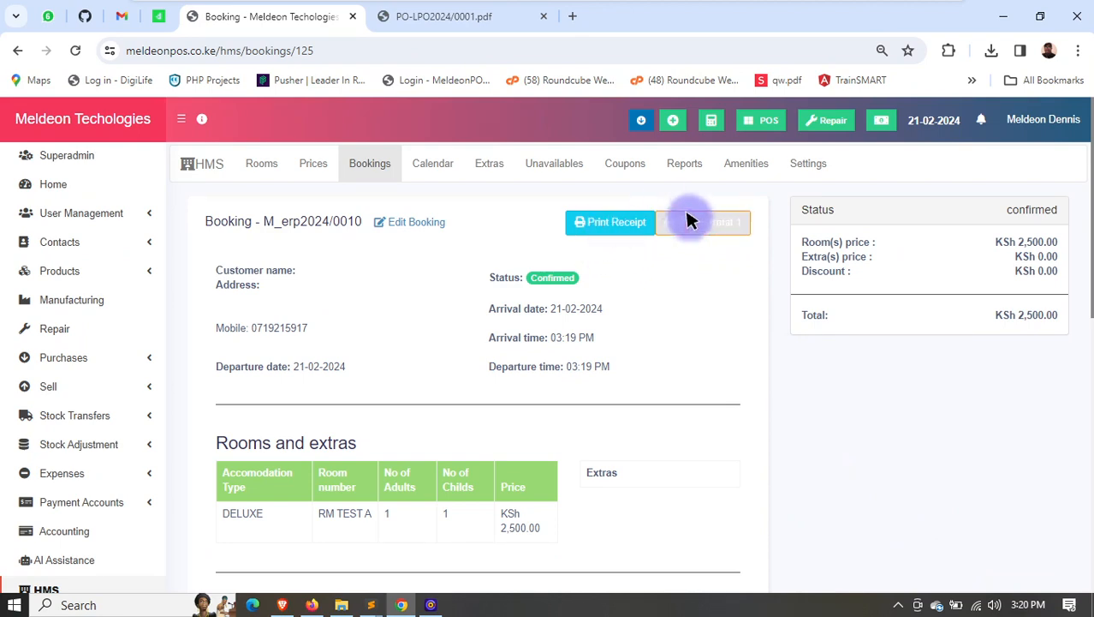
{"action": "left_click", "coordinate": [610, 221]}
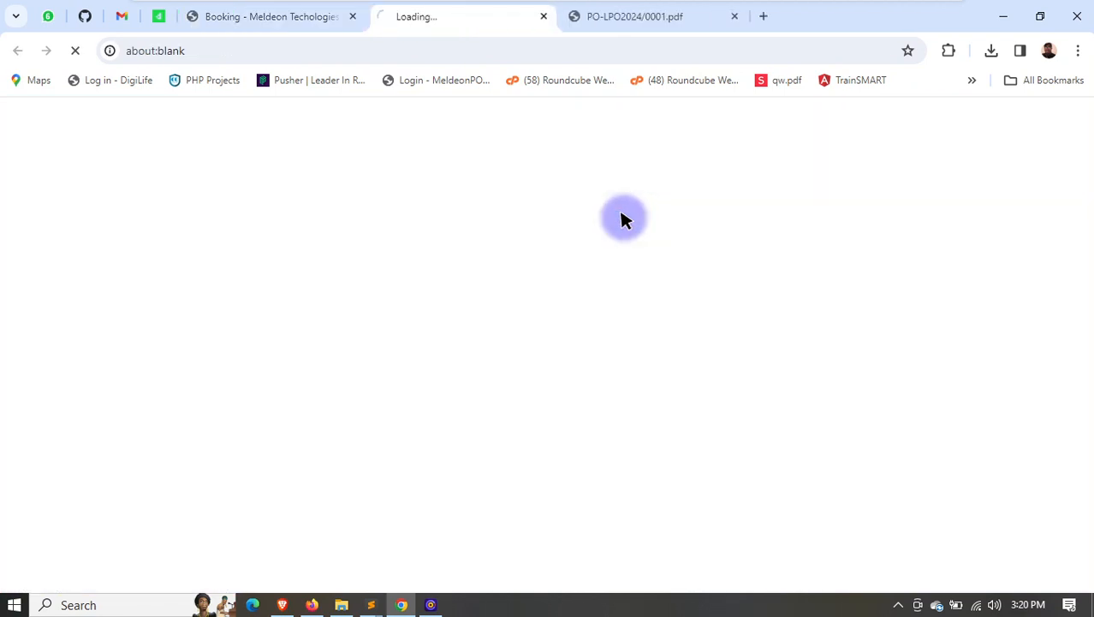
- Examine the booking receipt's company header, booking ID and dates, customer details, rooms, extras, price totals and payments
{"action": "key", "text": "ctrl+plus"}
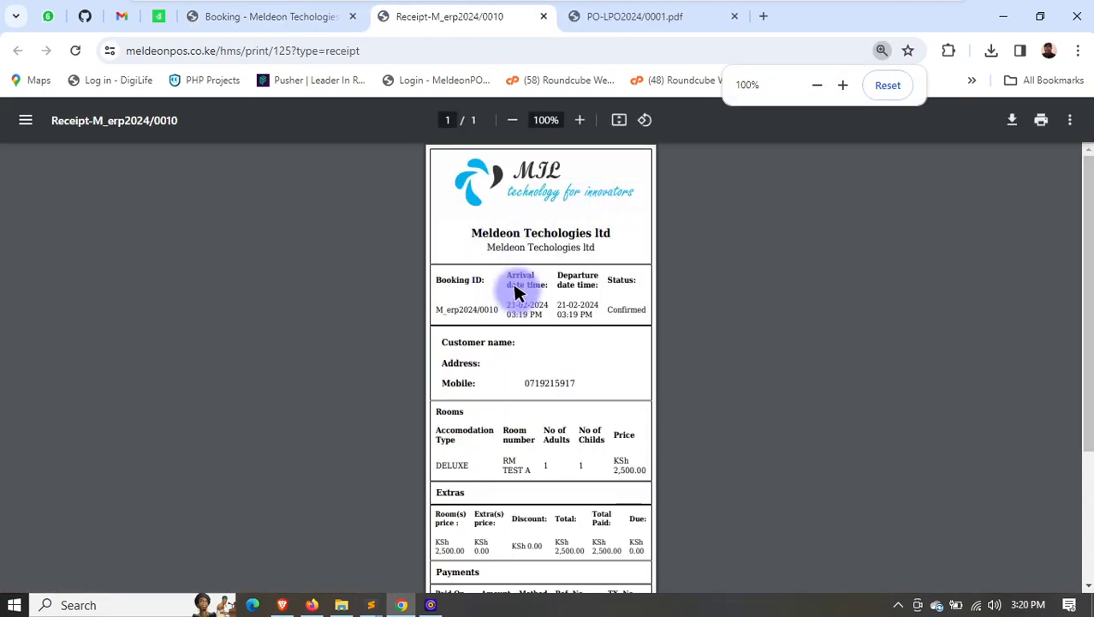
{"action": "scroll", "coordinate": [517, 296], "scroll_direction": "down", "scroll_amount": 2}
{"action": "scroll", "coordinate": [494, 235], "scroll_direction": "up", "scroll_amount": 2}
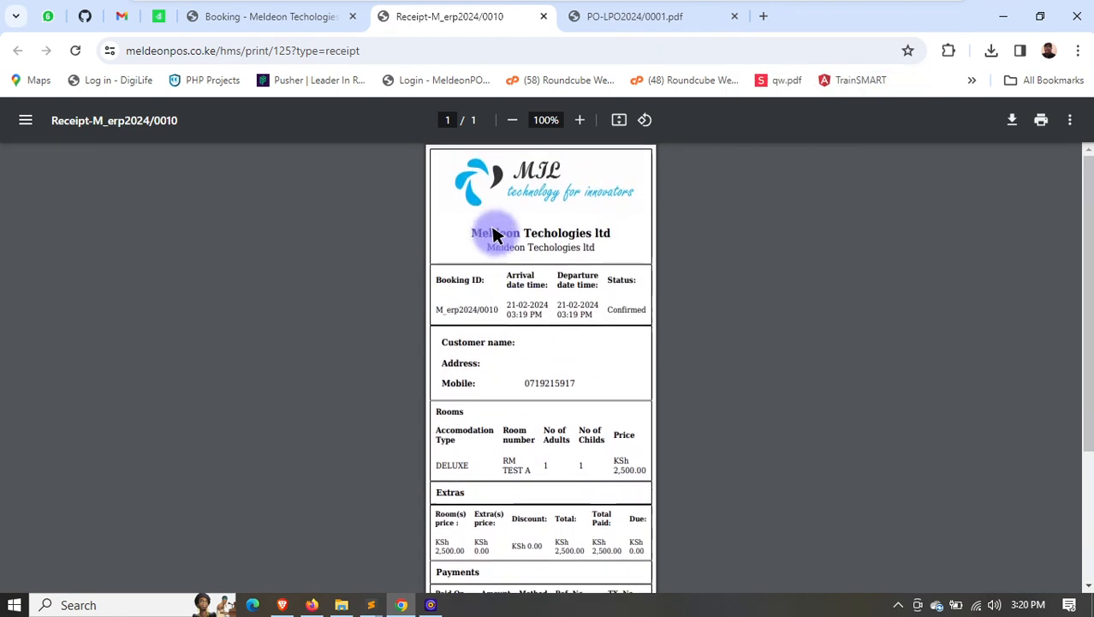
{"action": "left_click_drag", "start_coordinate": [460, 235], "coordinate": [590, 255]}
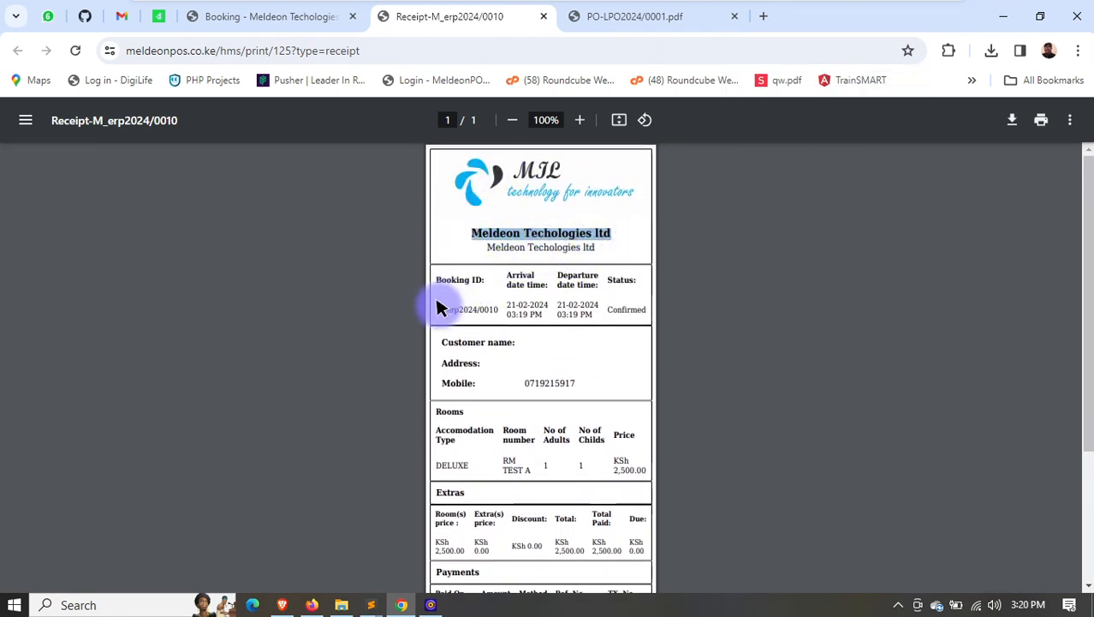
{"action": "left_click_drag", "start_coordinate": [438, 309], "coordinate": [637, 308]}
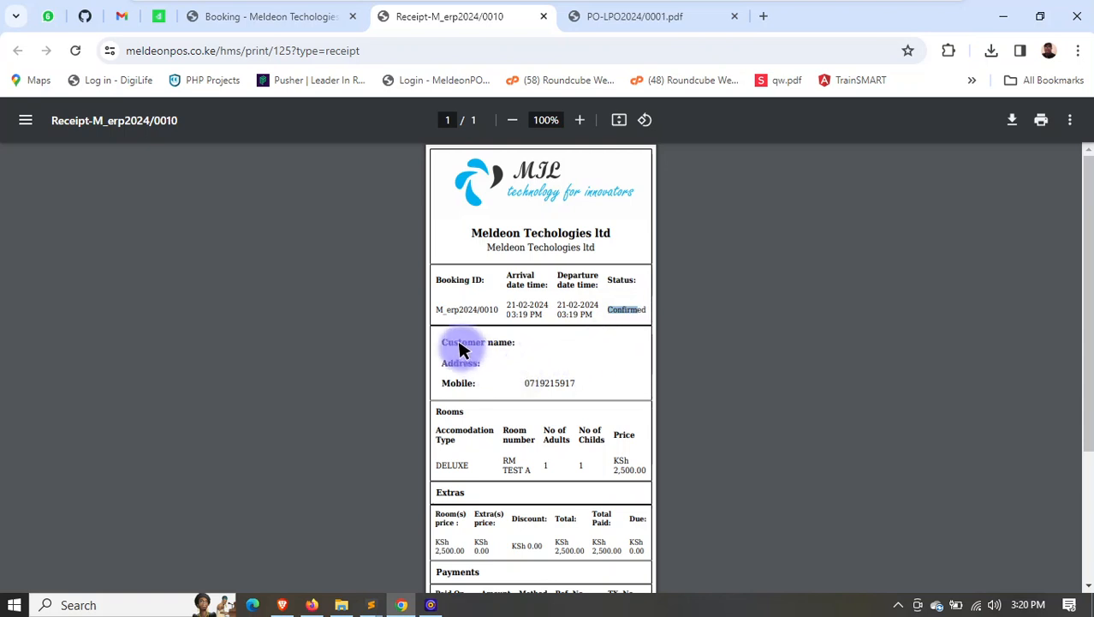
{"action": "left_click_drag", "start_coordinate": [445, 344], "coordinate": [575, 399]}
{"action": "scroll", "coordinate": [540, 381], "scroll_direction": "down", "scroll_amount": 2}
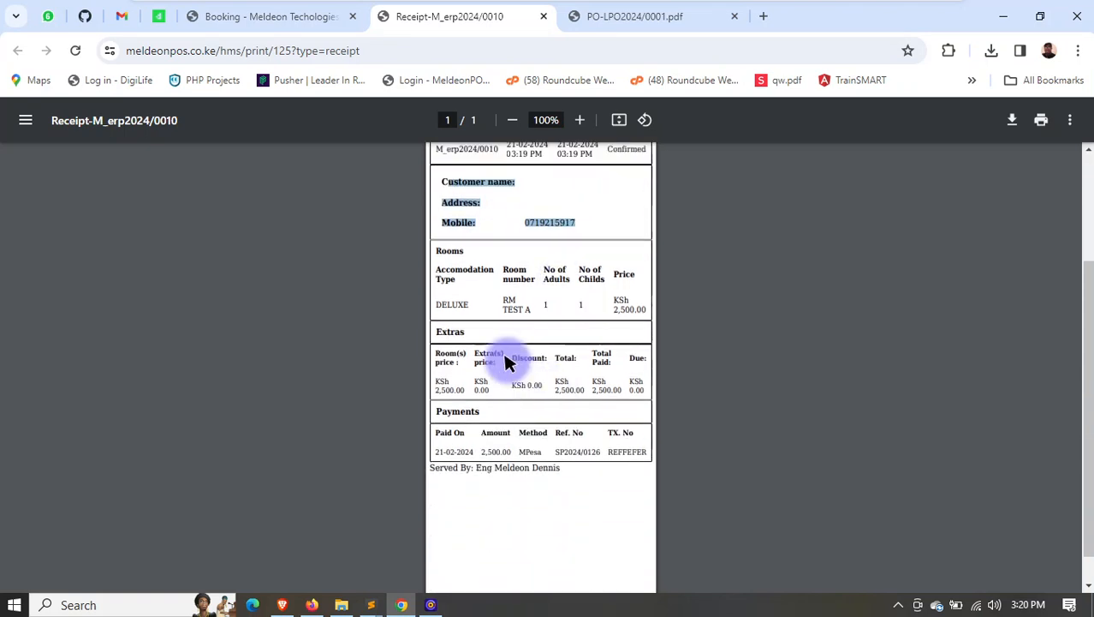
{"action": "left_click_drag", "start_coordinate": [469, 282], "coordinate": [567, 319]}
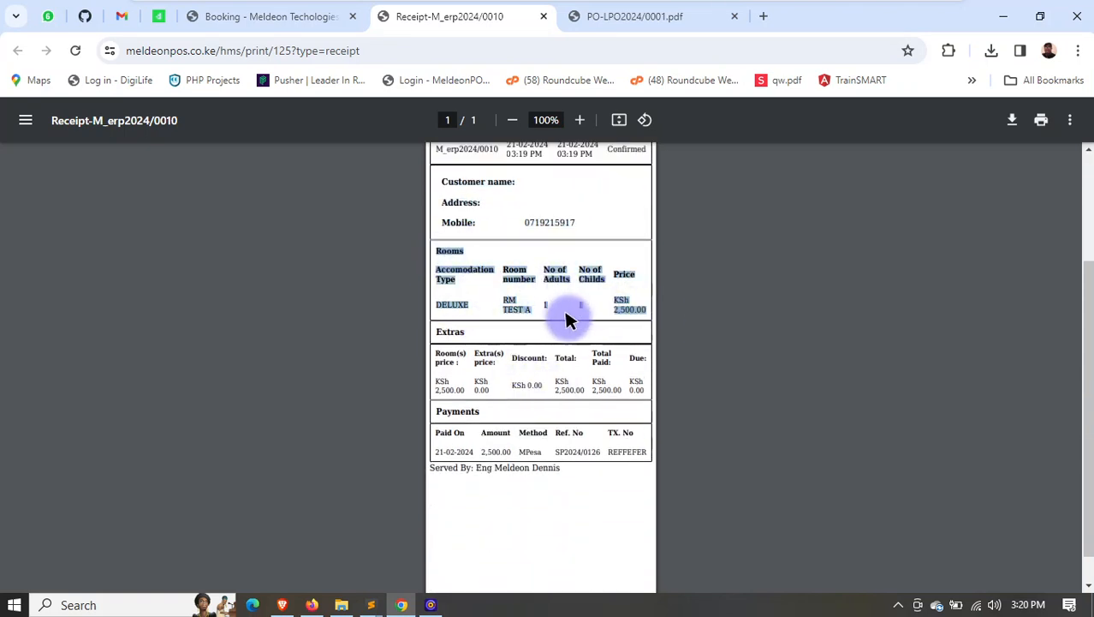
{"action": "double_click", "coordinate": [442, 334]}
{"action": "left_click_drag", "start_coordinate": [435, 353], "coordinate": [616, 399]}
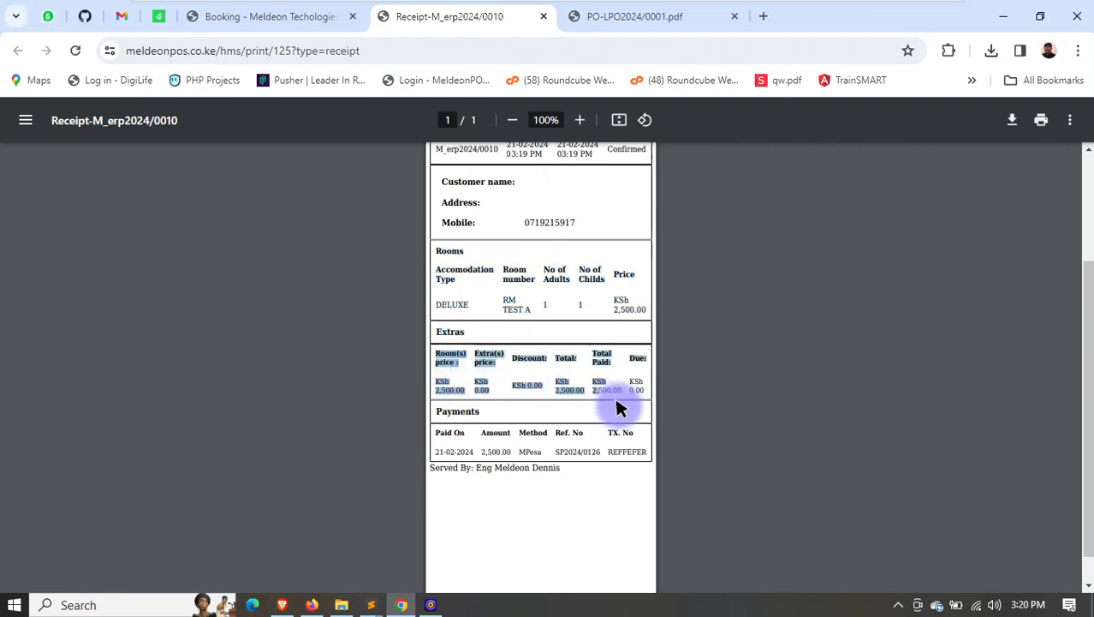
{"action": "left_click_drag", "start_coordinate": [442, 410], "coordinate": [597, 461]}
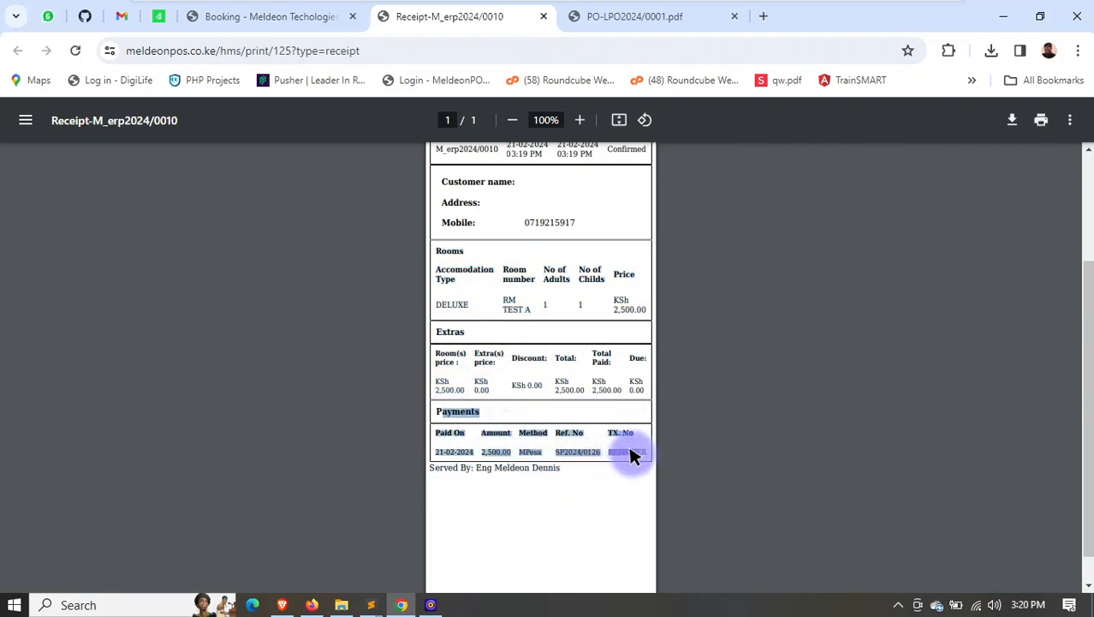
{"action": "scroll", "coordinate": [593, 293], "scroll_direction": "up", "scroll_amount": 2}
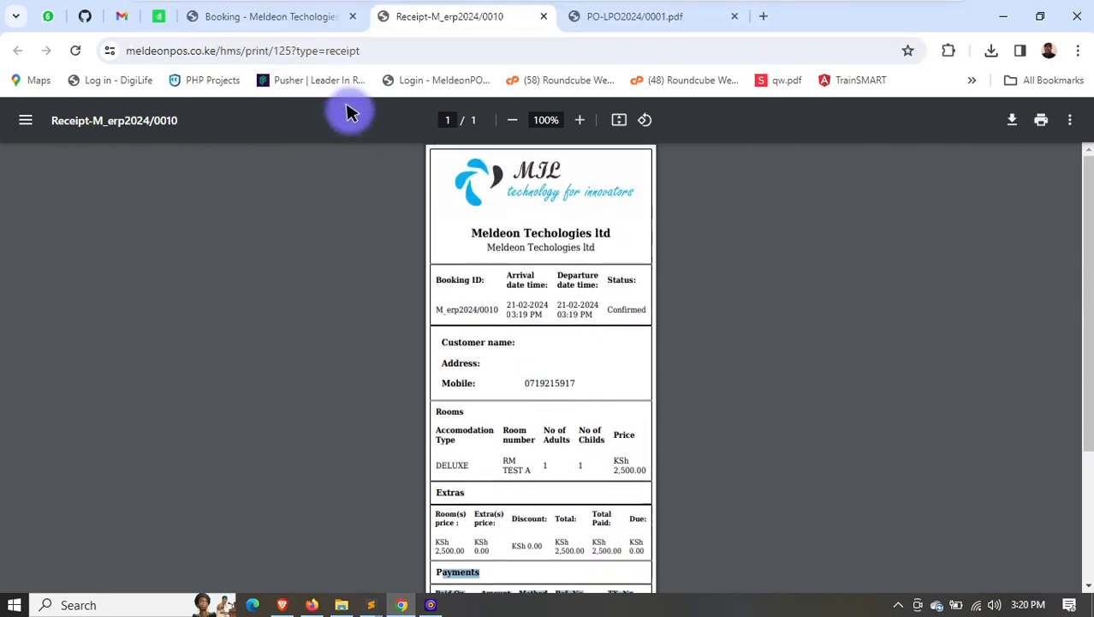
- Display the booking in Print Format 1, review its layout, and close both print previews
{"action": "left_click", "coordinate": [289, 21]}
{"action": "left_click", "coordinate": [723, 217]}
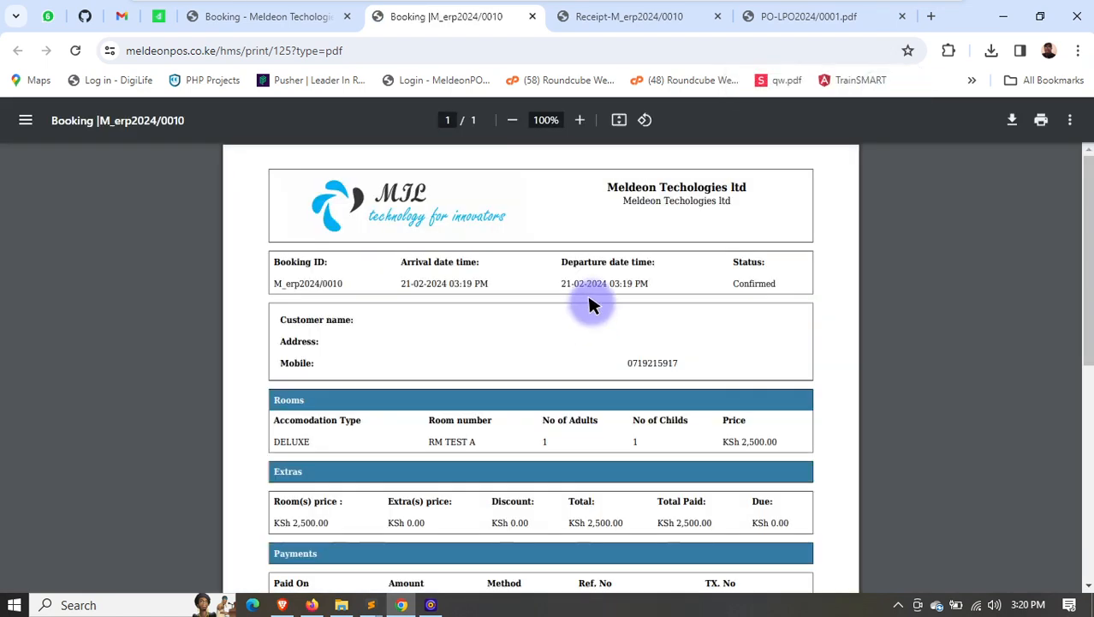
{"action": "scroll", "coordinate": [589, 298], "scroll_direction": "down", "scroll_amount": 2}
{"action": "scroll", "coordinate": [598, 288], "scroll_direction": "up", "scroll_amount": 3}
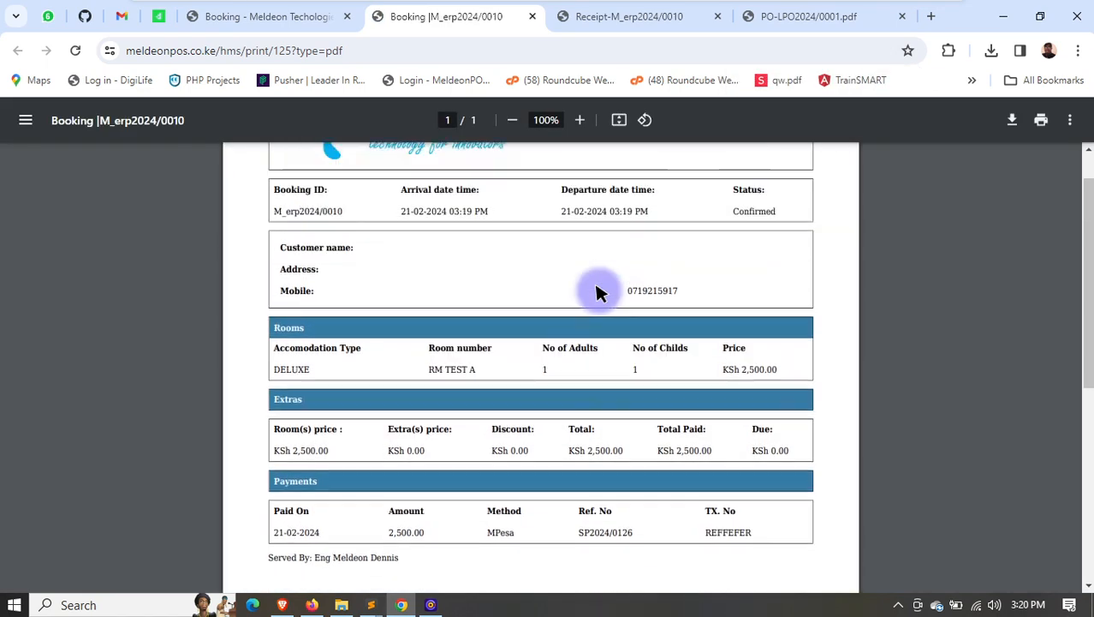
{"action": "left_click", "coordinate": [532, 16]}
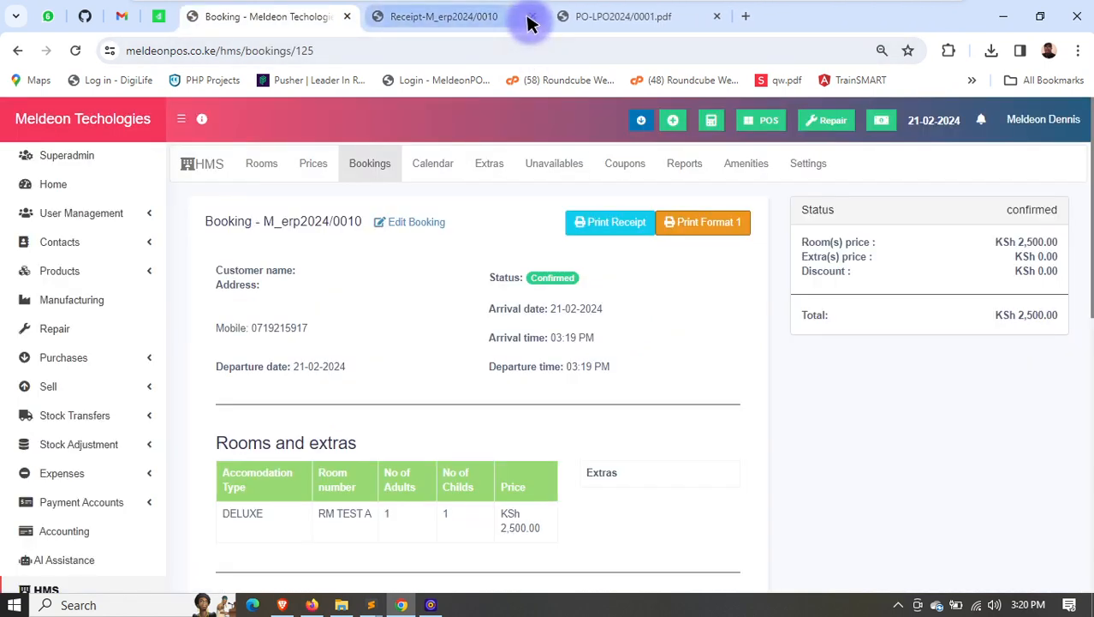
{"action": "left_click", "coordinate": [532, 17]}
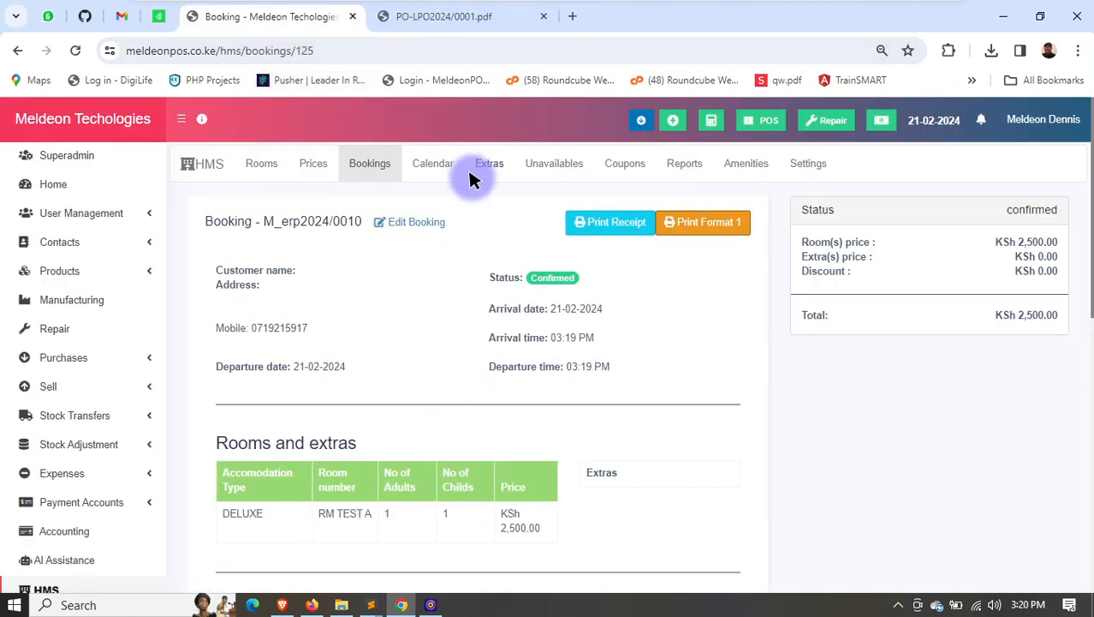
- Generate the HMS bookings report for the period between 01-01-2024 and 21-02-2024
{"action": "left_click", "coordinate": [669, 160]}
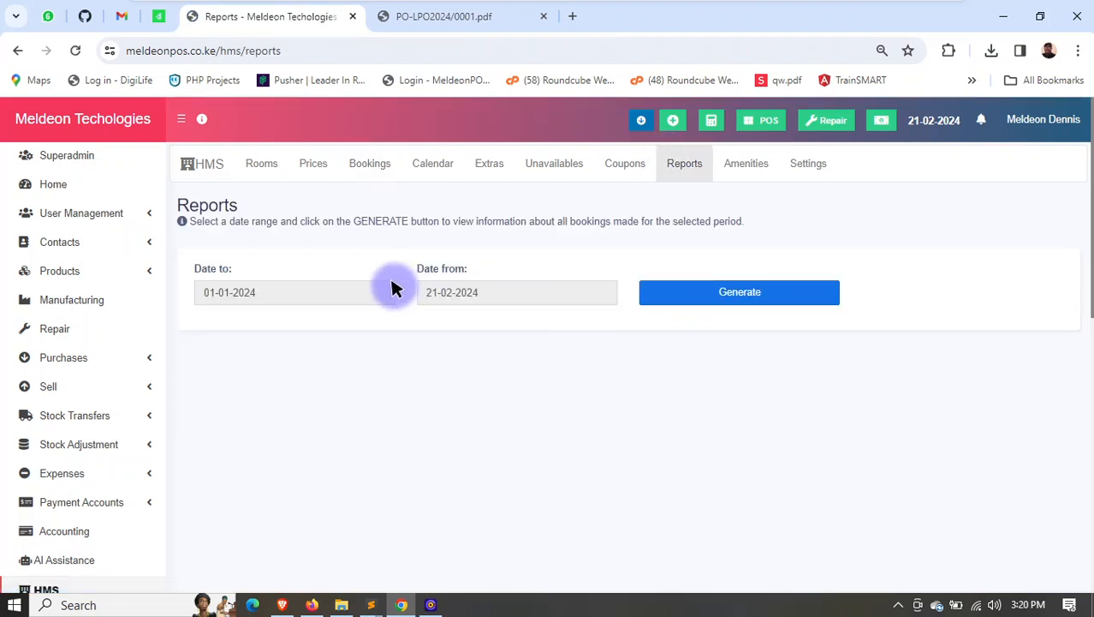
{"action": "left_click", "coordinate": [358, 291]}
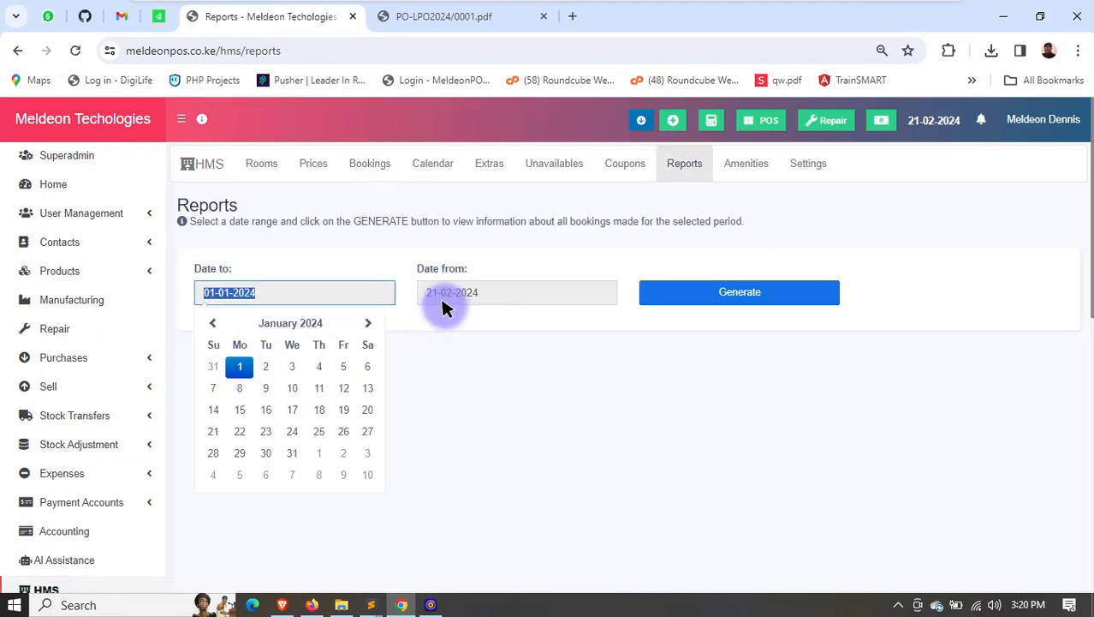
{"action": "left_click", "coordinate": [504, 292]}
{"action": "left_click", "coordinate": [713, 300]}
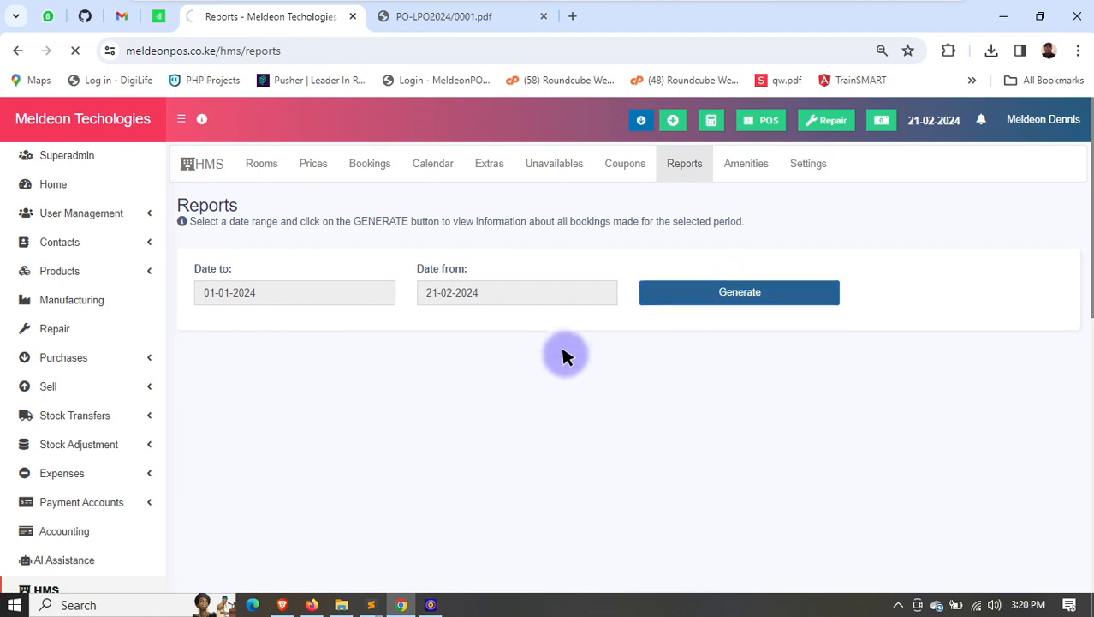
- Examine the bookings report's totals, rooms, nights and guests per booking, and the breakdown by room type and booking status
{"action": "scroll", "coordinate": [556, 348], "scroll_direction": "down", "scroll_amount": 1}
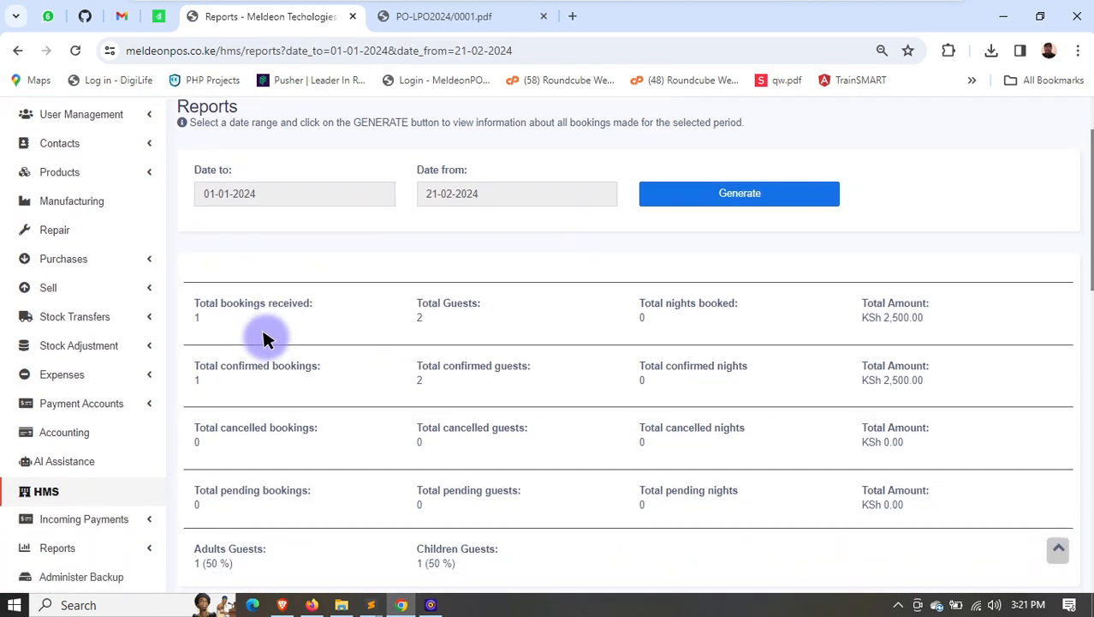
{"action": "scroll", "coordinate": [264, 338], "scroll_direction": "down", "scroll_amount": 4}
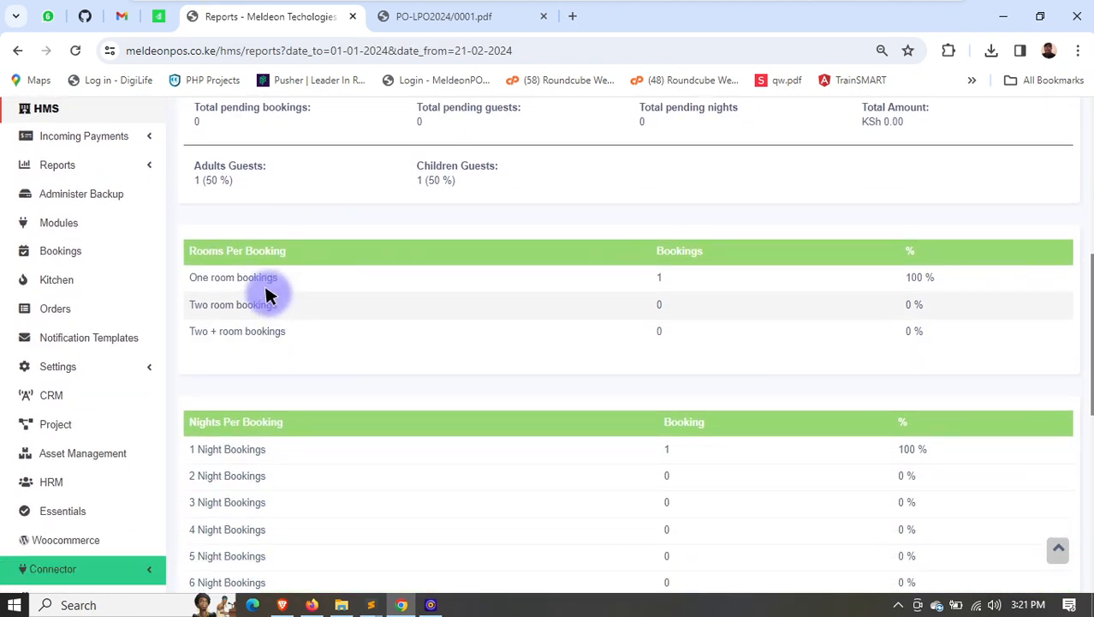
{"action": "left_click_drag", "start_coordinate": [200, 244], "coordinate": [287, 251]}
{"action": "left_click_drag", "start_coordinate": [644, 278], "coordinate": [801, 287]}
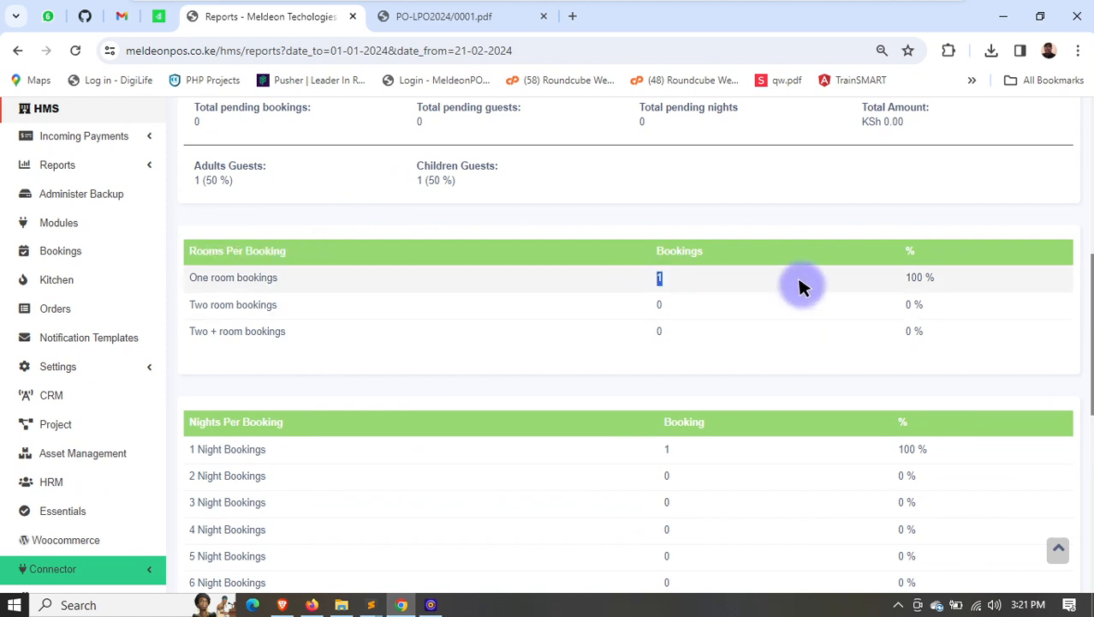
{"action": "scroll", "coordinate": [702, 294], "scroll_direction": "down", "scroll_amount": 2}
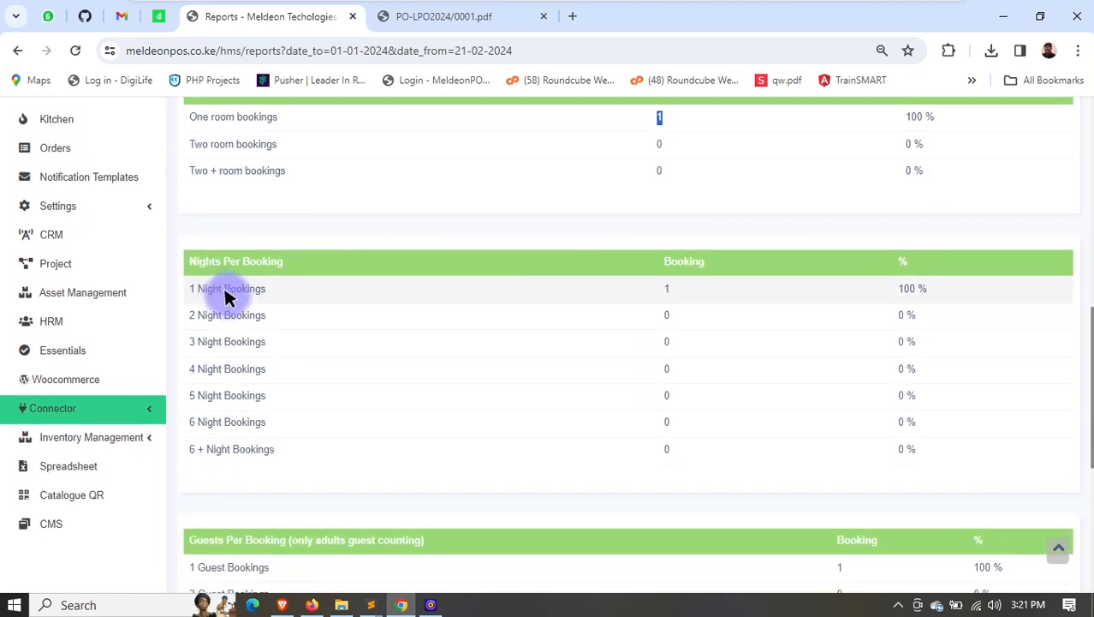
{"action": "scroll", "coordinate": [227, 296], "scroll_direction": "down", "scroll_amount": 2}
{"action": "left_click_drag", "start_coordinate": [246, 380], "coordinate": [409, 390]}
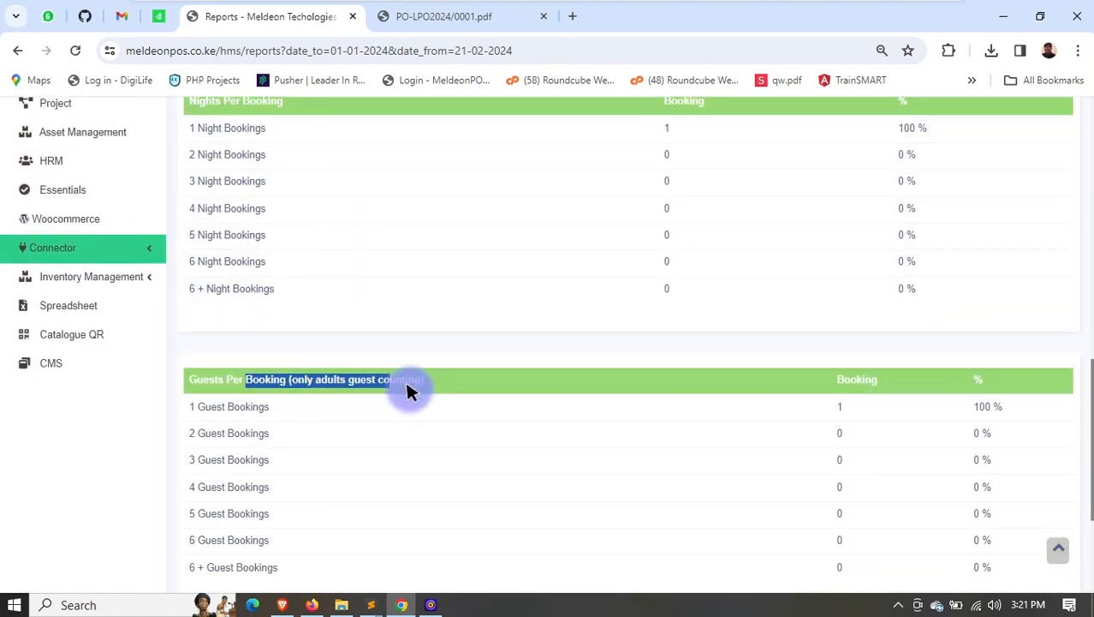
{"action": "scroll", "coordinate": [842, 338], "scroll_direction": "down", "scroll_amount": 1}
{"action": "left_click_drag", "start_coordinate": [849, 328], "coordinate": [835, 360]}
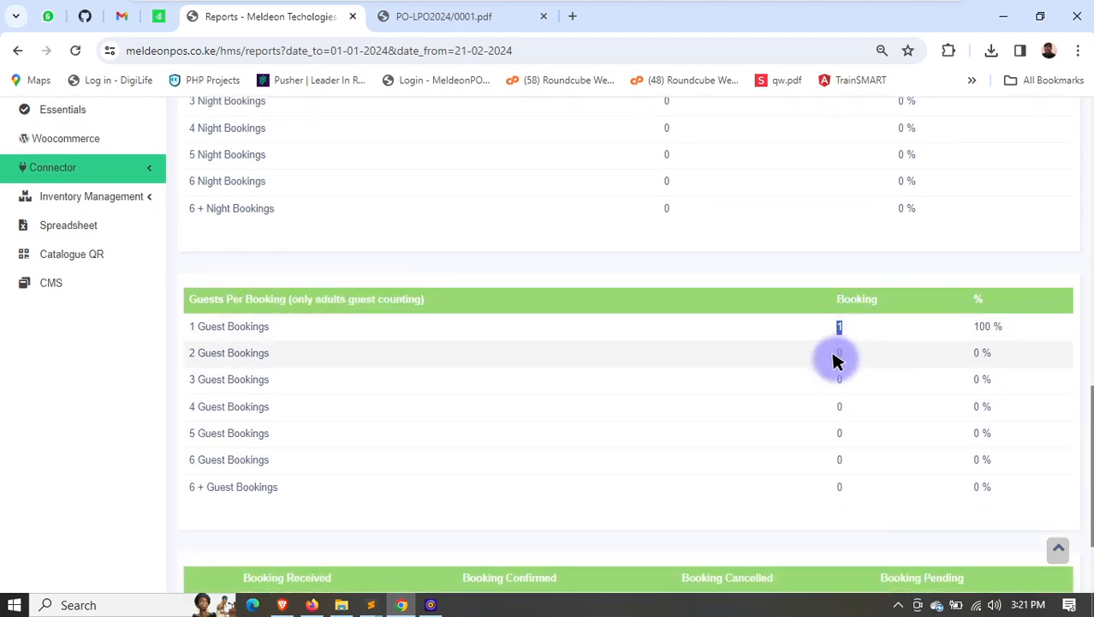
{"action": "scroll", "coordinate": [856, 342], "scroll_direction": "down", "scroll_amount": 2}
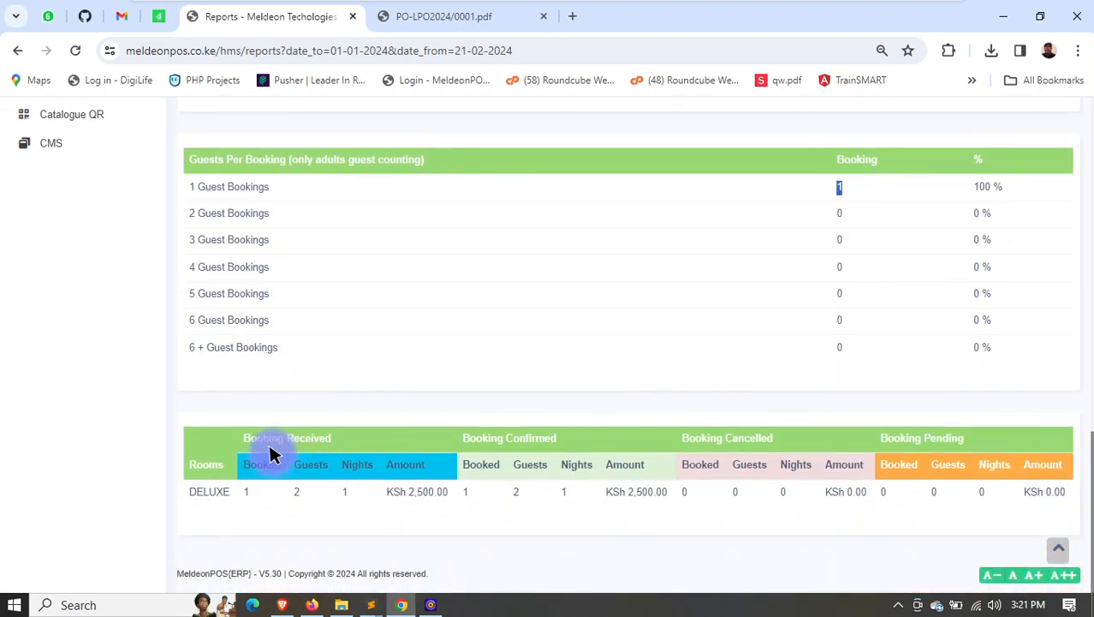
{"action": "left_click_drag", "start_coordinate": [618, 492], "coordinate": [700, 492]}
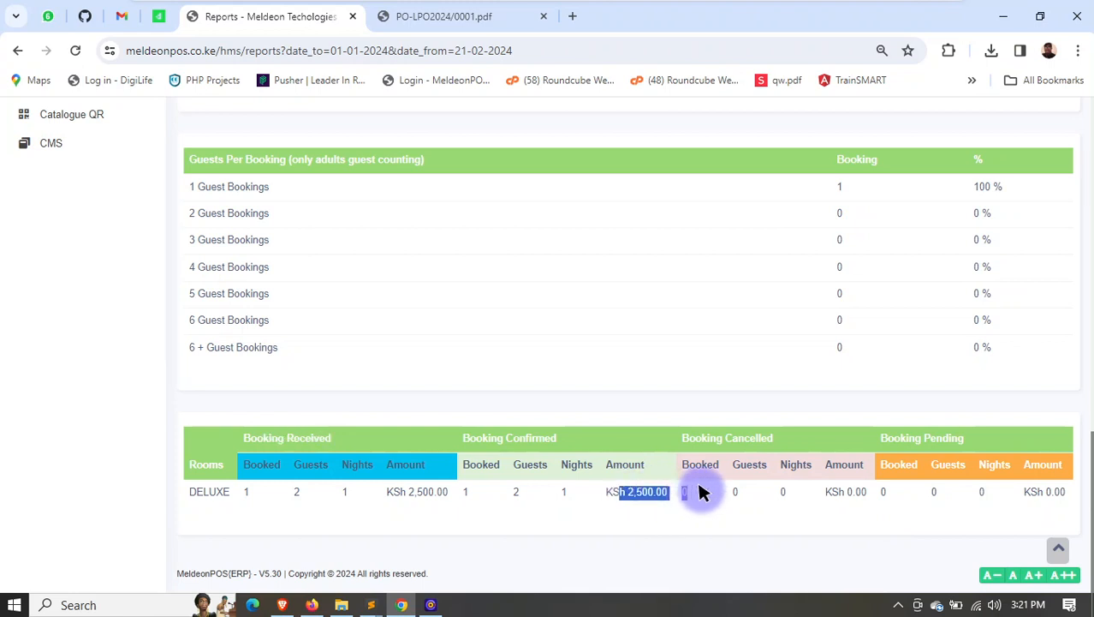
{"action": "scroll", "coordinate": [607, 476], "scroll_direction": "up", "scroll_amount": 7}
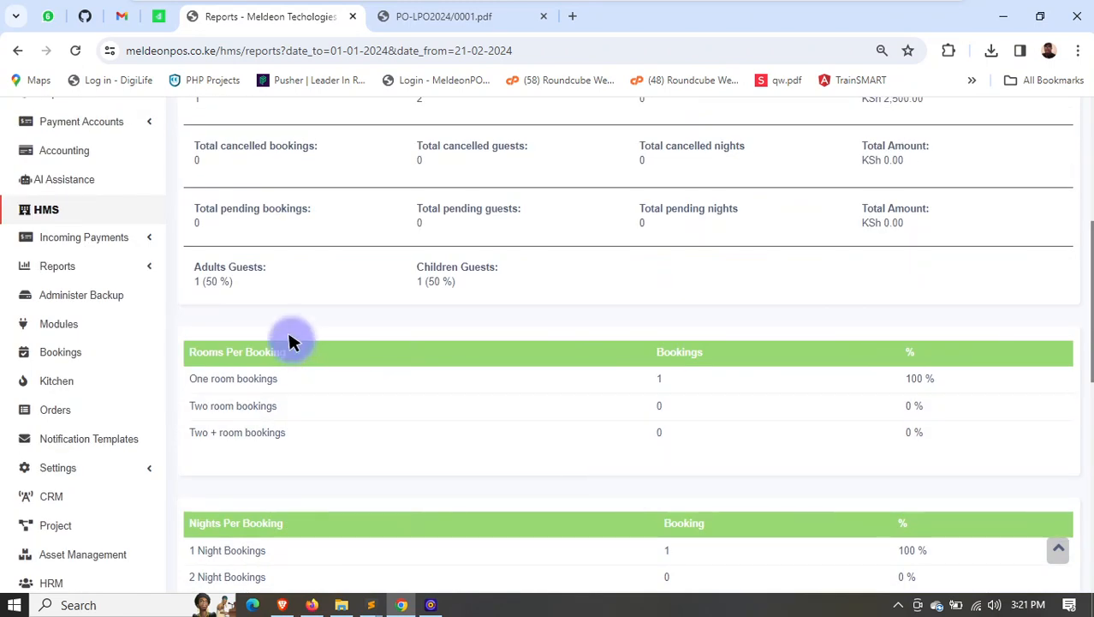
- Show the incoming Mpesa payments, view the sale details linked to the first listed payment, and close them
{"action": "left_click", "coordinate": [88, 238]}
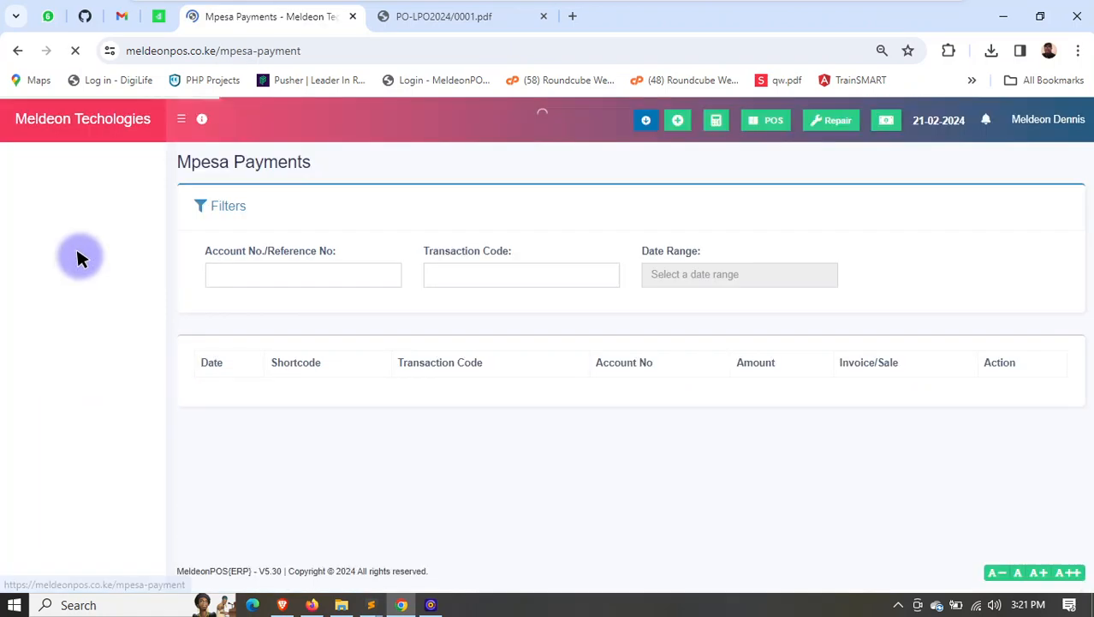
{"action": "scroll", "coordinate": [597, 387], "scroll_direction": "down", "scroll_amount": 2}
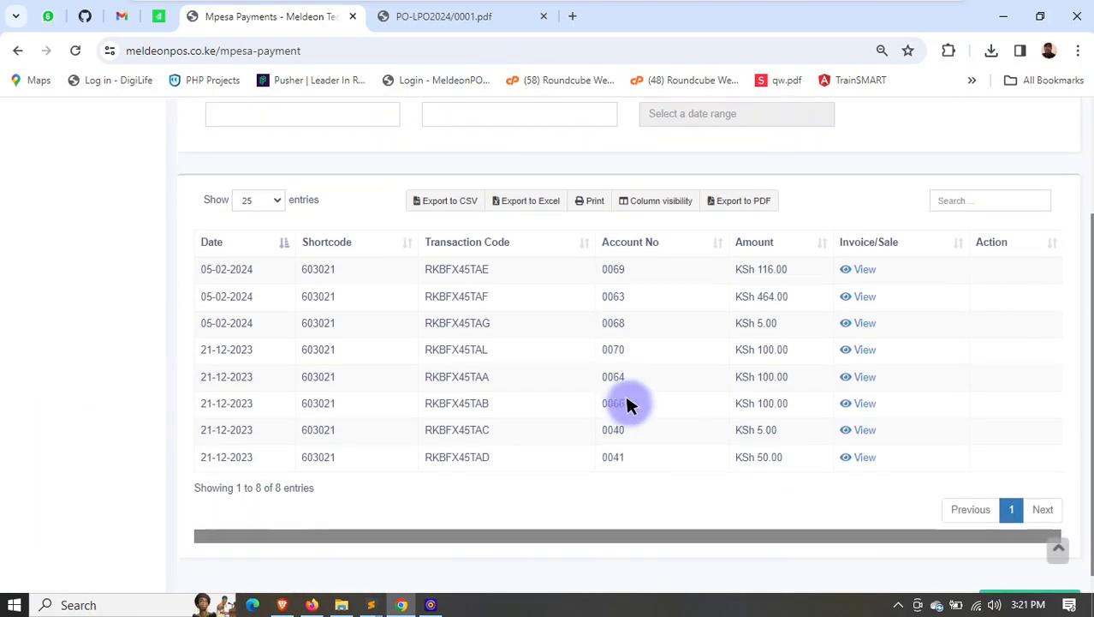
{"action": "left_click", "coordinate": [863, 273]}
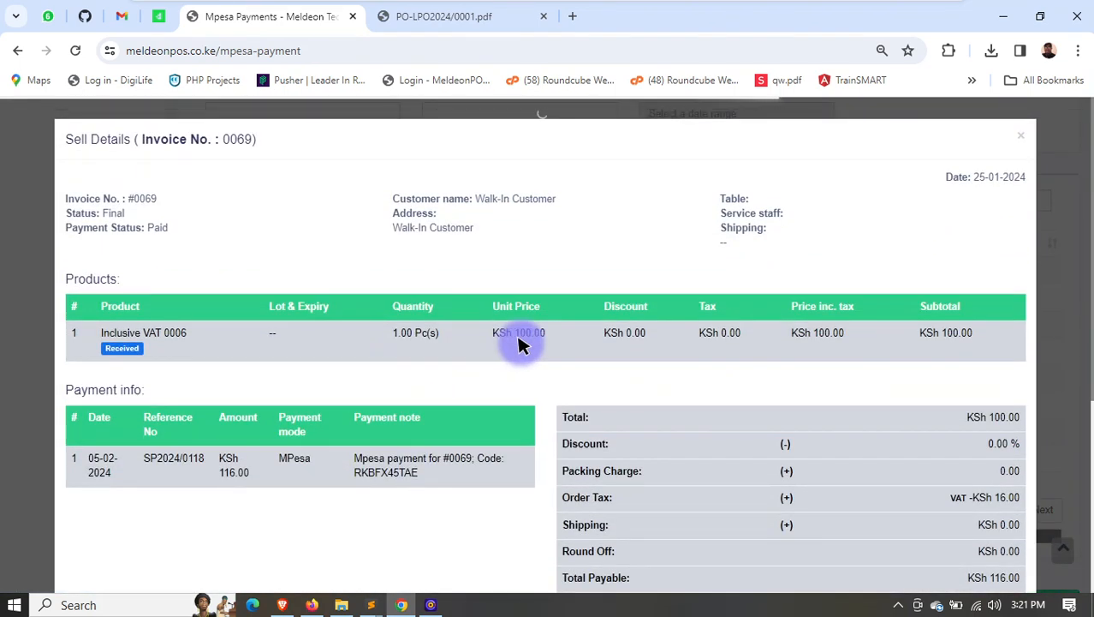
{"action": "left_click", "coordinate": [1022, 142]}
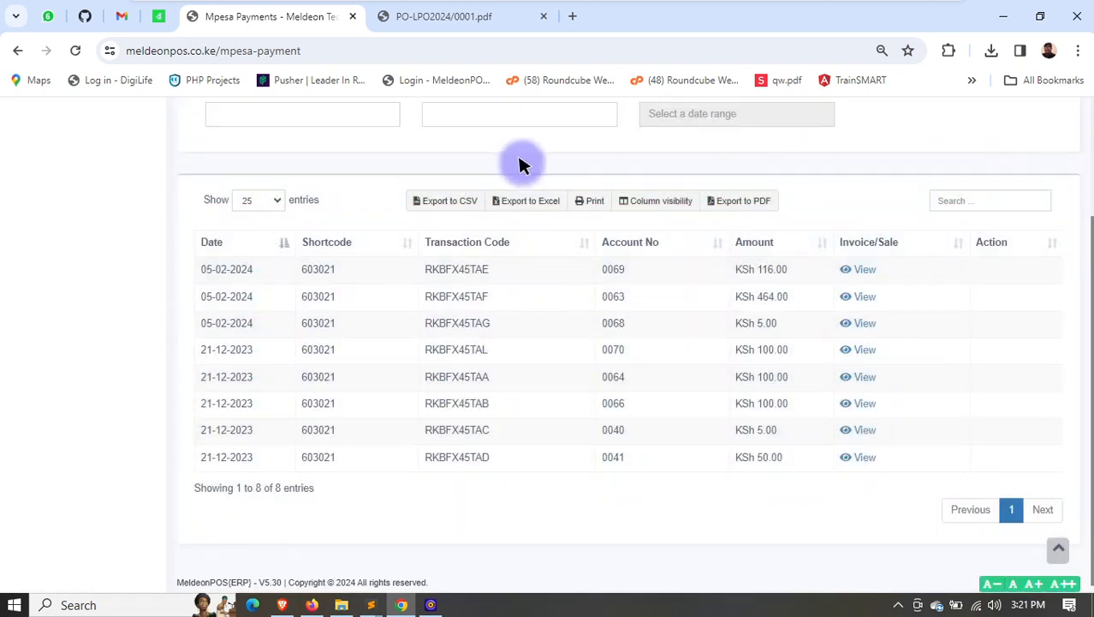
- Return to the home dashboard, look through the available business reports, and display the Profit / Loss Report
{"action": "scroll", "coordinate": [599, 257], "scroll_direction": "up", "scroll_amount": 2}
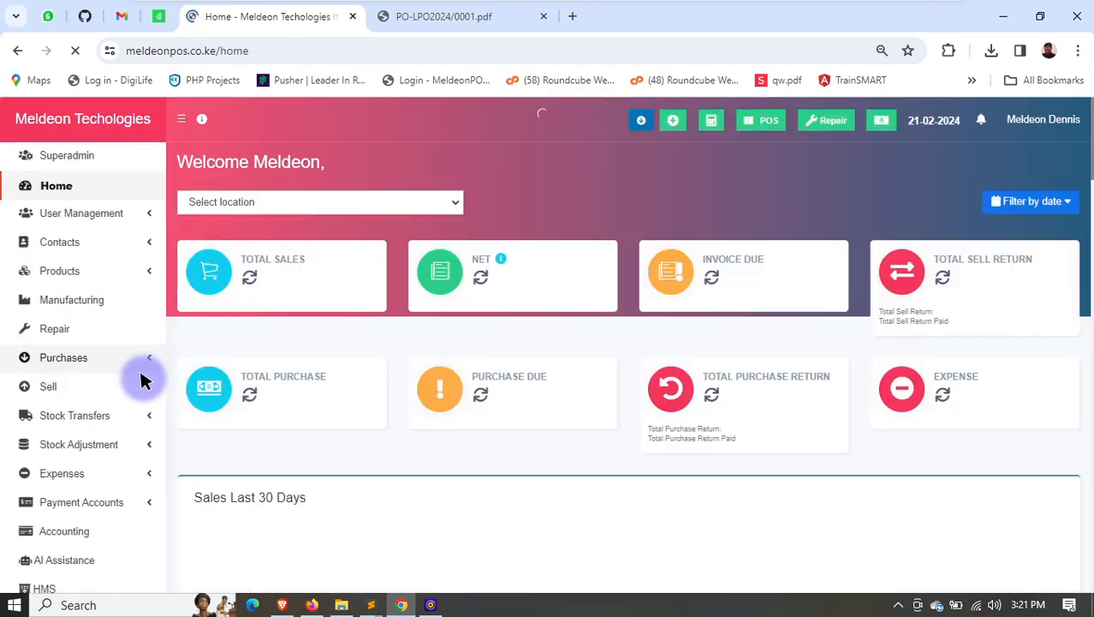
{"action": "scroll", "coordinate": [68, 377], "scroll_direction": "down", "scroll_amount": 5}
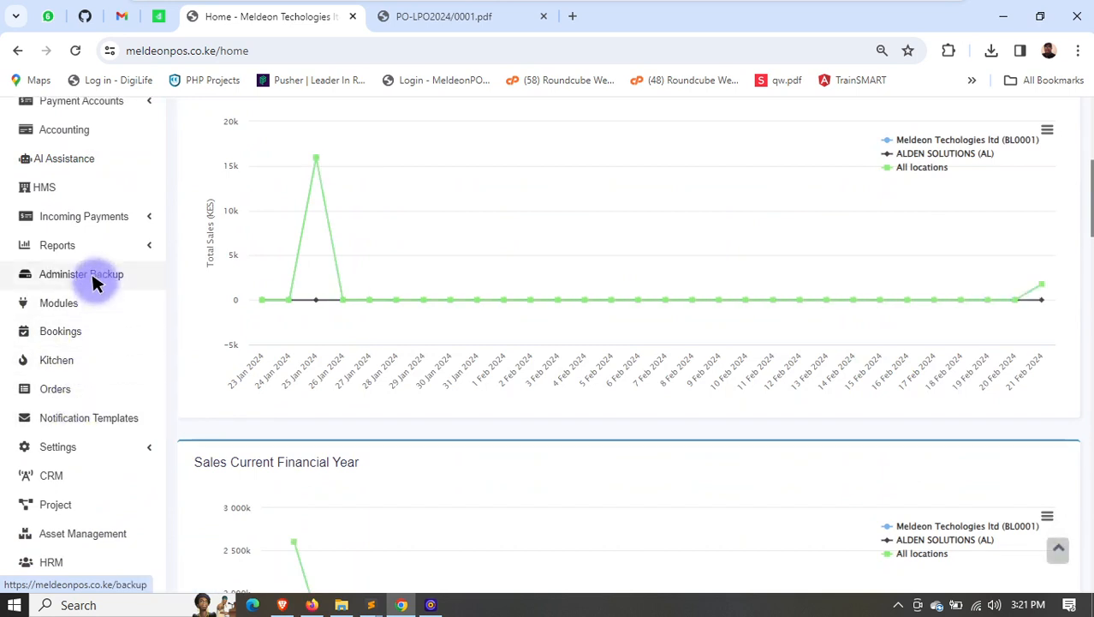
{"action": "left_click", "coordinate": [89, 245]}
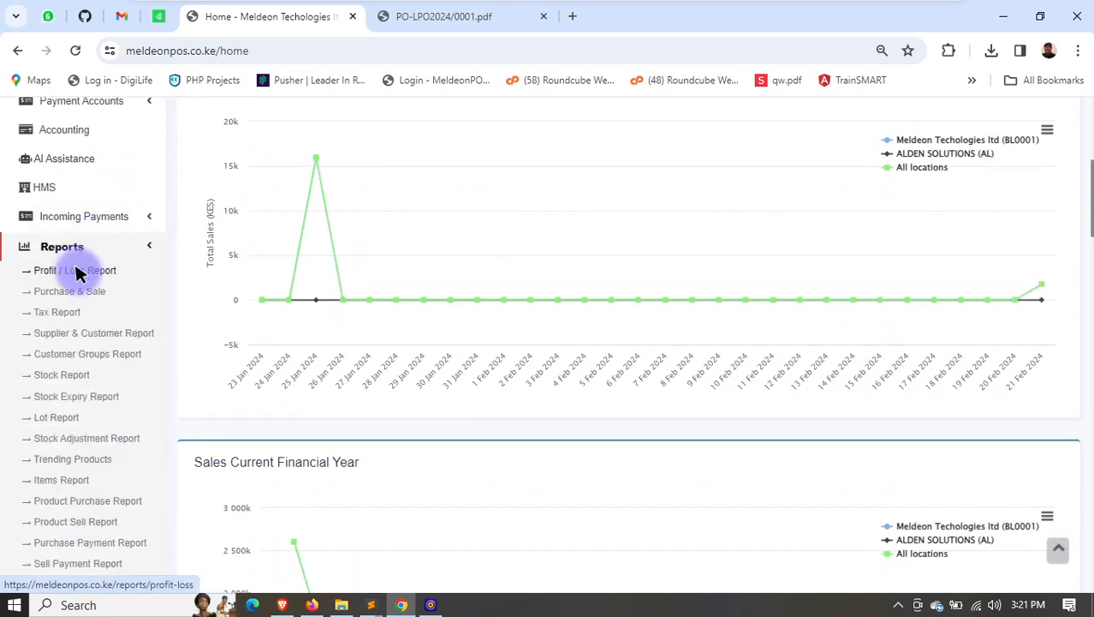
{"action": "scroll", "coordinate": [71, 343], "scroll_direction": "down", "scroll_amount": 1}
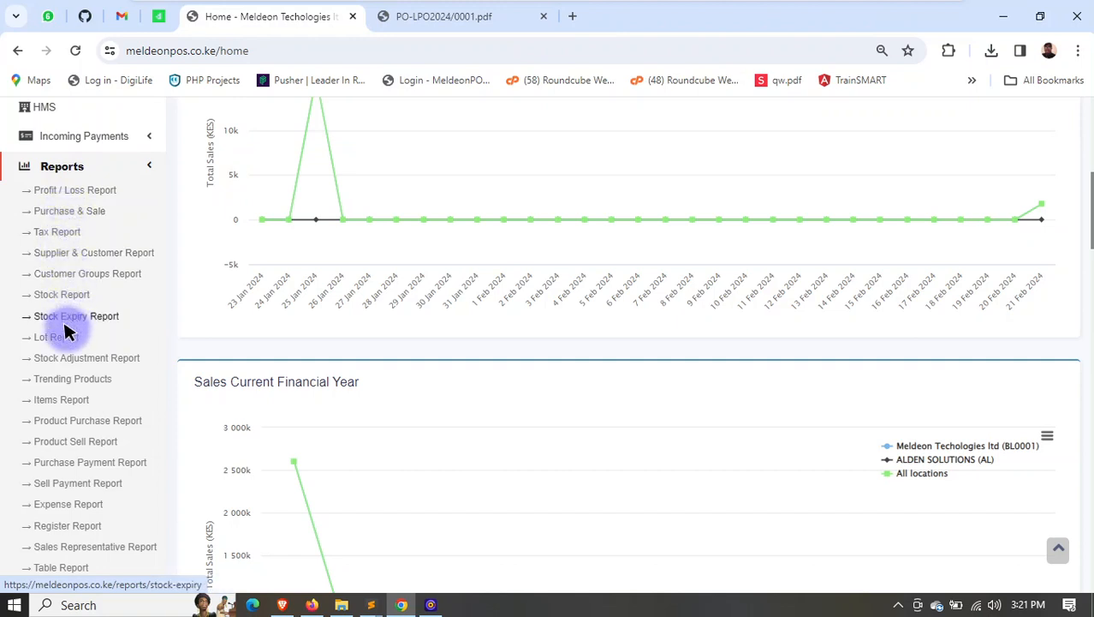
{"action": "scroll", "coordinate": [69, 347], "scroll_direction": "down", "scroll_amount": 1}
{"action": "scroll", "coordinate": [75, 394], "scroll_direction": "up", "scroll_amount": 2}
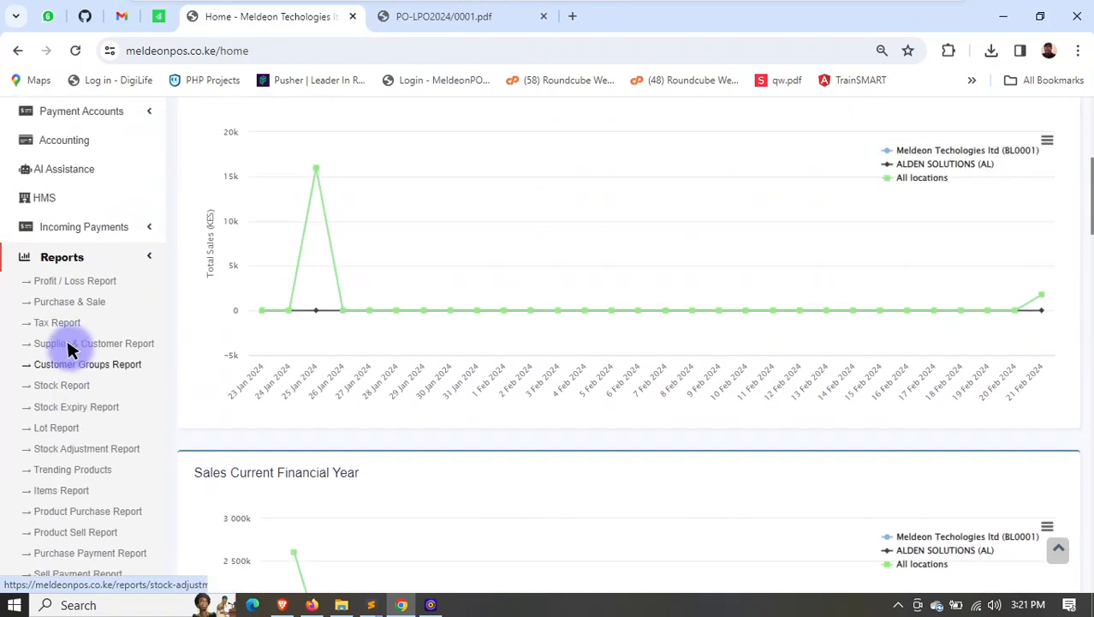
{"action": "scroll", "coordinate": [73, 351], "scroll_direction": "up", "scroll_amount": 1}
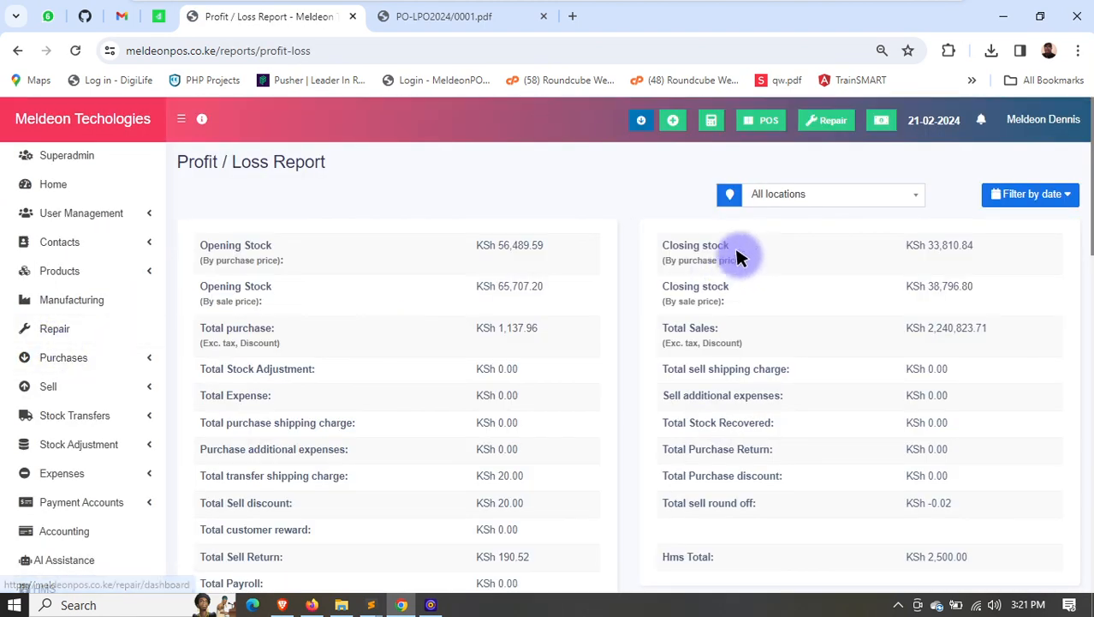
- Examine the Profit / Loss Report's stock, purchase and sales figures, the gross and net profit, and the profit by products
{"action": "left_click_drag", "start_coordinate": [476, 244], "coordinate": [546, 415]}
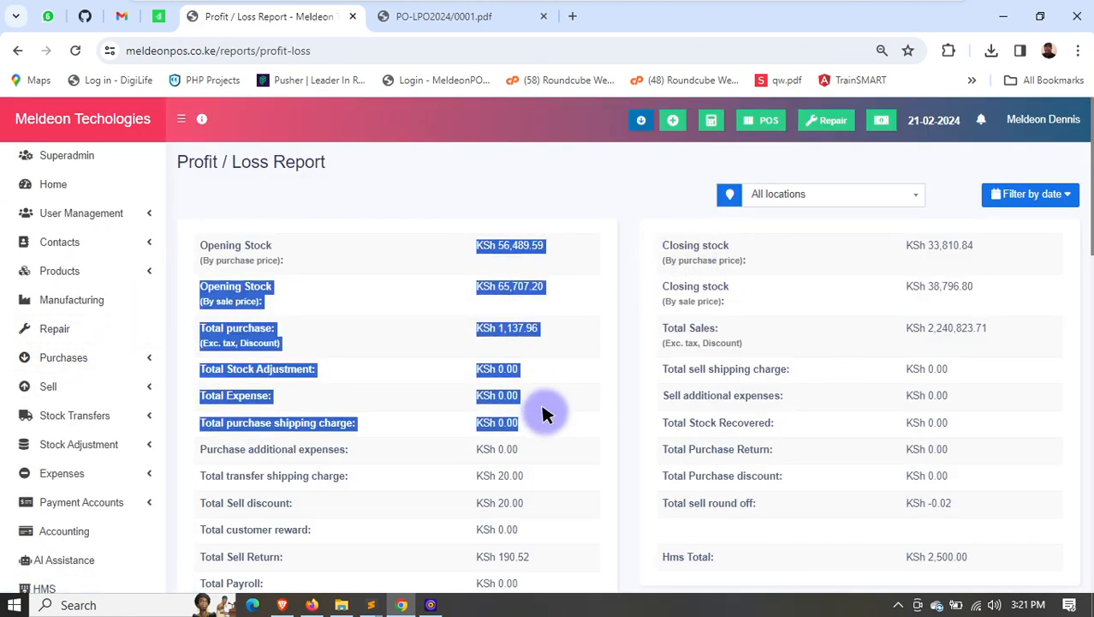
{"action": "scroll", "coordinate": [545, 415], "scroll_direction": "down", "scroll_amount": 2}
{"action": "left_click", "coordinate": [537, 402]}
{"action": "scroll", "coordinate": [514, 398], "scroll_direction": "down", "scroll_amount": 2}
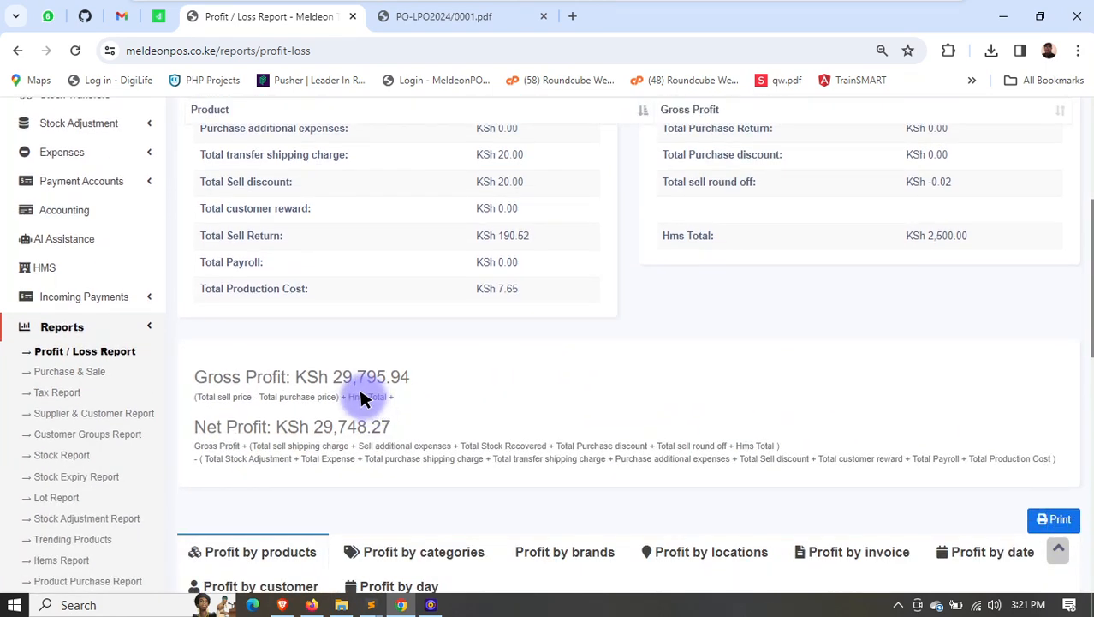
{"action": "scroll", "coordinate": [508, 387], "scroll_direction": "down", "scroll_amount": 5}
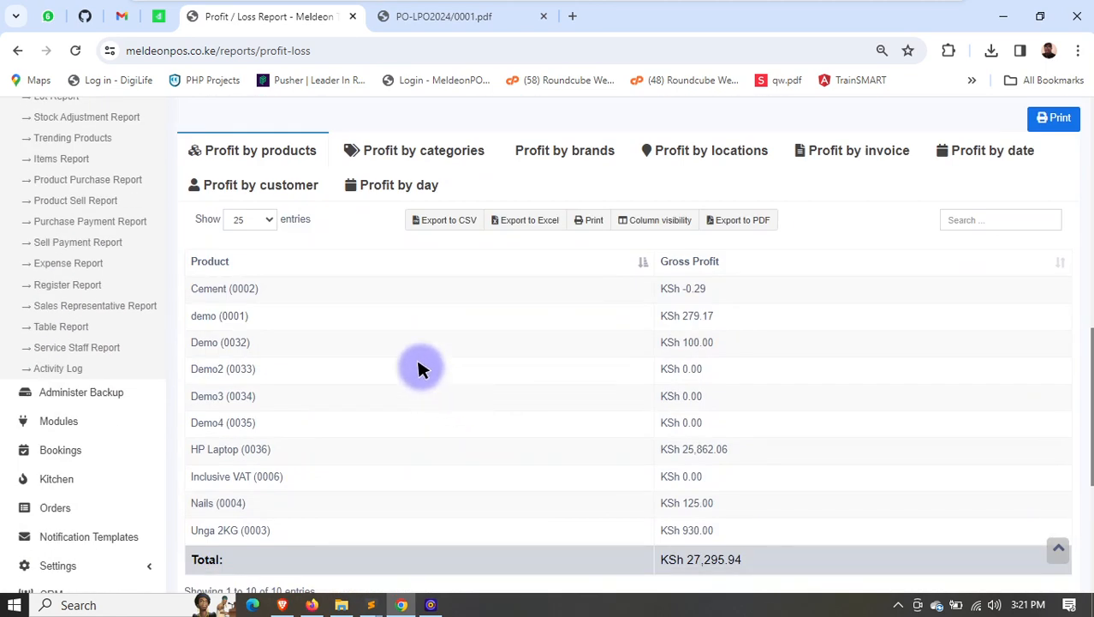
{"action": "scroll", "coordinate": [418, 369], "scroll_direction": "down", "scroll_amount": 2}
{"action": "scroll", "coordinate": [404, 338], "scroll_direction": "up", "scroll_amount": 4}
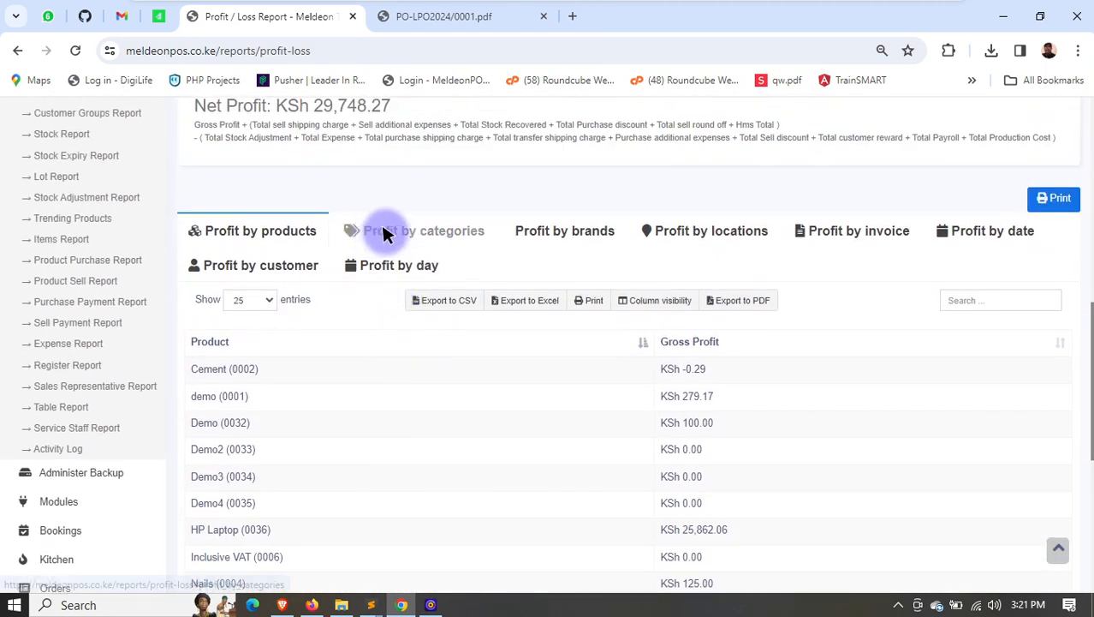
- View the profit breakdowns by categories, locations, date and day in the Profit / Loss Report
{"action": "left_click", "coordinate": [384, 233]}
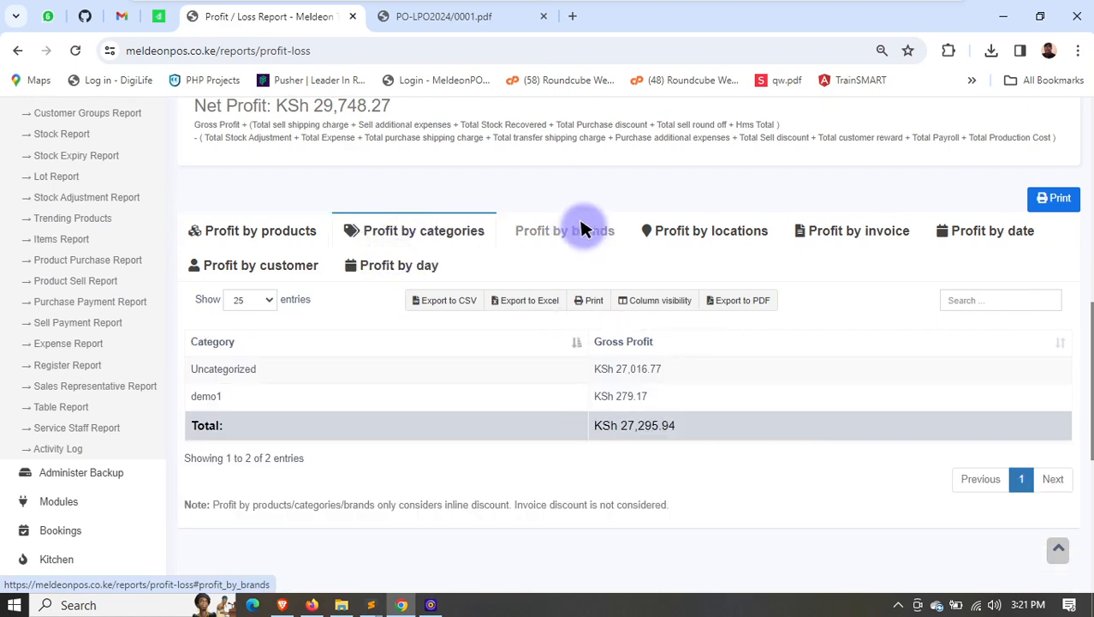
{"action": "left_click", "coordinate": [718, 230]}
{"action": "left_click", "coordinate": [1009, 226]}
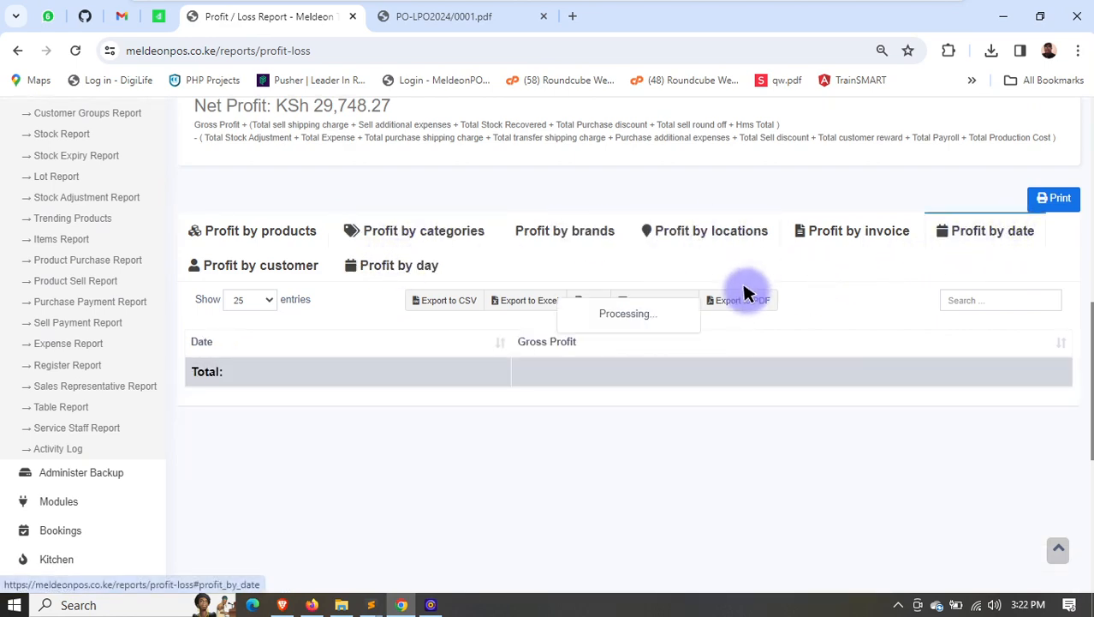
{"action": "scroll", "coordinate": [381, 344], "scroll_direction": "down", "scroll_amount": 1}
{"action": "left_click", "coordinate": [395, 186]}
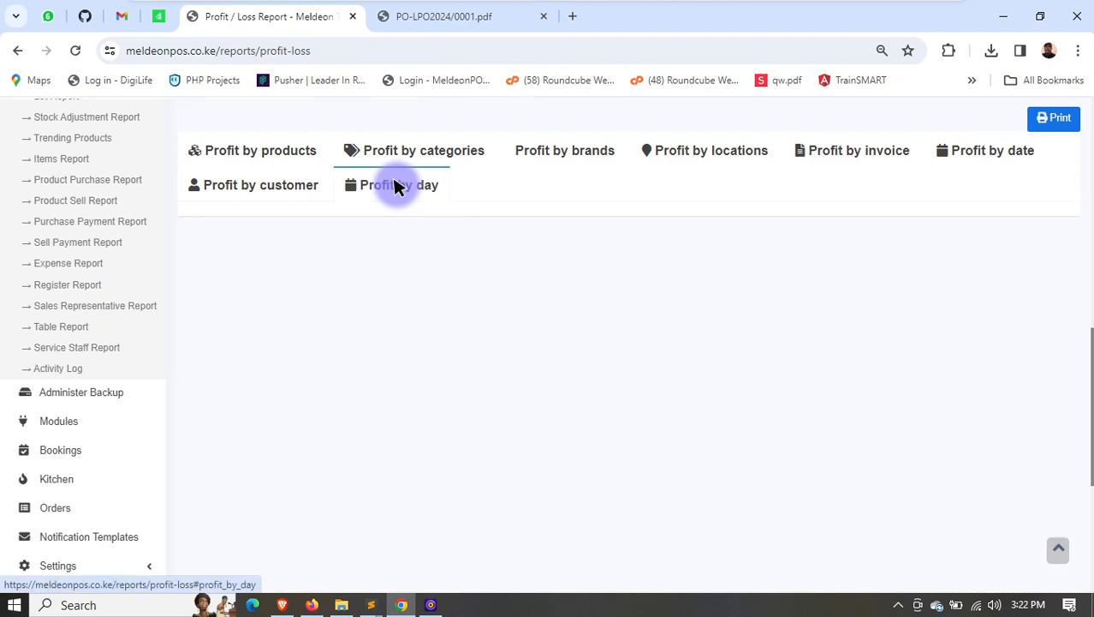
{"action": "scroll", "coordinate": [633, 302], "scroll_direction": "down", "scroll_amount": 2}
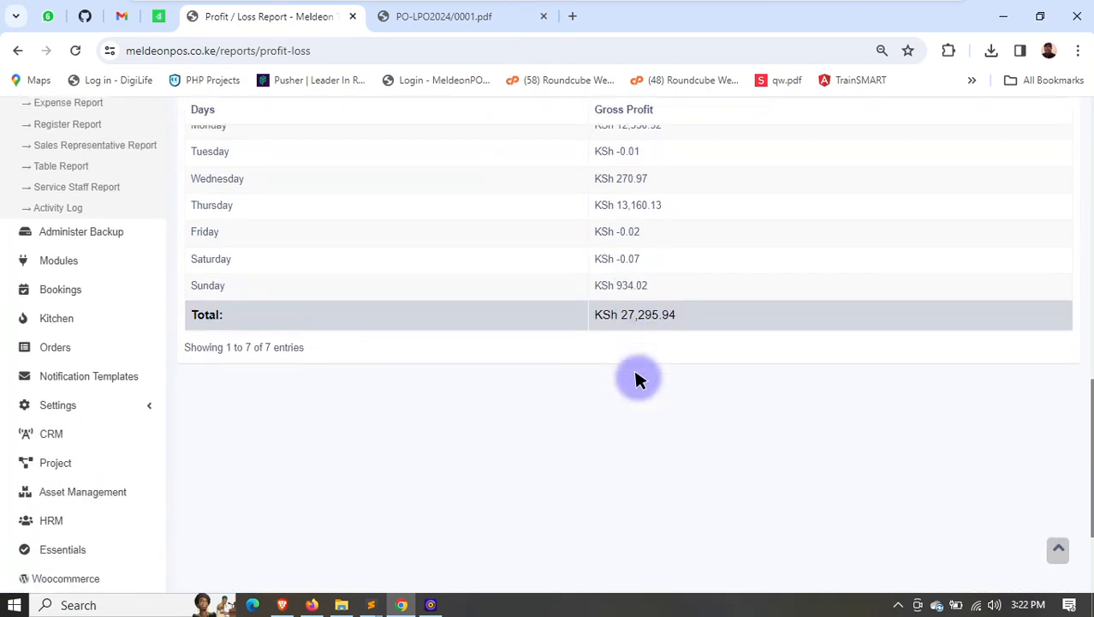
{"action": "scroll", "coordinate": [134, 263], "scroll_direction": "up", "scroll_amount": 3}
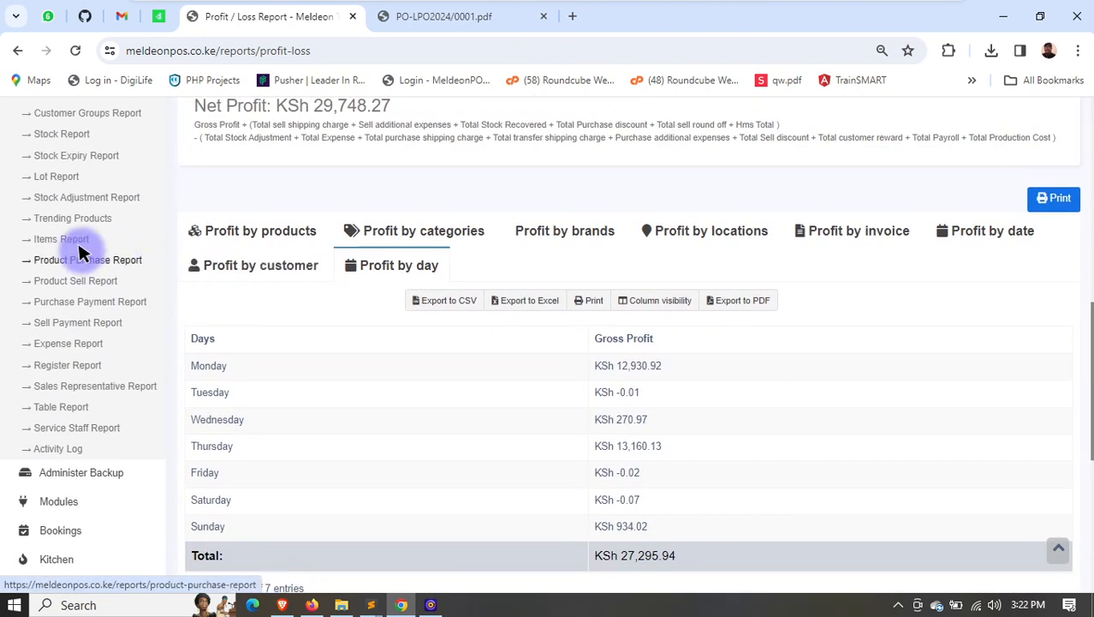
- Go to Administer Backup, create a new backup and download the newly created backup file
{"action": "scroll", "coordinate": [77, 242], "scroll_direction": "up", "scroll_amount": 2}
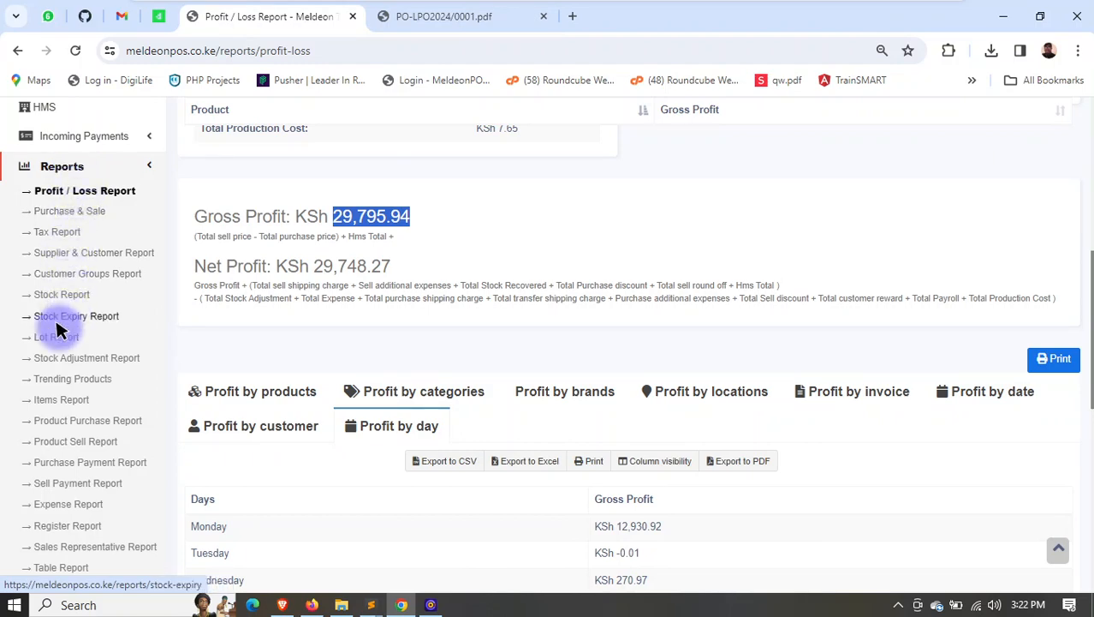
{"action": "scroll", "coordinate": [31, 374], "scroll_direction": "down", "scroll_amount": 1}
{"action": "scroll", "coordinate": [32, 381], "scroll_direction": "down", "scroll_amount": 3}
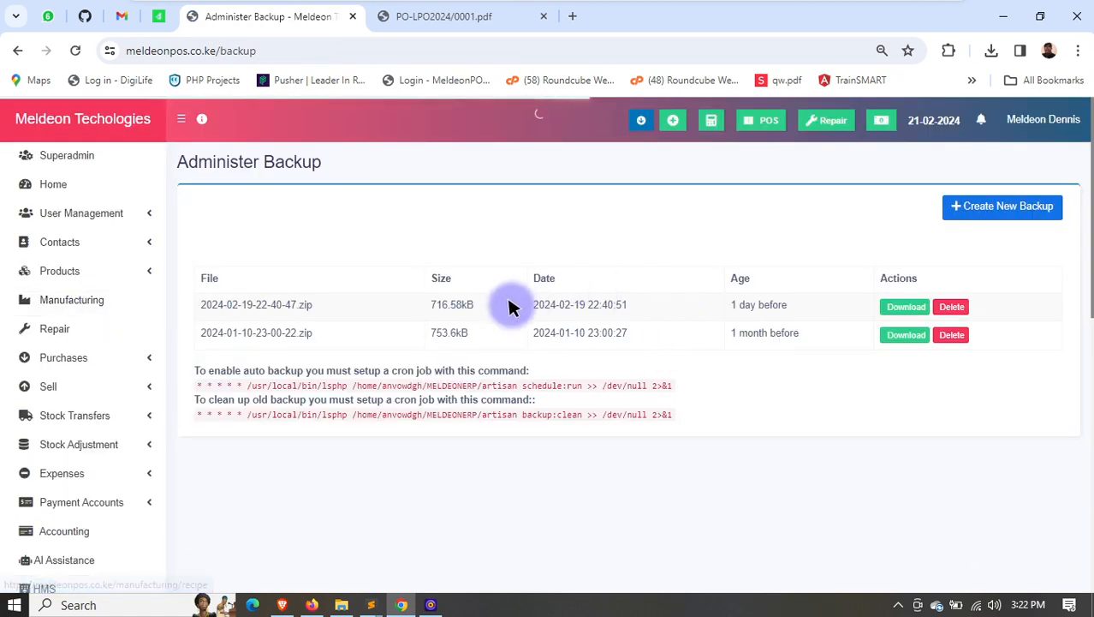
{"action": "left_click", "coordinate": [984, 203]}
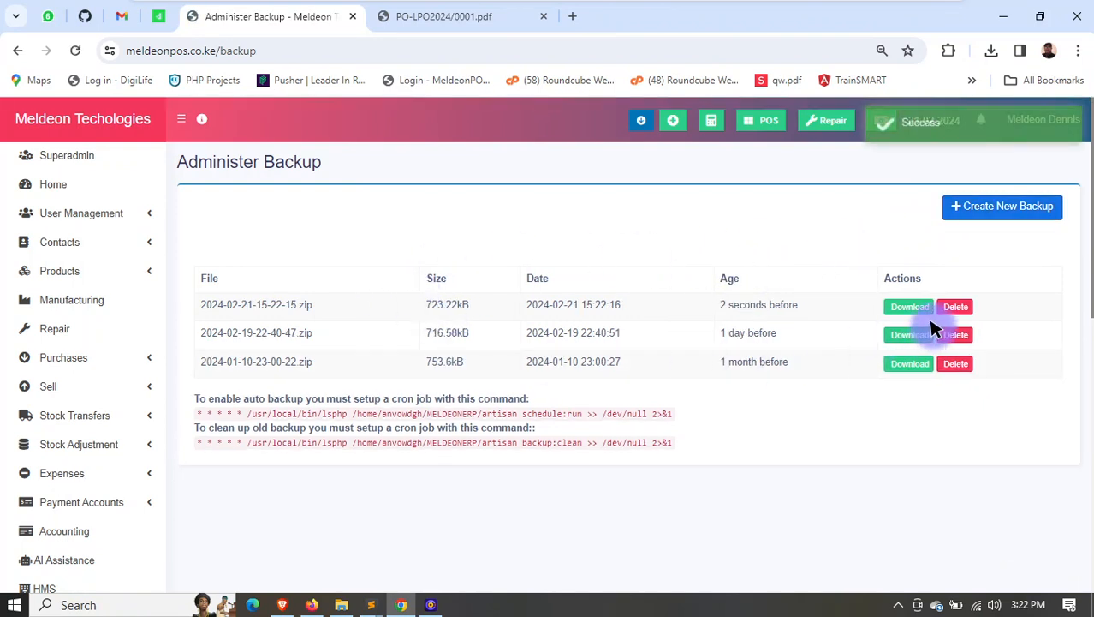
{"action": "left_click", "coordinate": [908, 308]}
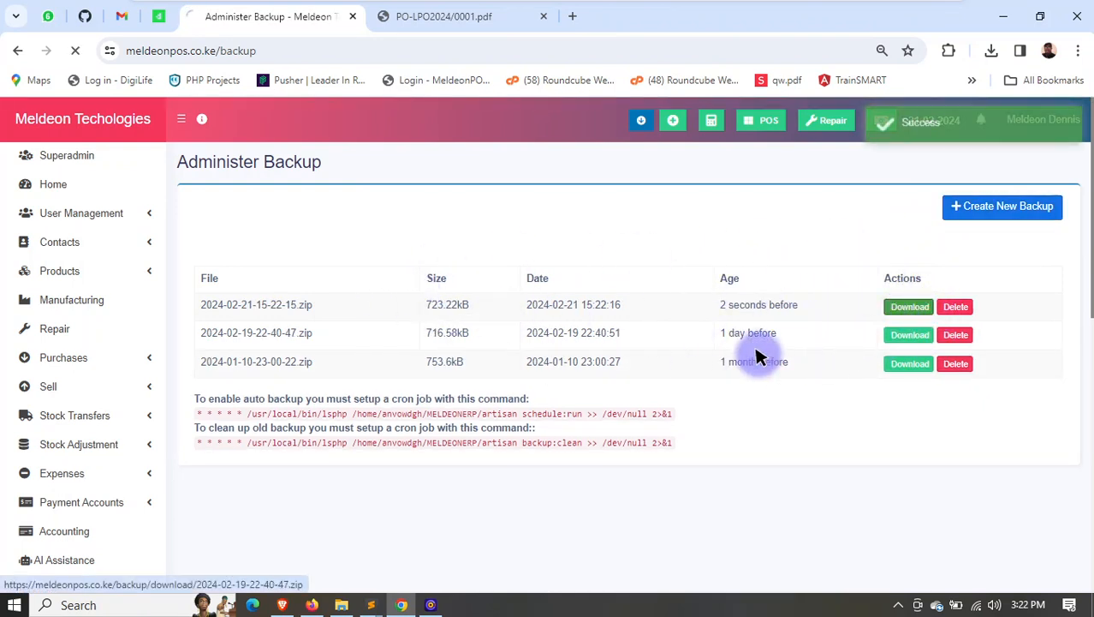
{"action": "scroll", "coordinate": [378, 403], "scroll_direction": "down", "scroll_amount": 2}
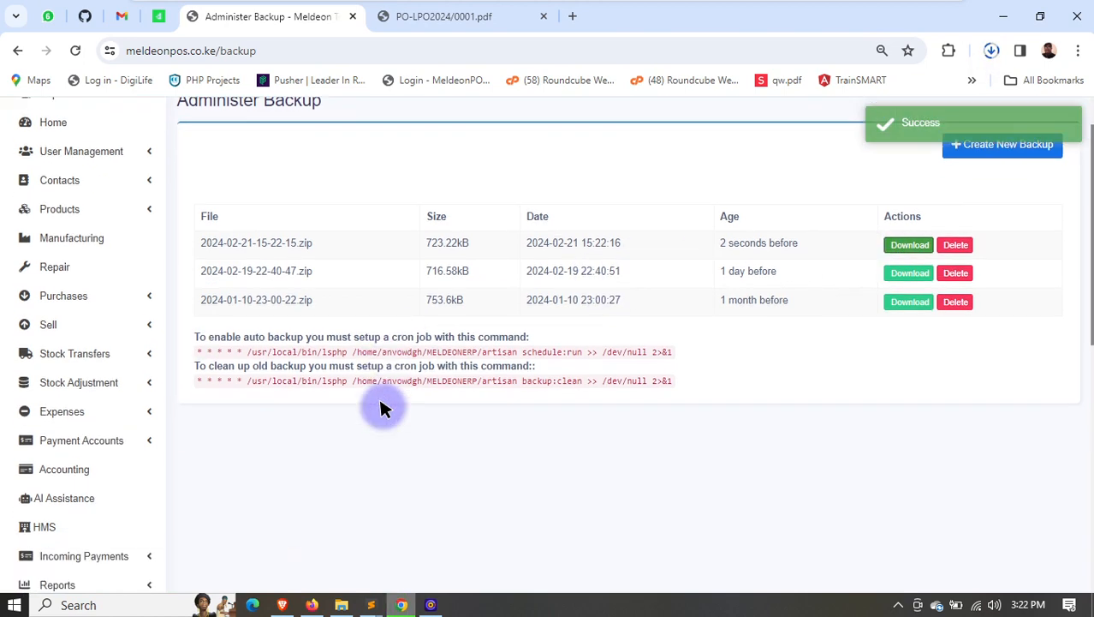
{"action": "scroll", "coordinate": [420, 397], "scroll_direction": "up", "scroll_amount": 2}
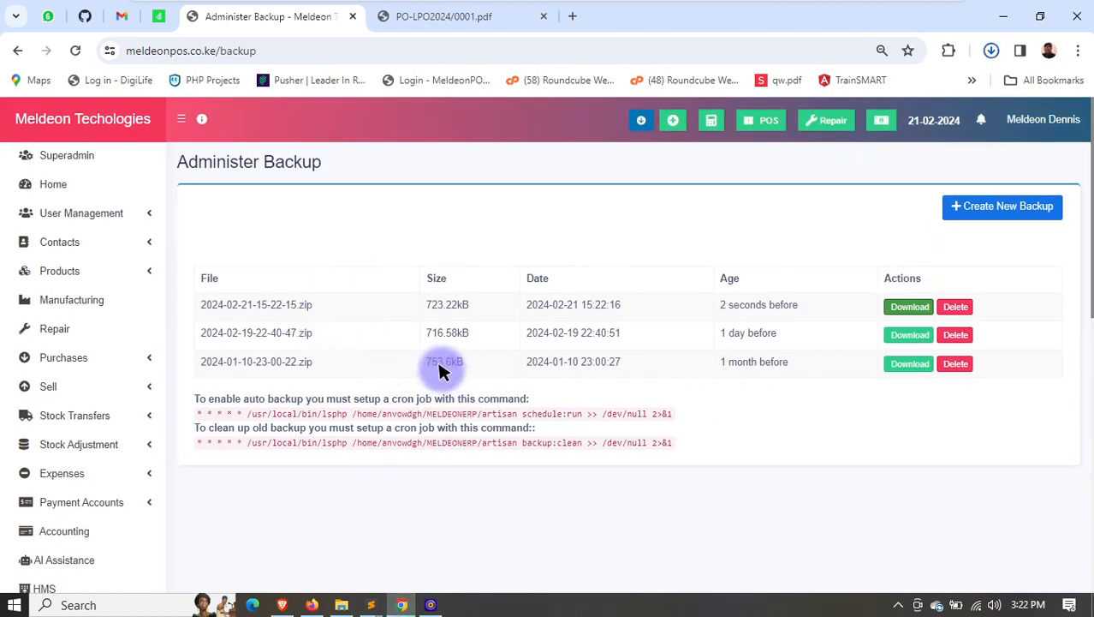
{"action": "left_click_drag", "start_coordinate": [268, 305], "coordinate": [314, 305]}
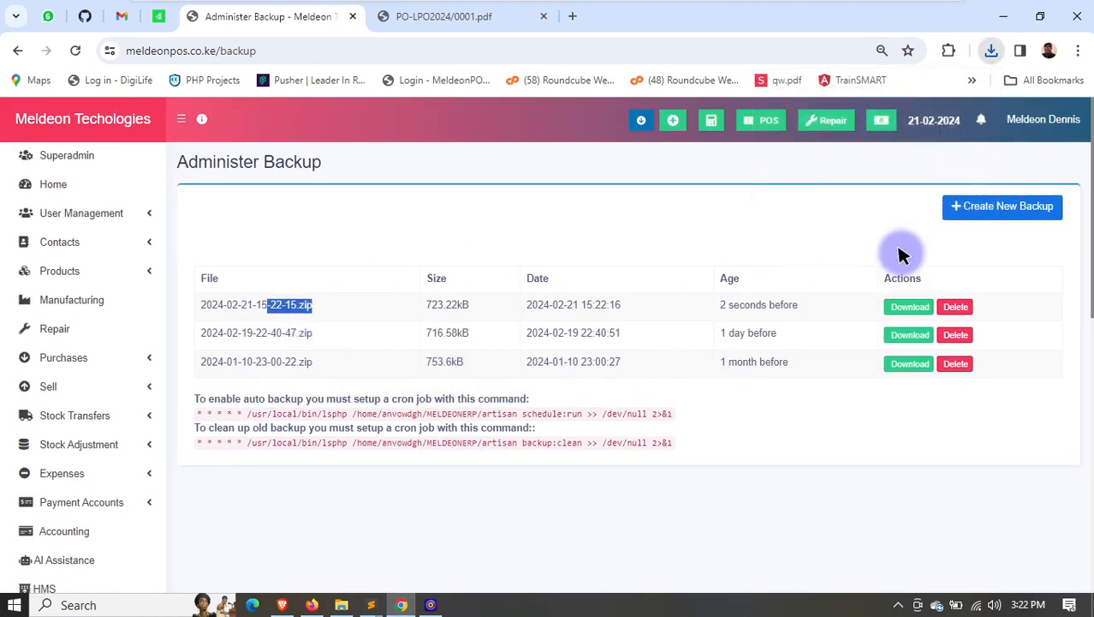
- Show the Kitchen orders and mark the second listed order as cooked
{"action": "scroll", "coordinate": [463, 488], "scroll_direction": "down", "scroll_amount": 3}
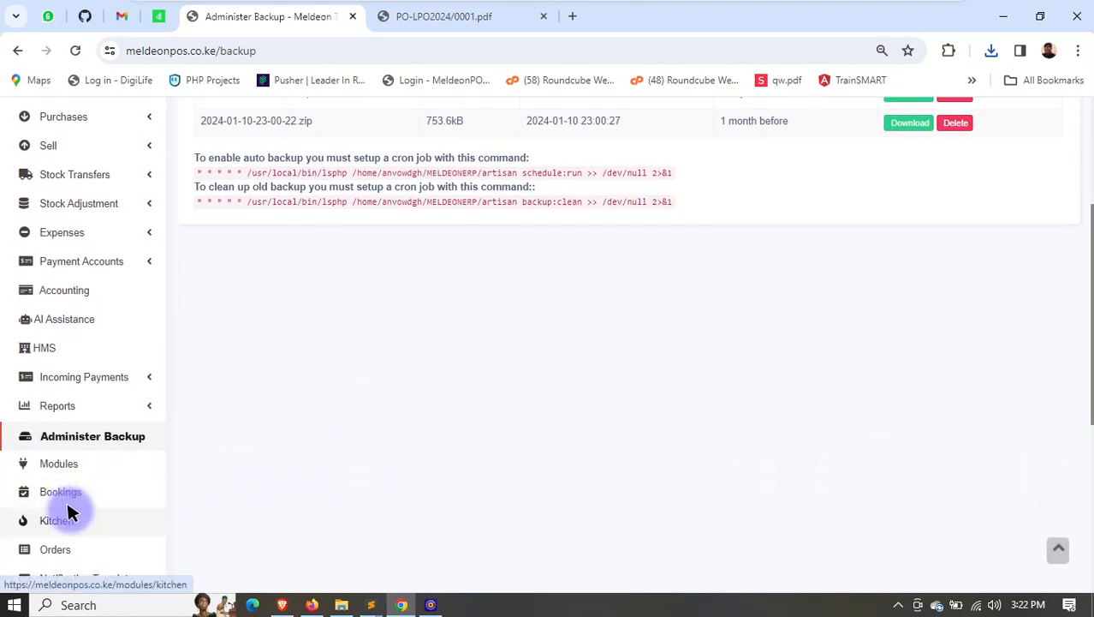
{"action": "scroll", "coordinate": [65, 462], "scroll_direction": "down", "scroll_amount": 1}
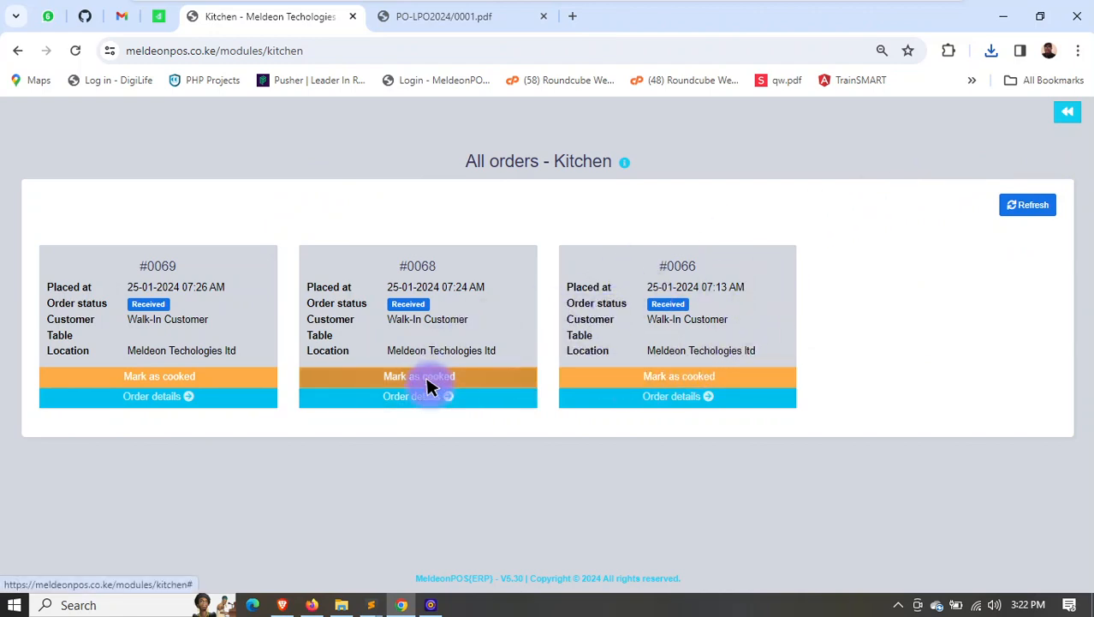
{"action": "left_click", "coordinate": [426, 379]}
{"action": "left_click", "coordinate": [667, 415]}
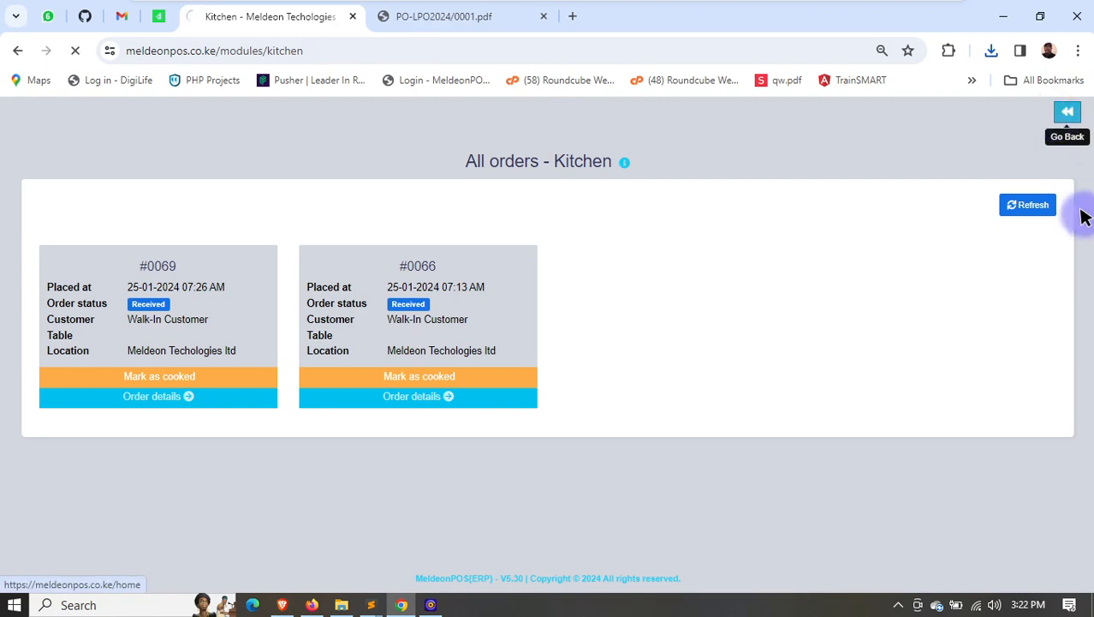
- Return to the home dashboard and look through the available Settings options
{"action": "scroll", "coordinate": [94, 456], "scroll_direction": "down", "scroll_amount": 2}
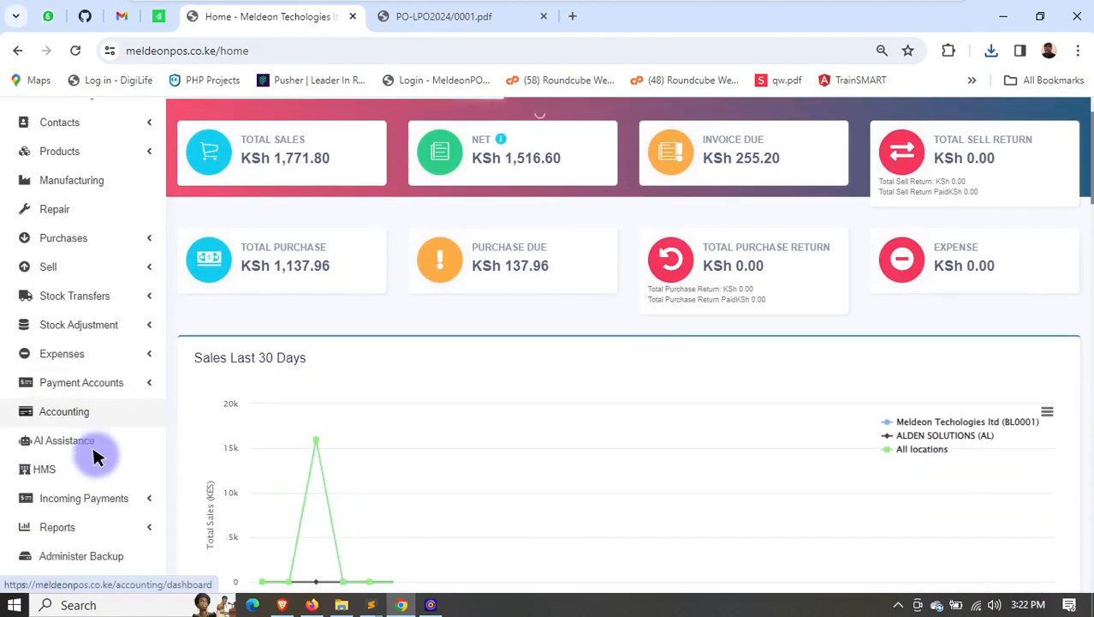
{"action": "scroll", "coordinate": [94, 457], "scroll_direction": "down", "scroll_amount": 3}
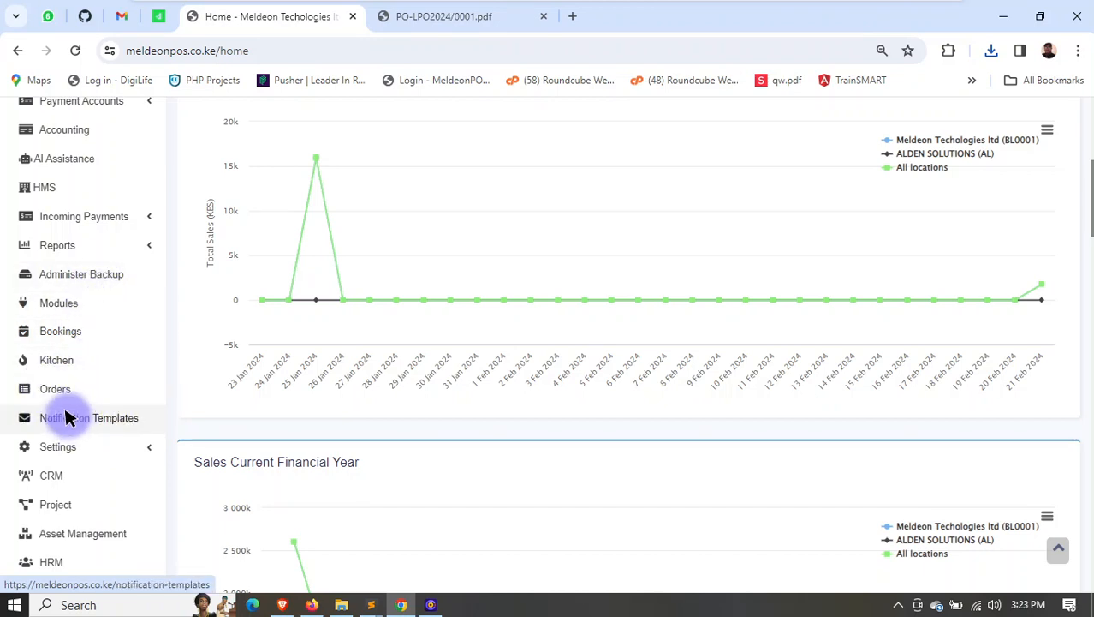
{"action": "left_click", "coordinate": [69, 446]}
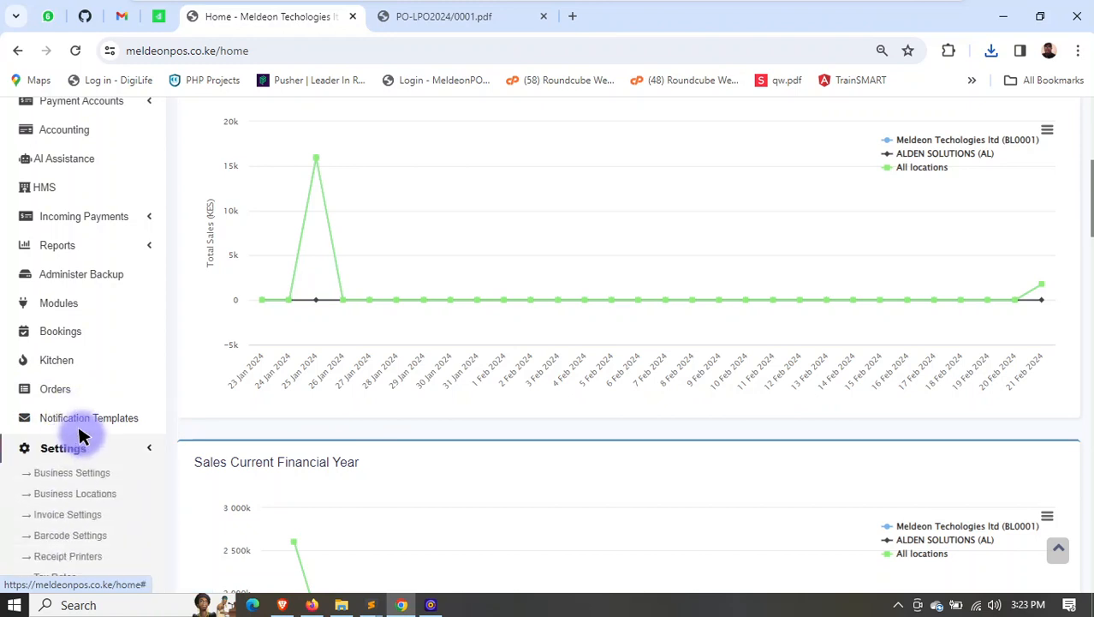
{"action": "scroll", "coordinate": [76, 433], "scroll_direction": "down", "scroll_amount": 1}
{"action": "scroll", "coordinate": [65, 415], "scroll_direction": "down", "scroll_amount": 1}
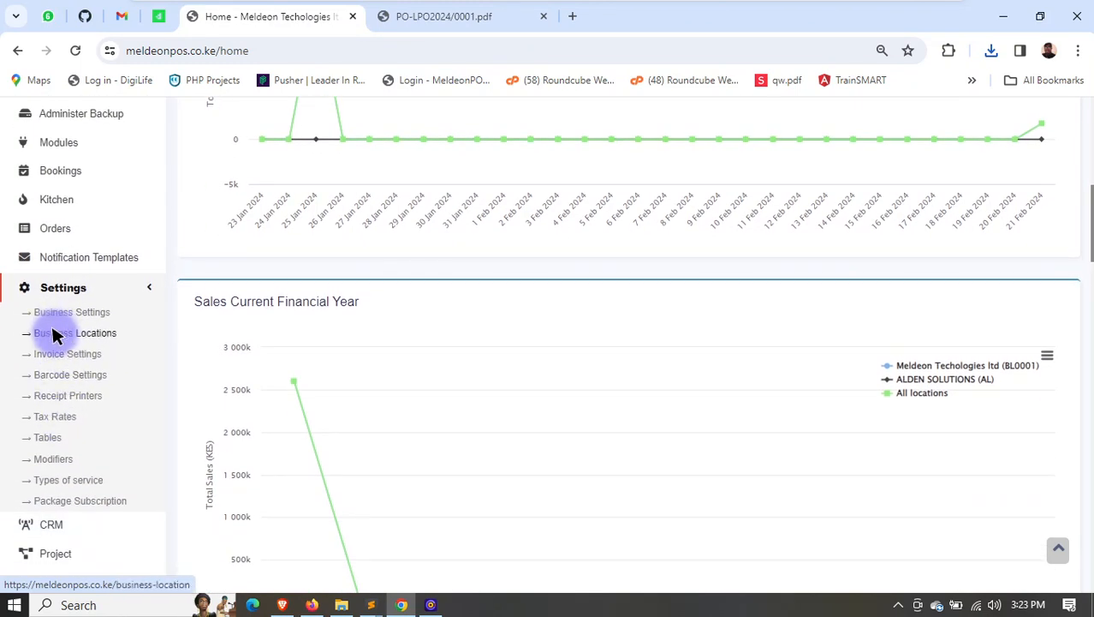
- Show the CRM dashboard, view the Contacts Login options, and look over the Leads list and its filters
{"action": "scroll", "coordinate": [53, 334], "scroll_direction": "down", "scroll_amount": 2}
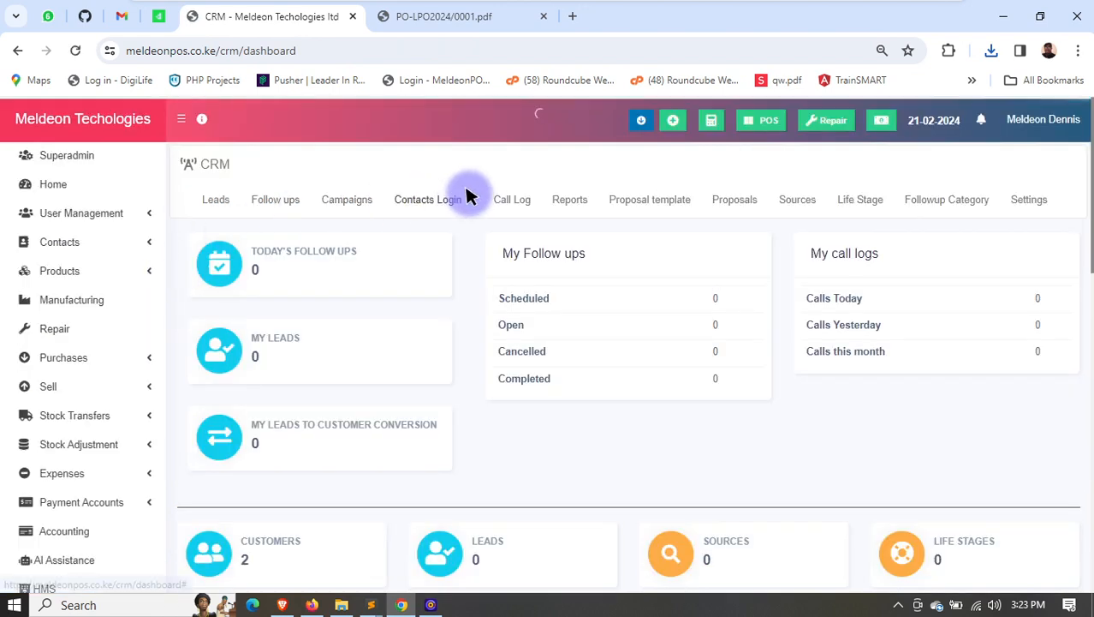
{"action": "left_click", "coordinate": [469, 197]}
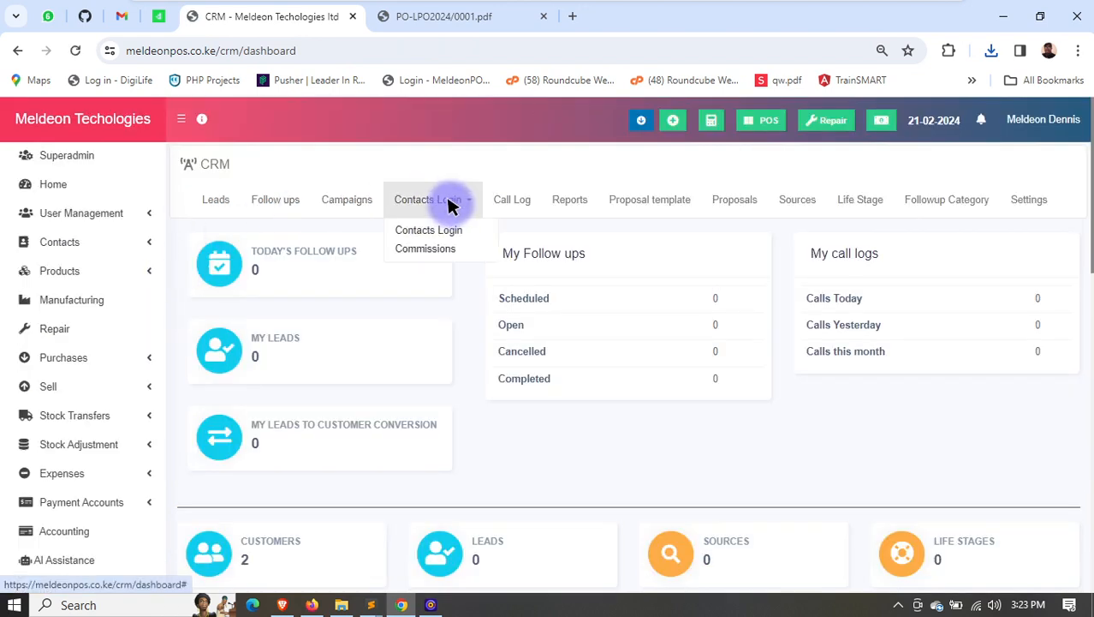
{"action": "left_click", "coordinate": [215, 199]}
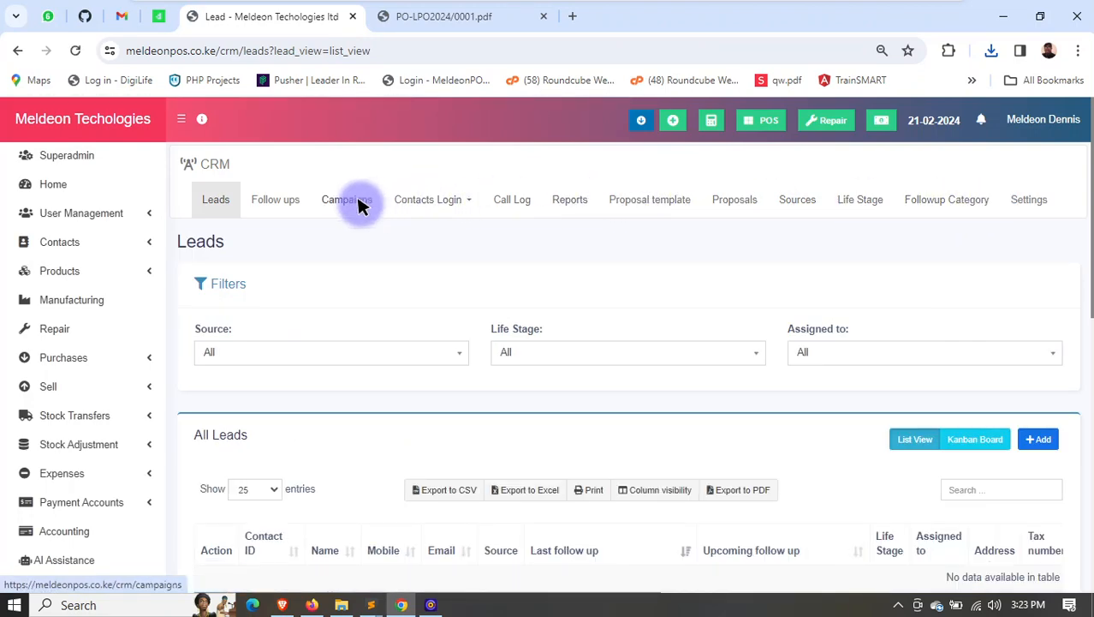
{"action": "scroll", "coordinate": [356, 215], "scroll_direction": "down", "scroll_amount": 5}
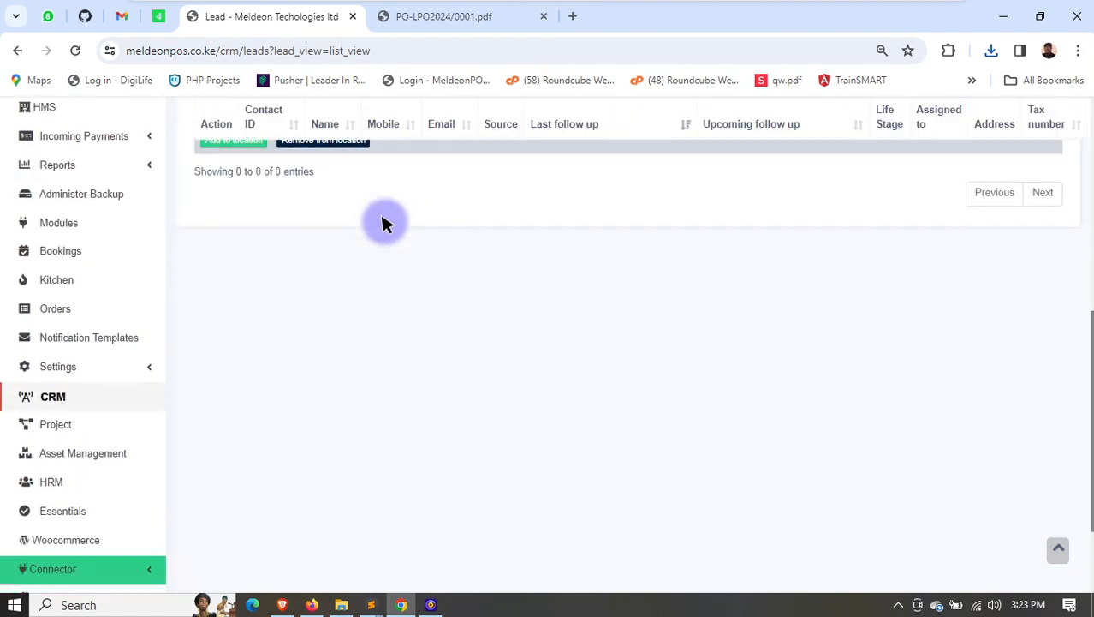
{"action": "scroll", "coordinate": [382, 226], "scroll_direction": "up", "scroll_amount": 4}
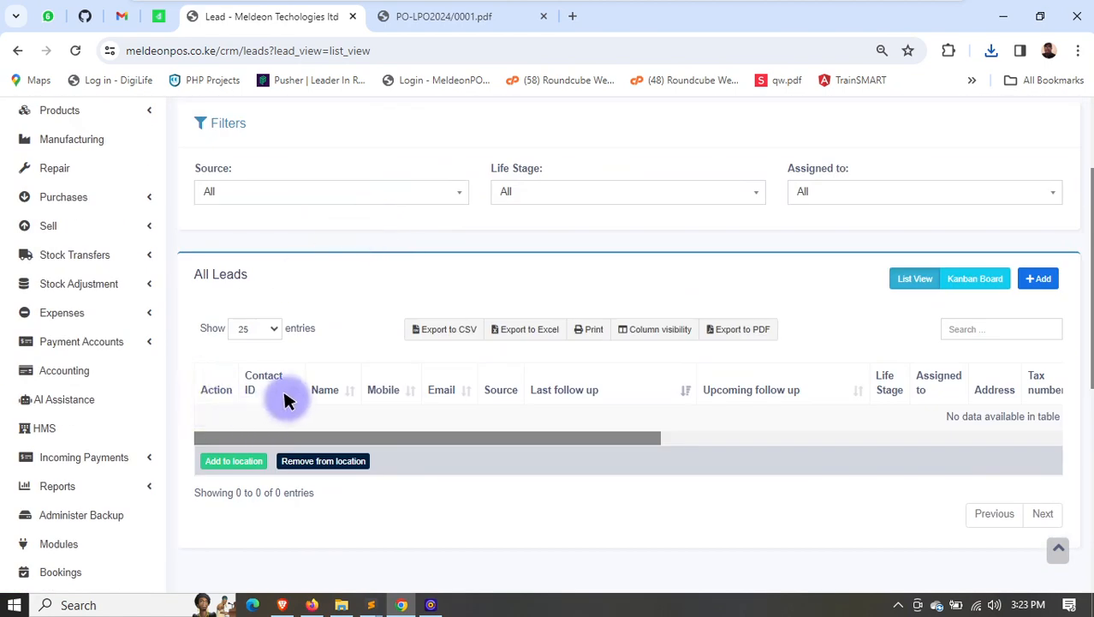
- In the Project module, start a new project named Meldeon ERP with the description DVDV
{"action": "scroll", "coordinate": [287, 401], "scroll_direction": "down", "scroll_amount": 2}
{"action": "scroll", "coordinate": [262, 388], "scroll_direction": "down", "scroll_amount": 3}
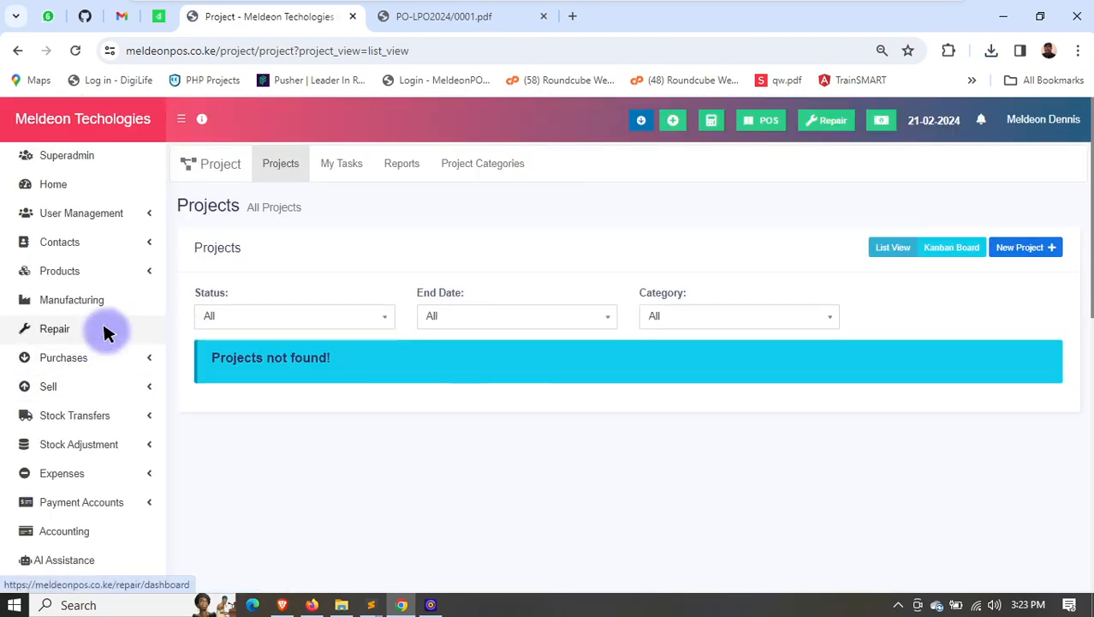
{"action": "scroll", "coordinate": [29, 397], "scroll_direction": "down", "scroll_amount": 3}
{"action": "scroll", "coordinate": [306, 261], "scroll_direction": "up", "scroll_amount": 3}
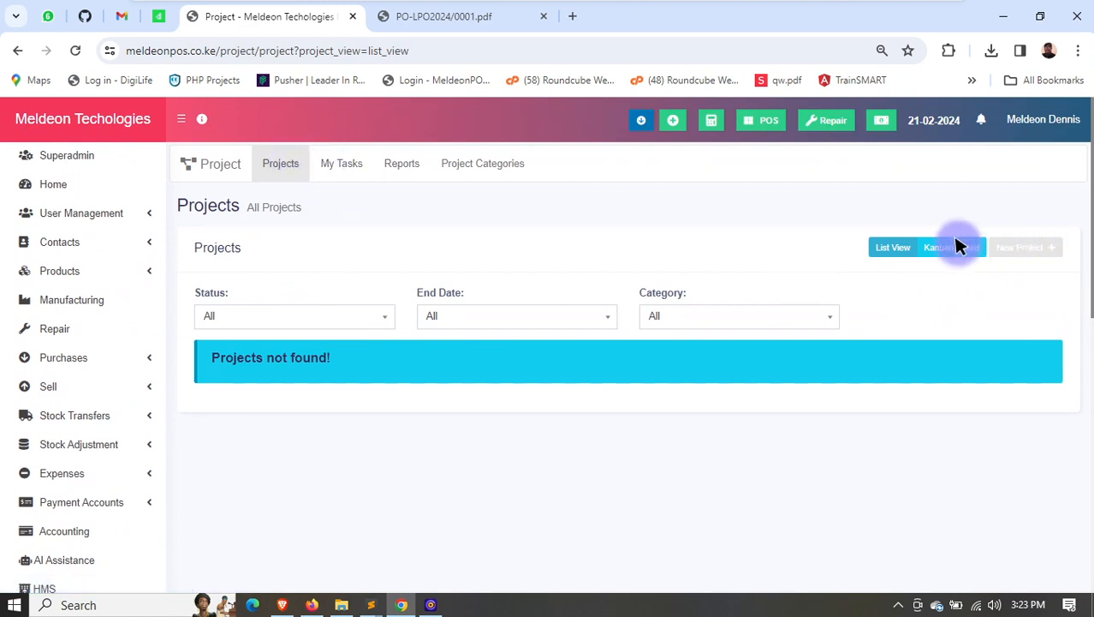
{"action": "left_click", "coordinate": [1030, 247]}
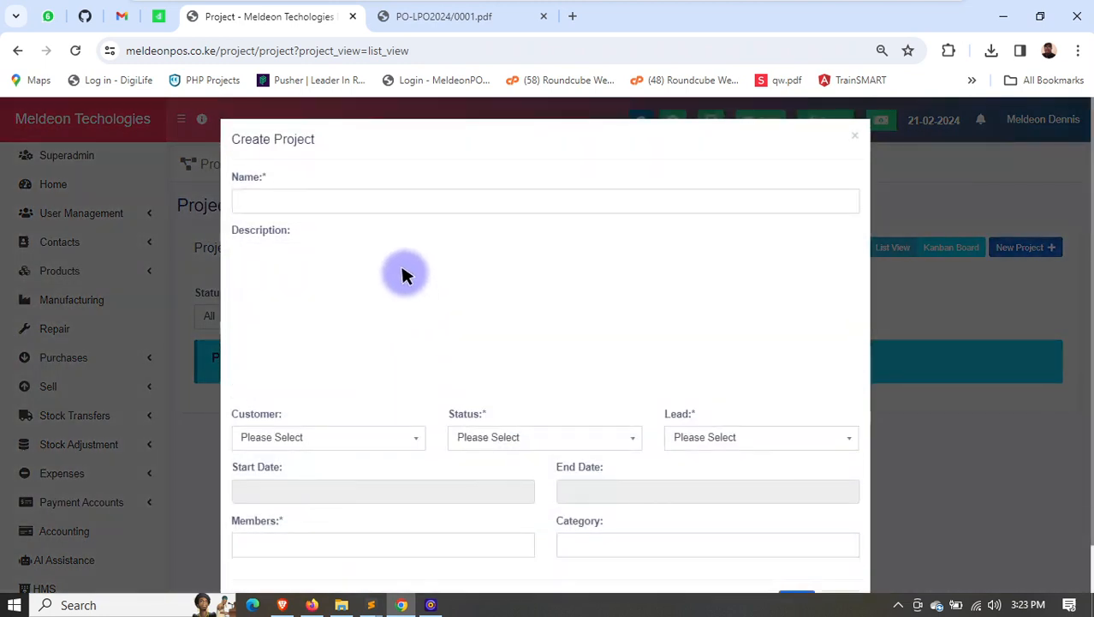
{"action": "left_click", "coordinate": [364, 202]}
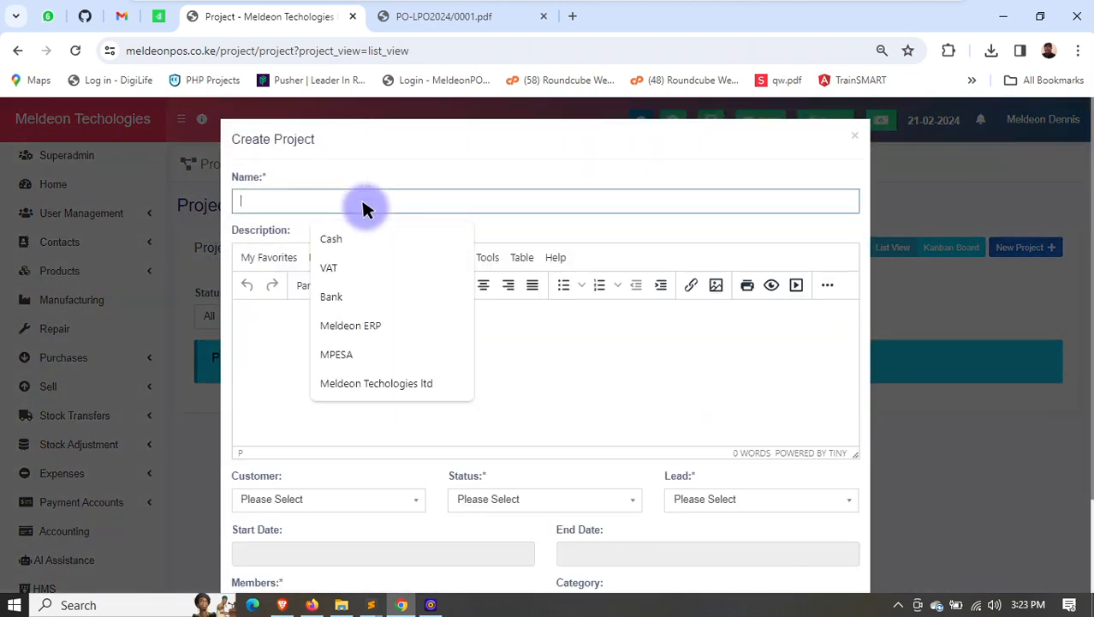
{"action": "left_click", "coordinate": [363, 325]}
{"action": "left_click", "coordinate": [366, 352]}
{"action": "type", "text": "DVDV"}
{"action": "scroll", "coordinate": [476, 428], "scroll_direction": "down", "scroll_amount": 2}
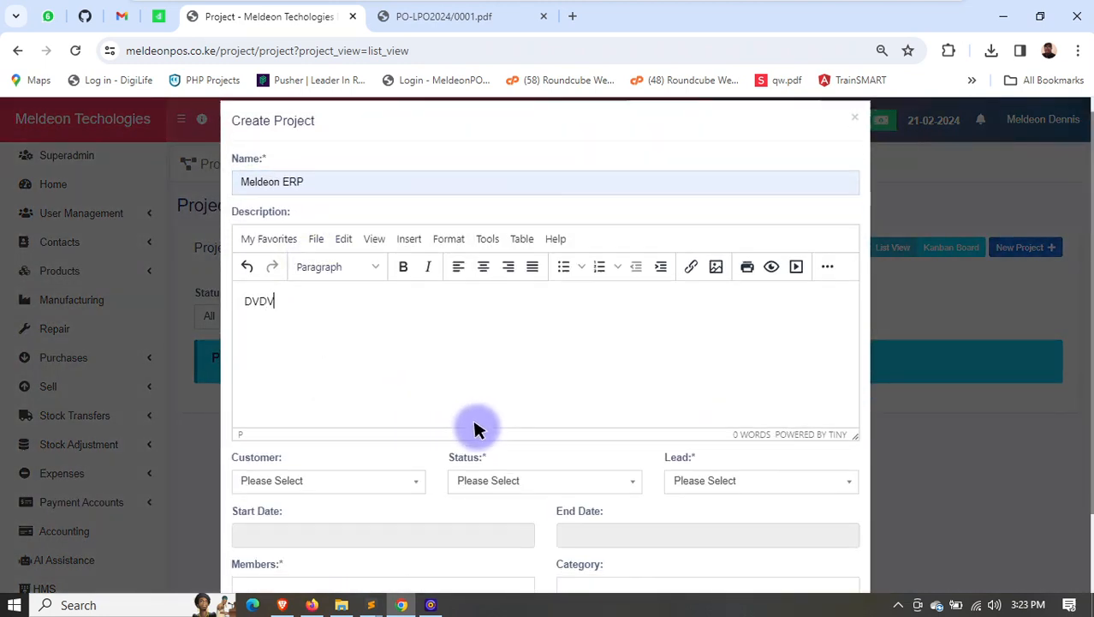
- Set the new project's customer to Meldeon Tech ltd, its status to In progress, and its lead to the first listed employee
{"action": "left_click", "coordinate": [351, 418]}
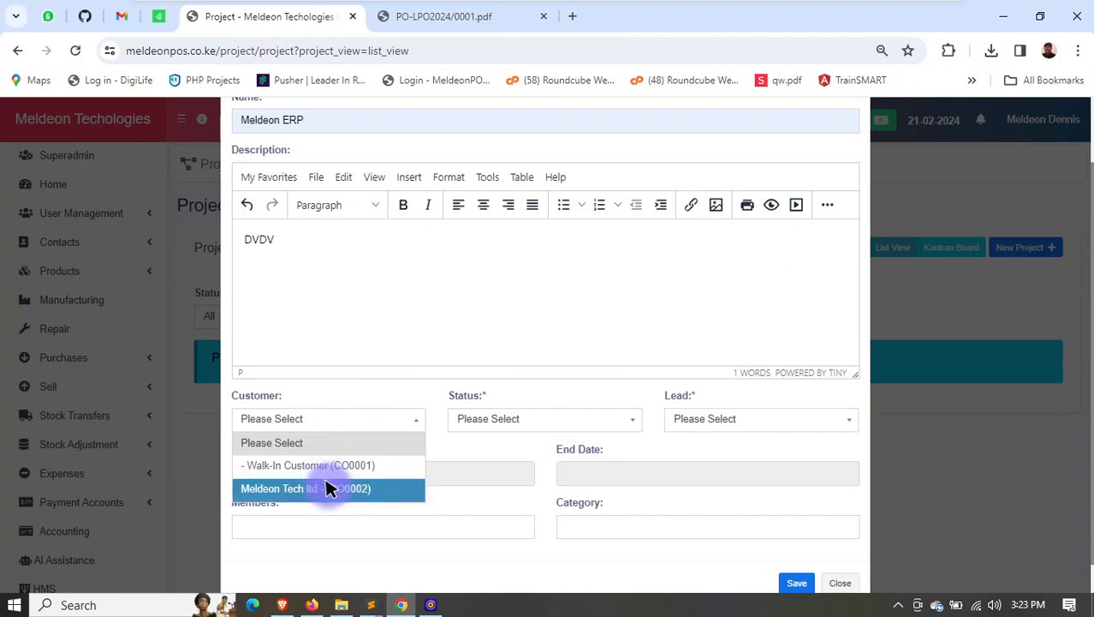
{"action": "left_click", "coordinate": [351, 487]}
{"action": "left_click", "coordinate": [502, 418]}
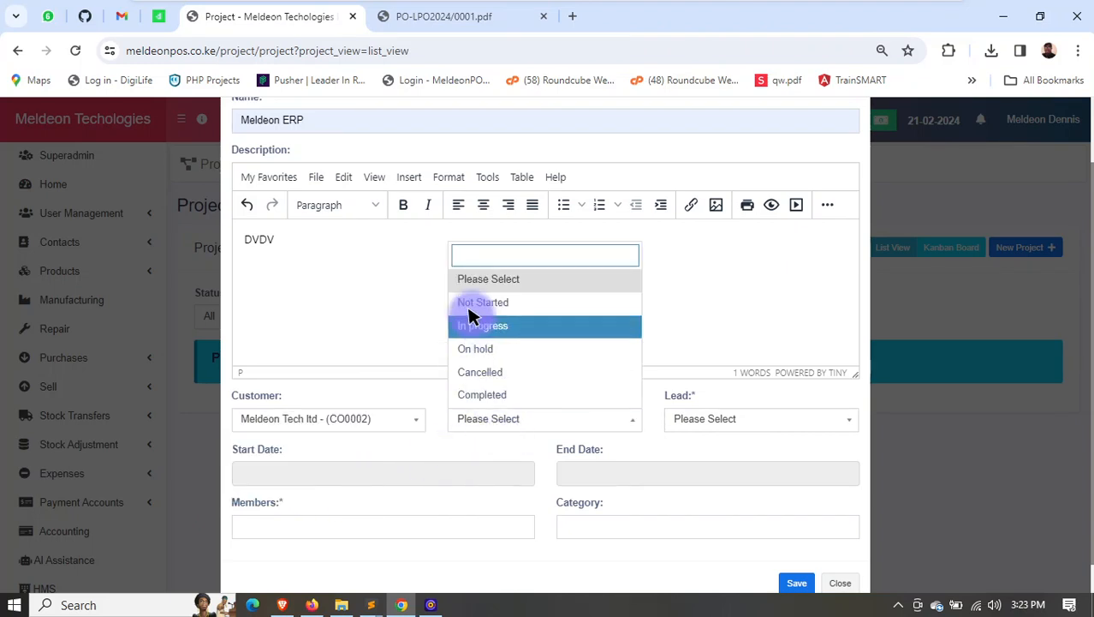
{"action": "left_click", "coordinate": [484, 327]}
{"action": "left_click", "coordinate": [738, 409]}
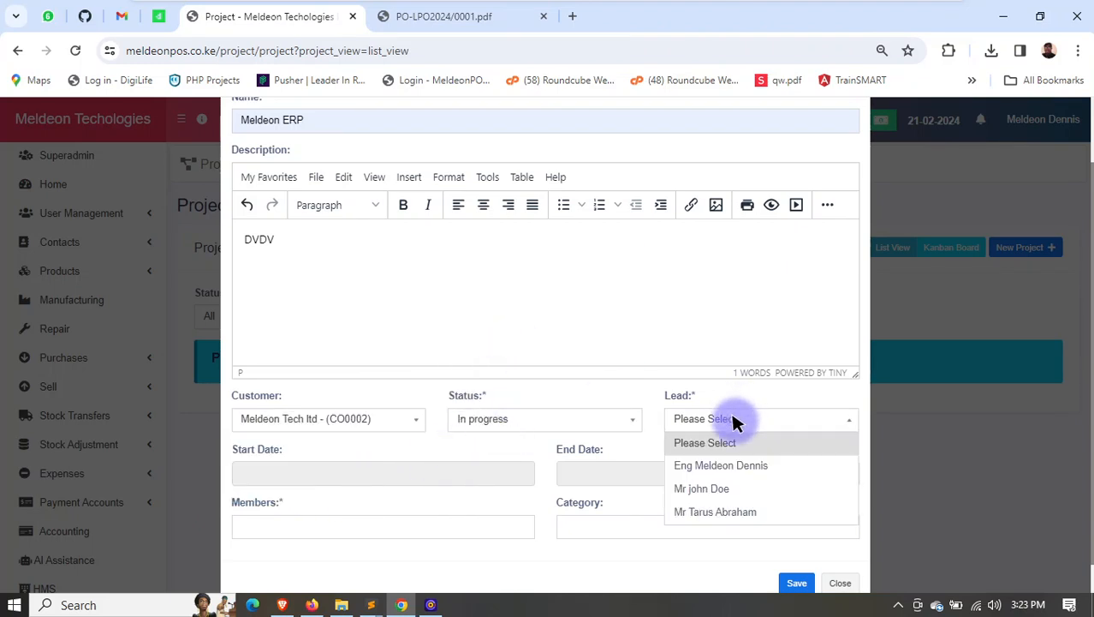
{"action": "left_click", "coordinate": [723, 467]}
- Set the project's start date to 21-02-2024 and its end date to 07-03-2024
{"action": "scroll", "coordinate": [444, 456], "scroll_direction": "down", "scroll_amount": 1}
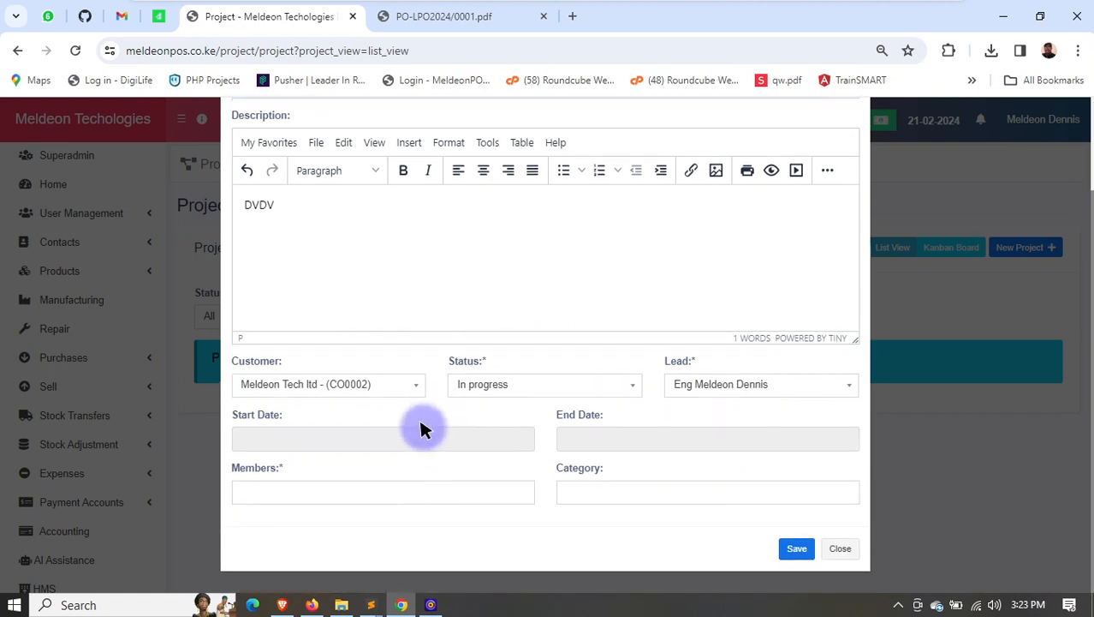
{"action": "left_click", "coordinate": [406, 433]}
{"action": "left_click", "coordinate": [307, 364]}
{"action": "left_click", "coordinate": [580, 438]}
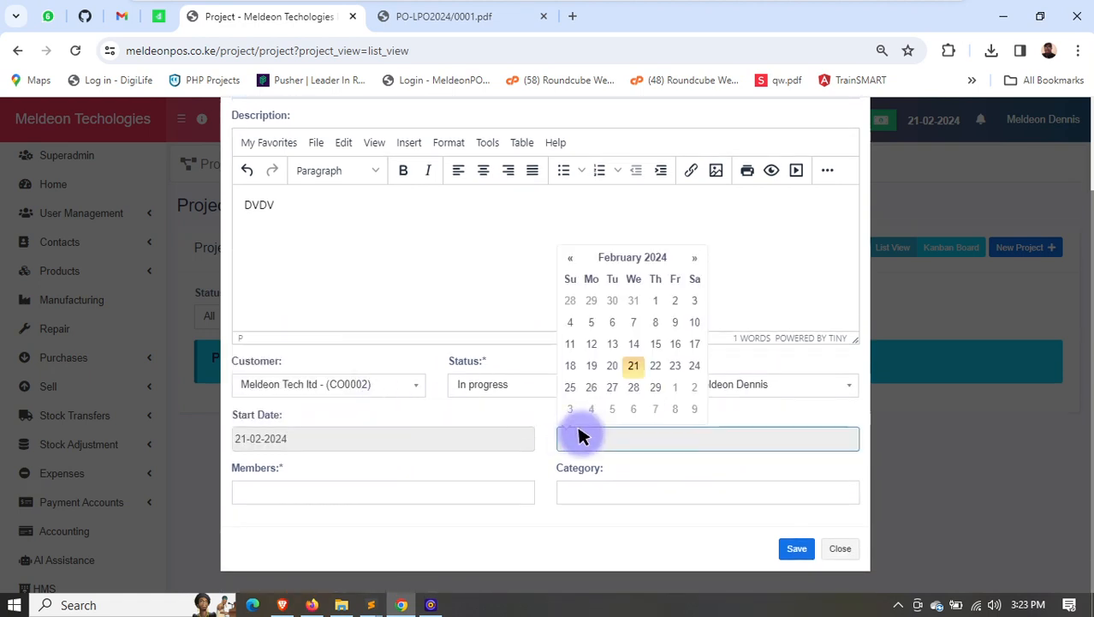
{"action": "left_click", "coordinate": [654, 410]}
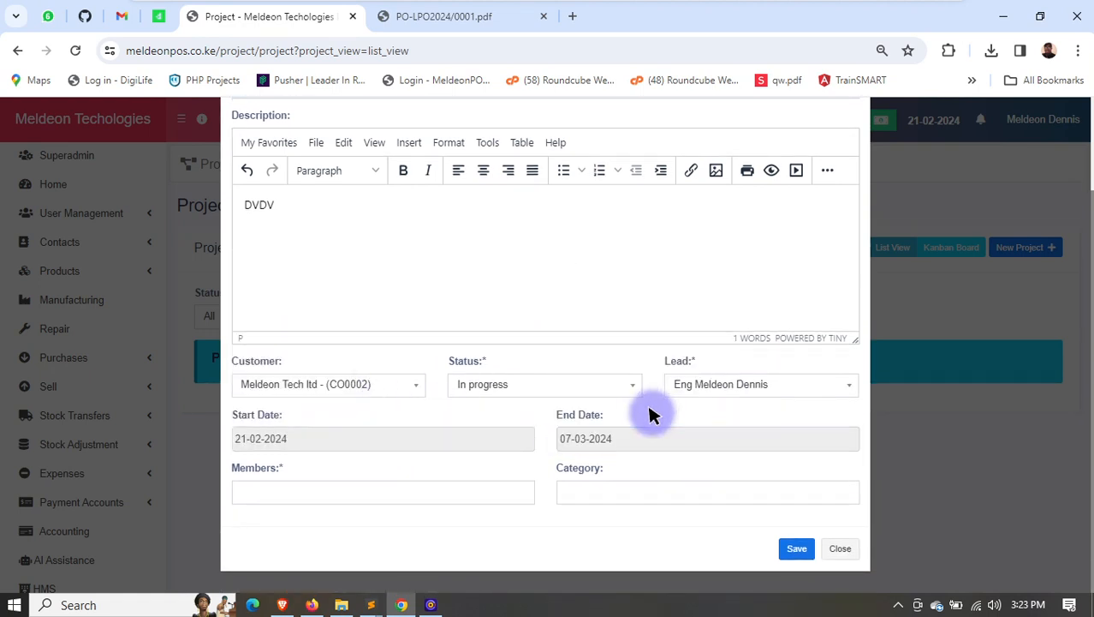
- Add all three listed employees as project members, save the project, and look over its card in the project list
{"action": "left_click", "coordinate": [410, 493]}
{"action": "left_click", "coordinate": [343, 536]}
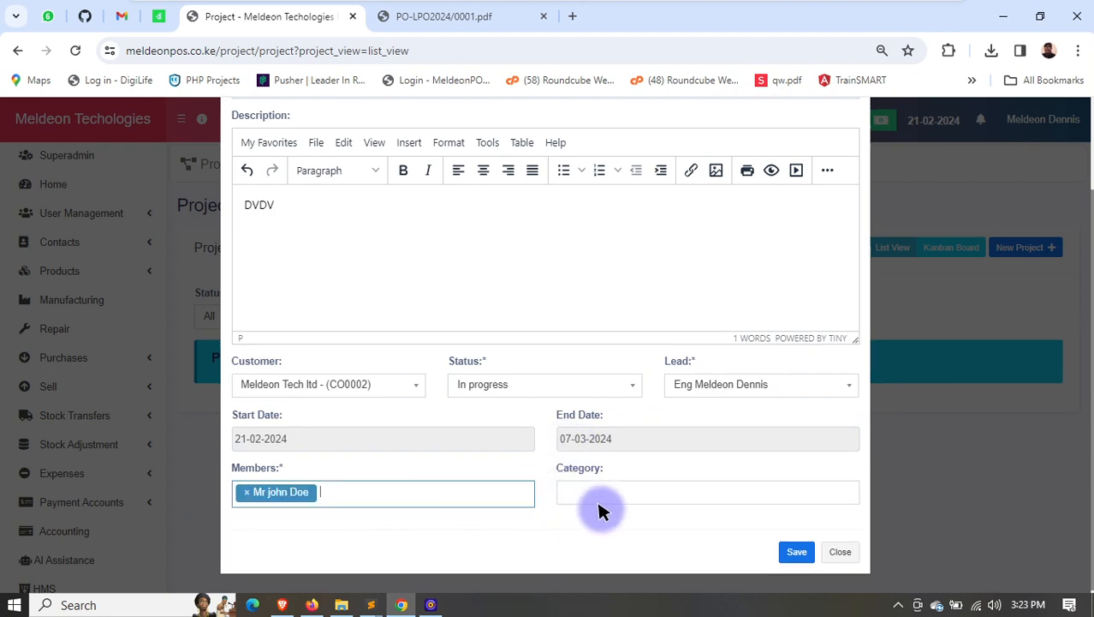
{"action": "left_click", "coordinate": [613, 492]}
{"action": "left_click", "coordinate": [360, 504]}
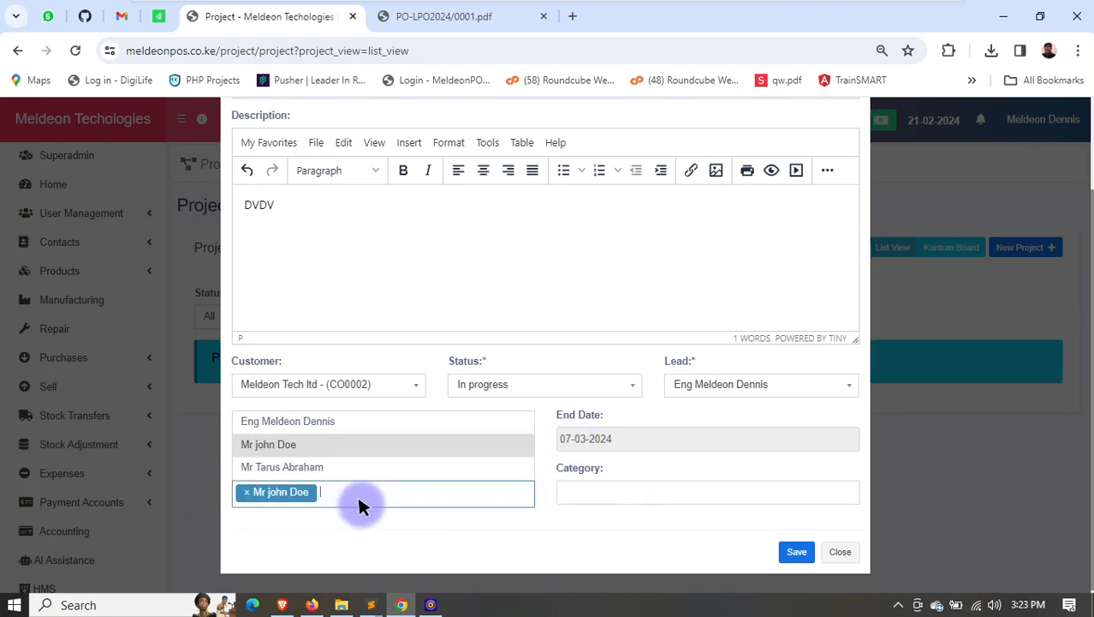
{"action": "left_click", "coordinate": [313, 465]}
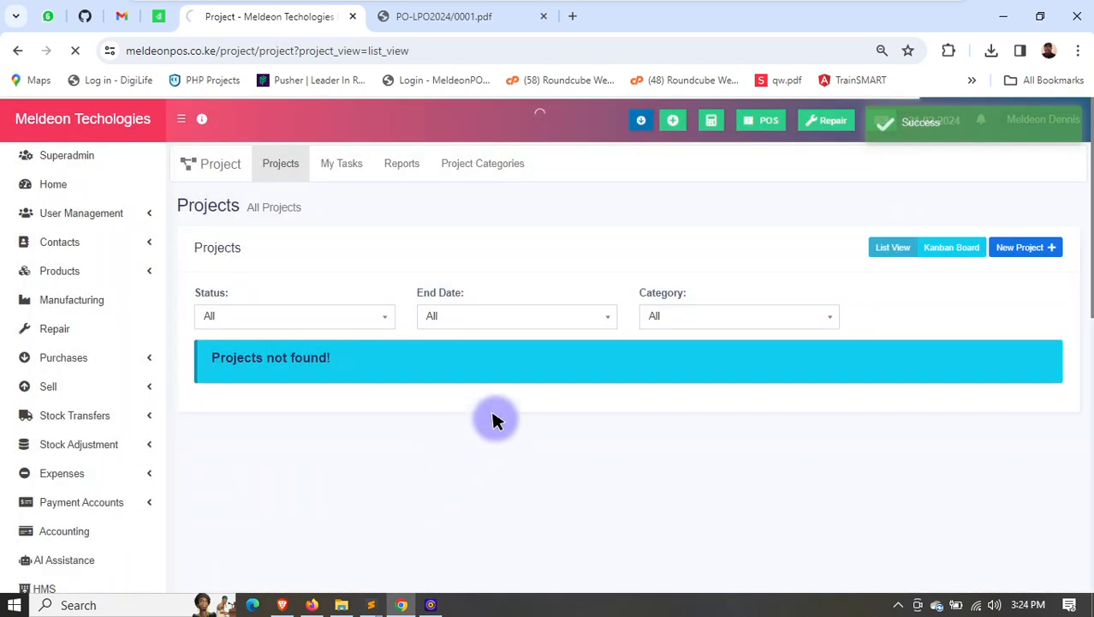
{"action": "scroll", "coordinate": [367, 410], "scroll_direction": "down", "scroll_amount": 2}
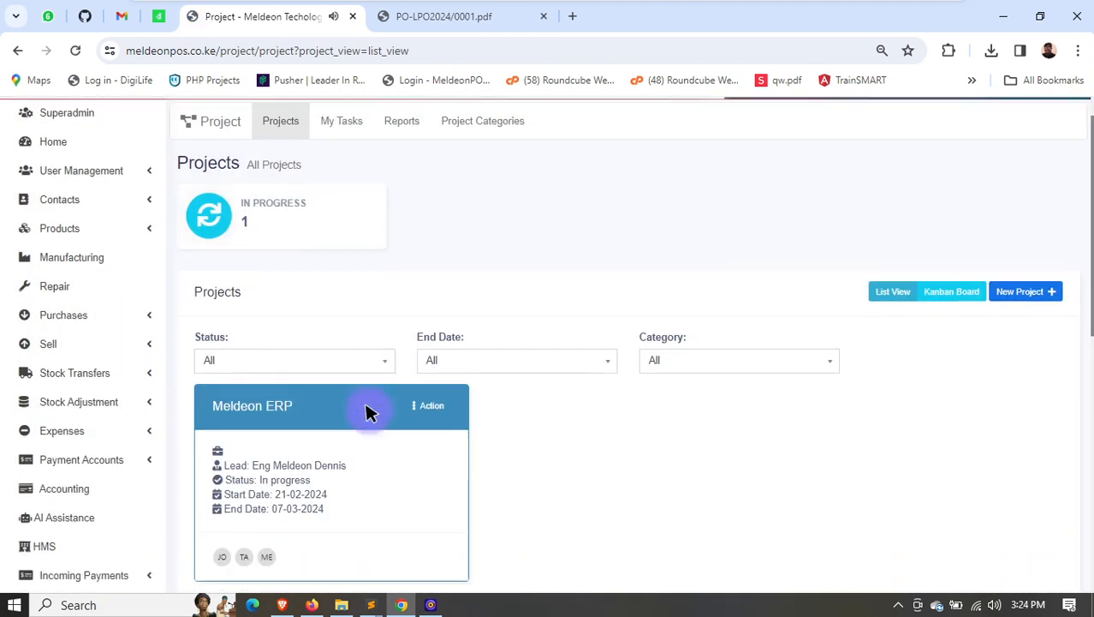
{"action": "scroll", "coordinate": [369, 325], "scroll_direction": "up", "scroll_amount": 3}
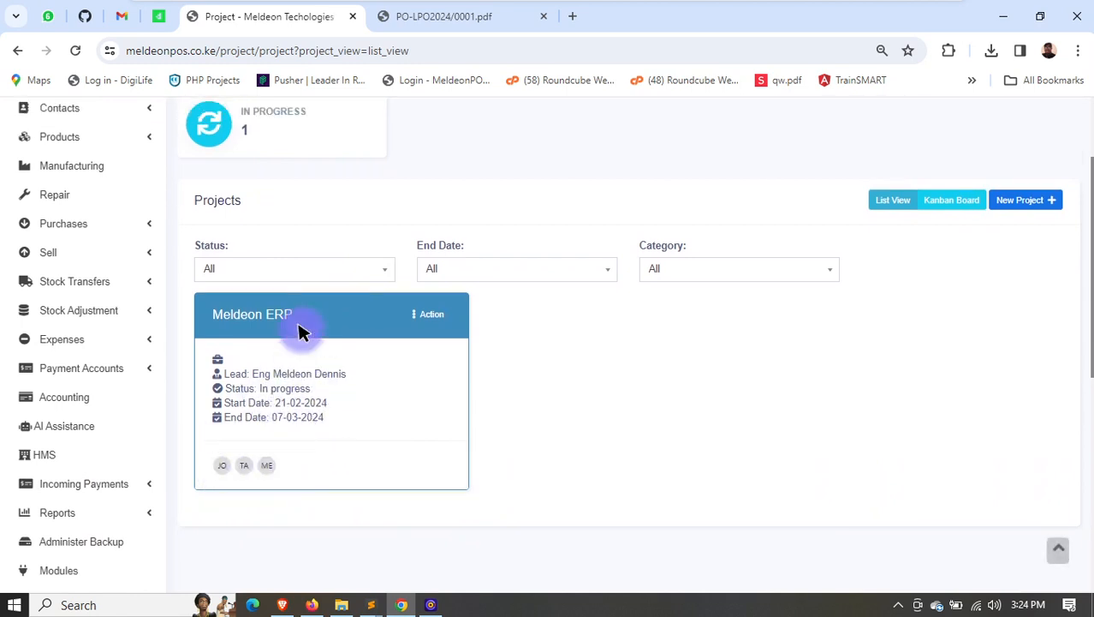
- View the Project module's My Tasks page and its project reports
{"action": "left_click", "coordinate": [324, 172]}
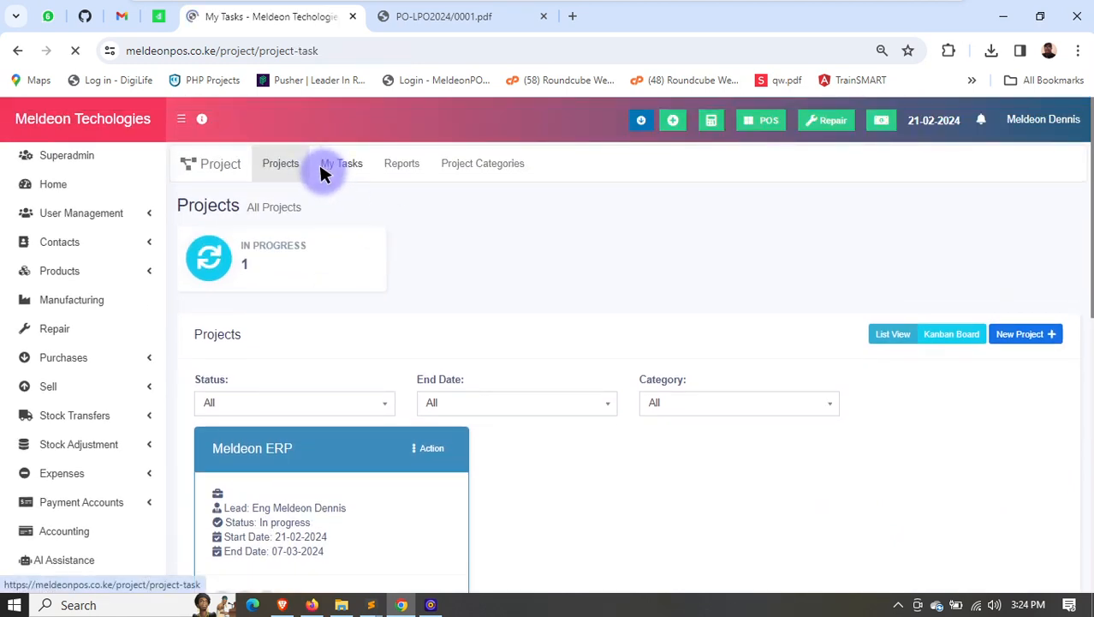
{"action": "scroll", "coordinate": [501, 349], "scroll_direction": "down", "scroll_amount": 2}
{"action": "scroll", "coordinate": [408, 303], "scroll_direction": "up", "scroll_amount": 3}
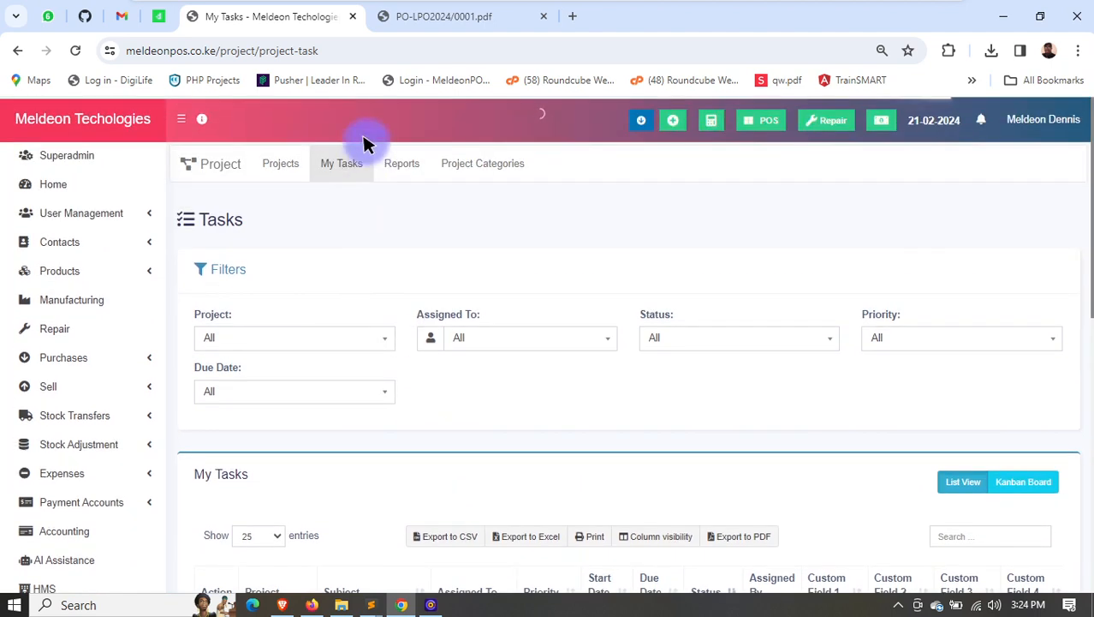
{"action": "left_click", "coordinate": [403, 163]}
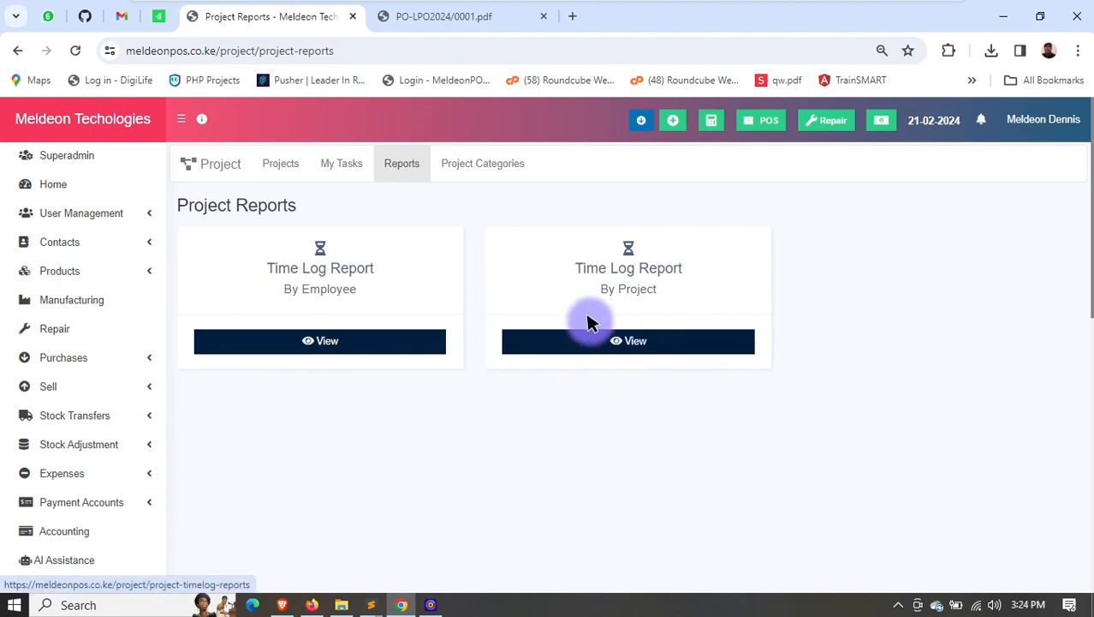
- Show the Asset Management dashboard and look over the Assets list with its filters
{"action": "scroll", "coordinate": [118, 463], "scroll_direction": "down", "scroll_amount": 2}
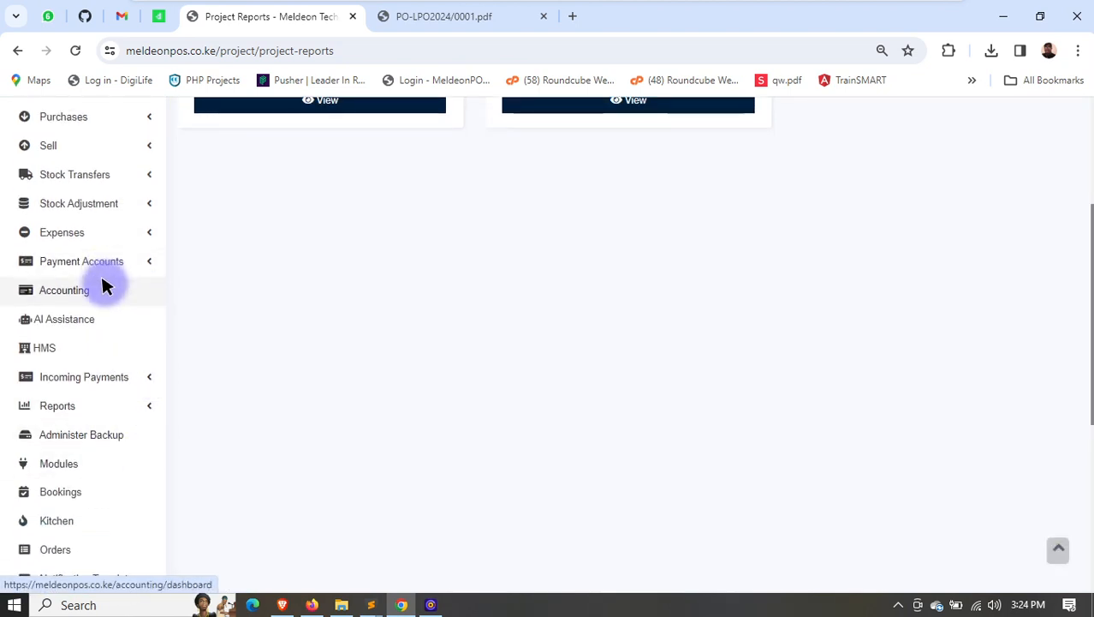
{"action": "scroll", "coordinate": [83, 368], "scroll_direction": "down", "scroll_amount": 2}
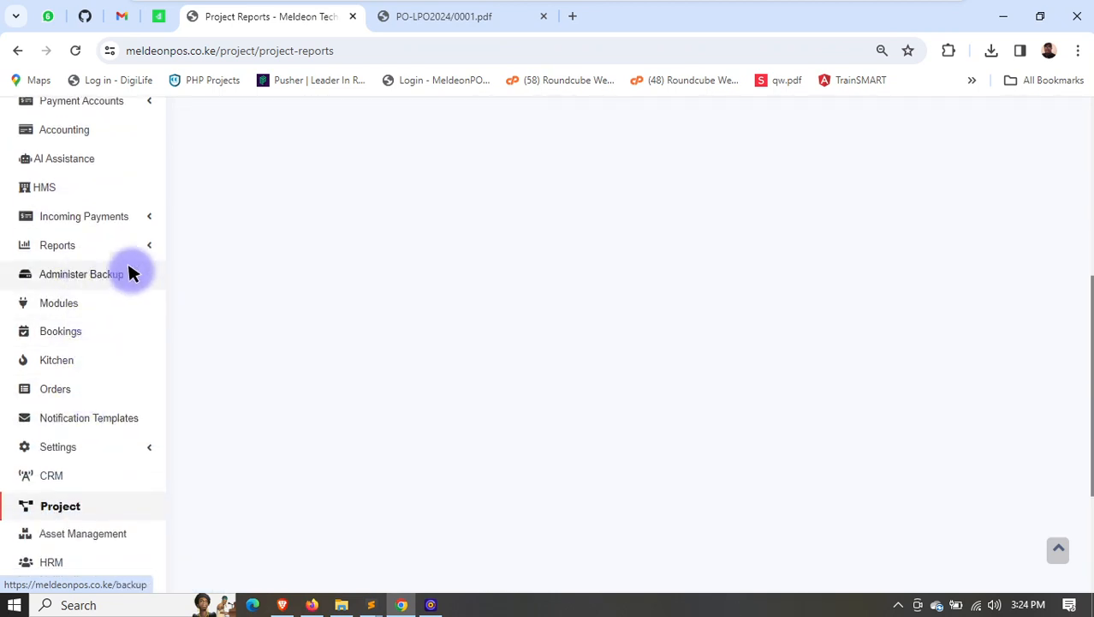
{"action": "scroll", "coordinate": [89, 412], "scroll_direction": "down", "scroll_amount": 1}
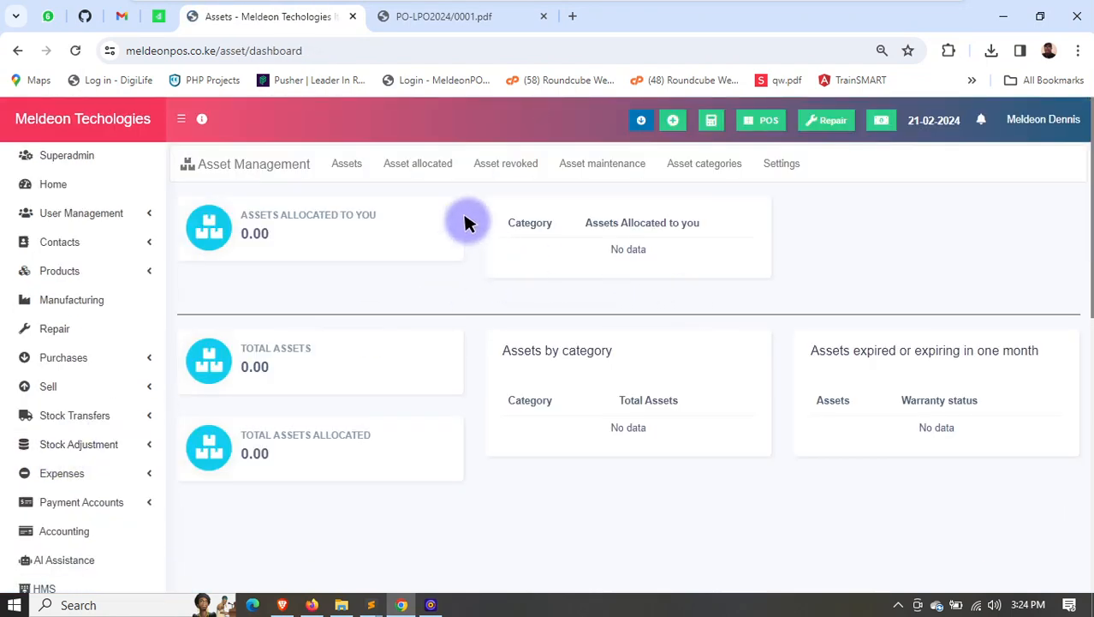
{"action": "left_click", "coordinate": [347, 163]}
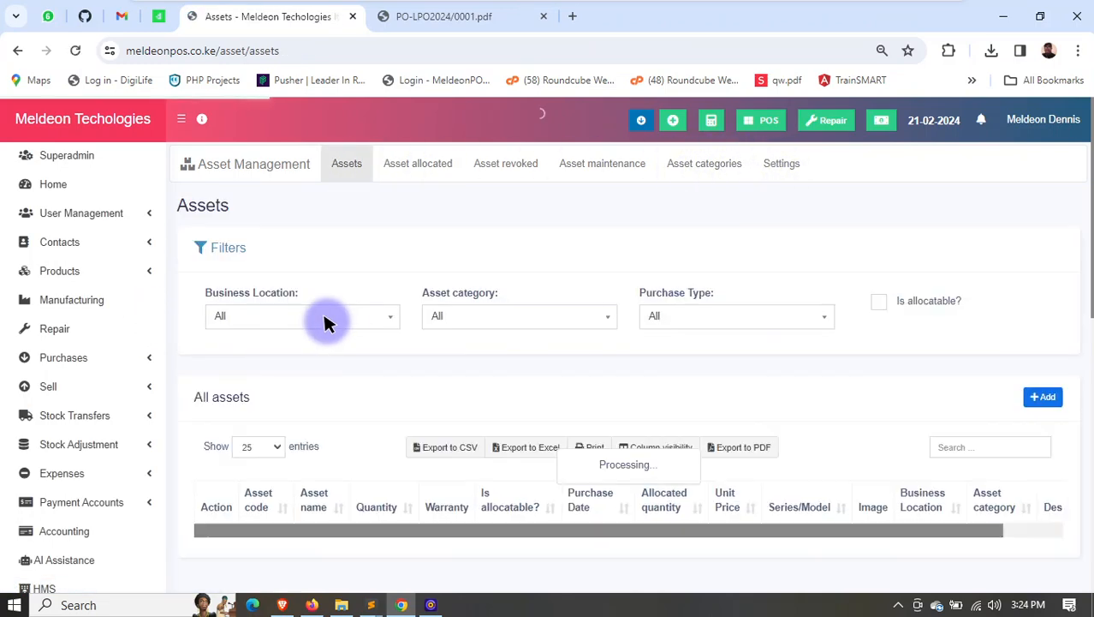
{"action": "scroll", "coordinate": [325, 321], "scroll_direction": "down", "scroll_amount": 2}
- In the HRM module, add a leave type Annual with a max leave count of 21 per current financial year
{"action": "scroll", "coordinate": [325, 323], "scroll_direction": "down", "scroll_amount": 5}
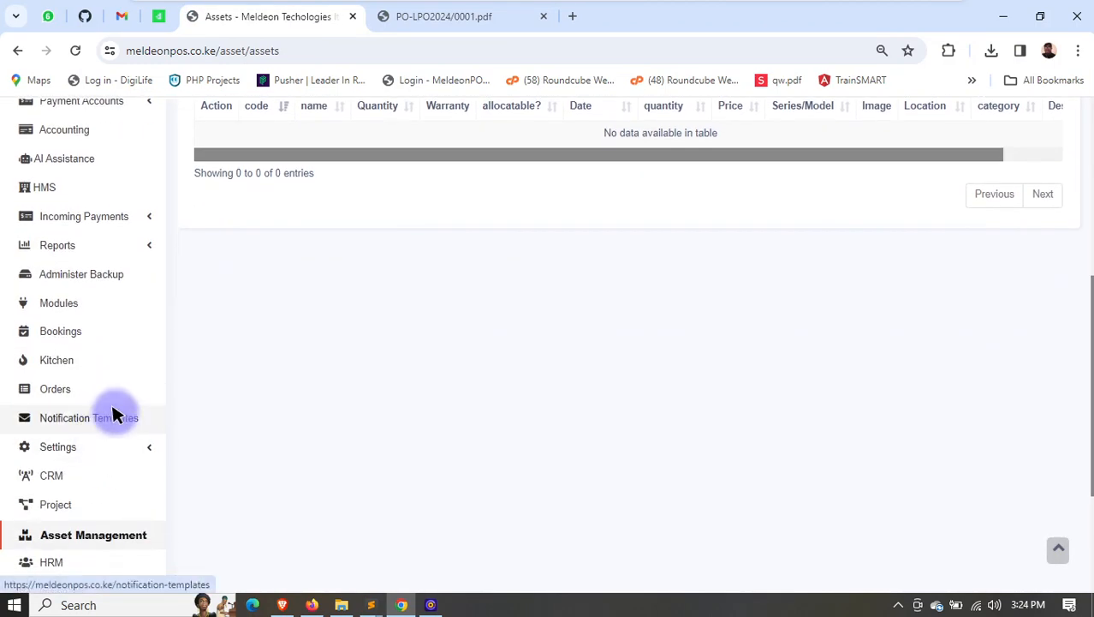
{"action": "scroll", "coordinate": [120, 411], "scroll_direction": "down", "scroll_amount": 2}
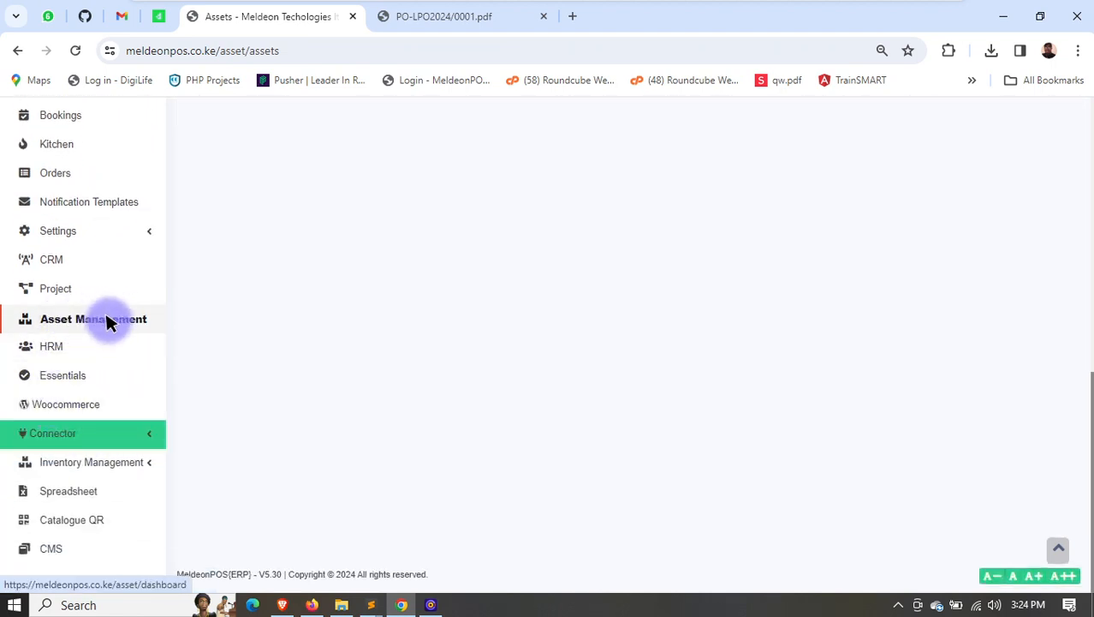
{"action": "left_click", "coordinate": [45, 342]}
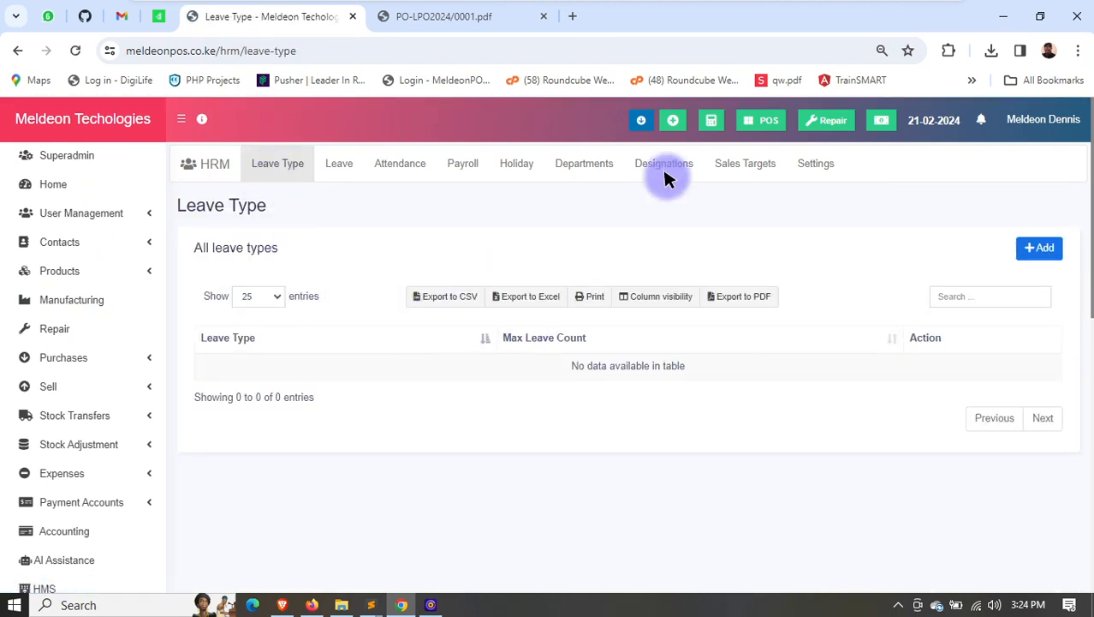
{"action": "left_click", "coordinate": [1038, 247]}
{"action": "left_click", "coordinate": [415, 199]}
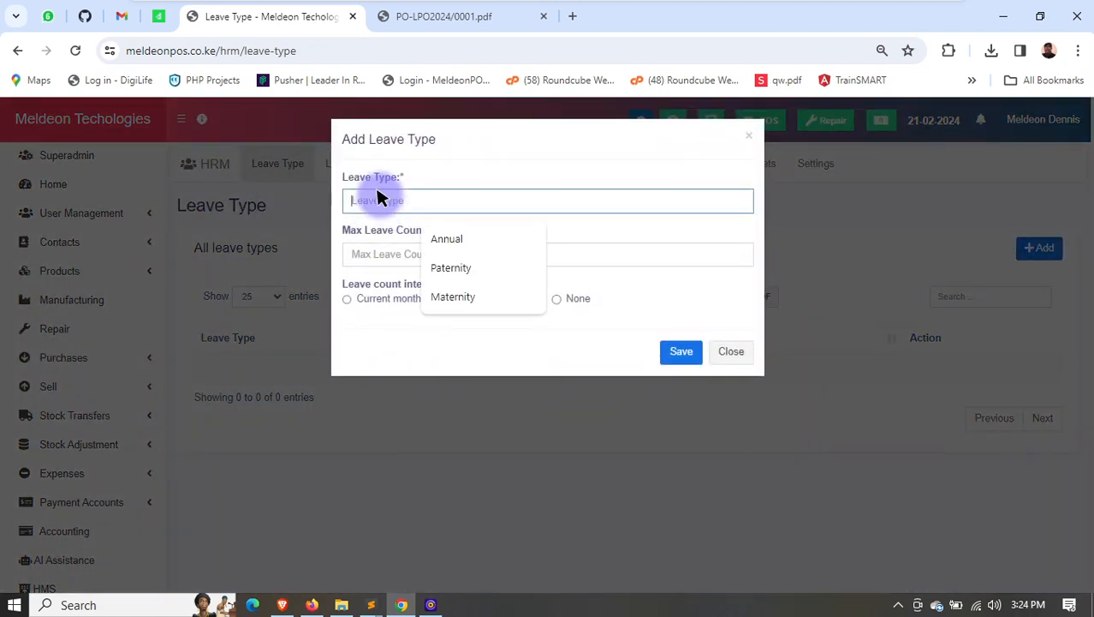
{"action": "left_click", "coordinate": [448, 241]}
{"action": "left_click", "coordinate": [403, 254]}
{"action": "type", "text": "21"}
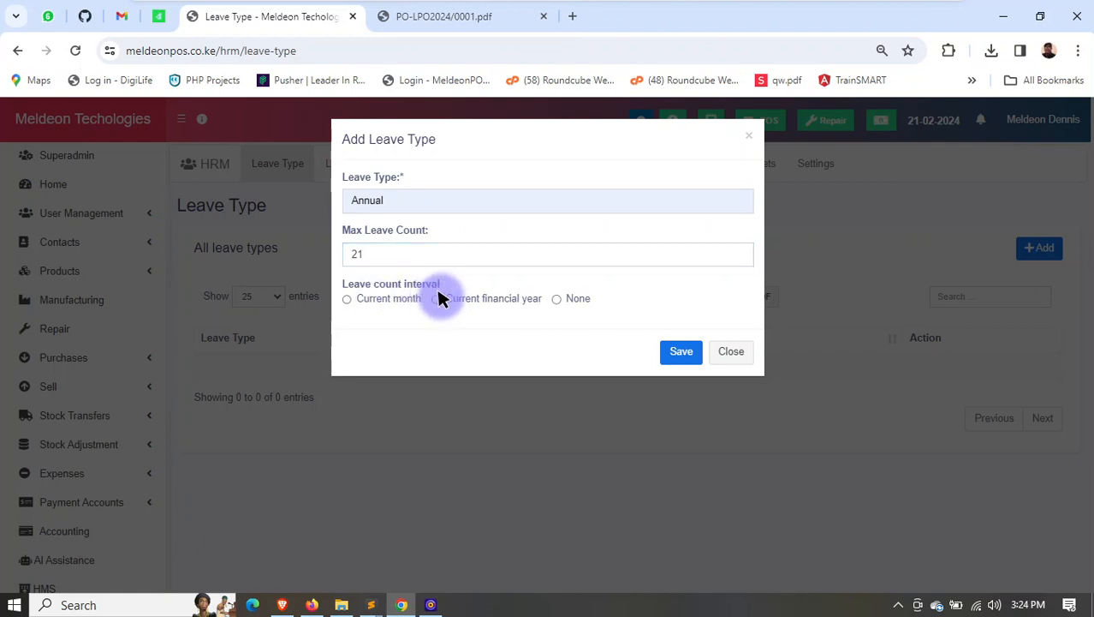
{"action": "left_click", "coordinate": [438, 298]}
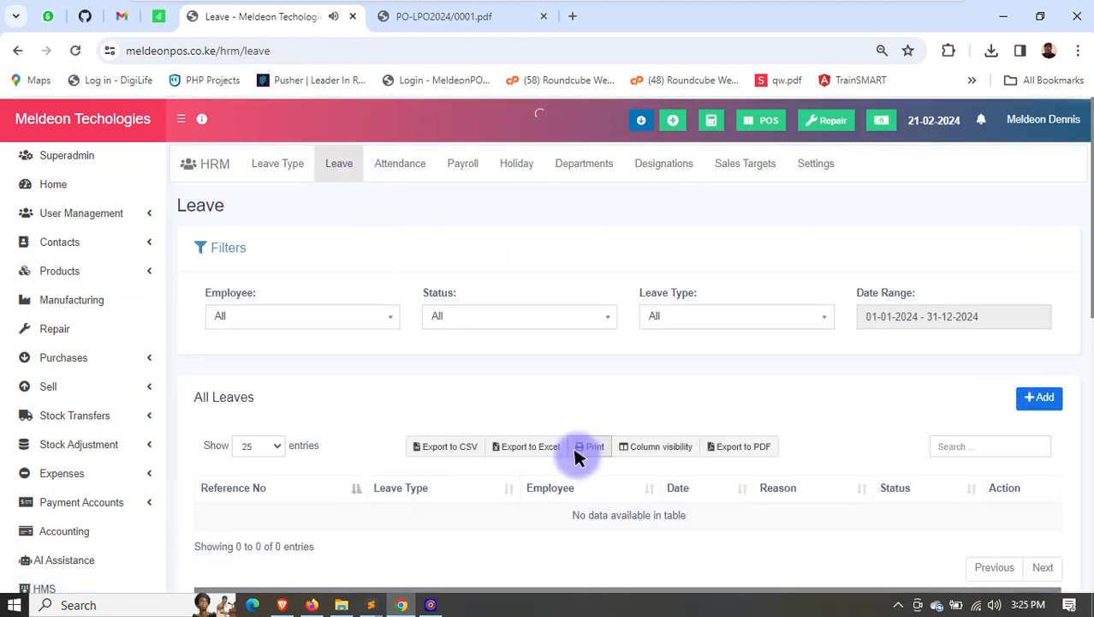
- On the HRM Leave page, start a new leave for the first listed employee with the leave type Annual
{"action": "scroll", "coordinate": [437, 379], "scroll_direction": "down", "scroll_amount": 2}
{"action": "scroll", "coordinate": [689, 335], "scroll_direction": "up", "scroll_amount": 2}
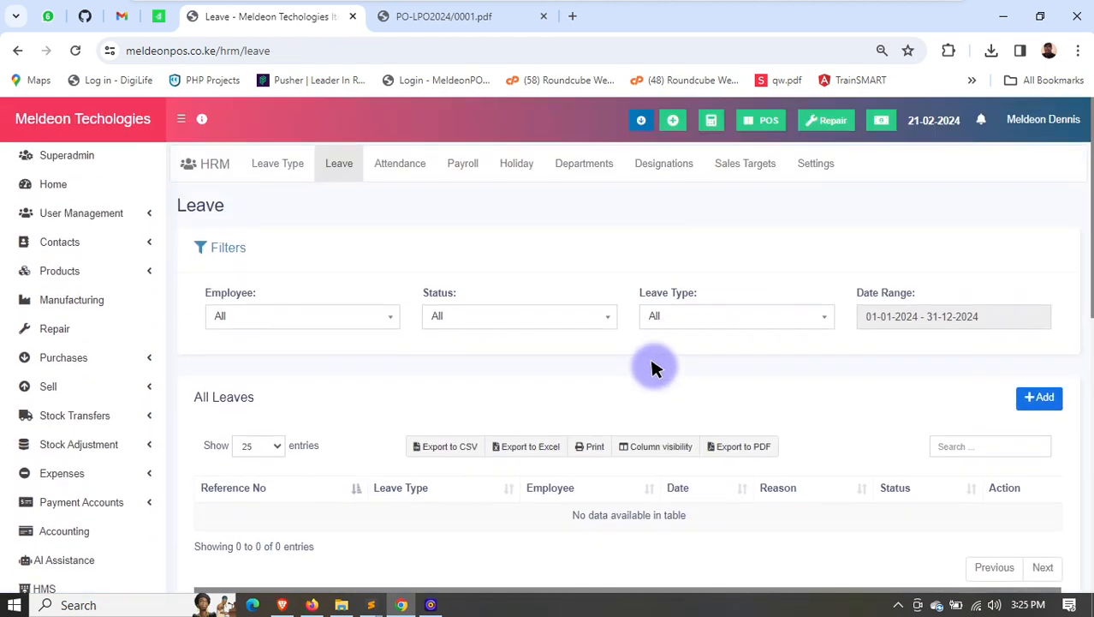
{"action": "left_click", "coordinate": [1028, 400]}
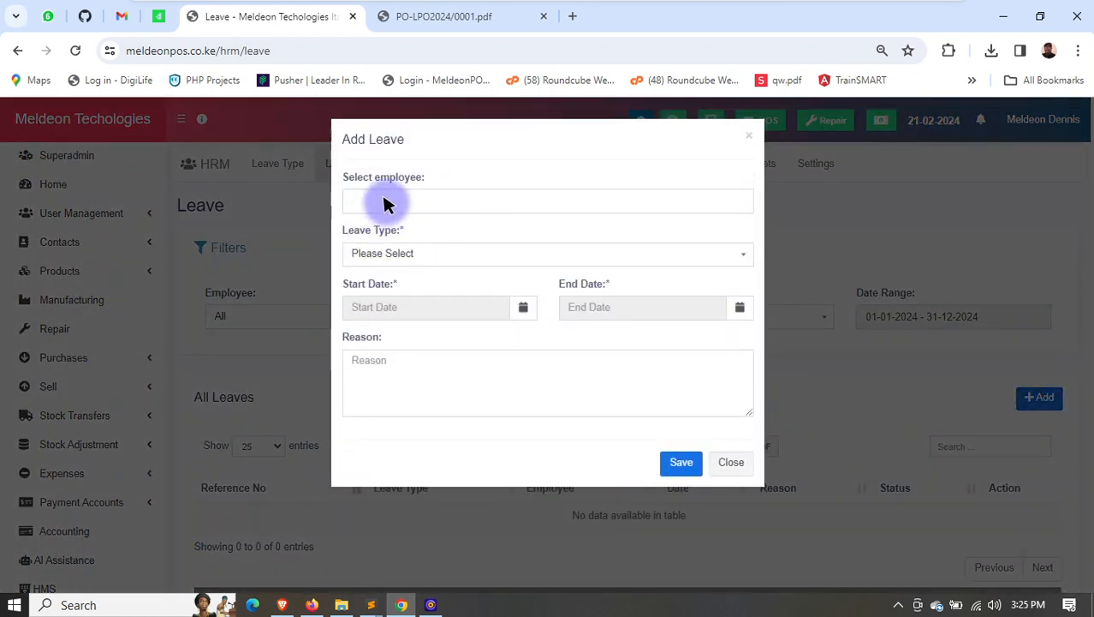
{"action": "left_click", "coordinate": [386, 204]}
{"action": "left_click", "coordinate": [398, 224]}
{"action": "left_click", "coordinate": [402, 265]}
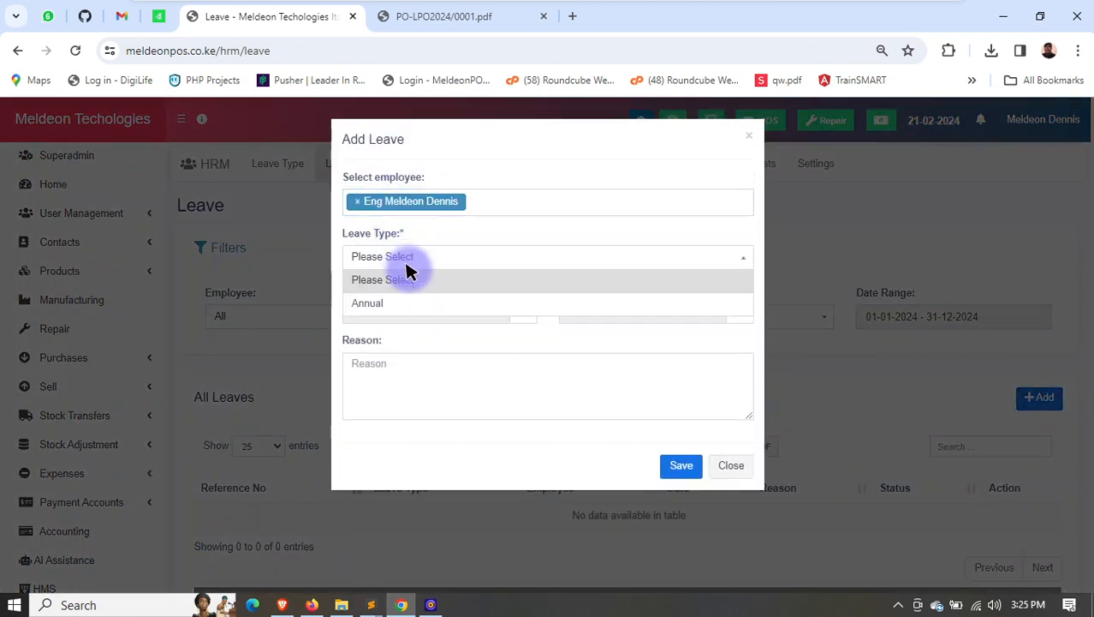
{"action": "left_click", "coordinate": [414, 301]}
- Set the leave dates from 21-02-2024 to 23-02-2024, enter the reason EFEEF, and save the leave
{"action": "left_click", "coordinate": [443, 310]}
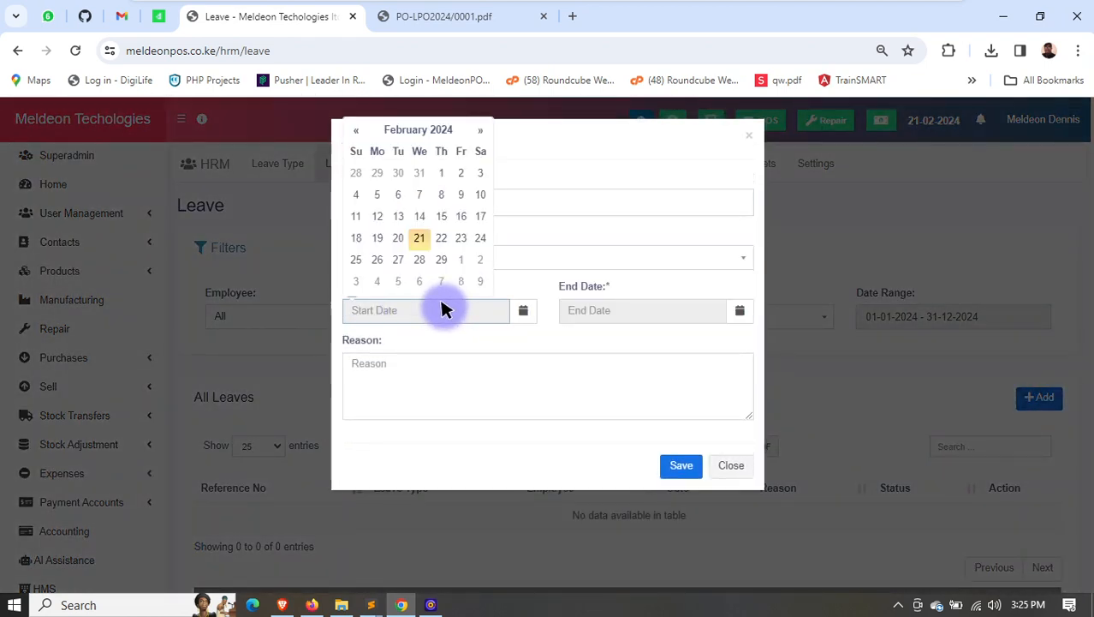
{"action": "left_click", "coordinate": [419, 238]}
{"action": "left_click", "coordinate": [586, 308]}
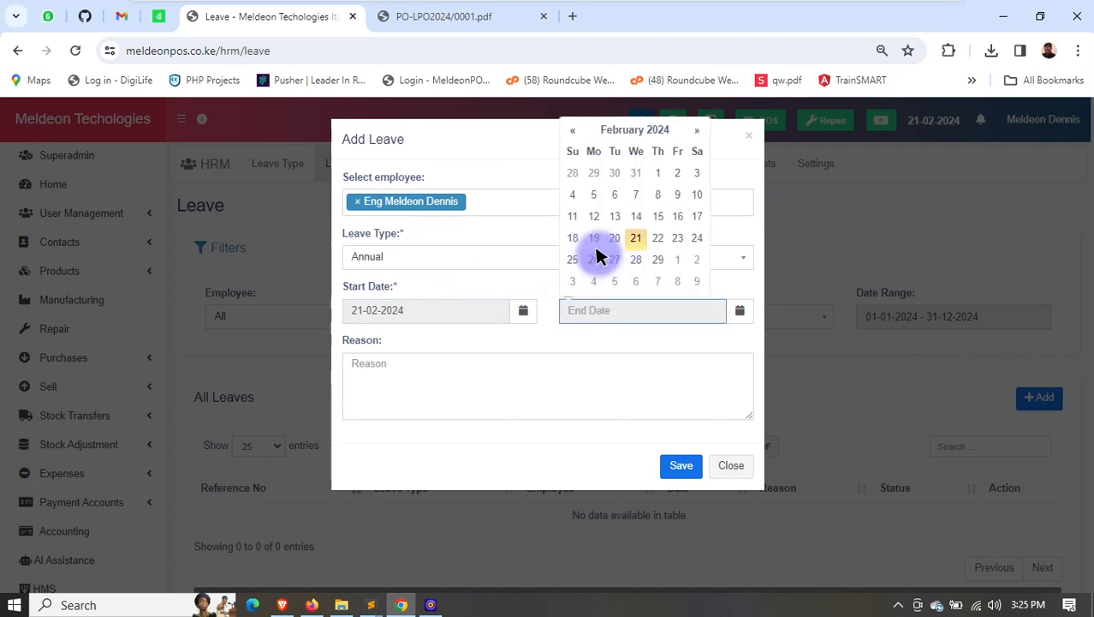
{"action": "left_click", "coordinate": [675, 237]}
{"action": "left_click", "coordinate": [430, 373]}
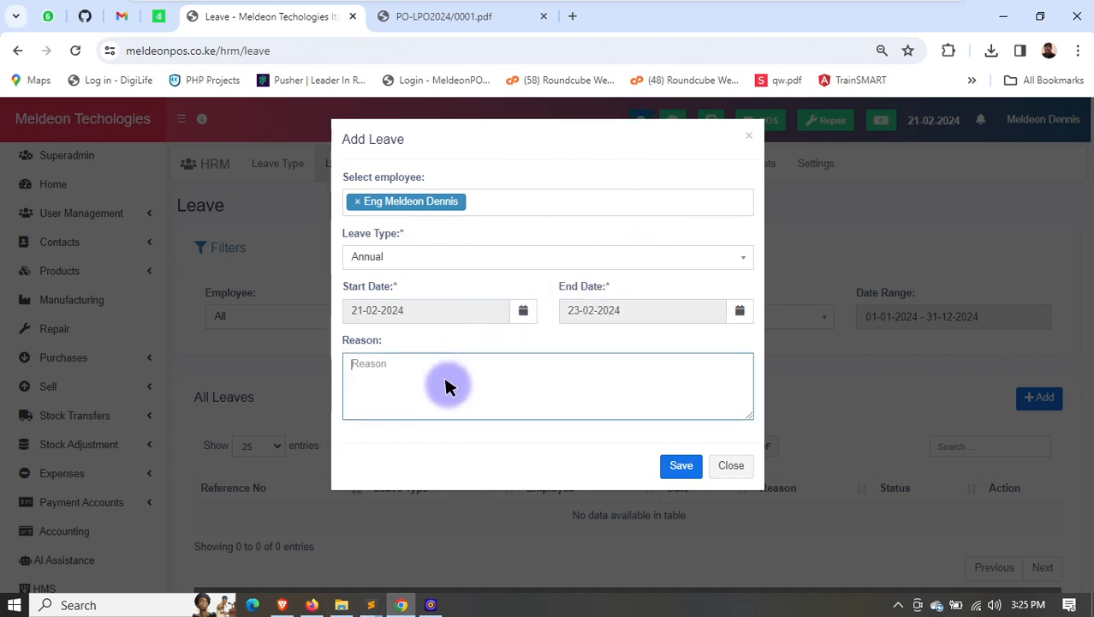
{"action": "type", "text": "EFEEF"}
{"action": "left_click", "coordinate": [682, 465]}
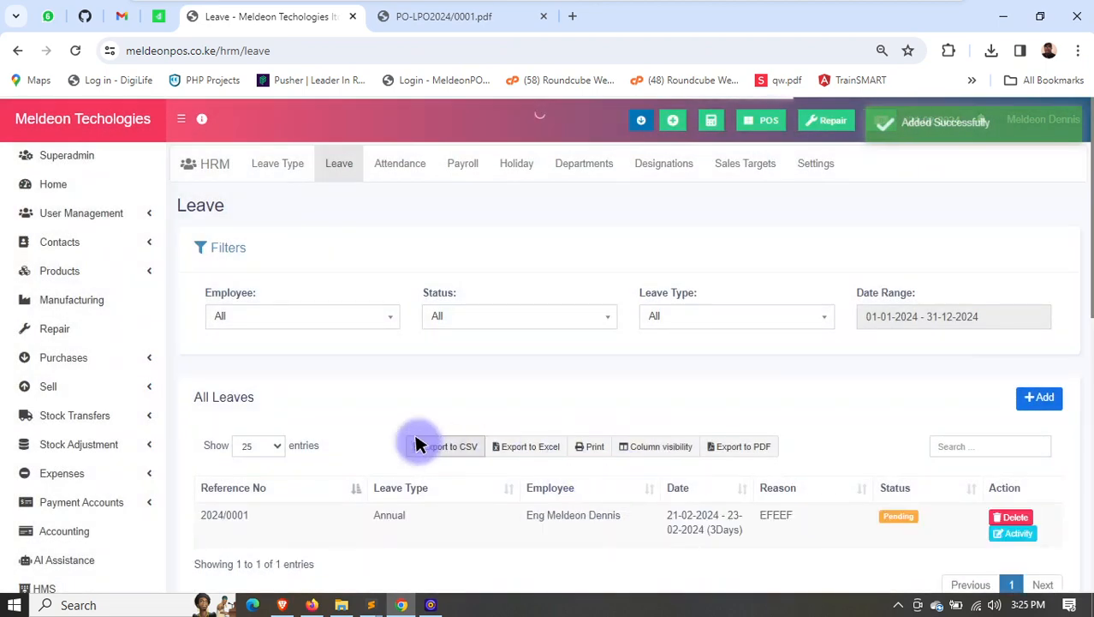
- Update the new leave's status to Cancelled with the note DGDGD
{"action": "scroll", "coordinate": [813, 432], "scroll_direction": "down", "scroll_amount": 1}
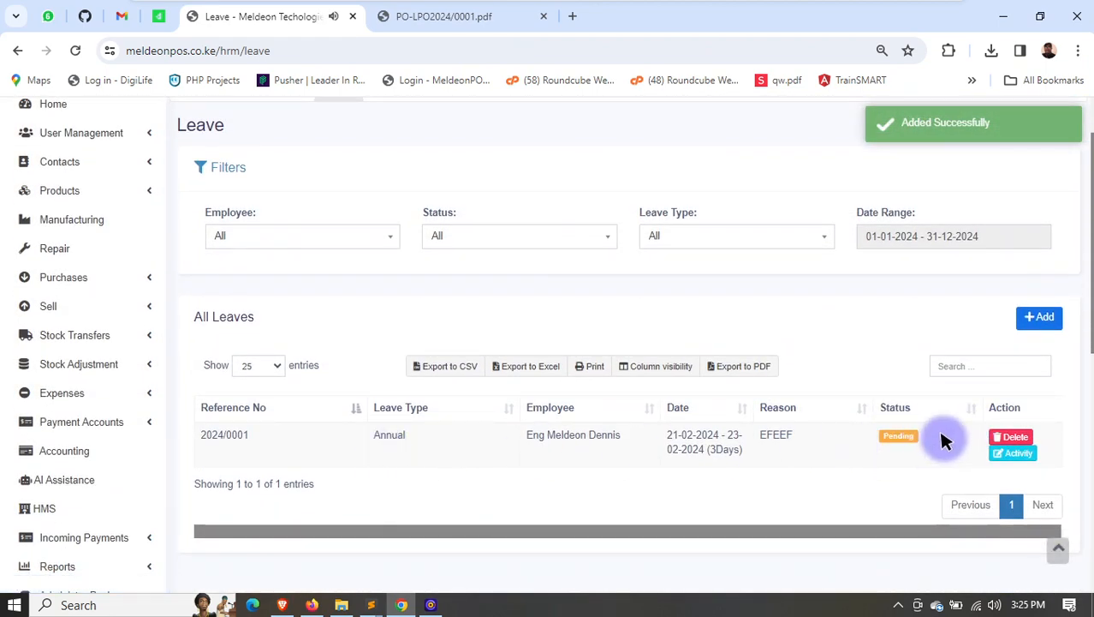
{"action": "left_click", "coordinate": [897, 437]}
{"action": "left_click", "coordinate": [431, 202]}
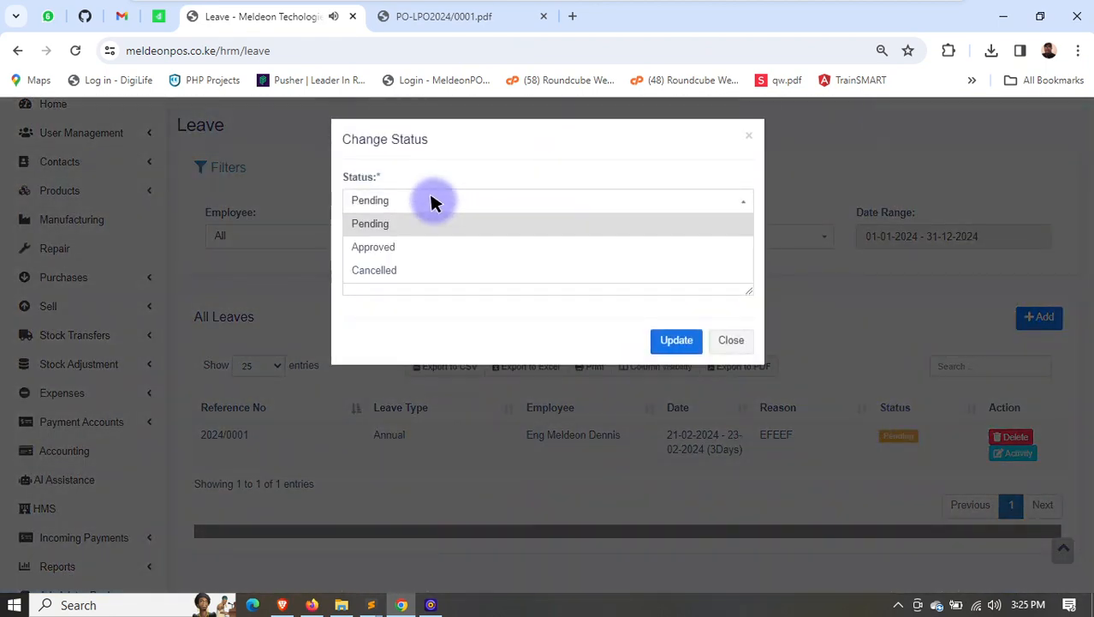
{"action": "left_click", "coordinate": [397, 271]}
{"action": "type", "text": "DGDGD"}
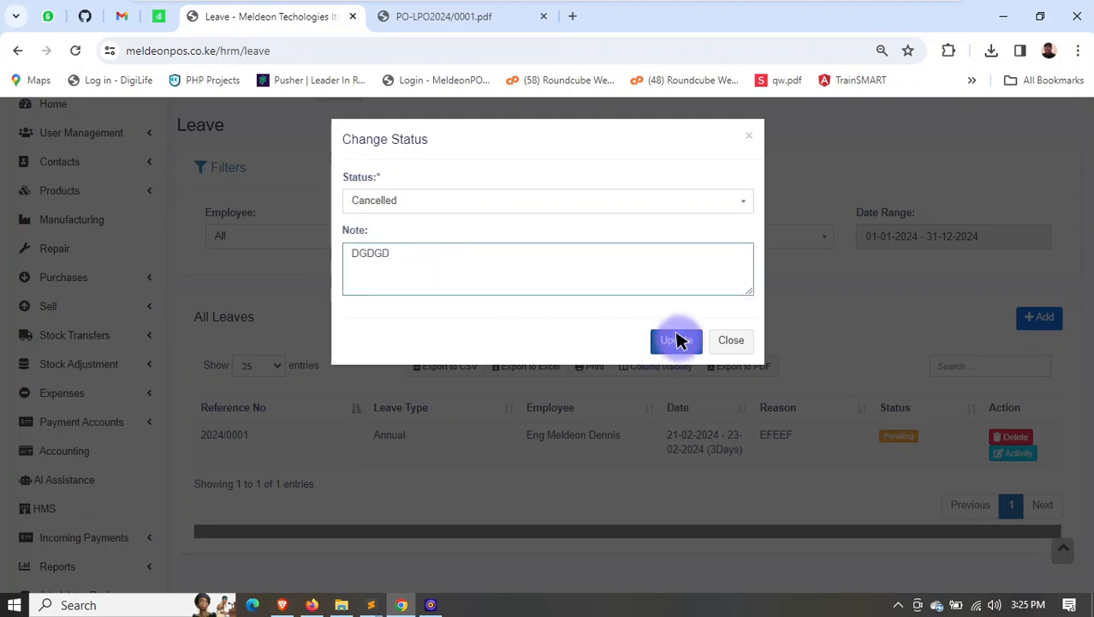
{"action": "left_click", "coordinate": [677, 340]}
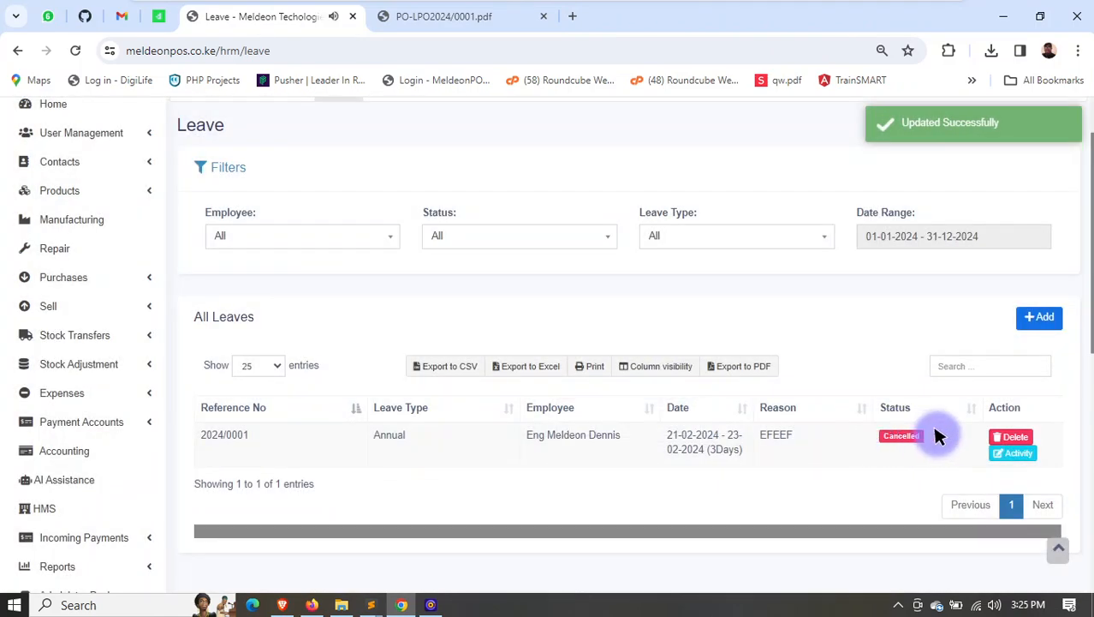
- Open the HRM Attendance page and view the clock-in form without submitting it
{"action": "scroll", "coordinate": [604, 424], "scroll_direction": "up", "scroll_amount": 2}
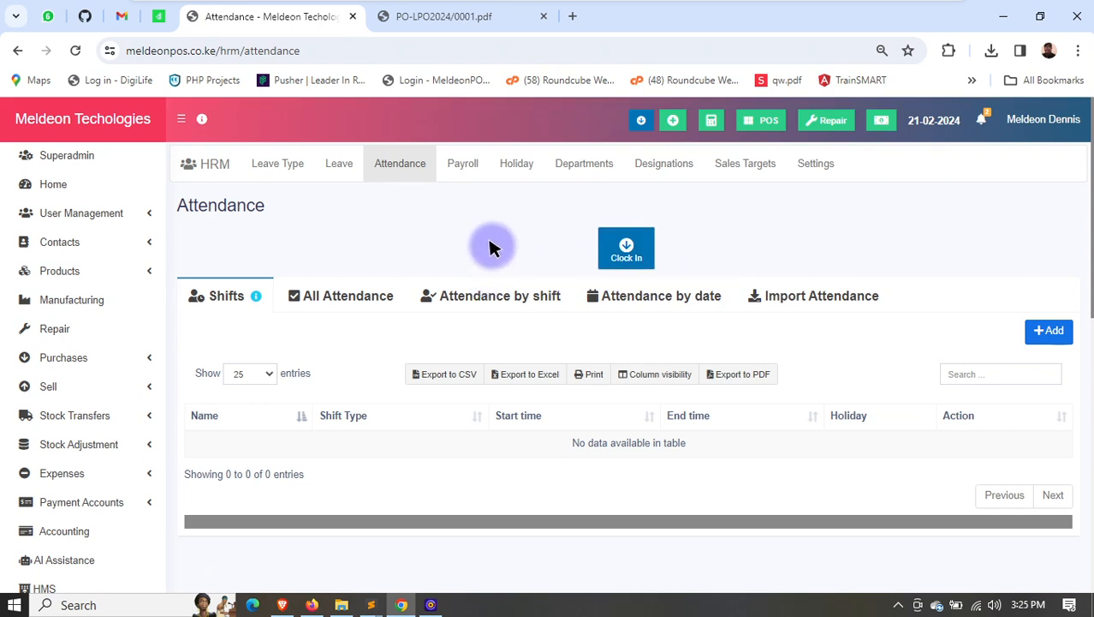
{"action": "left_click", "coordinate": [638, 234]}
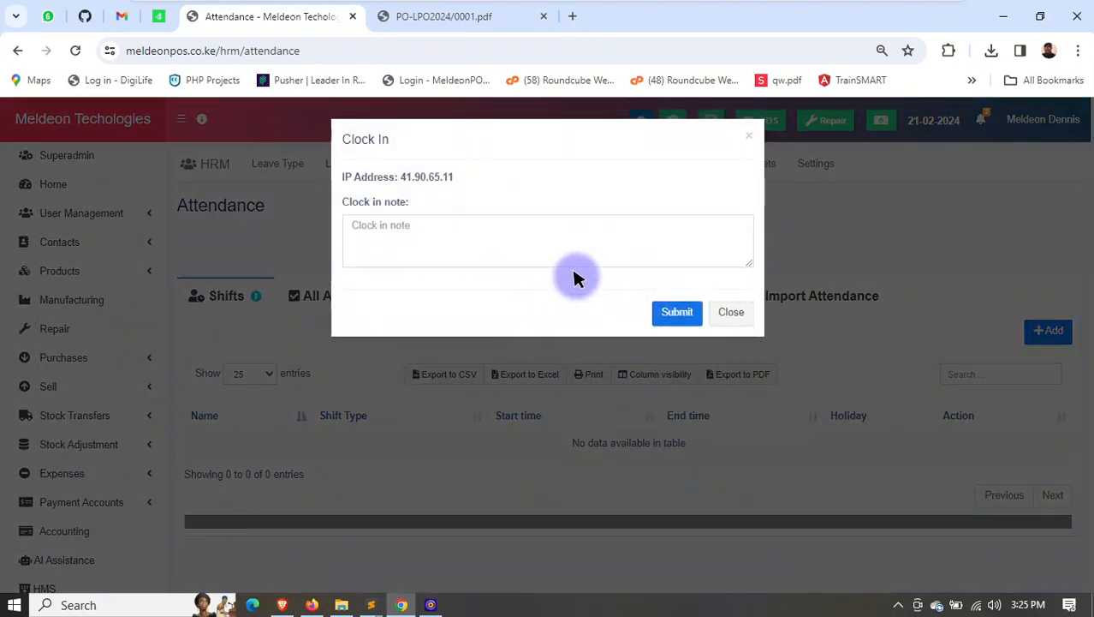
{"action": "left_click", "coordinate": [727, 315]}
{"action": "left_click", "coordinate": [631, 246]}
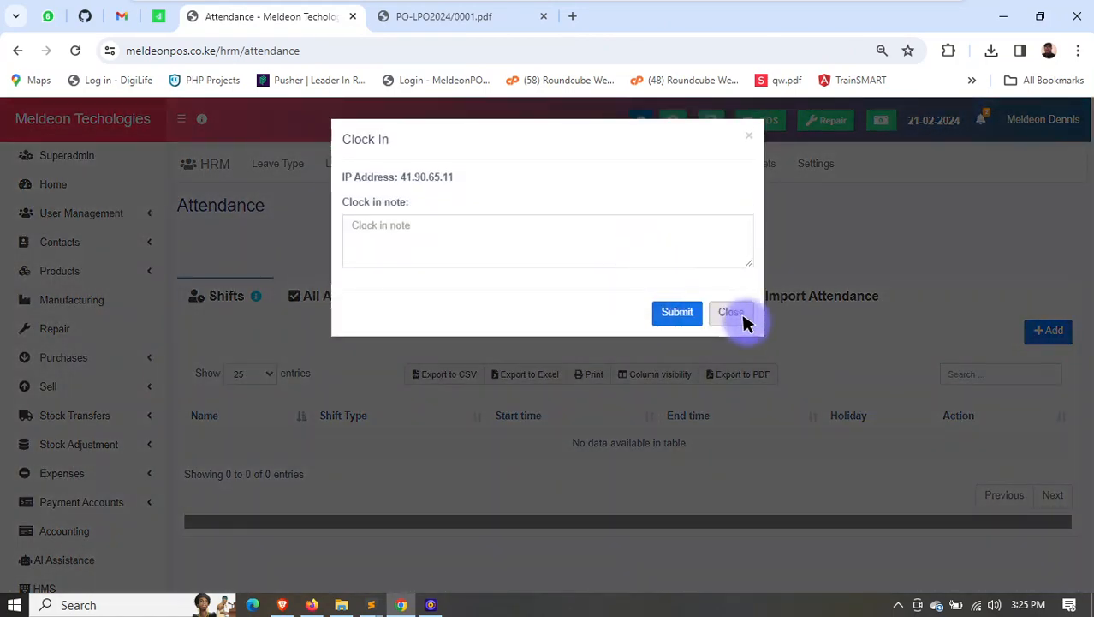
{"action": "left_click", "coordinate": [740, 313]}
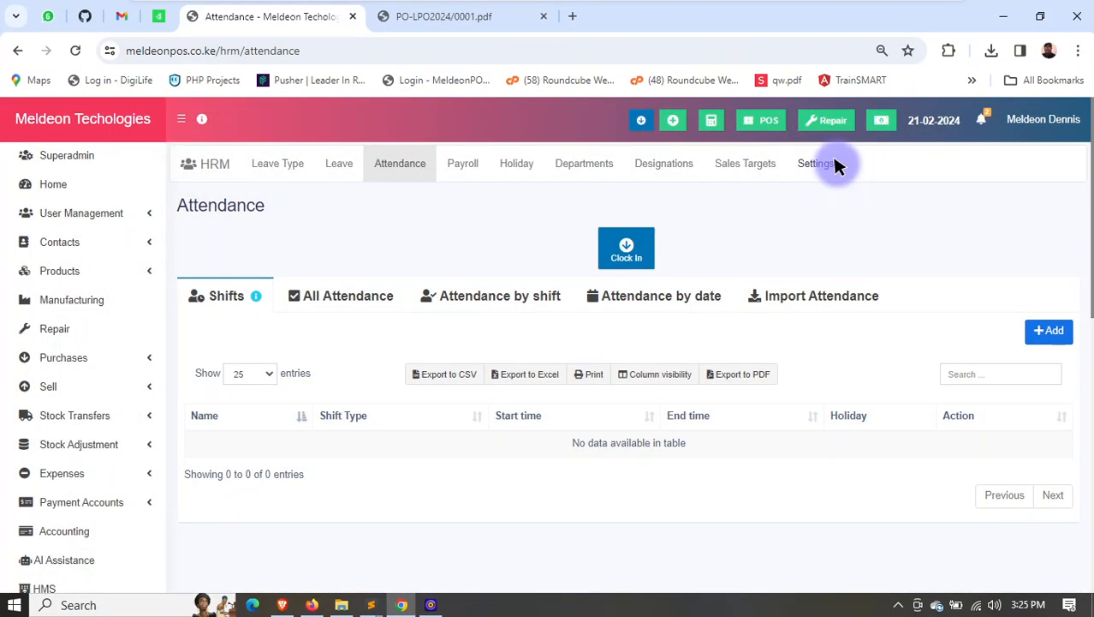
- Open the Attendance section of the HRM settings
{"action": "left_click", "coordinate": [828, 165]}
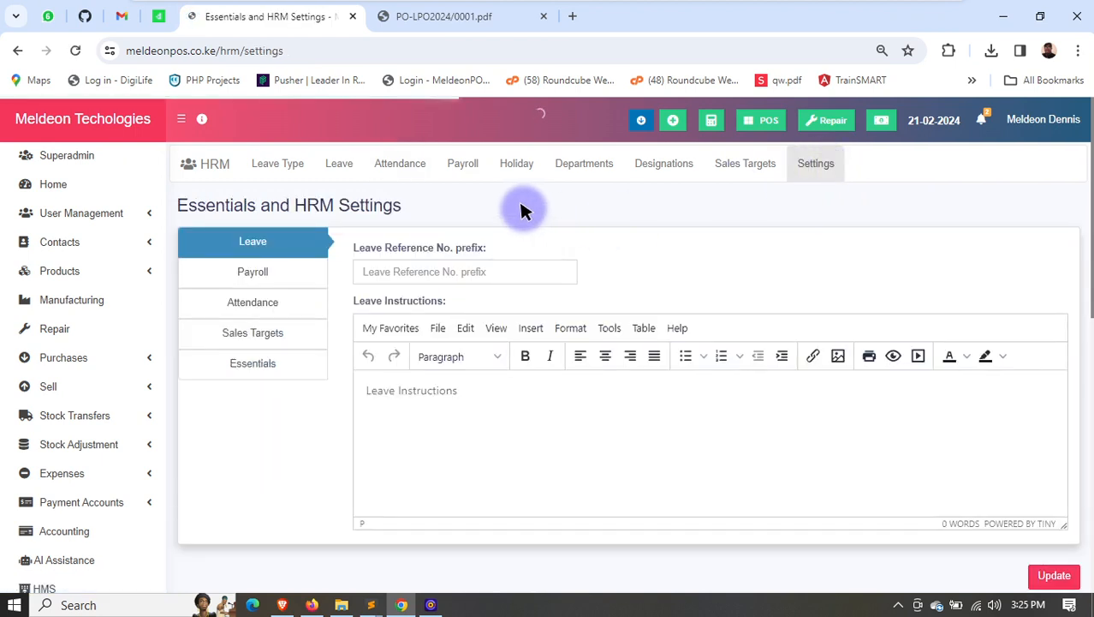
{"action": "left_click", "coordinate": [260, 300]}
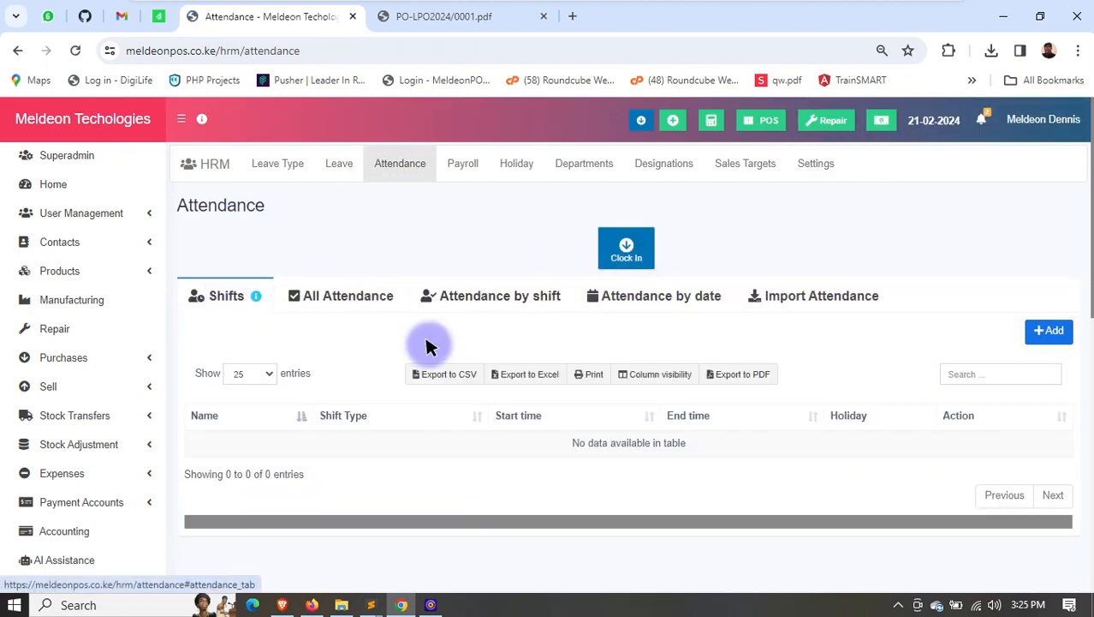
- On the HRM Attendance page, add a shift named Full time with the type Flexible shift and Sunday as its holiday
{"action": "left_click", "coordinate": [1034, 330]}
{"action": "left_click", "coordinate": [383, 200]}
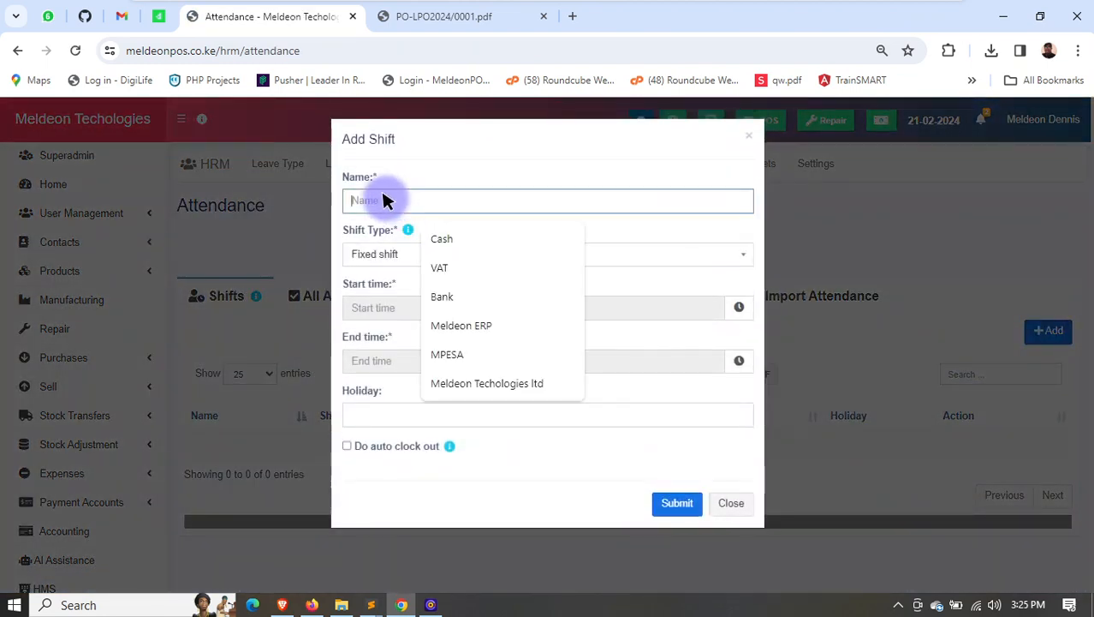
{"action": "left_click", "coordinate": [469, 324]}
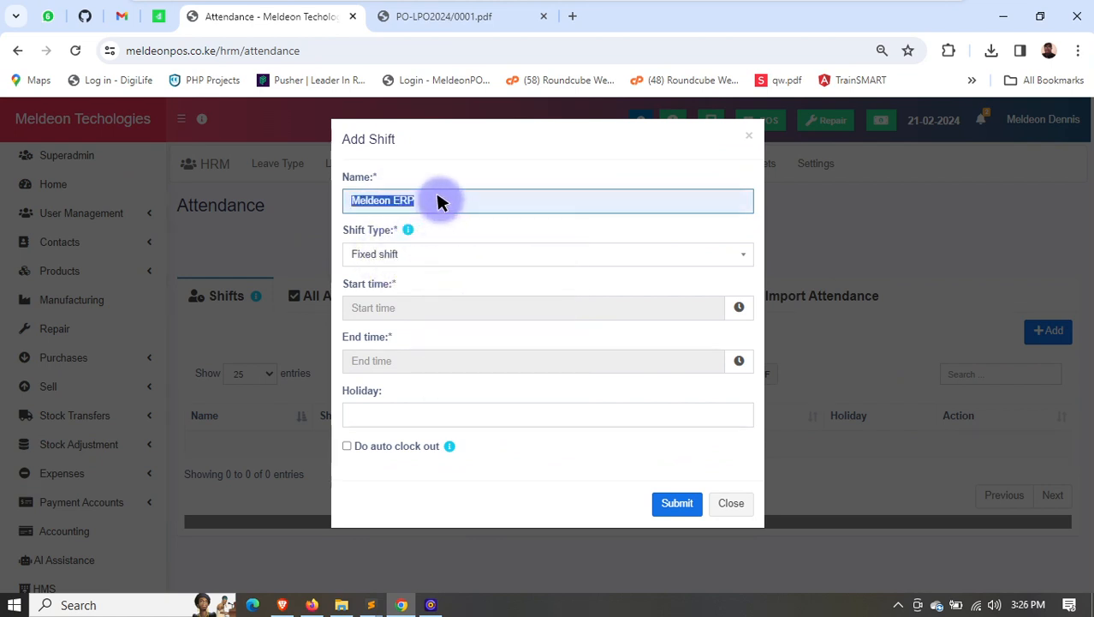
{"action": "type", "text": "FUL"}
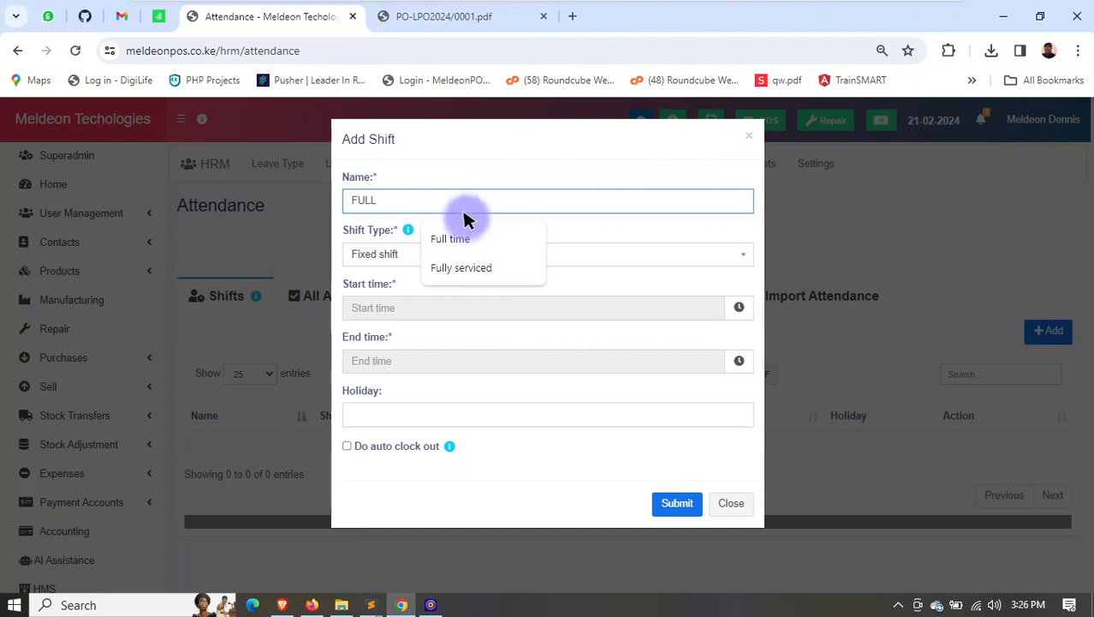
{"action": "type", "text": "L"}
{"action": "left_click", "coordinate": [450, 239]}
{"action": "left_click", "coordinate": [415, 255]}
{"action": "left_click", "coordinate": [410, 299]}
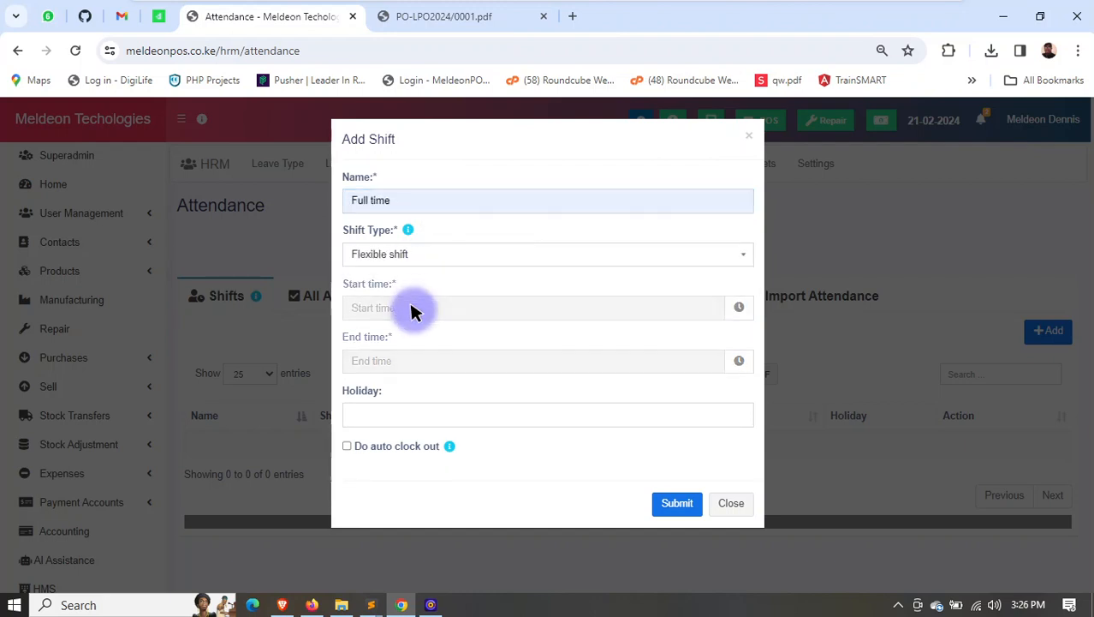
{"action": "left_click", "coordinate": [430, 310]}
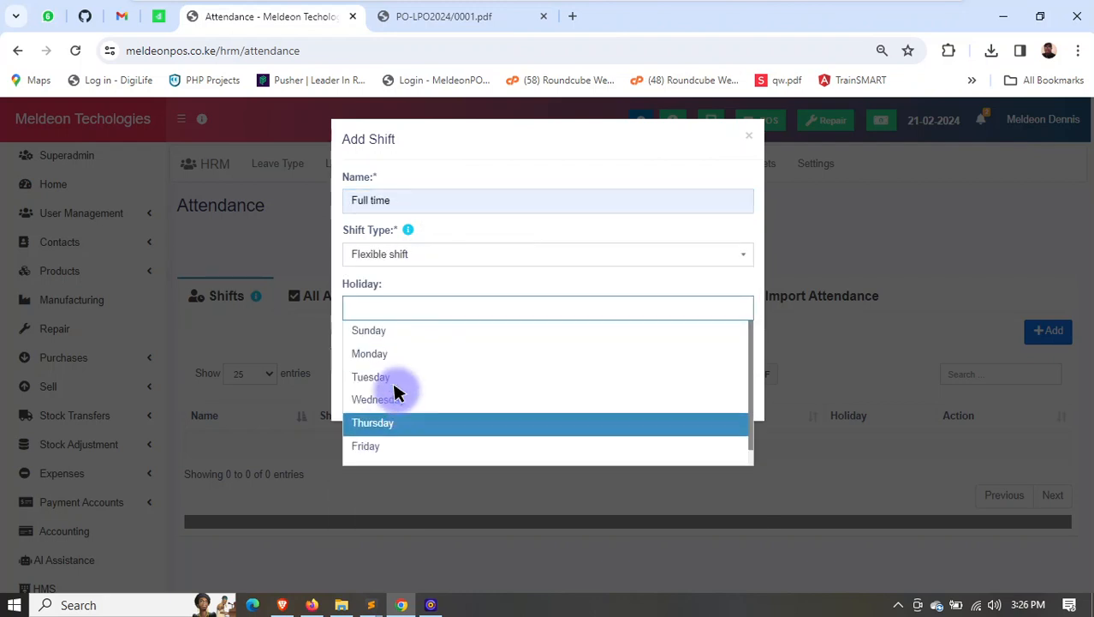
{"action": "left_click", "coordinate": [389, 327]}
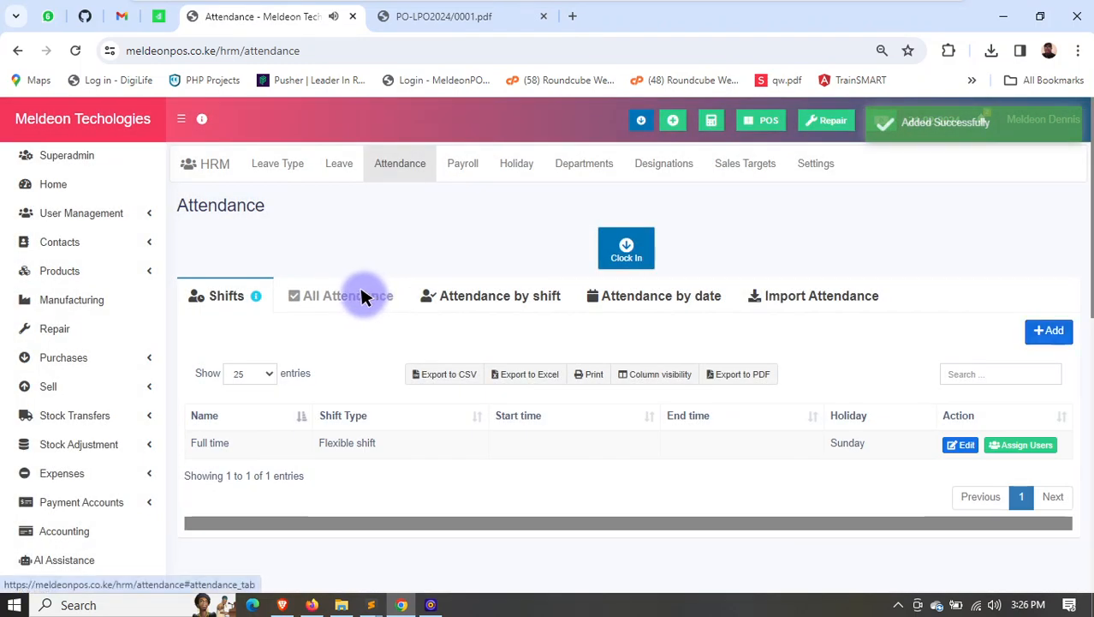
- Try to clock in with the note FDF and the current location, and close the clock-in form
{"action": "left_click", "coordinate": [361, 295]}
{"action": "left_click", "coordinate": [627, 247]}
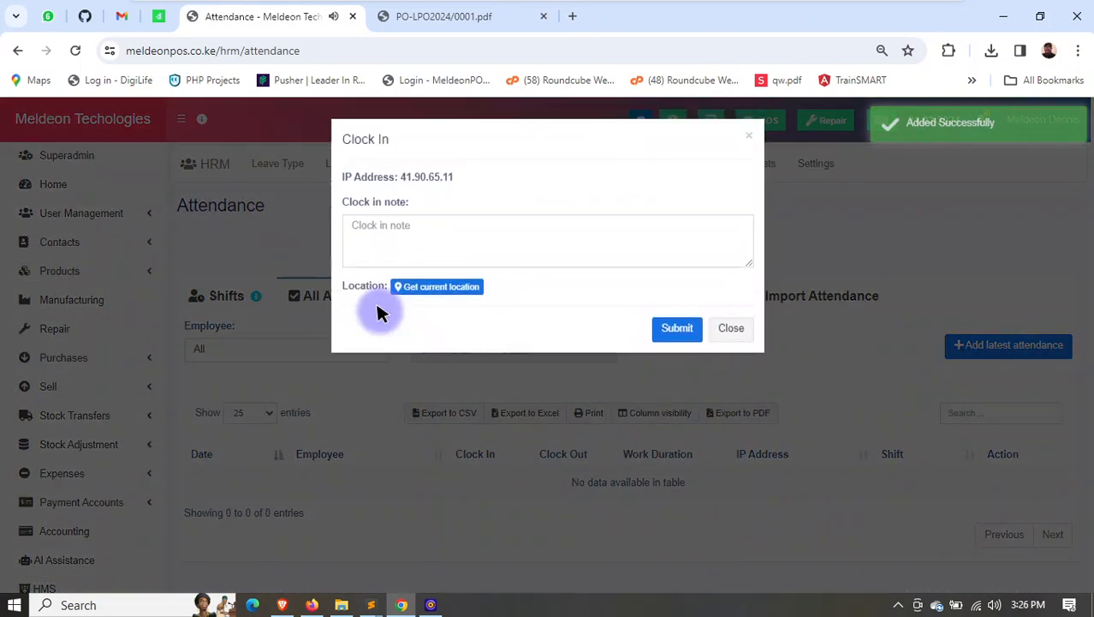
{"action": "left_click", "coordinate": [384, 232]}
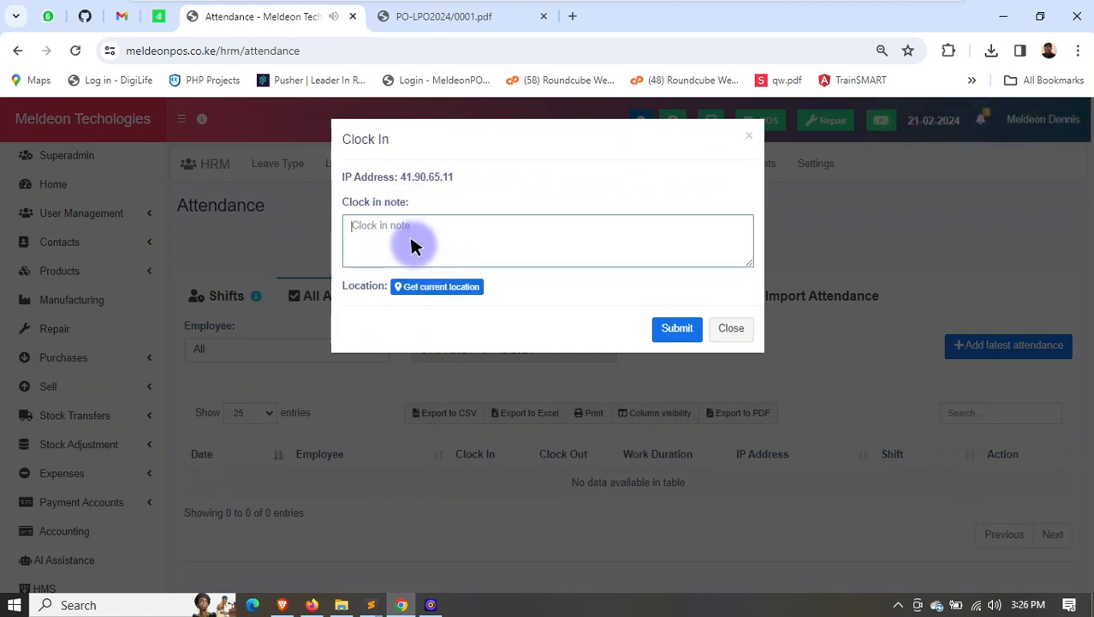
{"action": "left_click", "coordinate": [428, 289]}
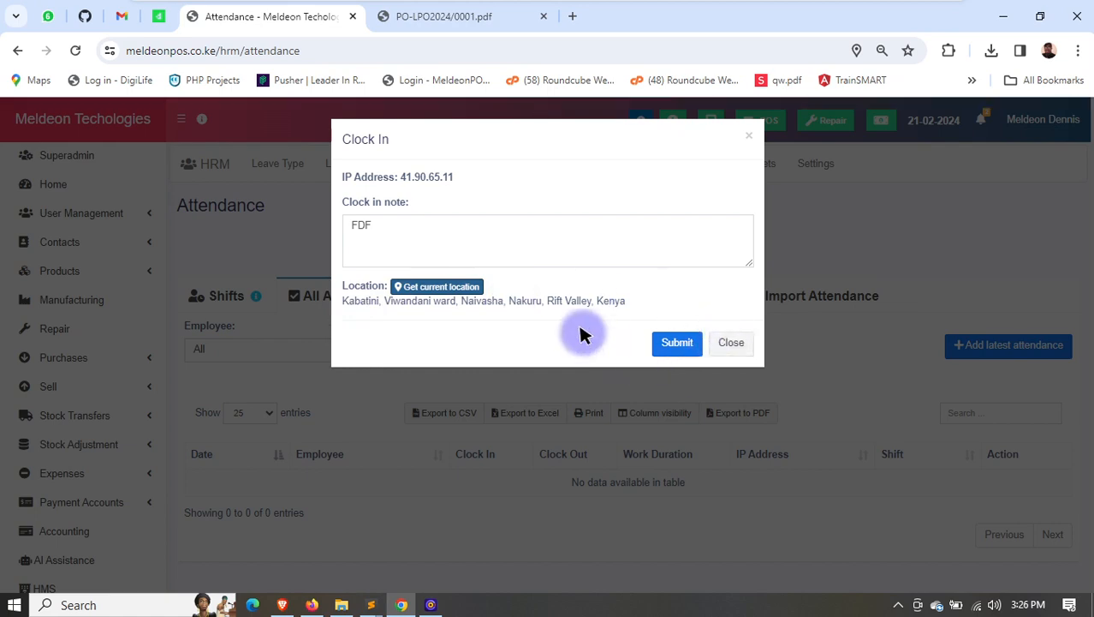
{"action": "left_click", "coordinate": [672, 343]}
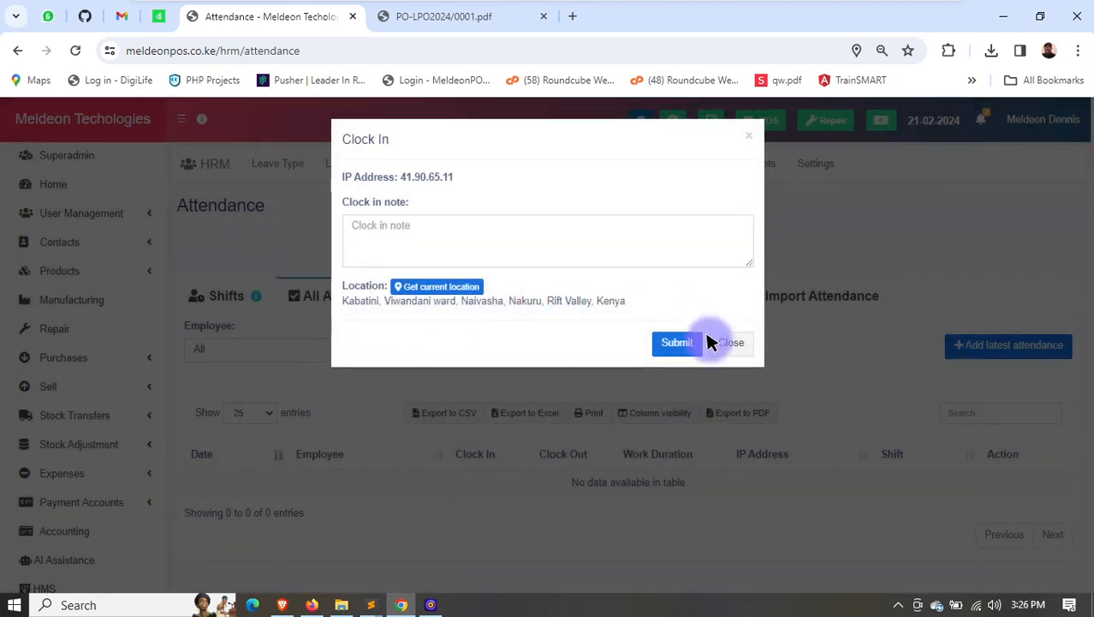
{"action": "left_click", "coordinate": [729, 343]}
- Assign the first listed user to the Full time shift from 21-02-2024 to 08-03-2024
{"action": "left_click", "coordinate": [228, 294]}
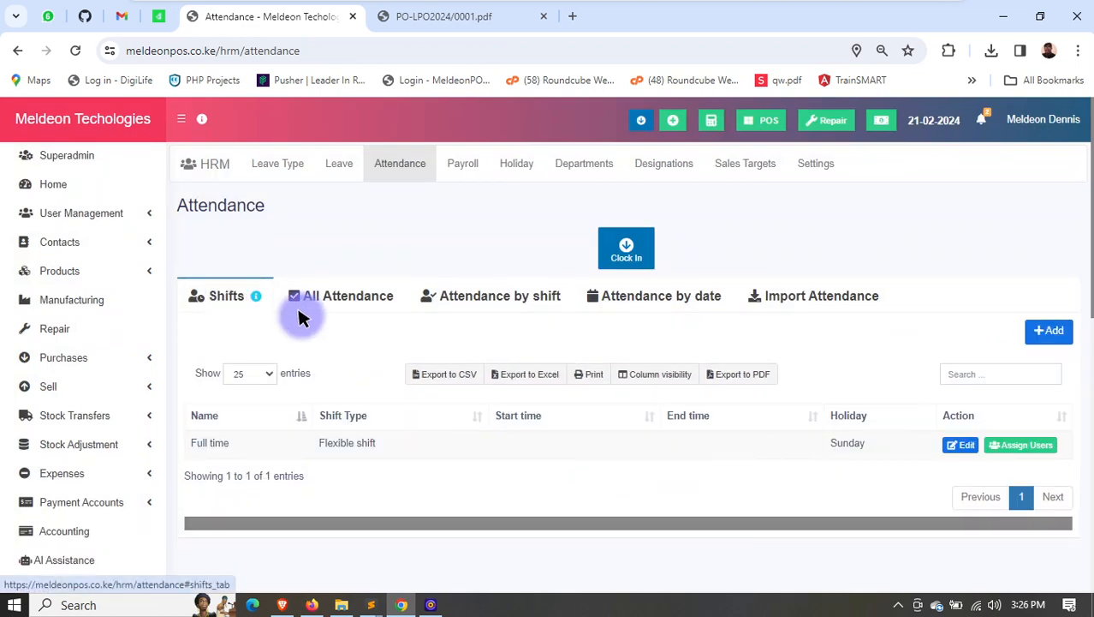
{"action": "left_click", "coordinate": [1024, 444]}
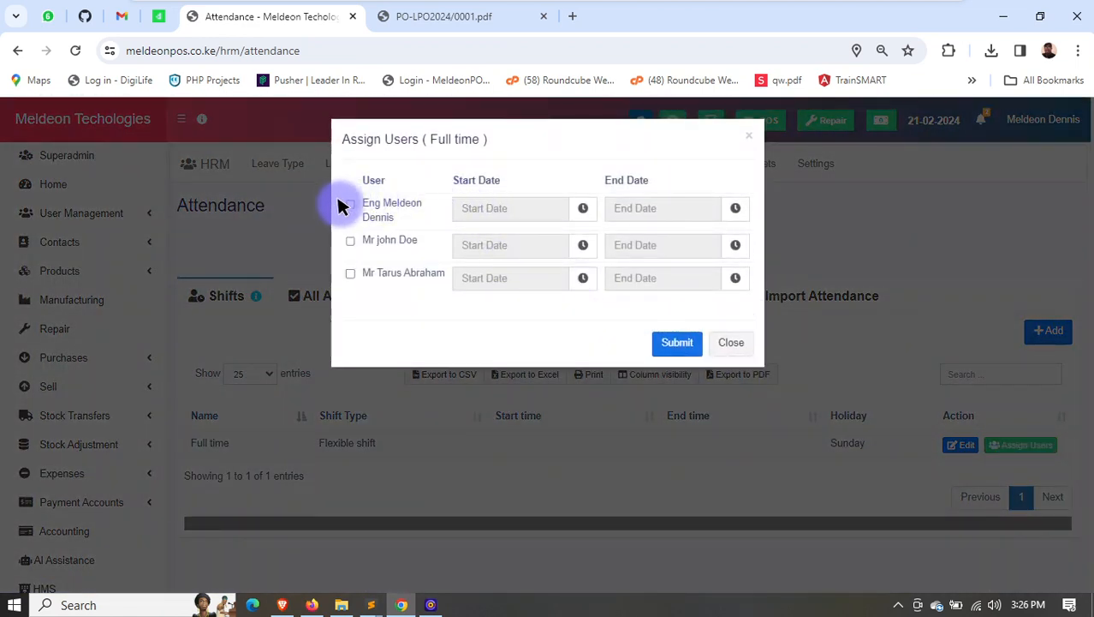
{"action": "left_click", "coordinate": [349, 206]}
{"action": "left_click", "coordinate": [484, 208]}
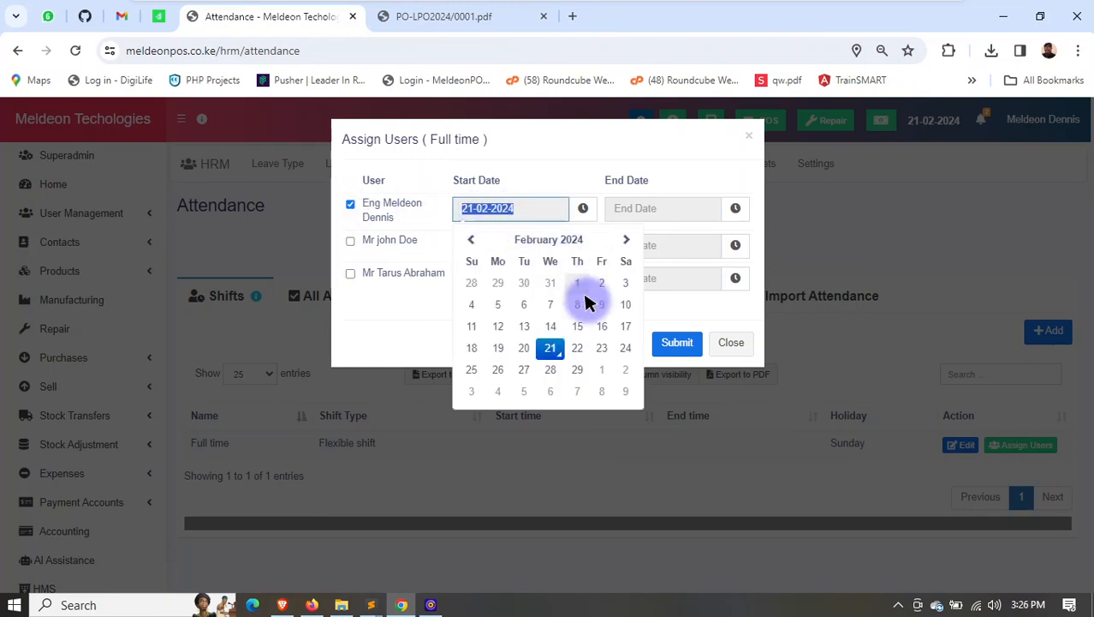
{"action": "left_click", "coordinate": [547, 345]}
{"action": "left_click", "coordinate": [634, 210]}
{"action": "left_click", "coordinate": [754, 390]}
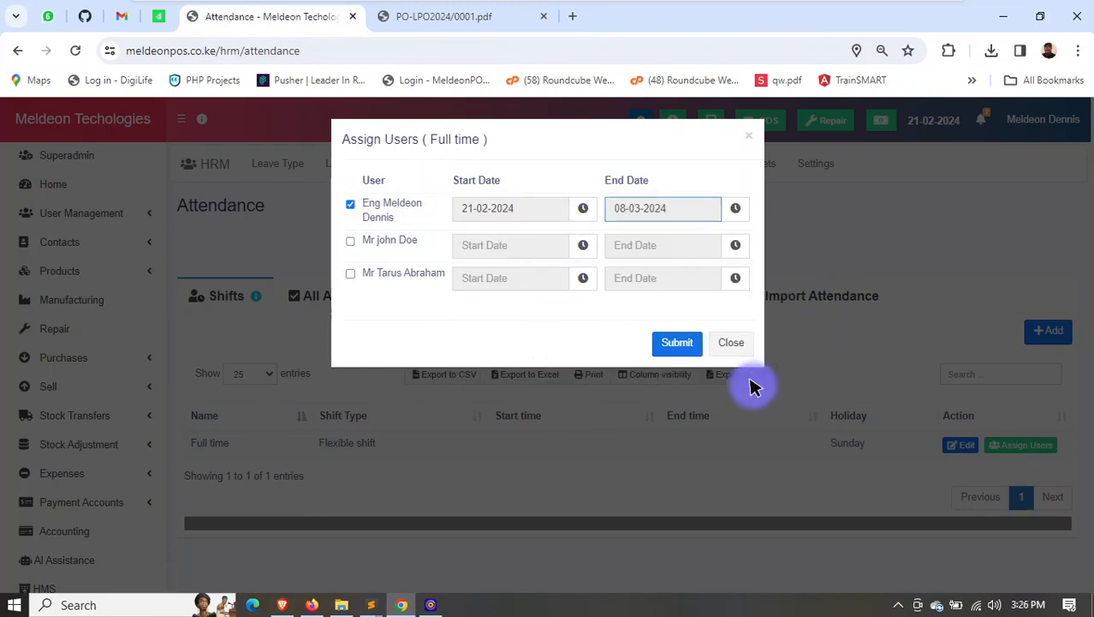
{"action": "left_click", "coordinate": [677, 344]}
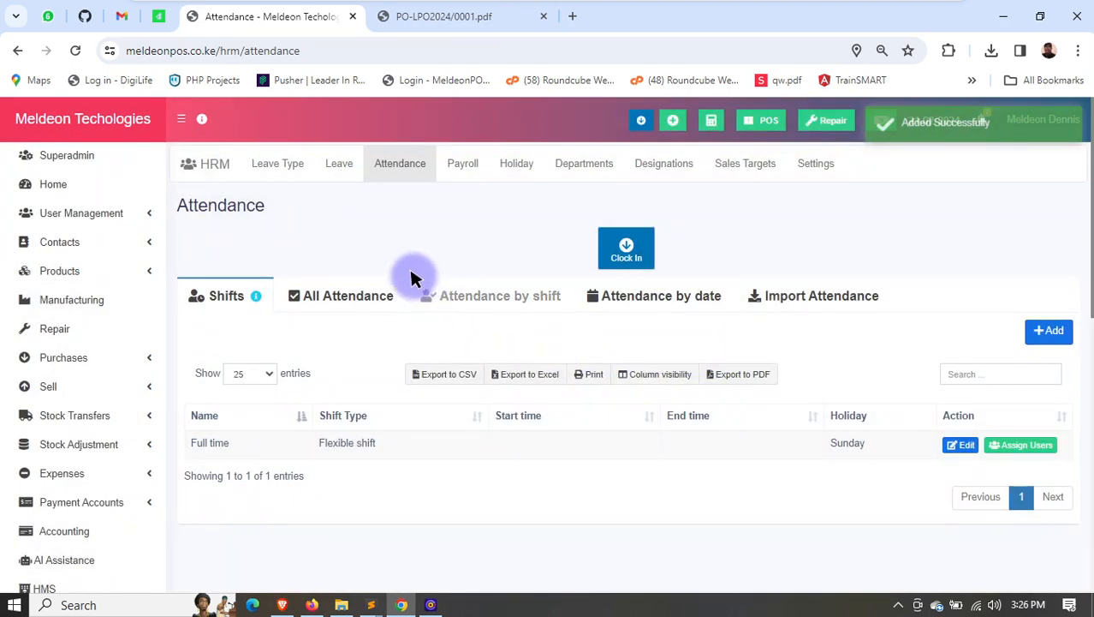
- Clock in with the already captured location and no note
{"action": "left_click", "coordinate": [626, 251]}
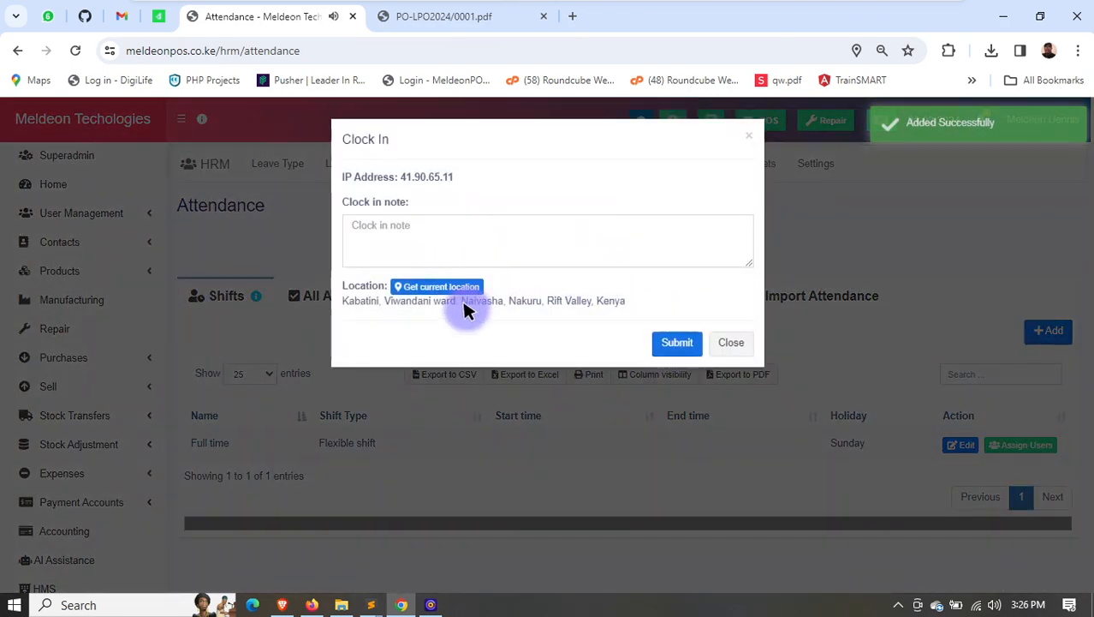
{"action": "left_click", "coordinate": [668, 347]}
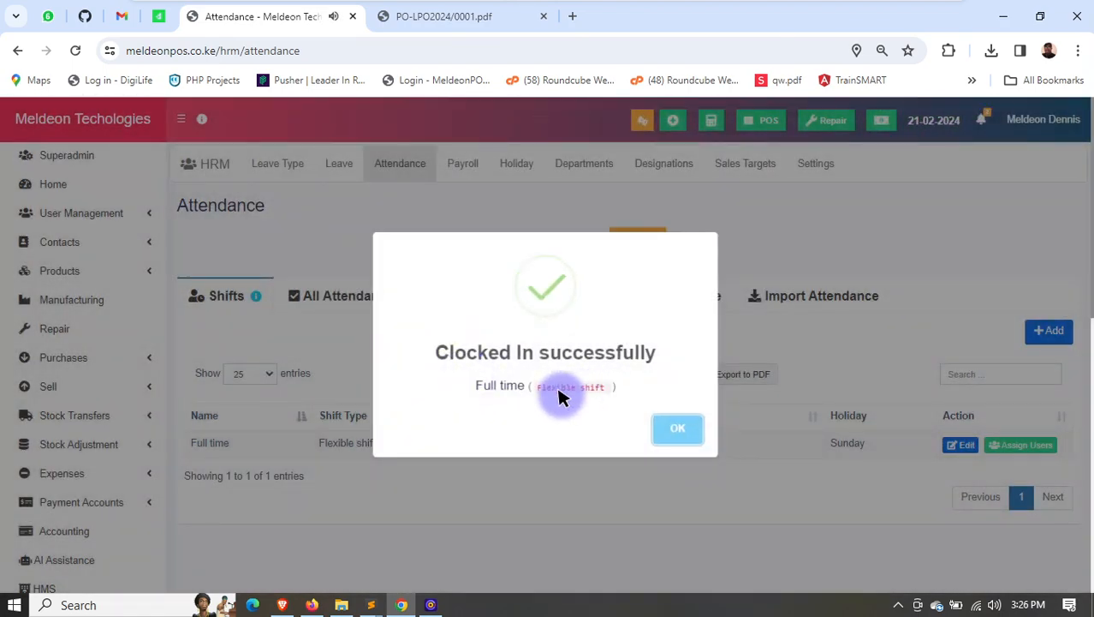
{"action": "left_click", "coordinate": [683, 426]}
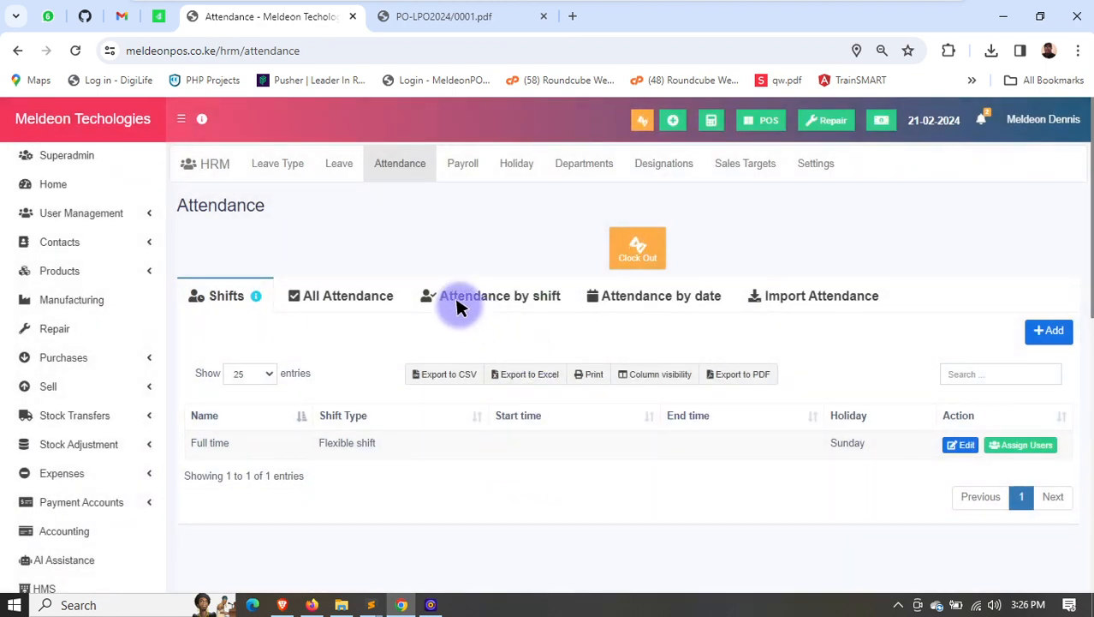
- Examine the clock-in time, location and work duration of the new entry in the list of all attendance
{"action": "left_click", "coordinate": [480, 296]}
{"action": "left_click", "coordinate": [368, 296]}
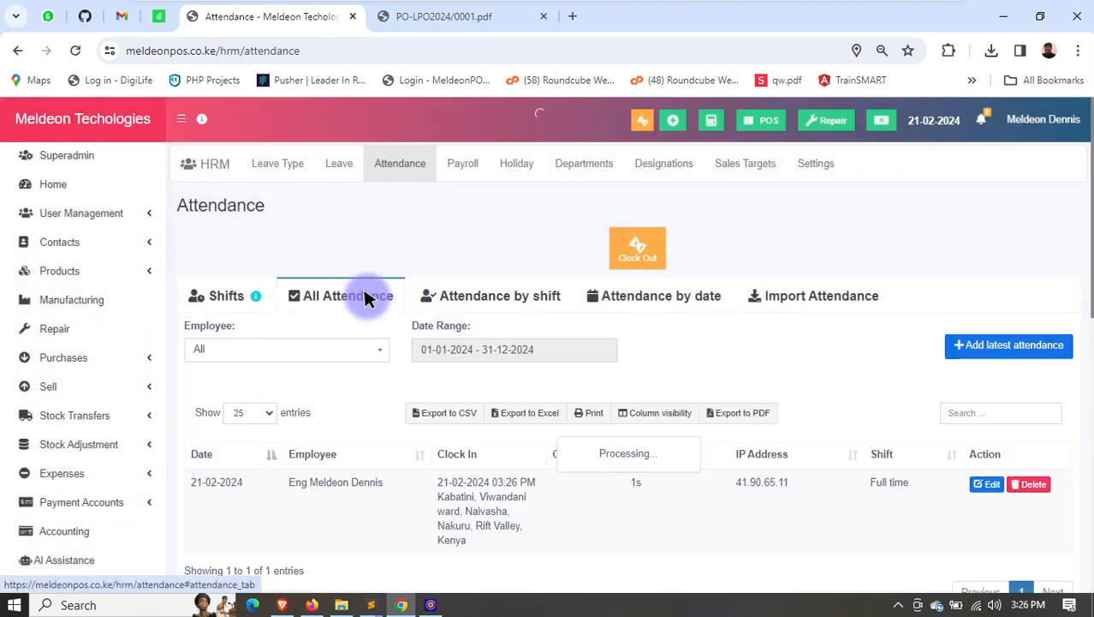
{"action": "scroll", "coordinate": [501, 501], "scroll_direction": "down", "scroll_amount": 1}
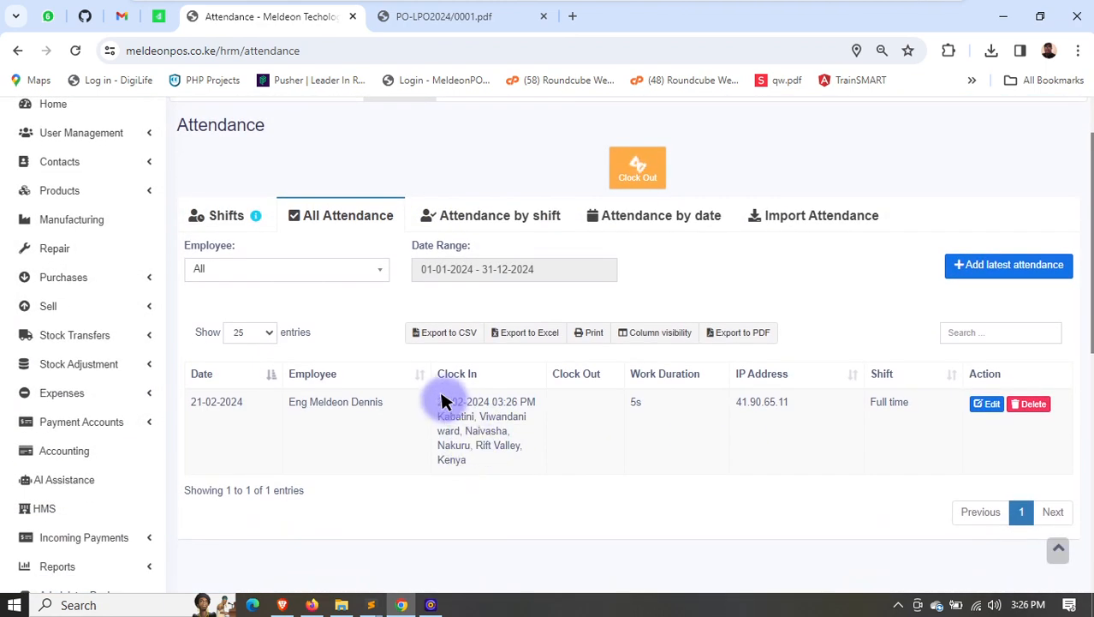
{"action": "left_click_drag", "start_coordinate": [441, 401], "coordinate": [510, 466]}
{"action": "left_click", "coordinate": [626, 404]}
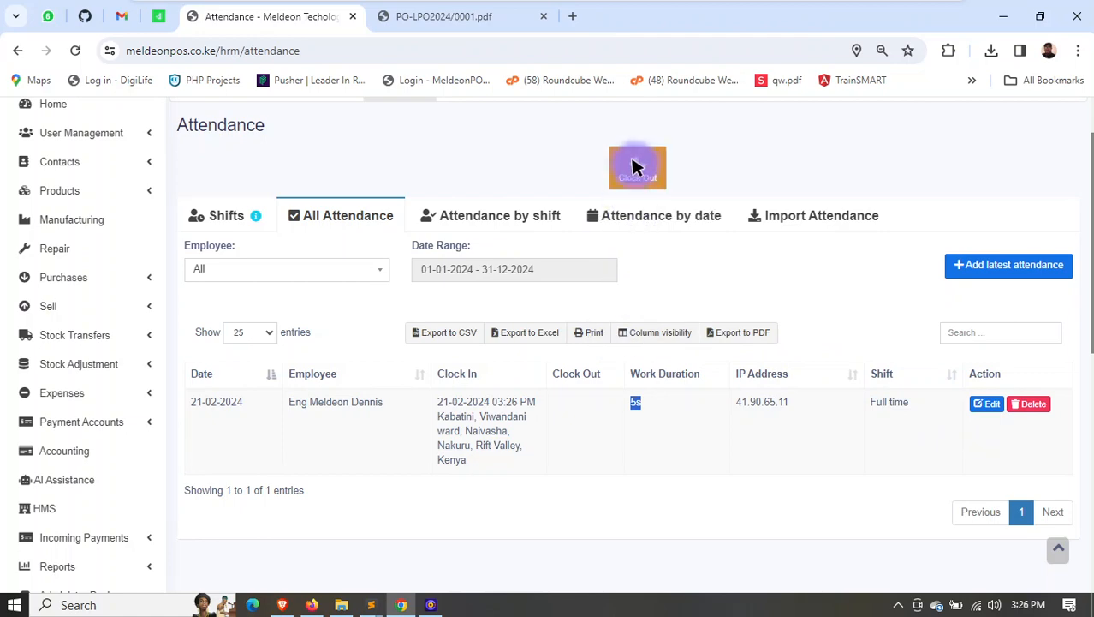
- Clock out with the captured location and no note, and review the updated attendance entry
{"action": "scroll", "coordinate": [669, 188], "scroll_direction": "up", "scroll_amount": 1}
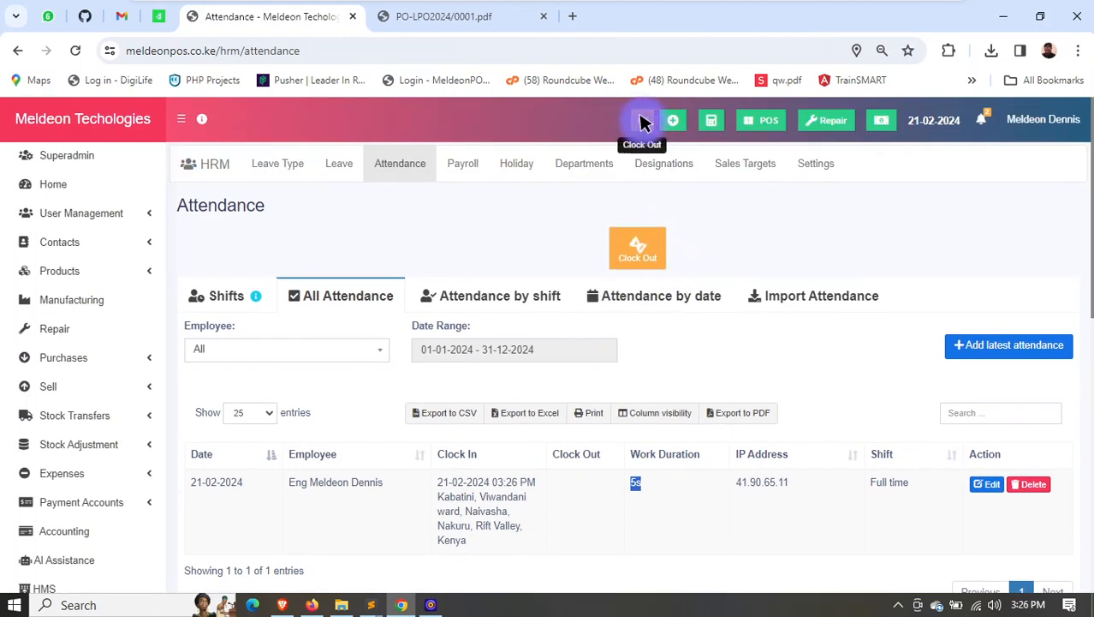
{"action": "left_click", "coordinate": [634, 247]}
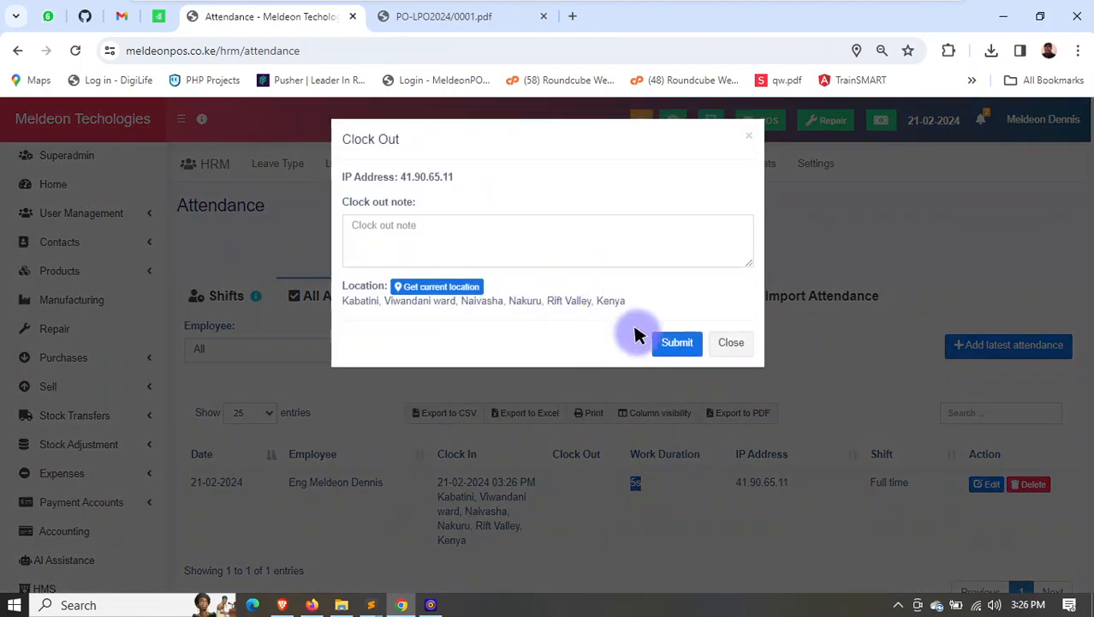
{"action": "left_click", "coordinate": [677, 342]}
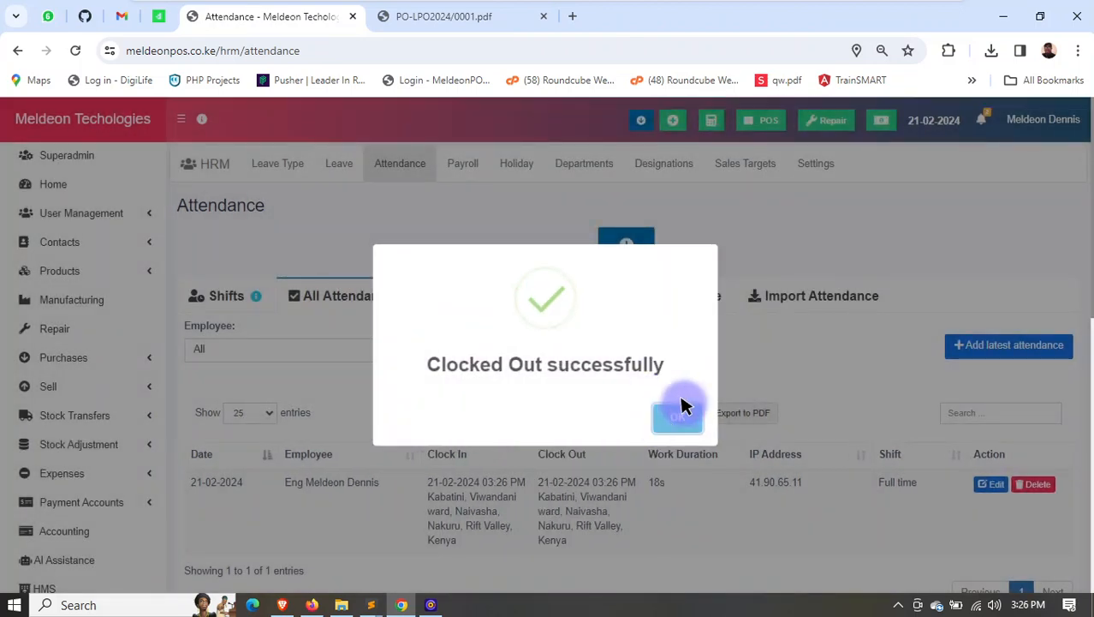
{"action": "left_click", "coordinate": [681, 409]}
{"action": "scroll", "coordinate": [743, 450], "scroll_direction": "down", "scroll_amount": 2}
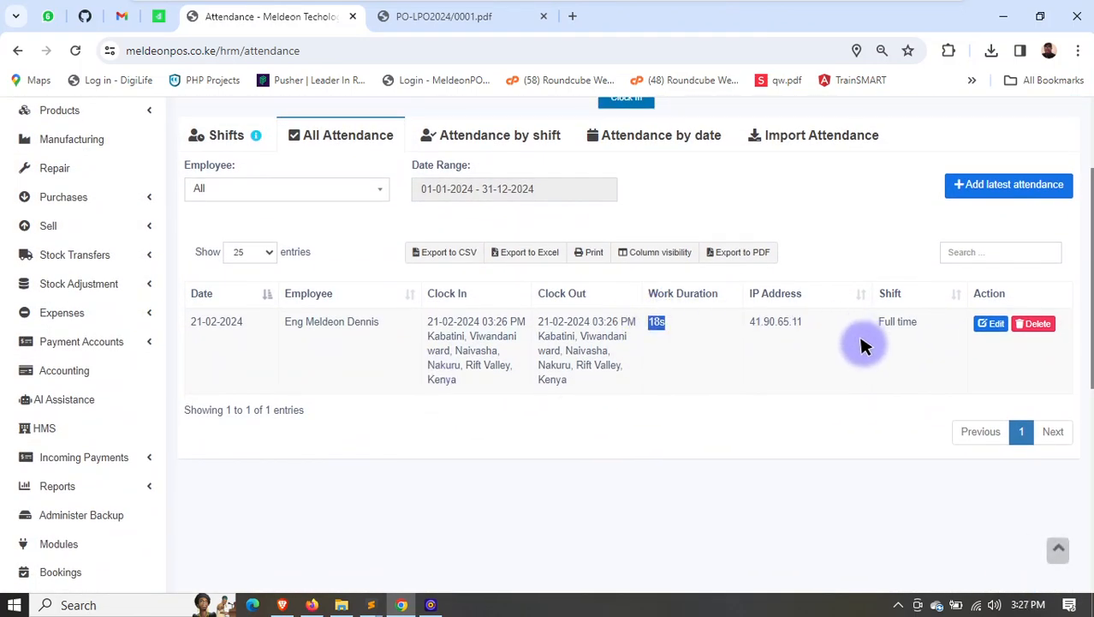
- Open the HRM payroll area and bring up its list of pay components
{"action": "scroll", "coordinate": [848, 344], "scroll_direction": "up", "scroll_amount": 1}
{"action": "scroll", "coordinate": [557, 226], "scroll_direction": "up", "scroll_amount": 1}
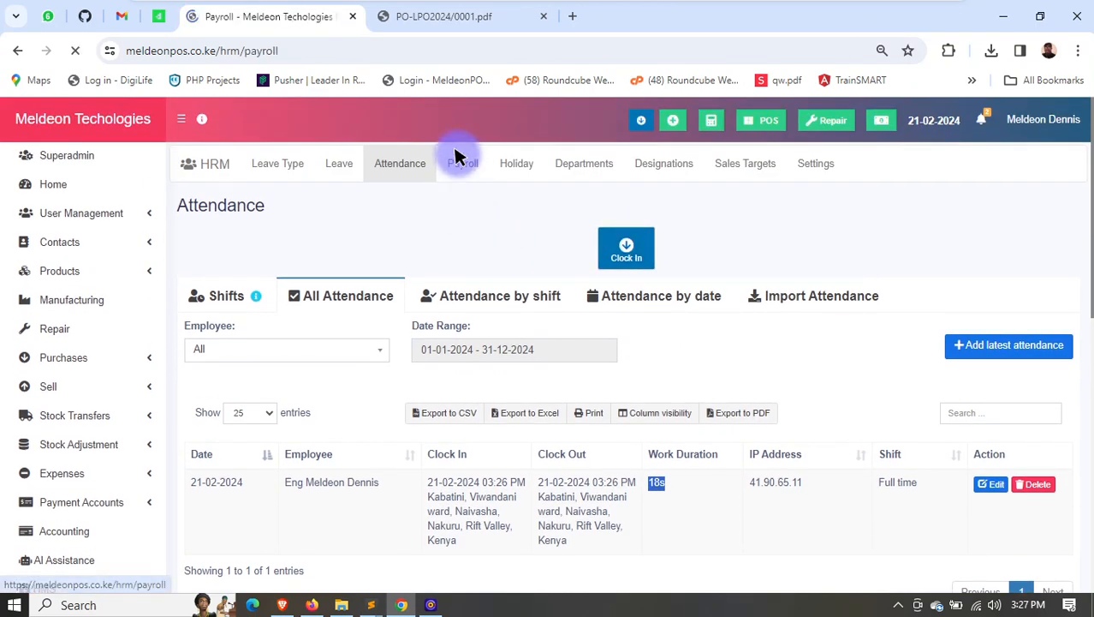
{"action": "left_click", "coordinate": [486, 249]}
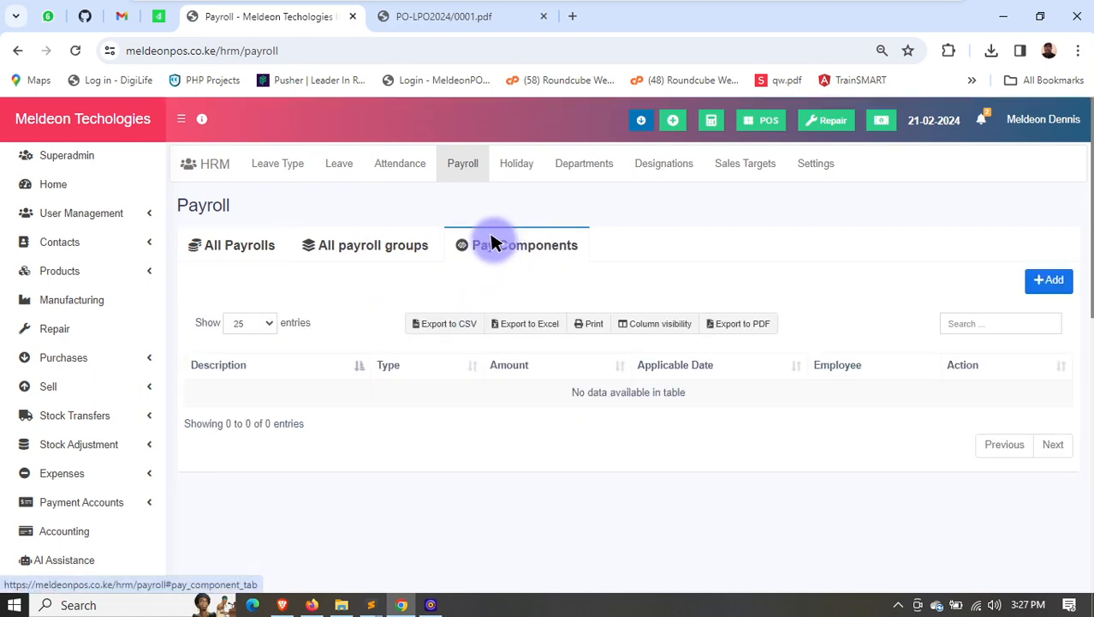
{"action": "left_click", "coordinate": [244, 245]}
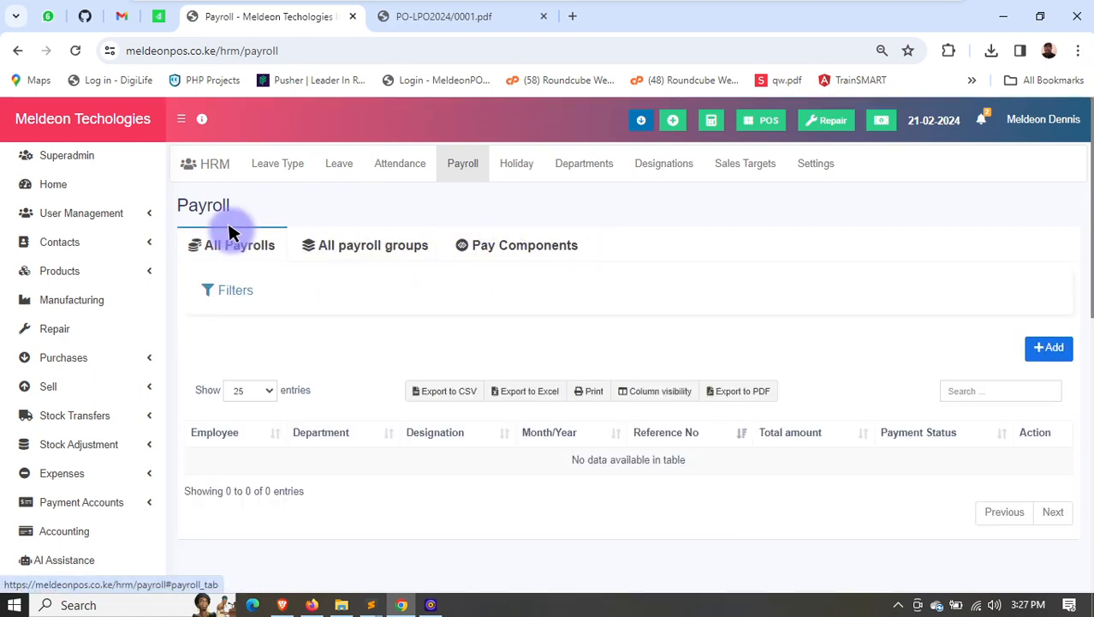
{"action": "left_click", "coordinate": [531, 245]}
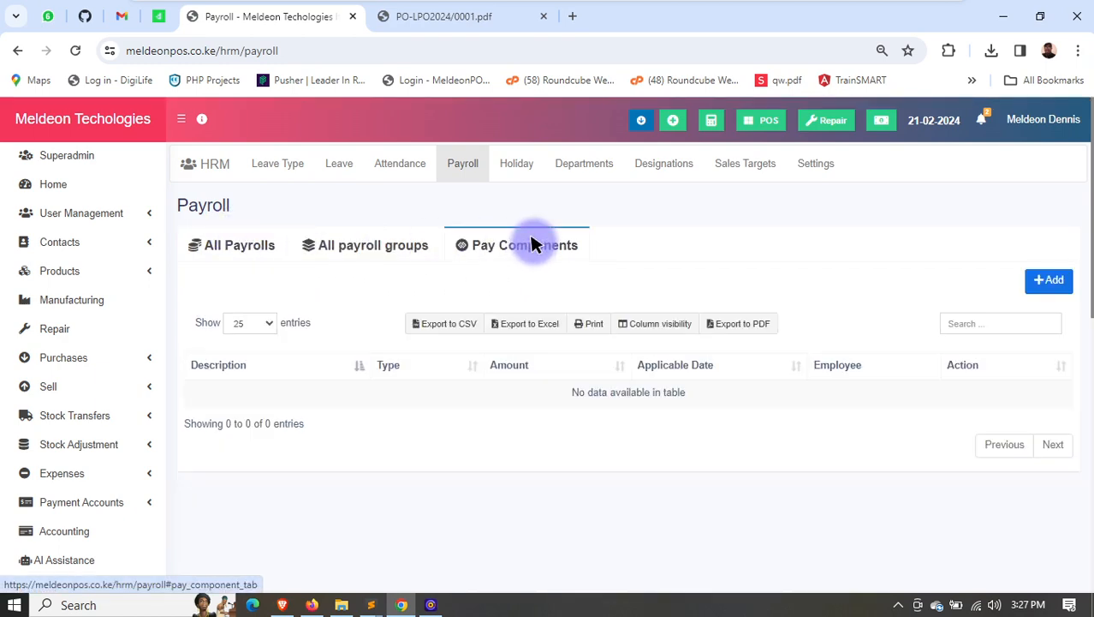
- Start a new pay component described as NSSF, of type Deduction, for the first two listed employees
{"action": "left_click", "coordinate": [1044, 280]}
{"action": "left_click", "coordinate": [455, 203]}
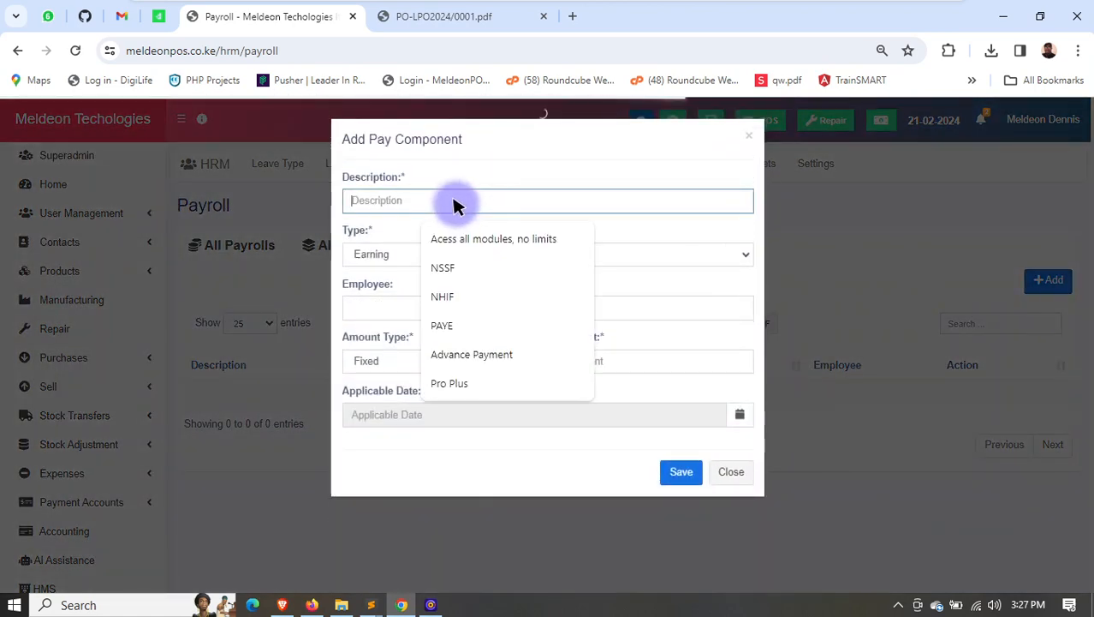
{"action": "left_click", "coordinate": [441, 266]}
{"action": "left_click", "coordinate": [411, 254]}
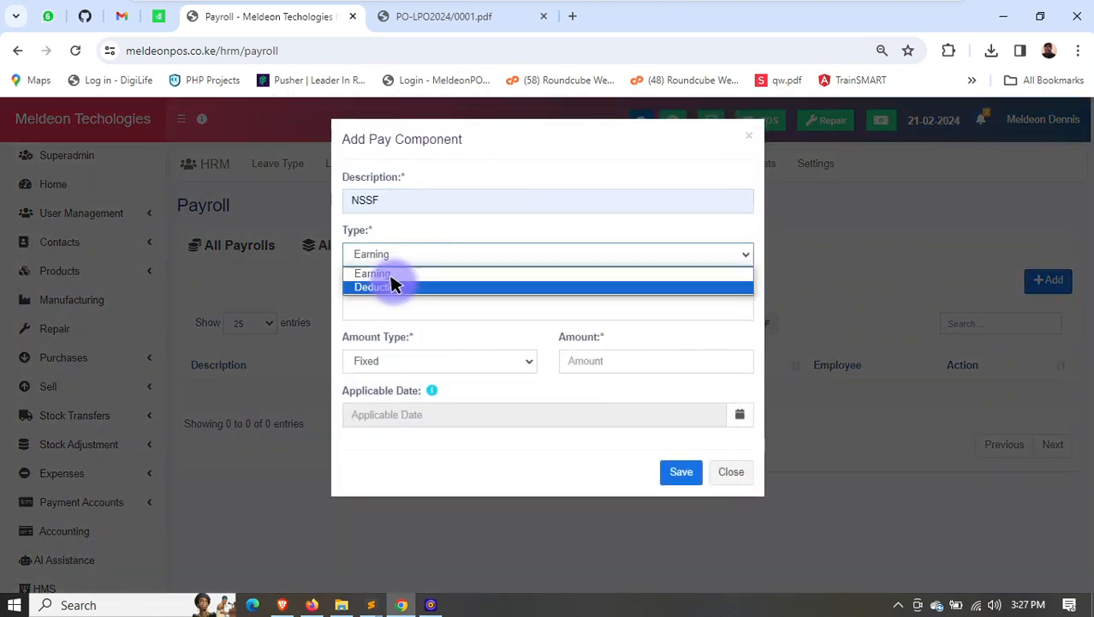
{"action": "left_click", "coordinate": [394, 286]}
{"action": "left_click", "coordinate": [406, 312]}
{"action": "left_click", "coordinate": [410, 327]}
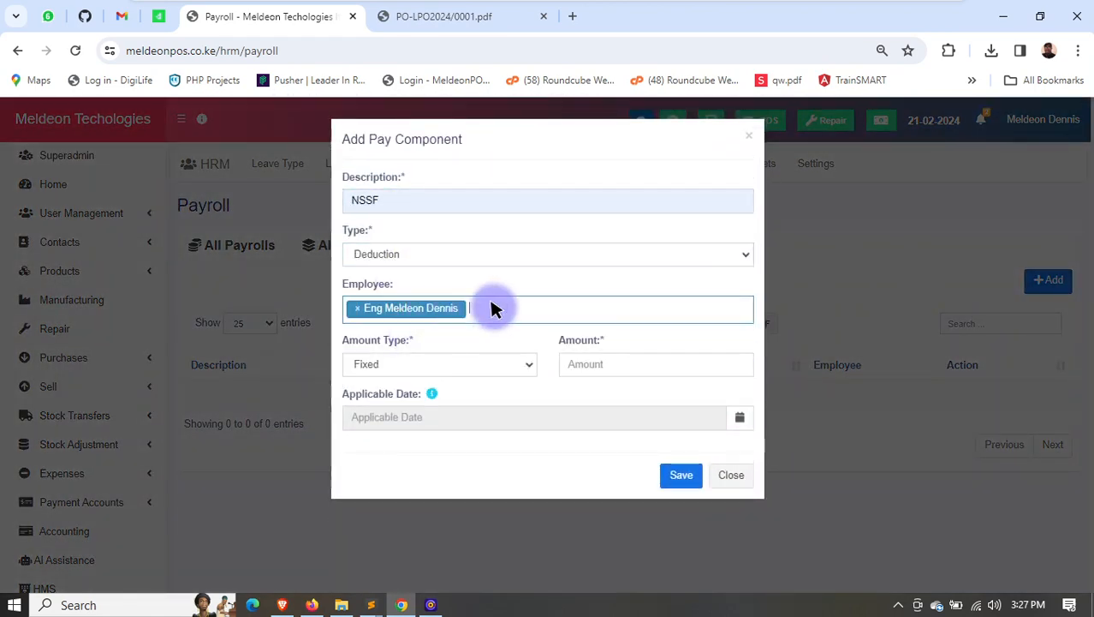
{"action": "left_click", "coordinate": [489, 307]}
{"action": "left_click", "coordinate": [437, 360]}
- Set the NSSF deduction's amount type to Percentage with an amount of 3, and save the component
{"action": "left_click", "coordinate": [484, 363]}
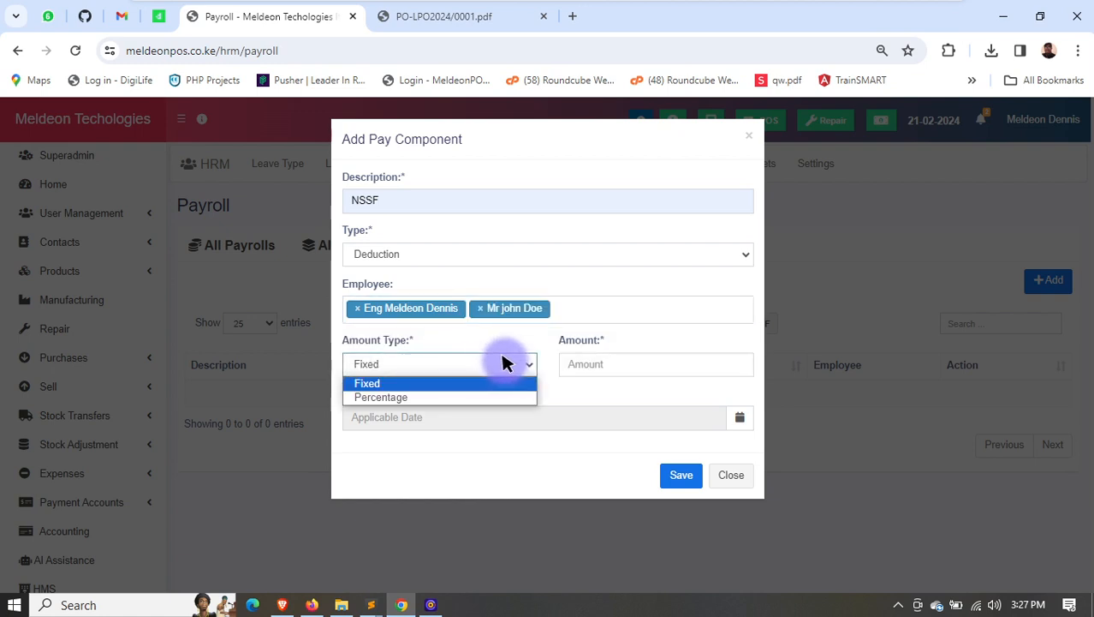
{"action": "left_click", "coordinate": [607, 364]}
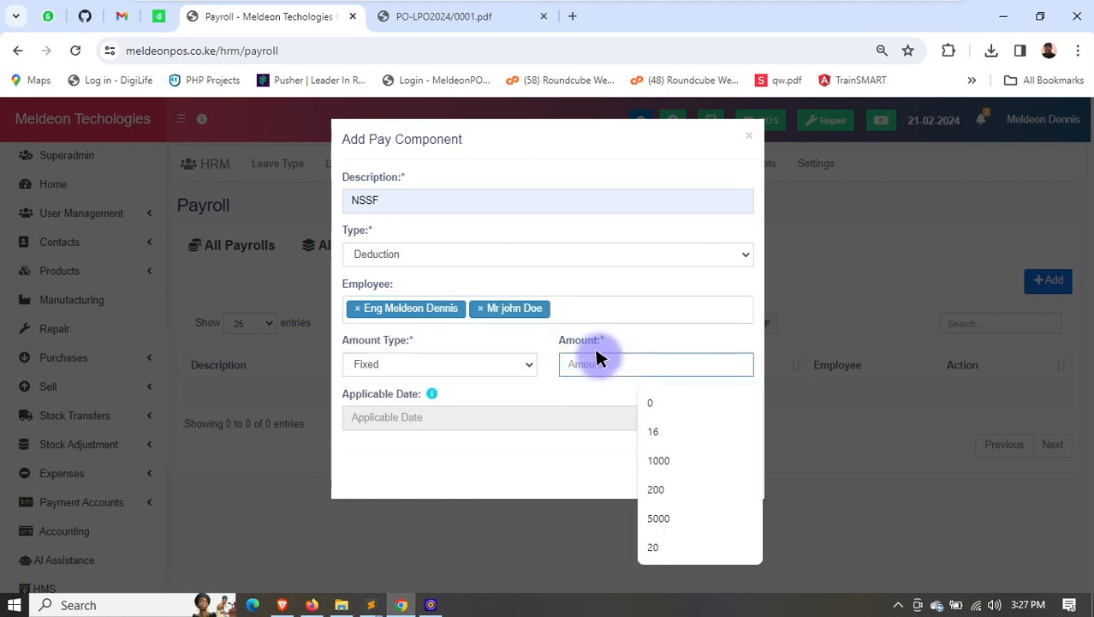
{"action": "left_click", "coordinate": [490, 361]}
{"action": "left_click", "coordinate": [445, 395]}
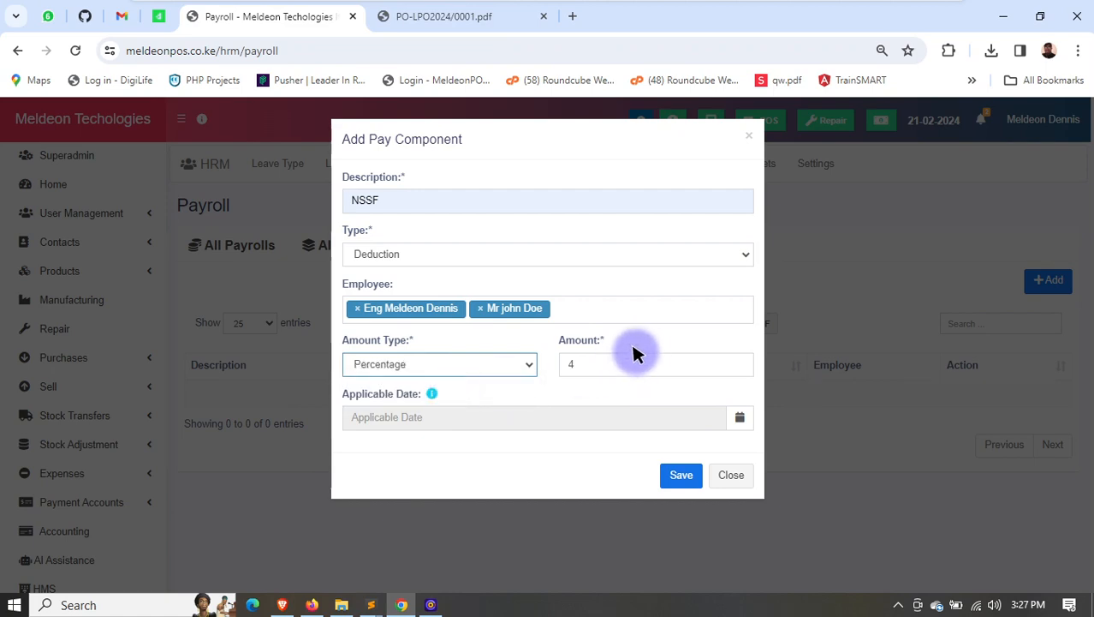
{"action": "left_click_drag", "start_coordinate": [602, 364], "coordinate": [548, 366]}
{"action": "type", "text": "3"}
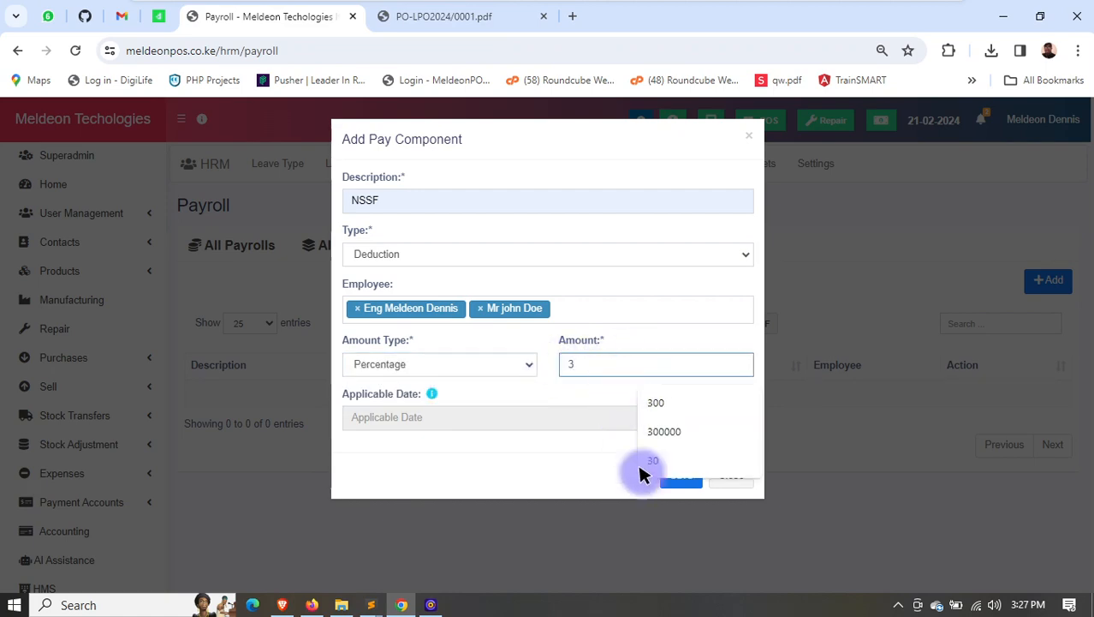
{"action": "left_click", "coordinate": [681, 476]}
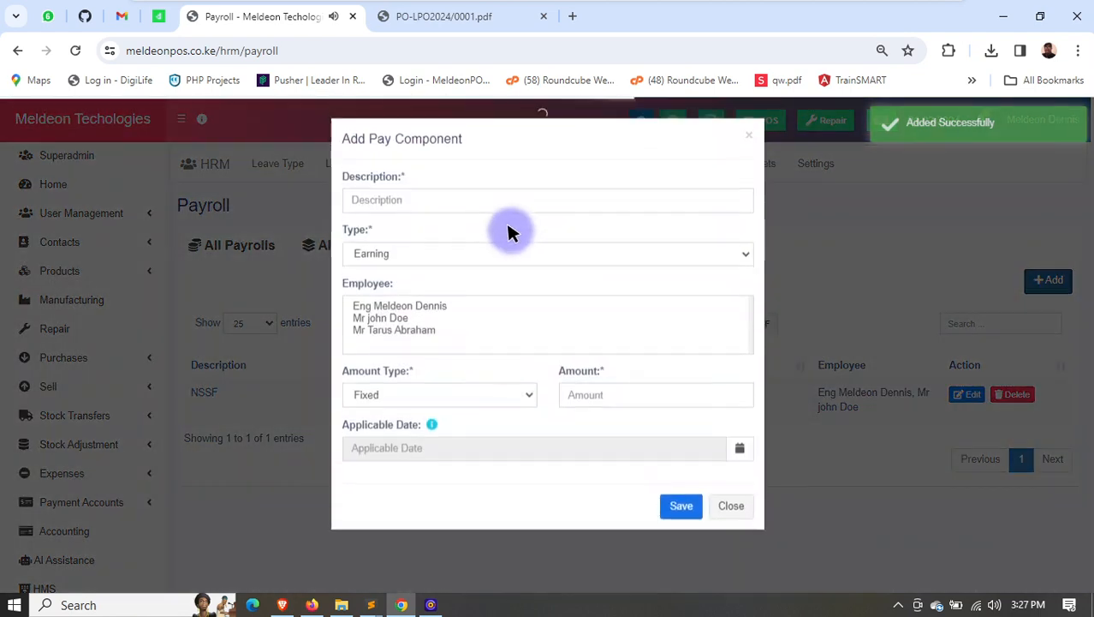
- Start another pay component described as PAYE, of type Deduction, for the first two listed employees
{"action": "left_click", "coordinate": [435, 200]}
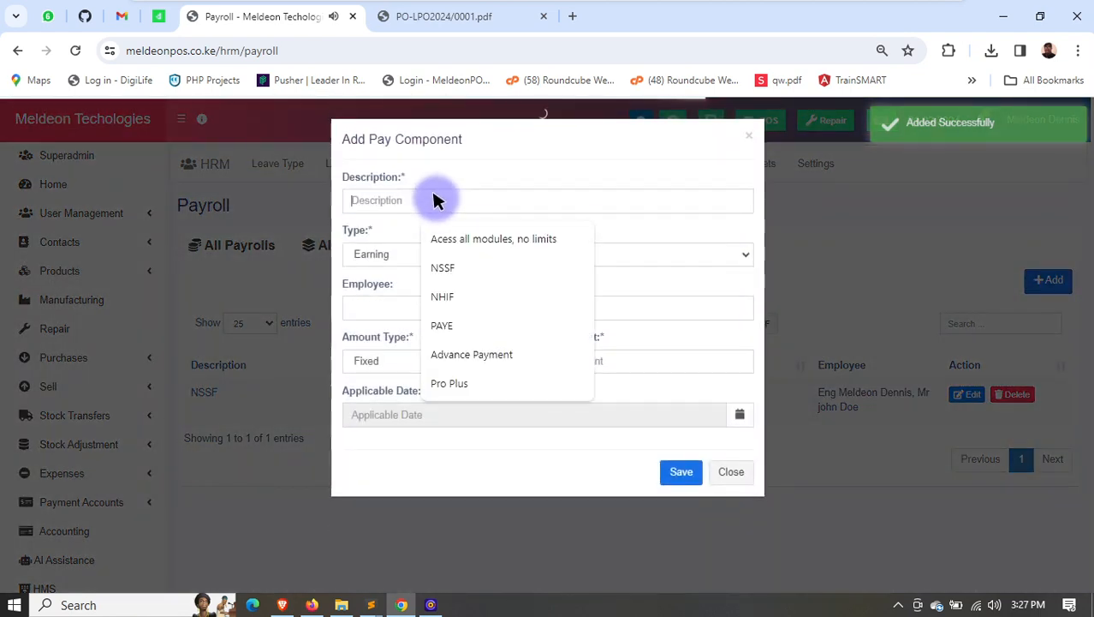
{"action": "left_click", "coordinate": [451, 322]}
{"action": "left_click", "coordinate": [387, 254]}
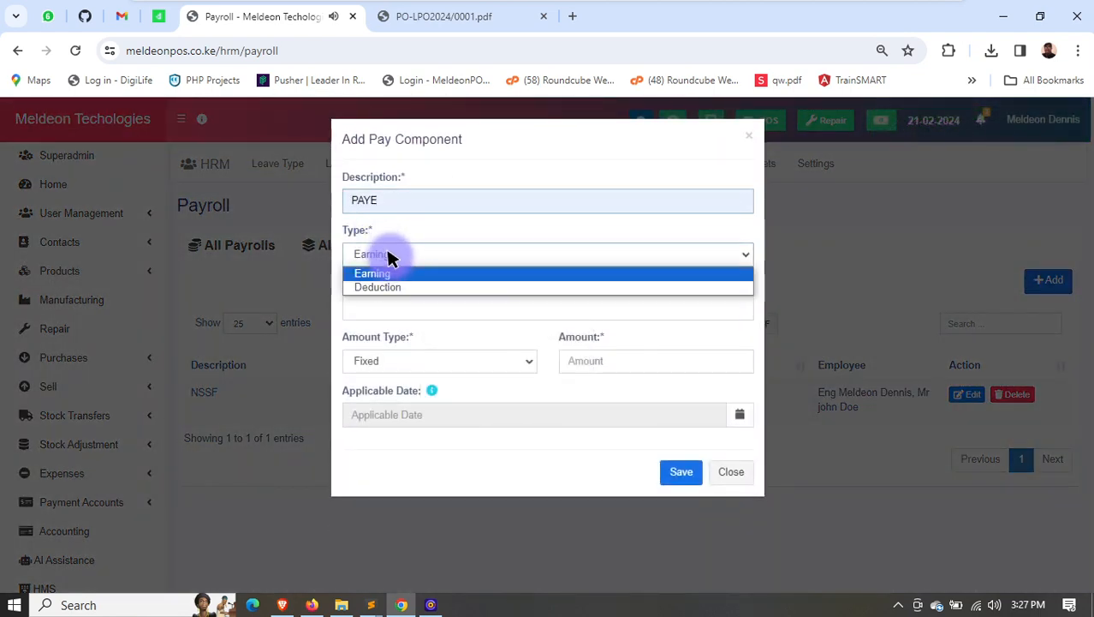
{"action": "left_click", "coordinate": [399, 287]}
{"action": "left_click", "coordinate": [406, 308]}
{"action": "left_click", "coordinate": [418, 329]}
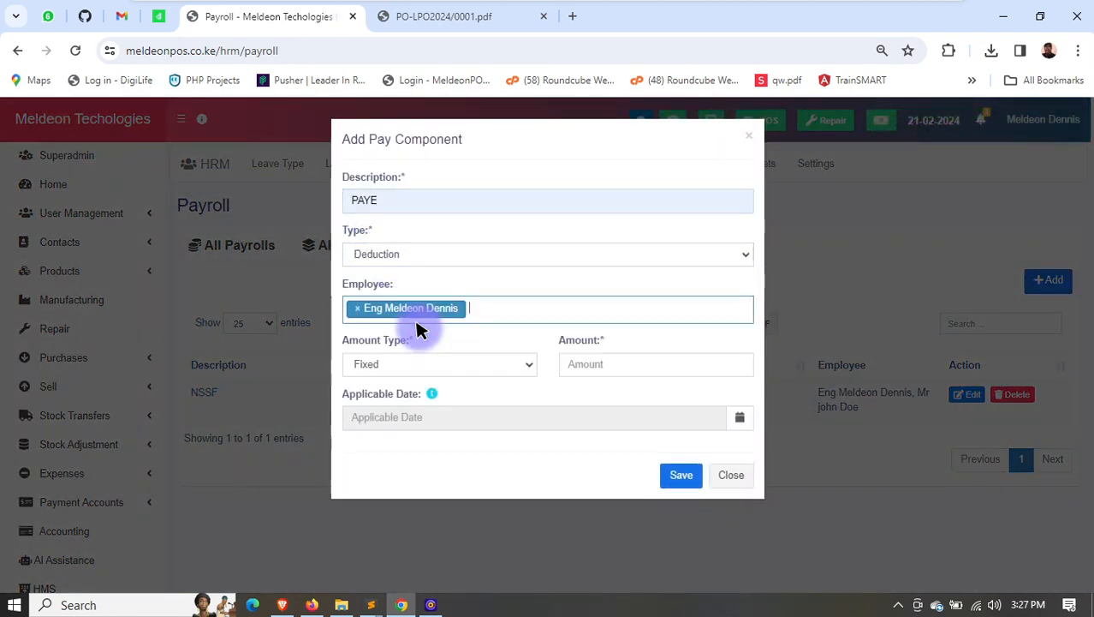
{"action": "left_click", "coordinate": [501, 313]}
{"action": "left_click", "coordinate": [416, 355]}
- Set the PAYE deduction's amount type to Percentage with an amount of 5, and save the component
{"action": "left_click", "coordinate": [497, 364]}
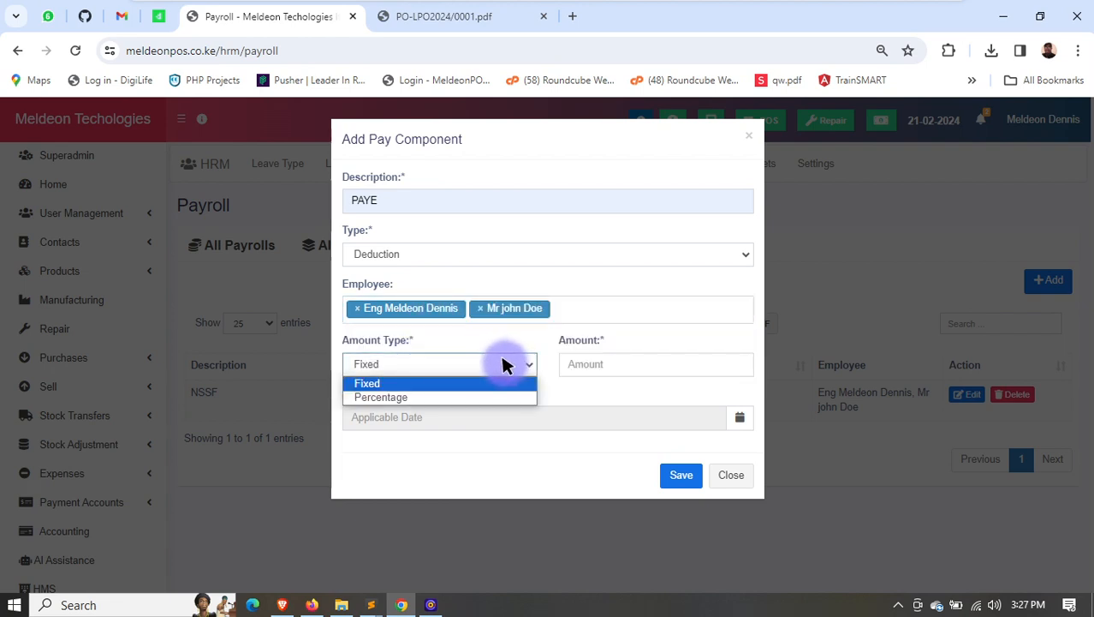
{"action": "left_click", "coordinate": [471, 396]}
{"action": "left_click", "coordinate": [605, 368]}
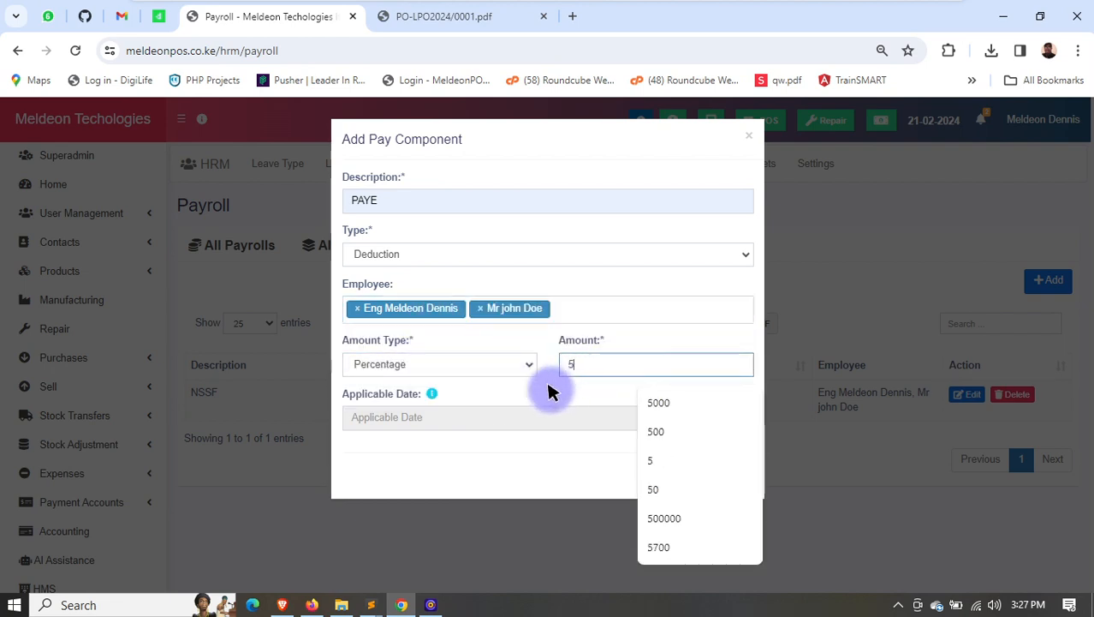
{"action": "left_click", "coordinate": [503, 368]}
{"action": "left_click", "coordinate": [570, 390]}
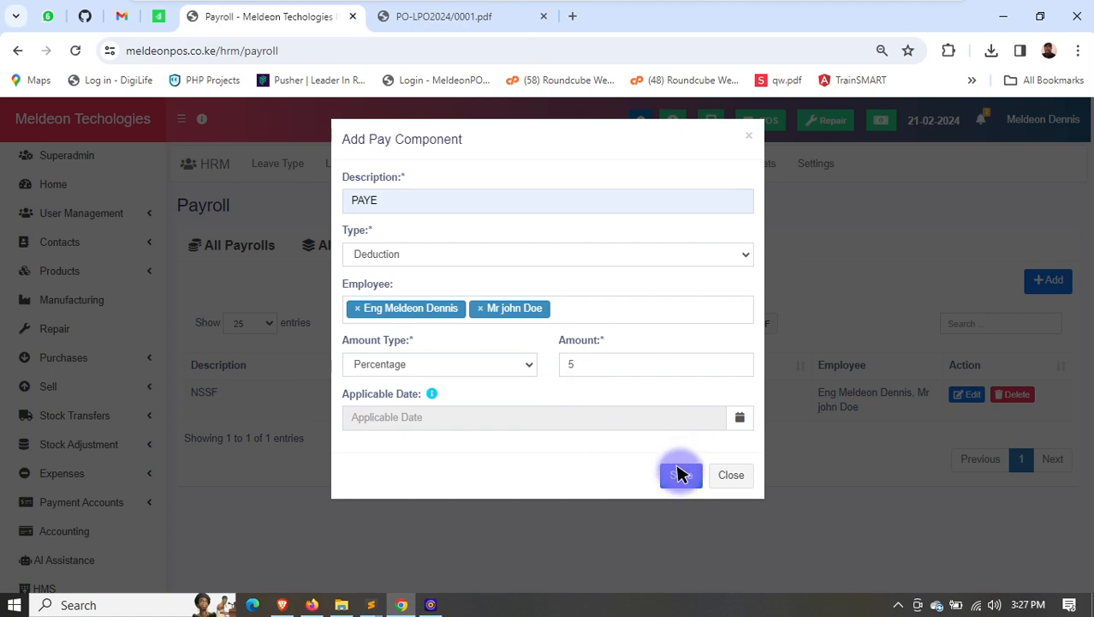
{"action": "left_click", "coordinate": [676, 473]}
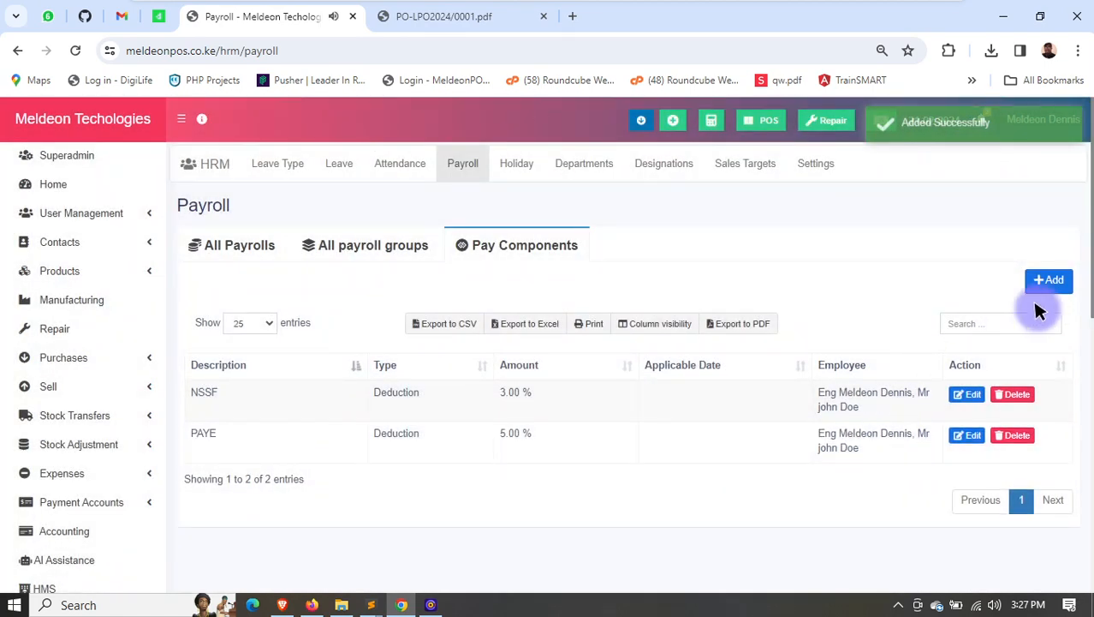
- Start a third pay component described as NHIF, of type Deduction, for the first two listed employees
{"action": "left_click", "coordinate": [1049, 280]}
{"action": "left_click", "coordinate": [391, 202]}
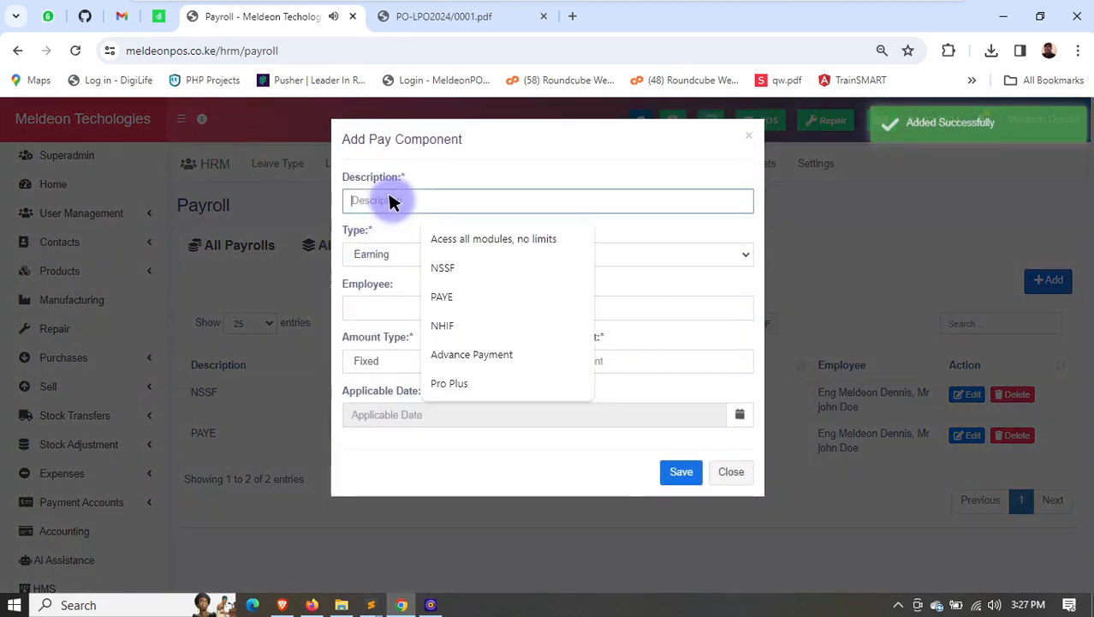
{"action": "left_click", "coordinate": [459, 323]}
{"action": "left_click", "coordinate": [428, 250]}
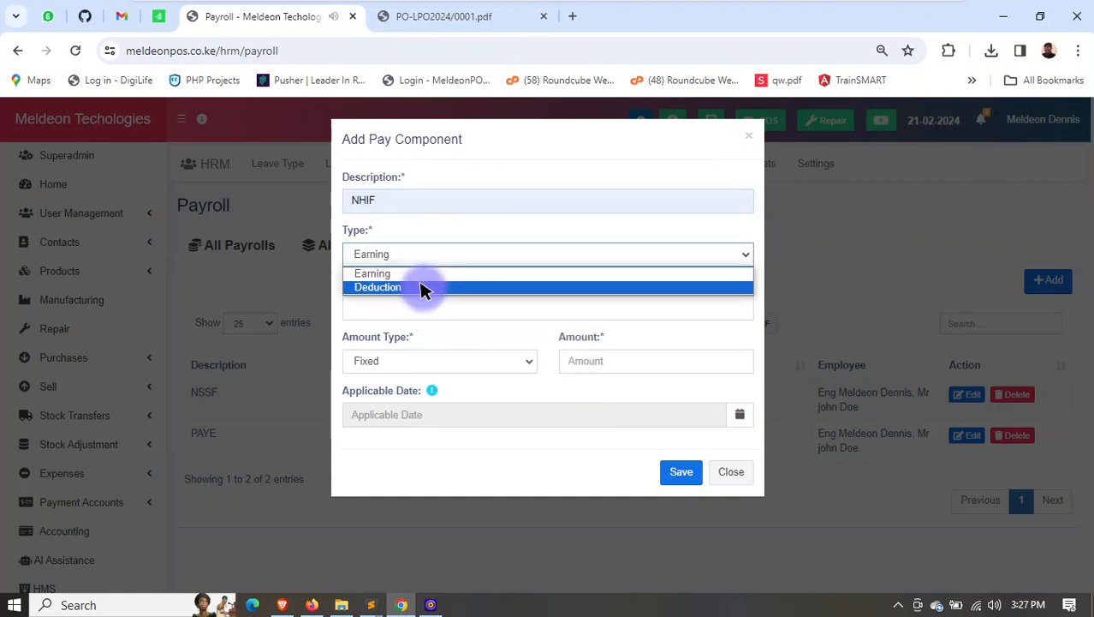
{"action": "left_click", "coordinate": [423, 286]}
{"action": "left_click", "coordinate": [437, 301]}
{"action": "left_click", "coordinate": [435, 332]}
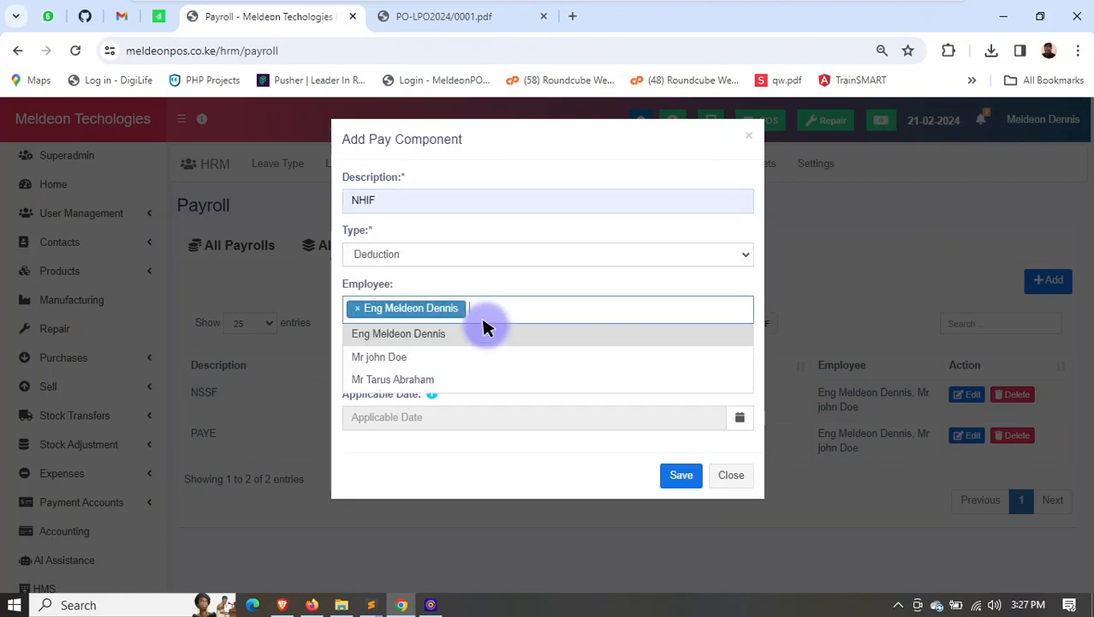
{"action": "left_click", "coordinate": [432, 358]}
- Set the NHIF deduction's amount type to Percentage with an amount of 5, and save the component
{"action": "left_click", "coordinate": [582, 368]}
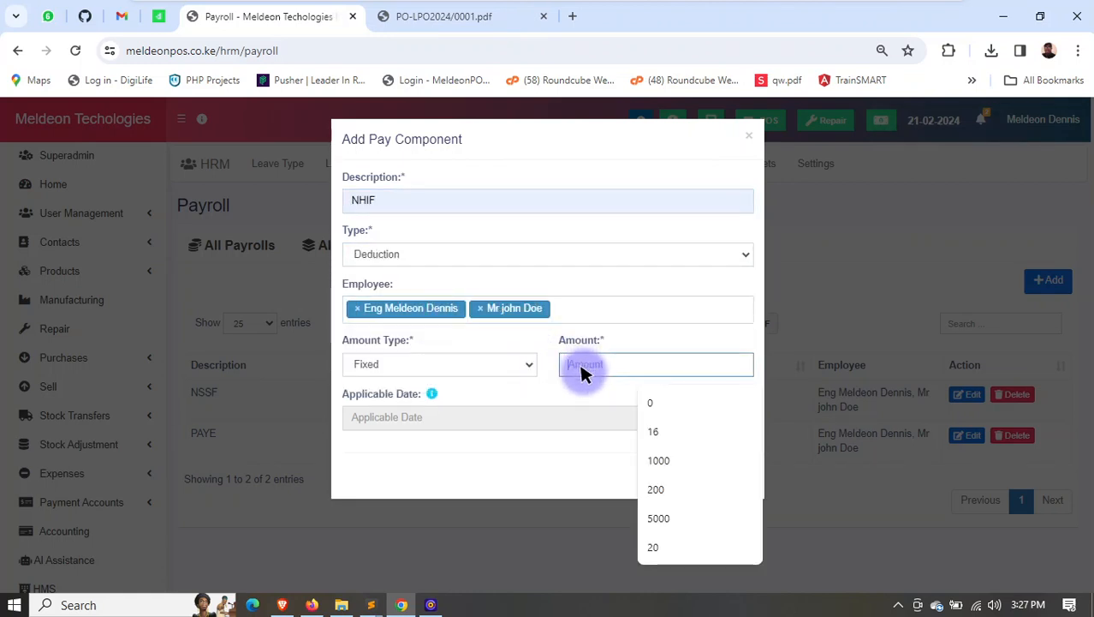
{"action": "left_click", "coordinate": [479, 365]}
{"action": "left_click", "coordinate": [433, 396]}
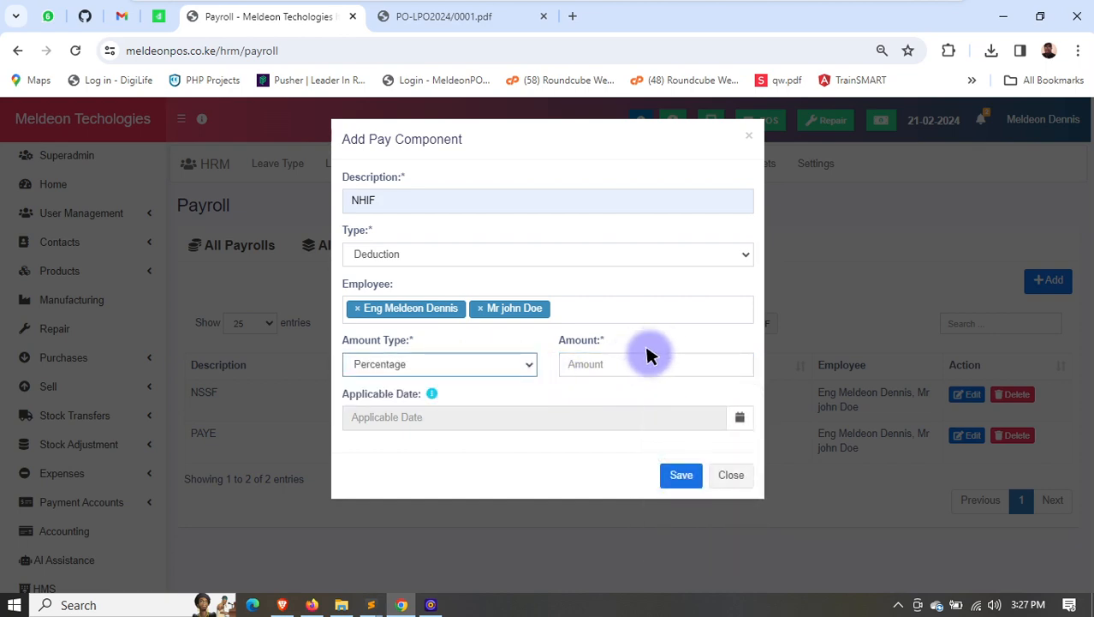
{"action": "left_click", "coordinate": [623, 366]}
{"action": "type", "text": "5"}
{"action": "left_click", "coordinate": [809, 447]}
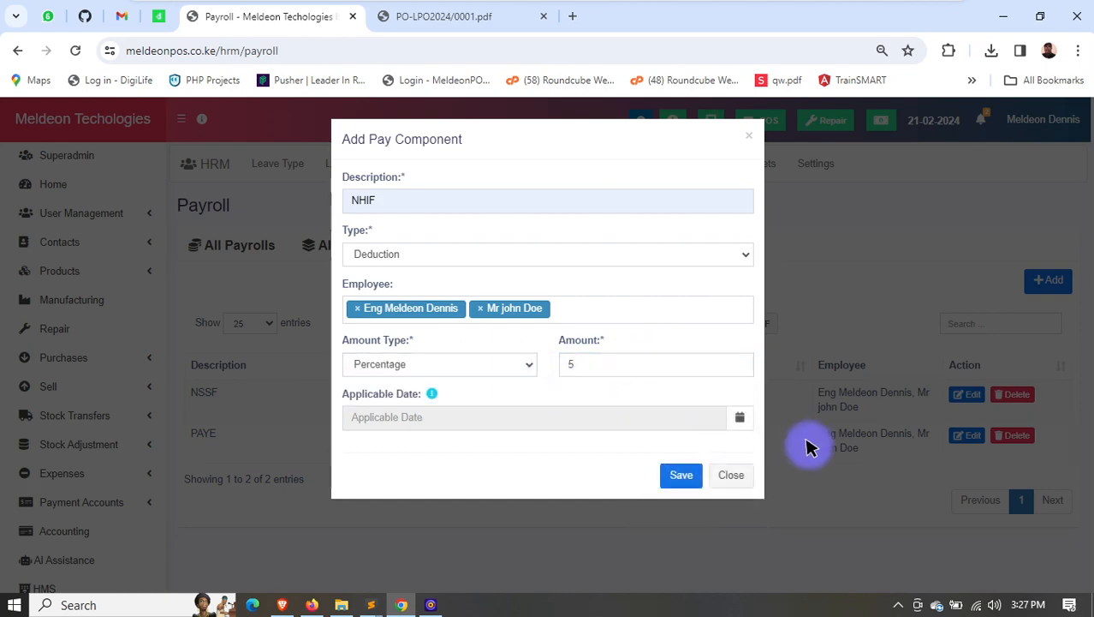
{"action": "left_click", "coordinate": [677, 475]}
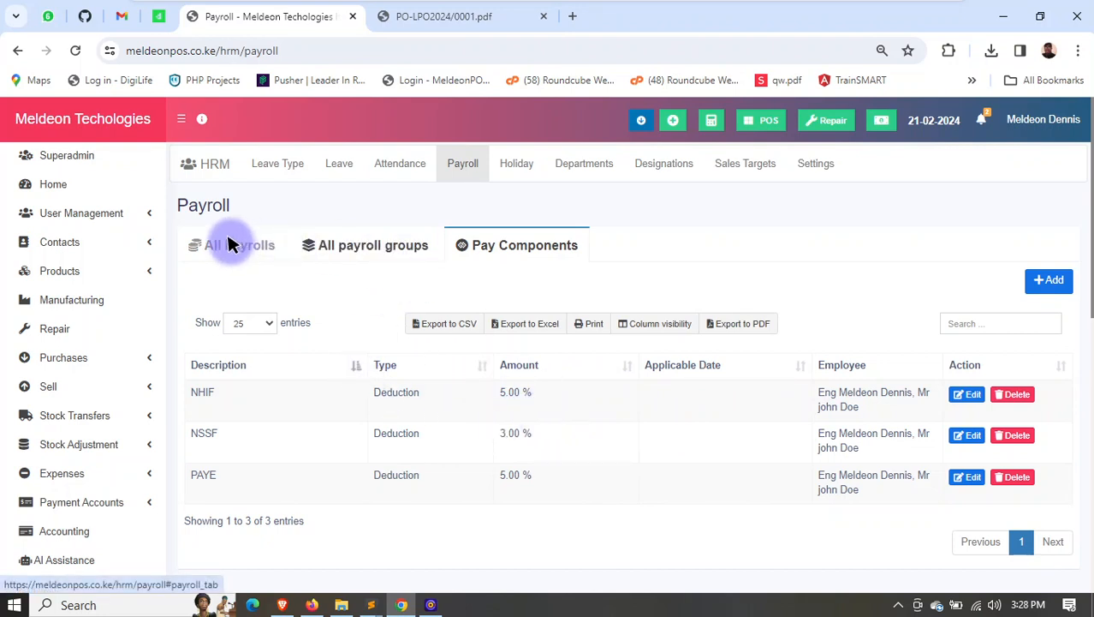
- Update the payroll details of the user with ID 1: primary work location Meldeon Techologies ltd (BL0001), basic salary 100000 per month
{"action": "left_click", "coordinate": [86, 212]}
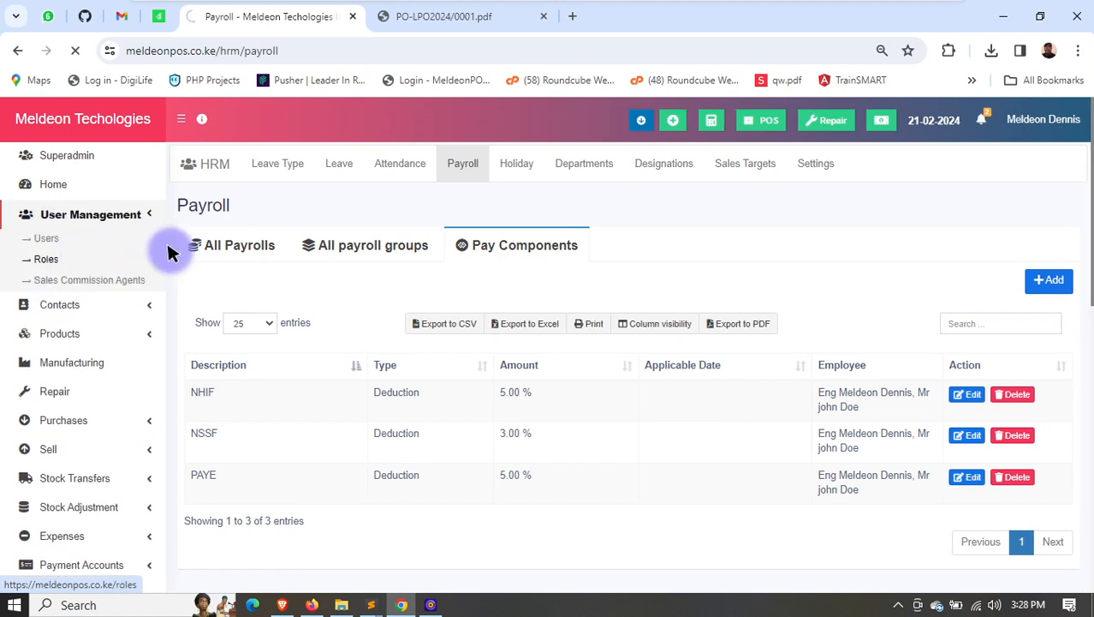
{"action": "scroll", "coordinate": [734, 368], "scroll_direction": "down", "scroll_amount": 2}
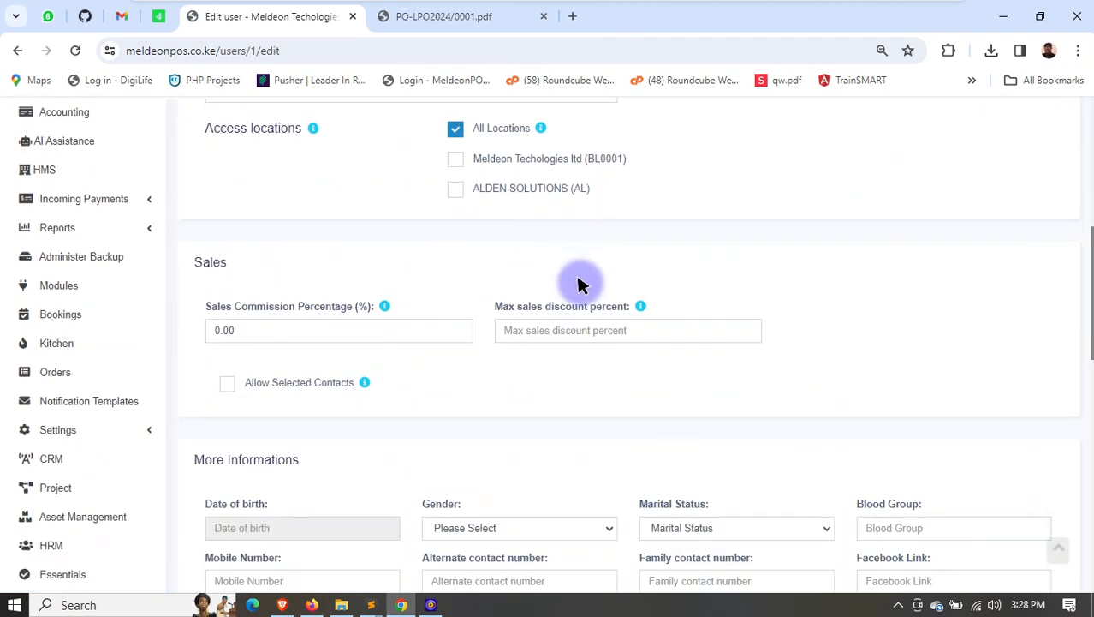
{"action": "scroll", "coordinate": [574, 359], "scroll_direction": "down", "scroll_amount": 15}
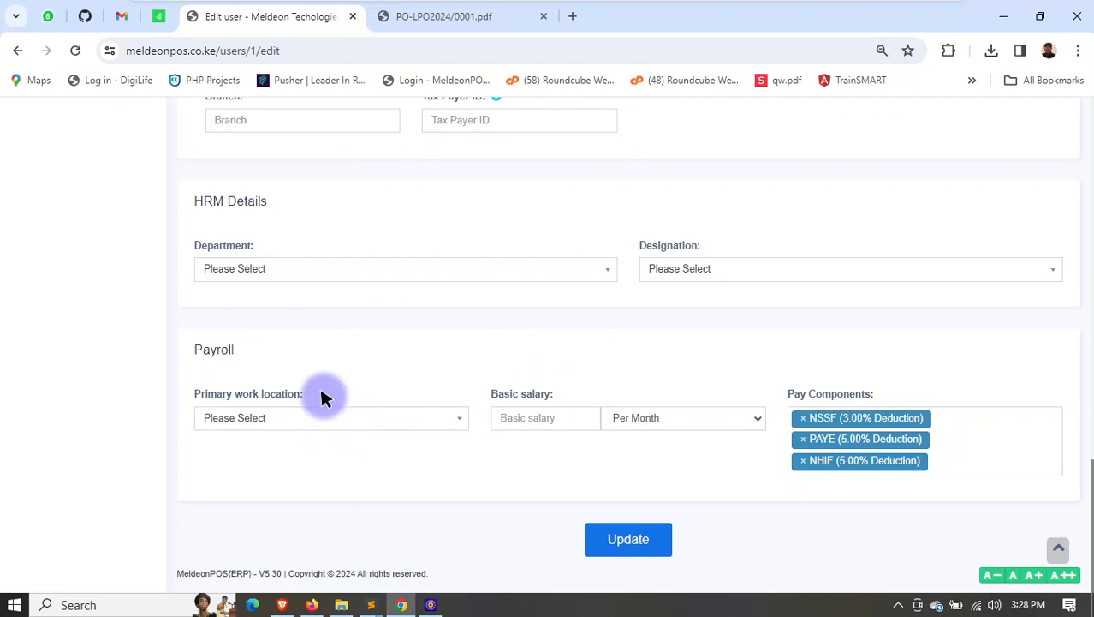
{"action": "left_click", "coordinate": [330, 420]}
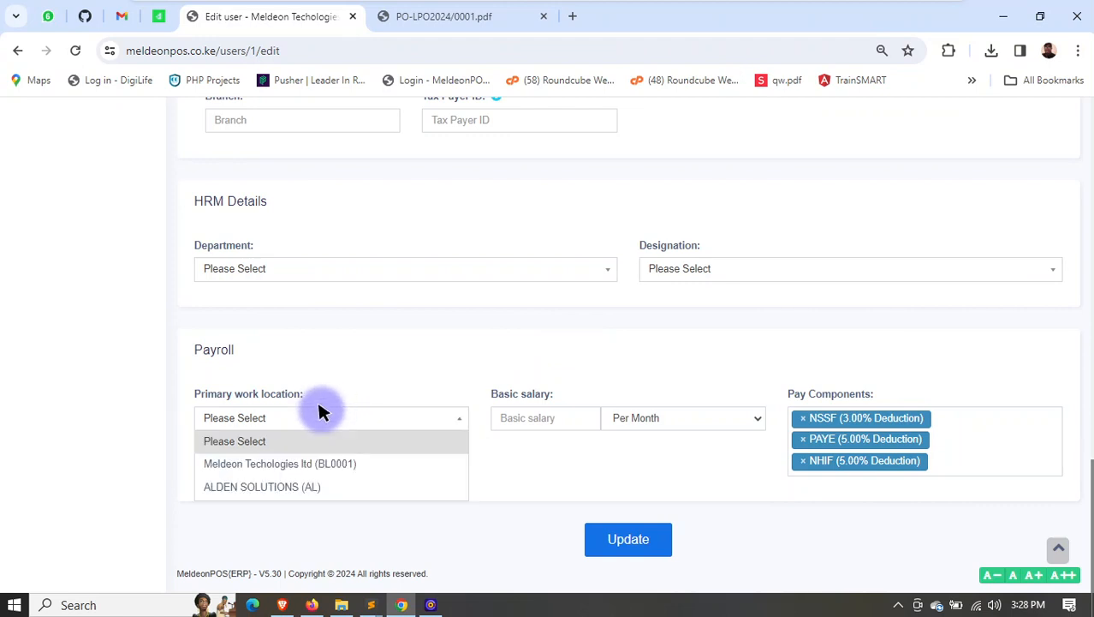
{"action": "left_click", "coordinate": [304, 460]}
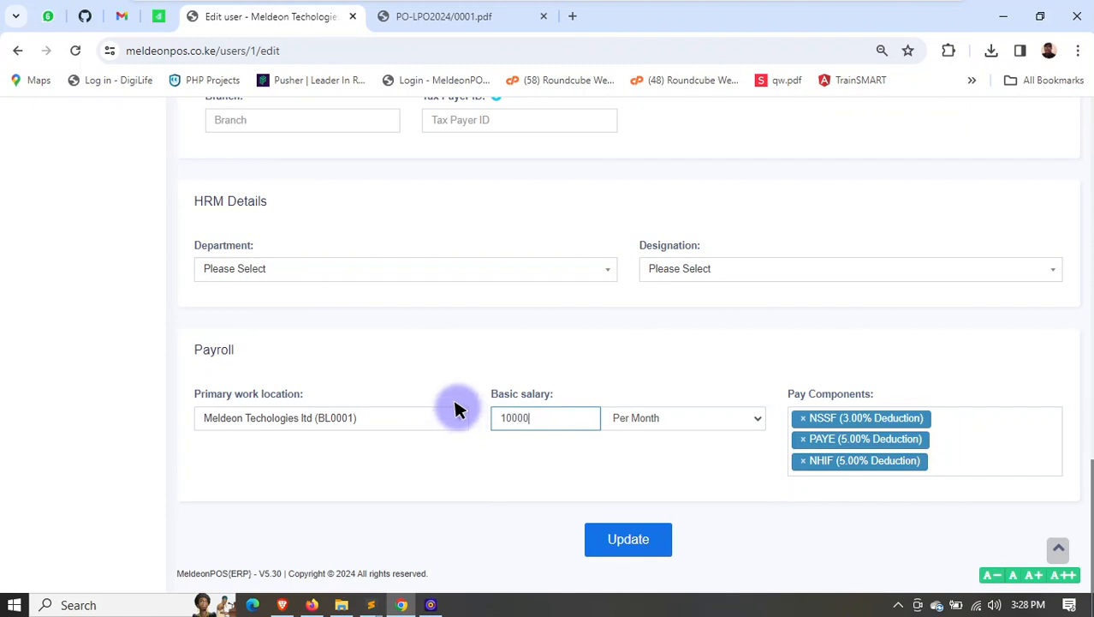
{"action": "left_click", "coordinate": [658, 547]}
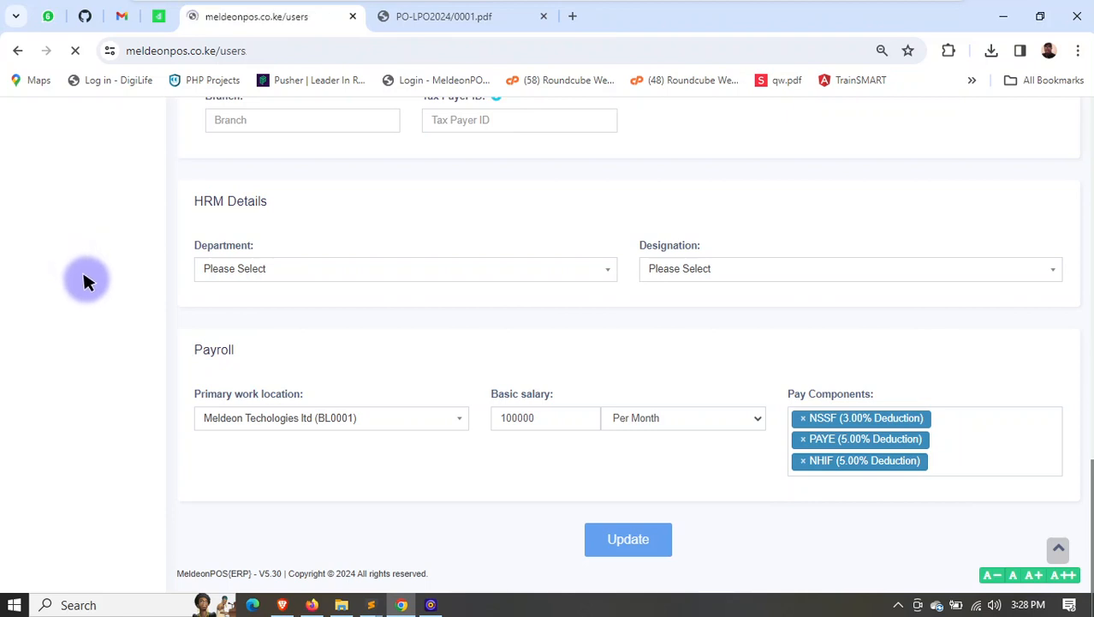
- Start a February 2024 payroll in HRM for the first listed employee at Meldeon Techologies ltd (BL0001)
{"action": "scroll", "coordinate": [74, 288], "scroll_direction": "down", "scroll_amount": 5}
{"action": "scroll", "coordinate": [58, 364], "scroll_direction": "down", "scroll_amount": 1}
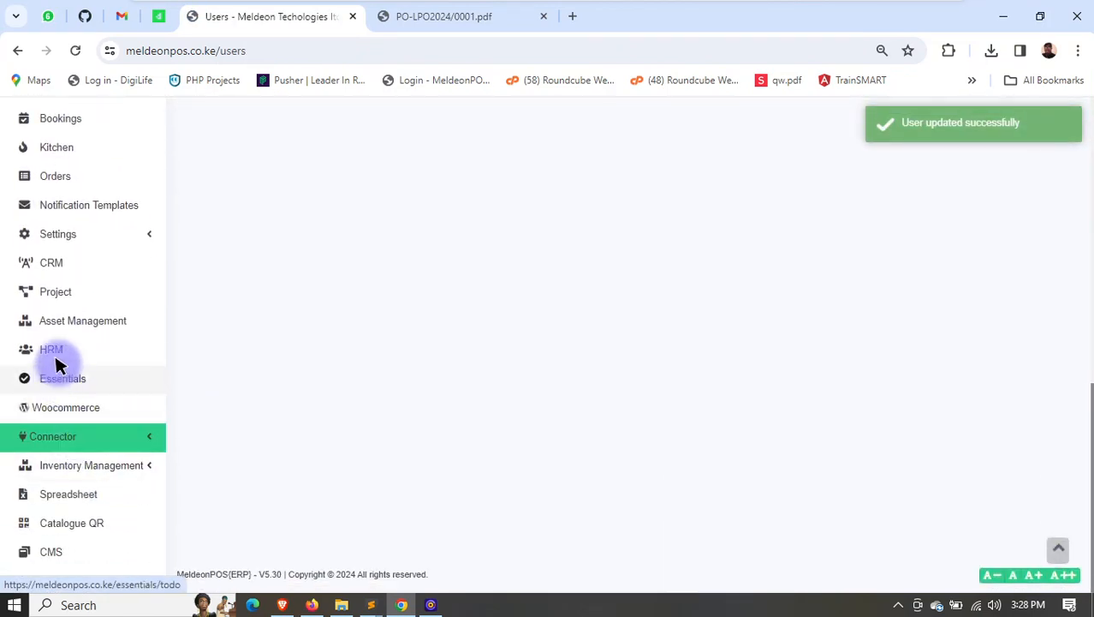
{"action": "left_click", "coordinate": [49, 352]}
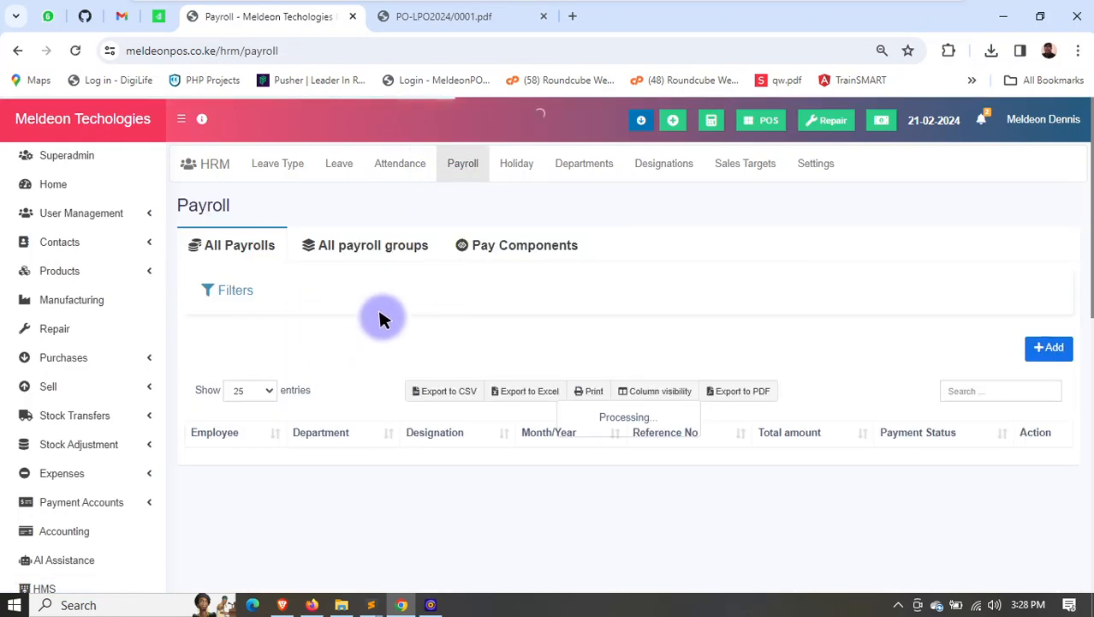
{"action": "left_click", "coordinate": [1046, 346]}
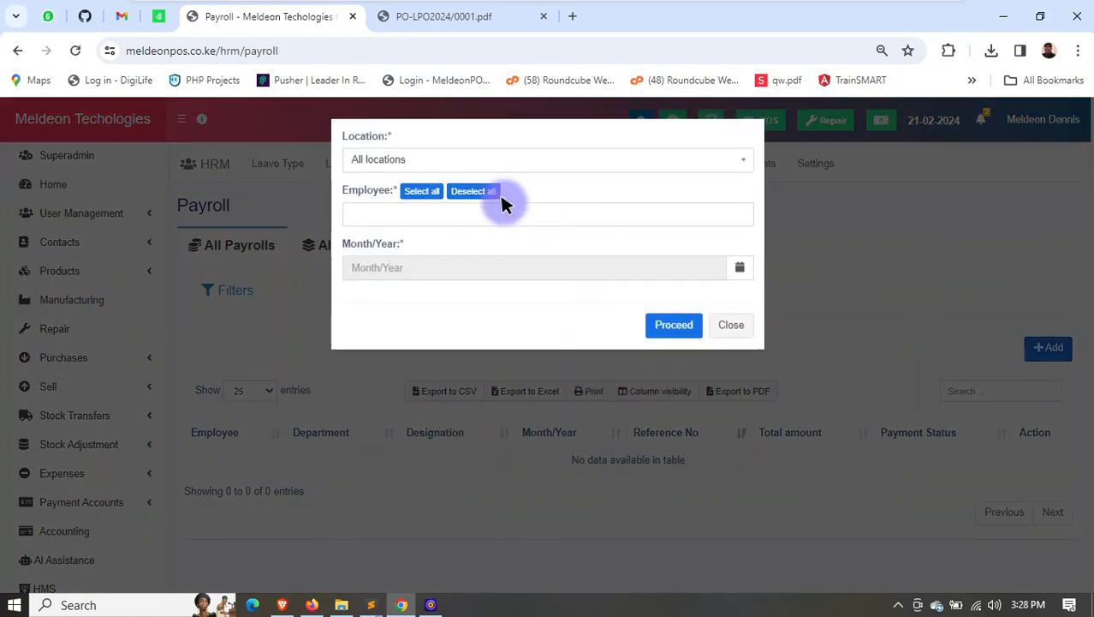
{"action": "left_click", "coordinate": [383, 213]}
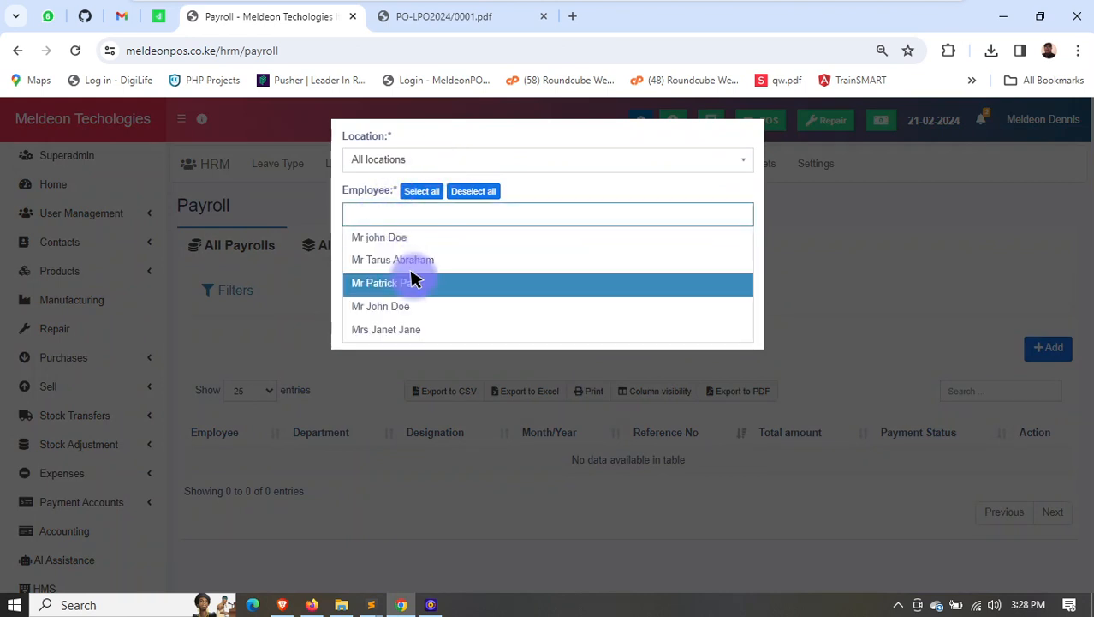
{"action": "left_click", "coordinate": [425, 162]}
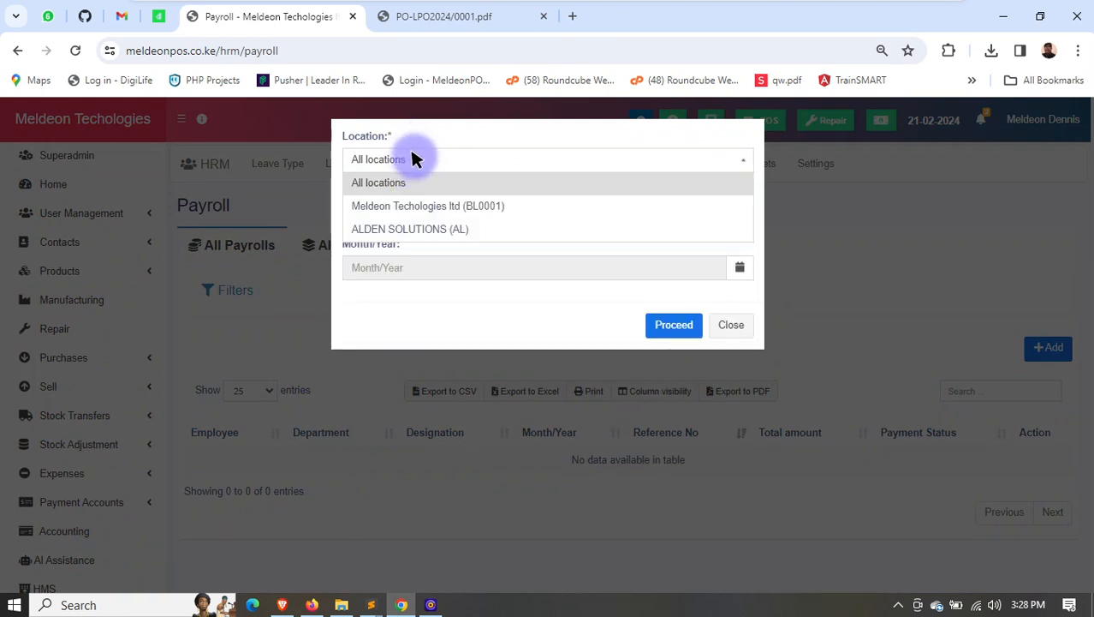
{"action": "left_click", "coordinate": [417, 204]}
{"action": "left_click", "coordinate": [419, 214]}
{"action": "left_click", "coordinate": [422, 236]}
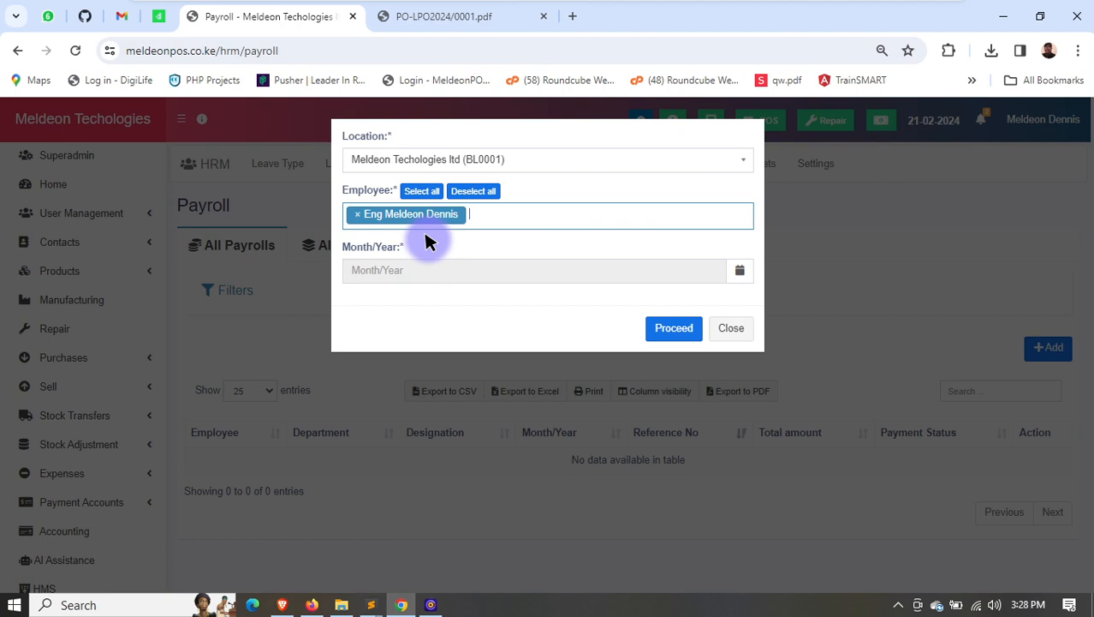
{"action": "left_click", "coordinate": [506, 269]}
{"action": "left_click", "coordinate": [395, 142]}
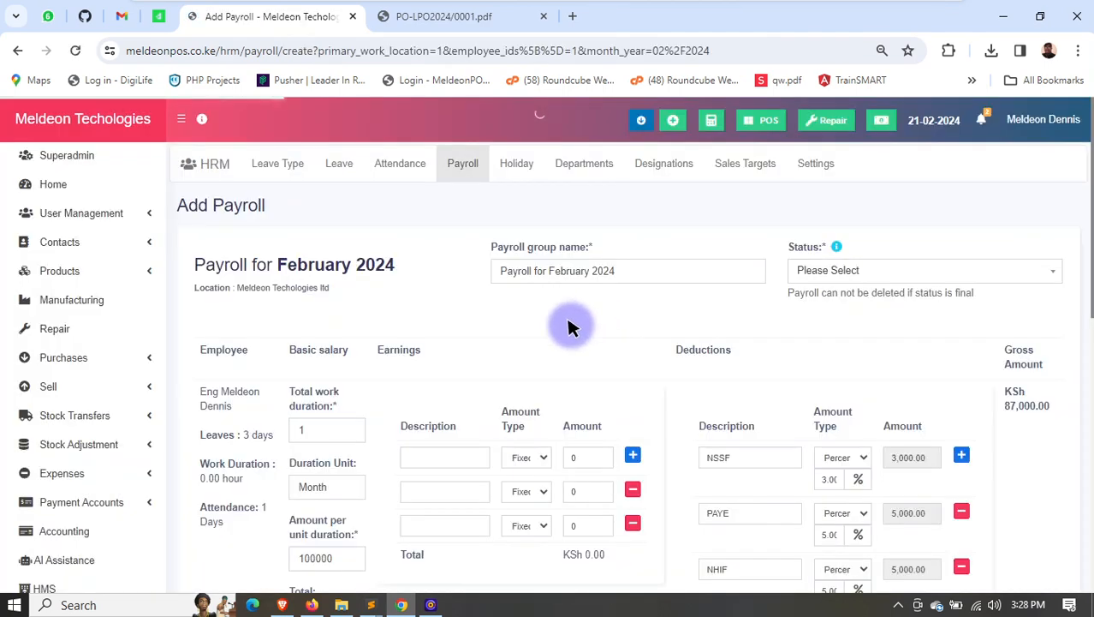
- Check the earnings and deductions, set the February 2024 payroll's status to Final, choose Send Notification, and save the payroll
{"action": "scroll", "coordinate": [765, 246], "scroll_direction": "down", "scroll_amount": 3}
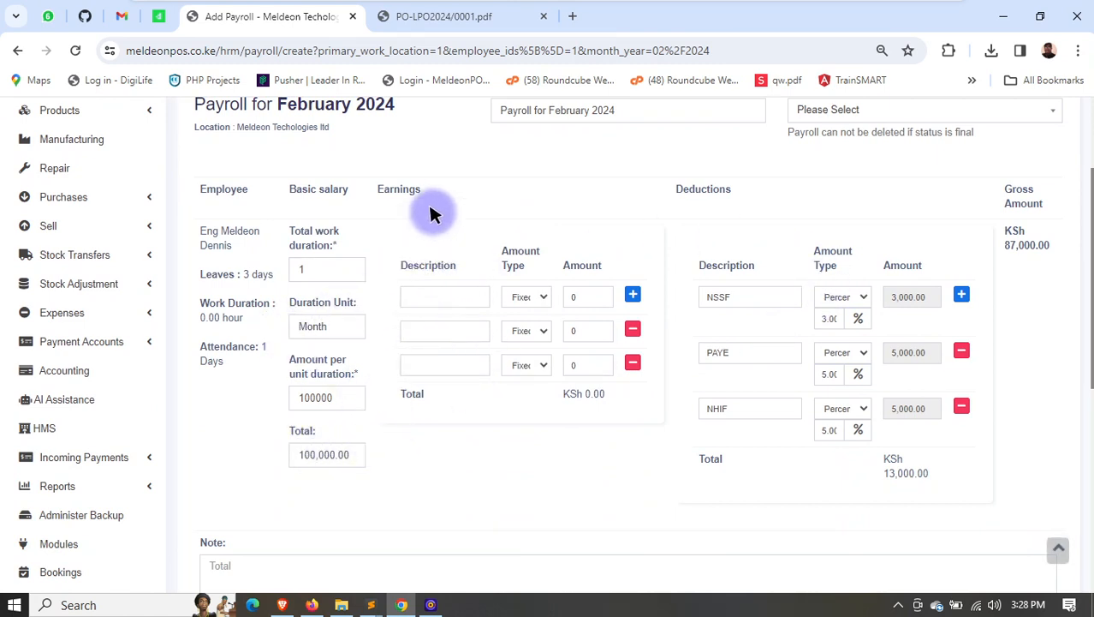
{"action": "double_click", "coordinate": [399, 189]}
{"action": "left_click_drag", "start_coordinate": [678, 190], "coordinate": [732, 193]}
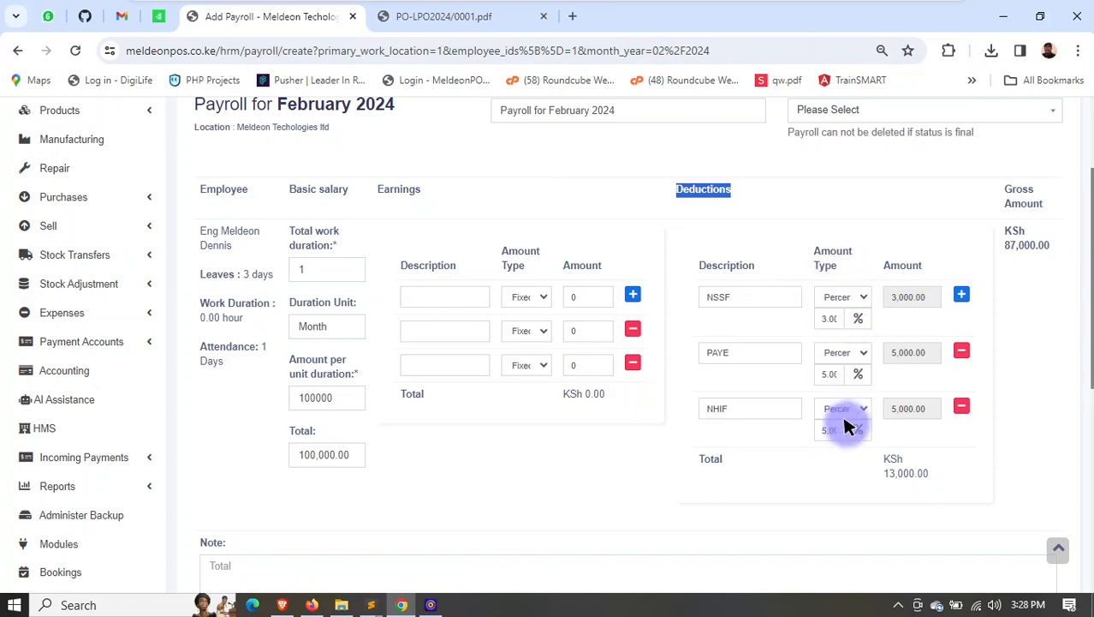
{"action": "left_click", "coordinate": [891, 472]}
{"action": "scroll", "coordinate": [970, 269], "scroll_direction": "up", "scroll_amount": 2}
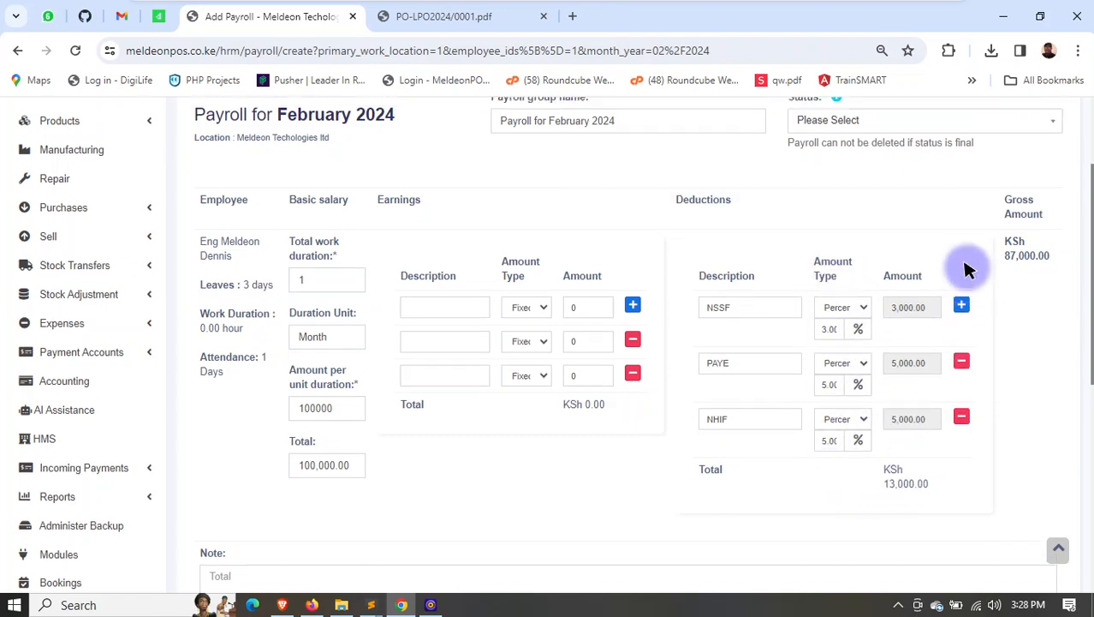
{"action": "left_click", "coordinate": [832, 272]}
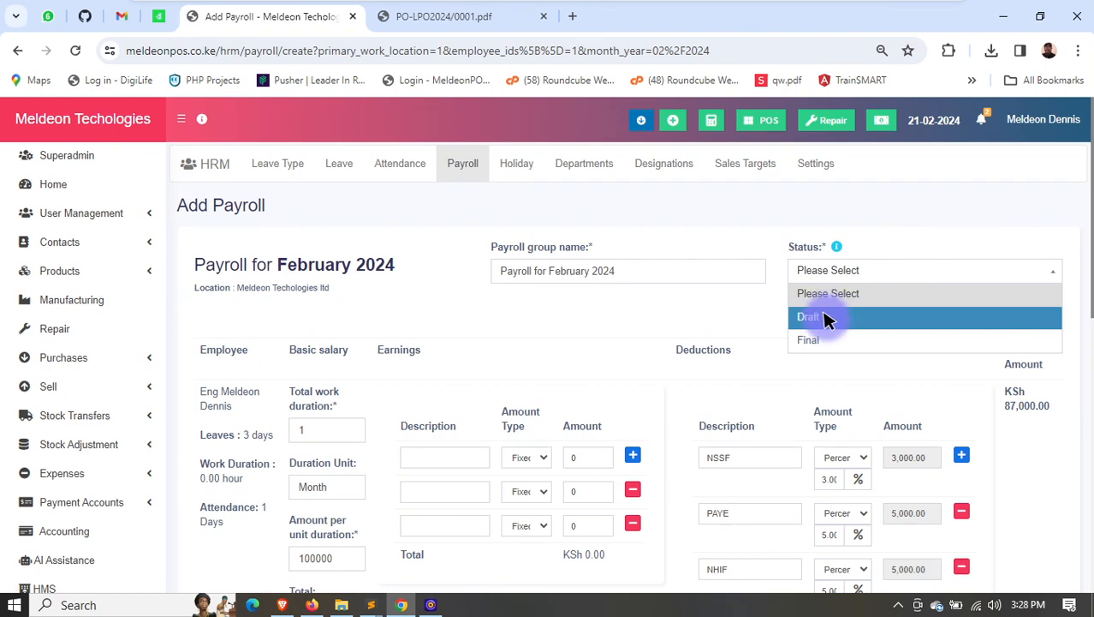
{"action": "left_click", "coordinate": [817, 339]}
{"action": "left_click_drag", "start_coordinate": [1034, 430], "coordinate": [1051, 414]}
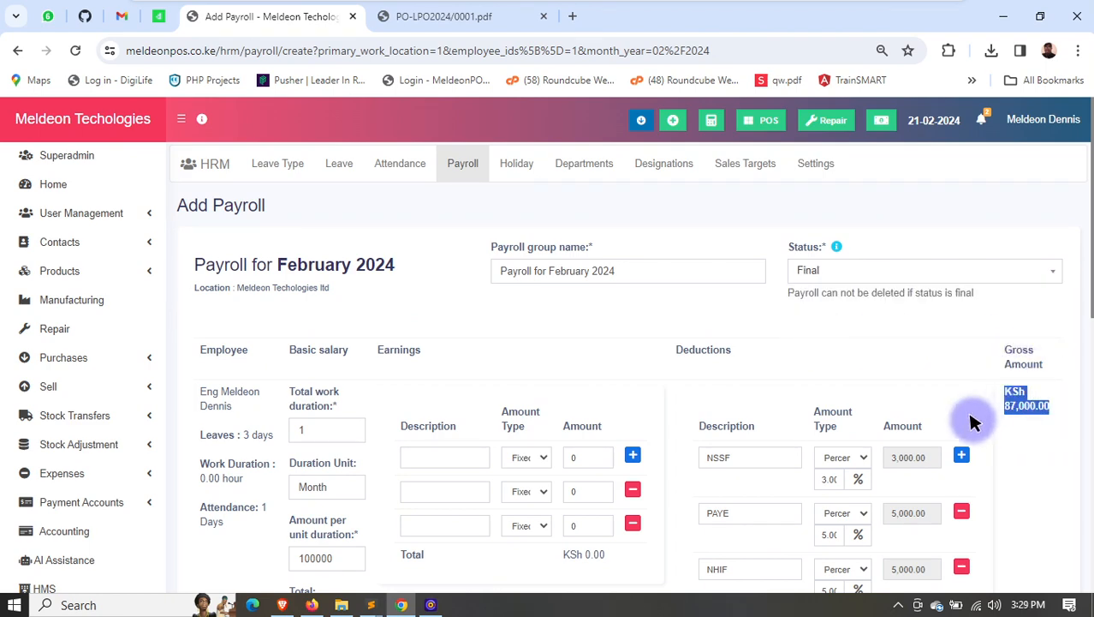
{"action": "scroll", "coordinate": [972, 421], "scroll_direction": "down", "scroll_amount": 5}
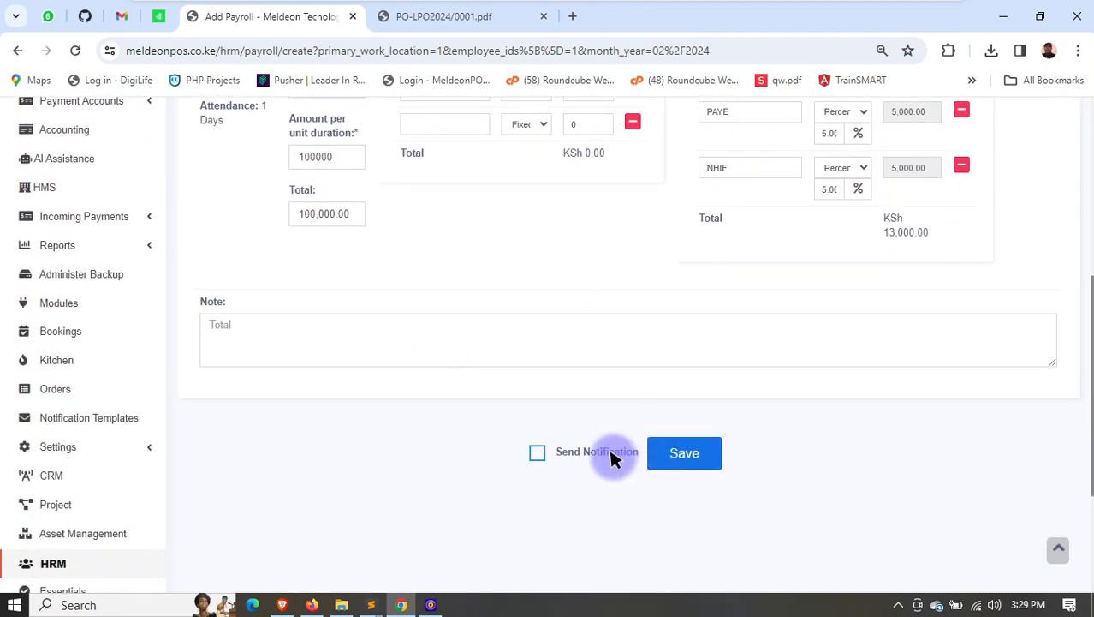
{"action": "left_click", "coordinate": [613, 459]}
{"action": "left_click", "coordinate": [672, 462]}
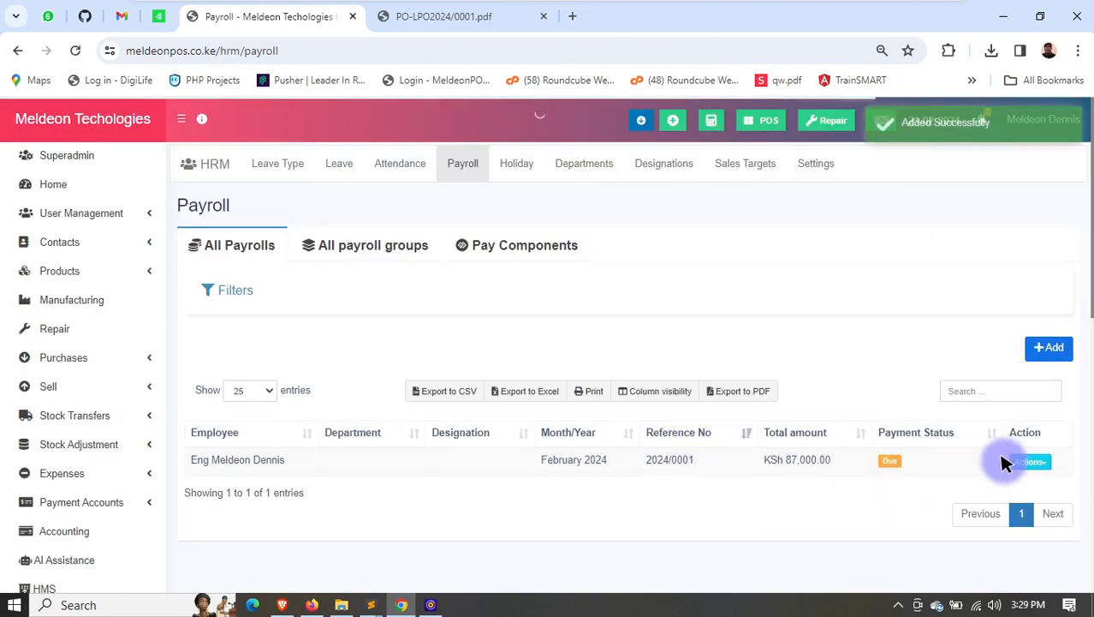
- View the employee's February 2024 payslip, examine its earnings, deductions, net pay and payment info, and close it
{"action": "left_click", "coordinate": [981, 480]}
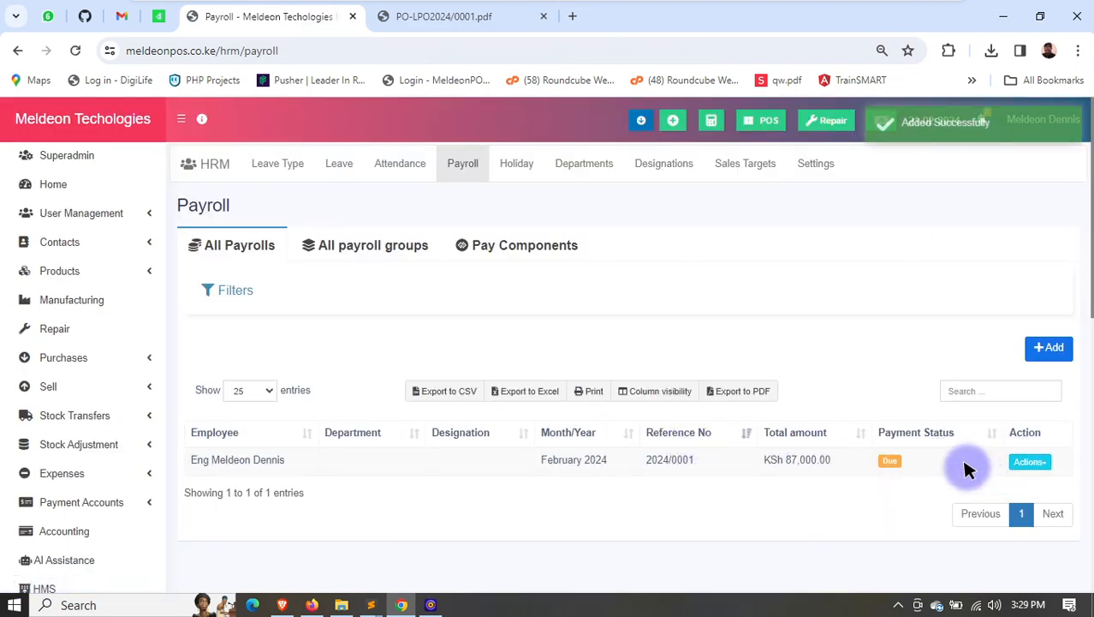
{"action": "left_click_drag", "start_coordinate": [262, 144], "coordinate": [718, 307]}
{"action": "scroll", "coordinate": [717, 307], "scroll_direction": "down", "scroll_amount": 1}
{"action": "left_click", "coordinate": [718, 306]}
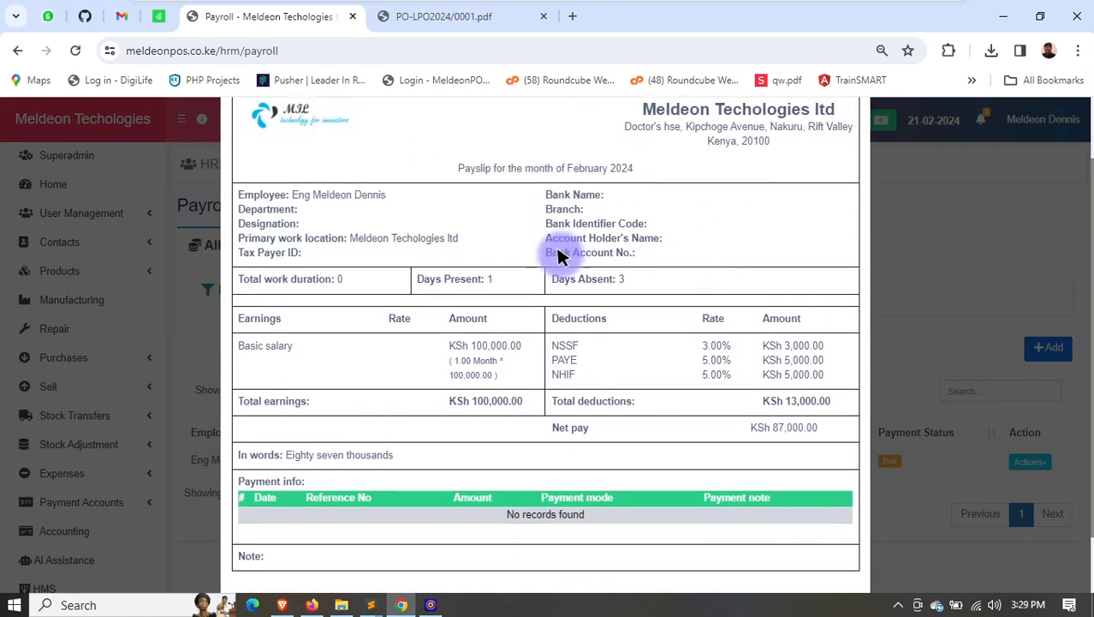
{"action": "scroll", "coordinate": [561, 346], "scroll_direction": "down", "scroll_amount": 1}
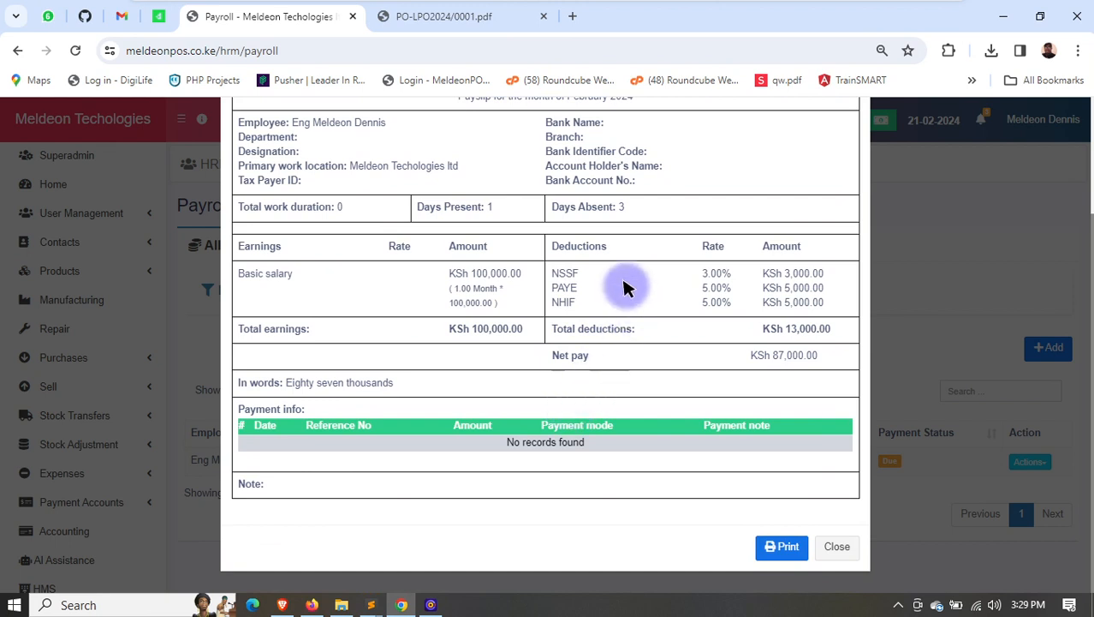
{"action": "left_click_drag", "start_coordinate": [482, 318], "coordinate": [735, 377]}
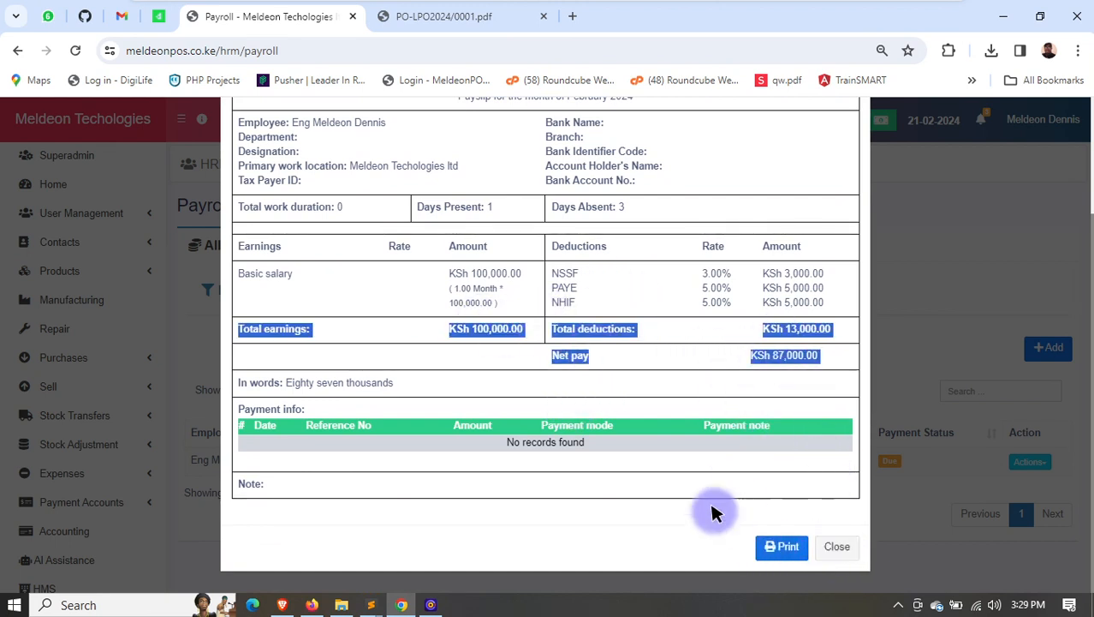
{"action": "left_click", "coordinate": [685, 333]}
{"action": "scroll", "coordinate": [745, 368], "scroll_direction": "up", "scroll_amount": 2}
{"action": "scroll", "coordinate": [755, 383], "scroll_direction": "down", "scroll_amount": 2}
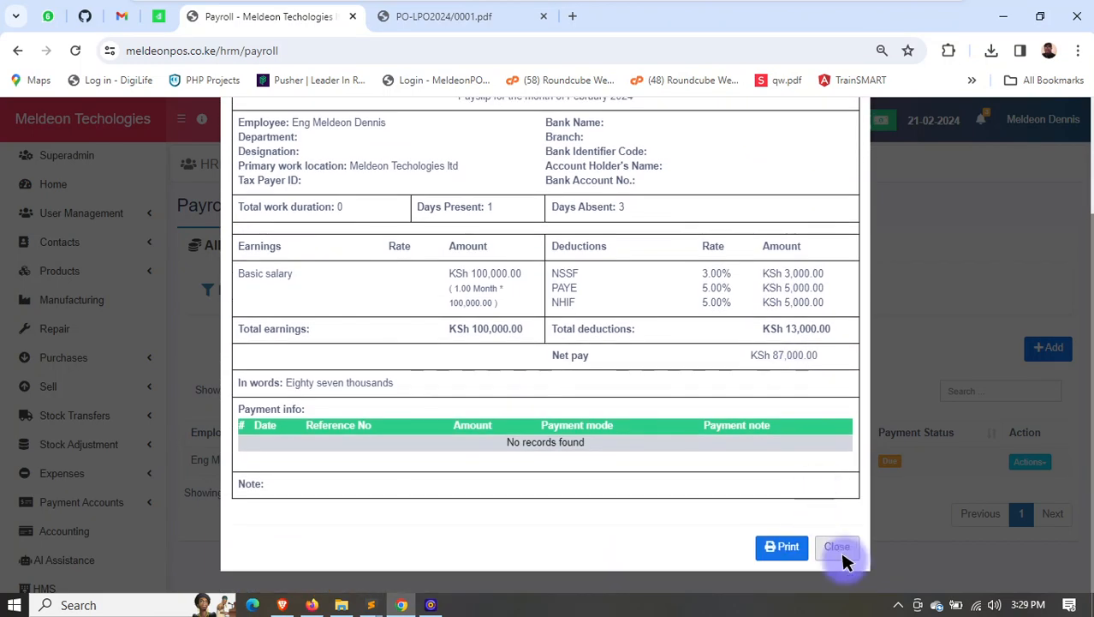
{"action": "left_click", "coordinate": [838, 546]}
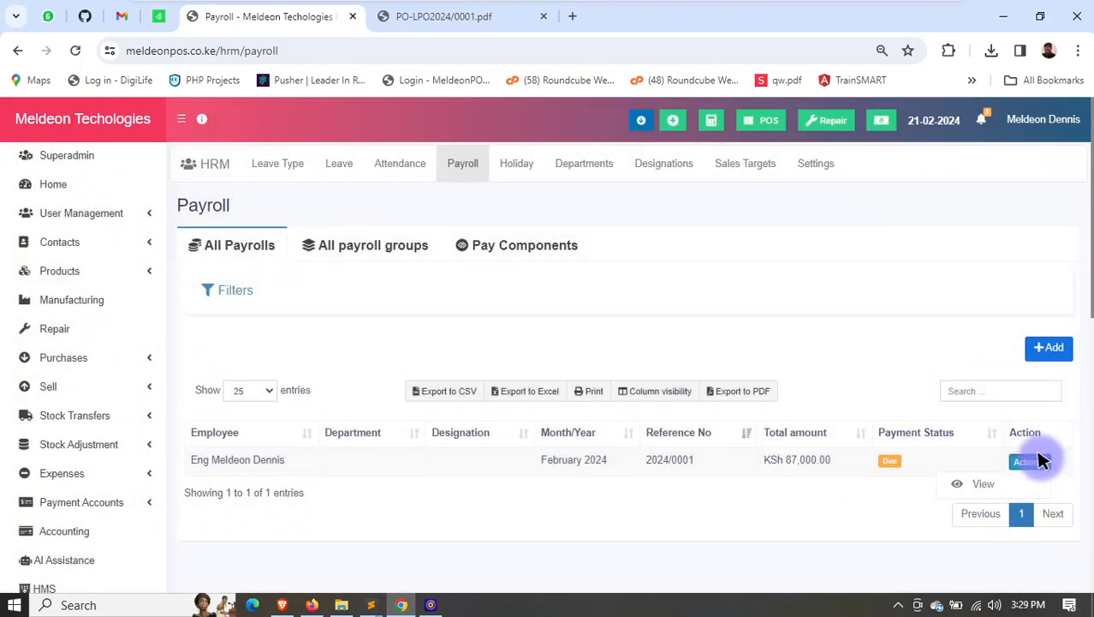
- Pay the February 2024 payroll group from the Mpesa Till account using MPesa as the payment method
{"action": "left_click", "coordinate": [370, 242]}
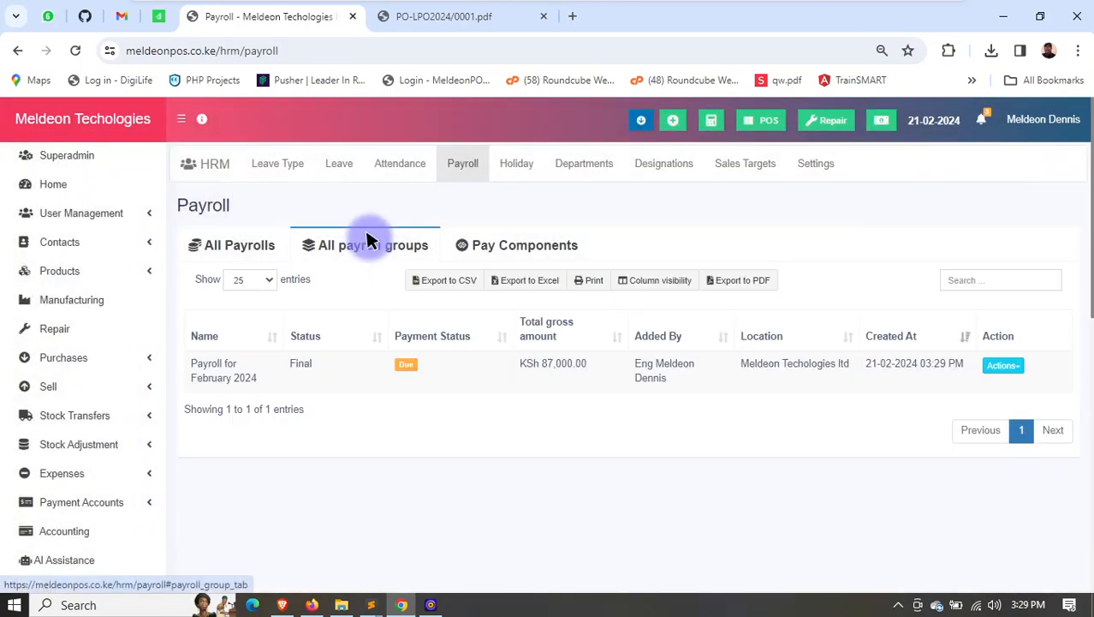
{"action": "left_click", "coordinate": [1009, 363]}
{"action": "left_click", "coordinate": [979, 425]}
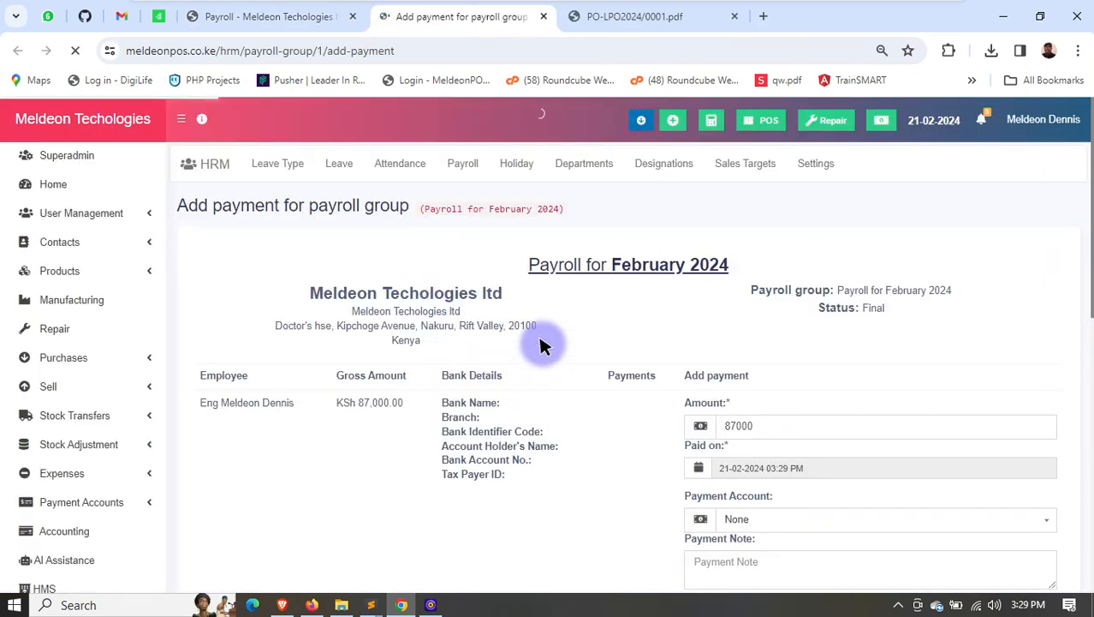
{"action": "scroll", "coordinate": [542, 342], "scroll_direction": "down", "scroll_amount": 3}
{"action": "left_click", "coordinate": [739, 275]}
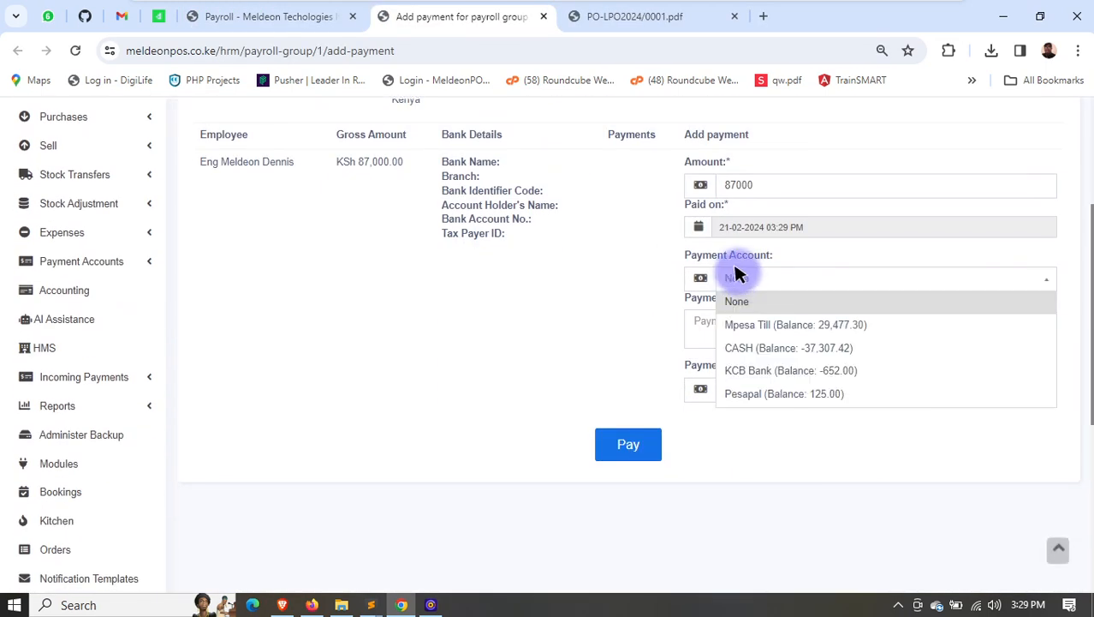
{"action": "left_click", "coordinate": [805, 327]}
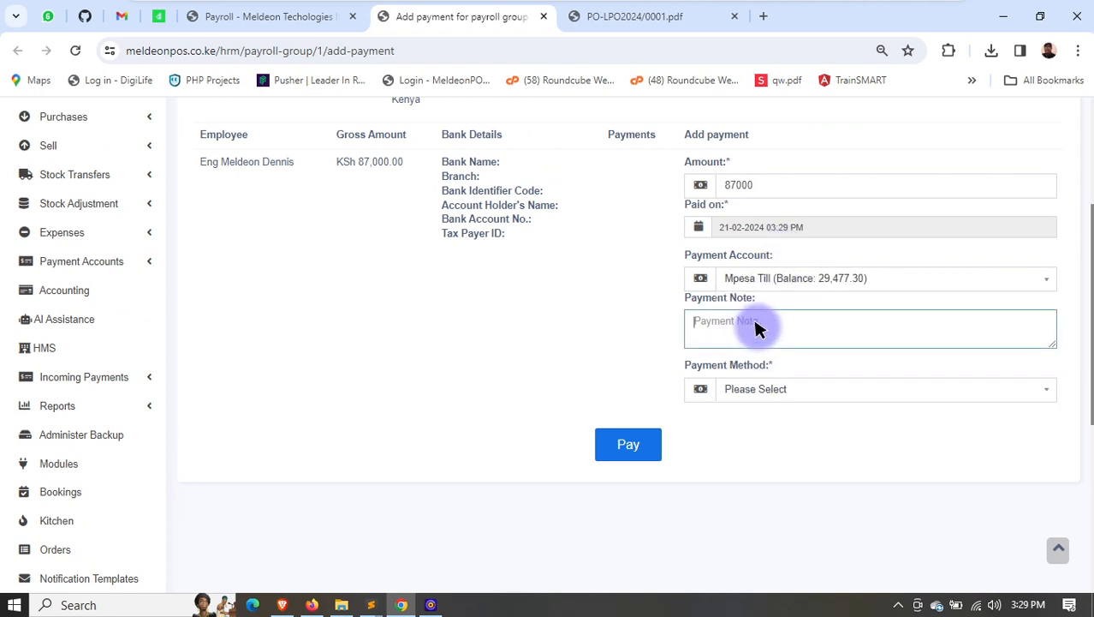
{"action": "left_click", "coordinate": [755, 389]}
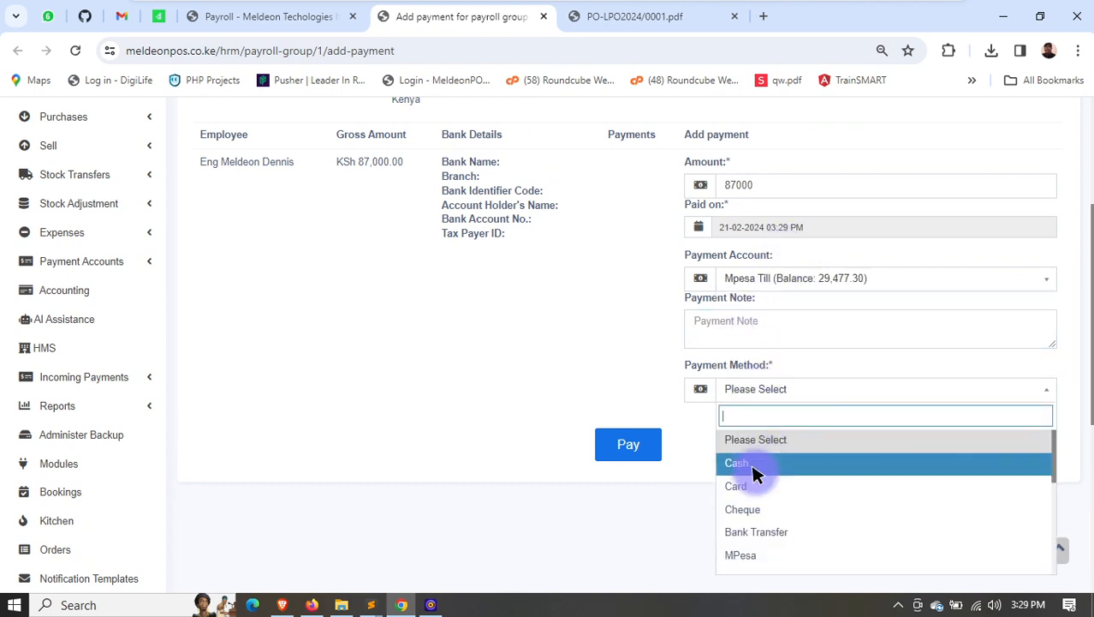
{"action": "left_click", "coordinate": [756, 552]}
{"action": "scroll", "coordinate": [685, 403], "scroll_direction": "up", "scroll_amount": 1}
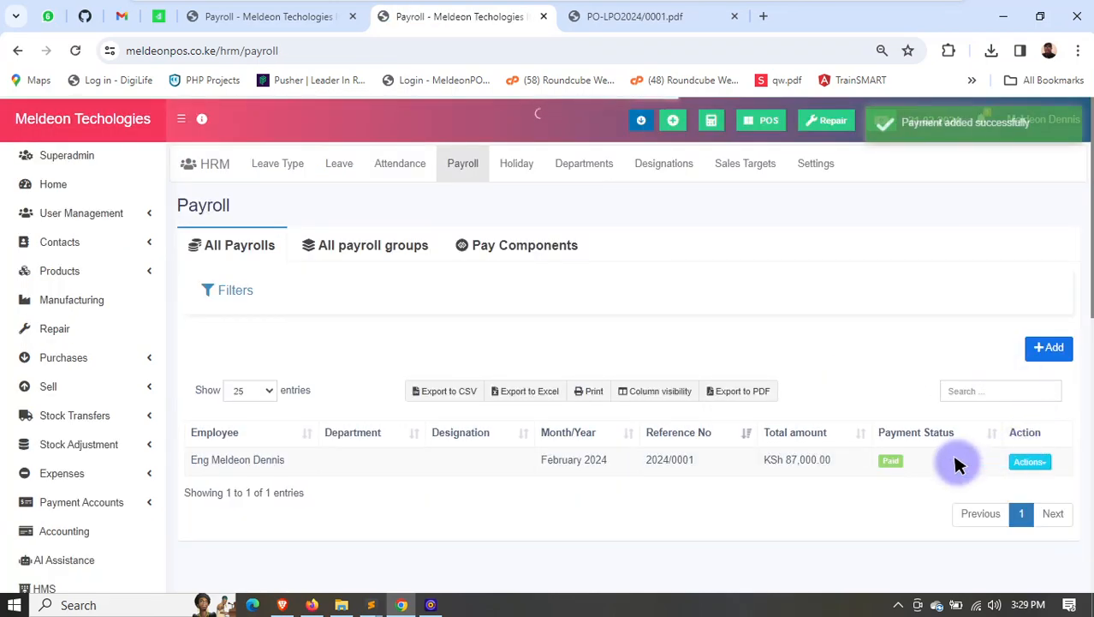
- Reopen the employee's February 2024 payslip to examine the recorded payment info and payslip heading, and close it
{"action": "scroll", "coordinate": [957, 463], "scroll_direction": "down", "scroll_amount": 1}
{"action": "left_click", "coordinate": [981, 405]}
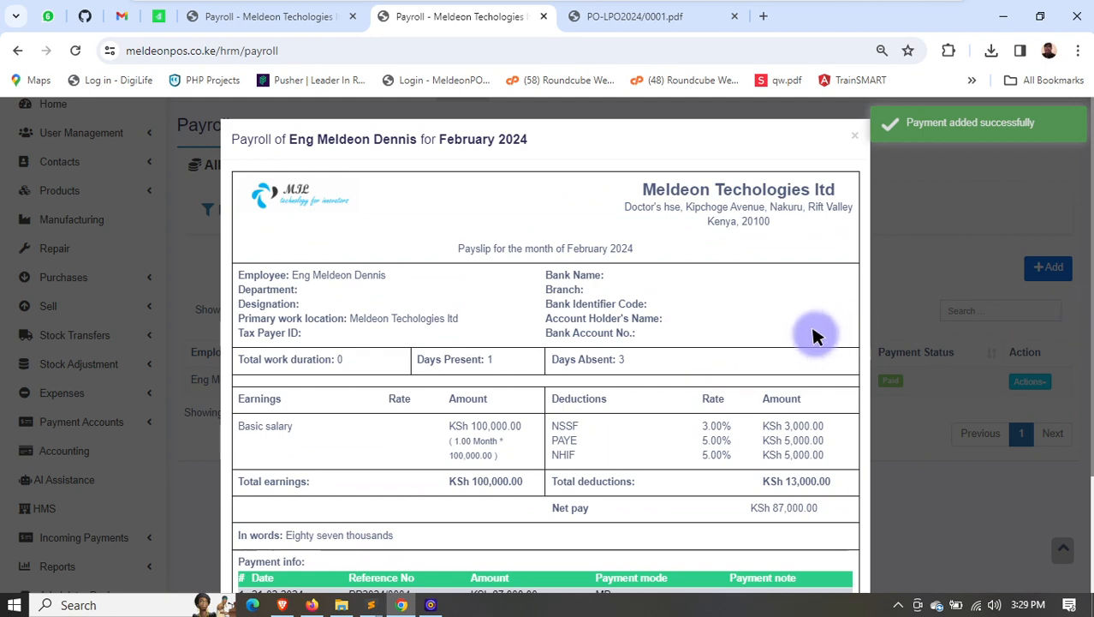
{"action": "scroll", "coordinate": [817, 330], "scroll_direction": "down", "scroll_amount": 3}
{"action": "left_click_drag", "start_coordinate": [573, 474], "coordinate": [847, 547]}
{"action": "scroll", "coordinate": [671, 276], "scroll_direction": "up", "scroll_amount": 3}
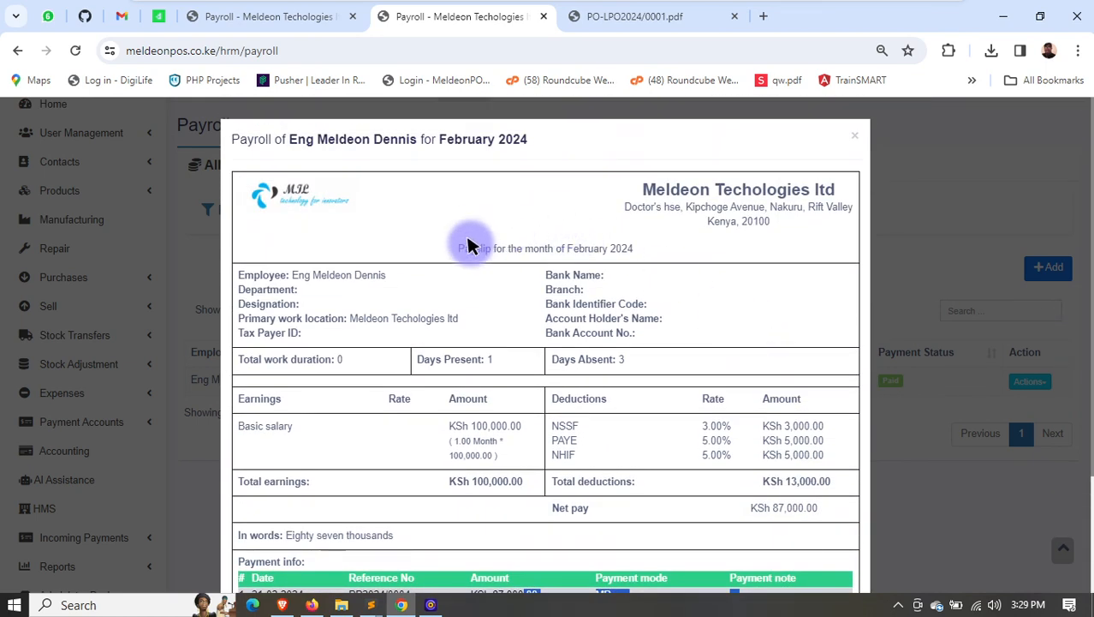
{"action": "left_click_drag", "start_coordinate": [467, 247], "coordinate": [684, 195]}
{"action": "key", "text": "Escape"}
- Open the February 2024 payroll group from the payroll groups list and review its payment details
{"action": "left_click", "coordinate": [324, 160]}
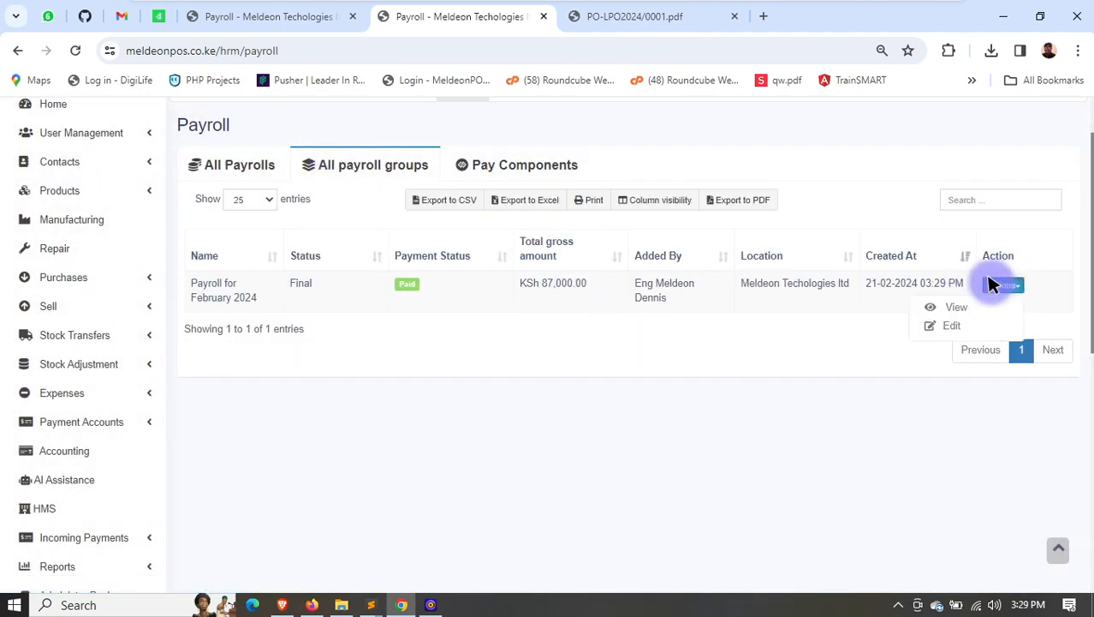
{"action": "left_click", "coordinate": [956, 306]}
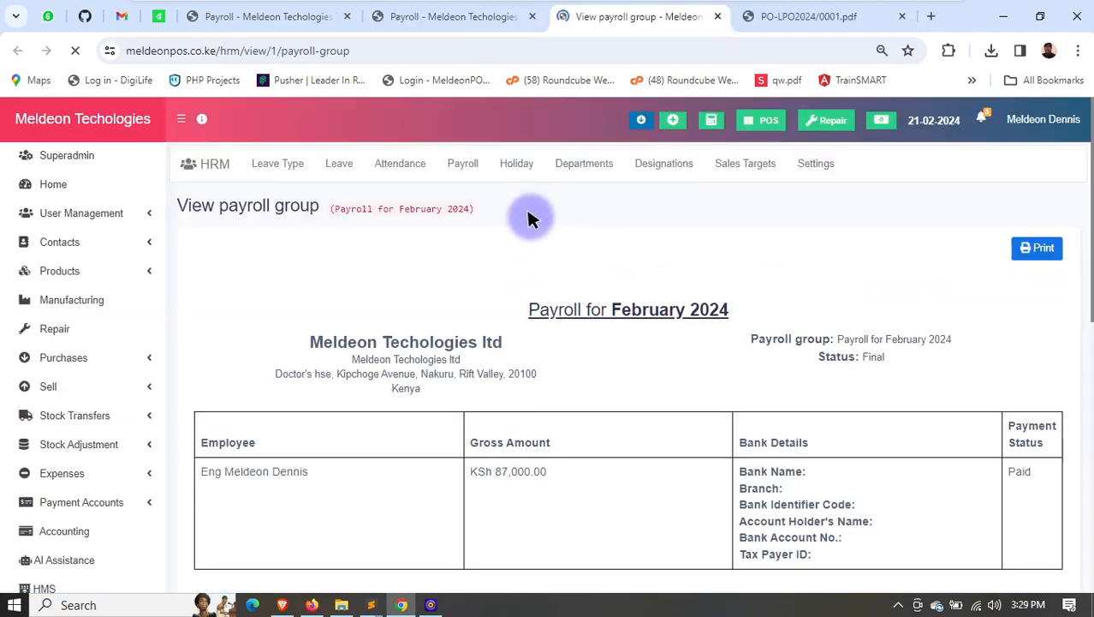
{"action": "scroll", "coordinate": [857, 257], "scroll_direction": "down", "scroll_amount": 2}
{"action": "scroll", "coordinate": [894, 308], "scroll_direction": "up", "scroll_amount": 2}
- Preview the payroll group's printout with Save as PDF as the destination, and cancel printing
{"action": "key", "text": "ctrl+p"}
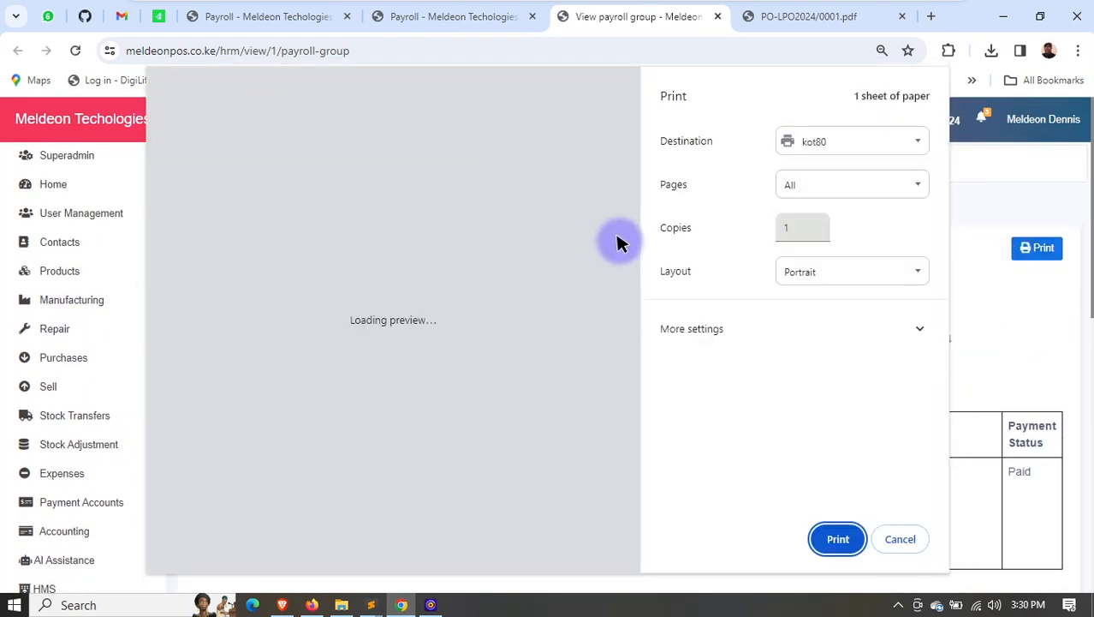
{"action": "left_click", "coordinate": [819, 140]}
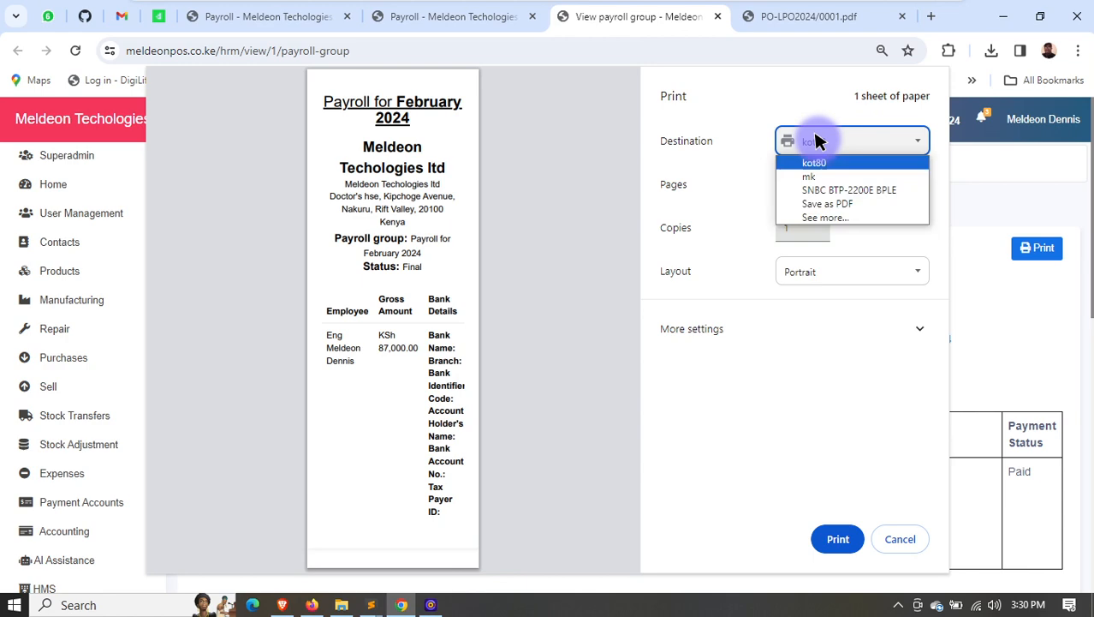
{"action": "left_click", "coordinate": [826, 203]}
{"action": "left_click_drag", "start_coordinate": [460, 238], "coordinate": [237, 212]}
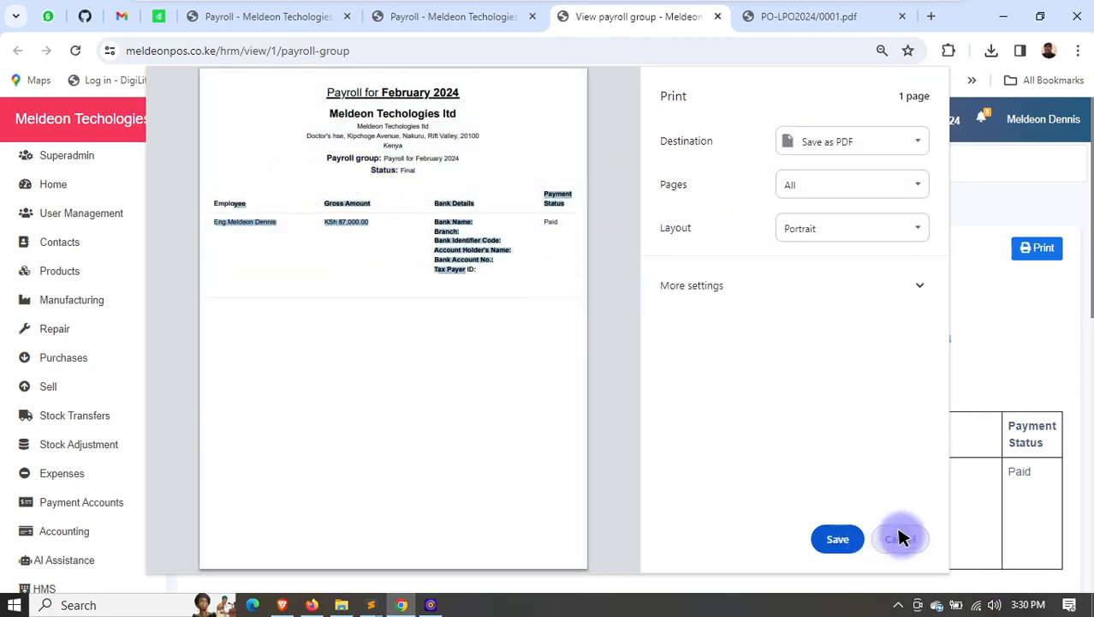
{"action": "left_click", "coordinate": [900, 537]}
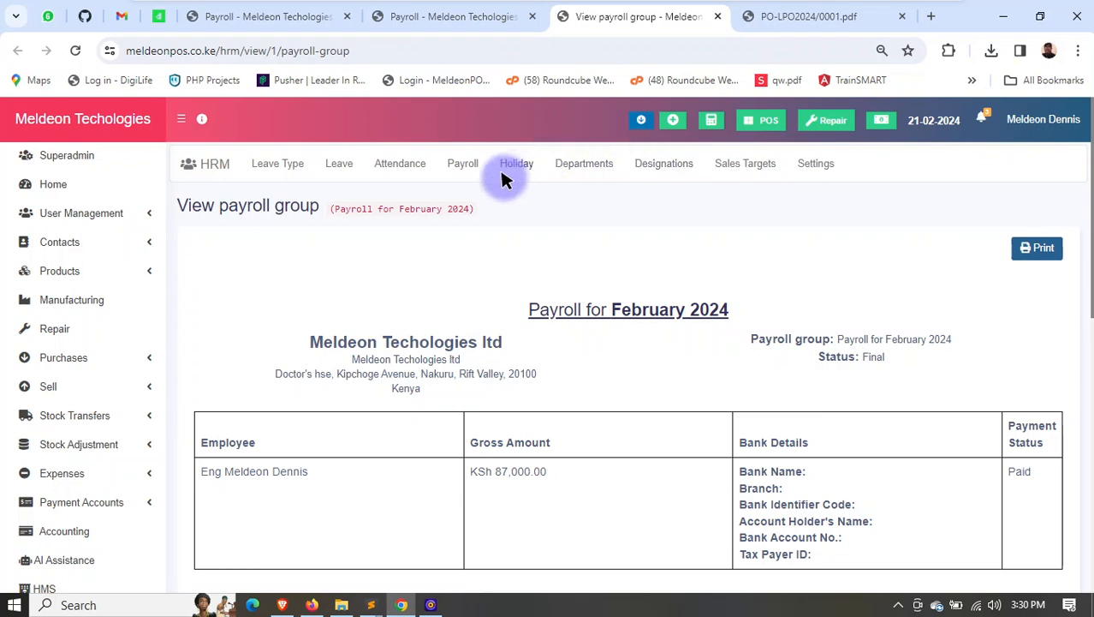
{"action": "scroll", "coordinate": [25, 450], "scroll_direction": "down", "scroll_amount": 2}
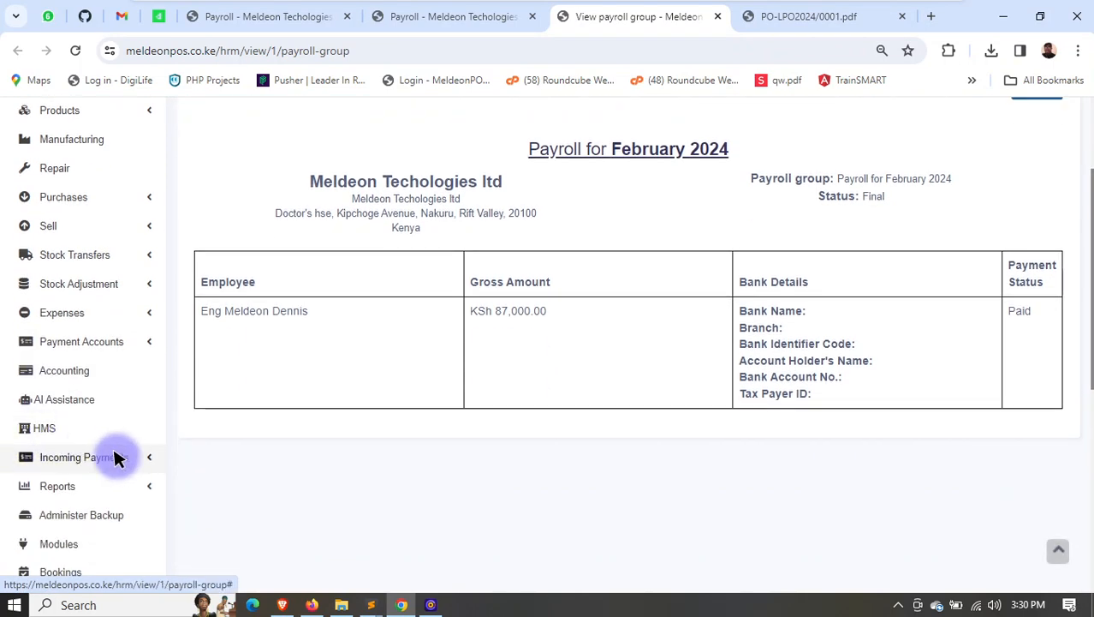
- Open the WooCommerce API settings and look through the API, product sync and order sync sections
{"action": "scroll", "coordinate": [117, 458], "scroll_direction": "down", "scroll_amount": 3}
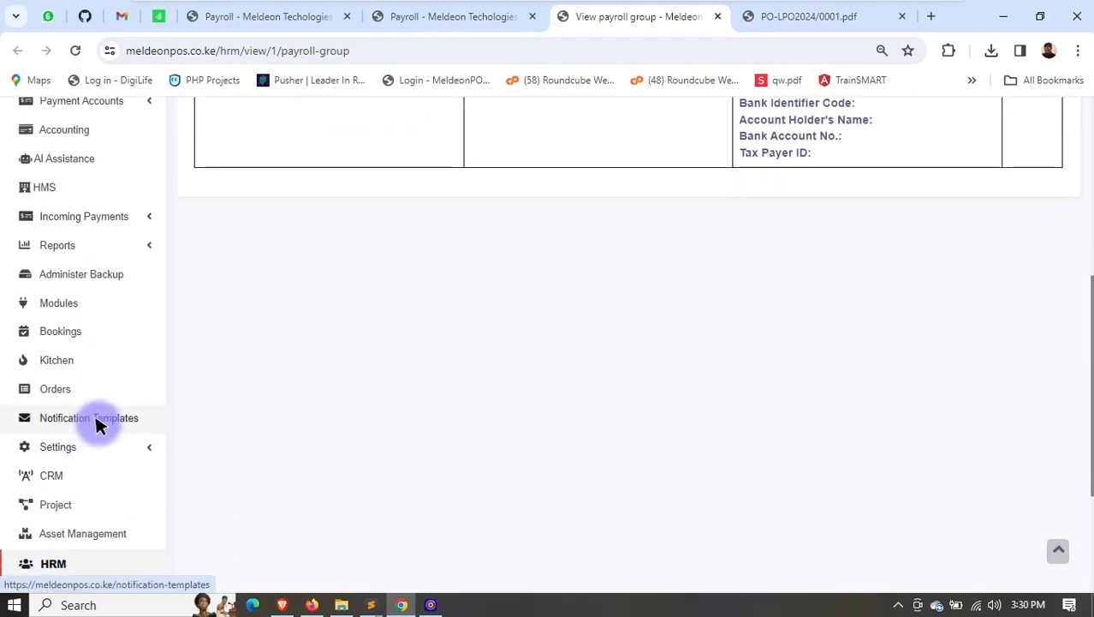
{"action": "scroll", "coordinate": [85, 428], "scroll_direction": "down", "scroll_amount": 3}
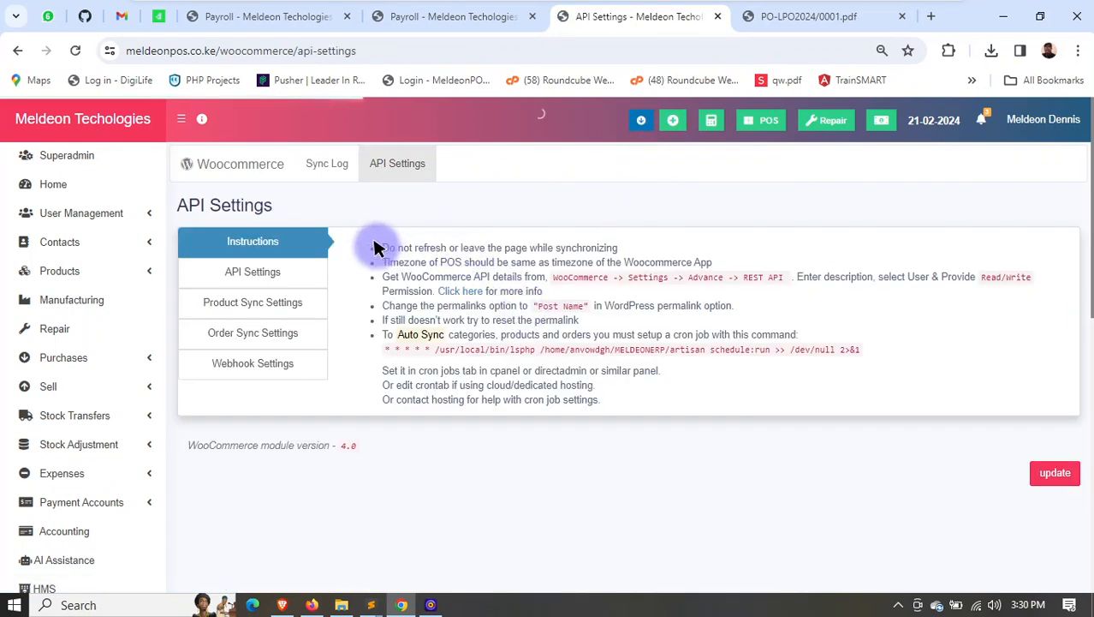
{"action": "left_click", "coordinate": [244, 282]}
{"action": "left_click", "coordinate": [257, 304]}
{"action": "left_click", "coordinate": [259, 332]}
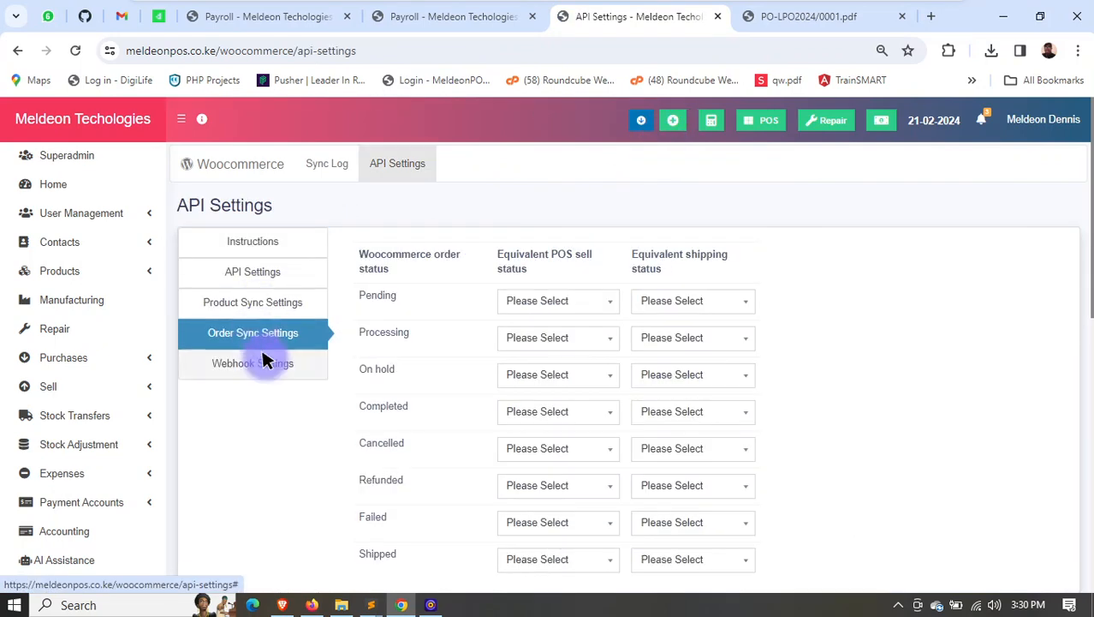
- Examine the WooCommerce webhook secret fields for created, updated, deleted and restored orders
{"action": "left_click", "coordinate": [259, 363]}
{"action": "left_click", "coordinate": [376, 300]}
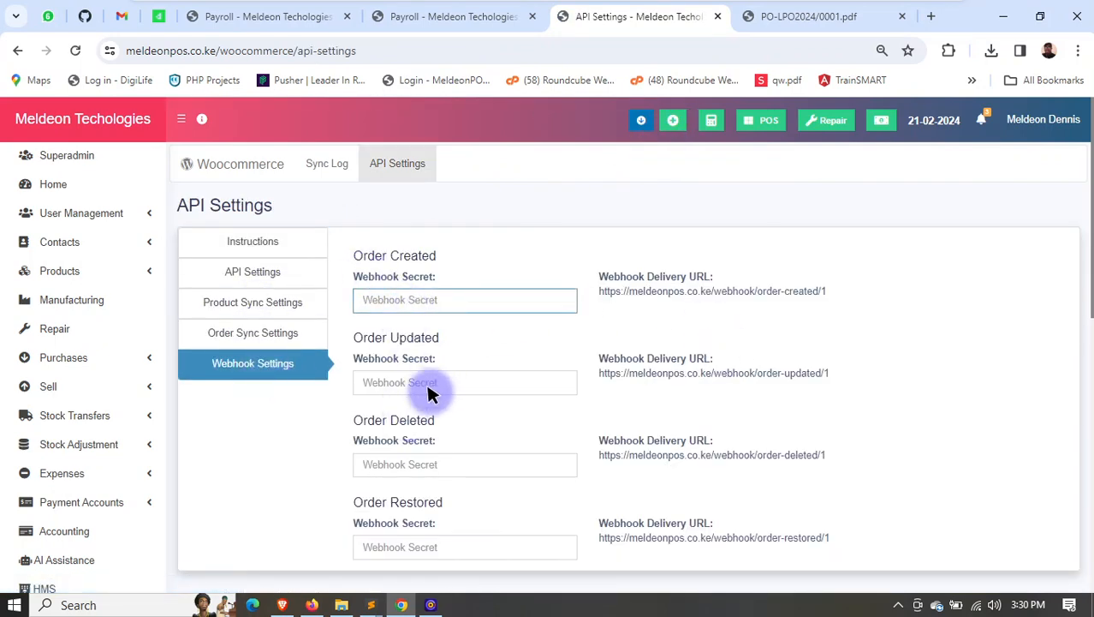
{"action": "left_click", "coordinate": [406, 470]}
{"action": "scroll", "coordinate": [402, 317], "scroll_direction": "down", "scroll_amount": 2}
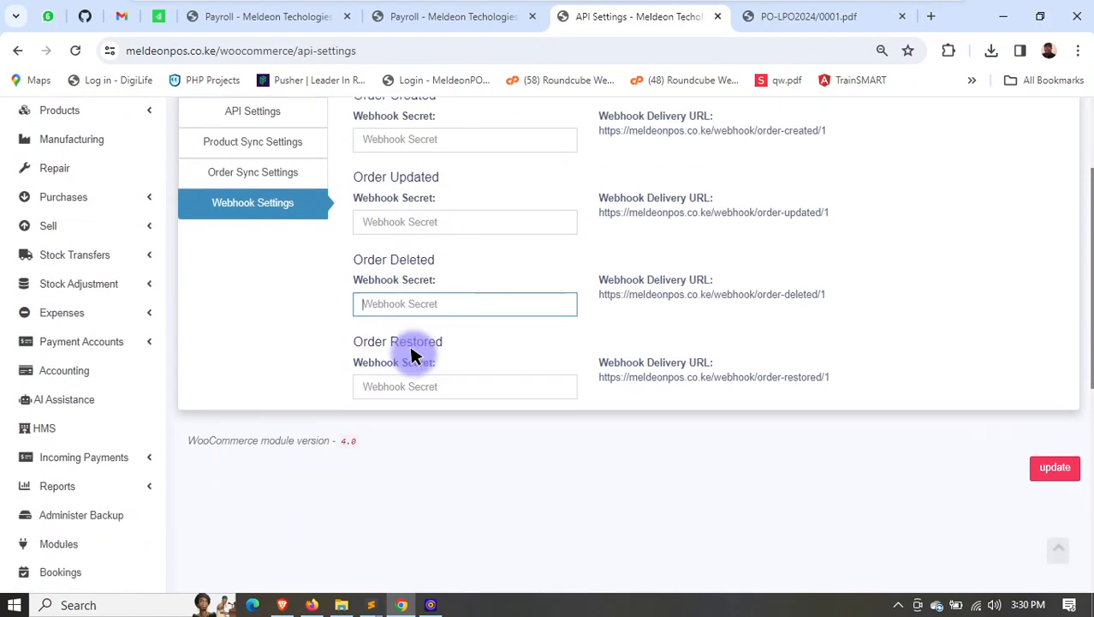
{"action": "left_click", "coordinate": [423, 386]}
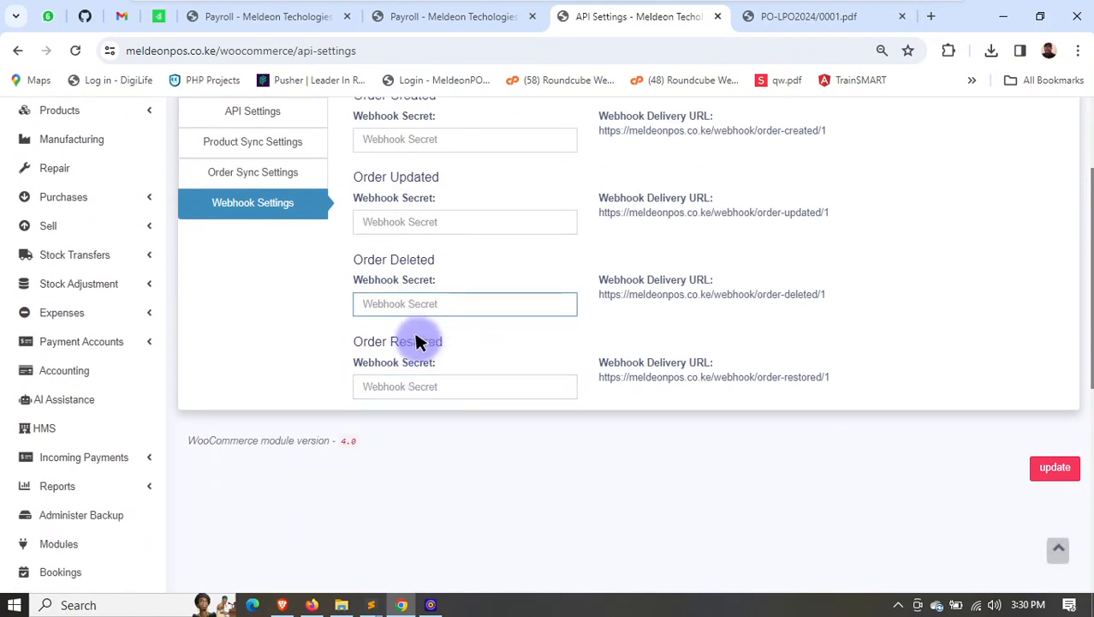
{"action": "scroll", "coordinate": [190, 492], "scroll_direction": "up", "scroll_amount": 2}
- Reopen the closed inventory of branch BL0001 from the inventory list and open its products inventory
{"action": "scroll", "coordinate": [176, 471], "scroll_direction": "down", "scroll_amount": 4}
{"action": "scroll", "coordinate": [206, 452], "scroll_direction": "down", "scroll_amount": 4}
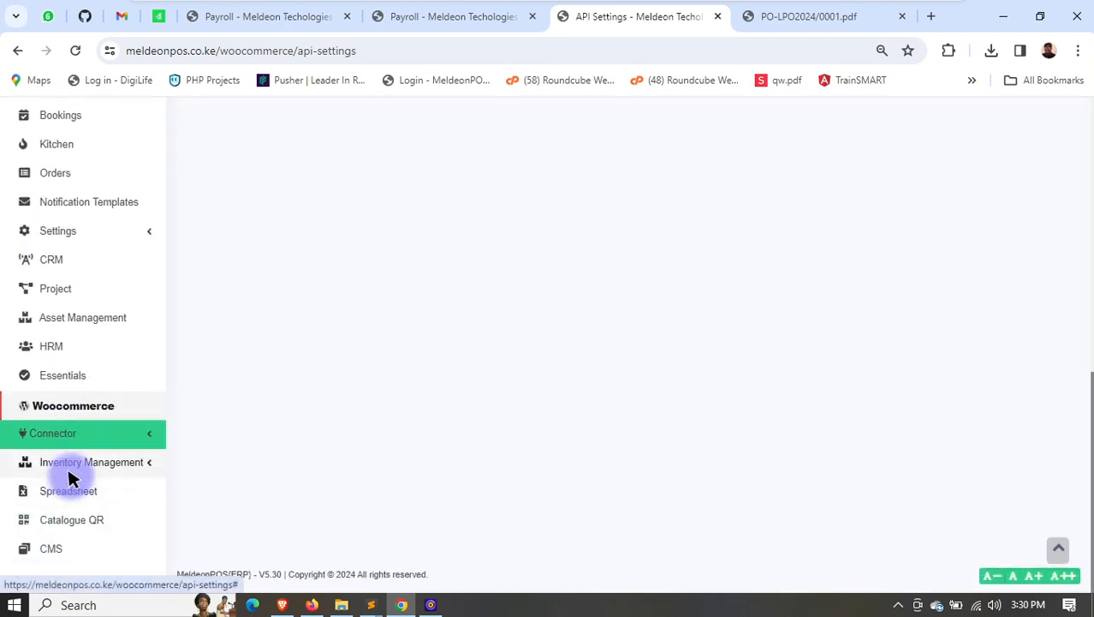
{"action": "left_click", "coordinate": [111, 463]}
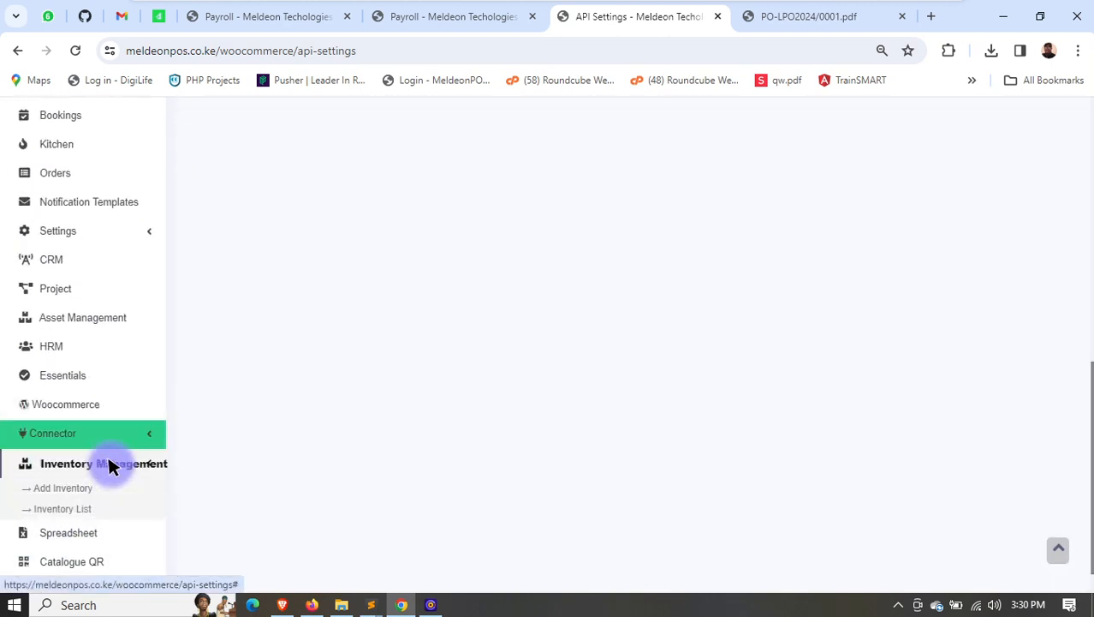
{"action": "left_click", "coordinate": [65, 509]}
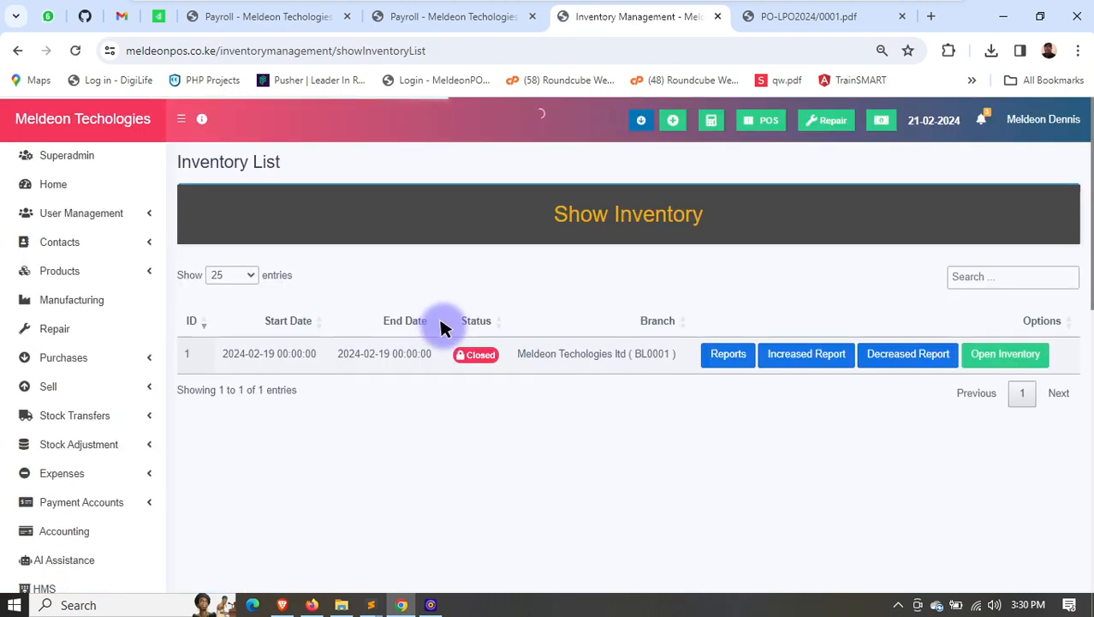
{"action": "left_click", "coordinate": [1007, 355]}
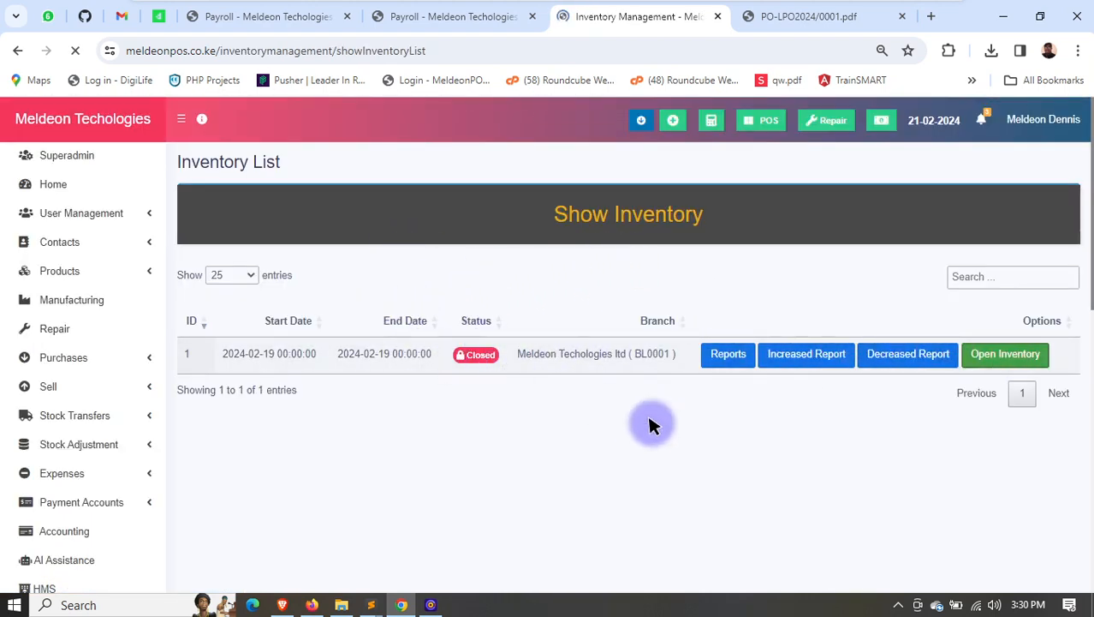
{"action": "left_click", "coordinate": [704, 351]}
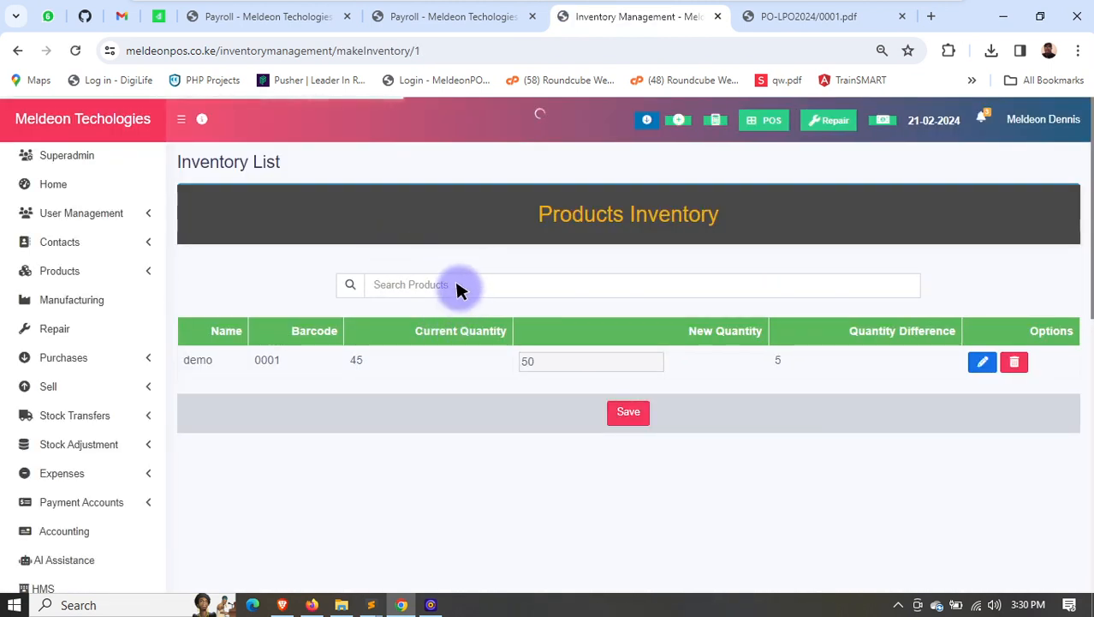
- Search the inventory products for DEMO and try to add Demo2
{"action": "left_click", "coordinate": [457, 289]}
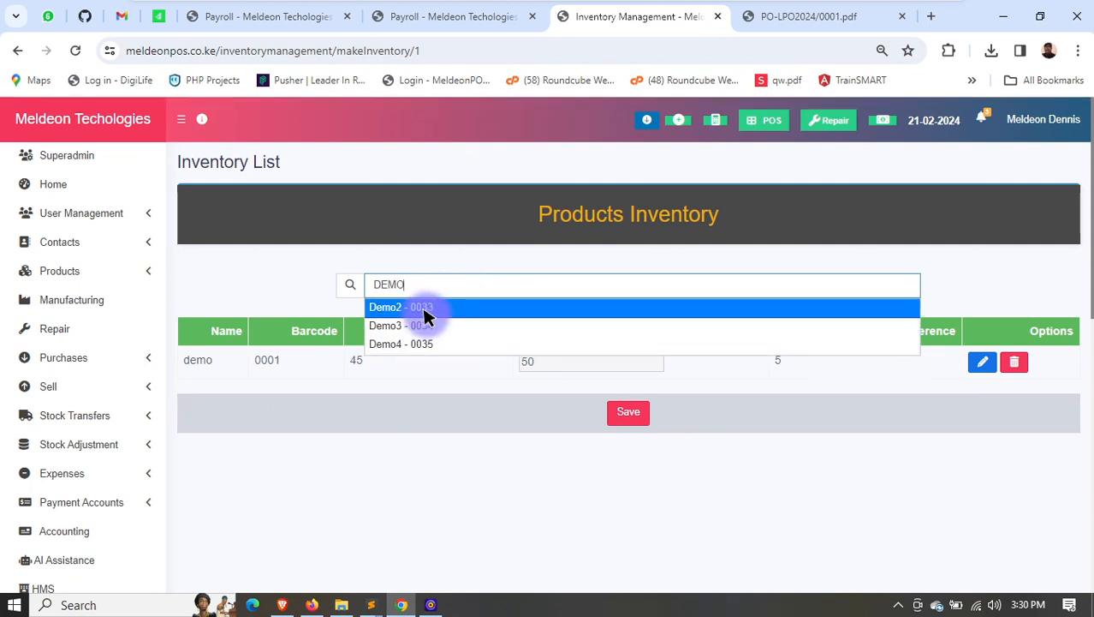
{"action": "left_click", "coordinate": [425, 308]}
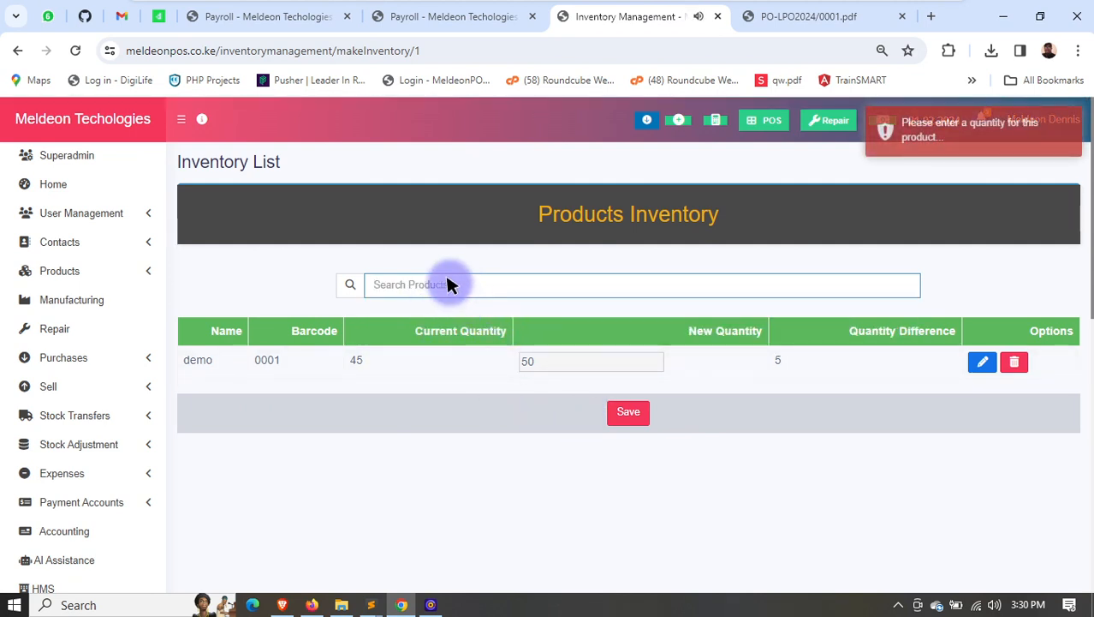
{"action": "left_click", "coordinate": [557, 362]}
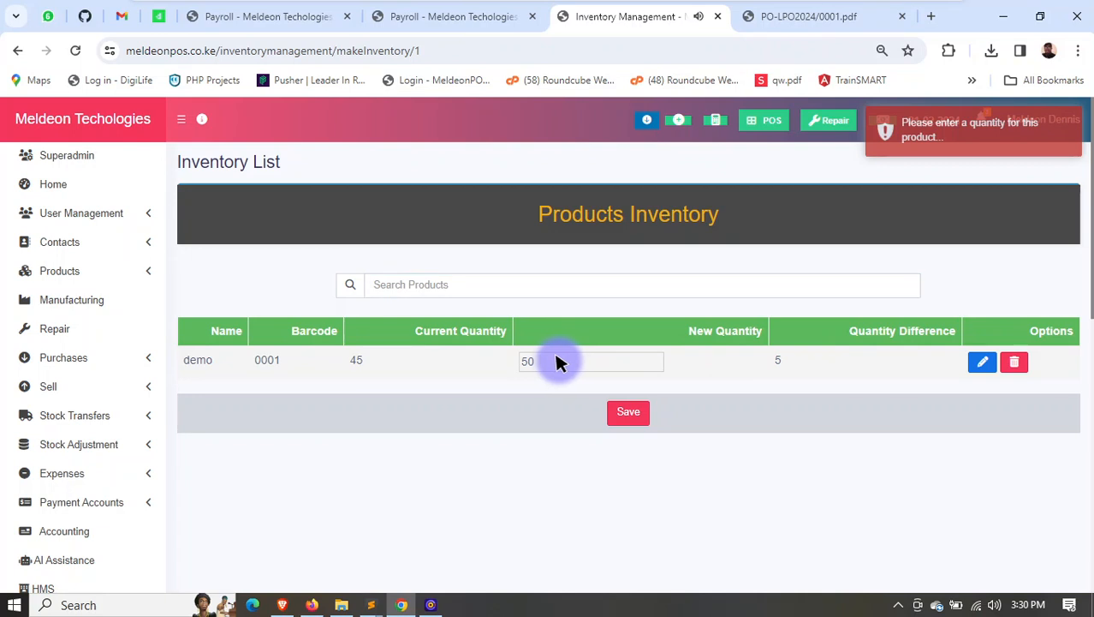
- Open the demo product's inventory entry for editing and save it with a new quantity of 50
{"action": "left_click", "coordinate": [982, 362]}
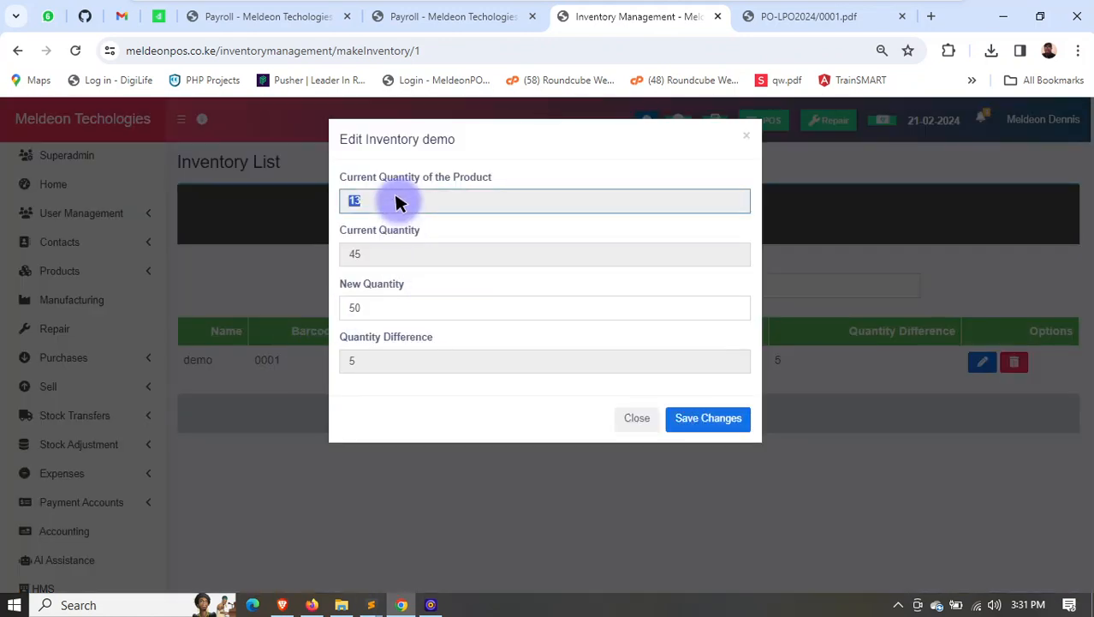
{"action": "double_click", "coordinate": [409, 255]}
{"action": "left_click", "coordinate": [435, 314]}
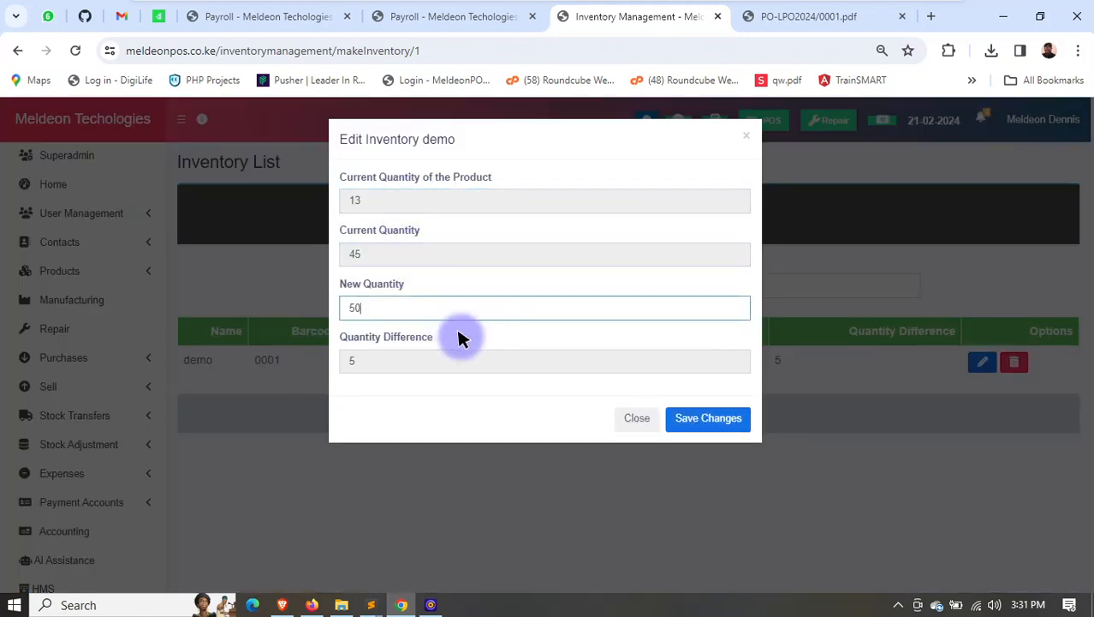
{"action": "left_click", "coordinate": [691, 418]}
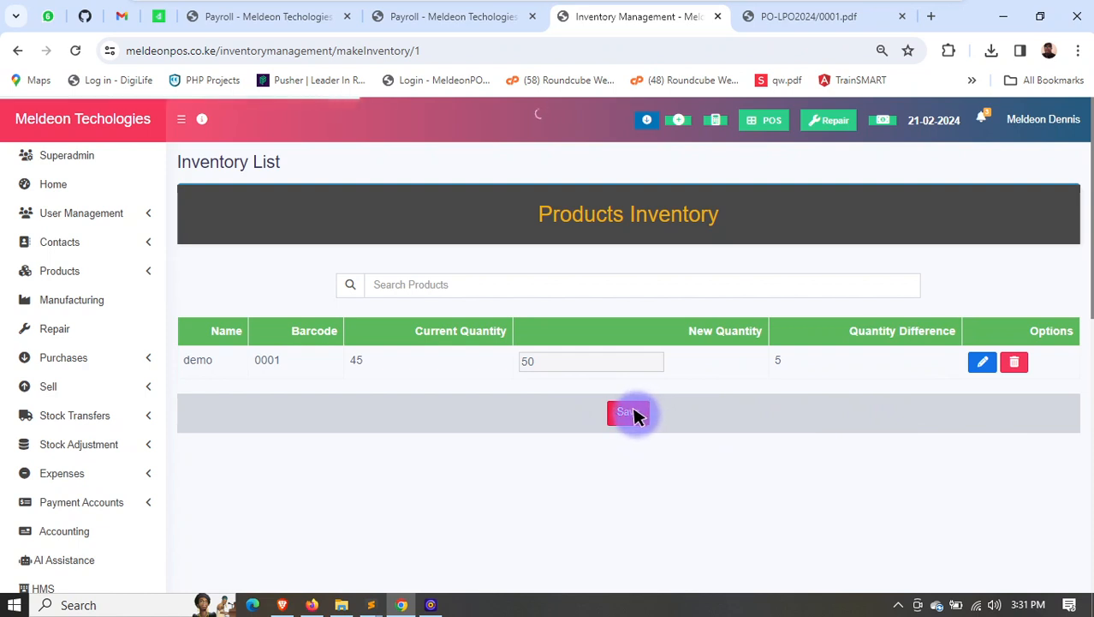
- Save the products inventory, and close the BL0001 inventory from the inventory list
{"action": "left_click", "coordinate": [632, 413]}
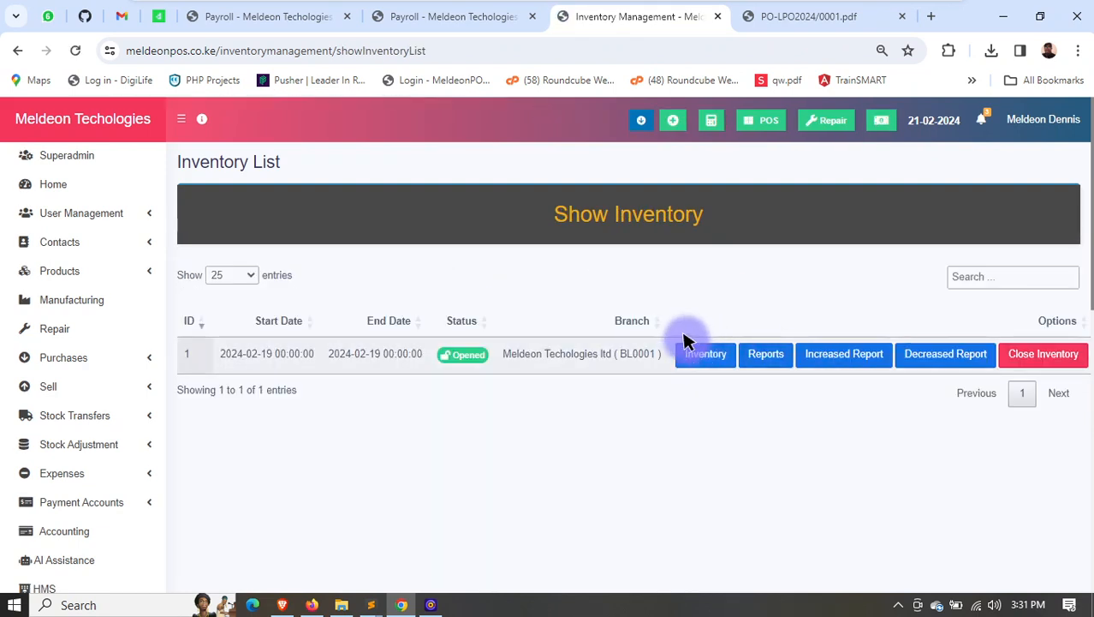
{"action": "left_click", "coordinate": [1043, 353]}
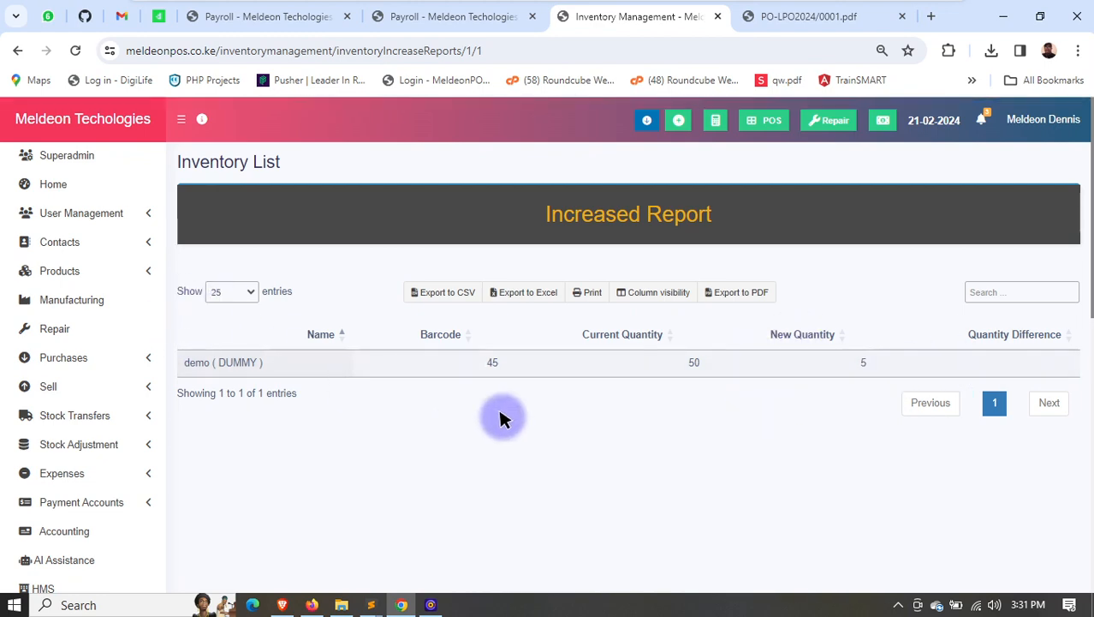
- Create a spreadsheet with GNGFNF in cell G3 and FDD in cell K10, and save it
{"action": "scroll", "coordinate": [69, 462], "scroll_direction": "down", "scroll_amount": 2}
{"action": "scroll", "coordinate": [69, 462], "scroll_direction": "down", "scroll_amount": 8}
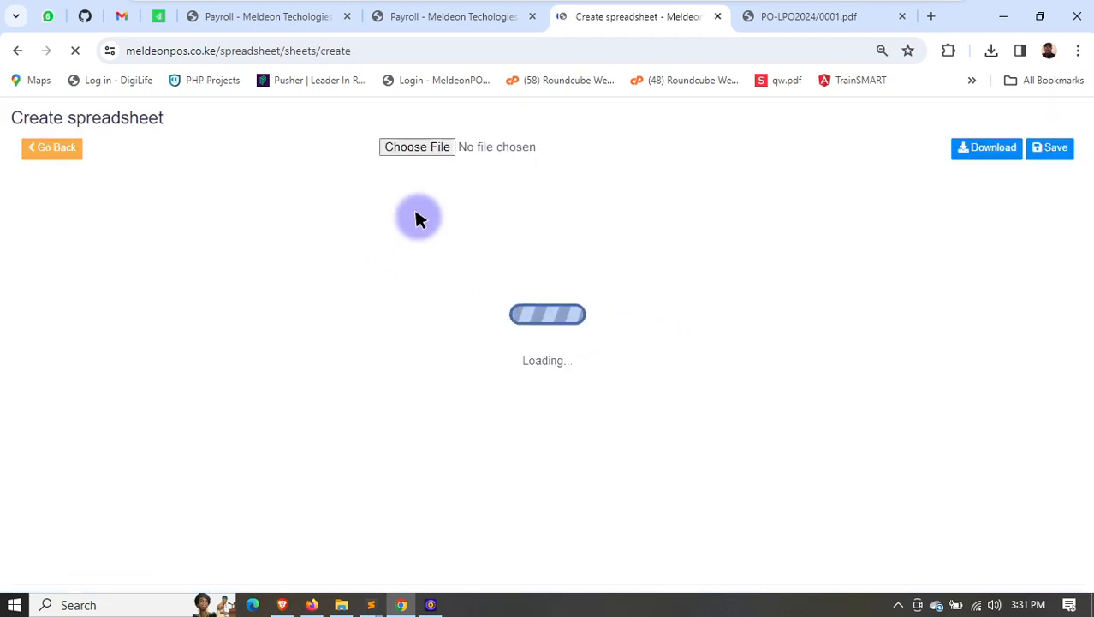
{"action": "left_click", "coordinate": [391, 307]}
{"action": "type", "text": "GNGFNF"}
{"action": "left_click", "coordinate": [582, 405]}
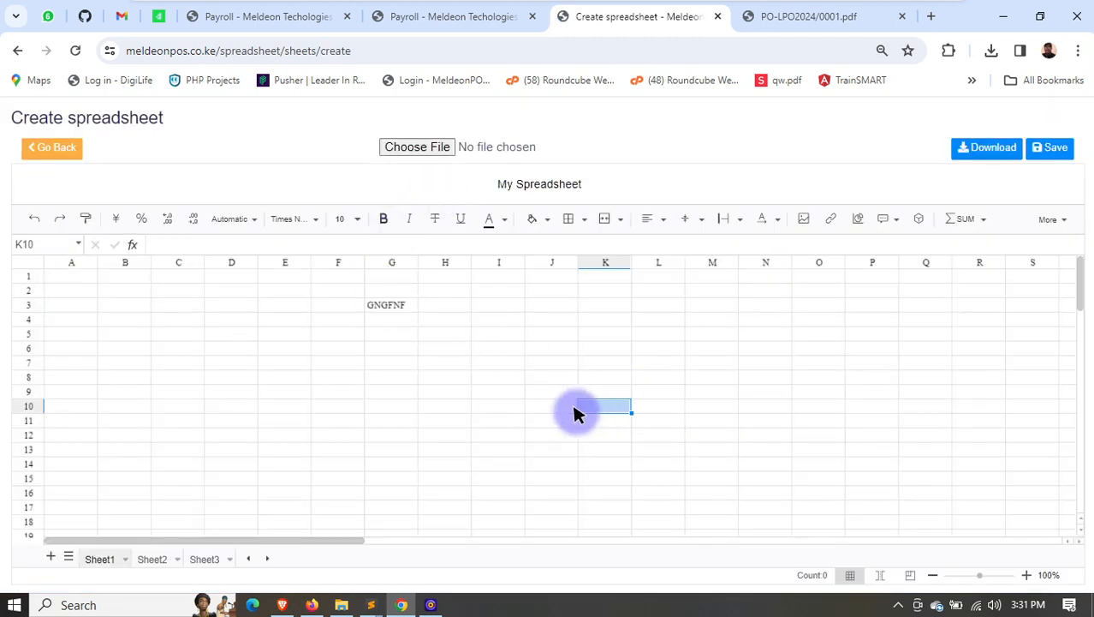
{"action": "type", "text": "FDD"}
{"action": "left_click", "coordinate": [1034, 152]}
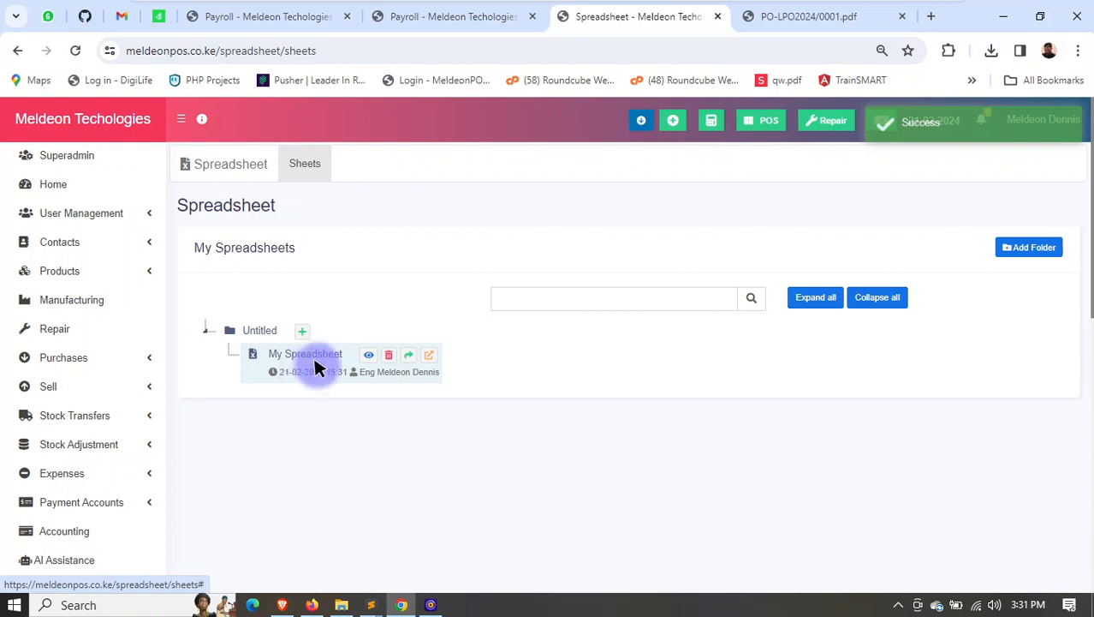
- Generate a product catalogue QR code in colour #e41010 for the business location Meldeon Techologies ltd (BL0001)
{"action": "scroll", "coordinate": [103, 472], "scroll_direction": "down", "scroll_amount": 4}
{"action": "scroll", "coordinate": [128, 445], "scroll_direction": "down", "scroll_amount": 2}
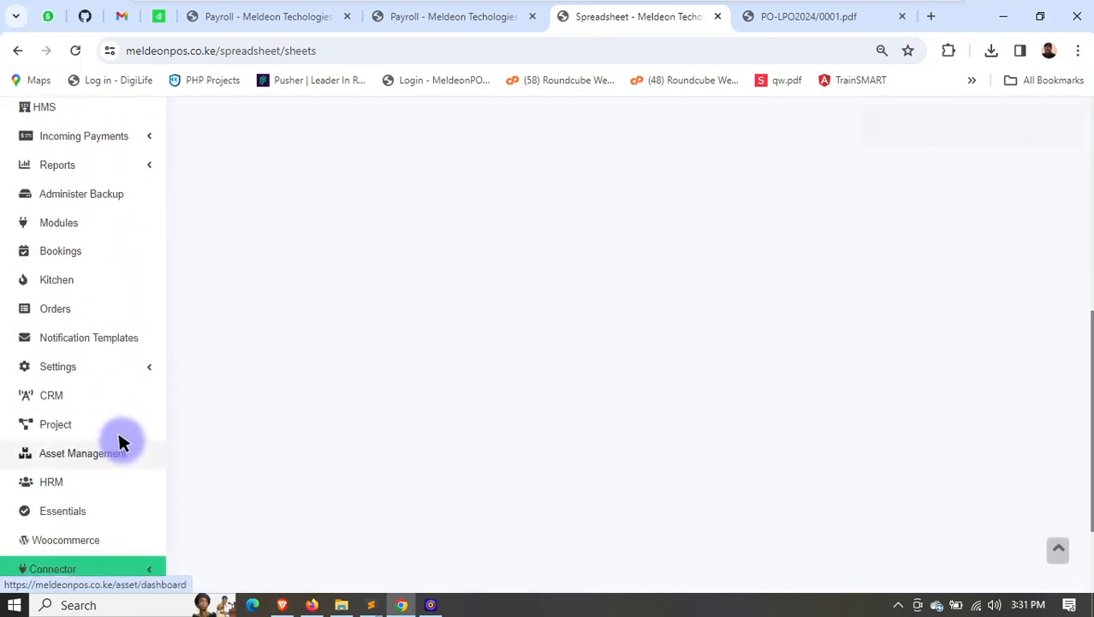
{"action": "scroll", "coordinate": [107, 430], "scroll_direction": "down", "scroll_amount": 2}
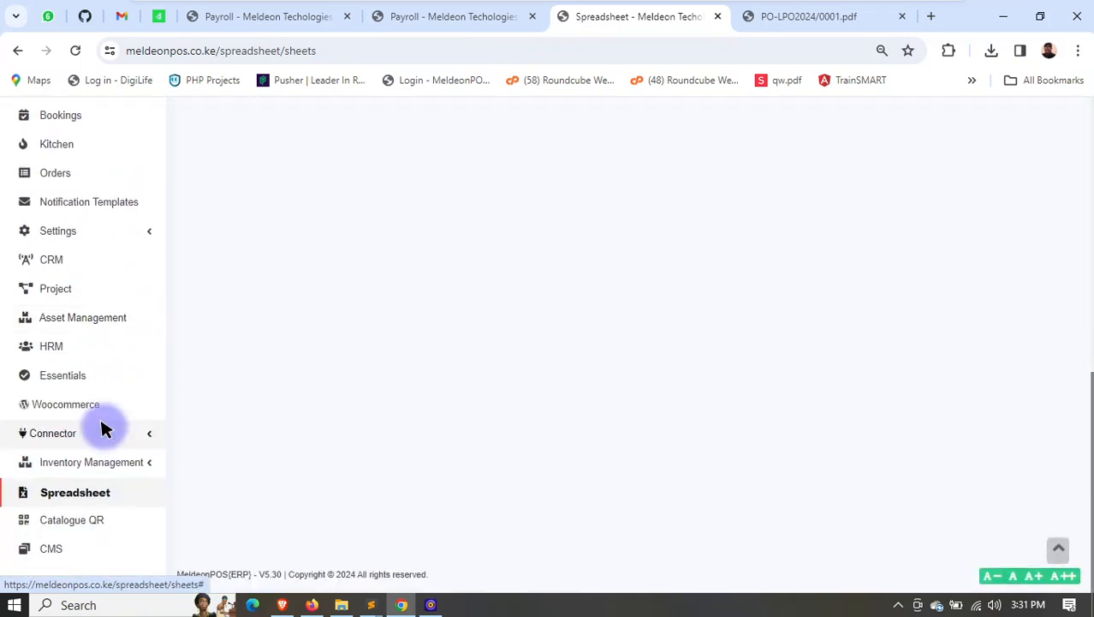
{"action": "left_click", "coordinate": [79, 519]}
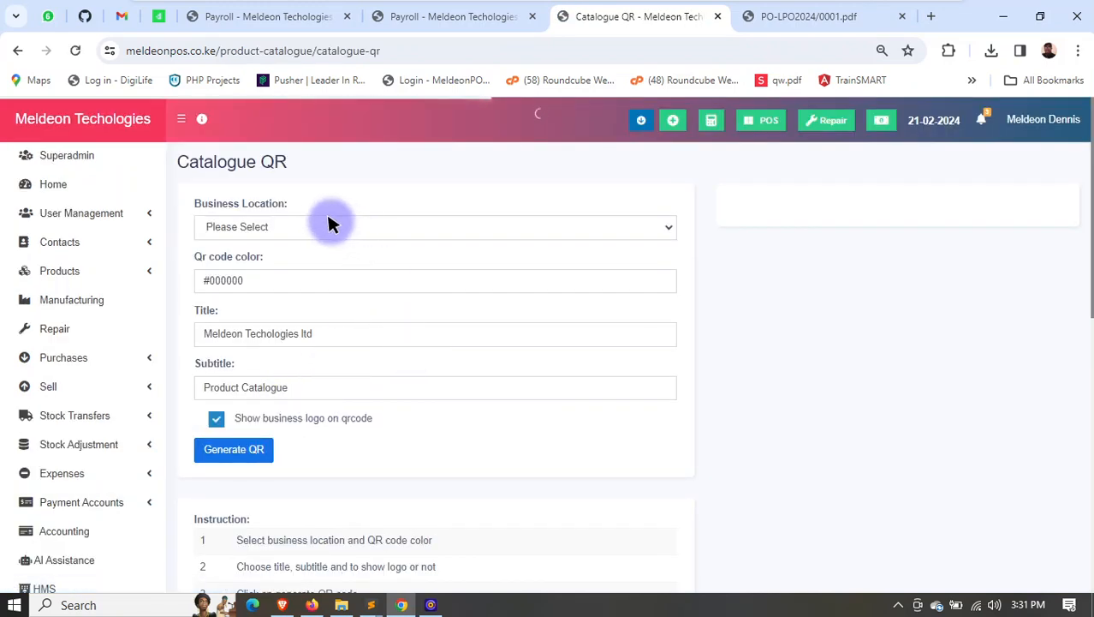
{"action": "left_click", "coordinate": [330, 226]}
{"action": "left_click", "coordinate": [318, 261]}
{"action": "left_click", "coordinate": [287, 281]}
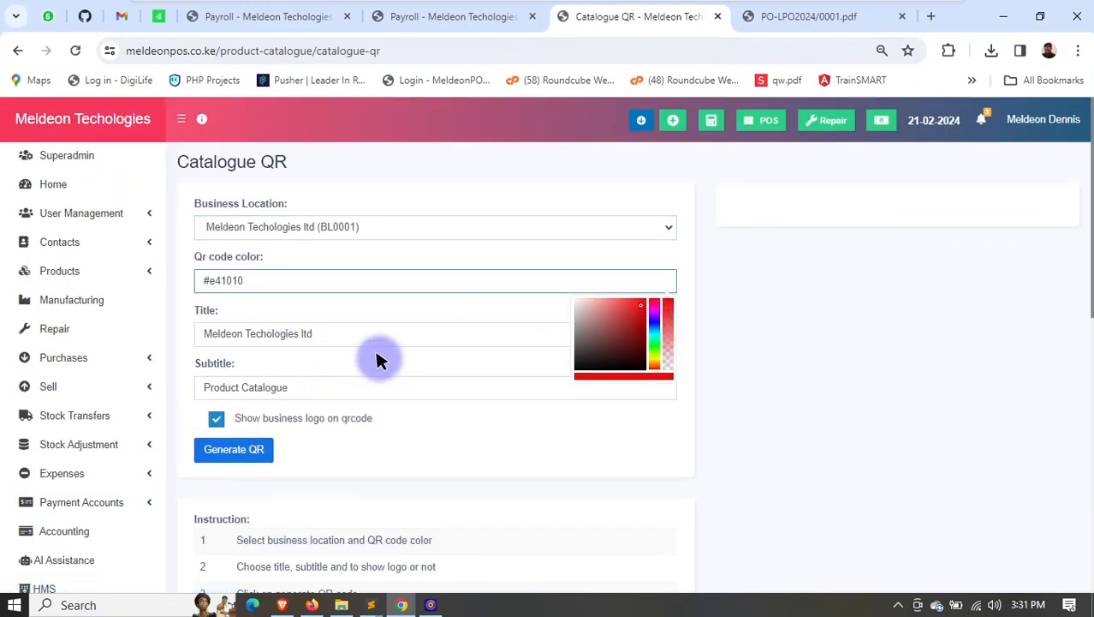
{"action": "left_click", "coordinate": [362, 391]}
{"action": "left_click", "coordinate": [244, 450]}
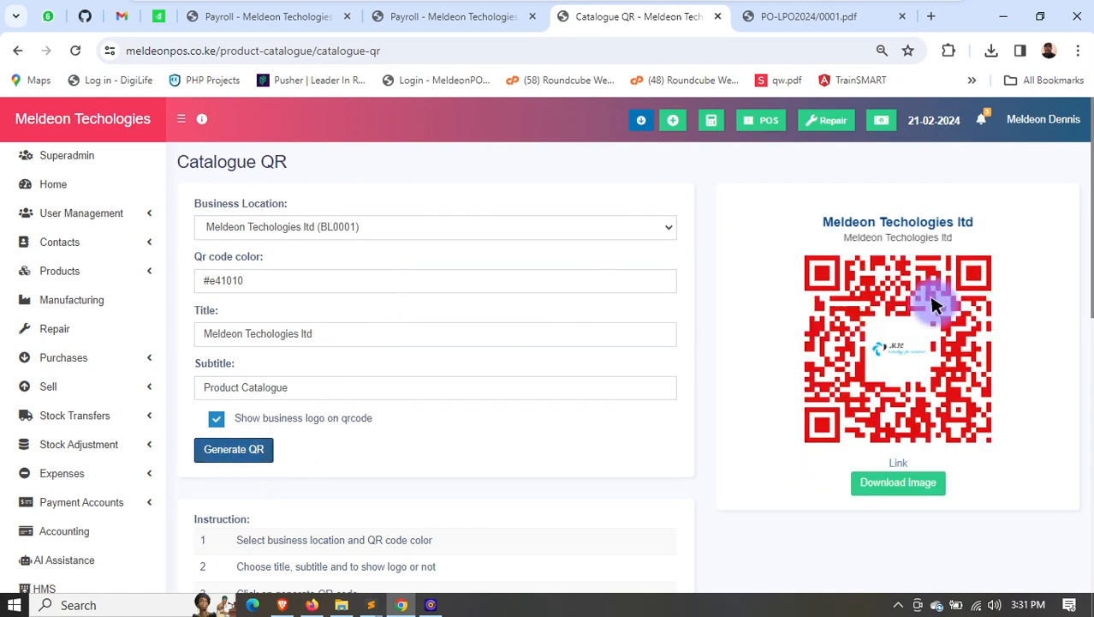
- Follow the QR code's catalogue link, browse the products, and view and close the details of Demo3
{"action": "left_click", "coordinate": [899, 464]}
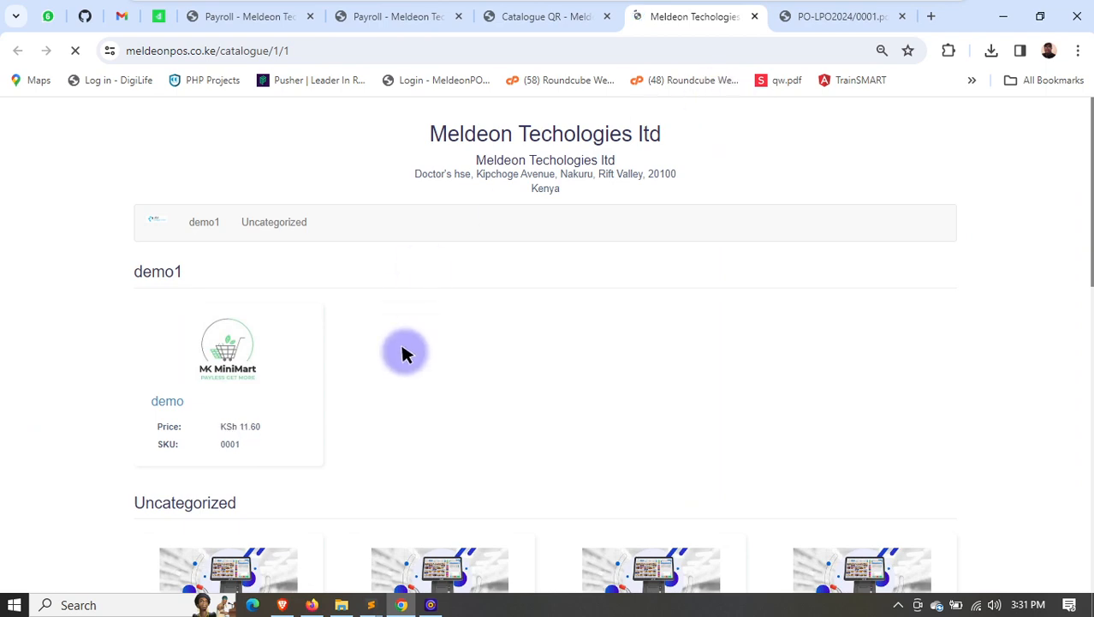
{"action": "scroll", "coordinate": [402, 350], "scroll_direction": "down", "scroll_amount": 3}
{"action": "scroll", "coordinate": [415, 354], "scroll_direction": "down", "scroll_amount": 5}
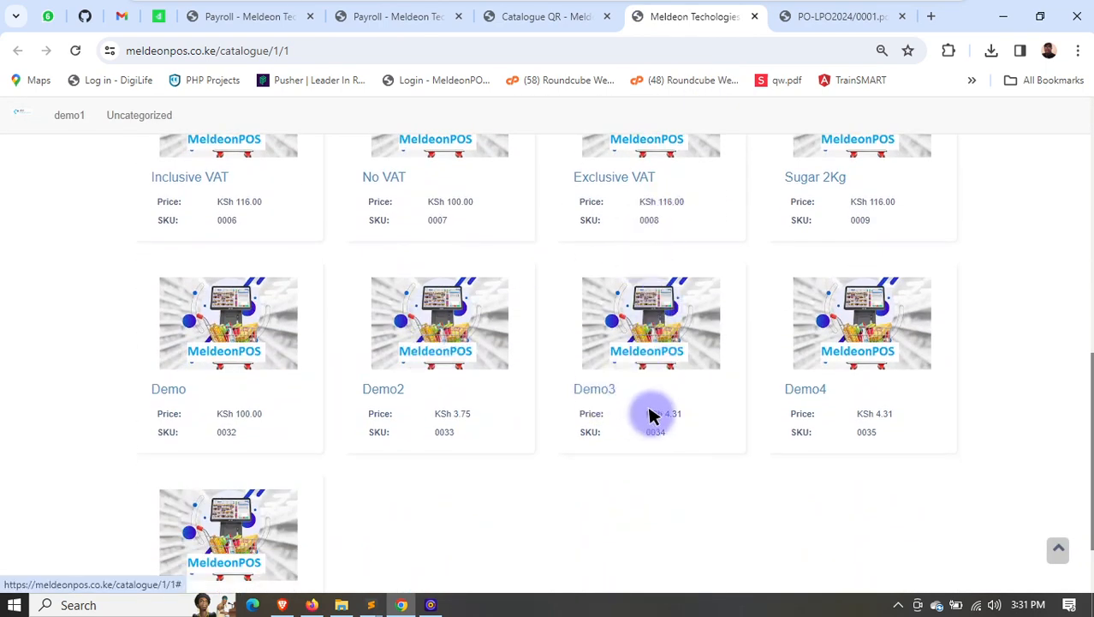
{"action": "left_click", "coordinate": [635, 313]}
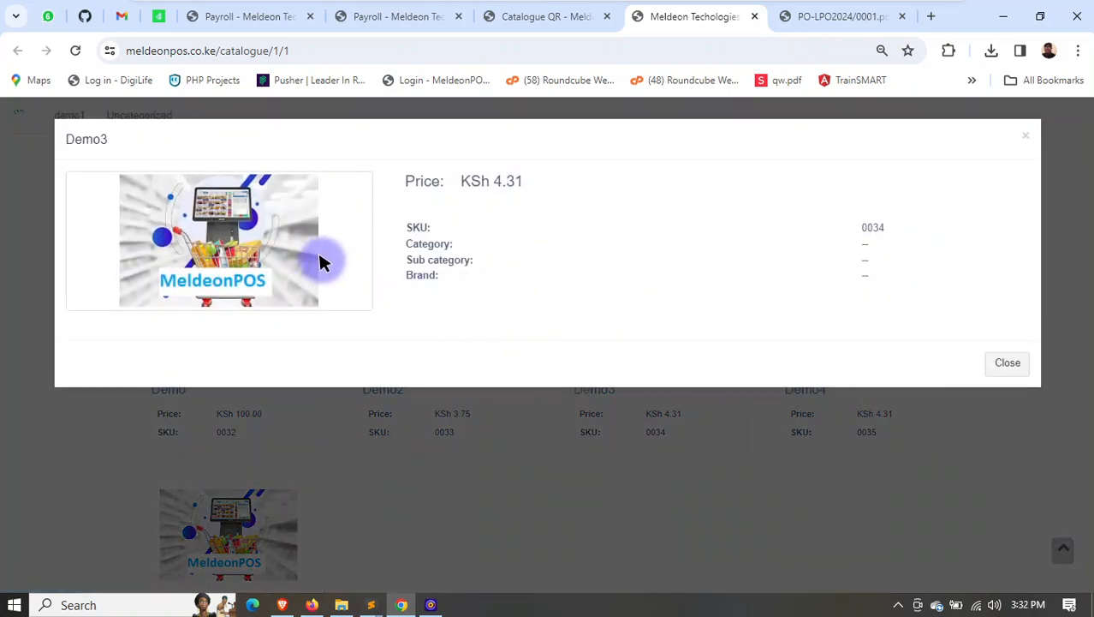
{"action": "left_click", "coordinate": [1007, 359]}
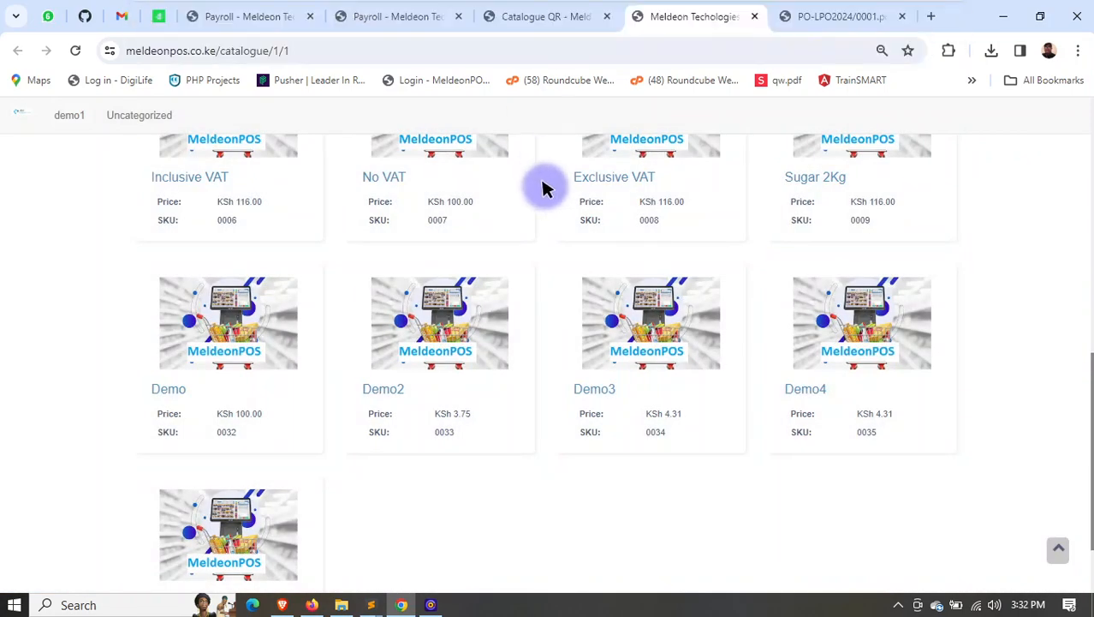
- Return to the Catalogue QR page and look for the remaining modules
{"action": "left_click", "coordinate": [542, 18]}
{"action": "scroll", "coordinate": [181, 452], "scroll_direction": "down", "scroll_amount": 5}
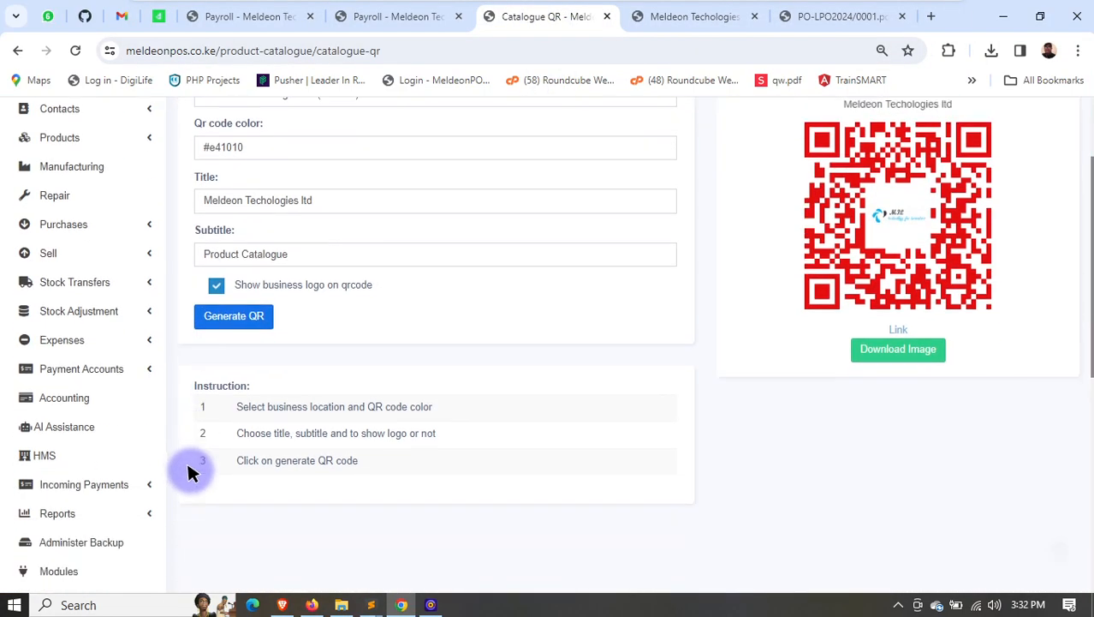
{"action": "scroll", "coordinate": [132, 461], "scroll_direction": "down", "scroll_amount": 2}
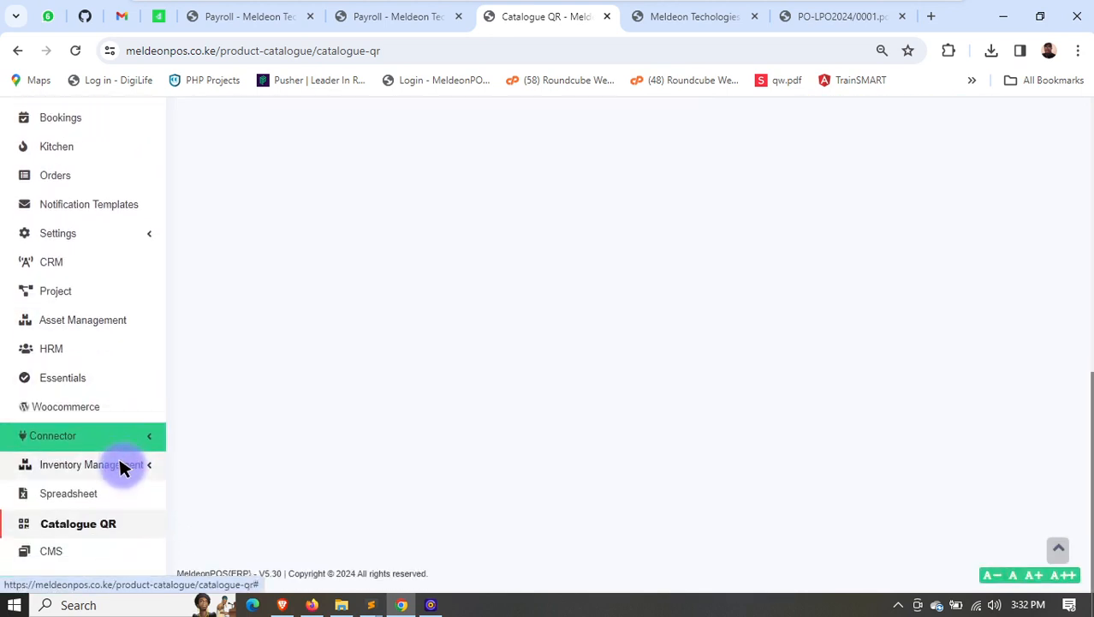